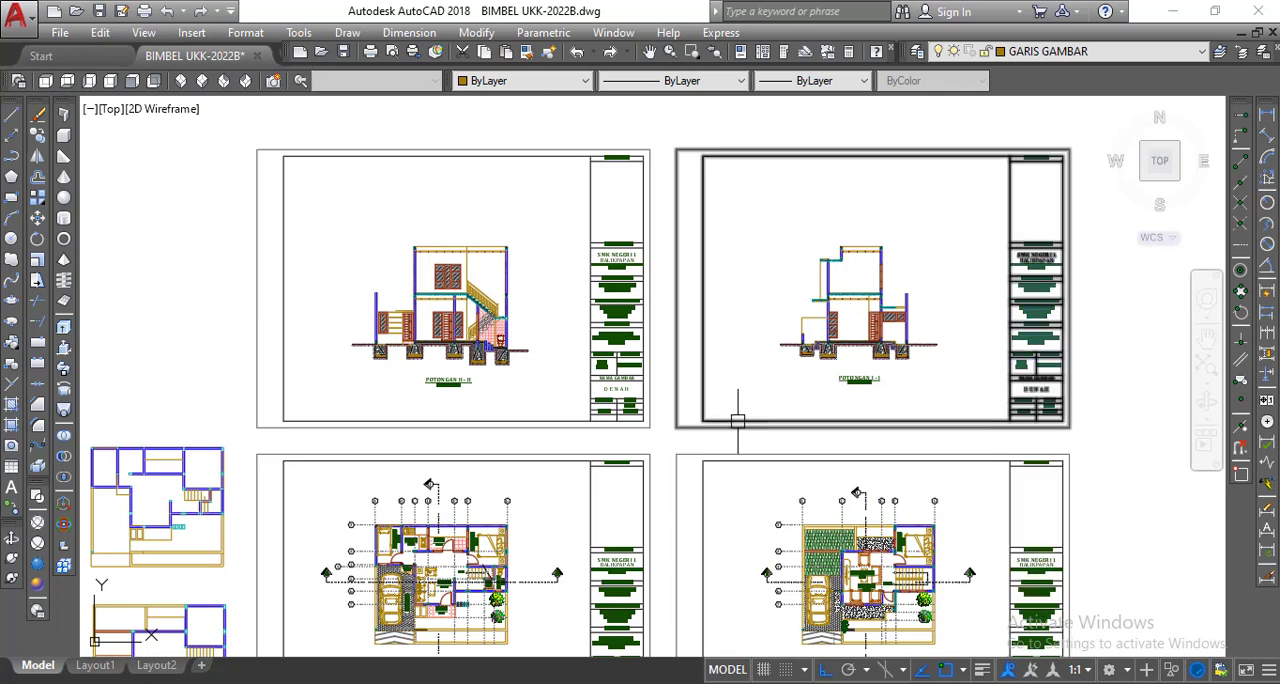
Examine the POTONGAN I - I and POTONGAN II - II section drawings on their two sheets.
scroll(860, 240, "up", 4)
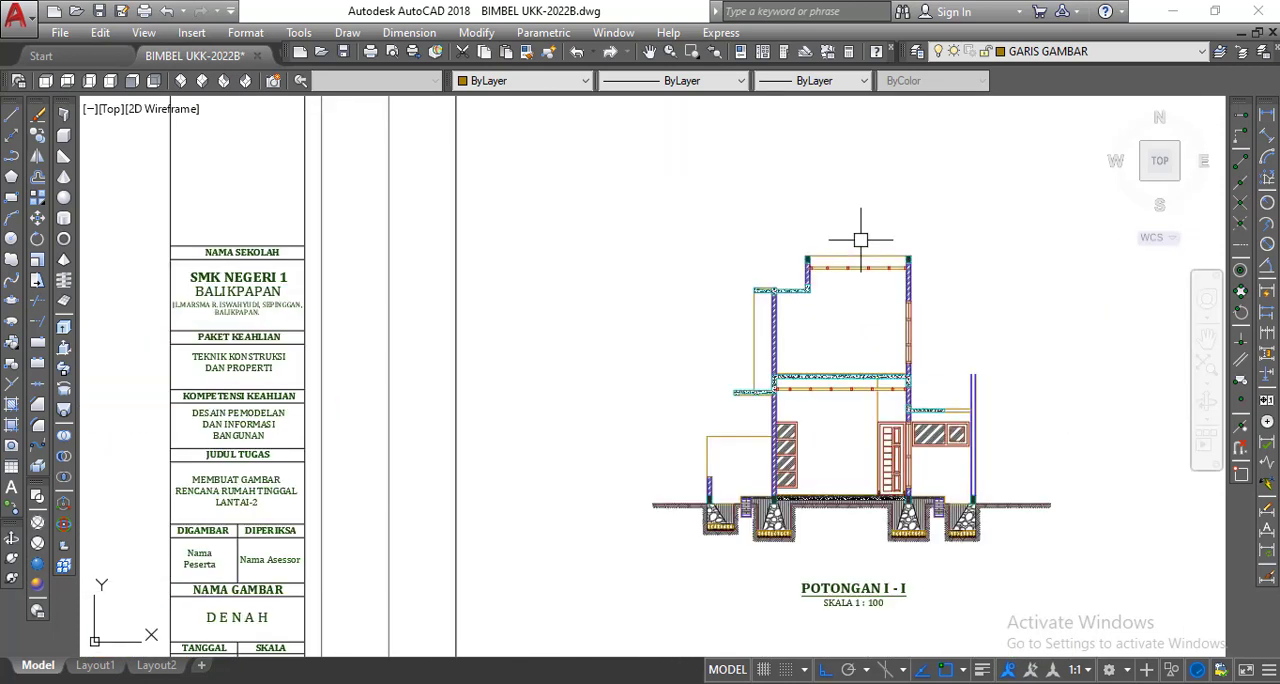
middle_click_drag(860, 240, 752, 269)
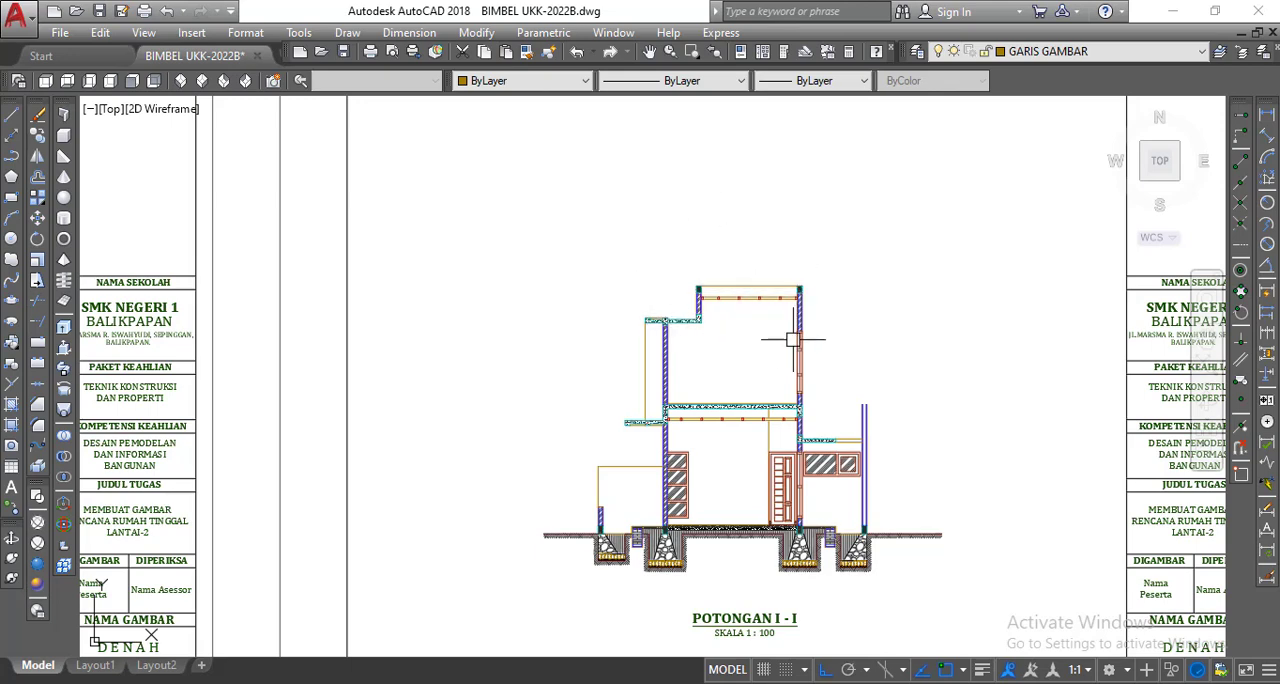
scroll(821, 381, "down", 2)
scroll(832, 420, "down", 2)
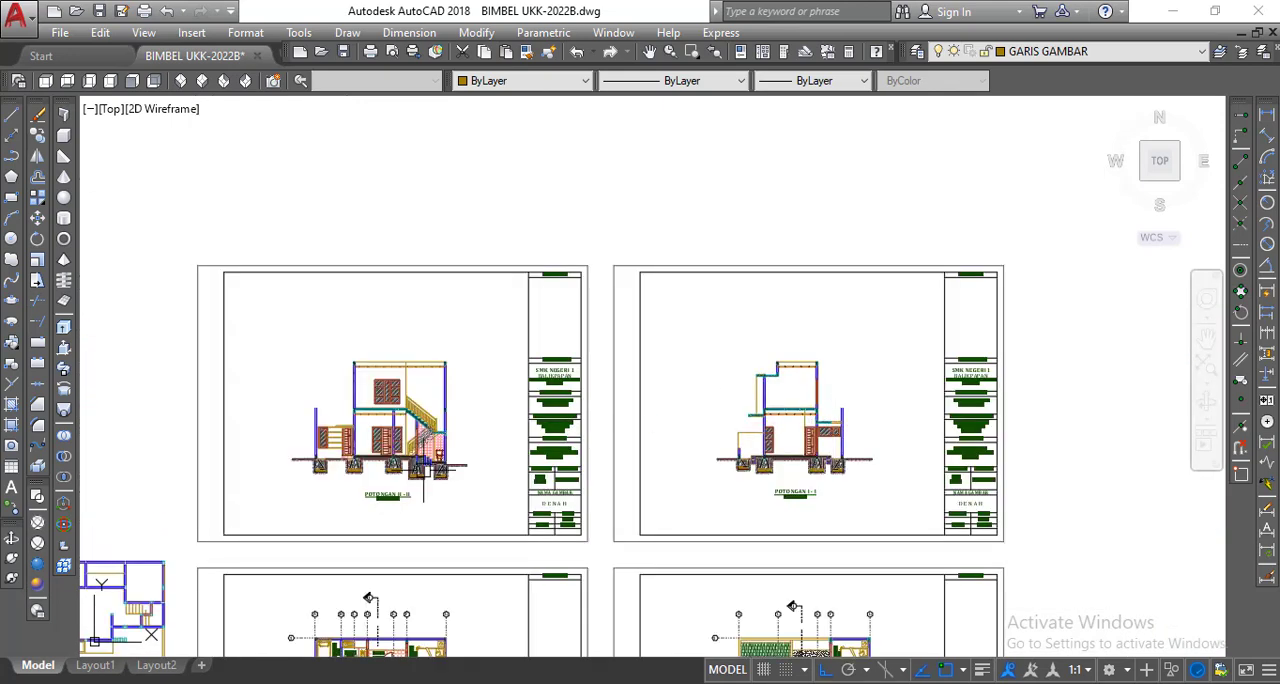
scroll(383, 487, "up", 5)
scroll(383, 487, "down", 3)
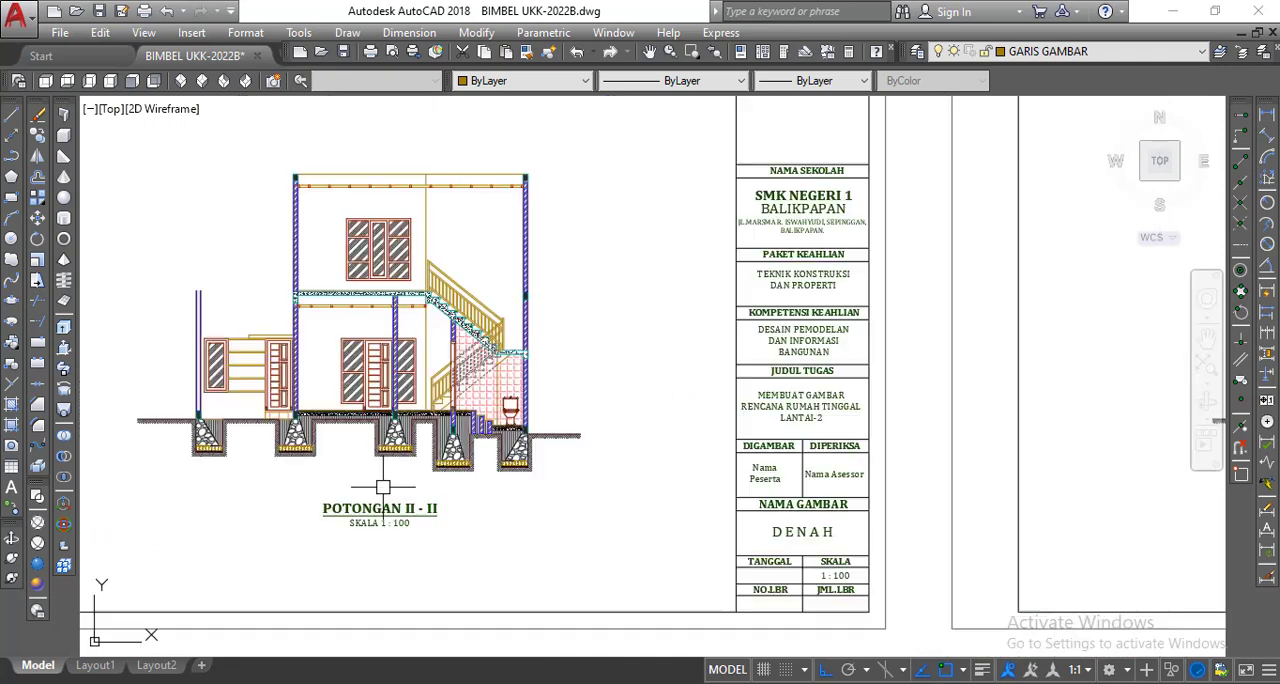
scroll(708, 459, "down", 1)
middle_click_drag(708, 459, 562, 384)
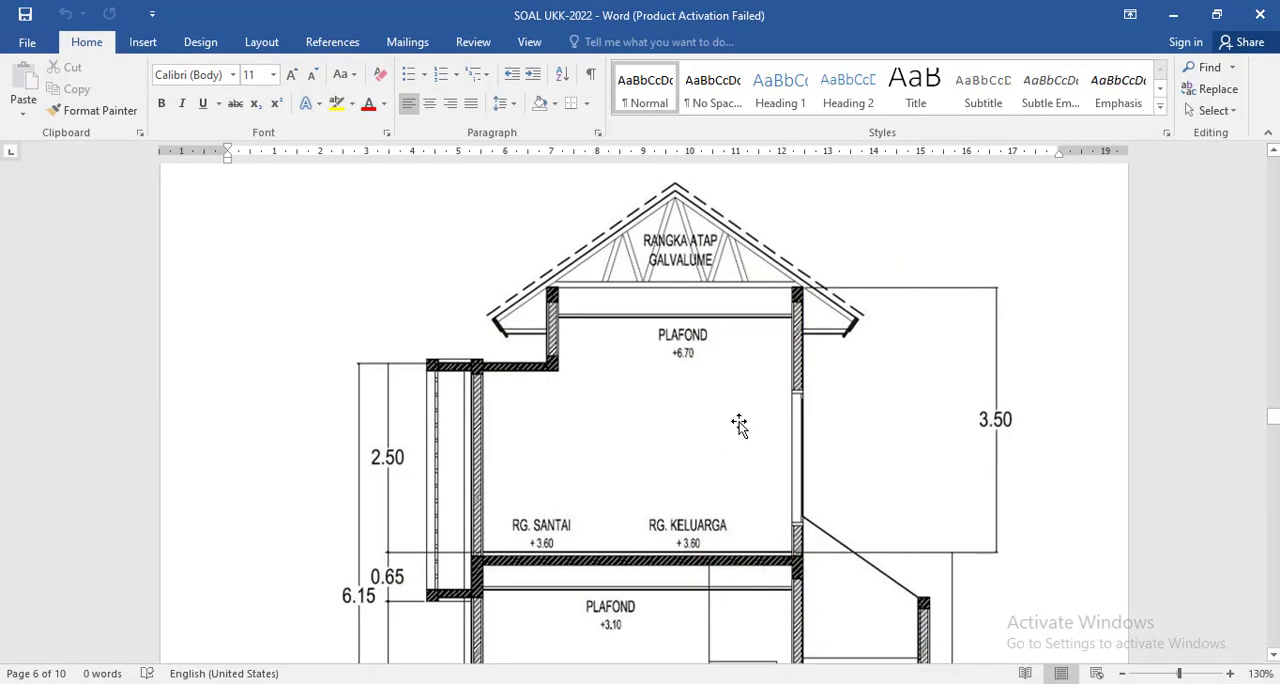
In the SOAL UKK-2022 Word document, examine the cross-section from the galvalume roof truss down to the foundations.
scroll(748, 371, "down", 4)
scroll(748, 371, "down", 7)
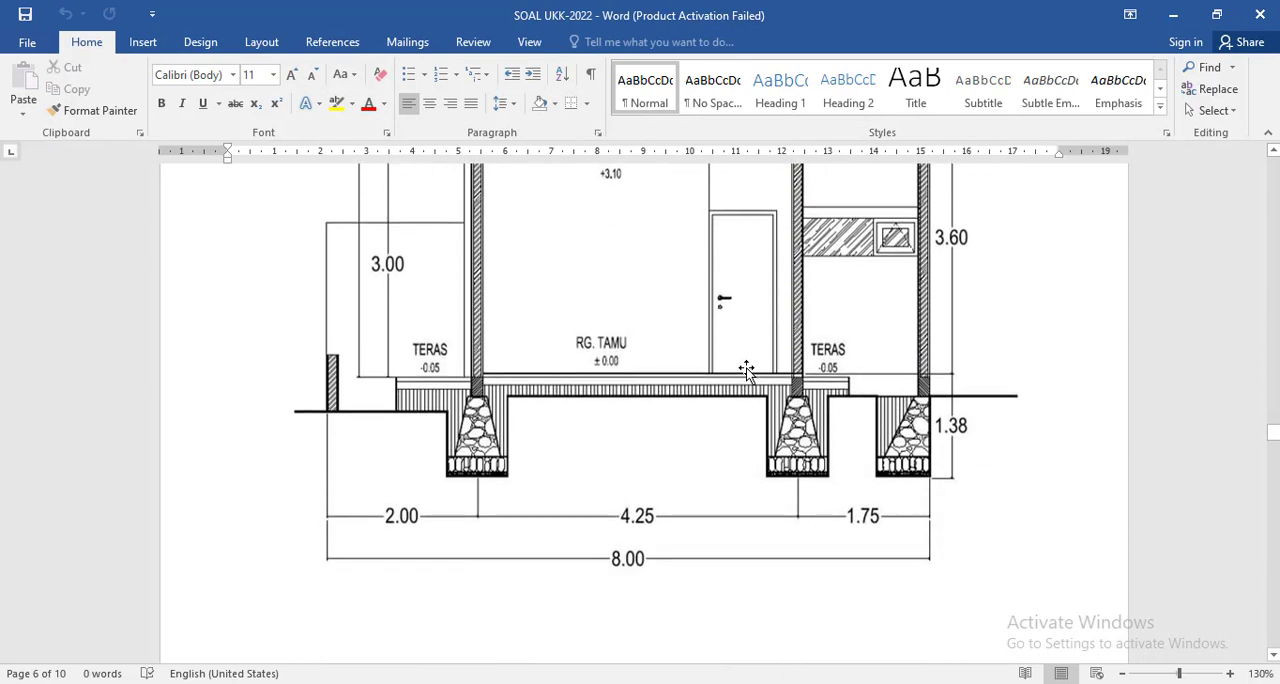
scroll(747, 371, "up", 12)
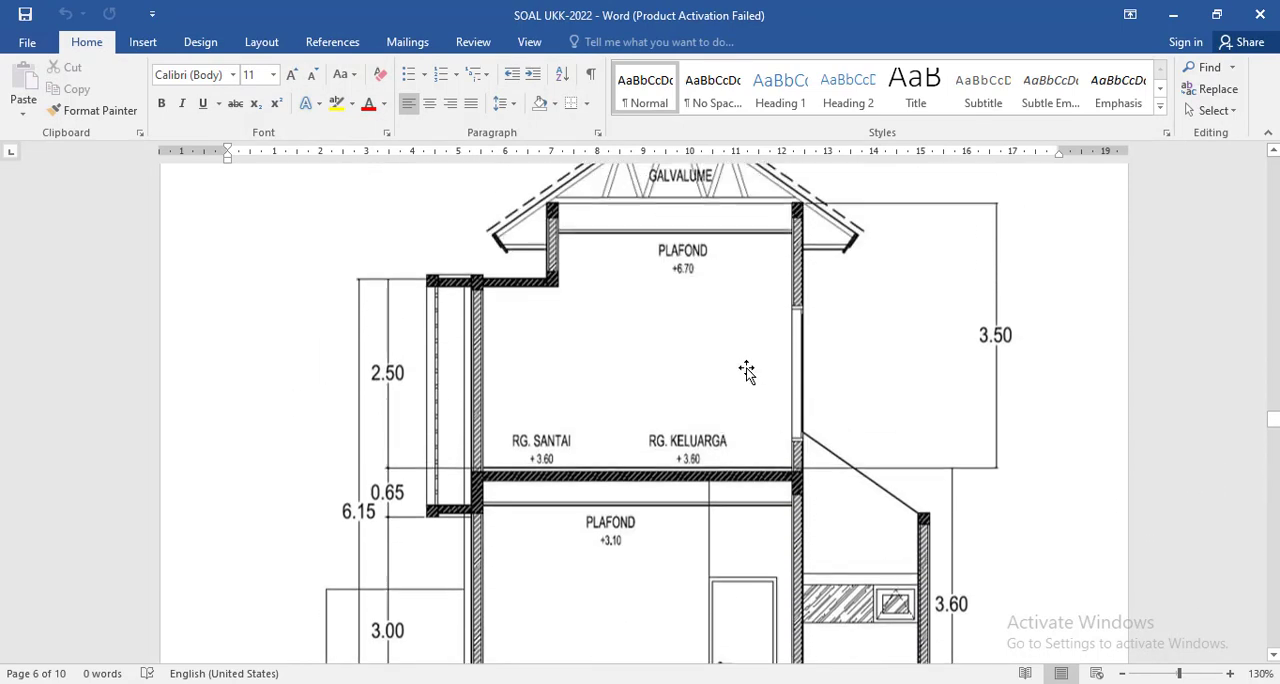
scroll(707, 334, "down", 1)
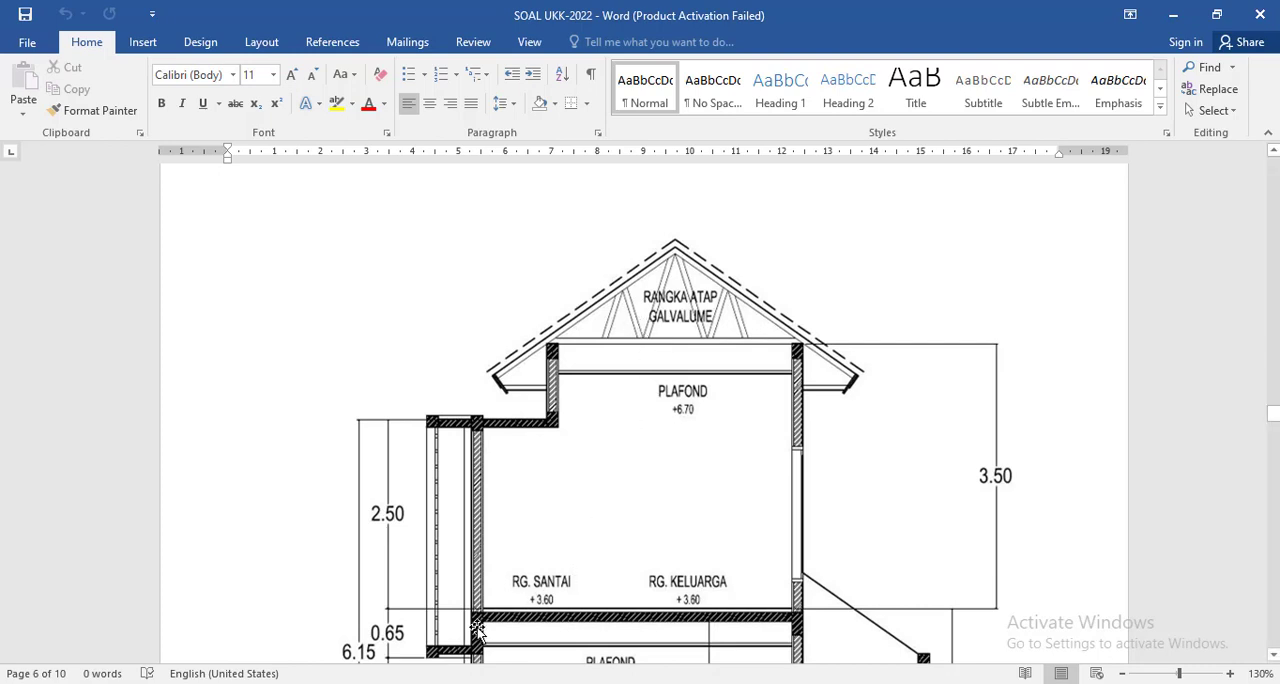
Switch to PROFIL BAJA RINGAN.pdf in the browser and study the dimensions of the C-profile and the two batten profiles.
left_click(395, 683)
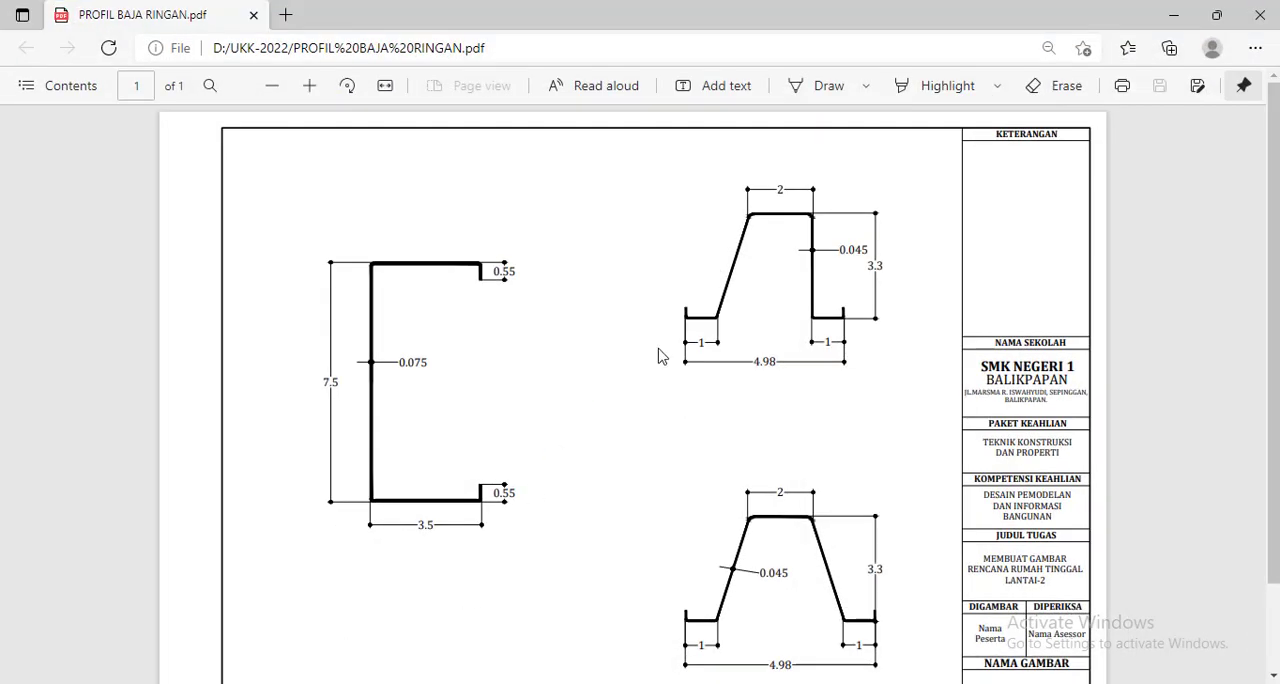
scroll(658, 349, "down", 1)
scroll(658, 356, "up", 1)
scroll(658, 356, "down", 1)
scroll(658, 356, "up", 1)
scroll(406, 374, "down", 1)
scroll(406, 374, "up", 1)
scroll(769, 289, "down", 1)
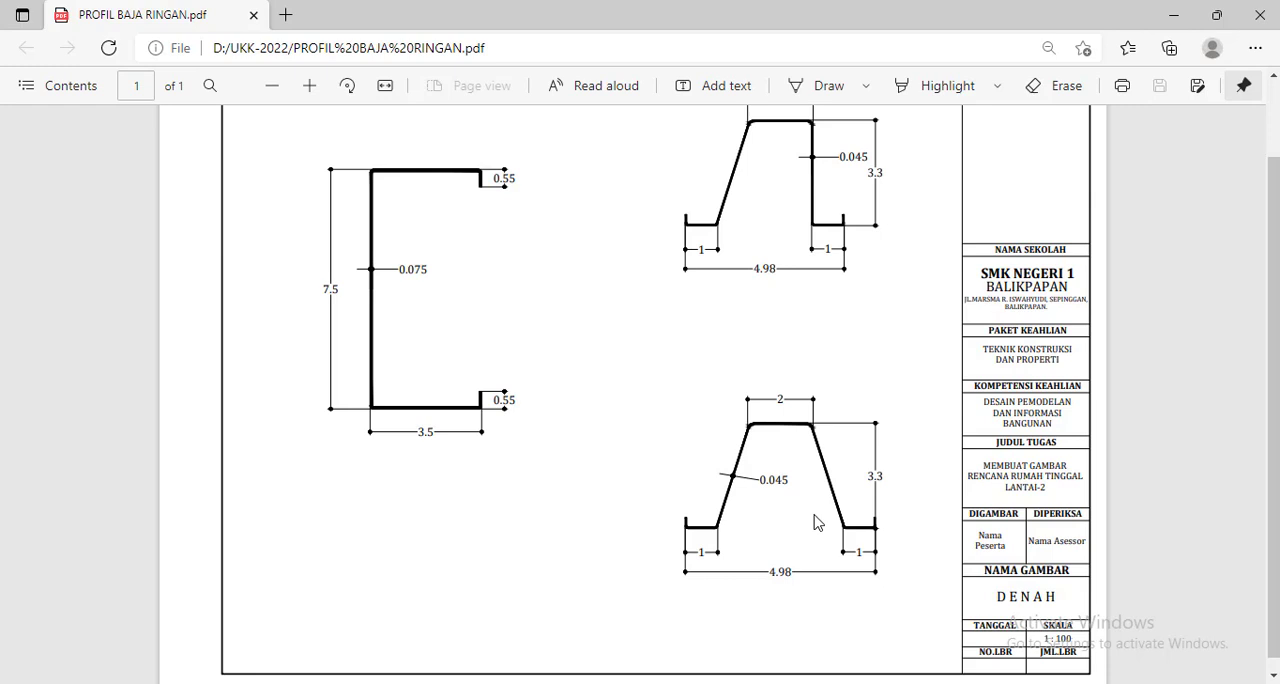
scroll(814, 477, "up", 1)
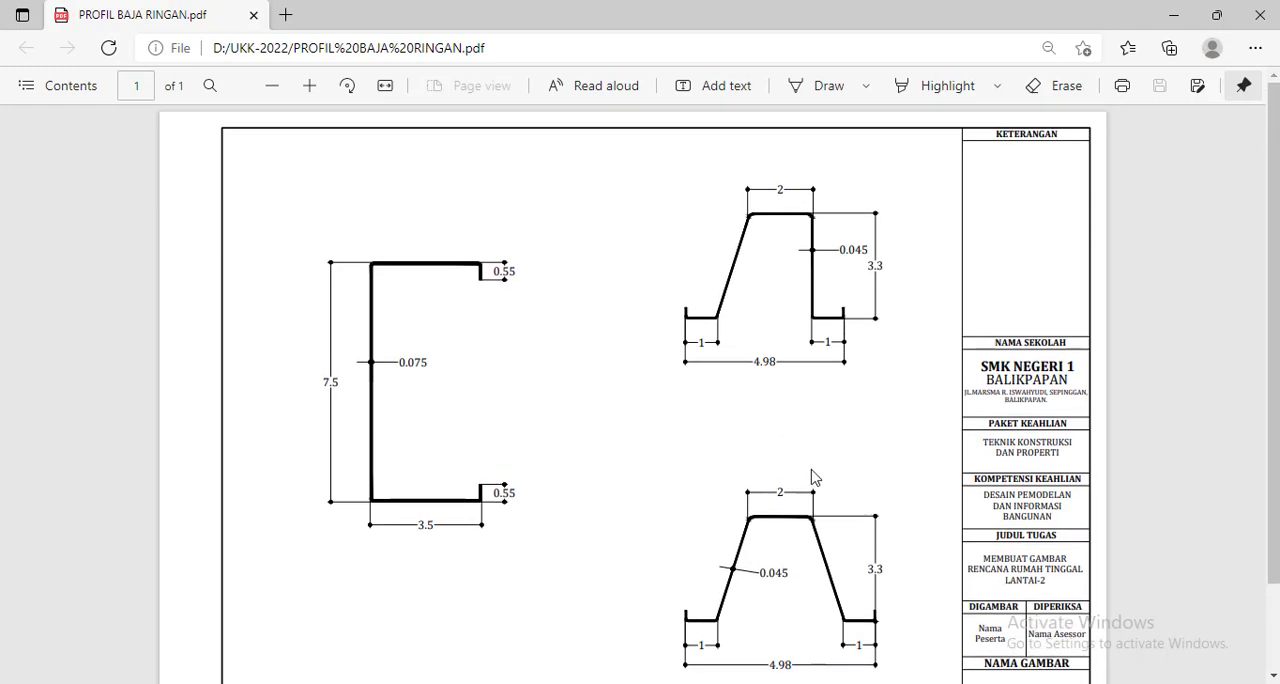
scroll(810, 450, "down", 1)
scroll(800, 323, "up", 1)
scroll(792, 285, "down", 1)
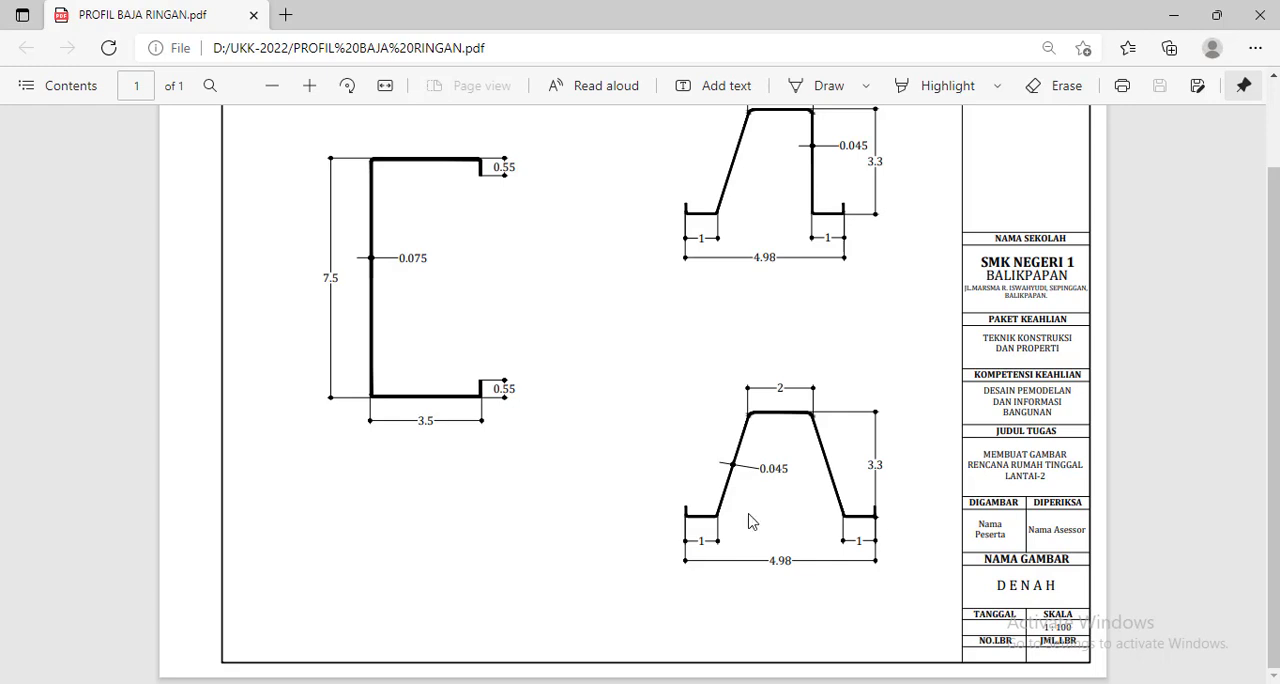
Switch back to the SOAL UKK-2022 document in Word and review the elevations and the A-A and B-B sections.
left_click(669, 682)
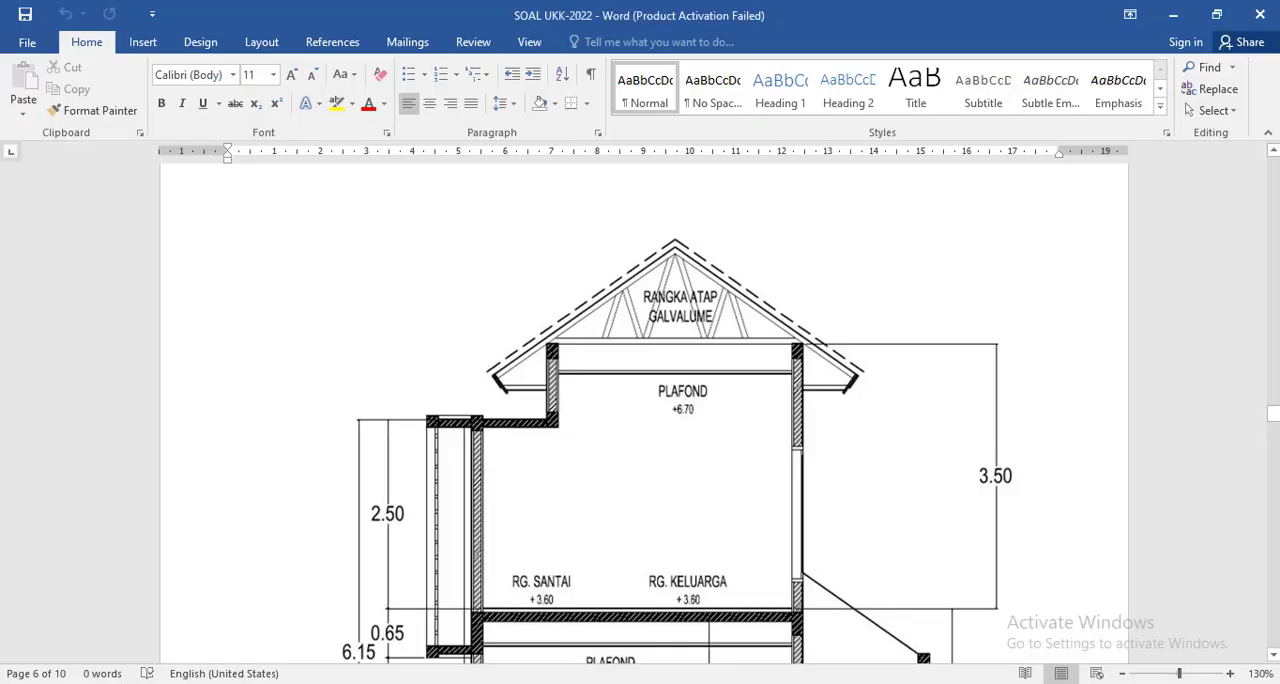
scroll(737, 477, "down", 15)
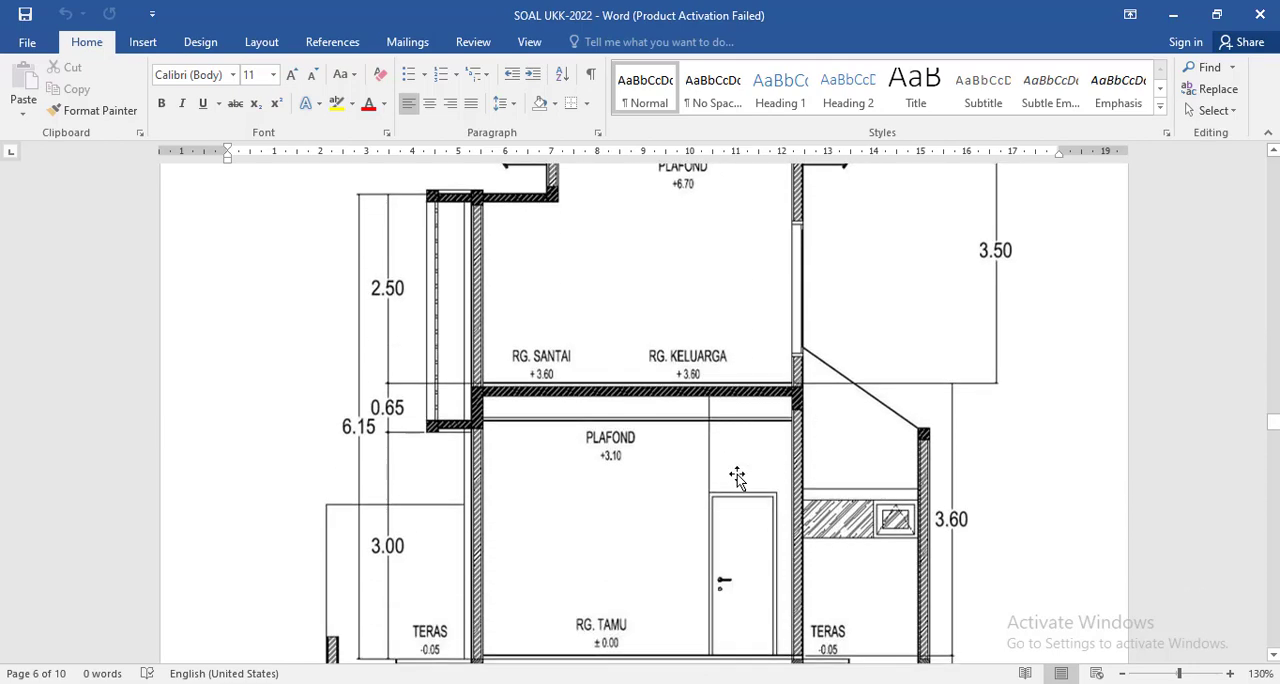
scroll(738, 474, "down", 5)
scroll(738, 474, "up", 15)
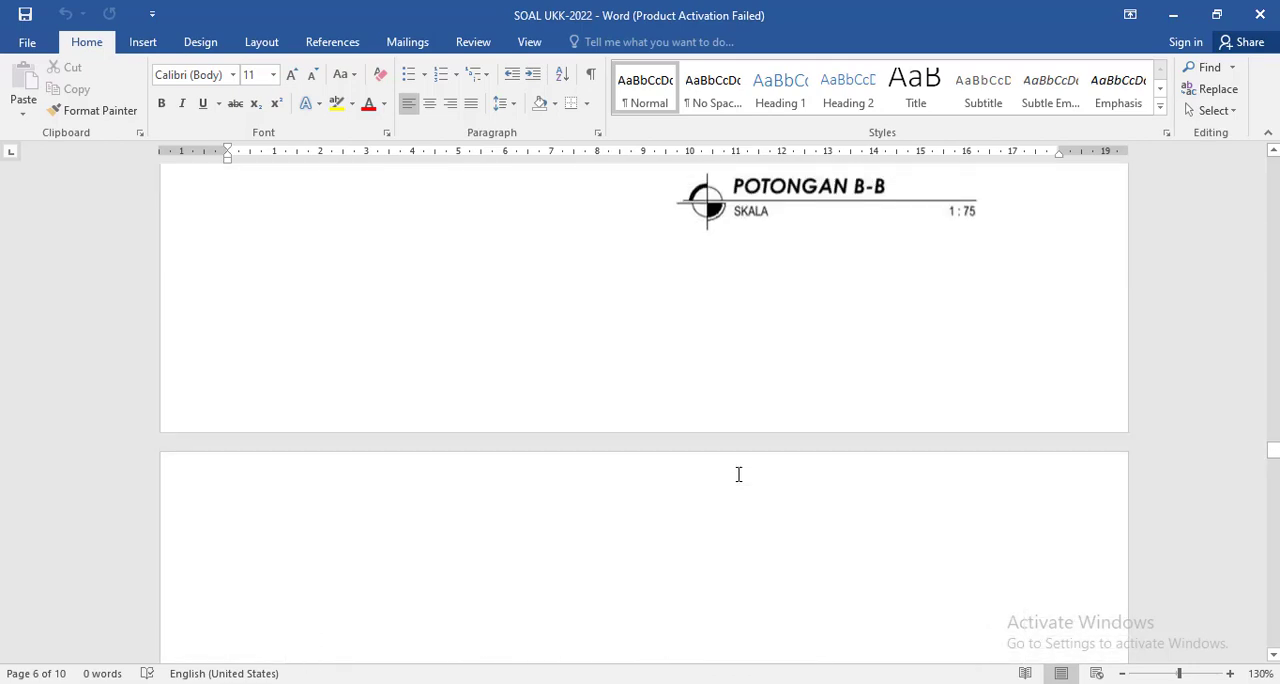
scroll(738, 470, "up", 20)
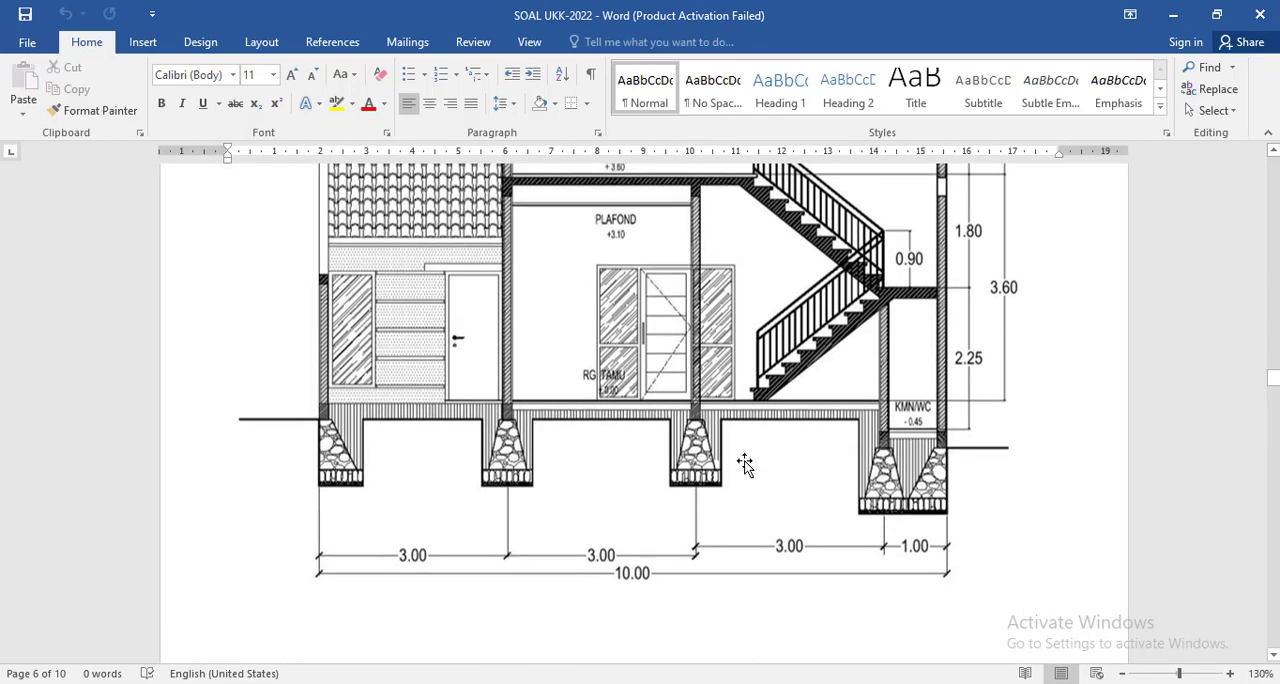
scroll(745, 465, "up", 20)
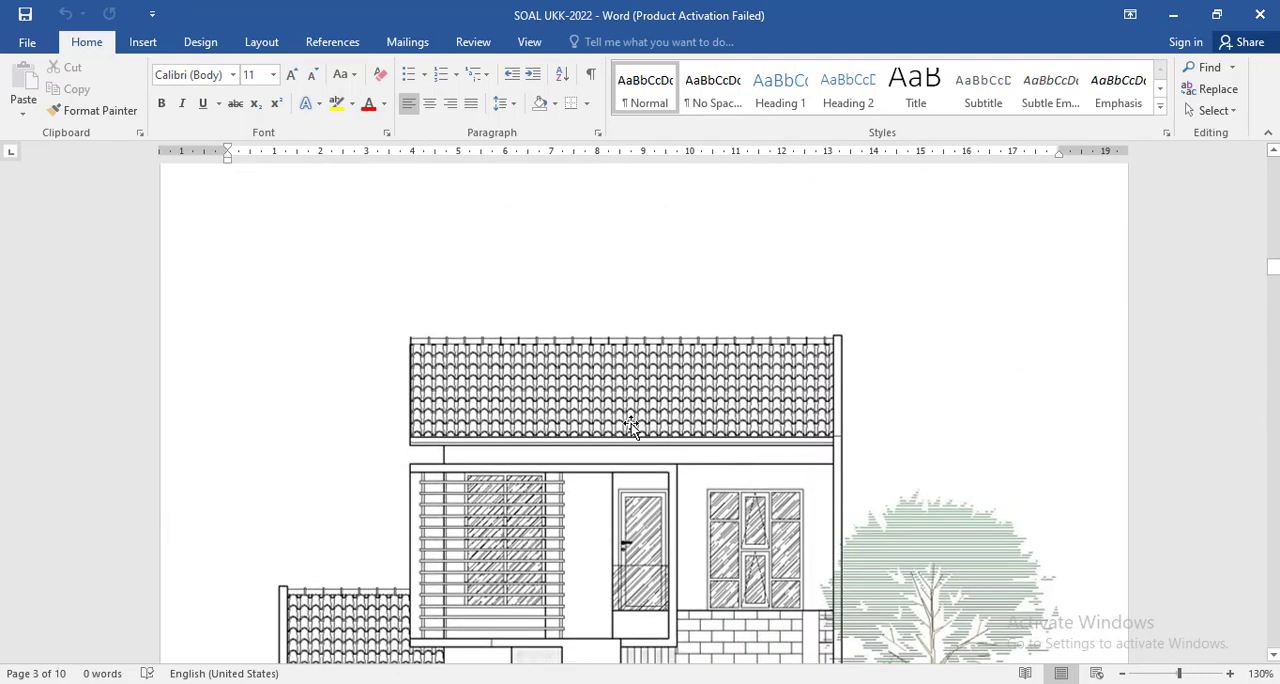
scroll(639, 400, "down", 1)
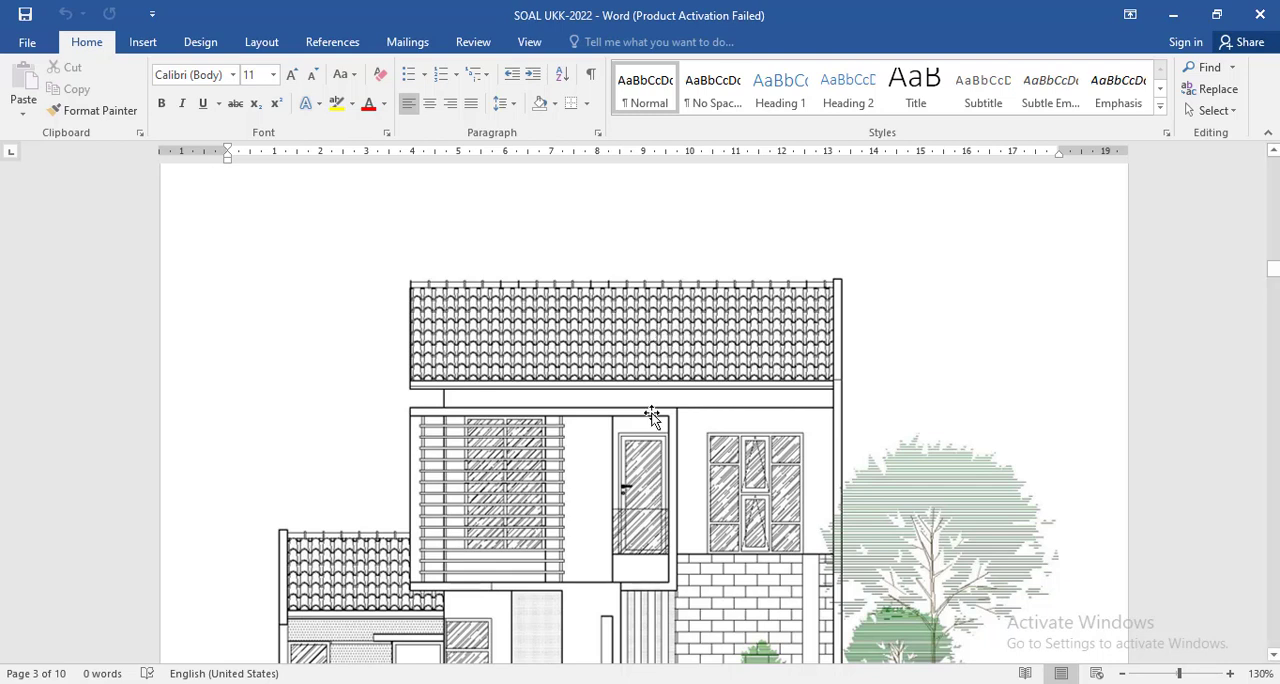
scroll(655, 404, "down", 15)
scroll(664, 419, "down", 15)
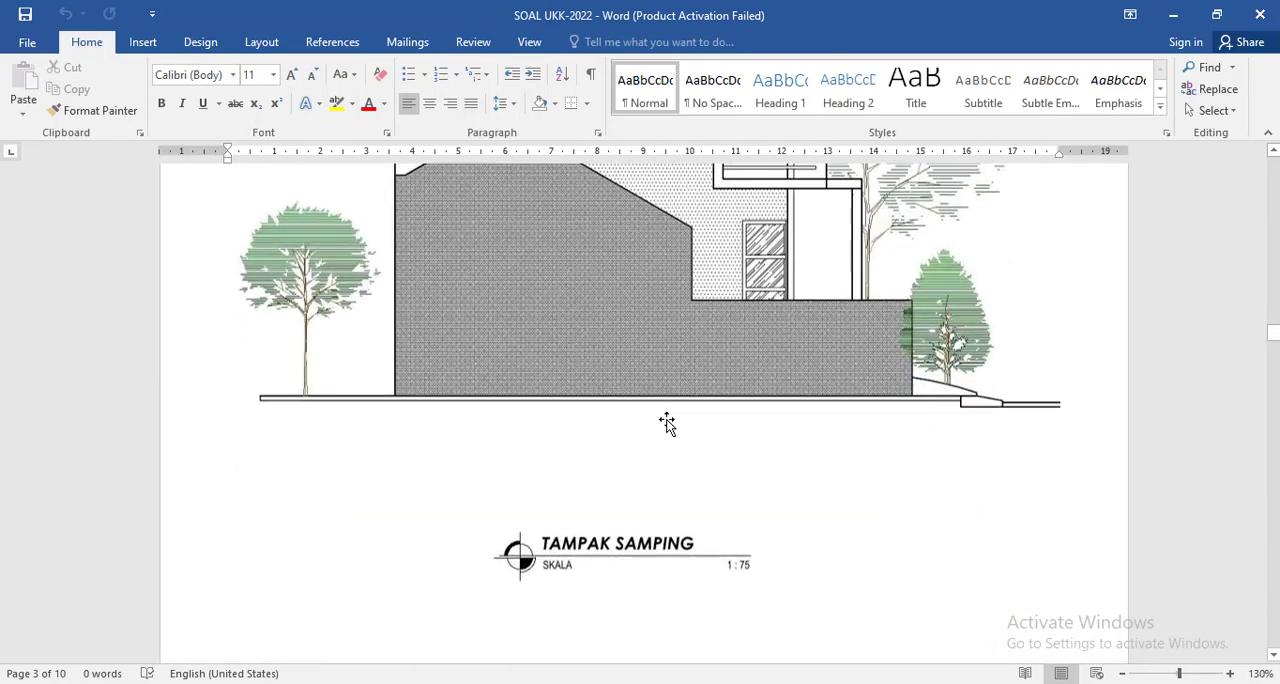
scroll(677, 428, "down", 15)
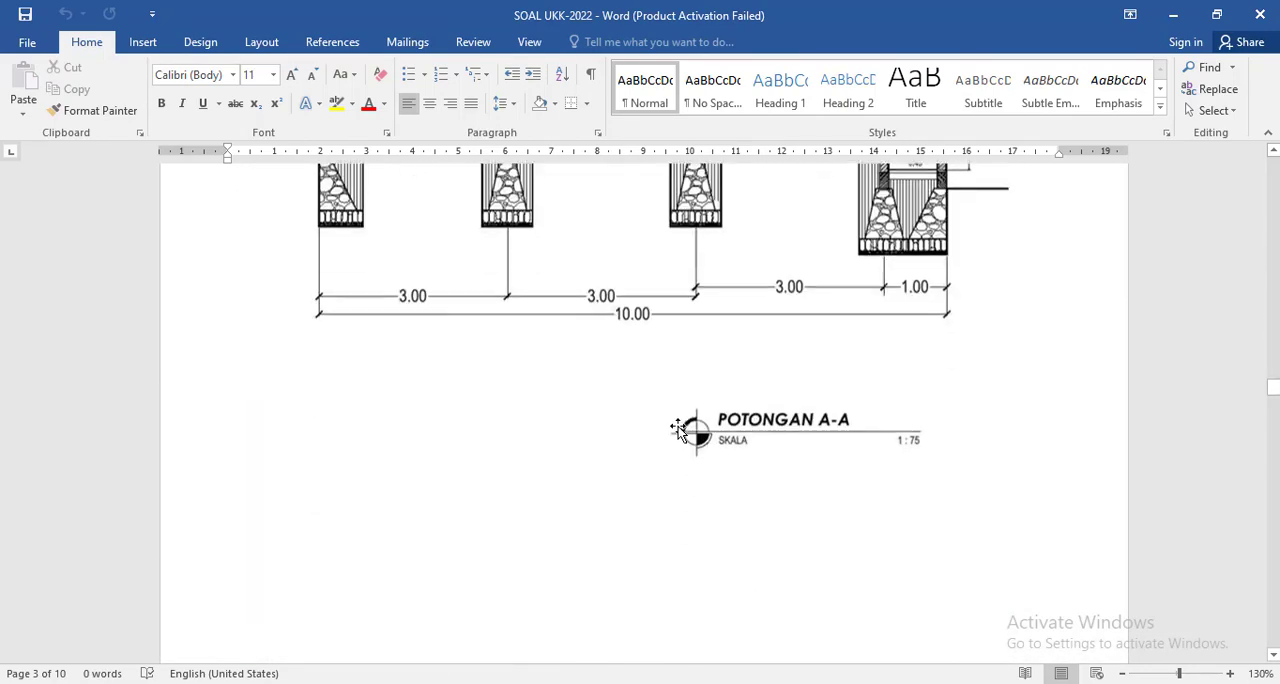
scroll(687, 450, "up", 2)
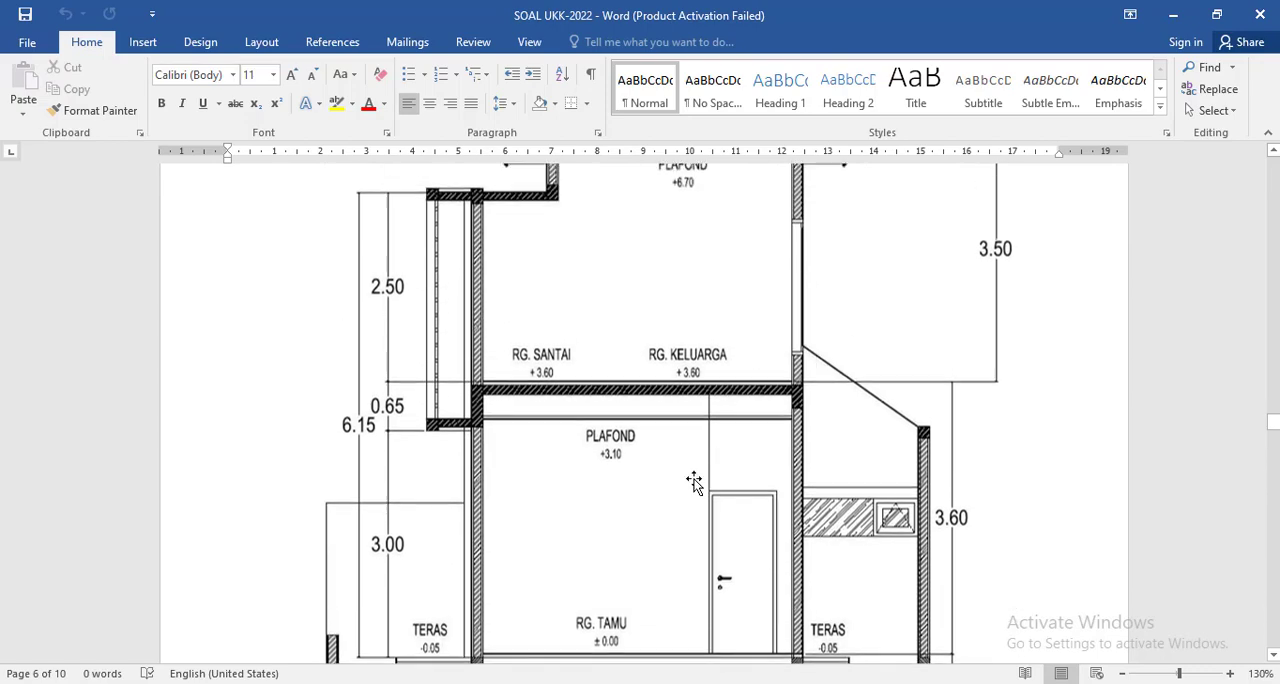
Return to PROFIL BAJA RINGAN.pdf and recheck the C-profile's dimensions.
key("alt+Tab")
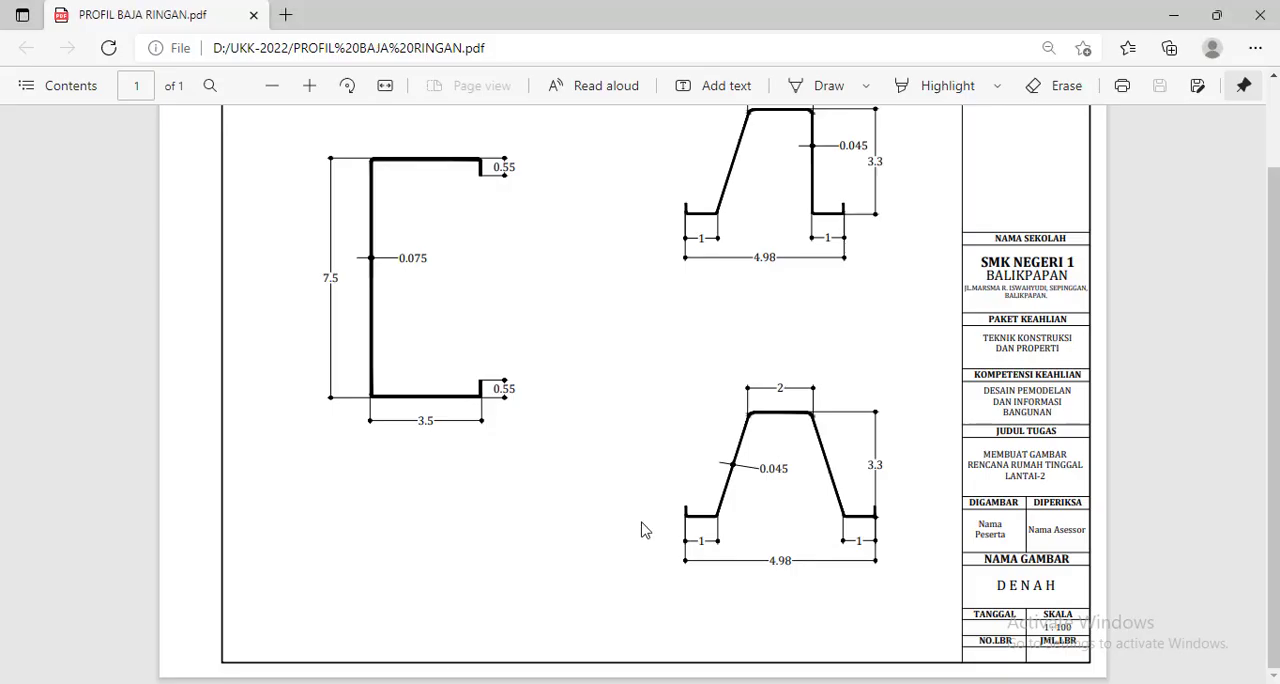
scroll(730, 470, "up", 1)
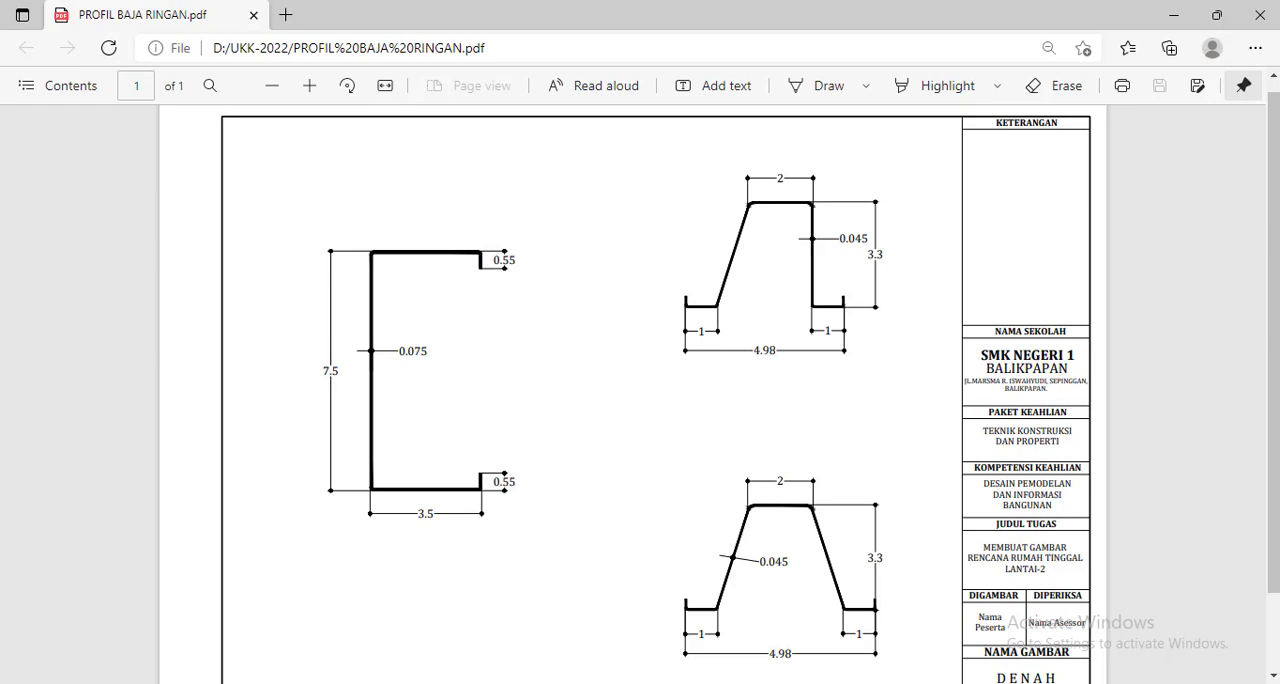
Switch to the BIMBEL UKK-2022B drawing in AutoCAD and make PROFIL BAJA RINGAN the current layer.
left_click(625, 683)
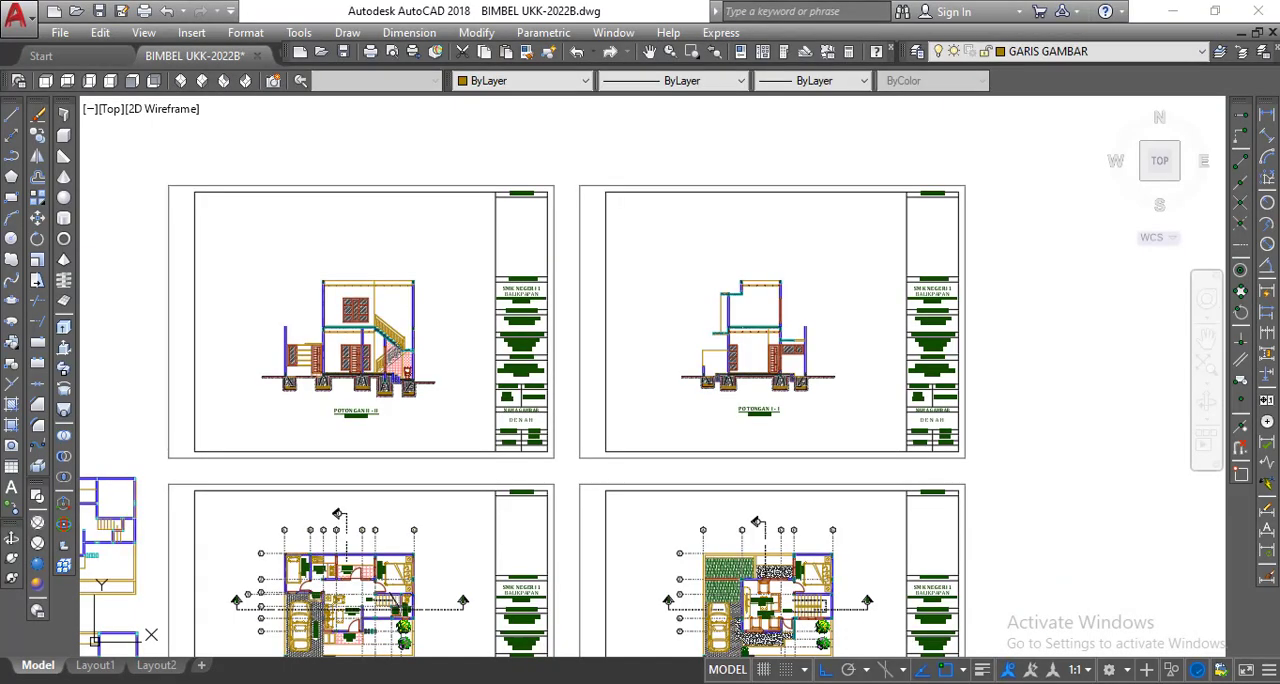
scroll(660, 244, "up", 4)
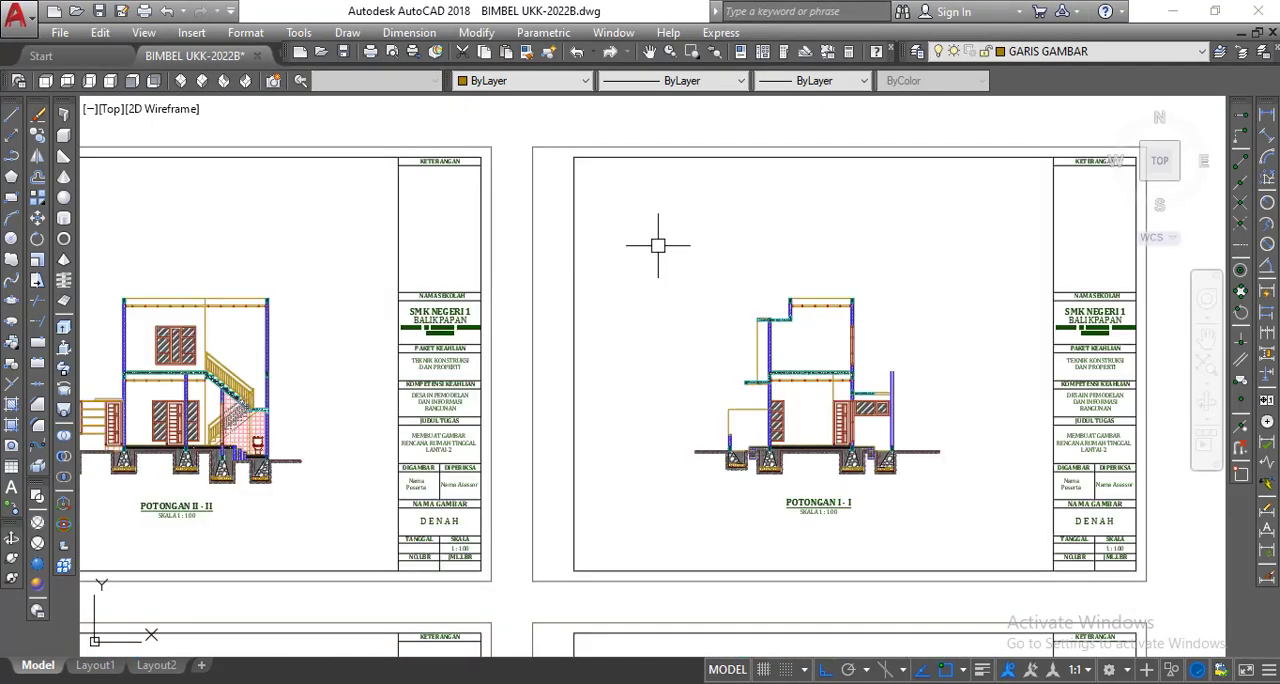
middle_click_drag(658, 244, 647, 319)
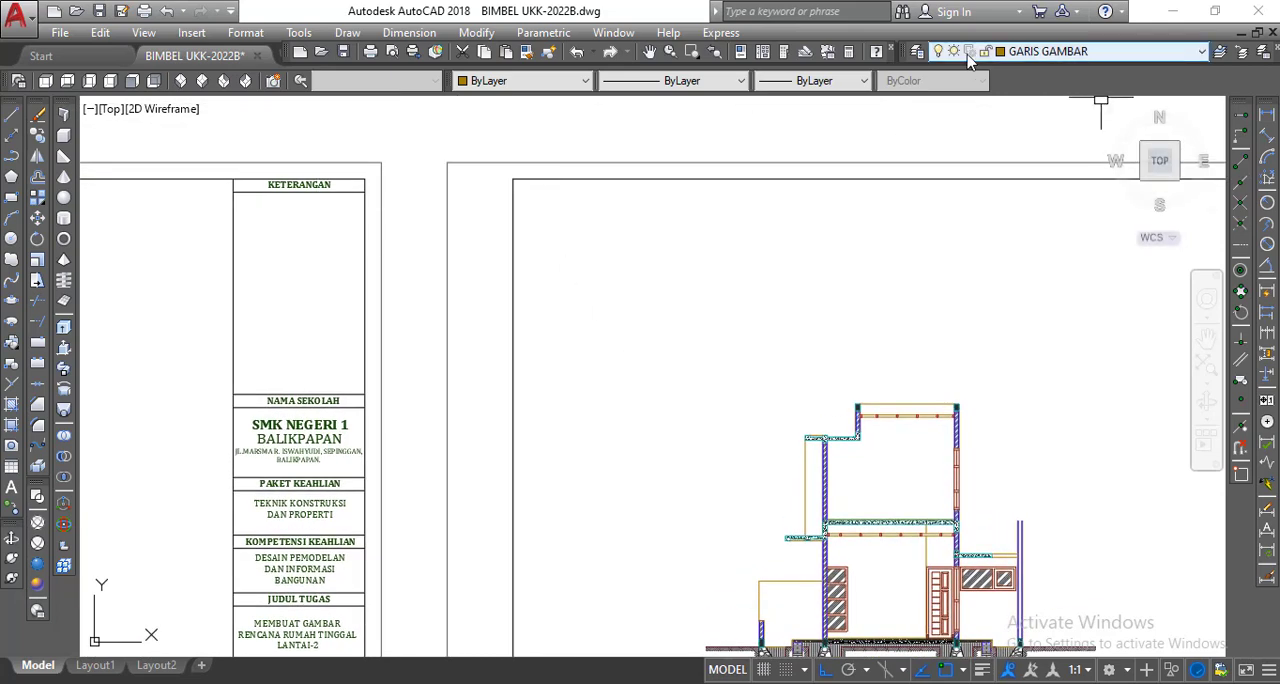
left_click(915, 53)
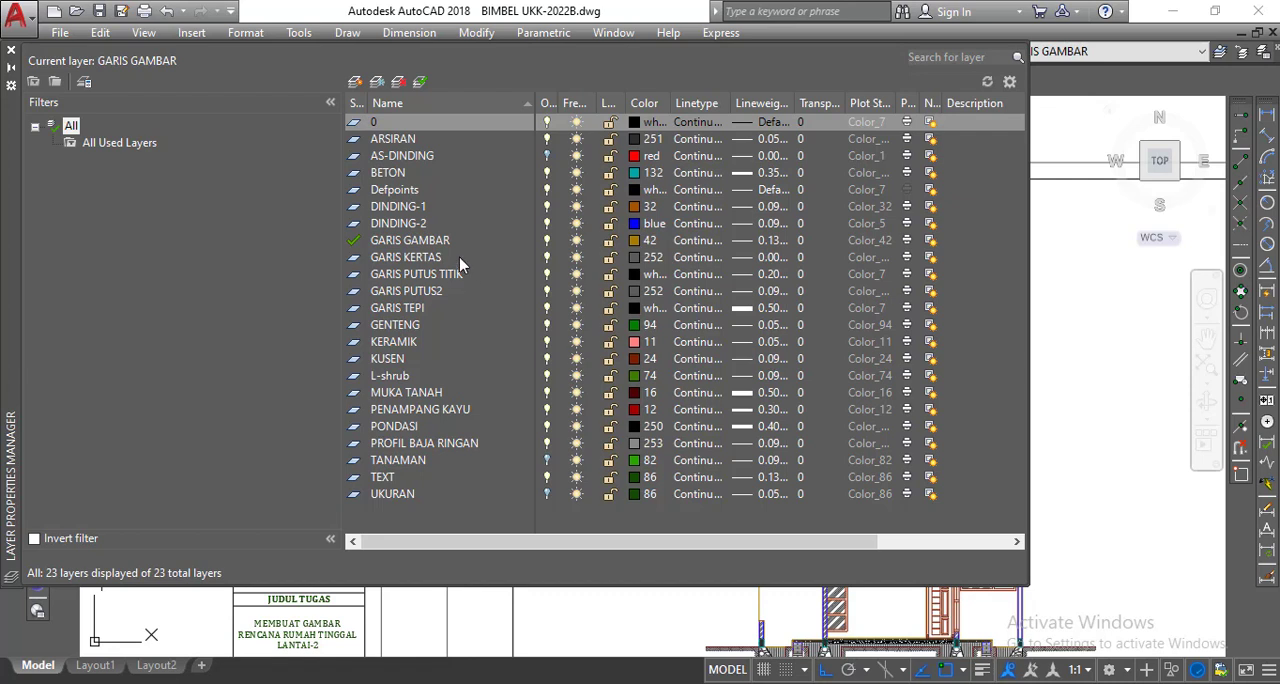
left_click(465, 442)
left_click(466, 446)
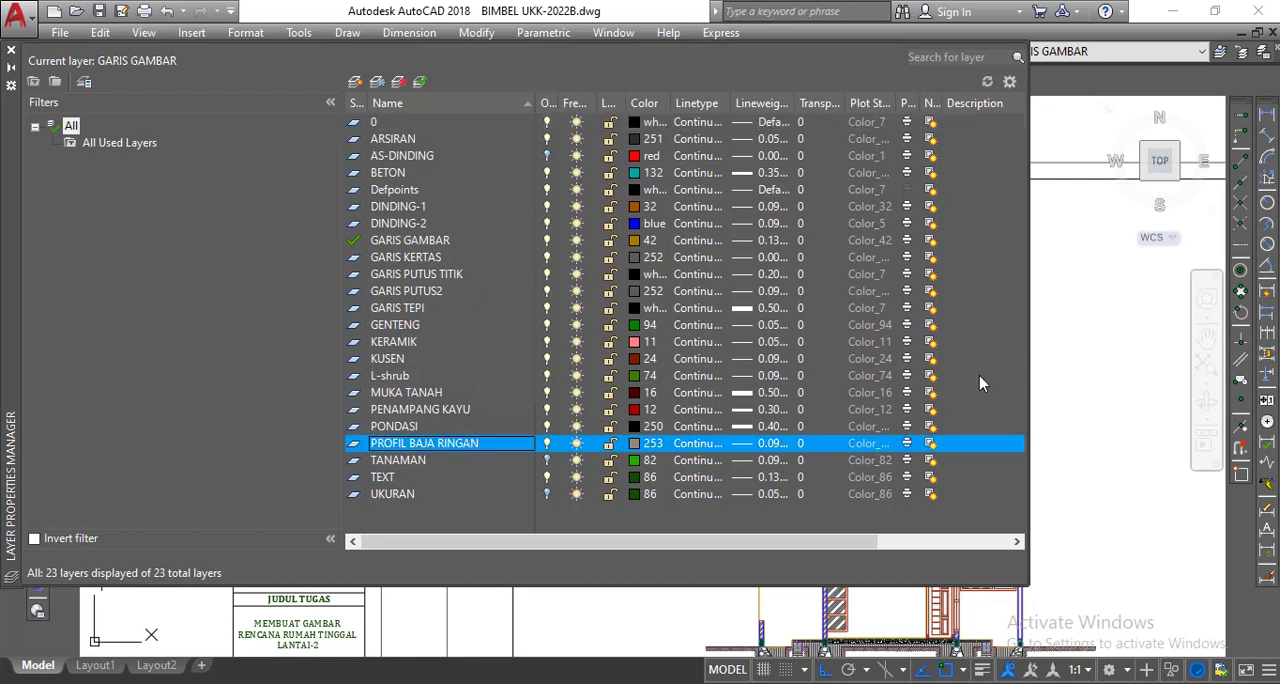
left_click_drag(1030, 374, 1124, 372)
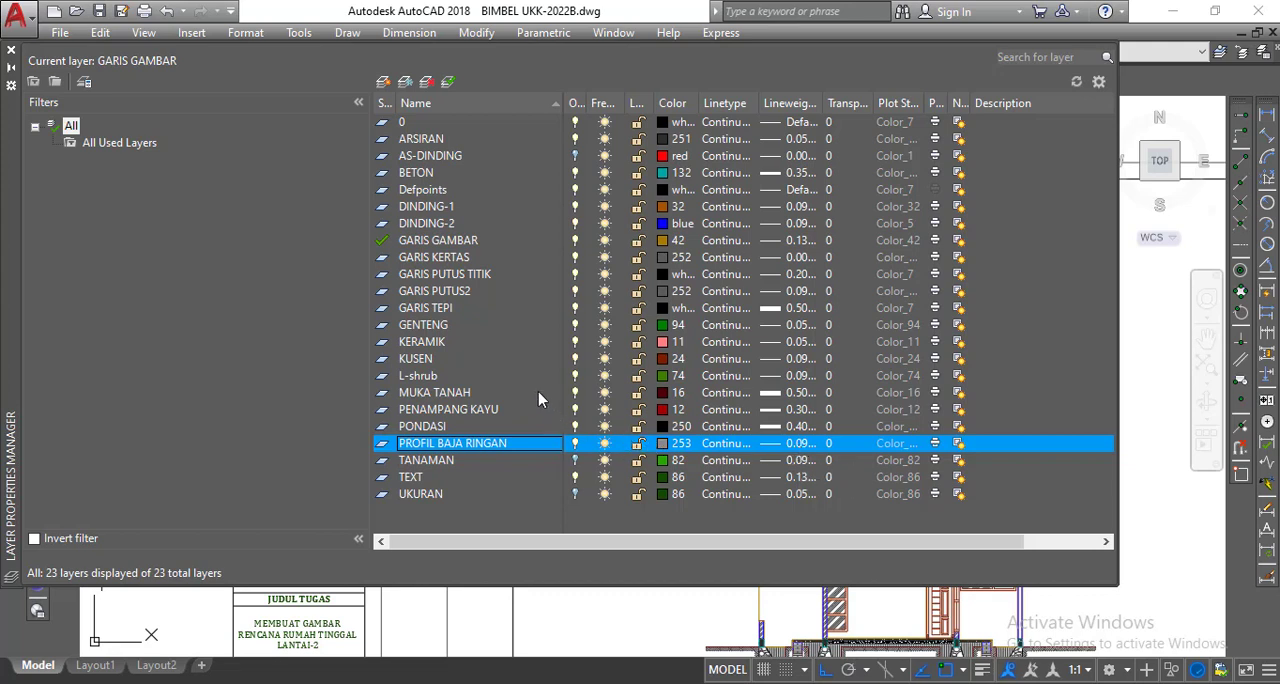
left_click(447, 84)
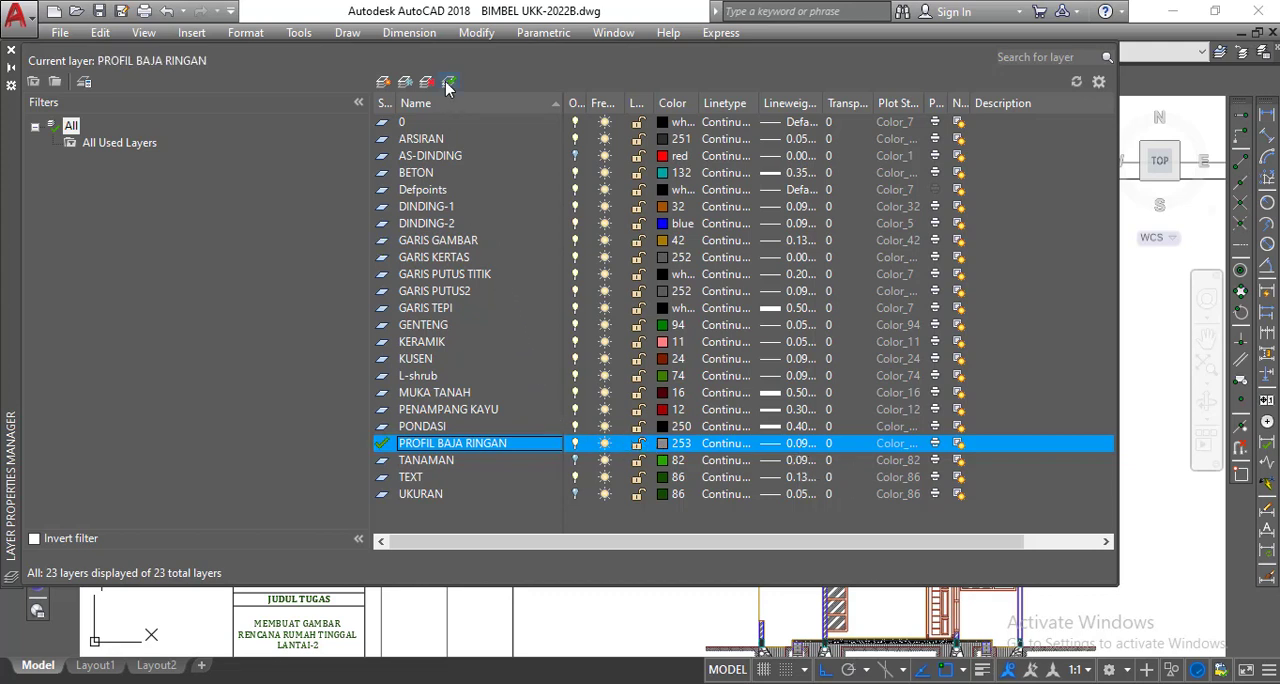
left_click(10, 53)
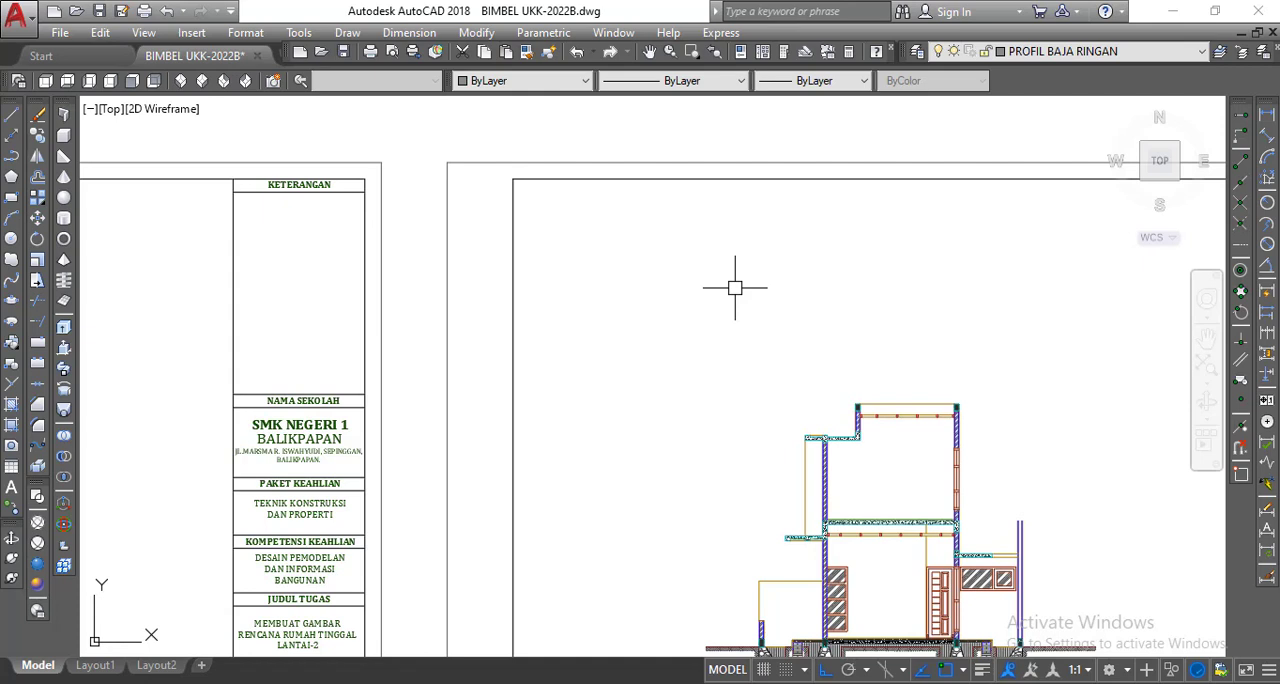
Draw a vertical line 7.5 units long in the empty area beside the POTONGAN I - I section.
left_click(10, 116)
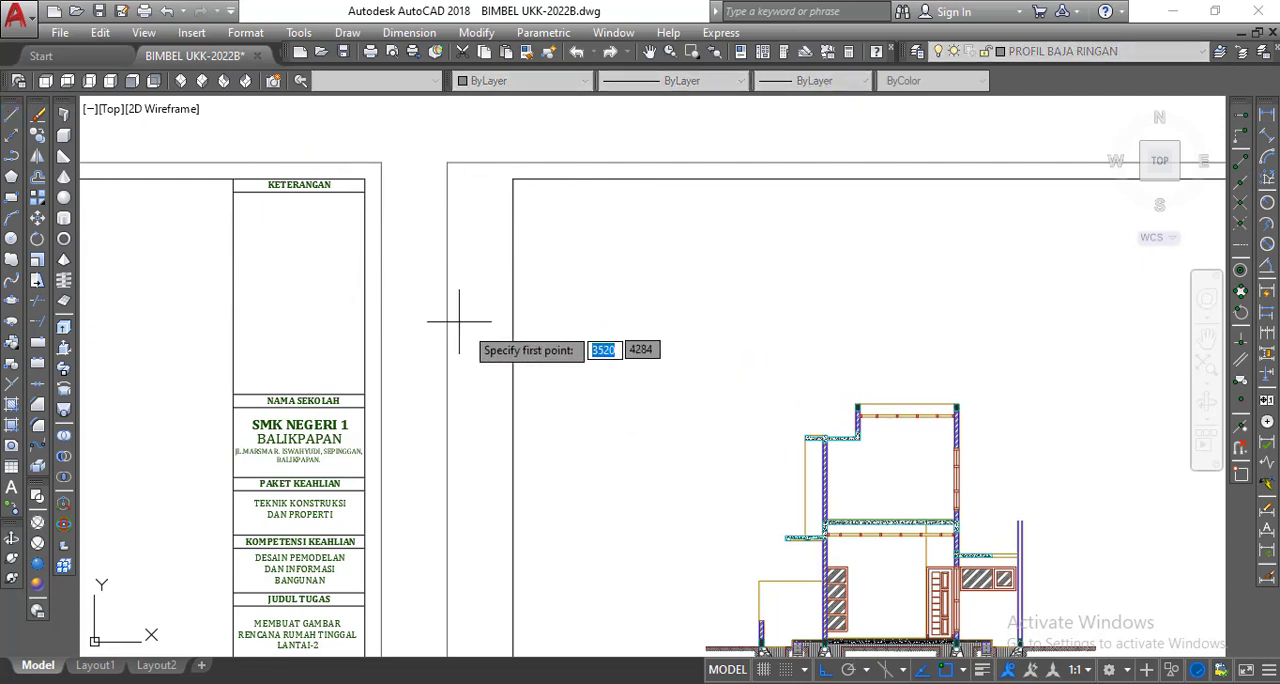
left_click(585, 410)
scroll(578, 345, "up", 3)
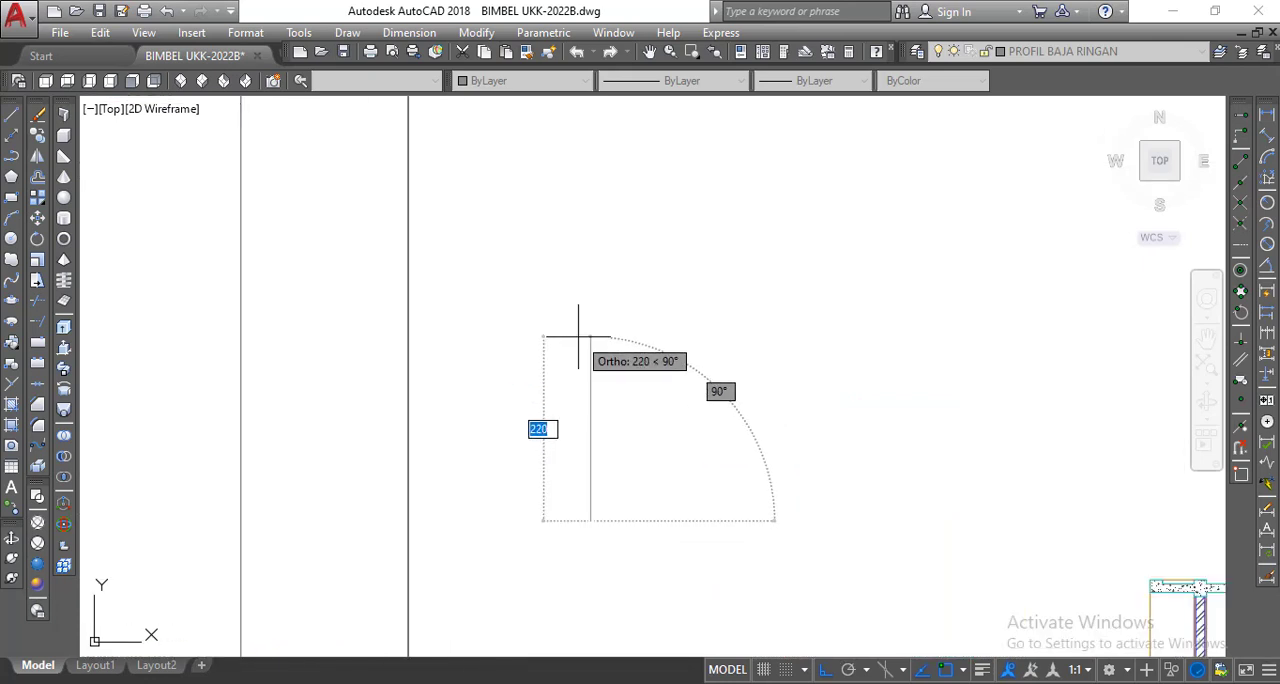
type("7.5")
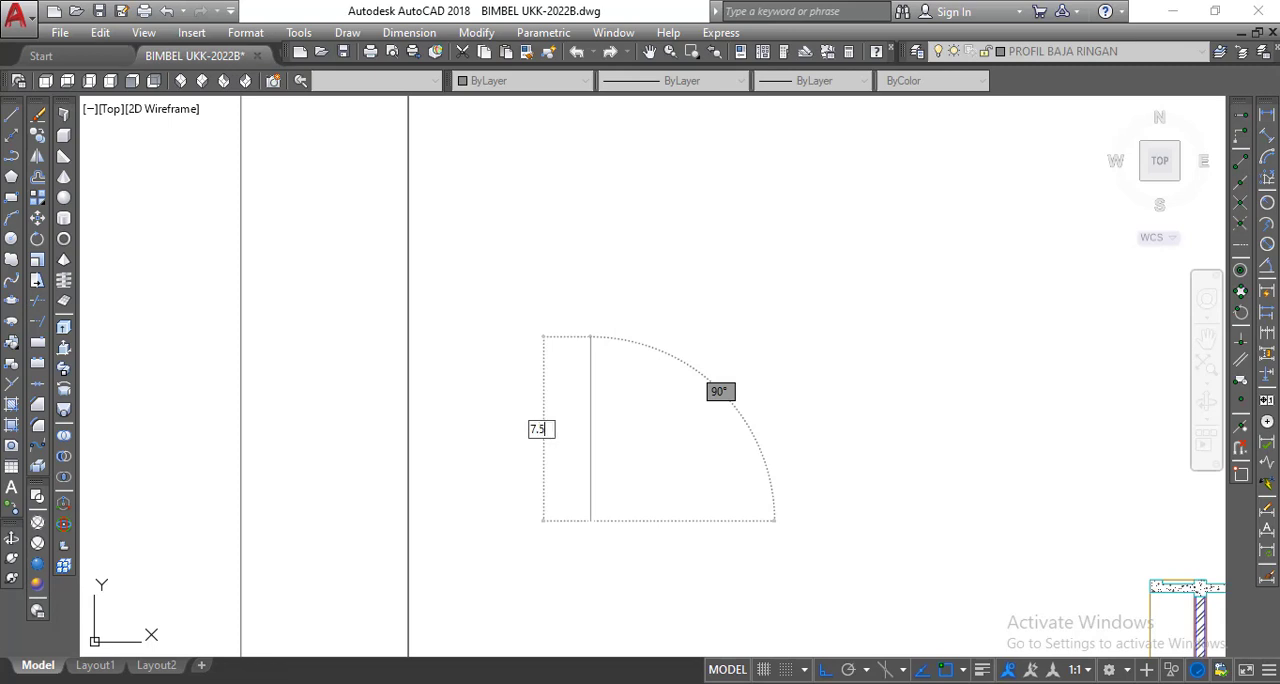
key("Return")
key("Return")
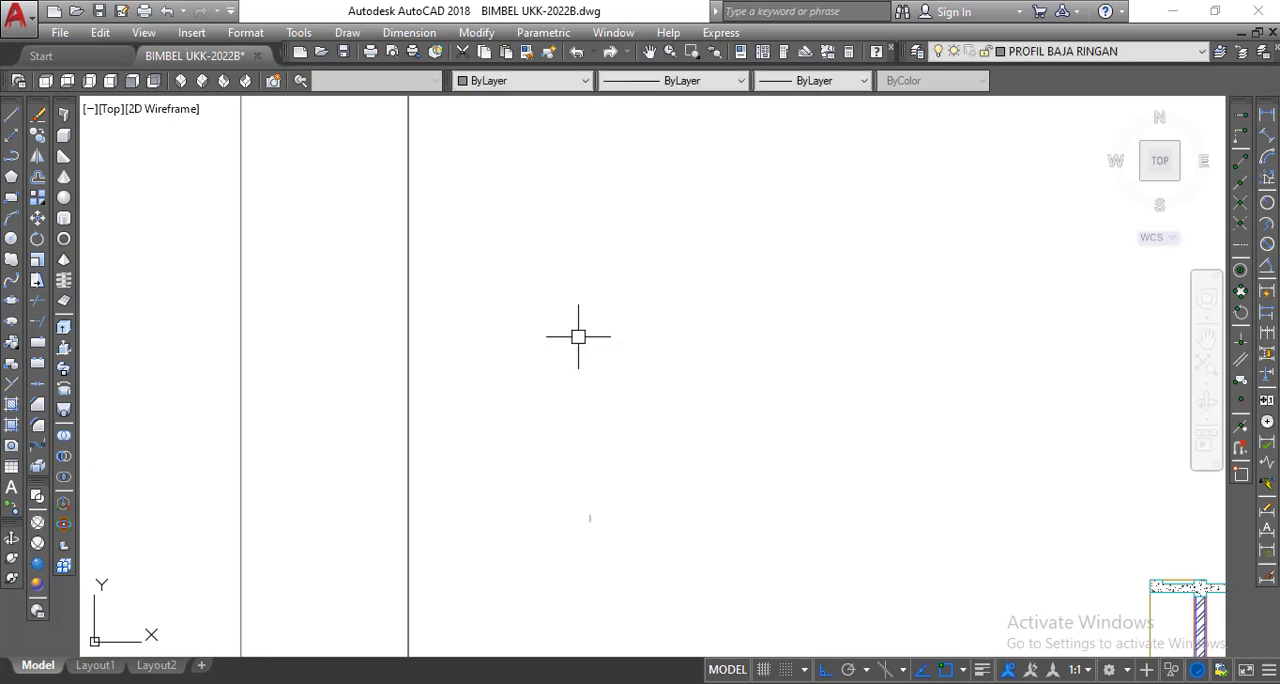
Draw a 3.5-unit horizontal line to the right from the upper end of the 7.5-unit vertical line.
scroll(603, 528, "up", 6)
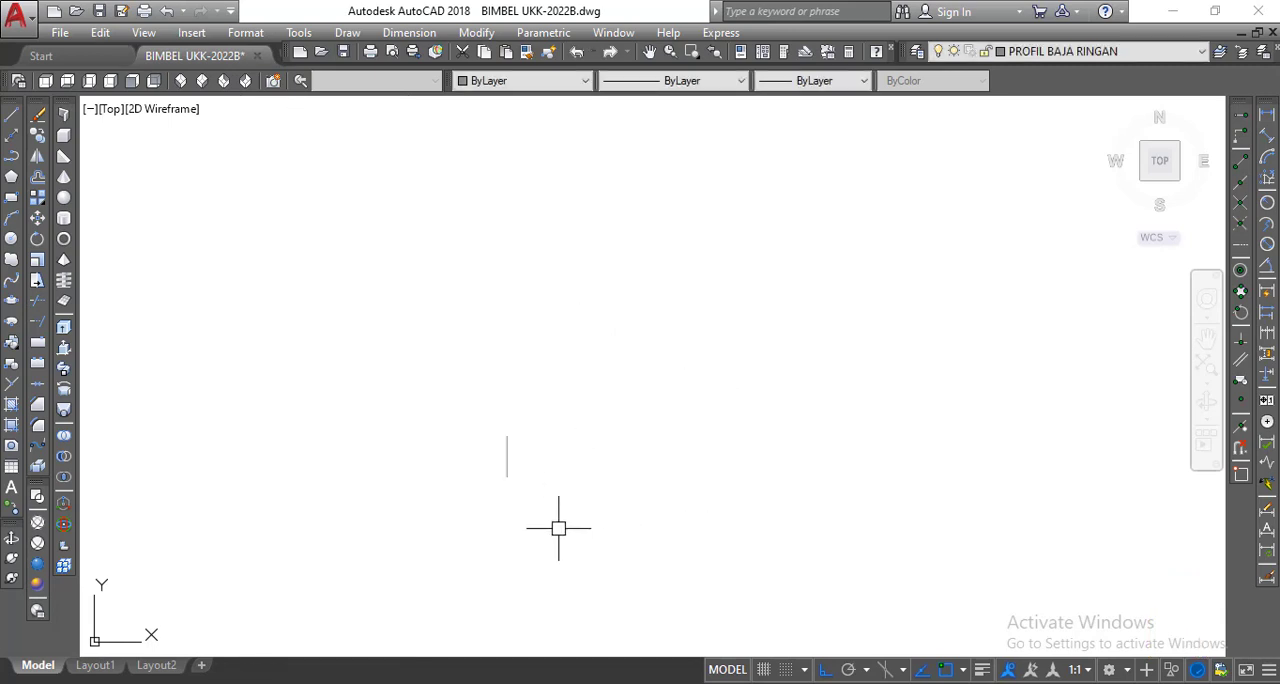
scroll(526, 503, "up", 6)
middle_click_drag(526, 503, 629, 546)
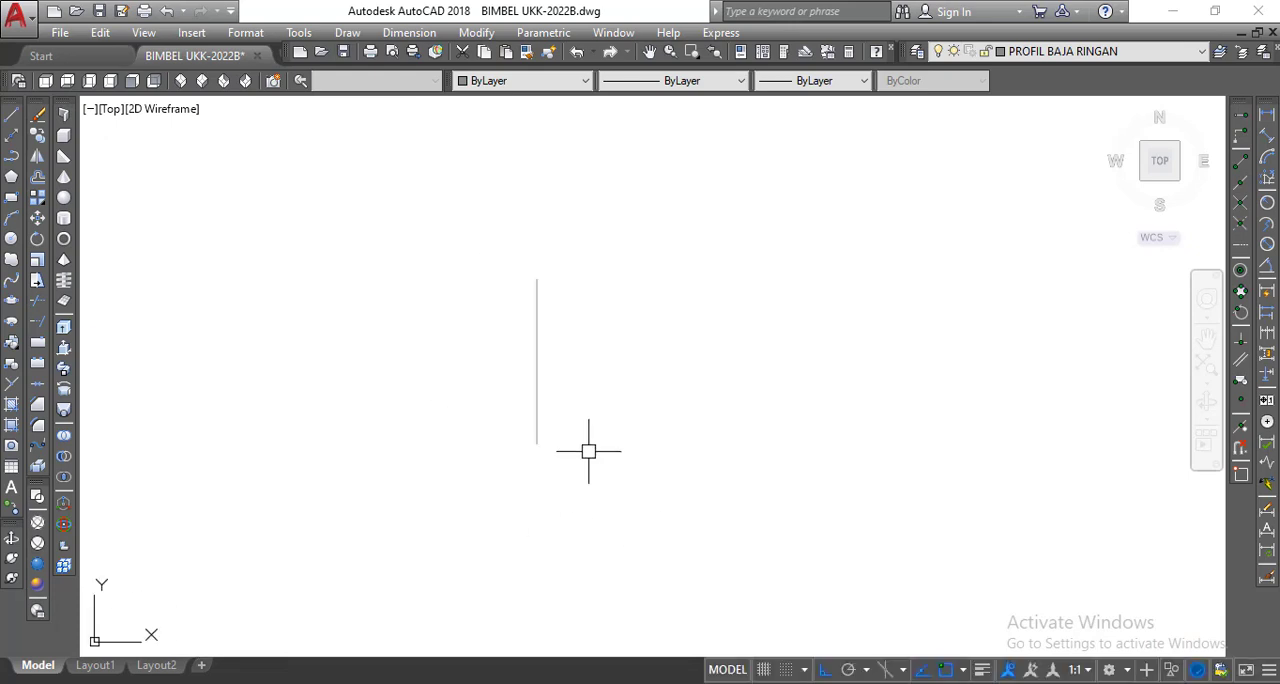
scroll(588, 451, "up", 2)
middle_click_drag(594, 438, 623, 462)
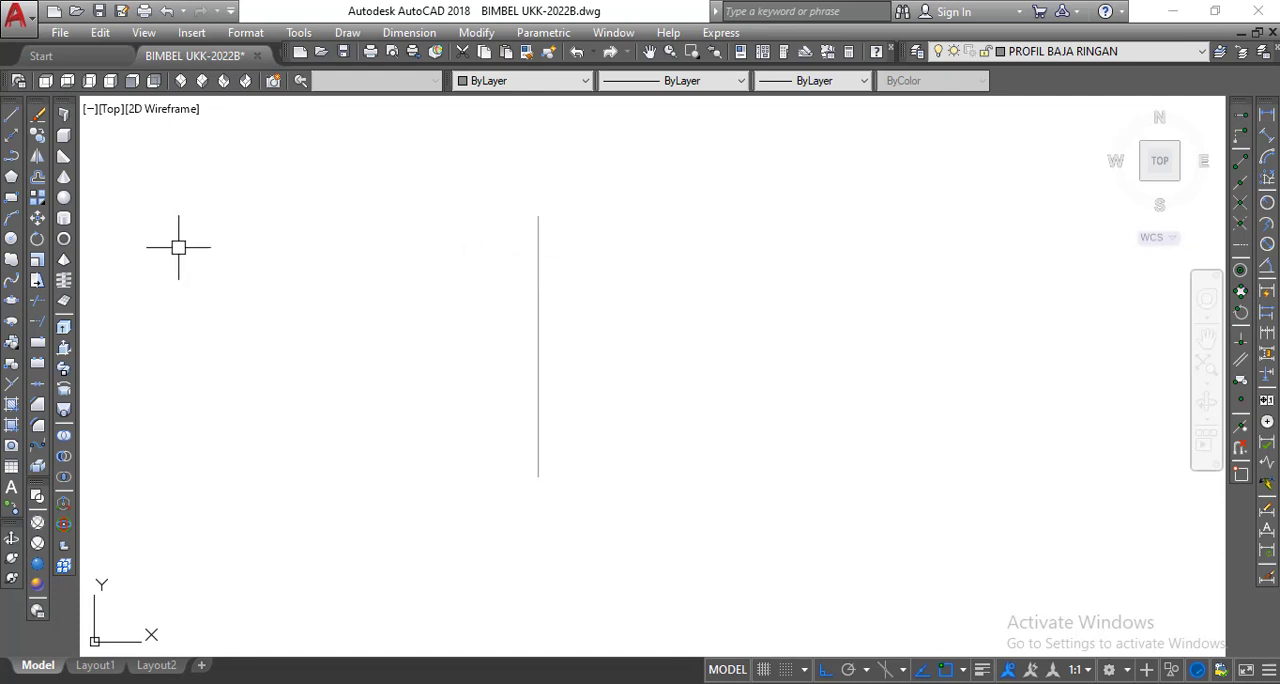
left_click(12, 116)
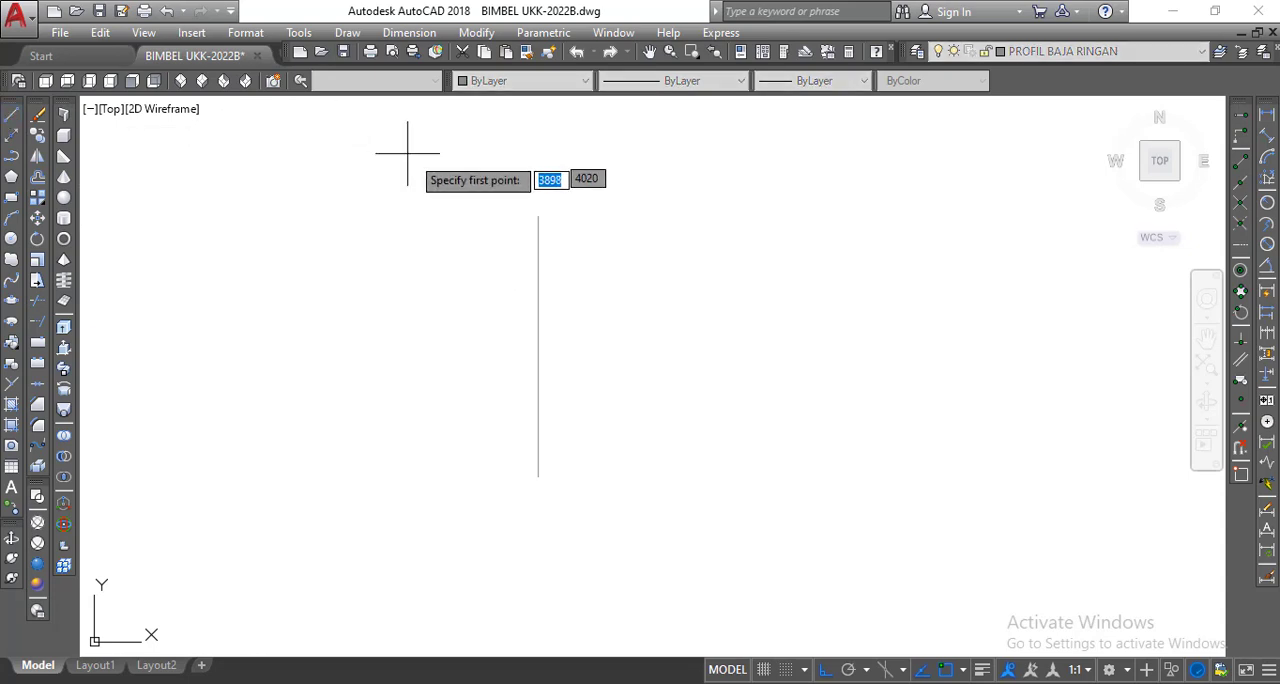
left_click(538, 216)
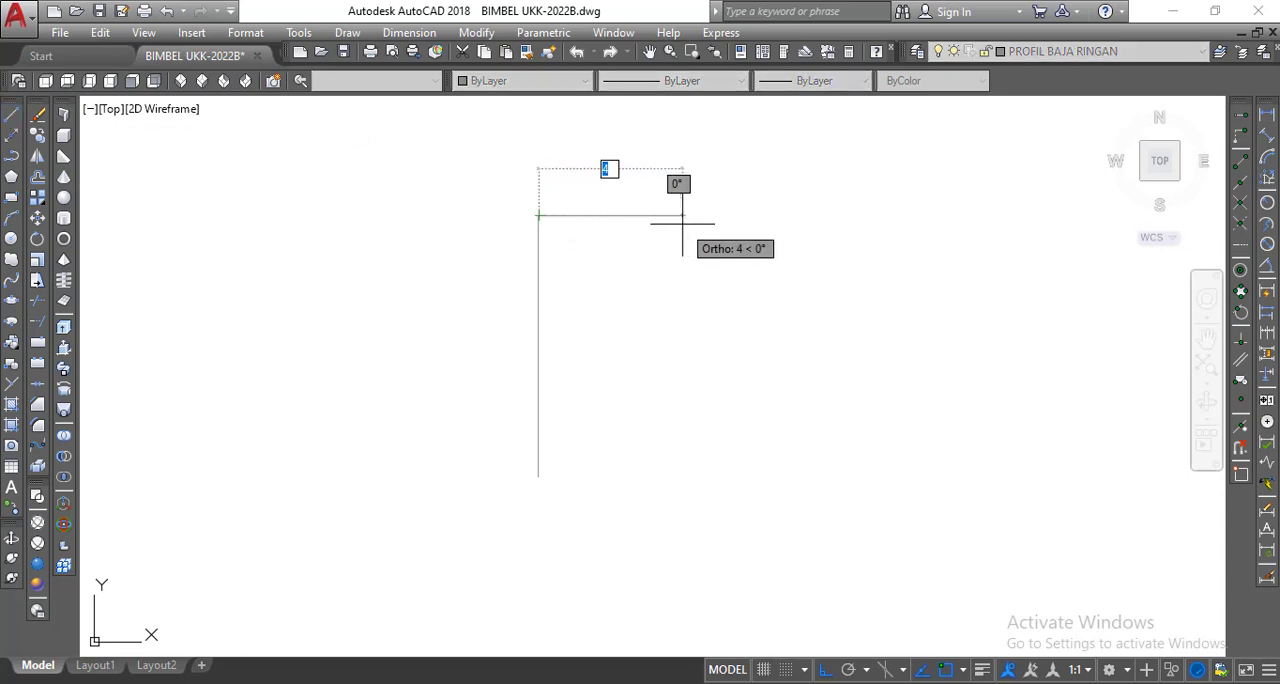
type("3")
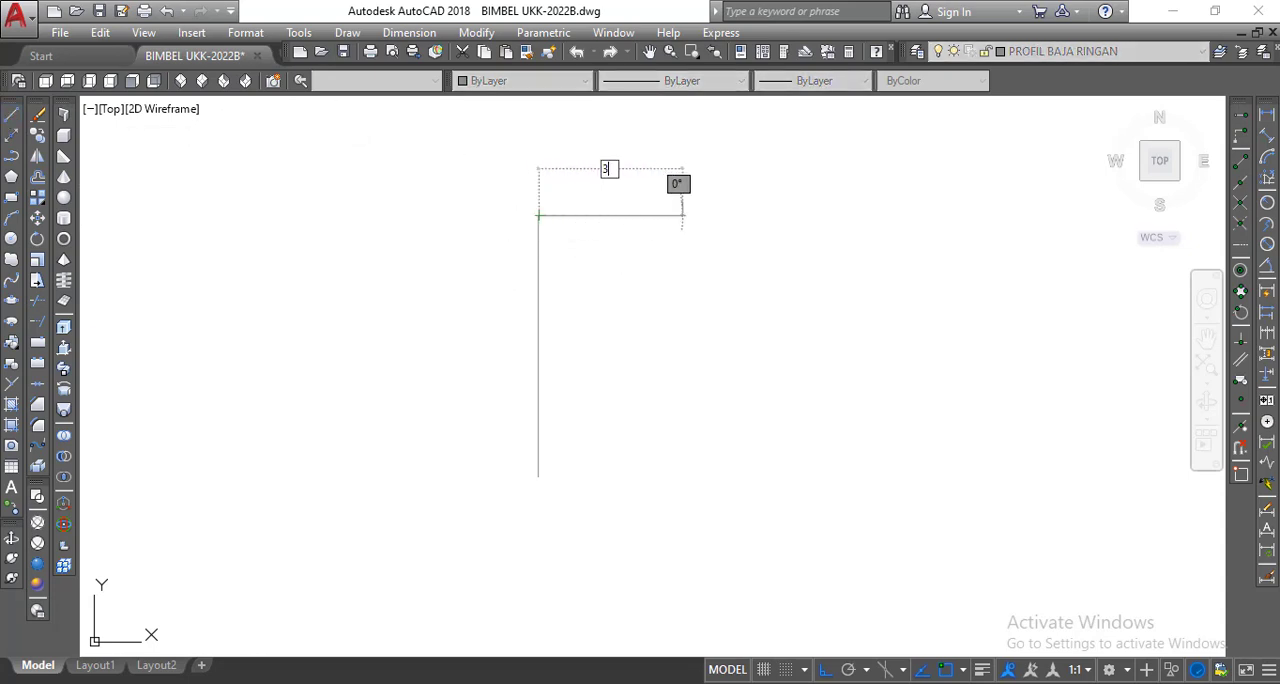
type(".5")
key("Return")
key("Return")
Draw a matching 3.5-unit horizontal line to the right from the lower end of the vertical line.
right_click(528, 170)
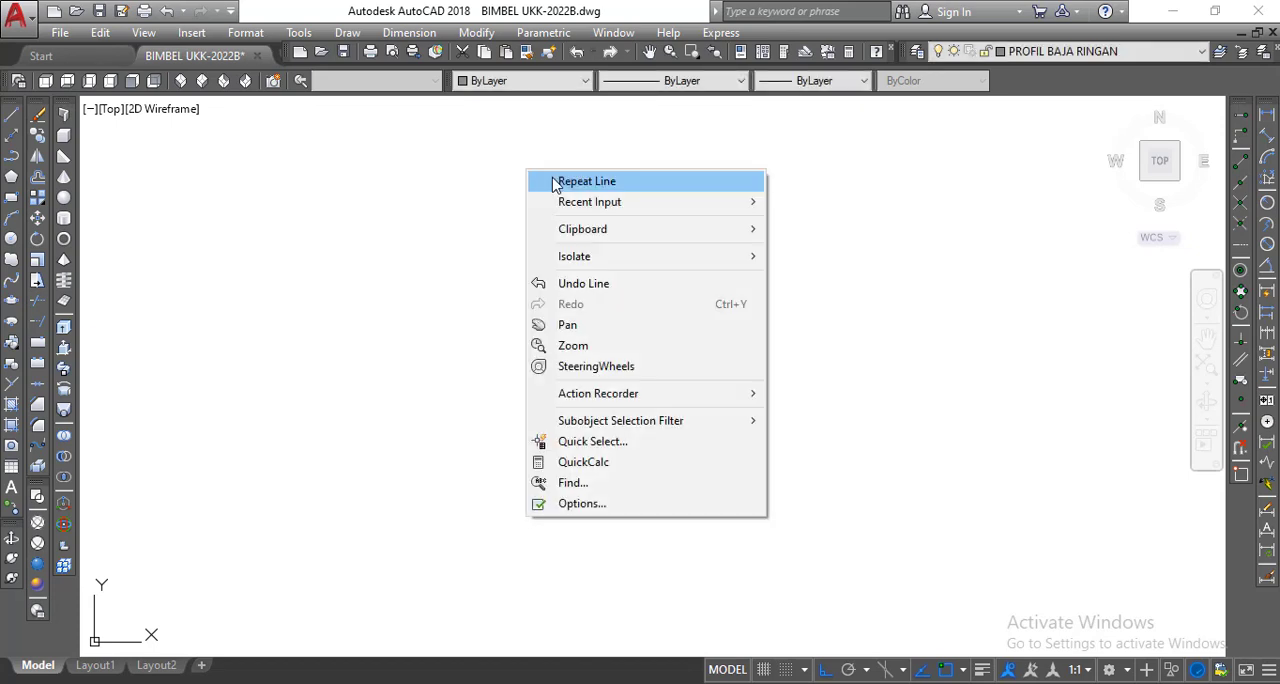
left_click(557, 177)
left_click(538, 476)
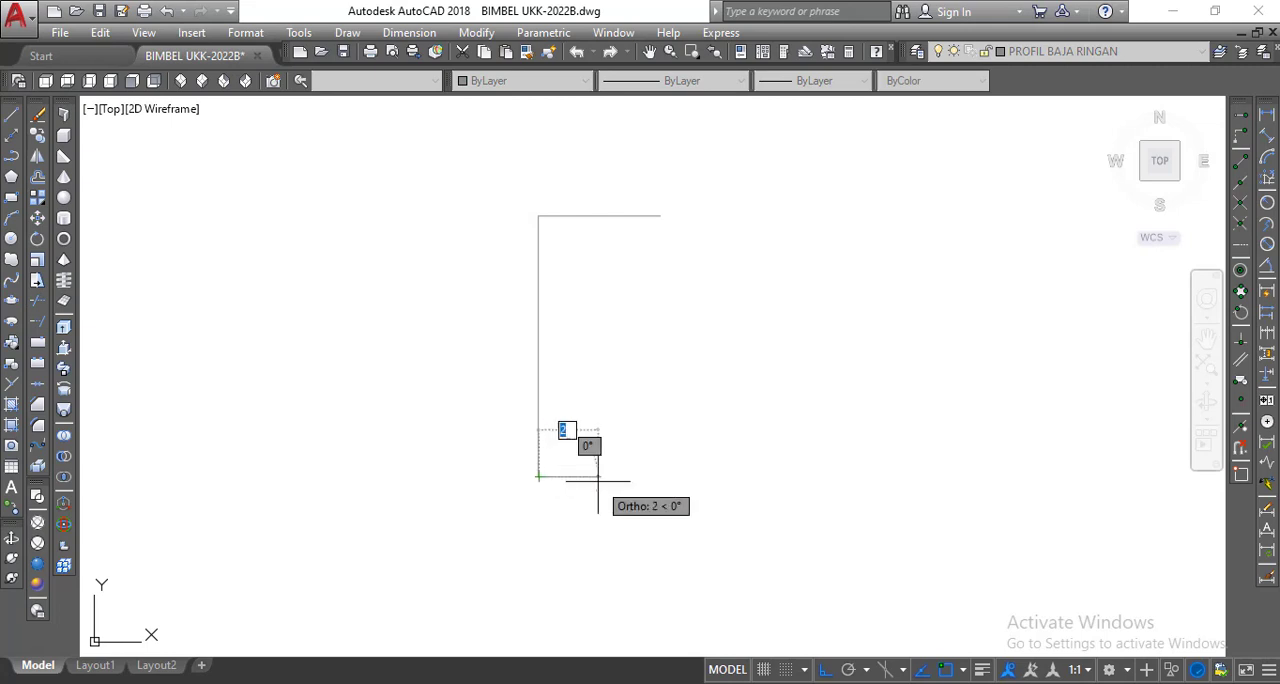
type("3.5")
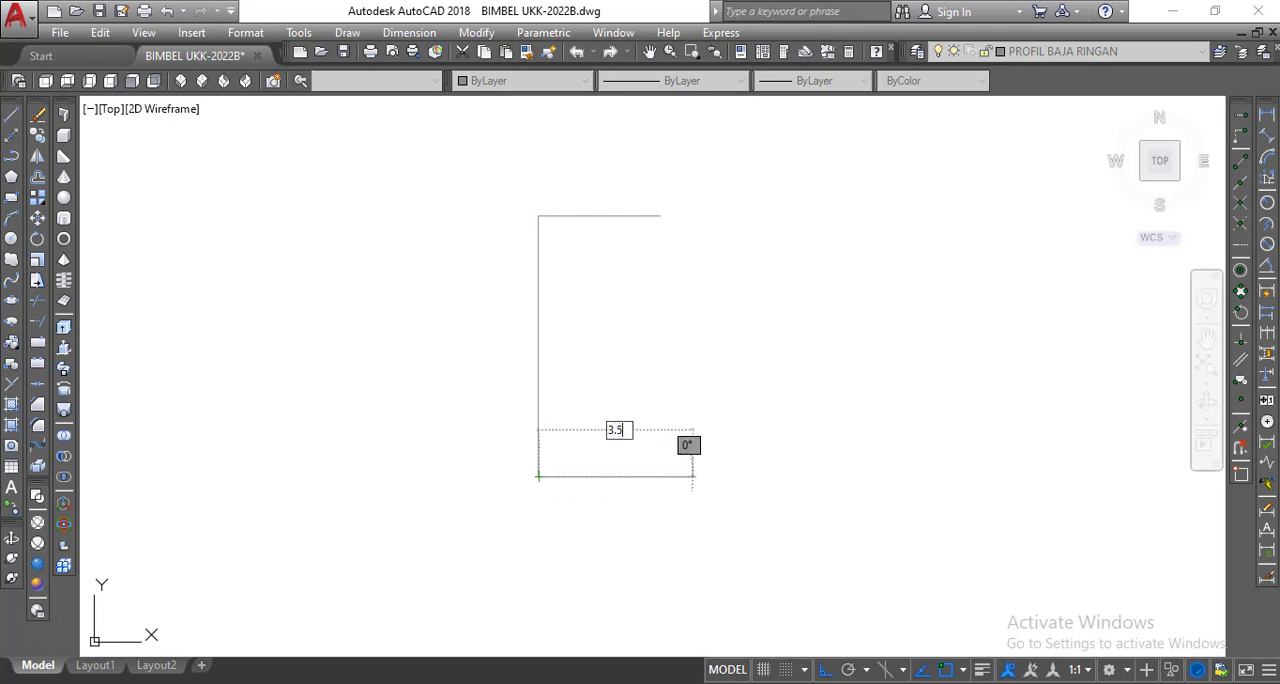
key("Return")
key("Return")
Draw a 0.55-unit lip upward from the free end of the C-profile's lower flange.
scroll(692, 485, "down", 2)
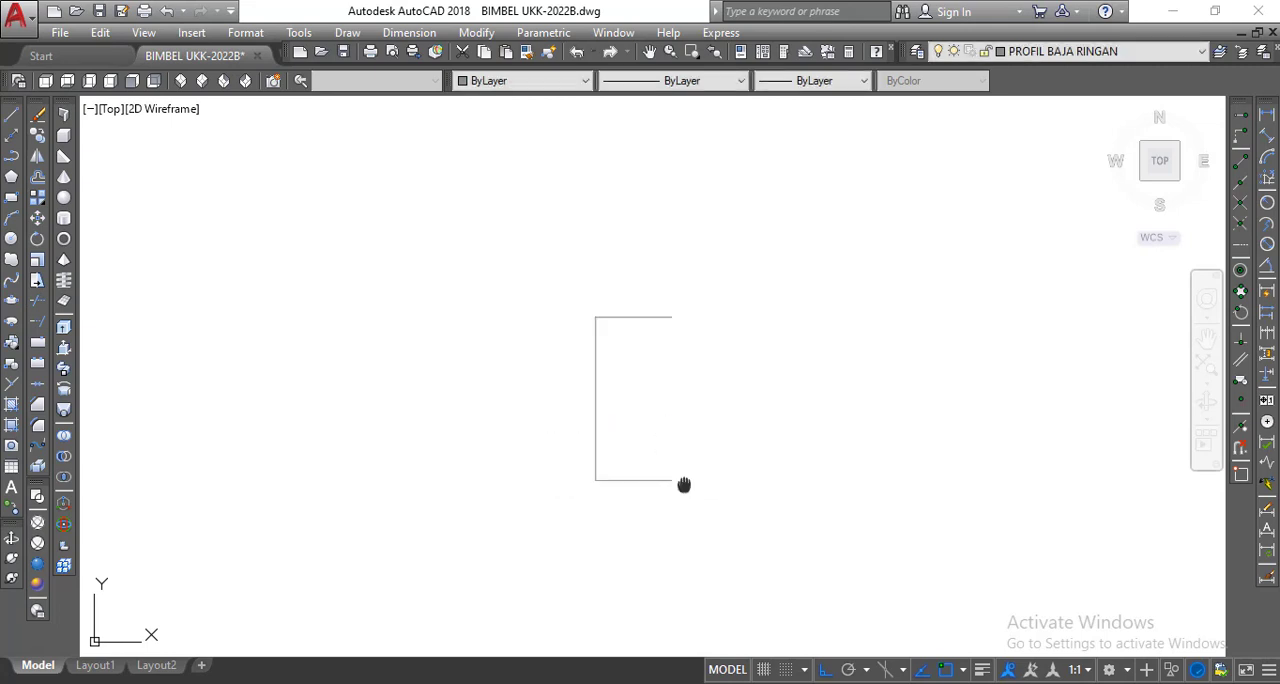
scroll(660, 443, "up", 2)
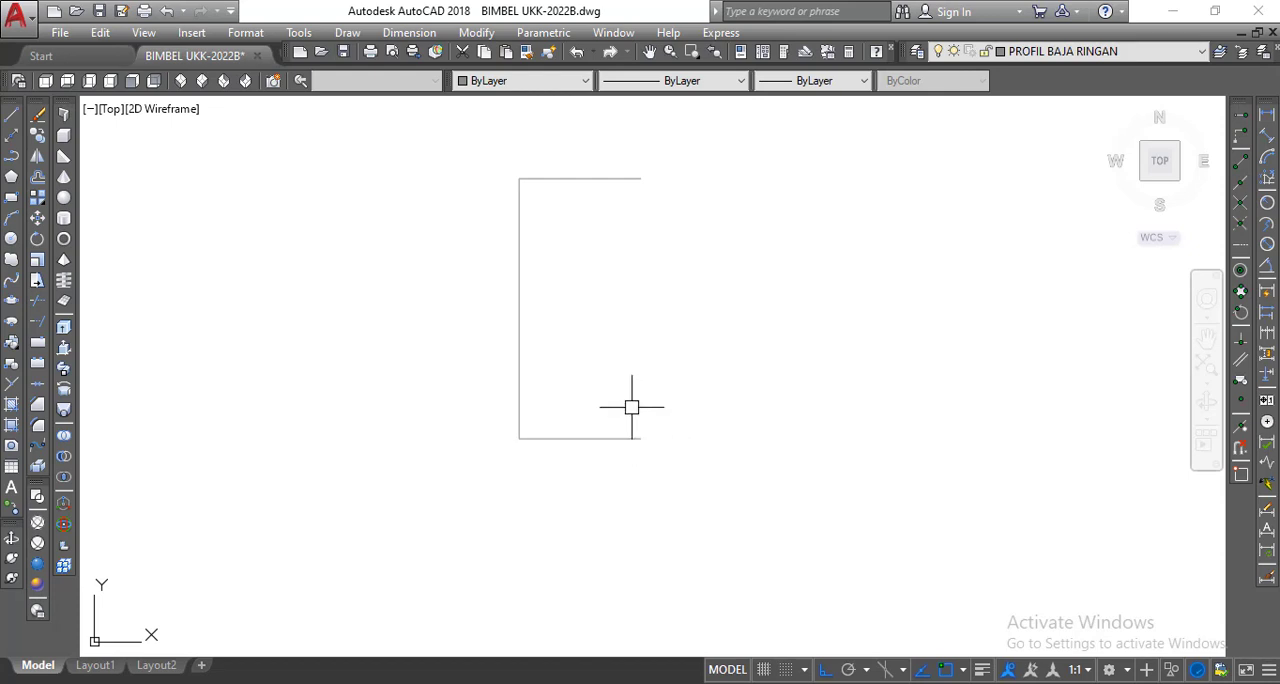
left_click(11, 113)
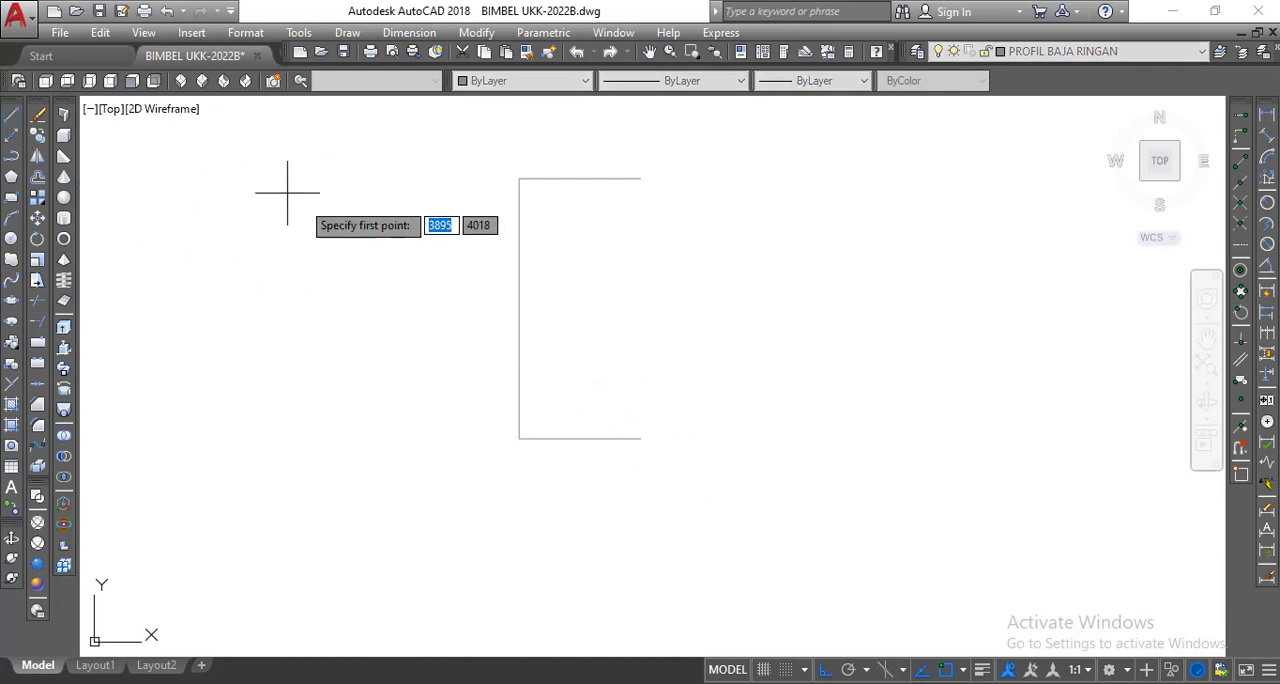
left_click(640, 437)
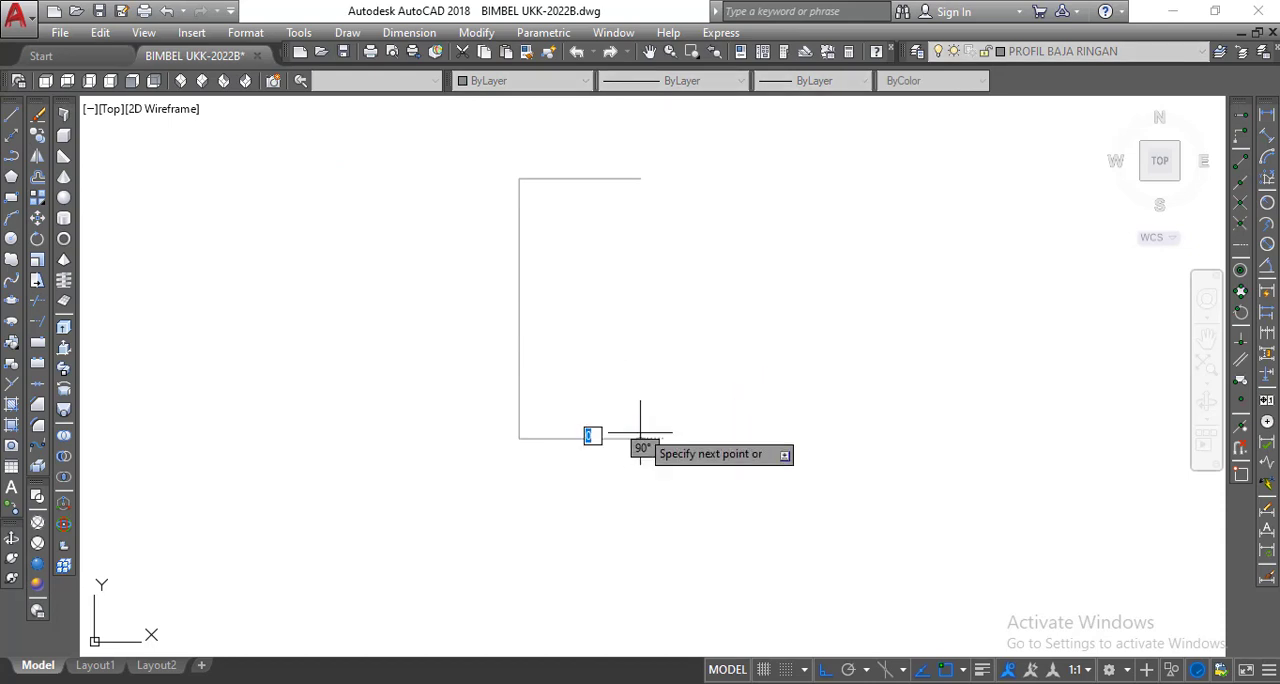
type("0")
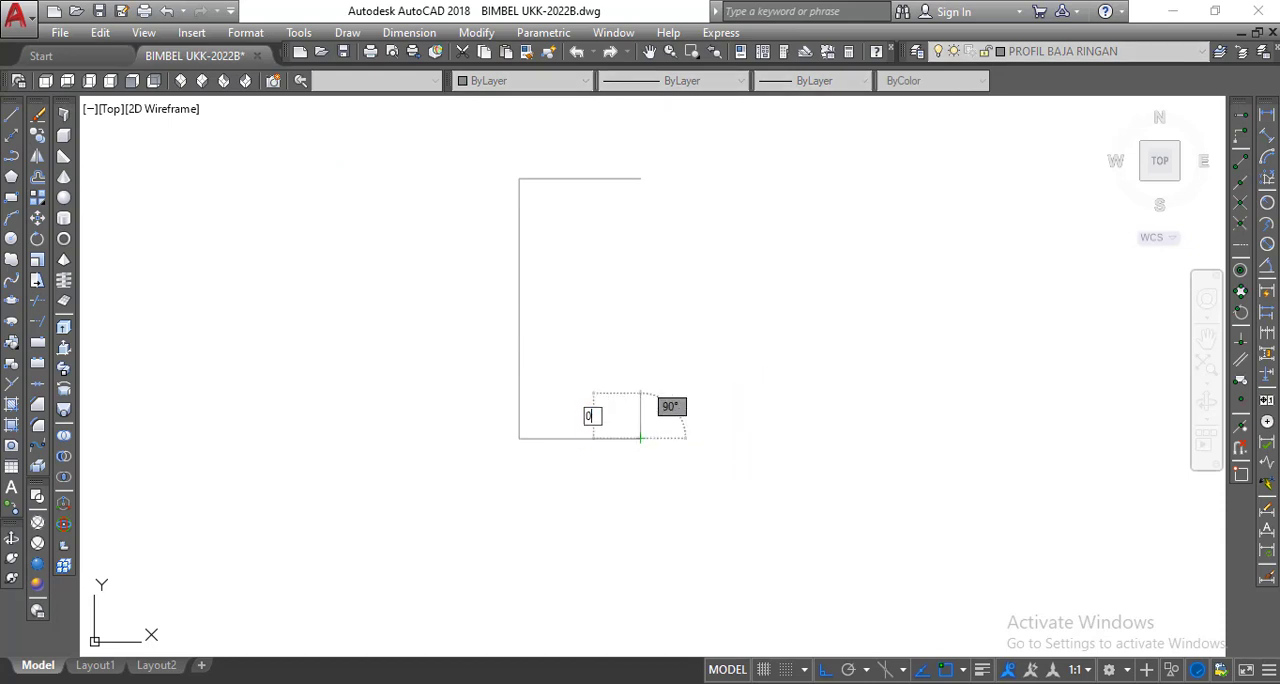
type(".55")
key("Return")
key("Return")
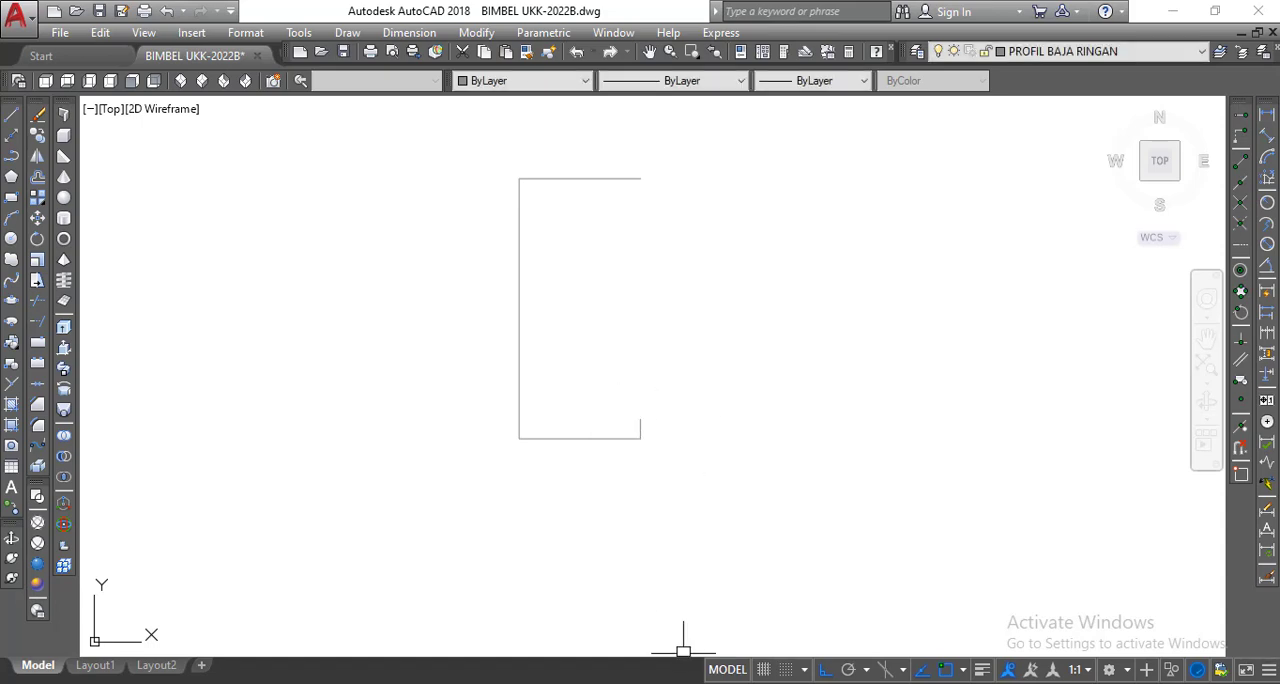
Check the lip length in PROFIL BAJA RINGAN.pdf, then return to AutoCAD and draw a 0.55-unit lip downward from the upper flange's free end.
key("alt+Tab")
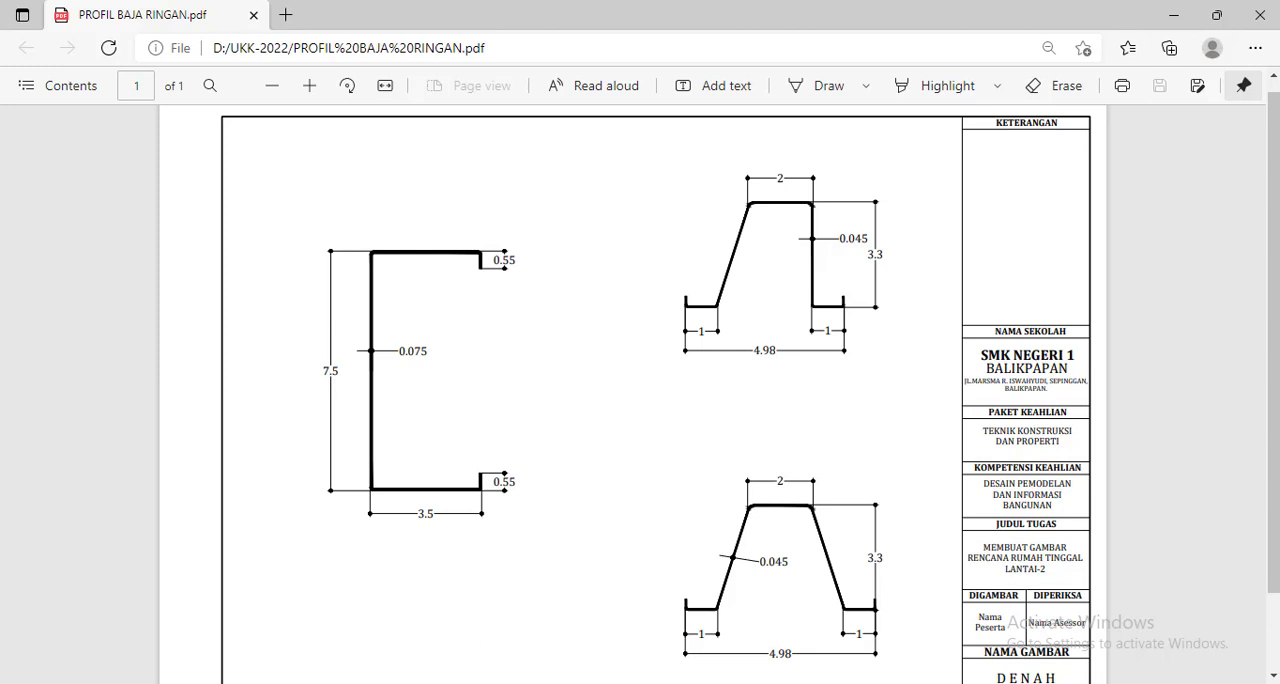
key("alt+Tab")
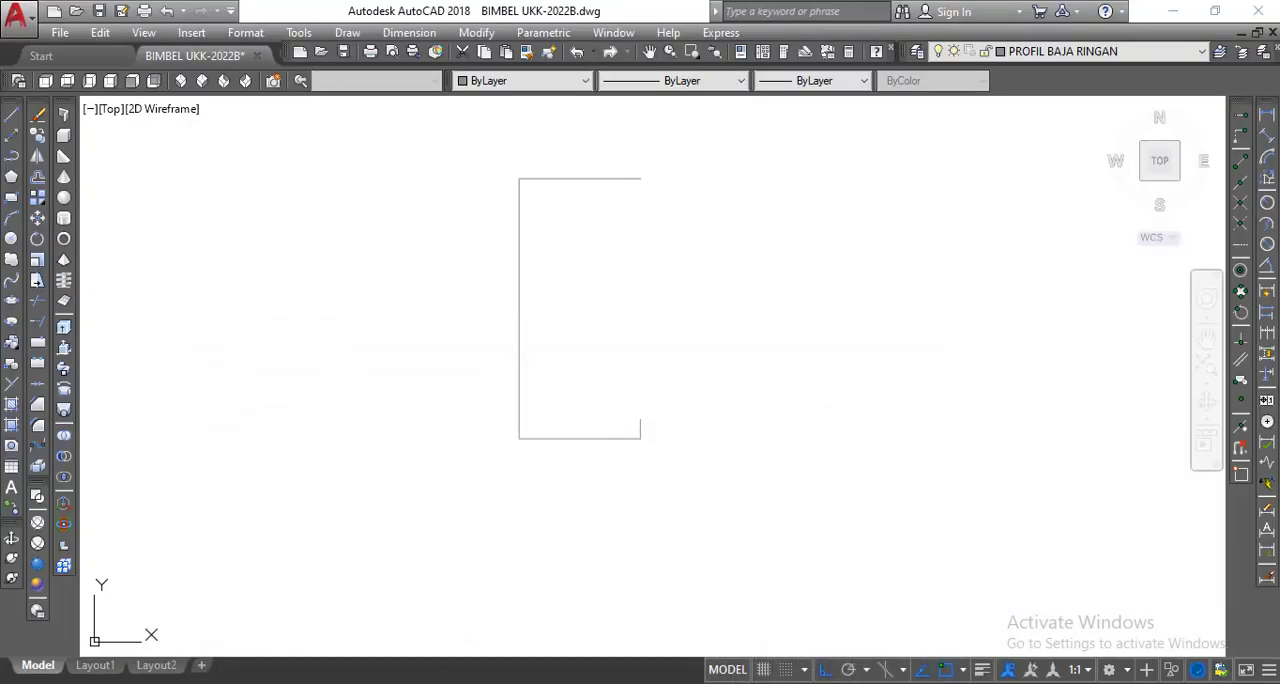
left_click(12, 119)
left_click(641, 178)
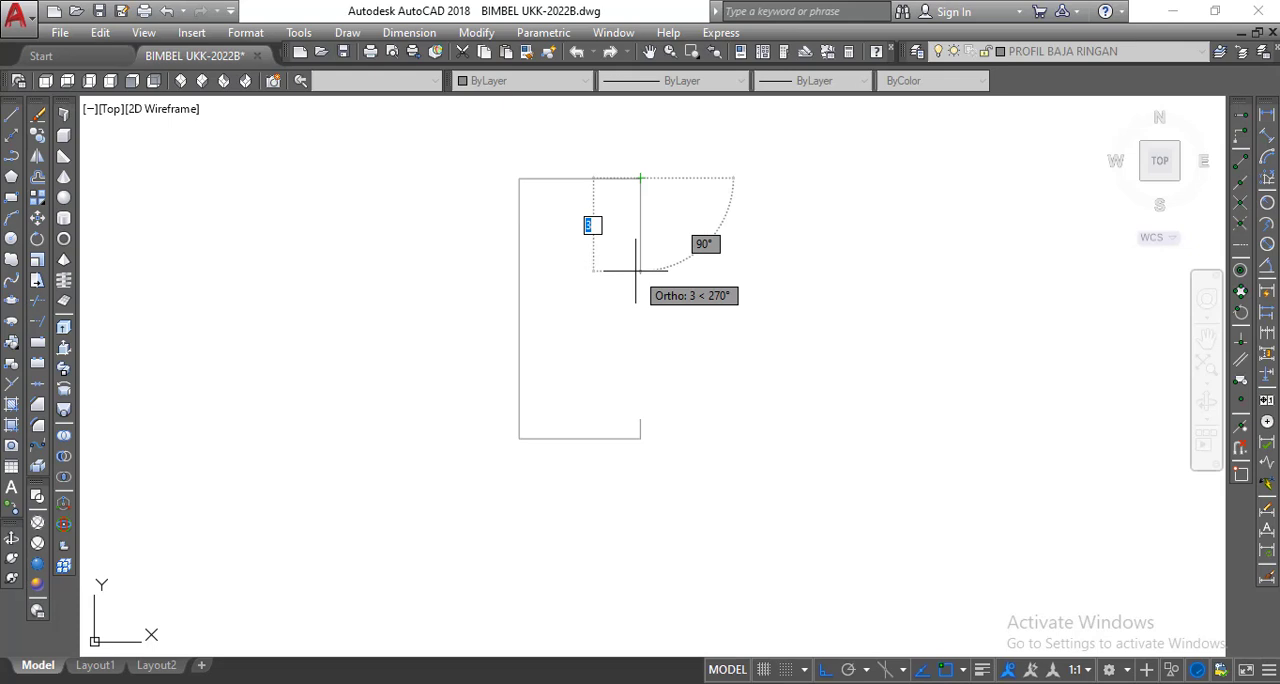
type("0.55")
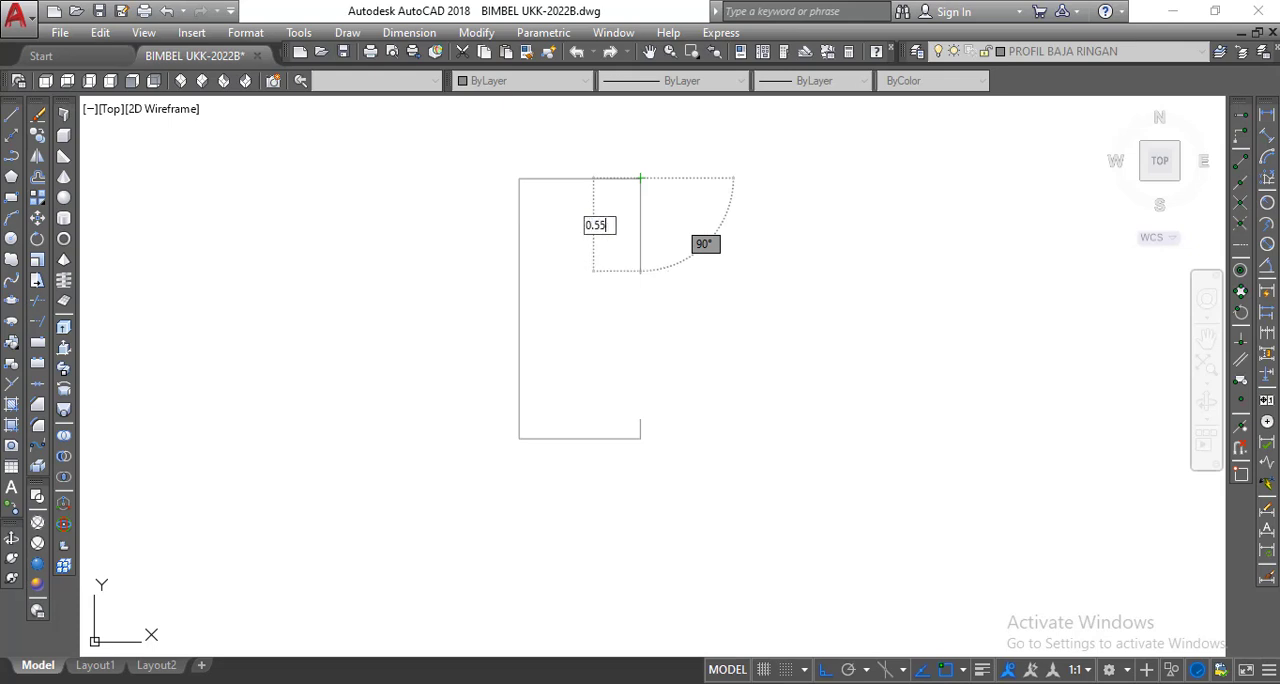
key("Return")
key("Return")
scroll(623, 231, "down", 2)
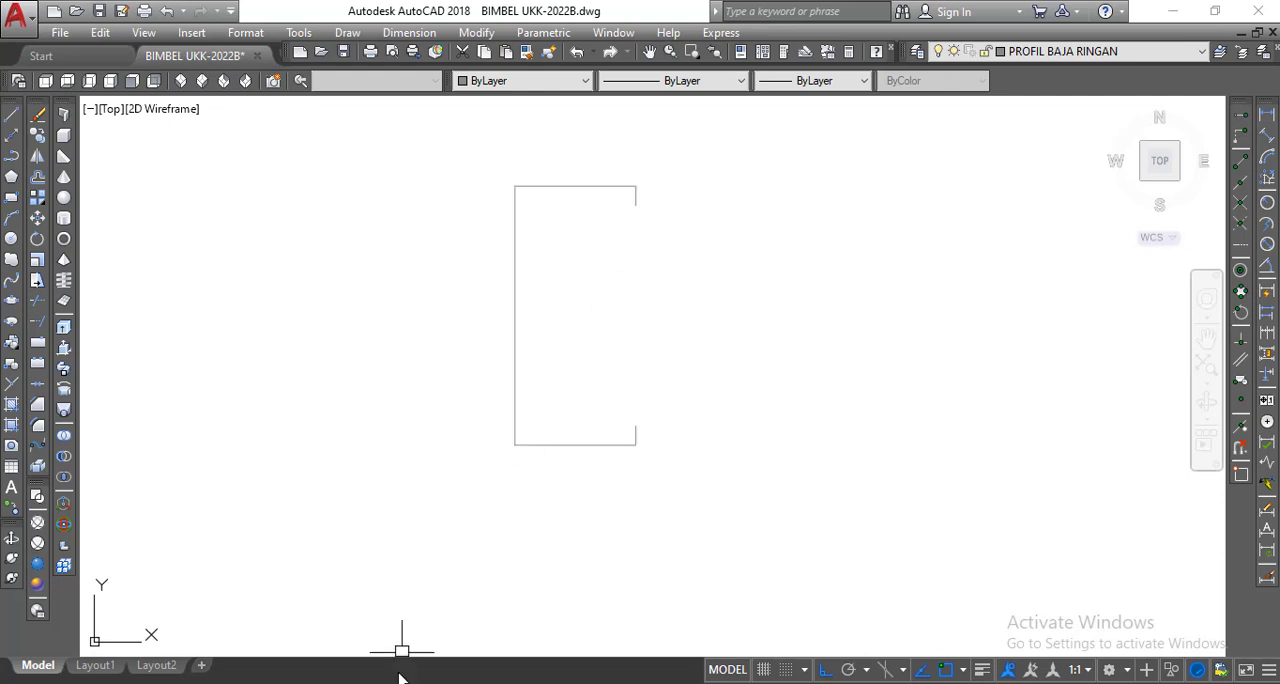
Check the profile thickness in PROFIL BAJA RINGAN.pdf, return to AutoCAD and offset the upper flange and vertical web inward by 0.075.
key("alt+Tab")
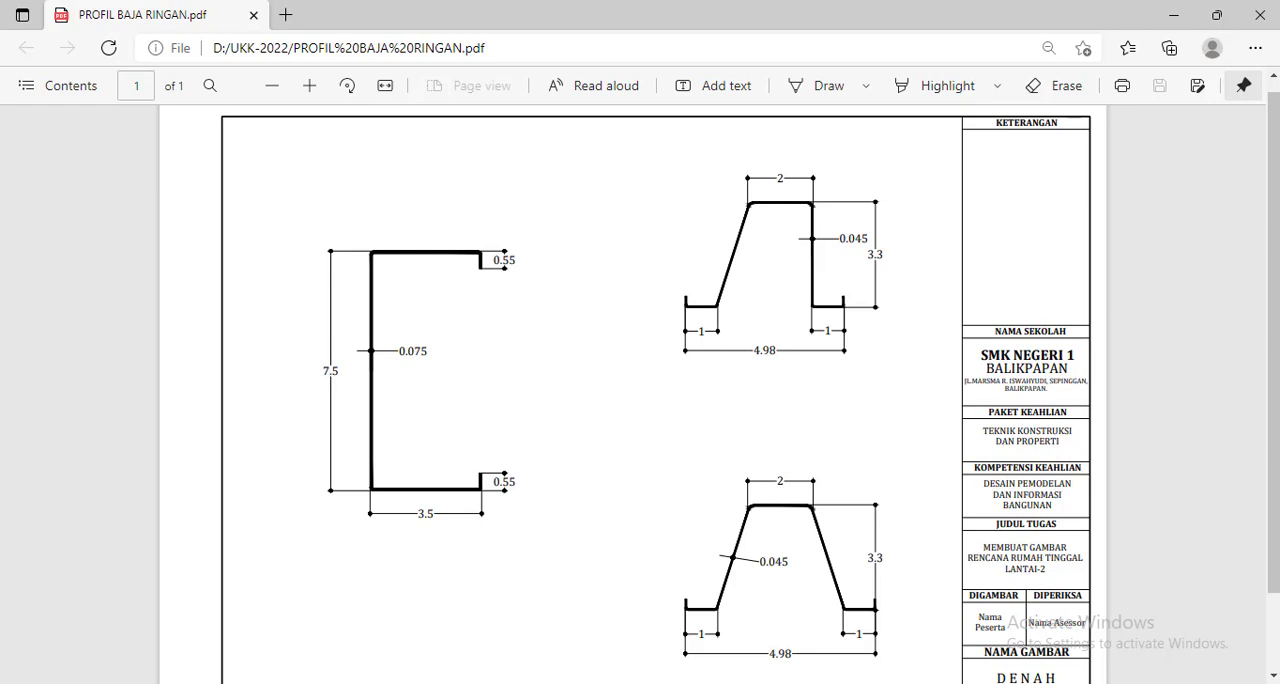
key("alt+Tab")
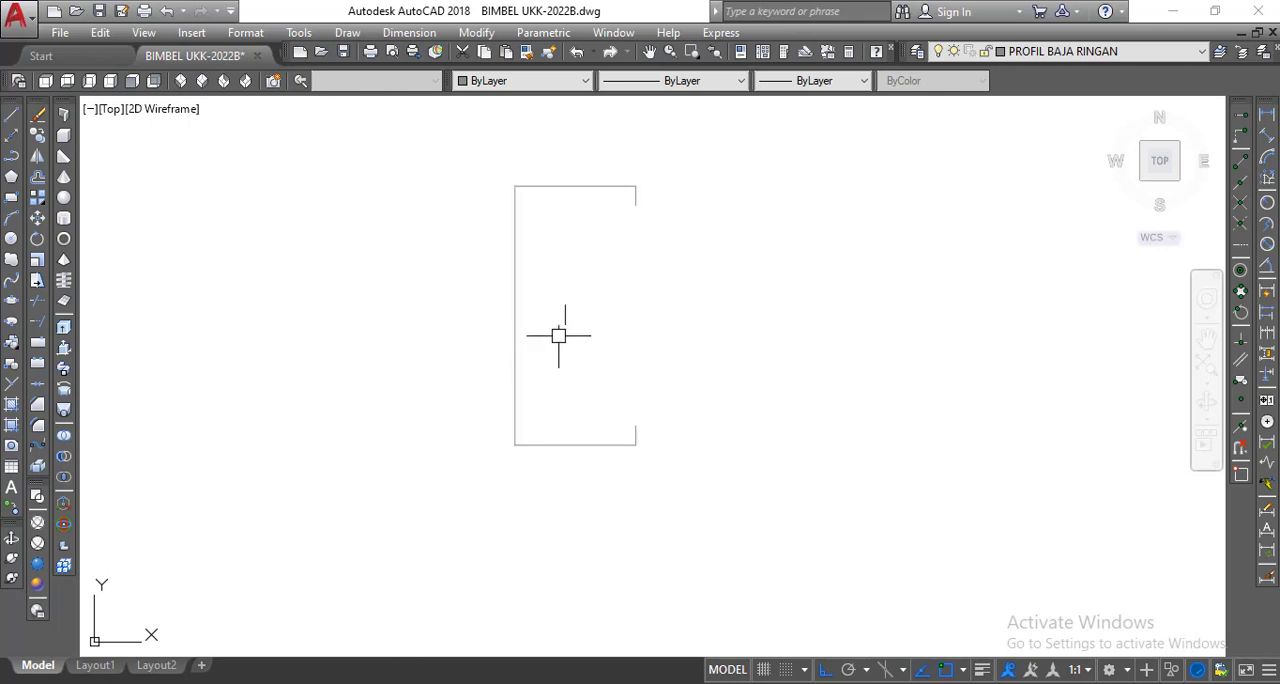
left_click(37, 181)
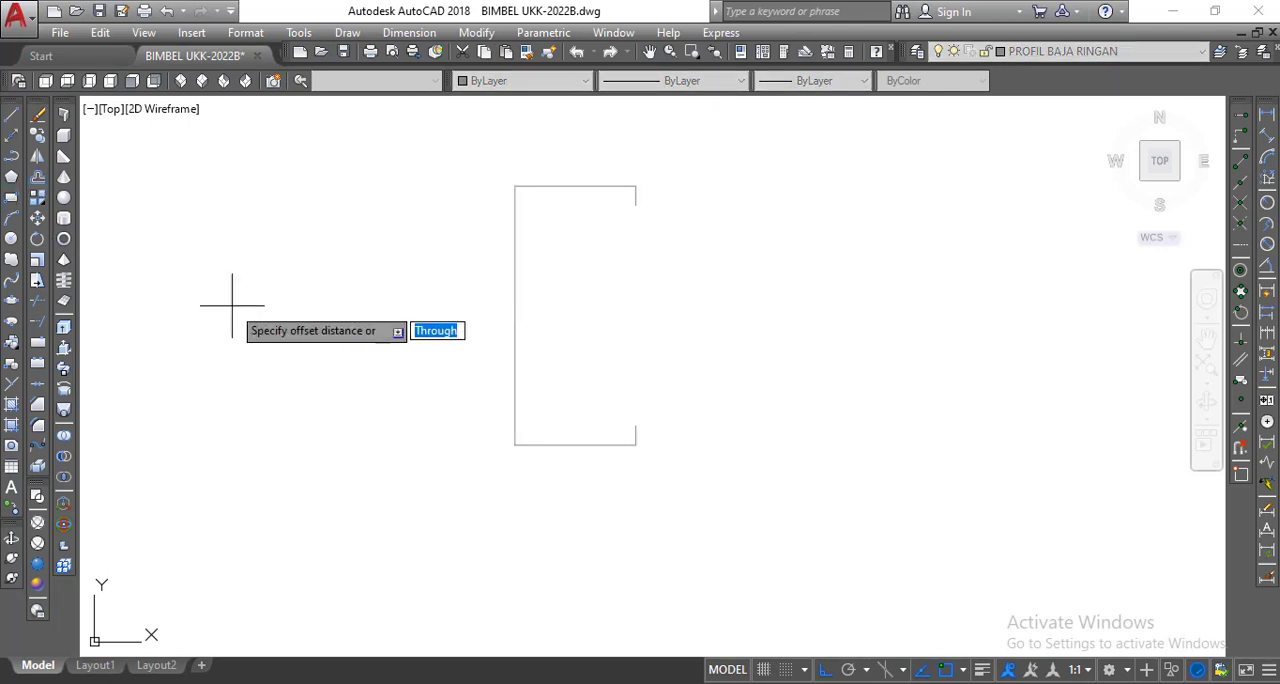
type("0.075")
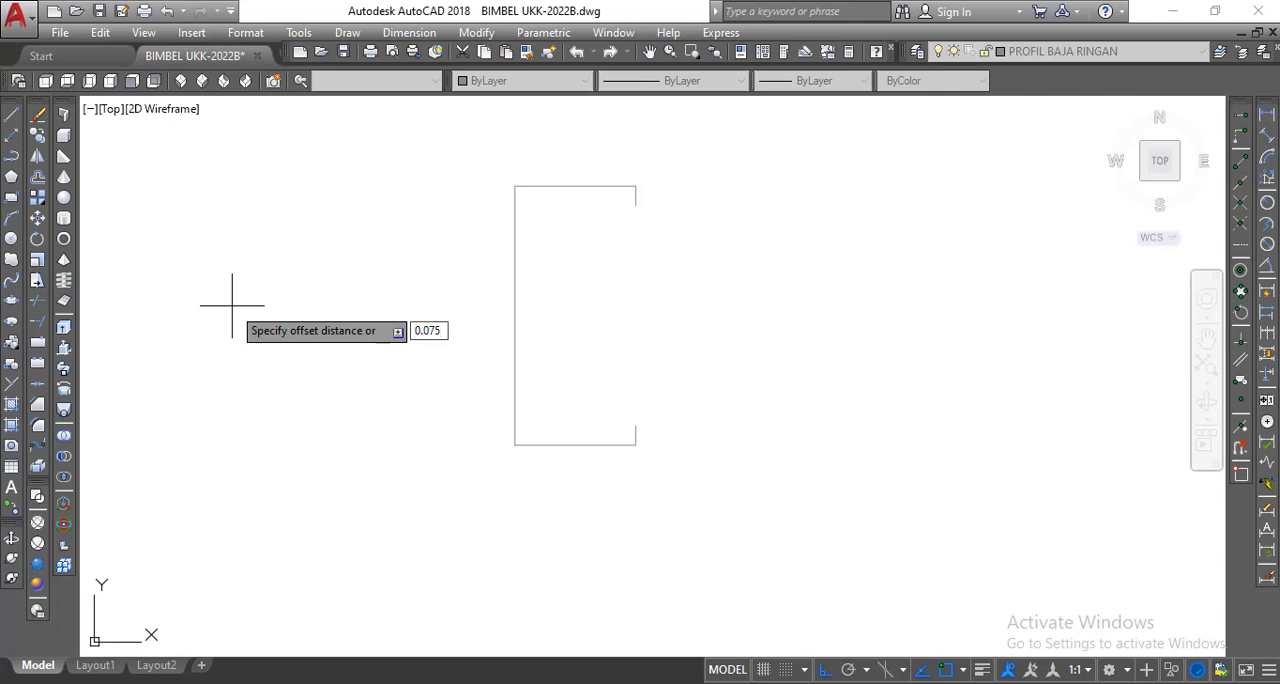
key("Return")
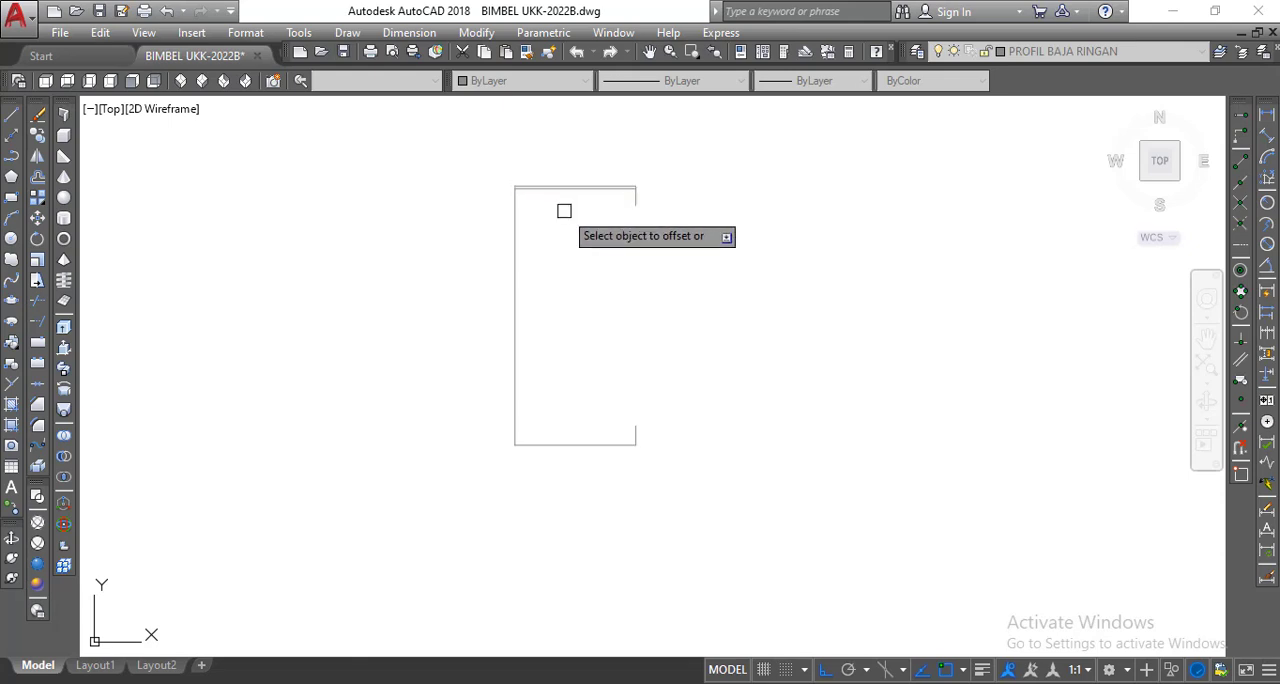
left_click(514, 214)
left_click(648, 207)
Offset the upper lip, lower lip and lower flange inward by the same distance, and end the Offset command.
scroll(648, 207, "up", 2)
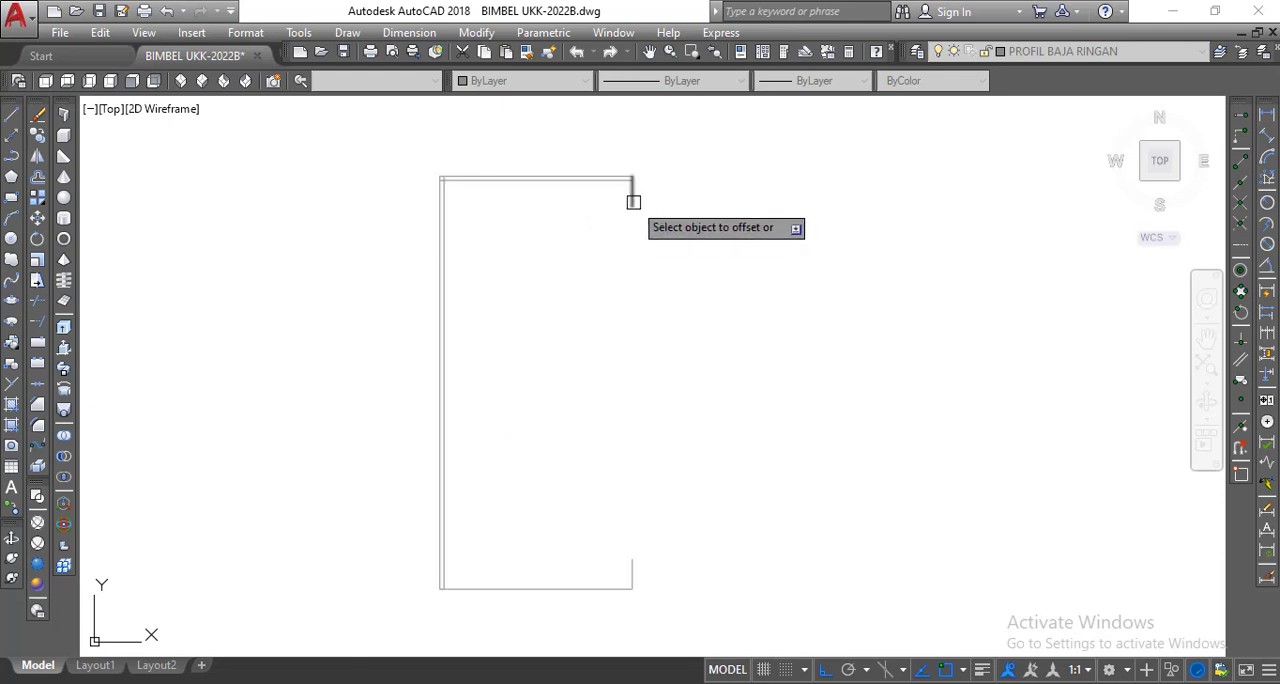
left_click(631, 200)
left_click(614, 205)
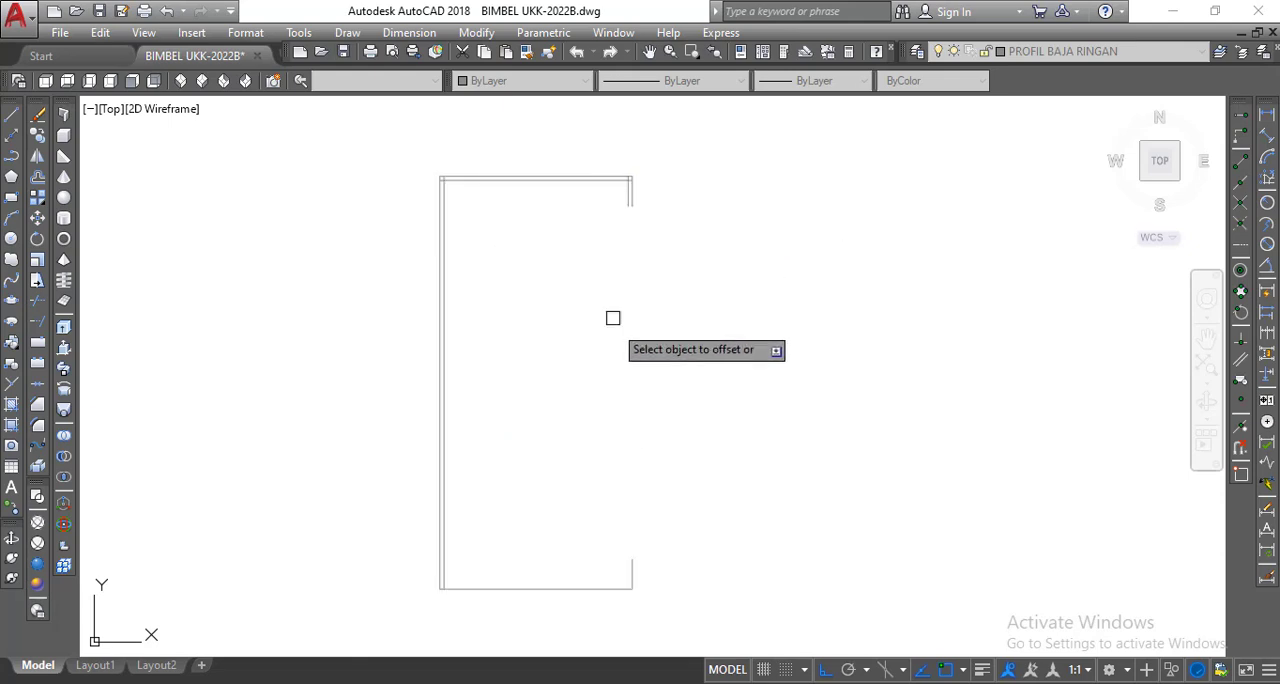
left_click(637, 561)
left_click(595, 561)
left_click(594, 588)
left_click(588, 552)
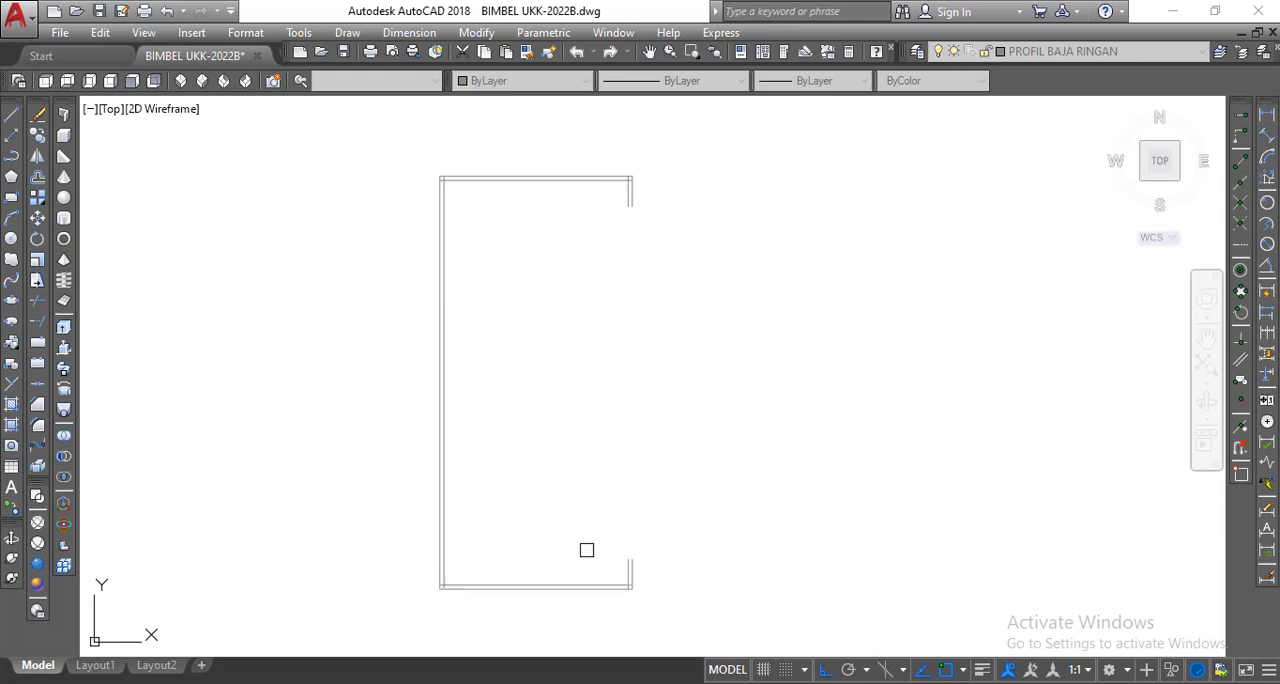
right_click(549, 357)
left_click(574, 368)
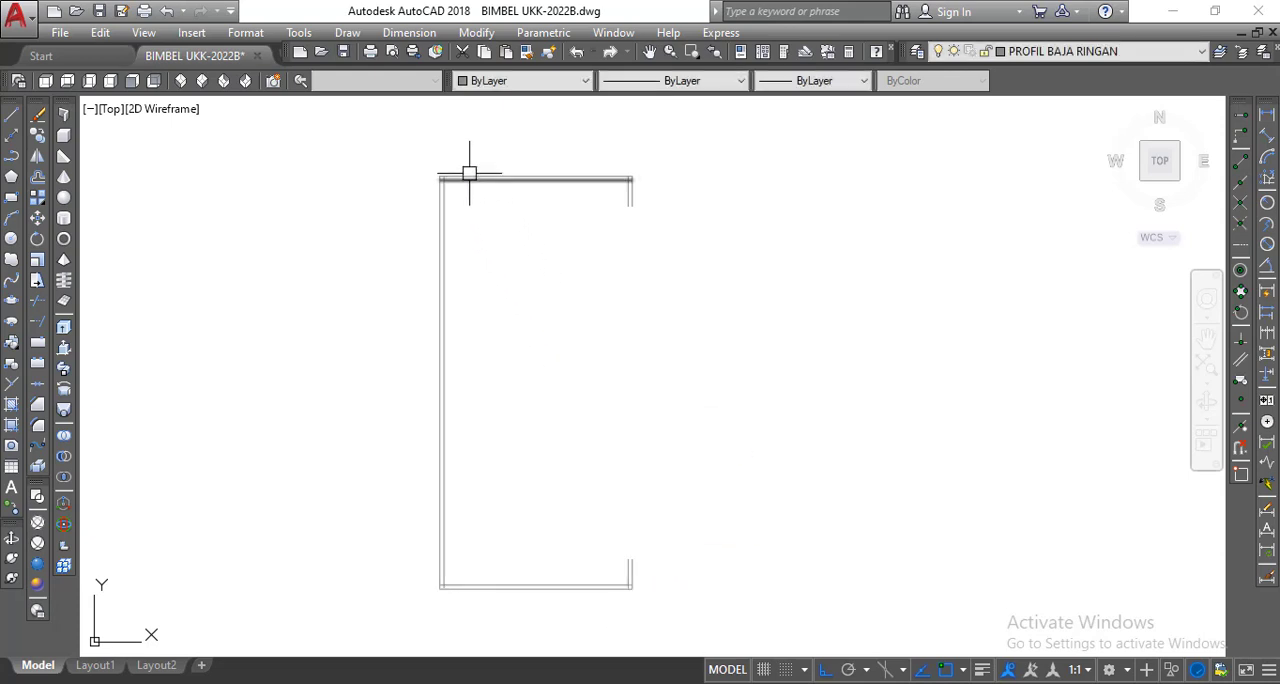
Fillet the inner corner between the web and the upper flange with a radius equal to the wall thickness.
scroll(464, 159, "up", 2)
middle_click_drag(464, 159, 470, 193)
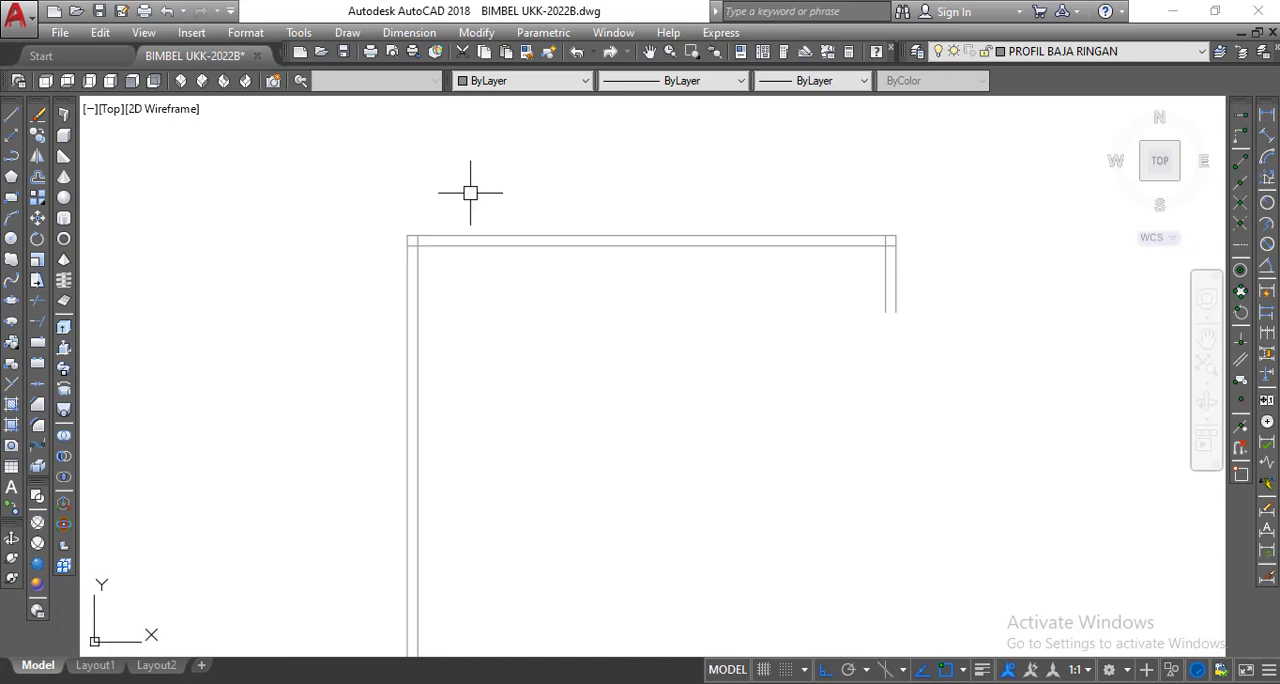
scroll(423, 226, "up", 3)
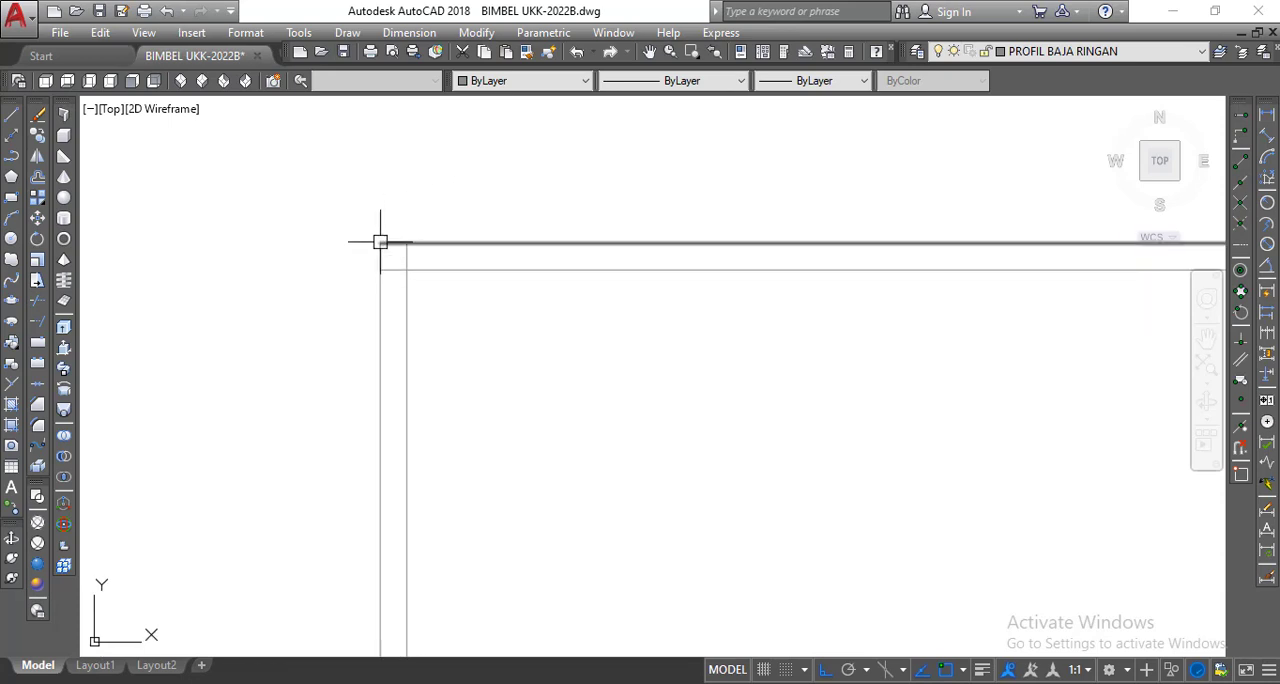
scroll(378, 240, "up", 3)
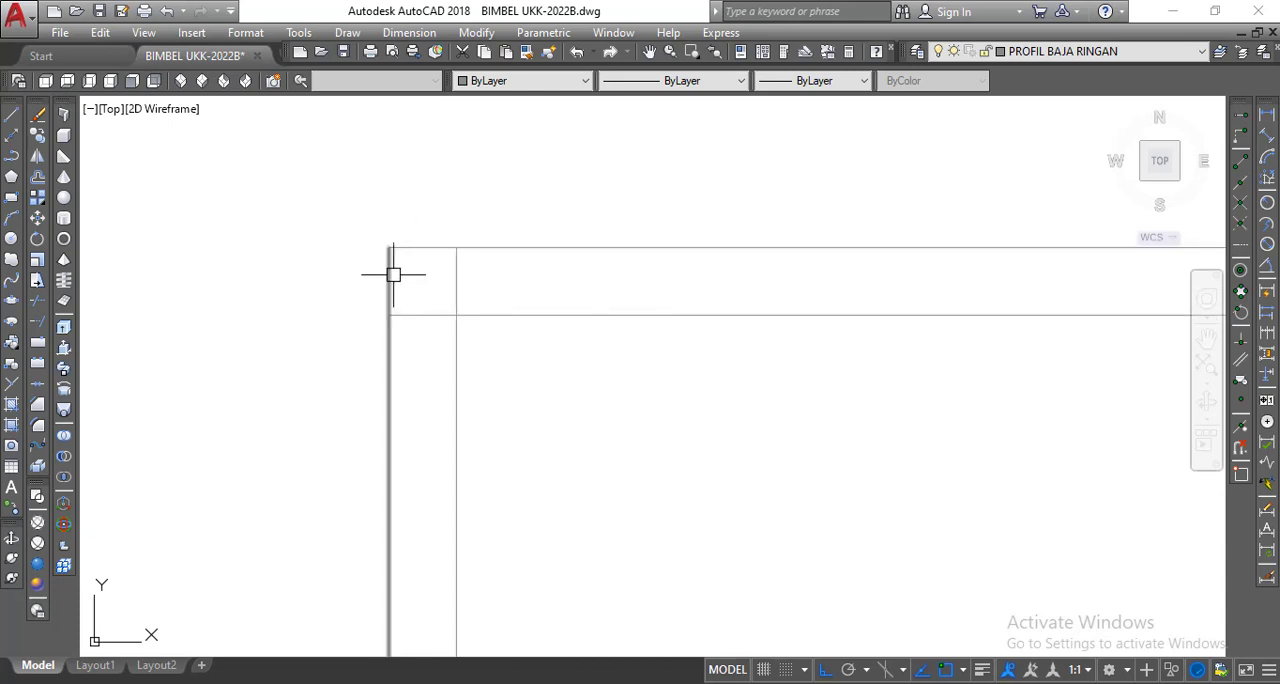
scroll(406, 246, "down", 3)
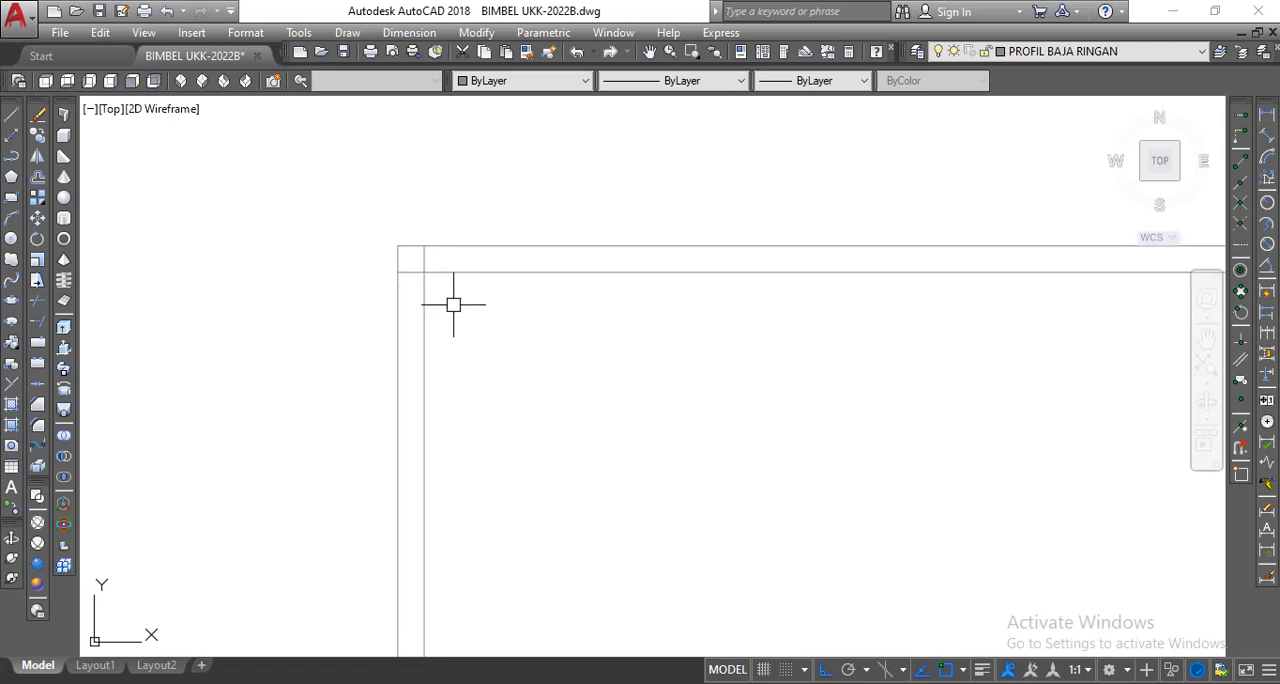
left_click(37, 430)
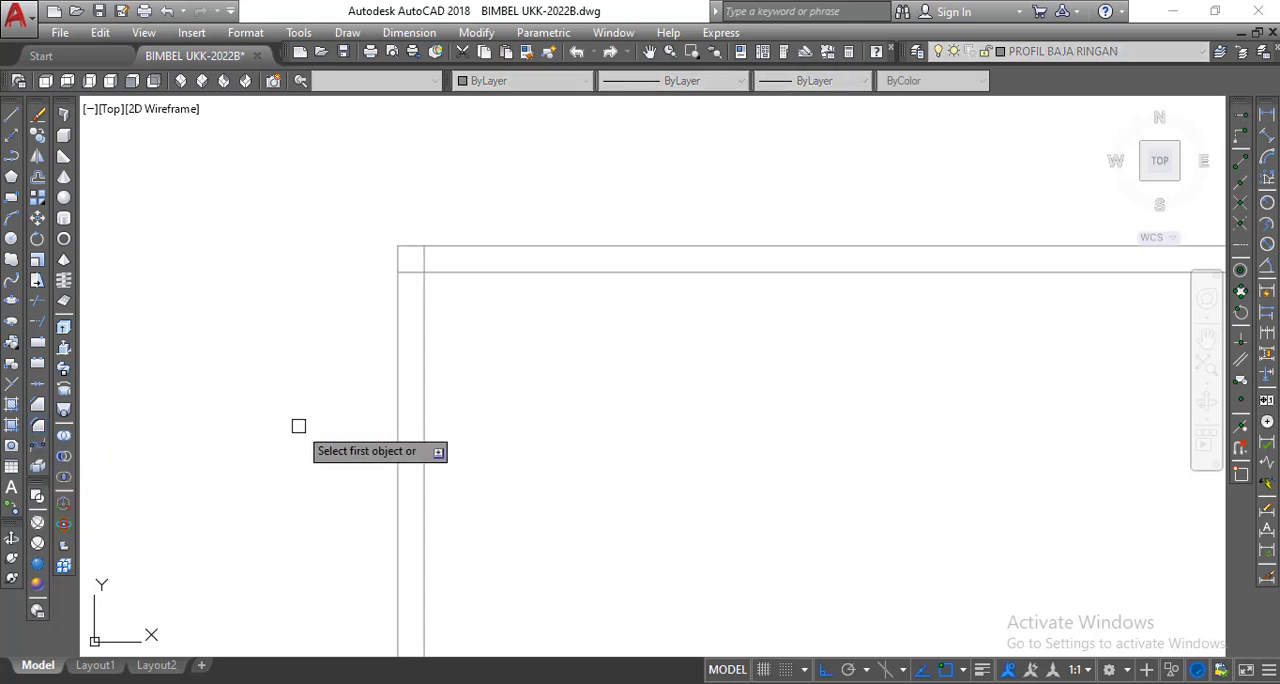
type("r")
key("Return")
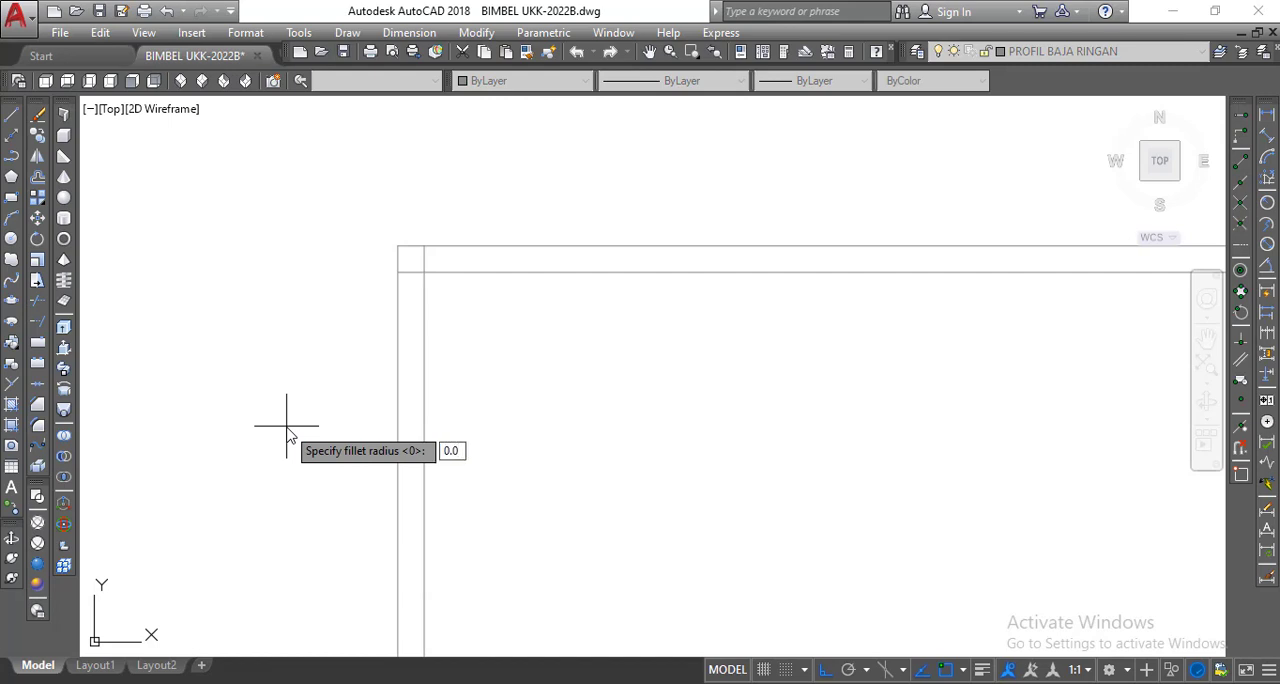
key("Return")
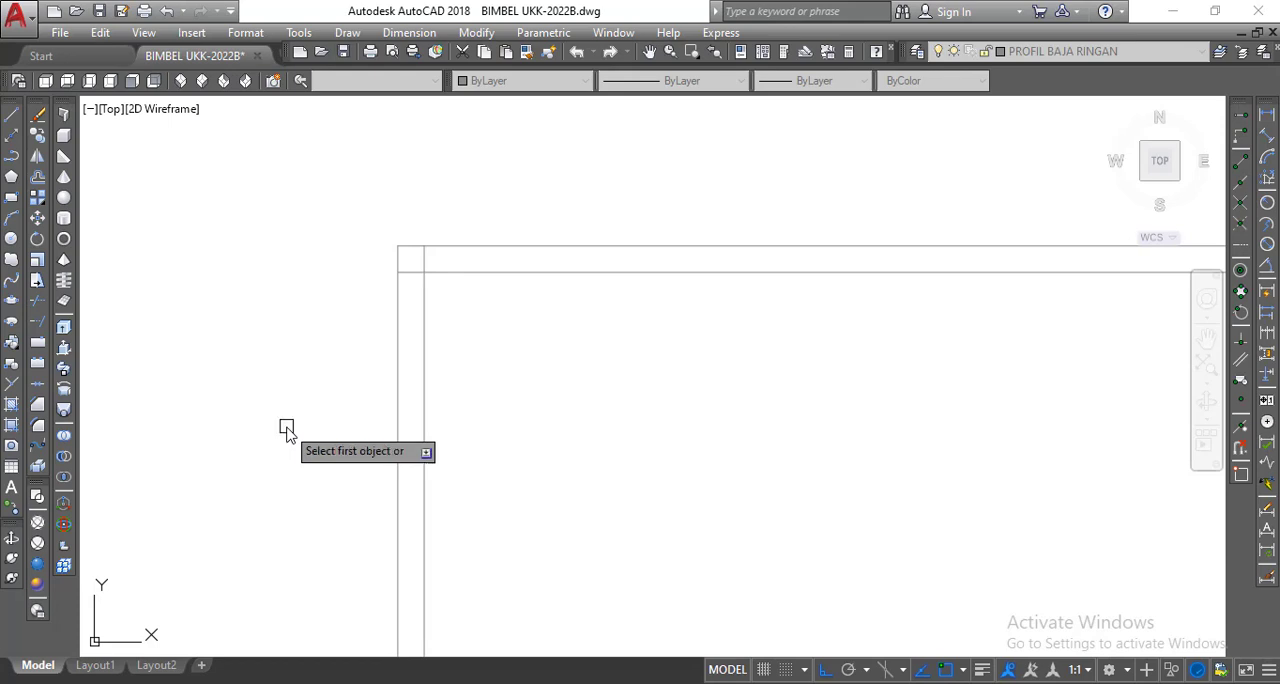
left_click(422, 307)
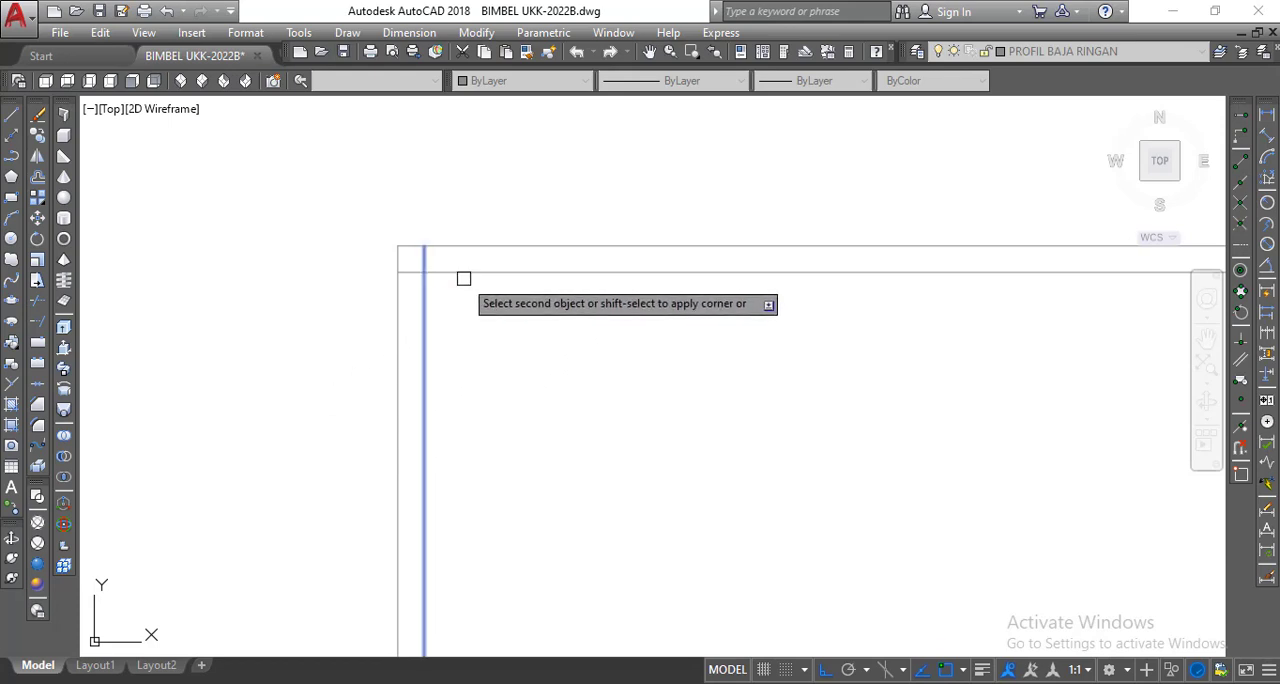
left_click(466, 274)
scroll(357, 354, "down", 4)
middle_click_drag(357, 354, 332, 351)
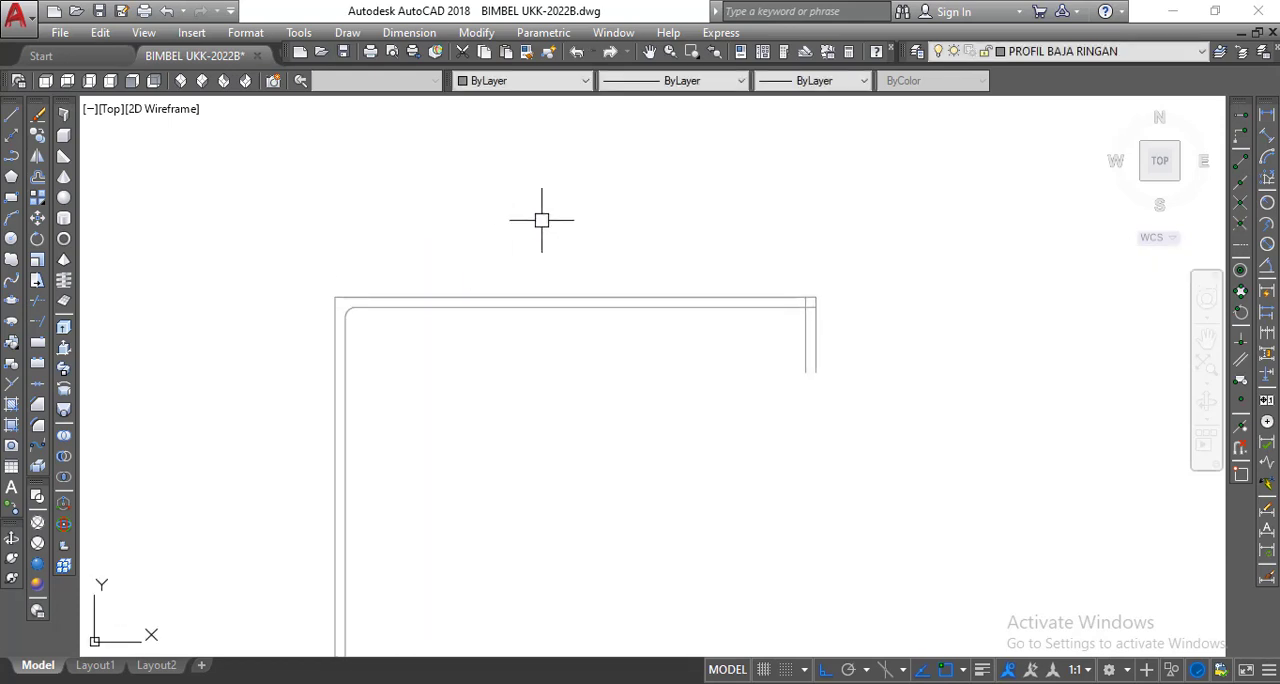
Fillet the inner corner between the upper flange and the upper lip with the same radius.
right_click(548, 222)
left_click(575, 232)
scroll(797, 314, "up", 4)
left_click(795, 318)
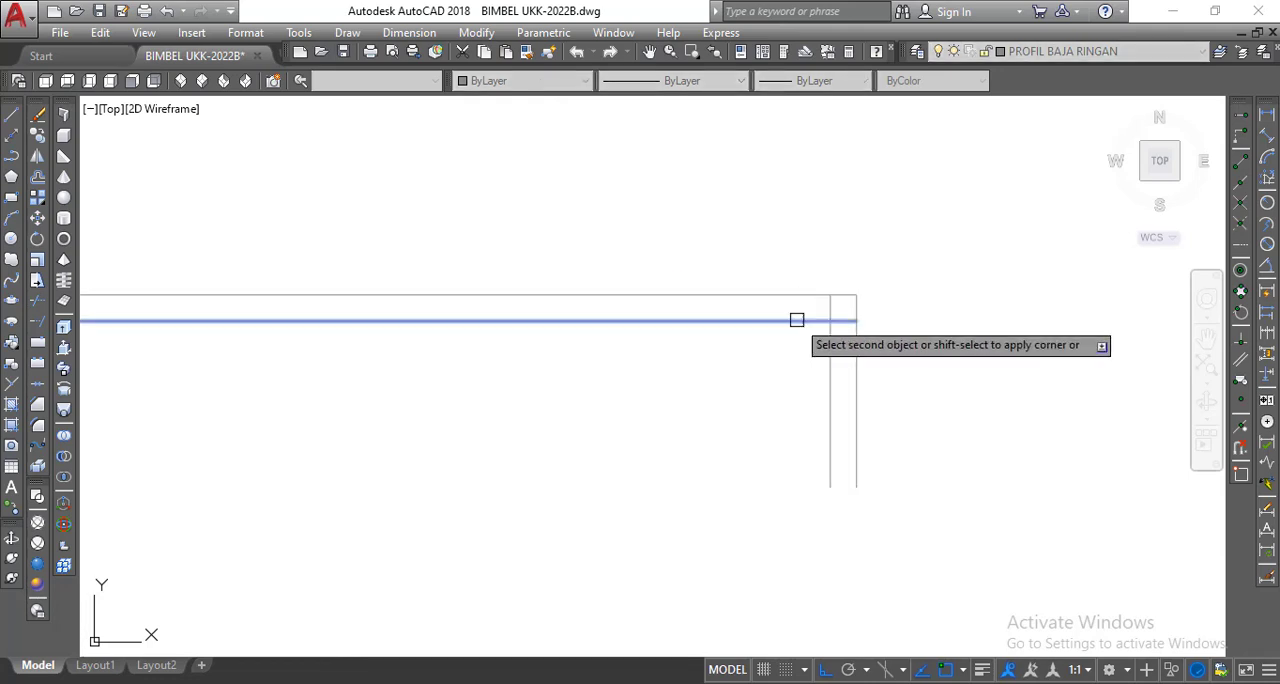
left_click(826, 343)
scroll(805, 300, "down", 4)
Fillet the inner corner between the web and the lower flange with the same radius.
right_click(729, 233)
left_click(760, 245)
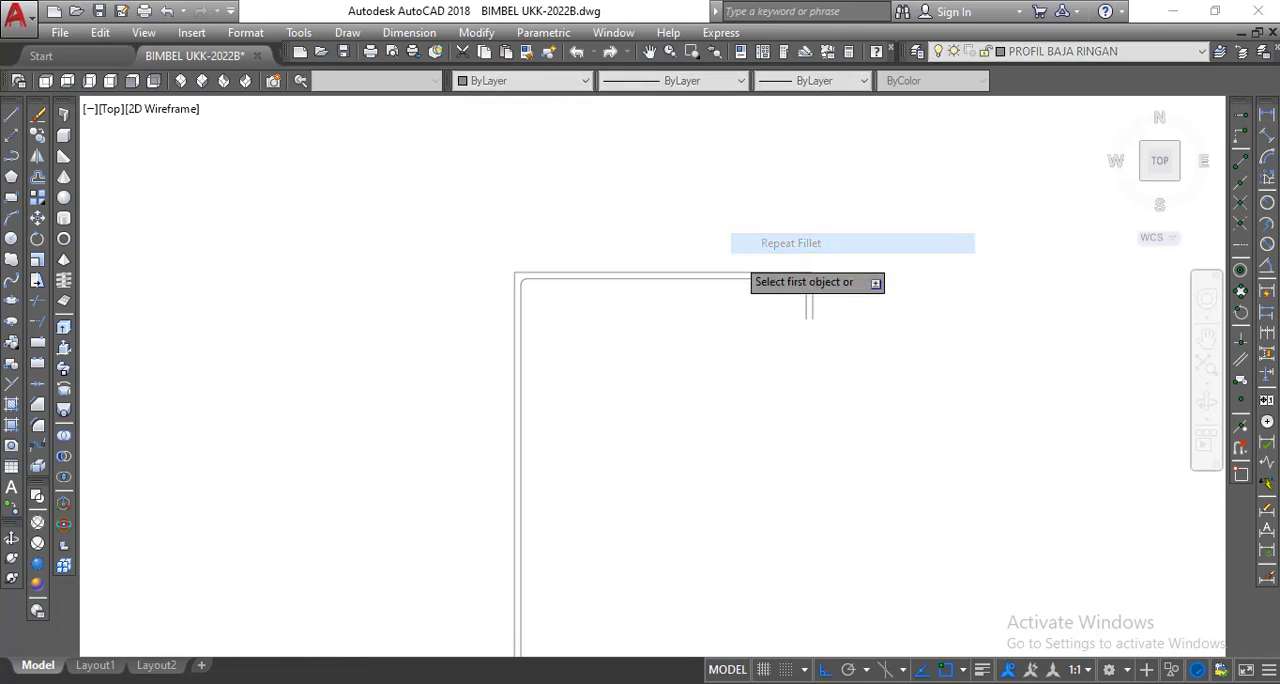
scroll(666, 480, "down", 3)
scroll(620, 517, "up", 5)
left_click(613, 520)
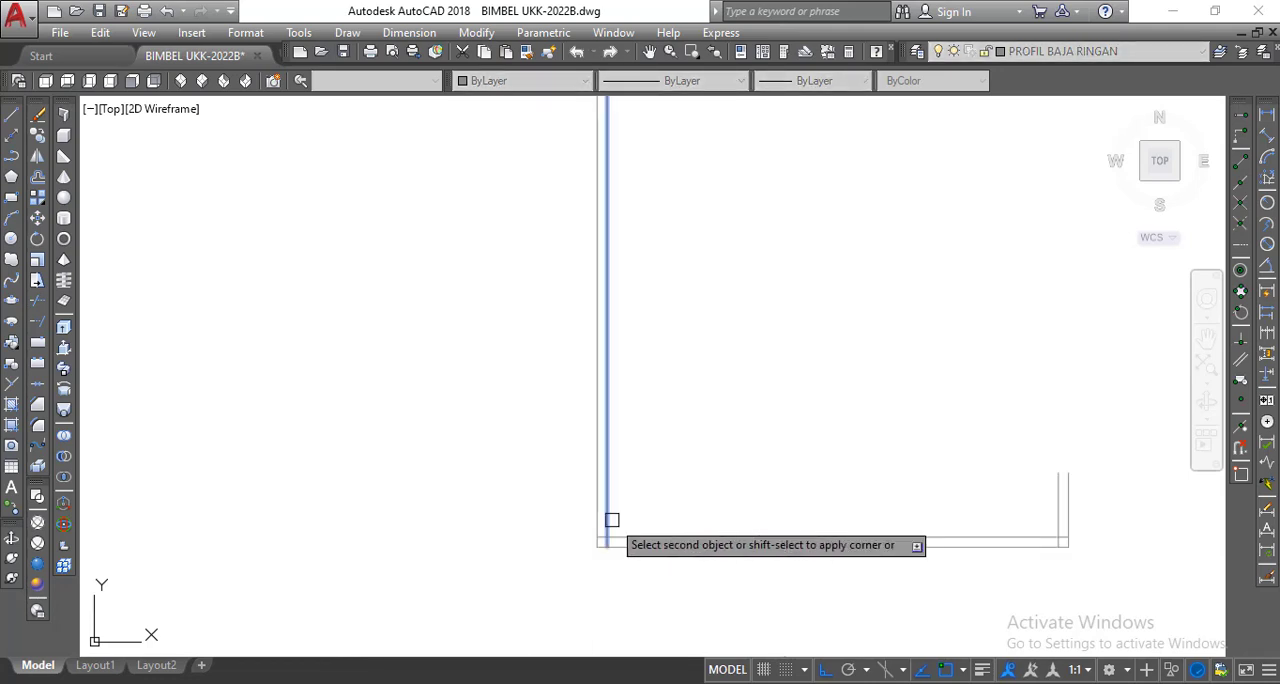
left_click(625, 541)
middle_click_drag(610, 496, 518, 450)
Fillet the inner corner between the lower flange and the lower lip with the same radius.
right_click(624, 347)
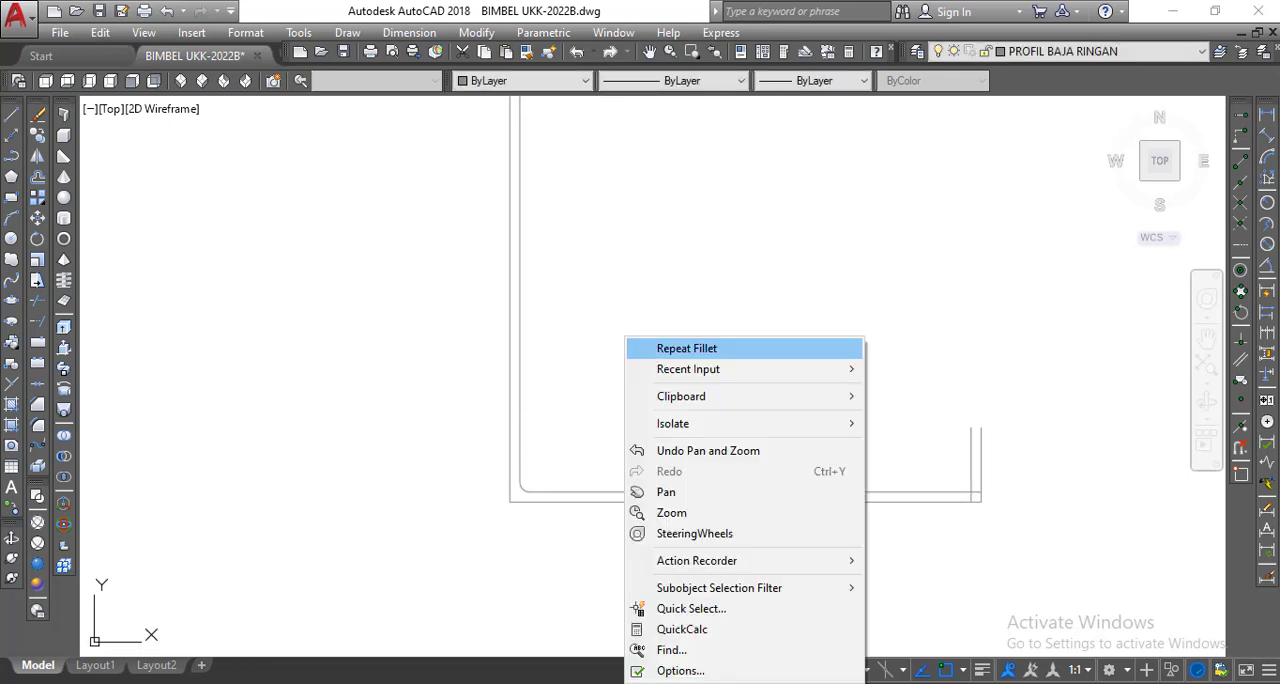
left_click(652, 350)
left_click(929, 491)
left_click(975, 478)
scroll(894, 486, "down", 5)
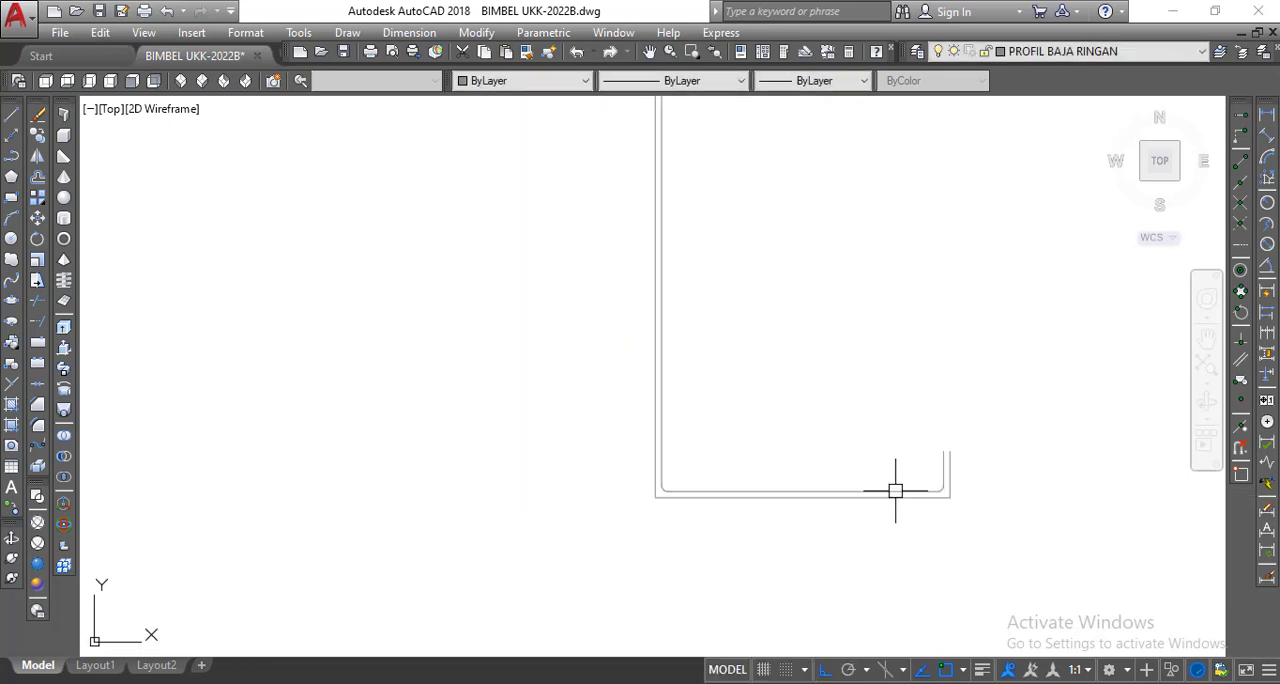
Offset the inner fillet arc between the web and upper flange outward by 0.075.
scroll(794, 315, "up", 5)
scroll(651, 354, "up", 5)
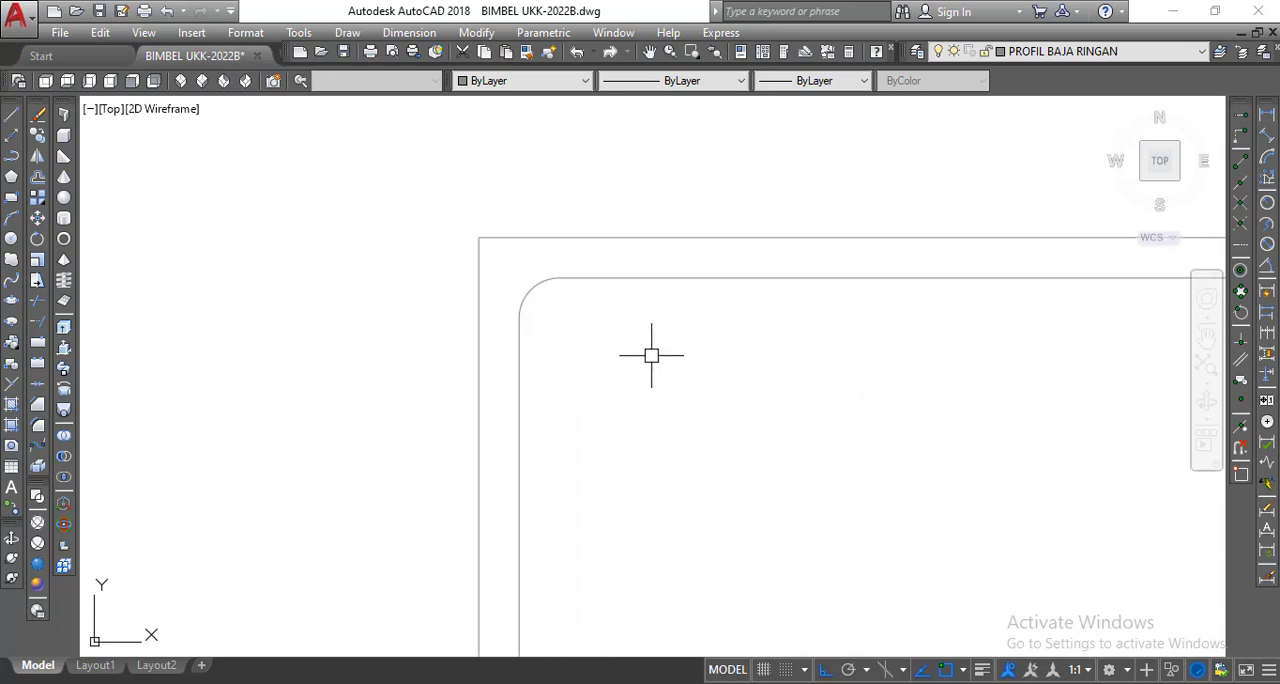
left_click(36, 179)
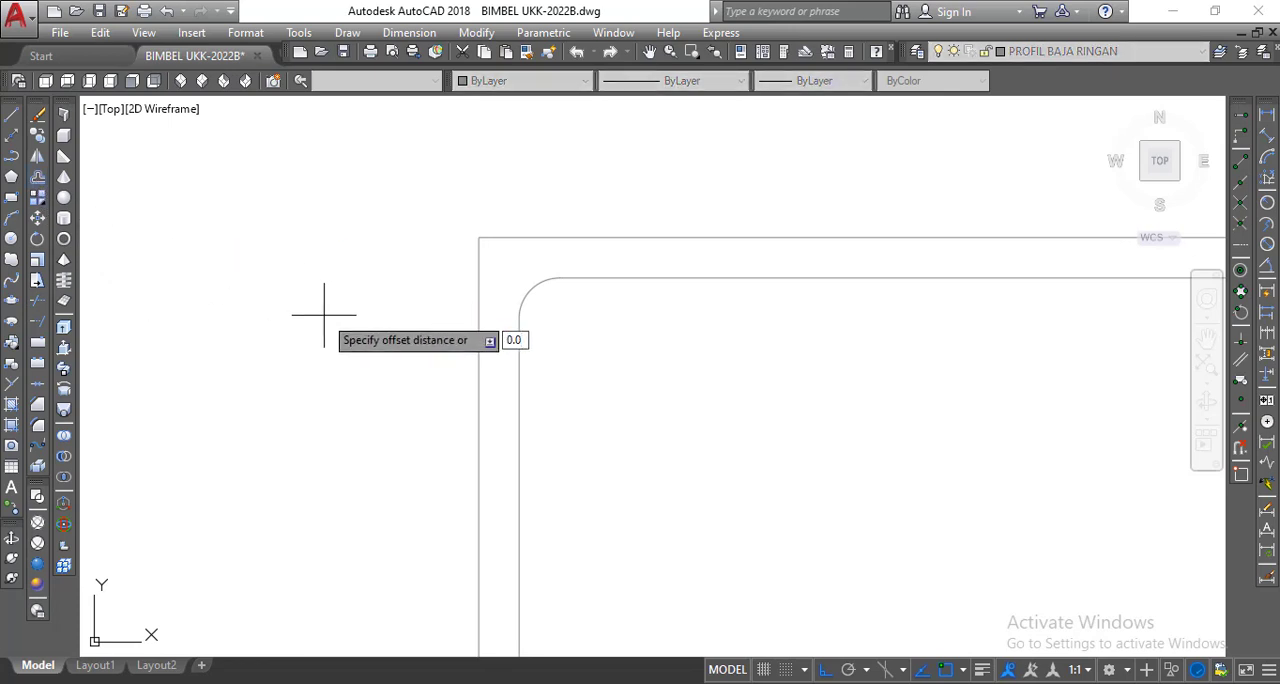
type("0.075")
key("Return")
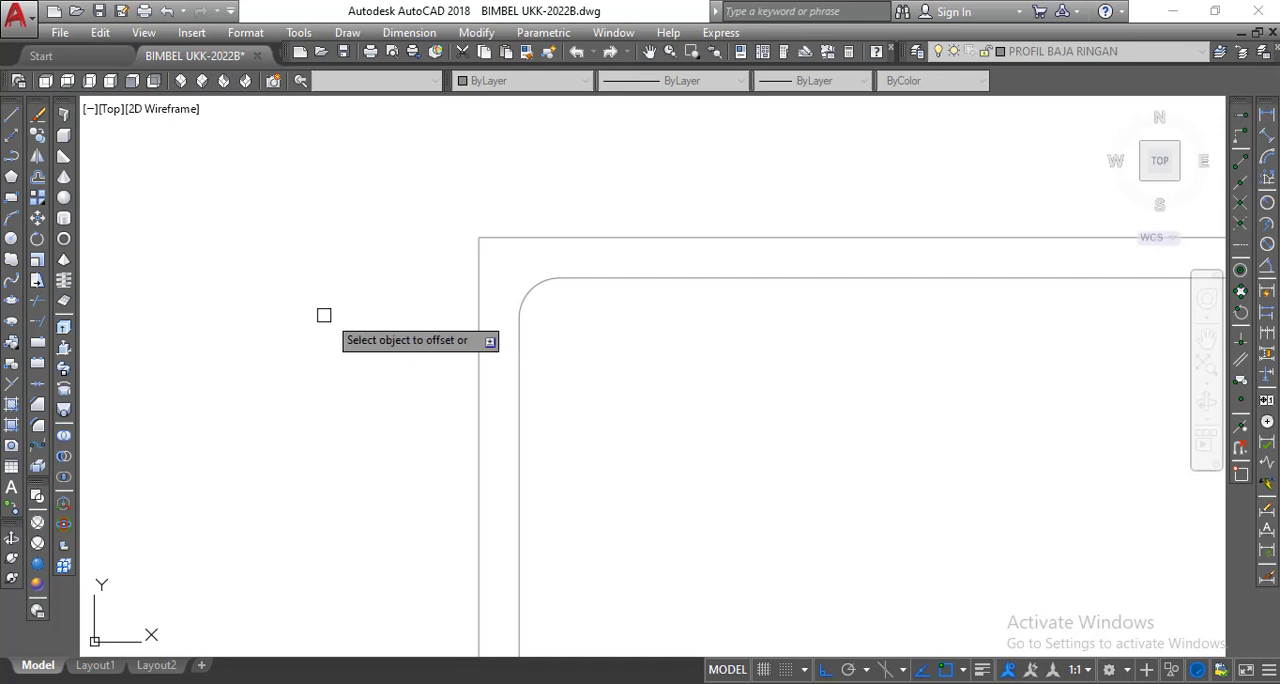
left_click(526, 288)
left_click(467, 211)
scroll(409, 209, "down", 4)
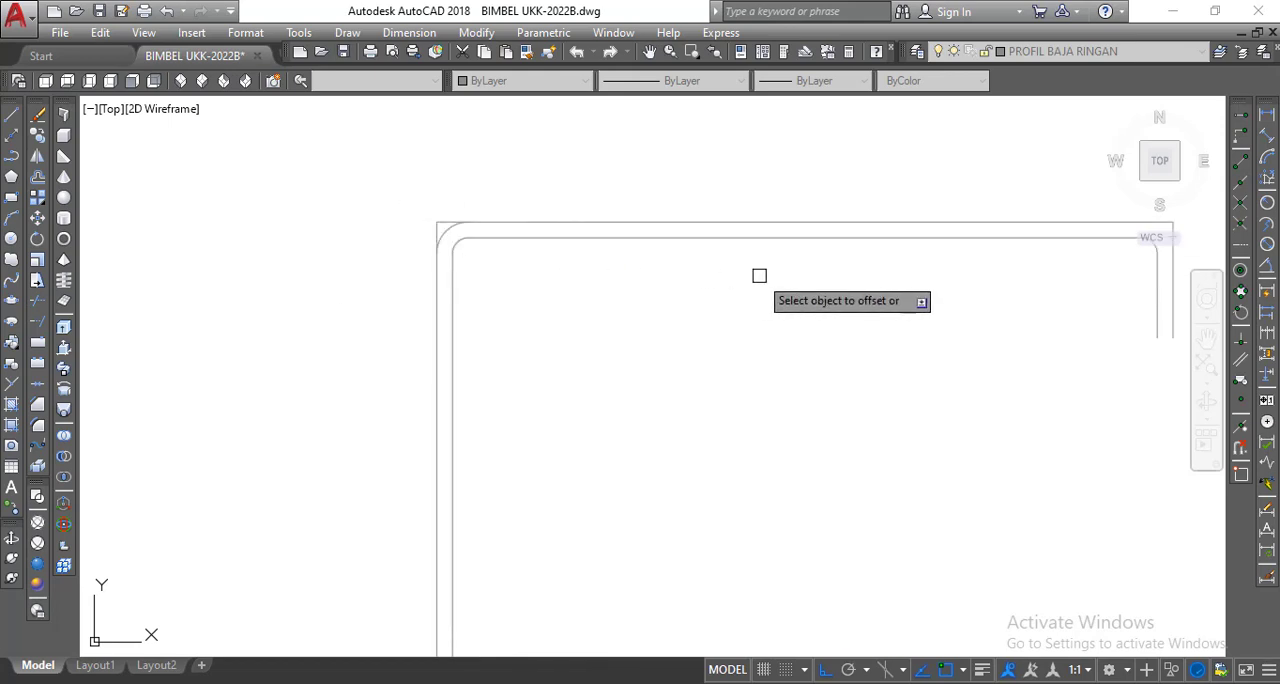
Offset the inner arcs at the upper lip corner and at the web's lower corner outward by the same distance.
scroll(745, 278, "down", 2)
middle_click_drag(715, 279, 588, 297)
scroll(898, 258, "up", 4)
scroll(898, 258, "down", 1)
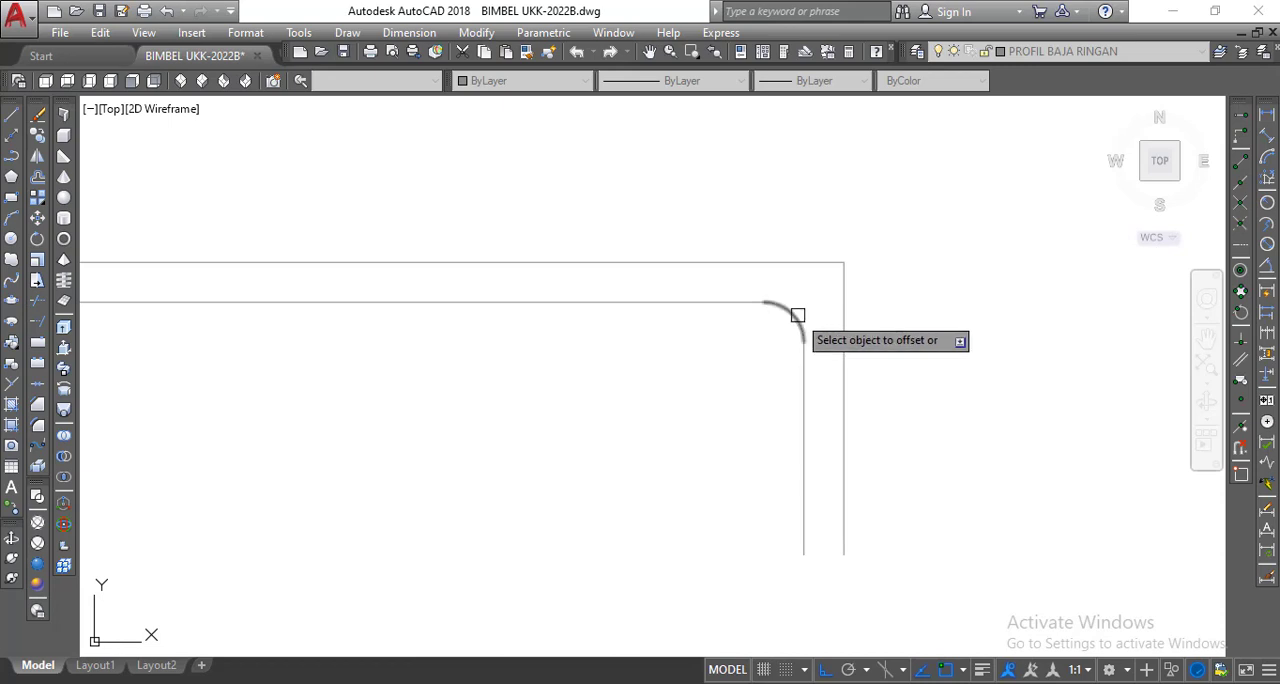
scroll(860, 272, "down", 6)
middle_click_drag(852, 346, 794, 254)
scroll(640, 528, "up", 6)
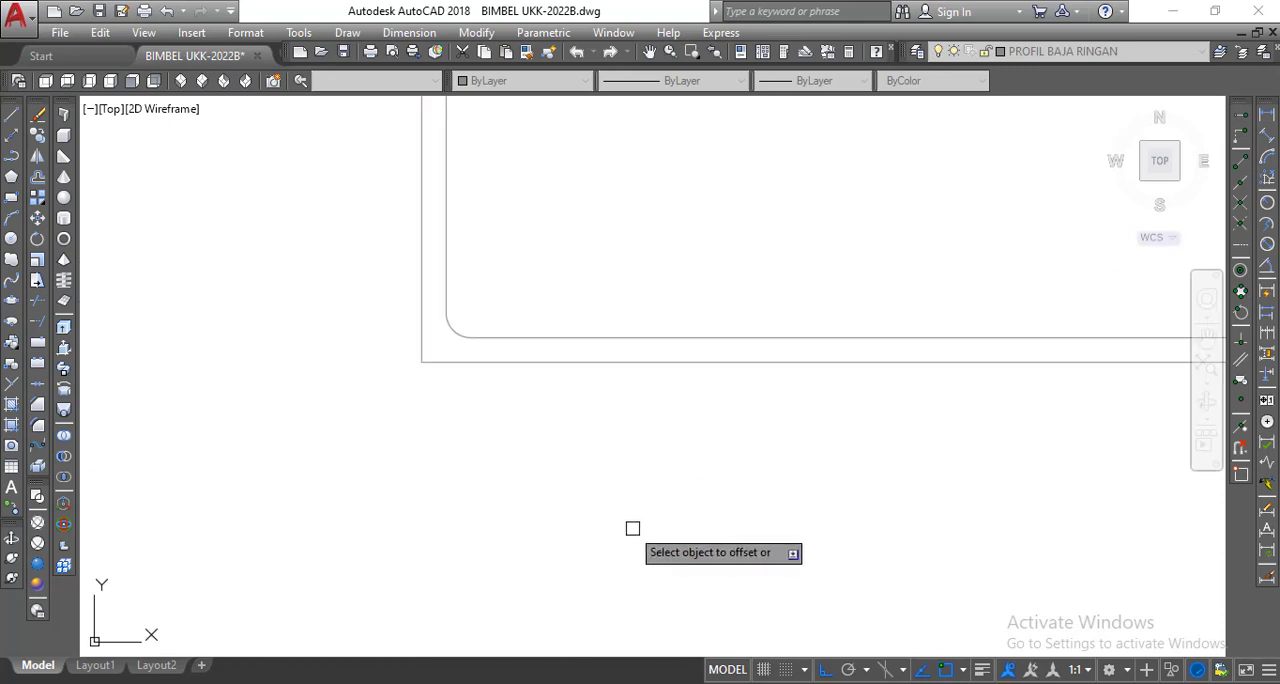
scroll(400, 354, "down", 3)
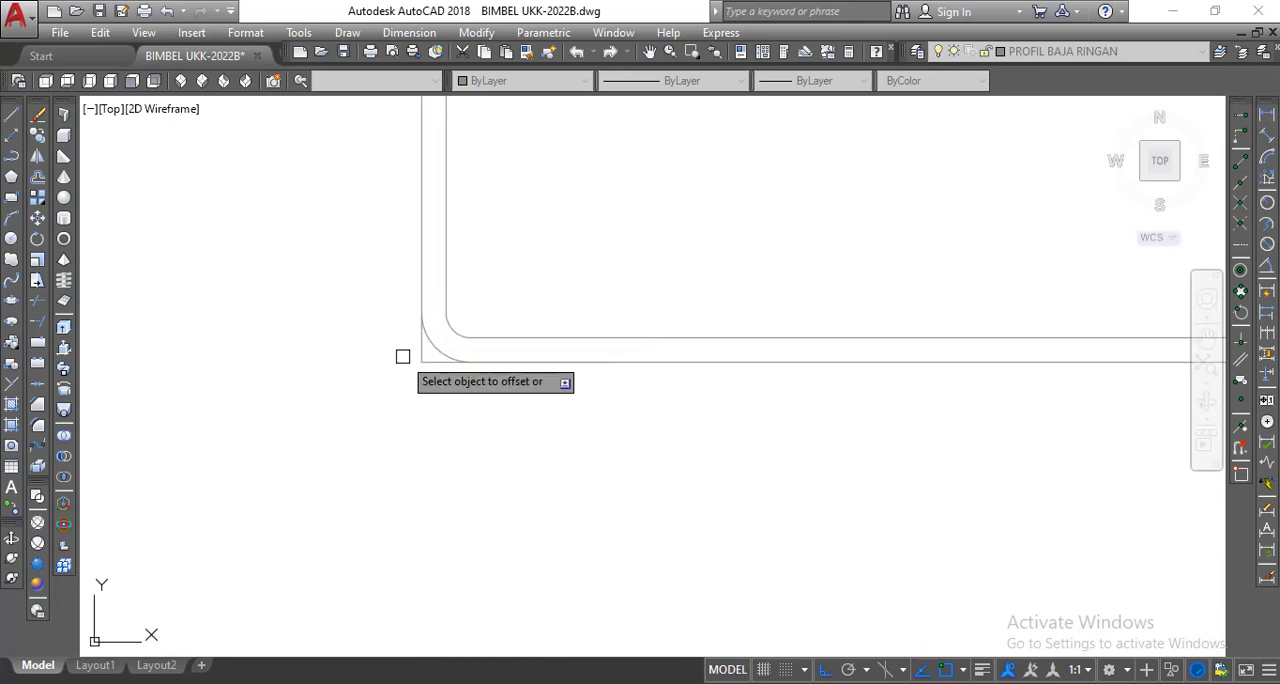
Offset the inner arc at the lower lip corner outward by the same distance and end the Offset command.
scroll(655, 378, "up", 5)
left_click(609, 298)
left_click(692, 322)
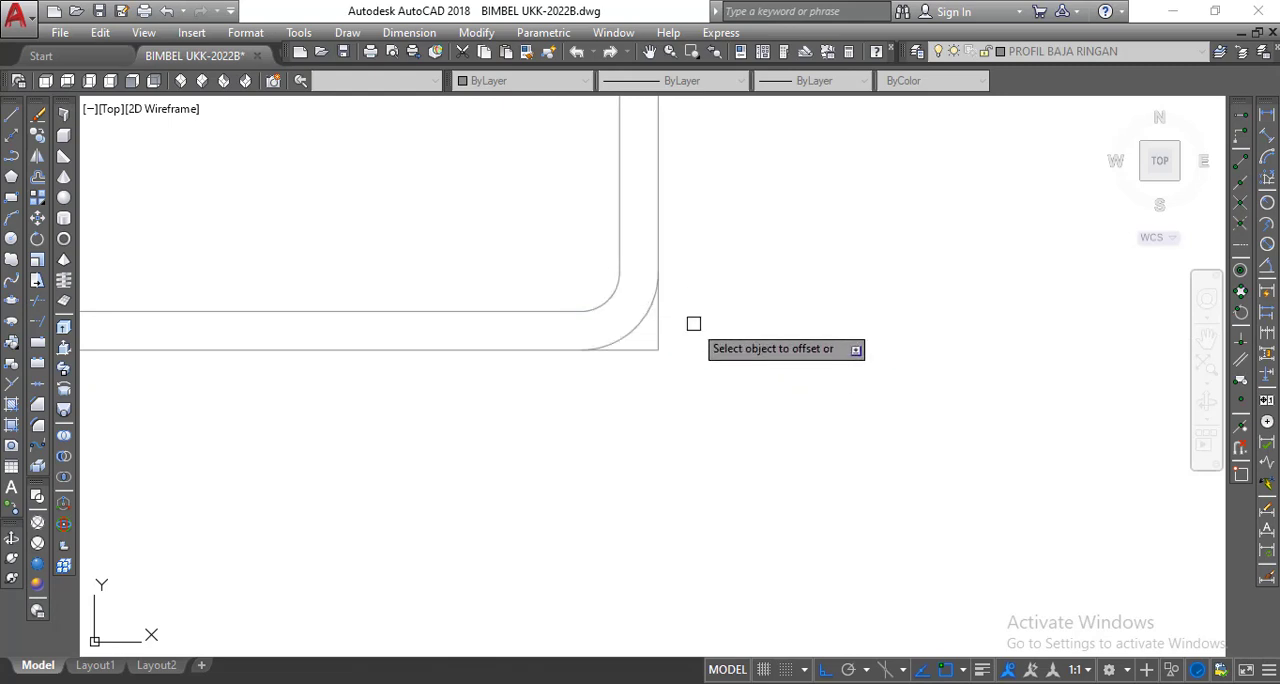
right_click(739, 312)
left_click(763, 328)
Trim the square outer corner lines beyond the offset arcs at both ends of the lower flange.
scroll(783, 371, "down", 4)
scroll(783, 371, "down", 2)
middle_click_drag(783, 371, 772, 402)
scroll(772, 401, "up", 6)
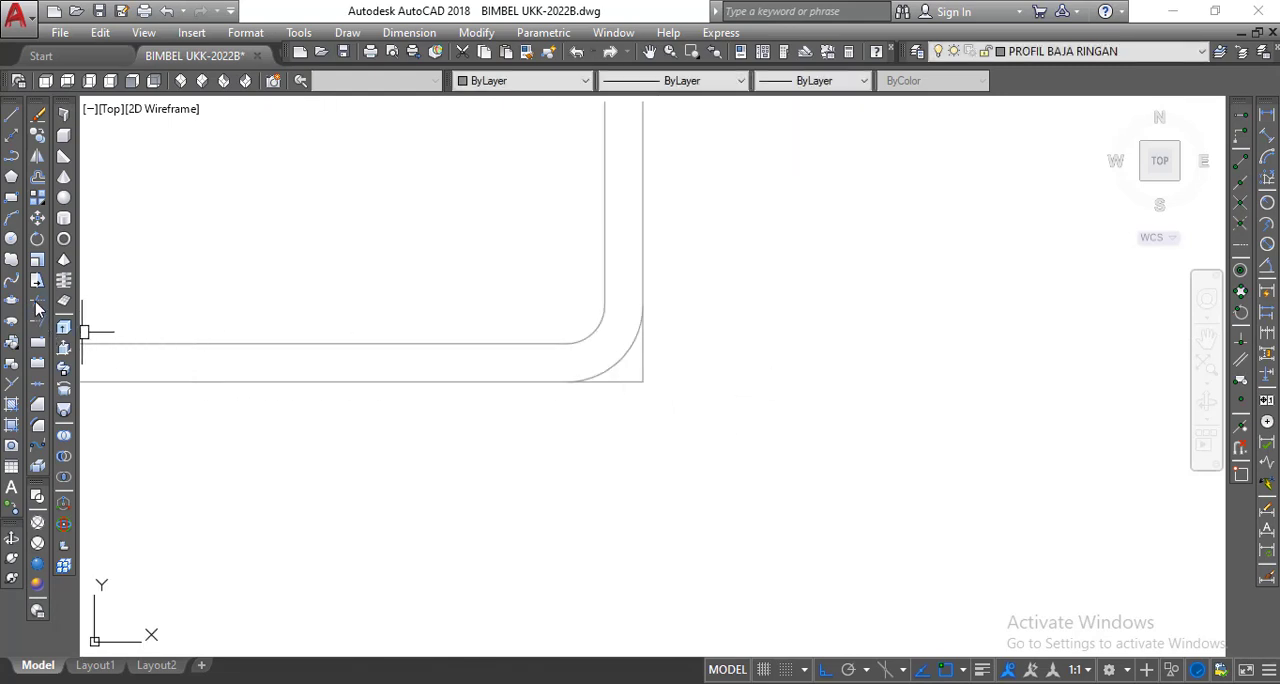
left_click(36, 306)
key("Return")
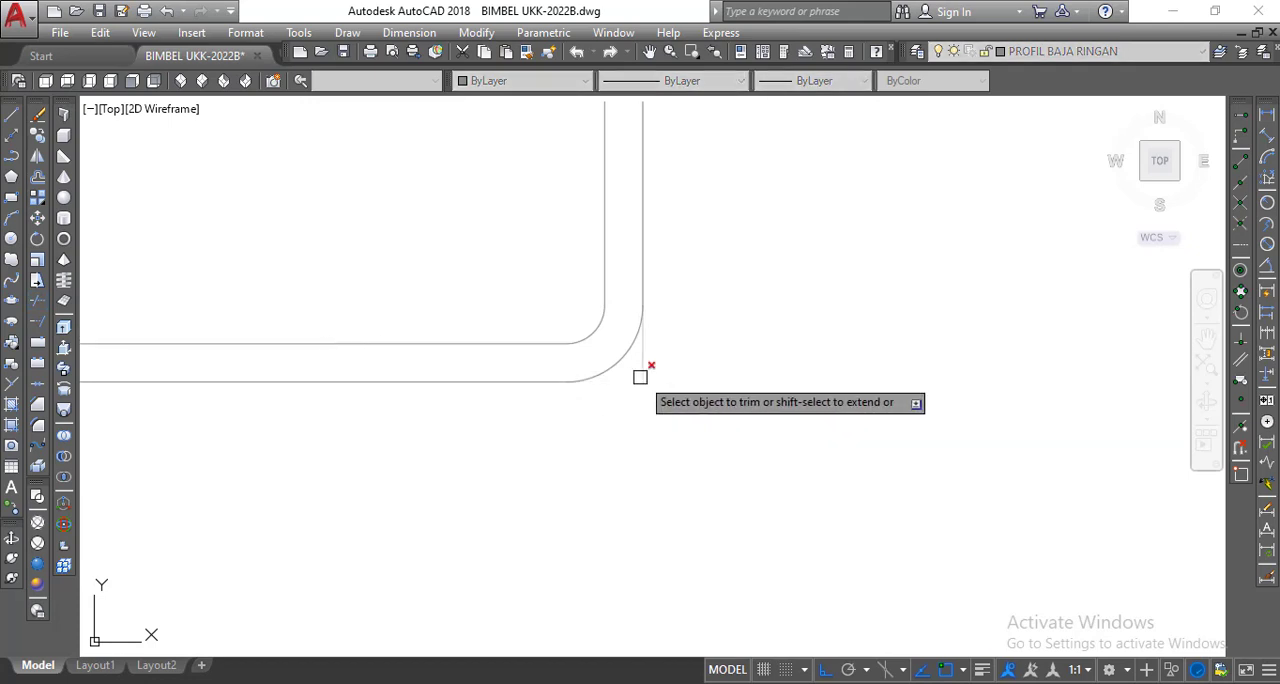
scroll(723, 371, "down", 5)
scroll(437, 391, "up", 5)
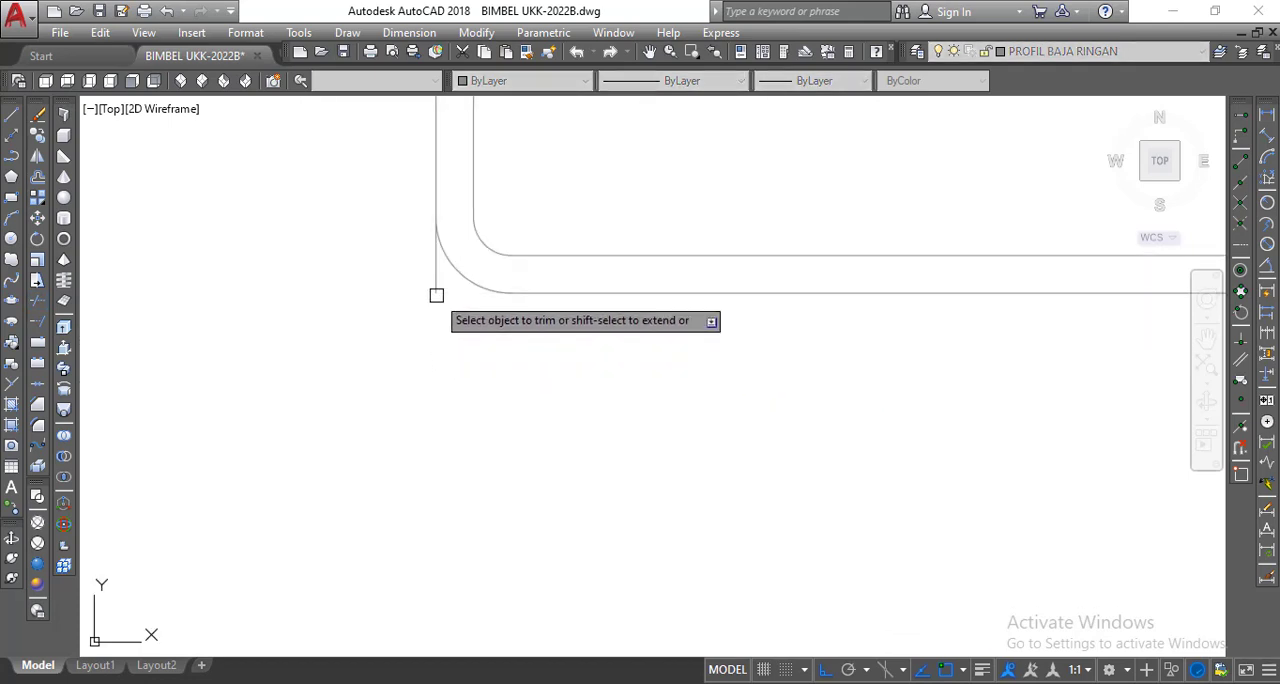
Trim the square outer corner lines beyond the arcs at both ends of the upper flange and end the Trim command.
scroll(469, 343, "down", 6)
scroll(508, 252, "up", 5)
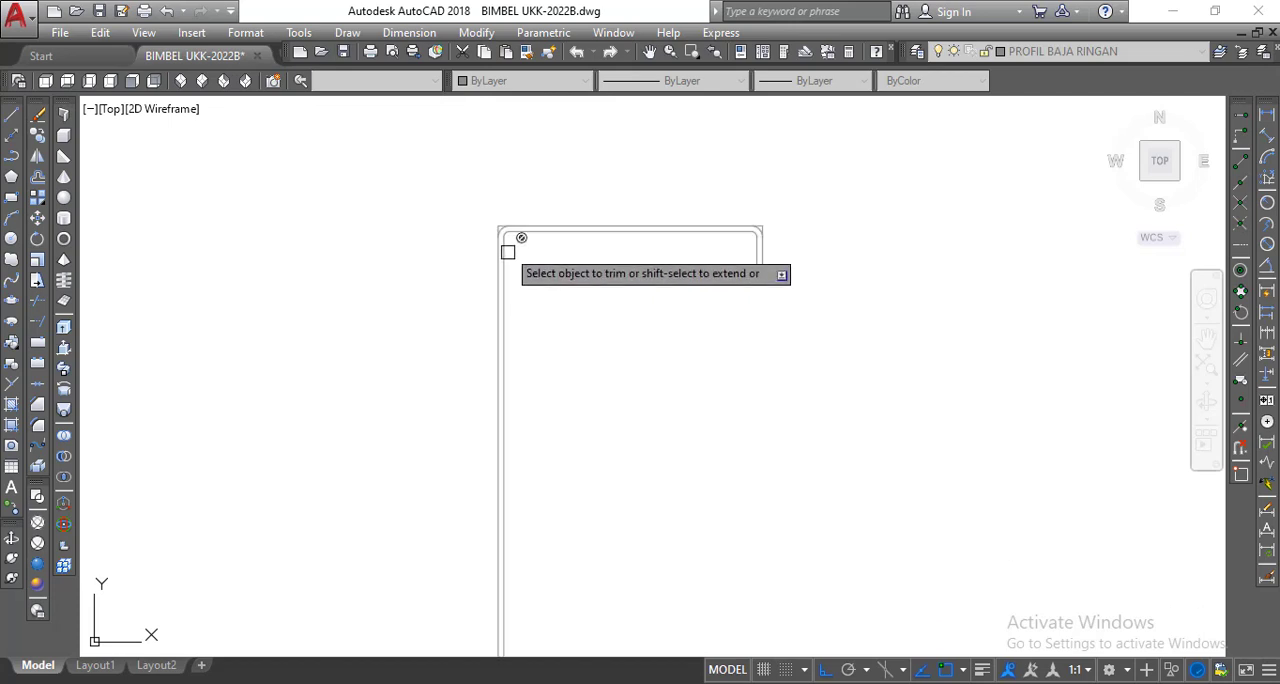
scroll(508, 252, "down", 3)
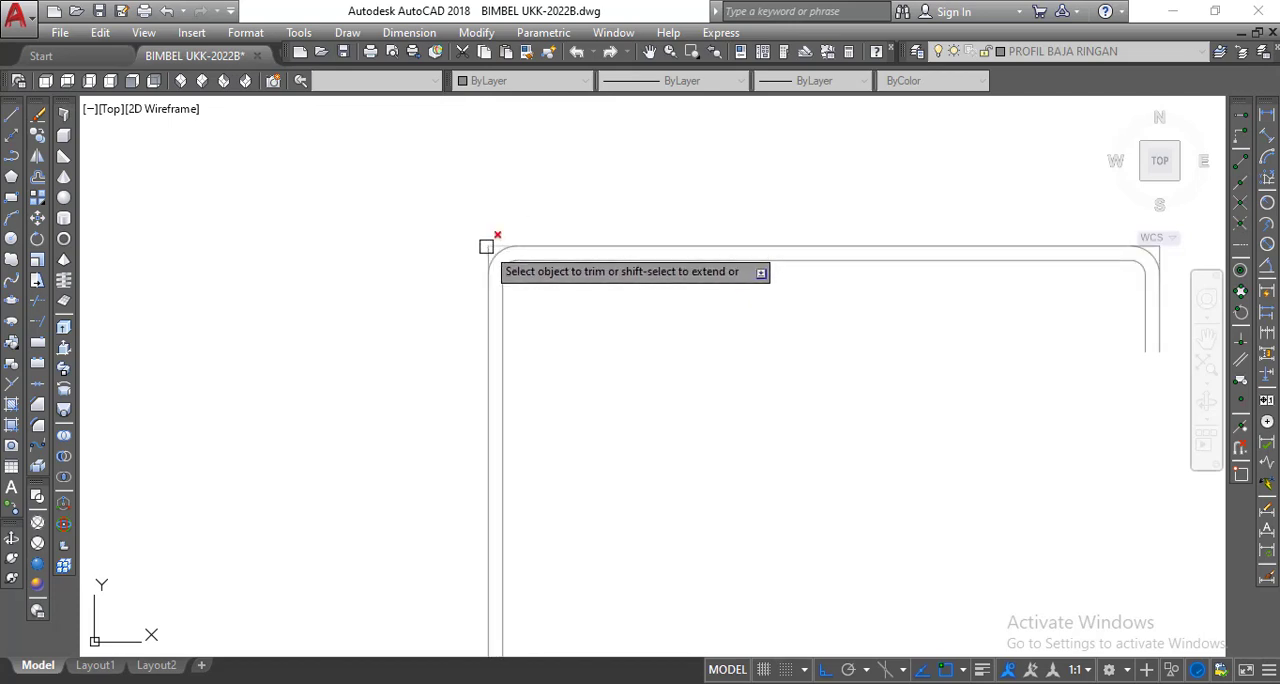
scroll(454, 248, "down", 4)
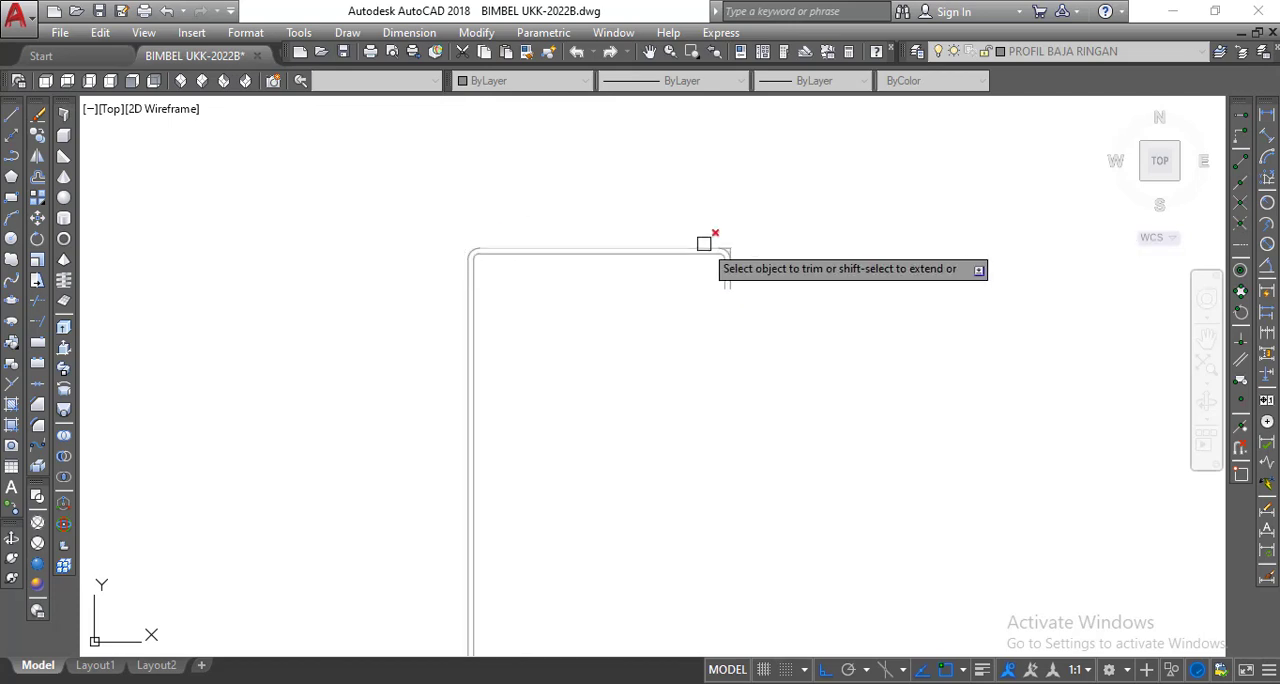
scroll(704, 243, "up", 5)
scroll(785, 221, "down", 3)
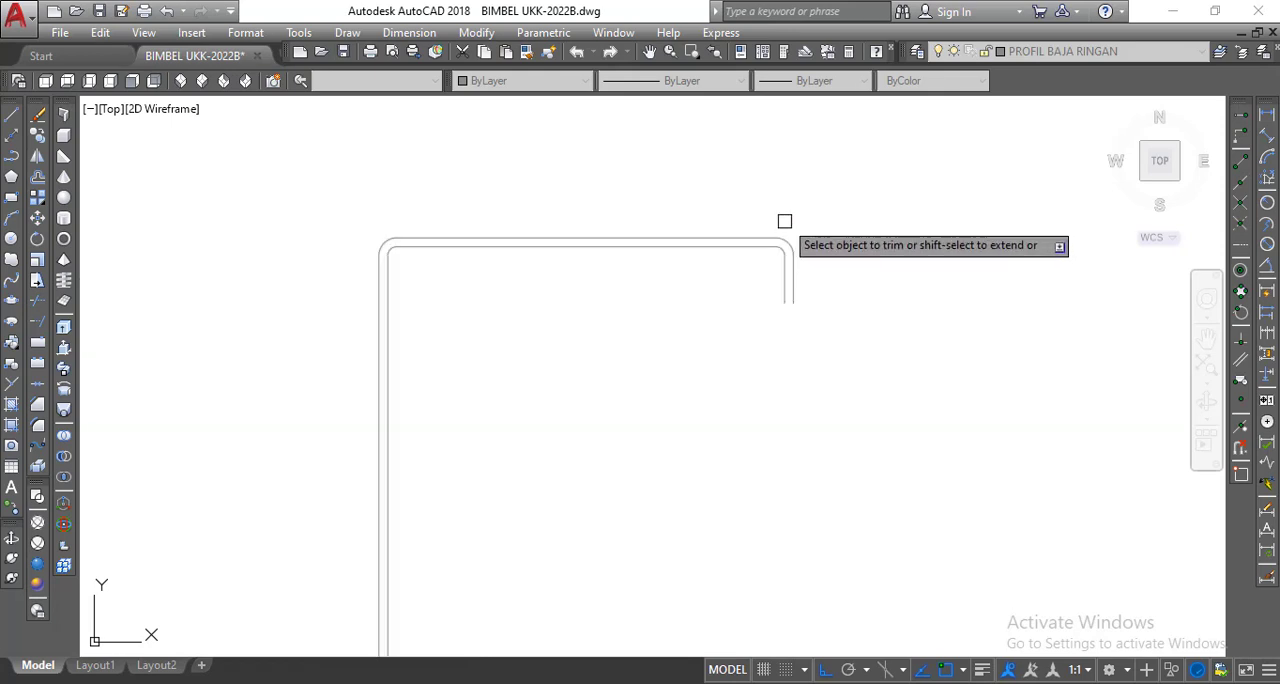
right_click(785, 221)
left_click(805, 212)
Close the open end of the upper lip with a line between its inner and outer edges.
scroll(805, 315, "up", 4)
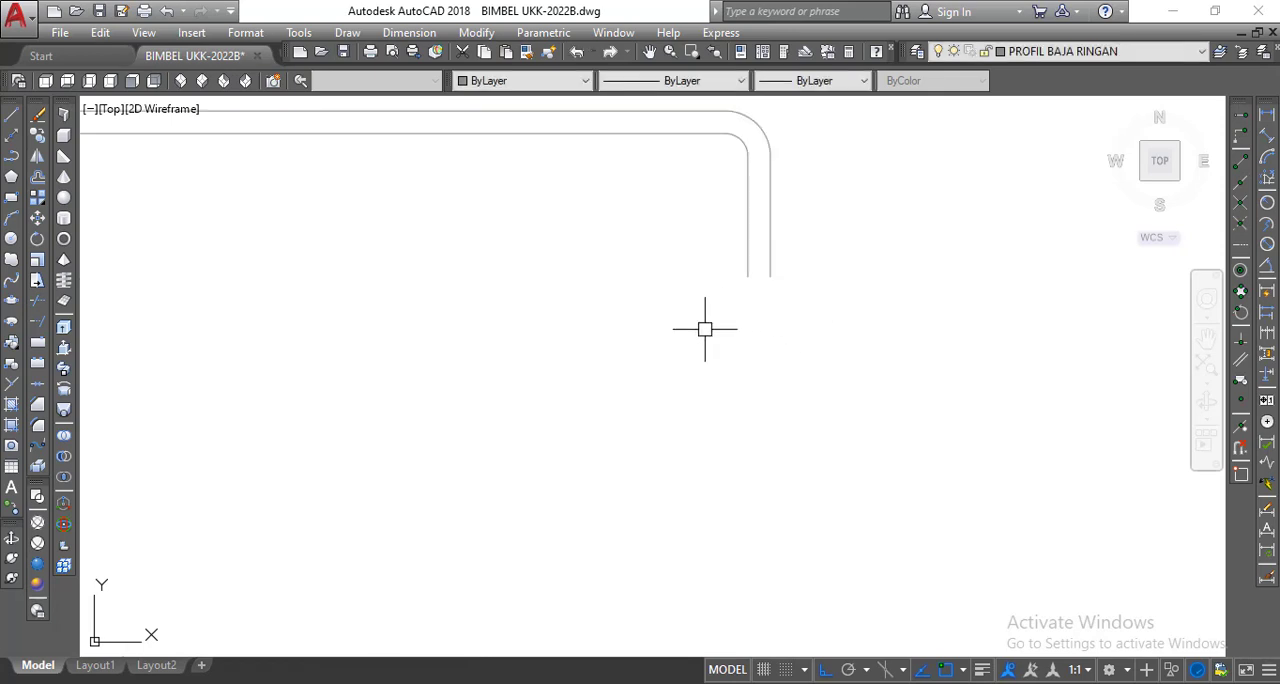
left_click(10, 116)
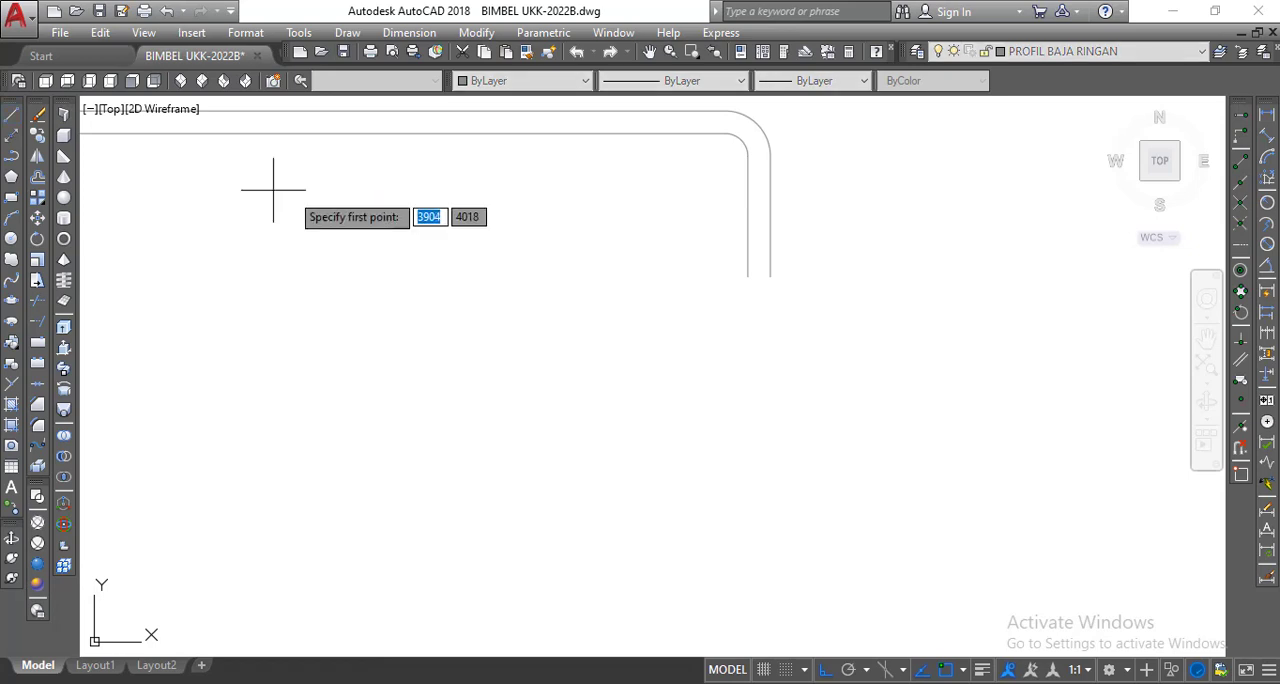
left_click(748, 276)
right_click(766, 275)
left_click(815, 286)
Close the open end of the lower lip with a line between its inner and outer edges.
scroll(692, 220, "down", 3)
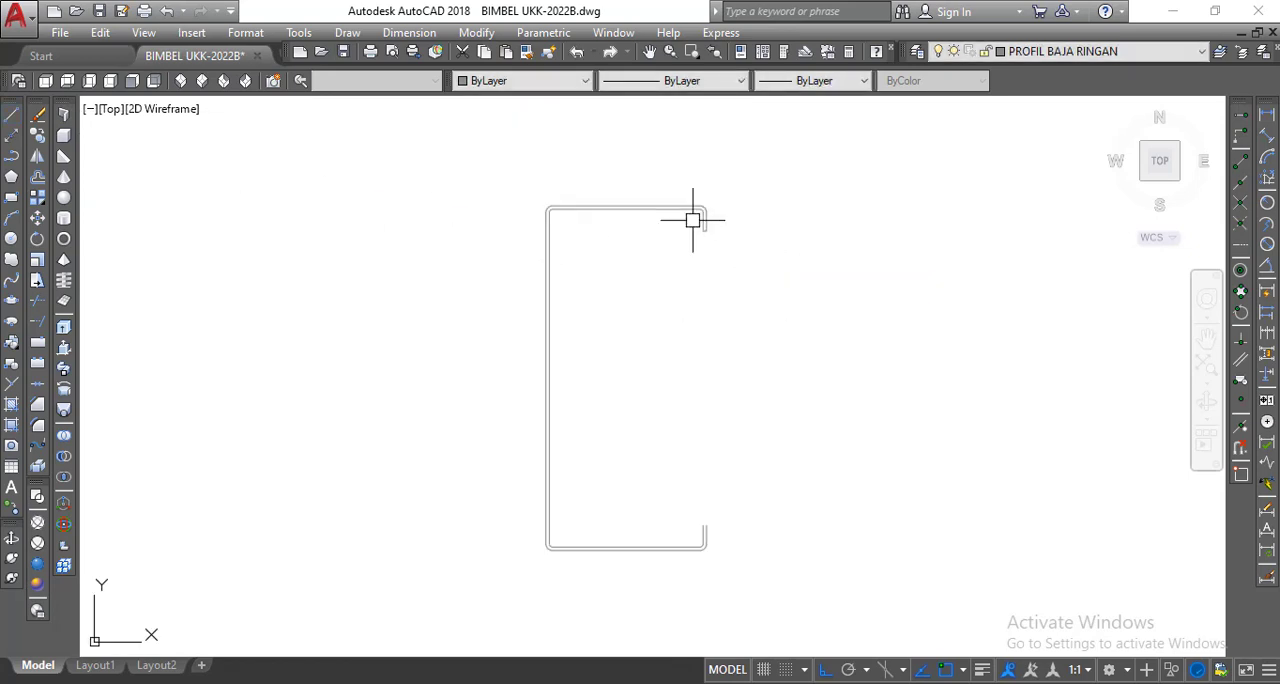
middle_click_drag(717, 401, 673, 377)
scroll(677, 469, "up", 3)
right_click(538, 253)
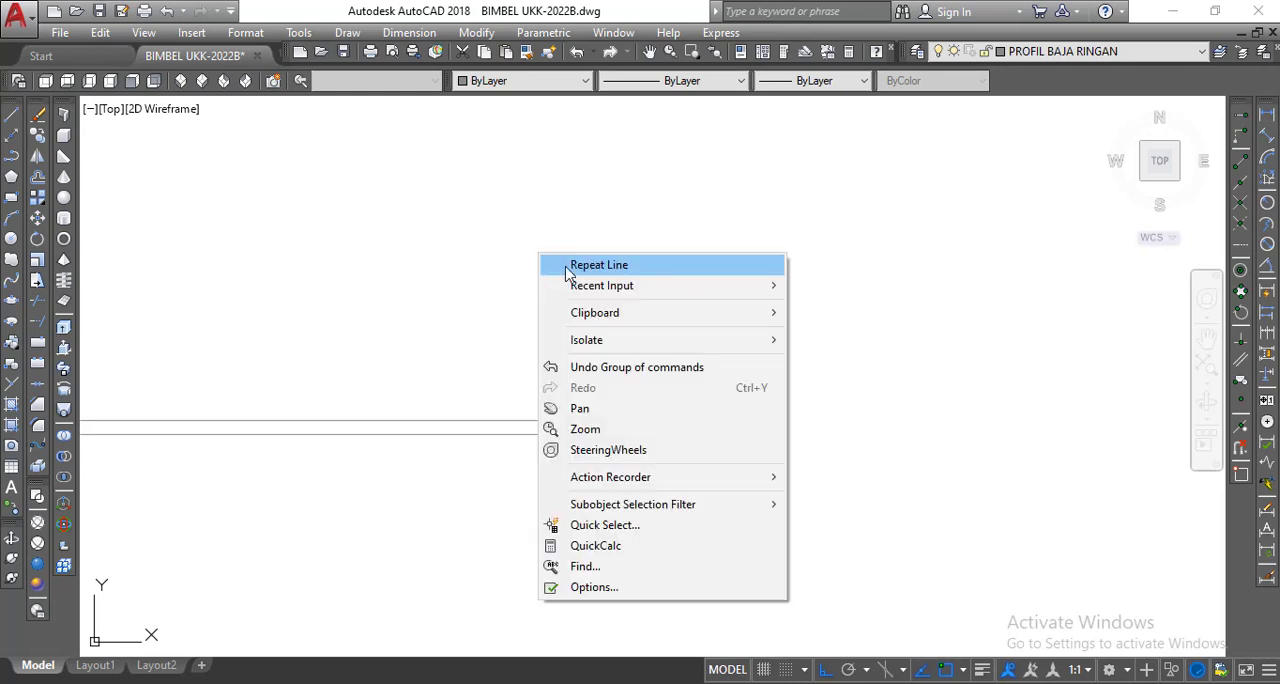
left_click(567, 266)
left_click(587, 331)
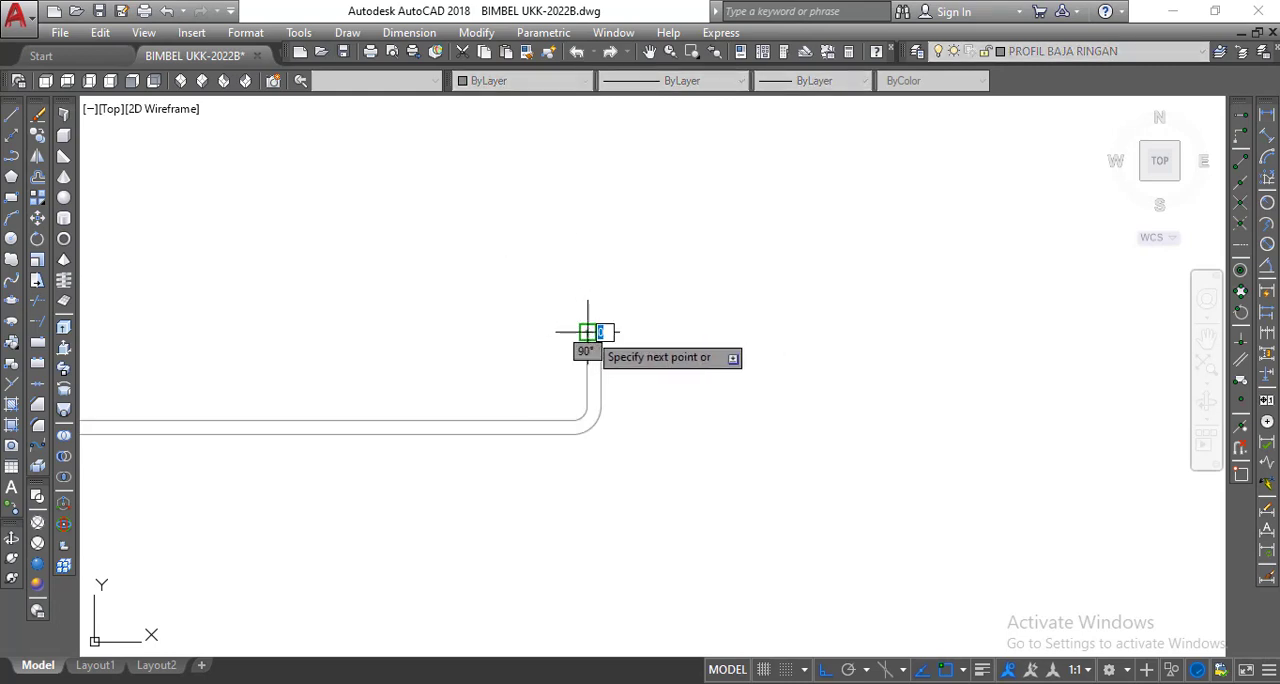
right_click(593, 336)
left_click(650, 346)
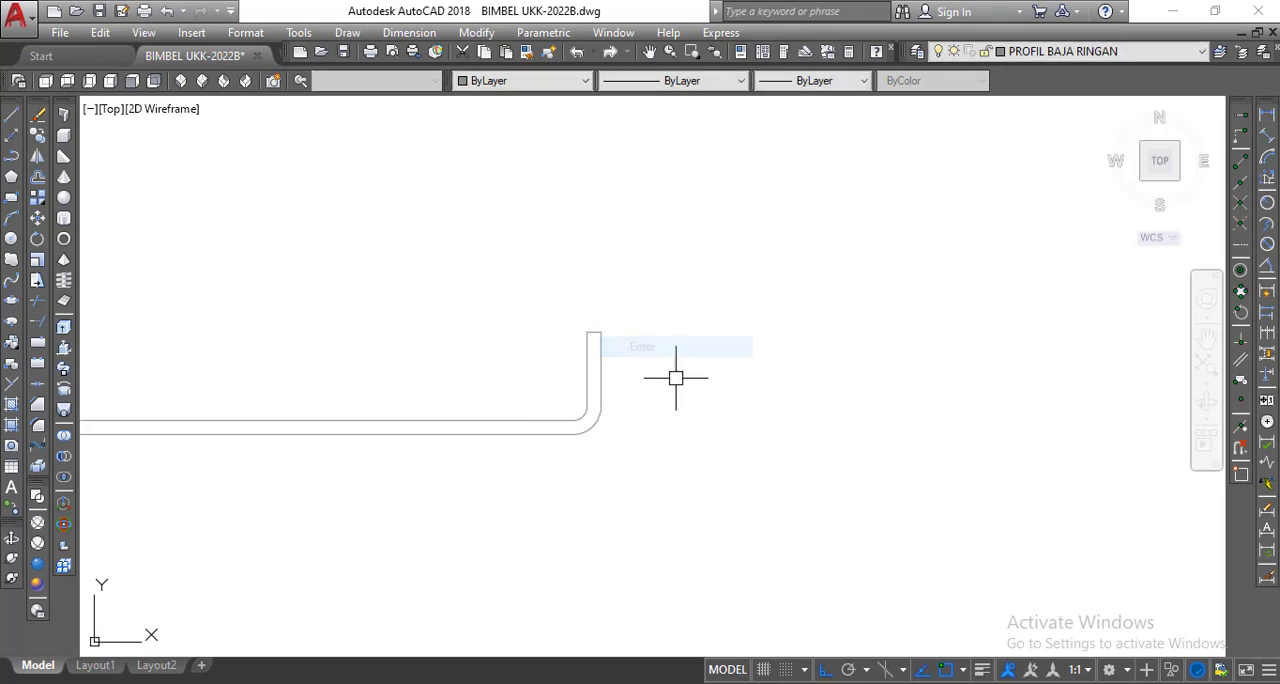
Examine the finished C-profile outline as a whole, including its corners and lips.
scroll(676, 378, "down", 3)
middle_click_drag(669, 389, 669, 531)
scroll(669, 530, "down", 2)
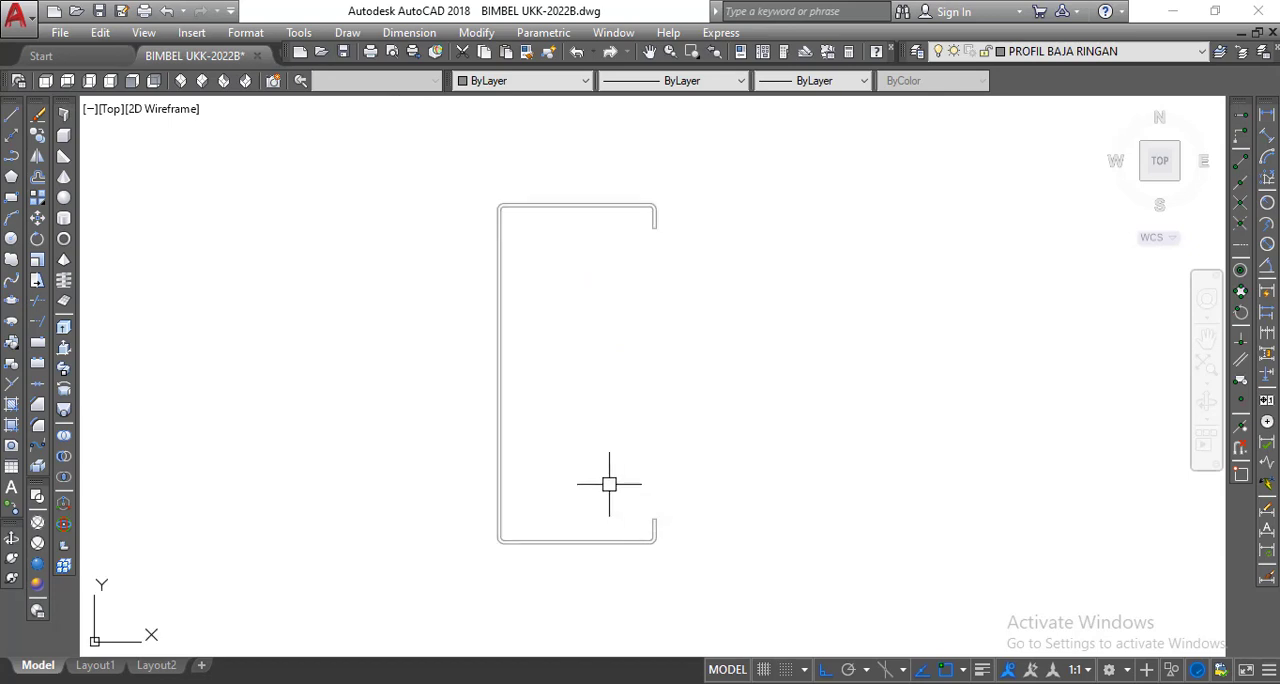
scroll(609, 484, "up", 2)
scroll(609, 484, "down", 2)
scroll(609, 484, "up", 2)
scroll(609, 484, "down", 2)
middle_click_drag(609, 484, 603, 507)
scroll(608, 496, "up", 2)
scroll(606, 494, "down", 2)
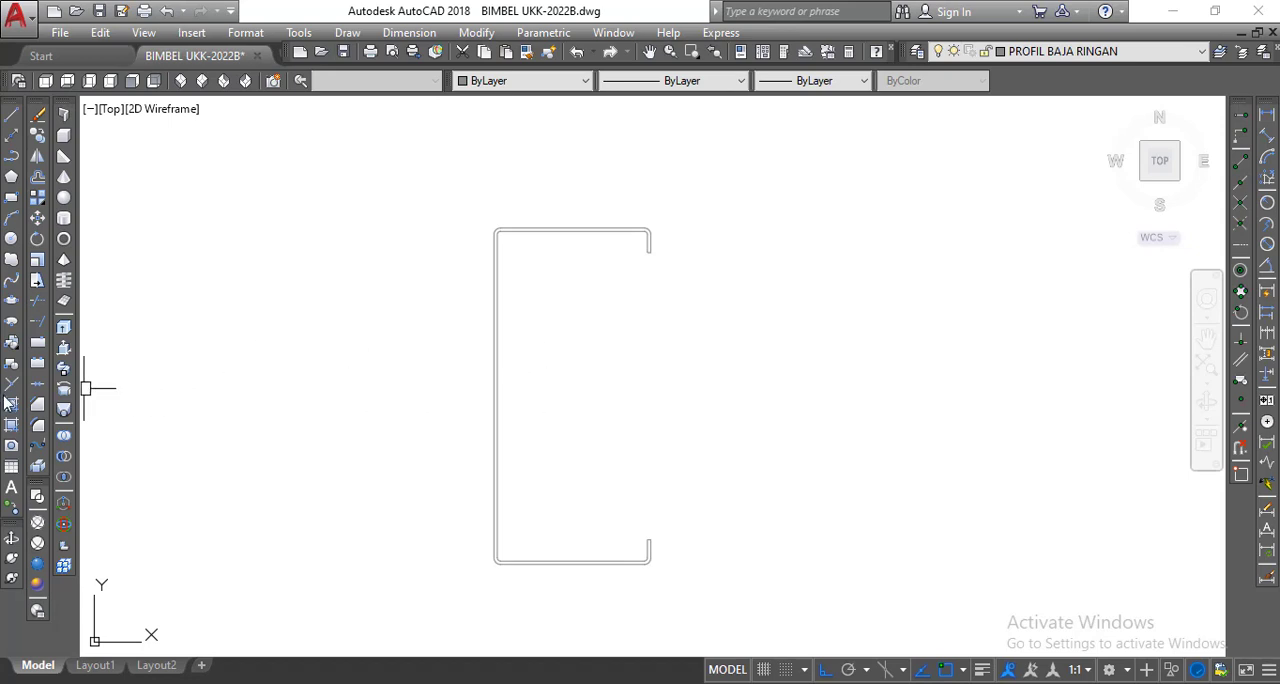
Fill the wall thickness of the C-profile with a SOLID hatch by picking a point inside the outline.
left_click(13, 406)
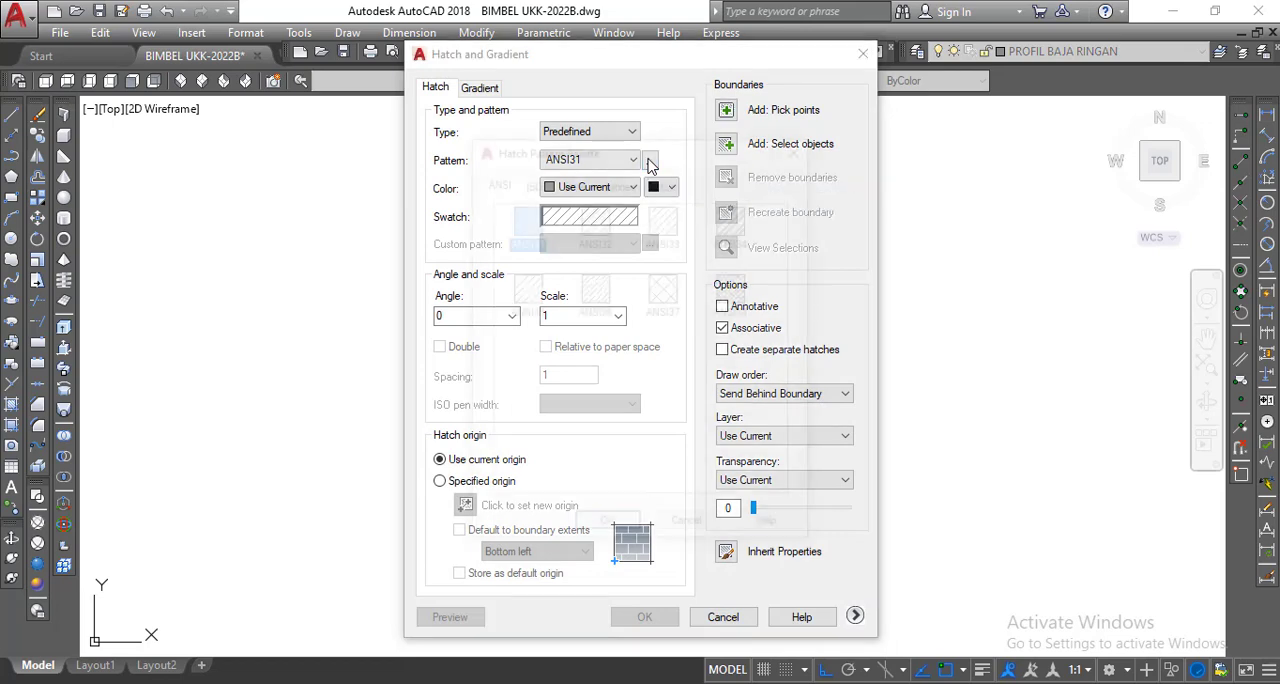
left_click(650, 162)
left_click(606, 183)
left_click(522, 228)
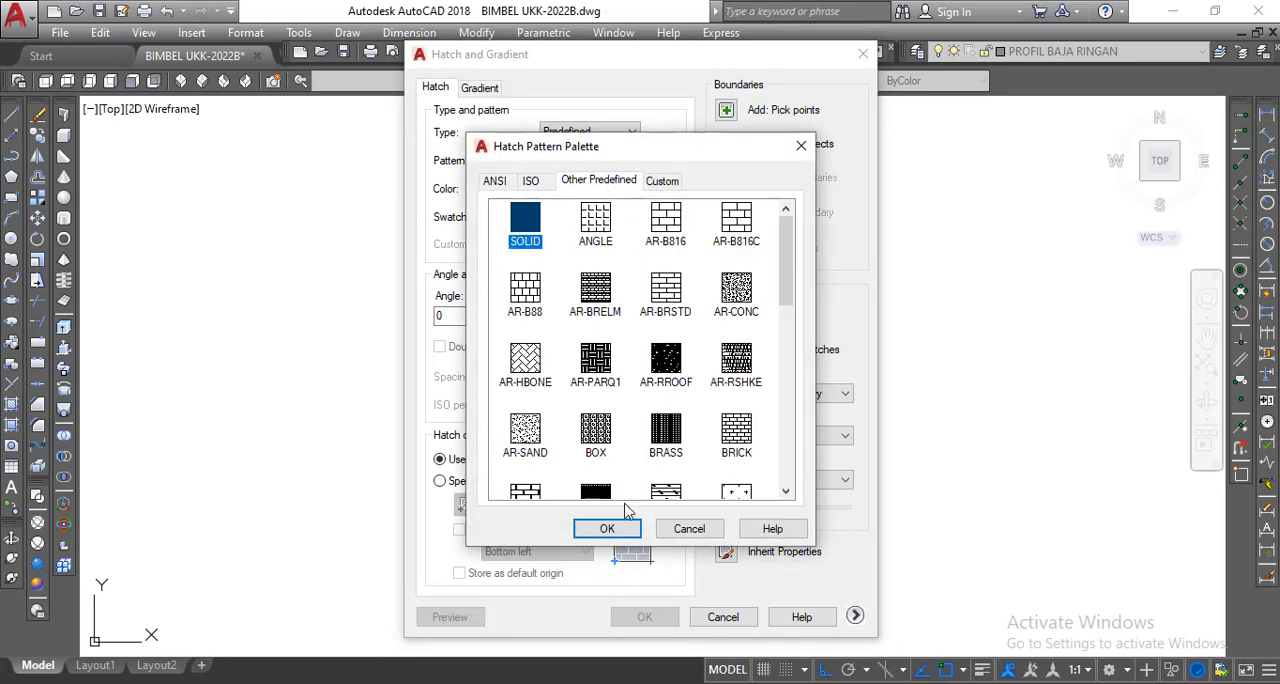
left_click(602, 526)
left_click(727, 111)
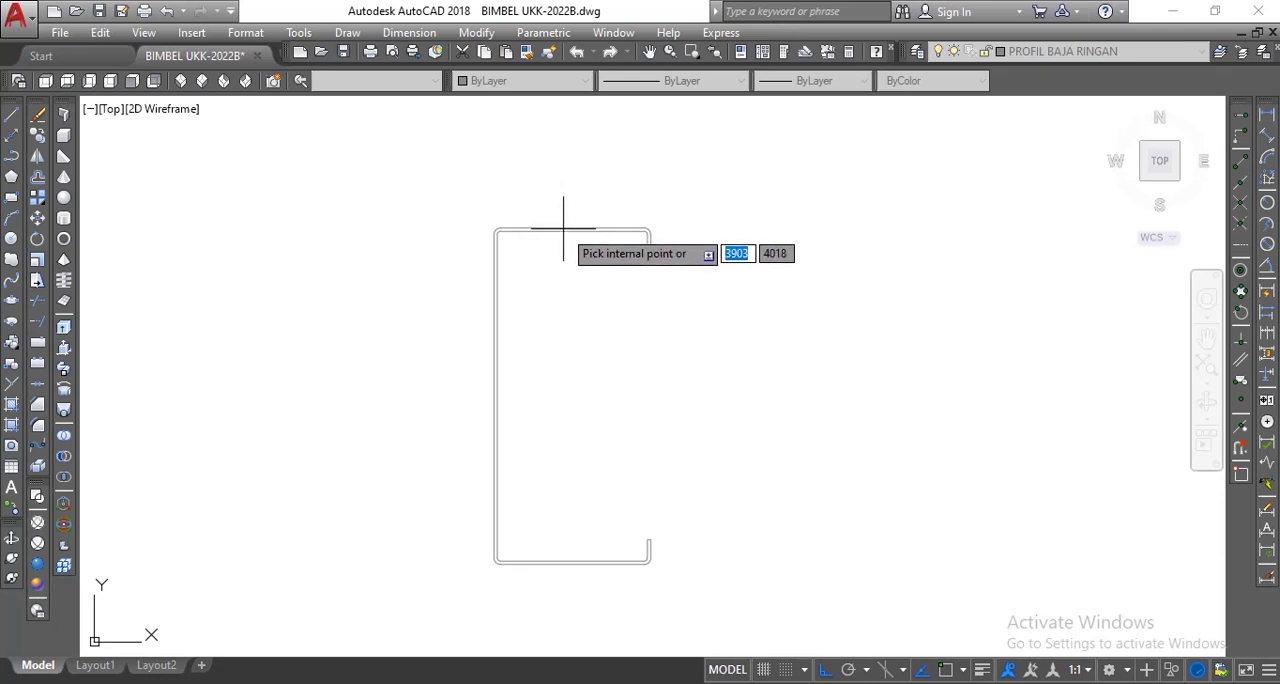
left_click(562, 226)
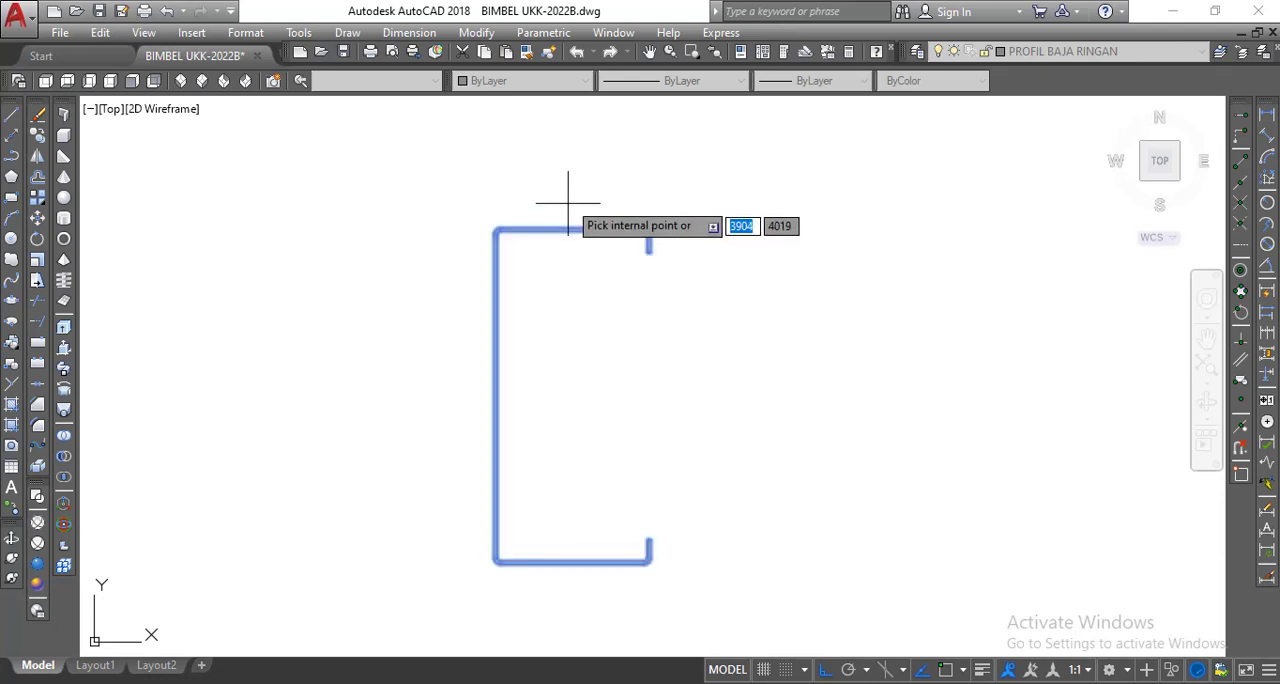
right_click(569, 197)
left_click(594, 208)
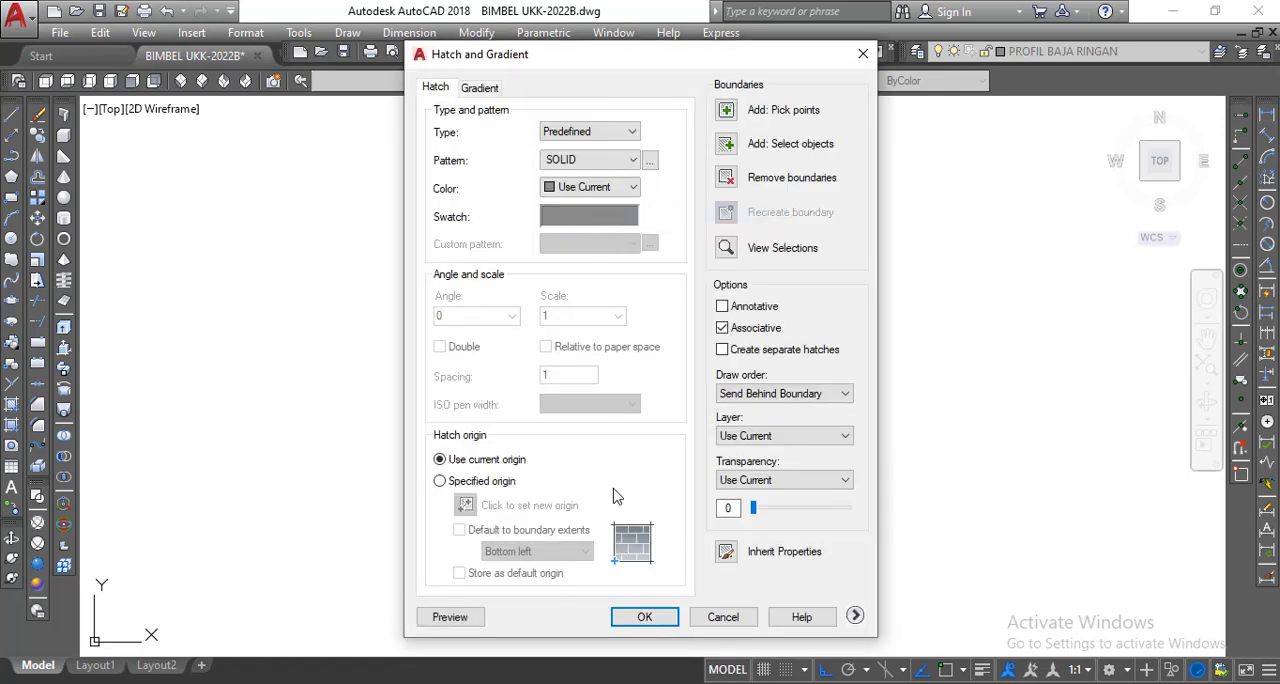
left_click(644, 618)
scroll(565, 206, "up", 5)
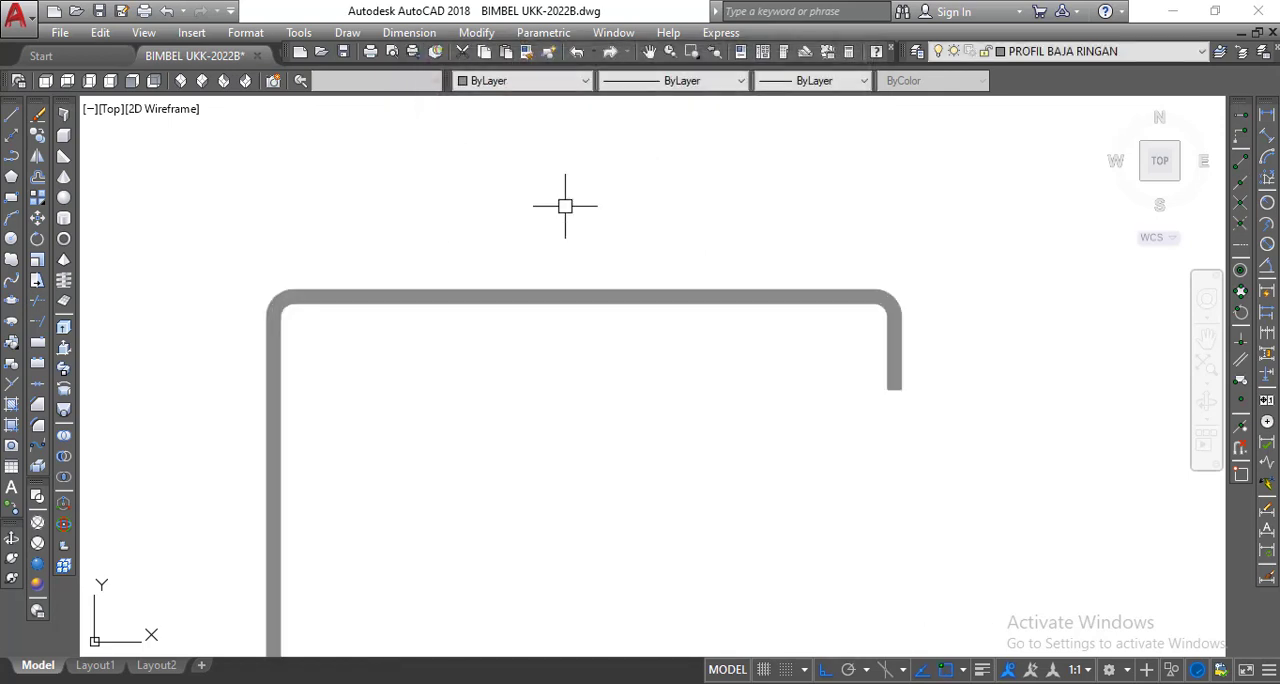
Begin a block definition named PROFIL C.75.0.75 and select the whole hatched C-profile as its objects.
scroll(560, 206, "down", 6)
mouse_move(548, 214)
middle_mouse_down()
mouse_move(488, 305)
mouse_move(469, 295)
middle_mouse_up()
scroll(493, 304, "up", 1)
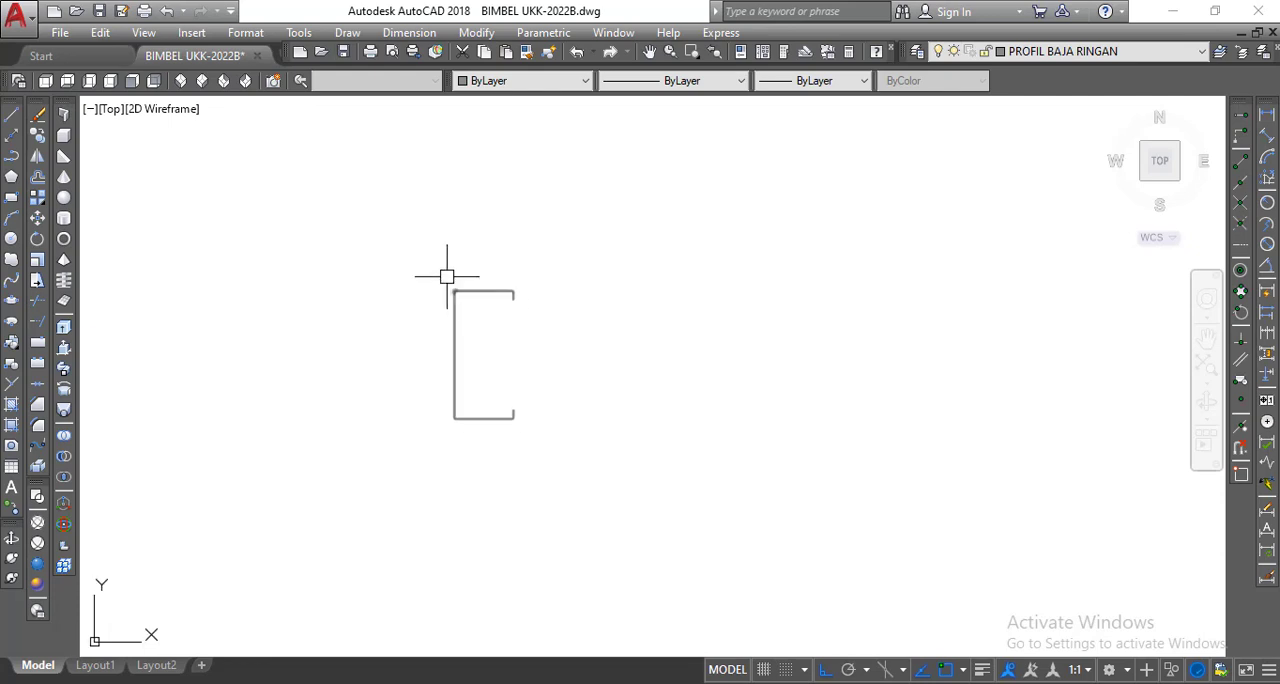
left_click(12, 366)
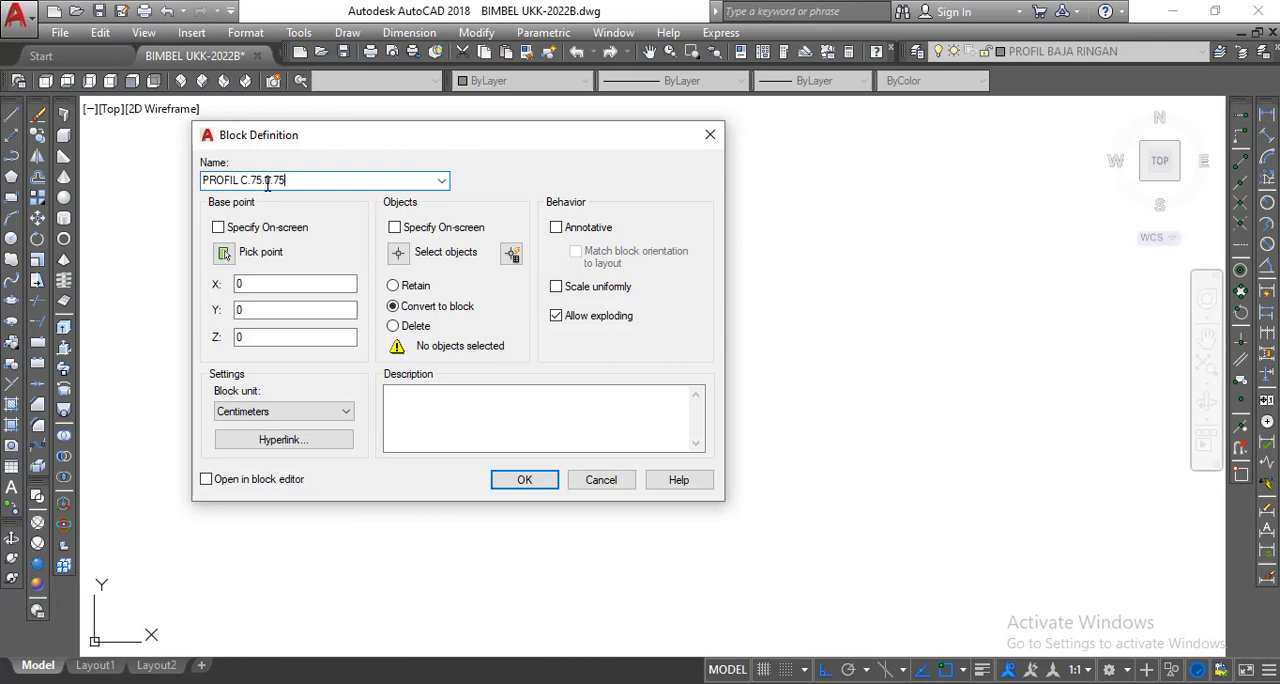
left_click(399, 253)
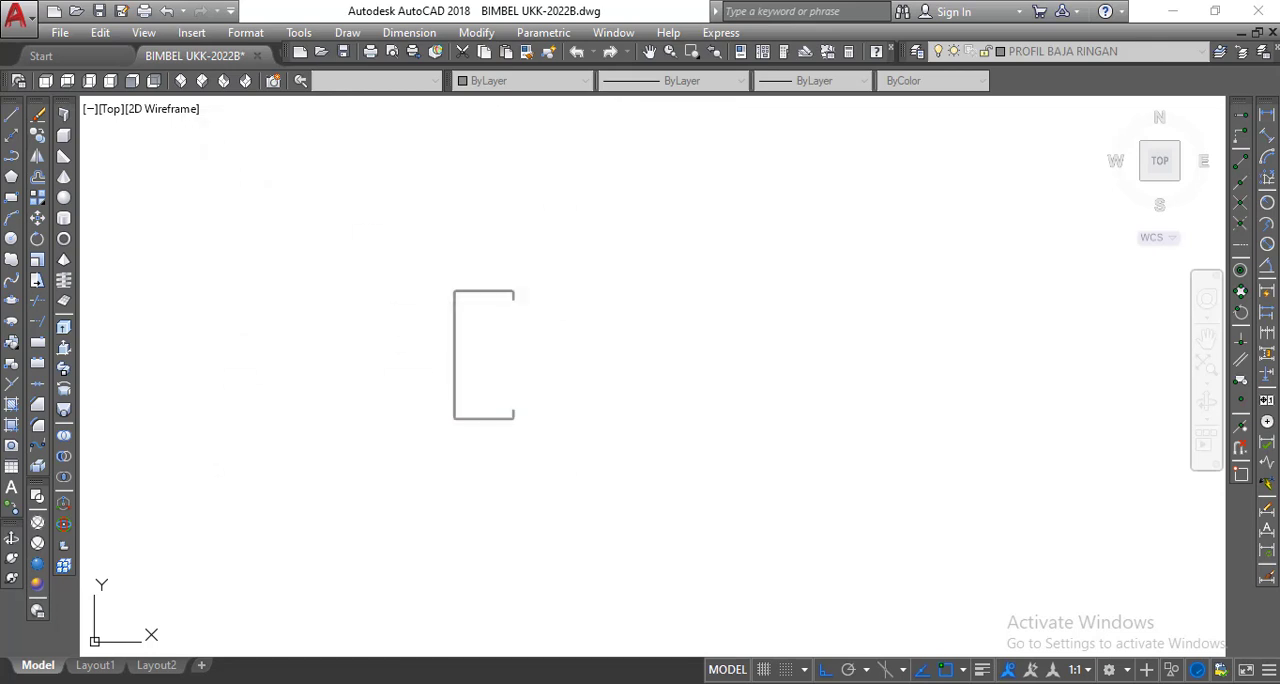
left_click(367, 215)
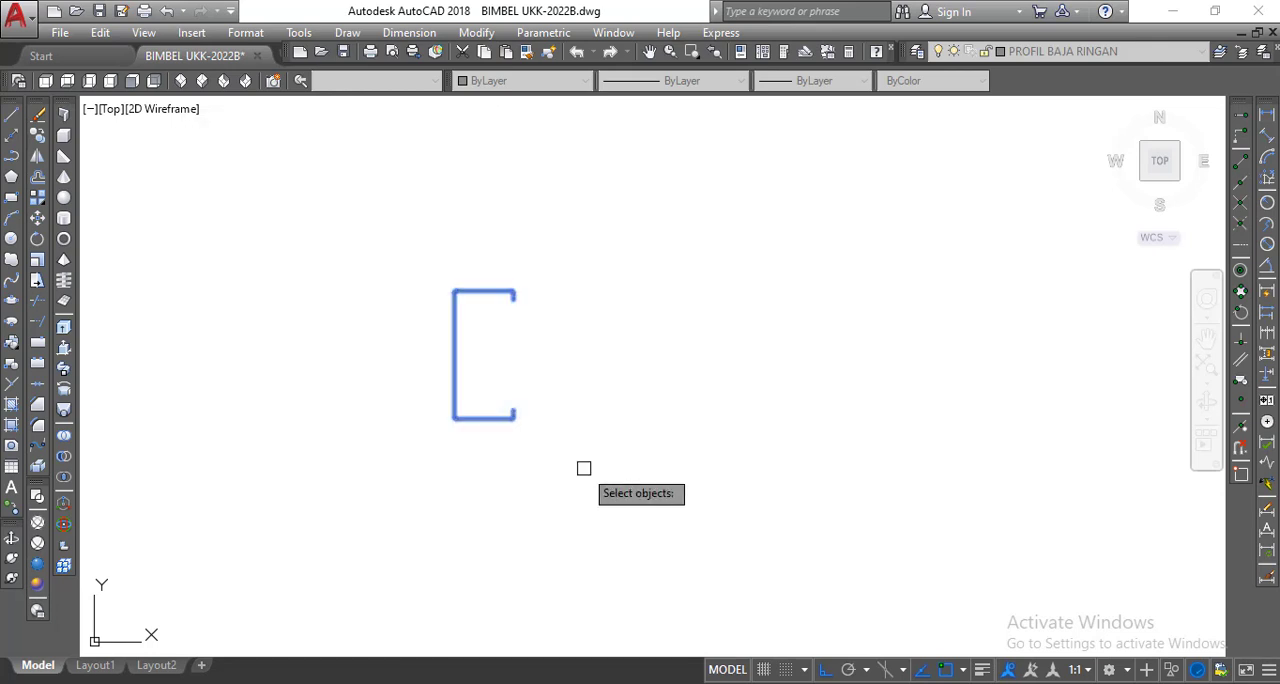
key("Return")
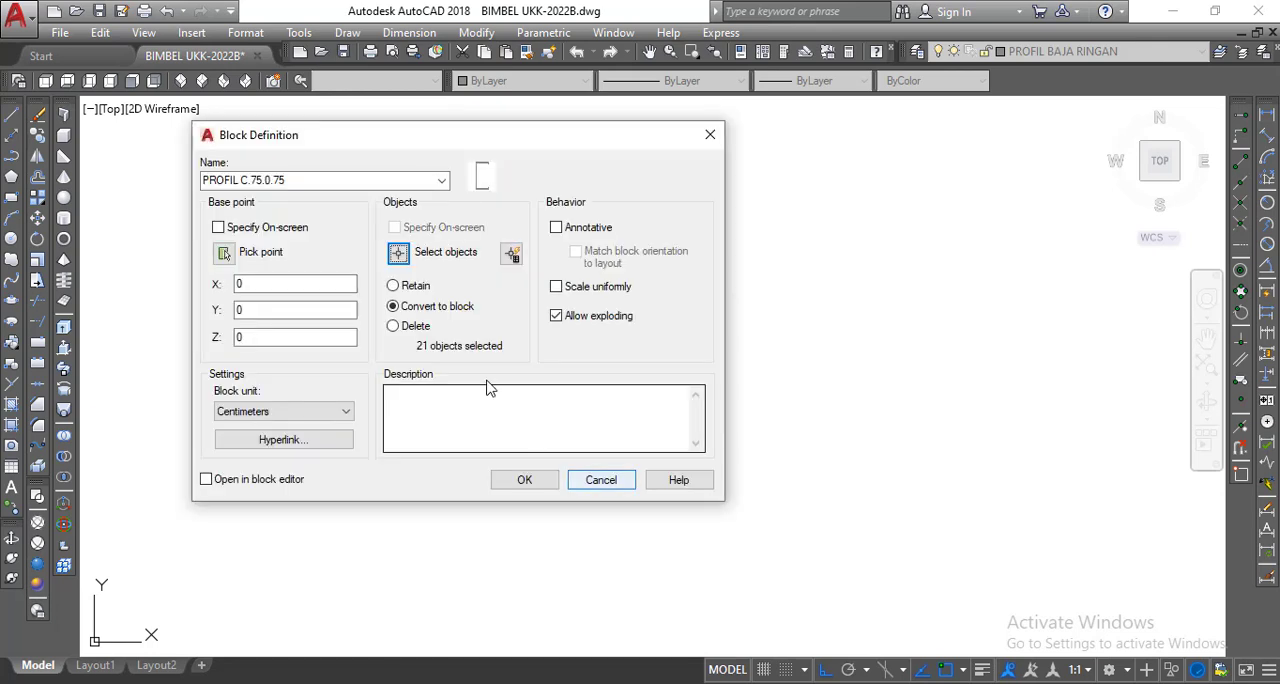
Set the block's base point at the midpoint of the lower flange's bottom edge and create the block.
left_click(225, 253)
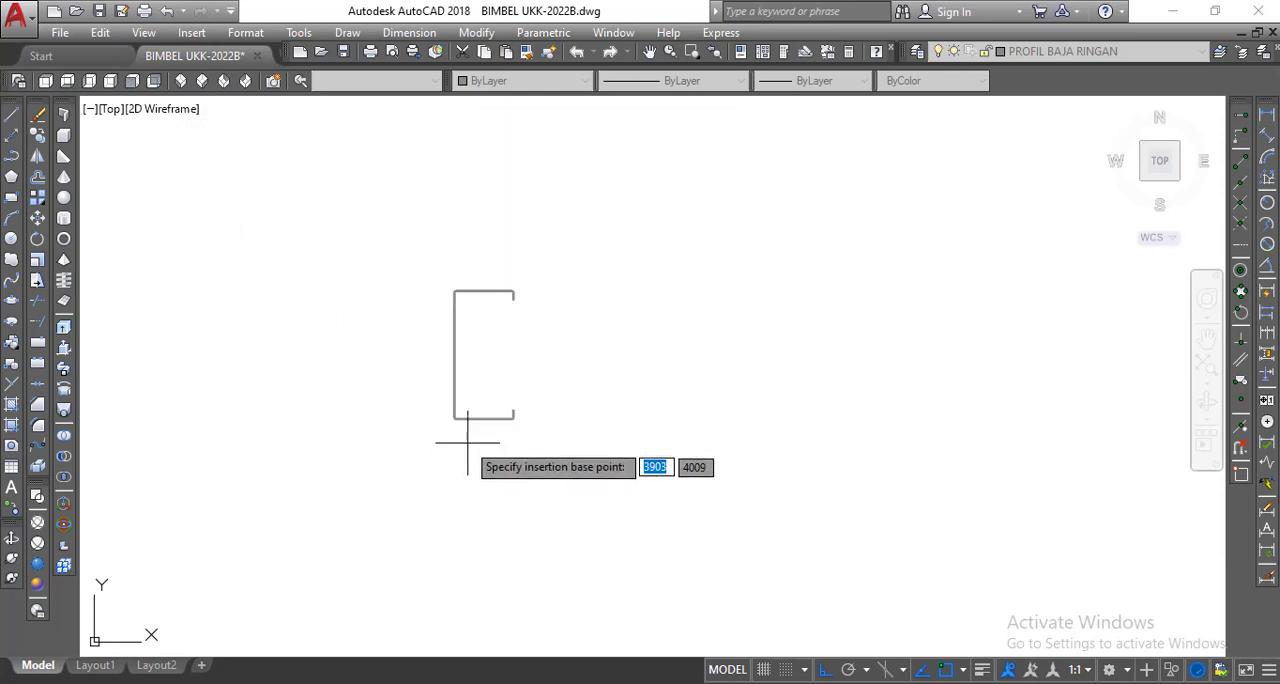
scroll(517, 391, "up", 5)
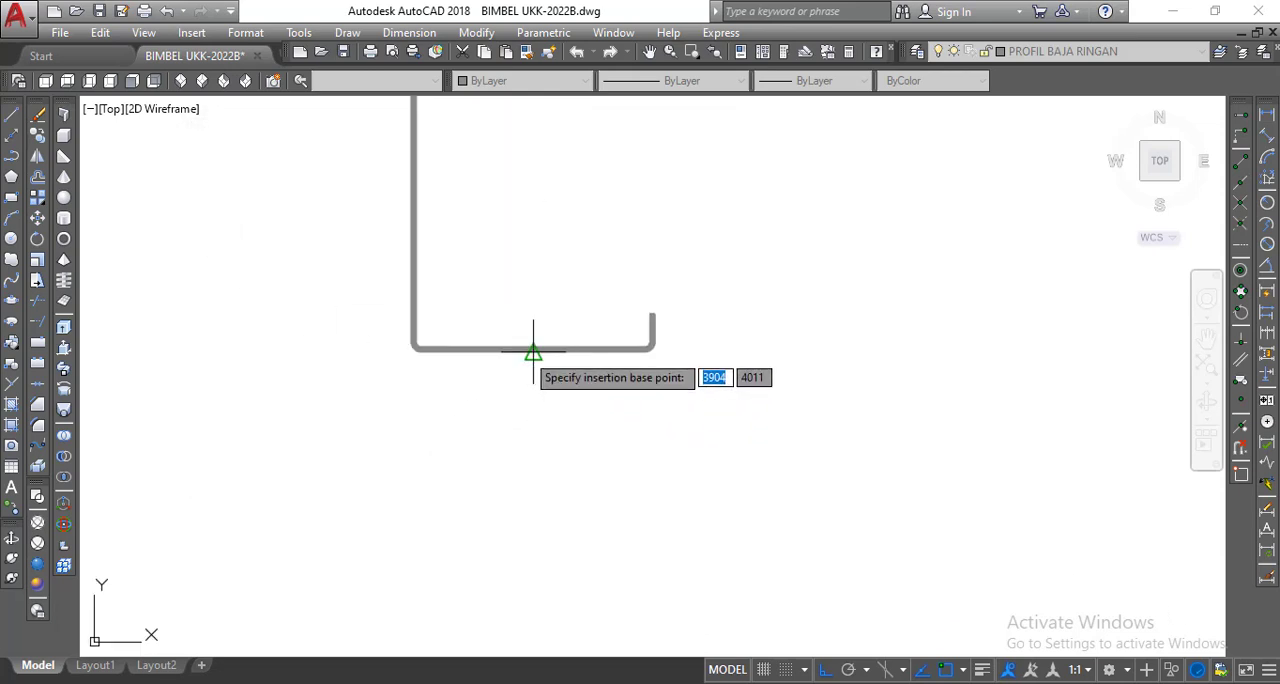
left_click(533, 351)
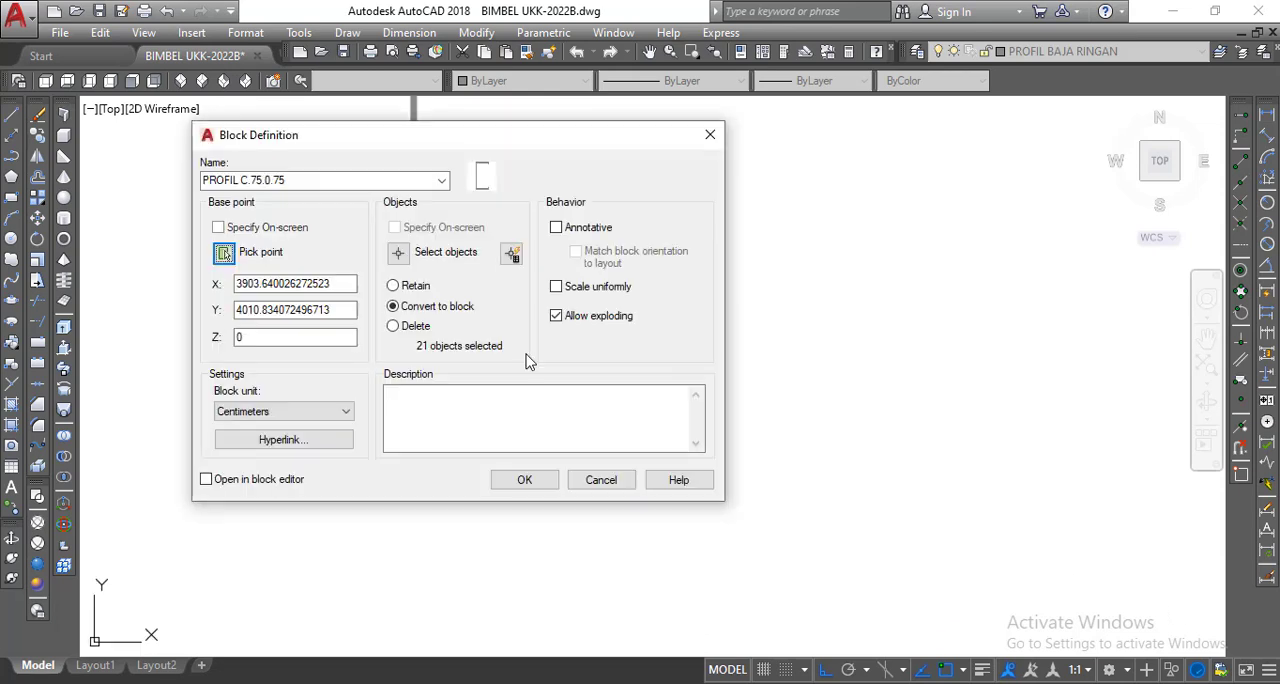
left_click(524, 480)
Delete the C-profile block instance from the drawing area.
scroll(468, 432, "down", 5)
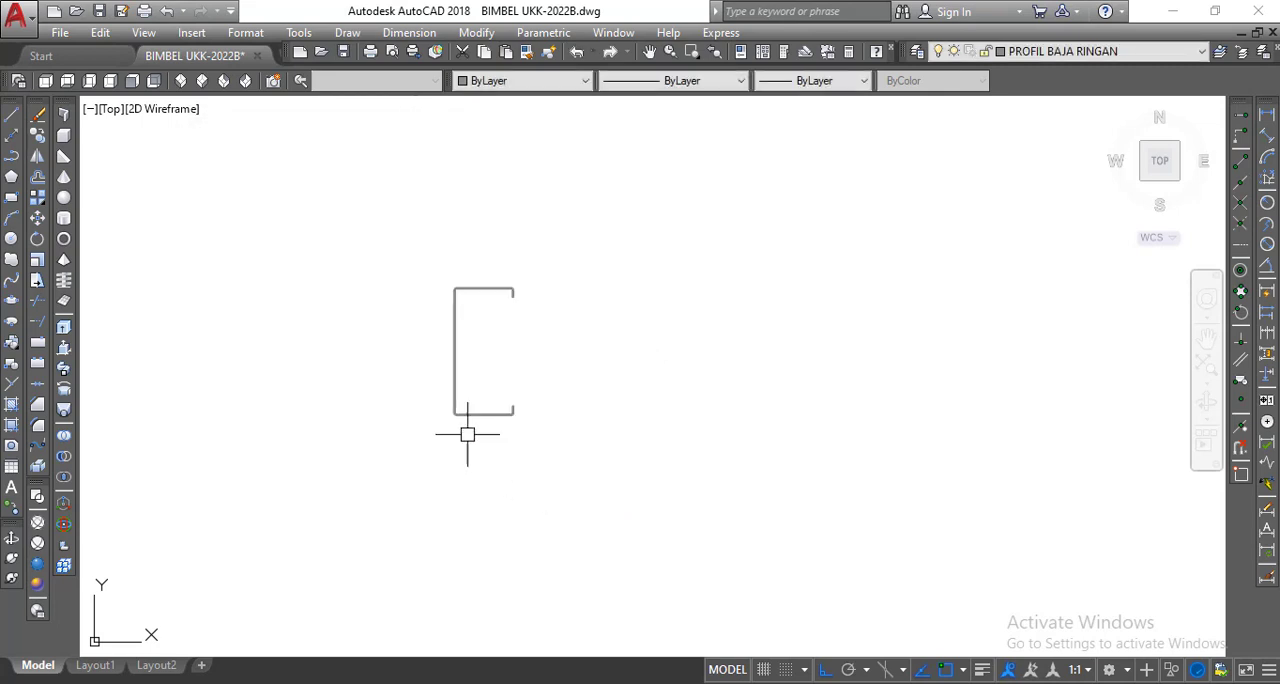
left_click(454, 379)
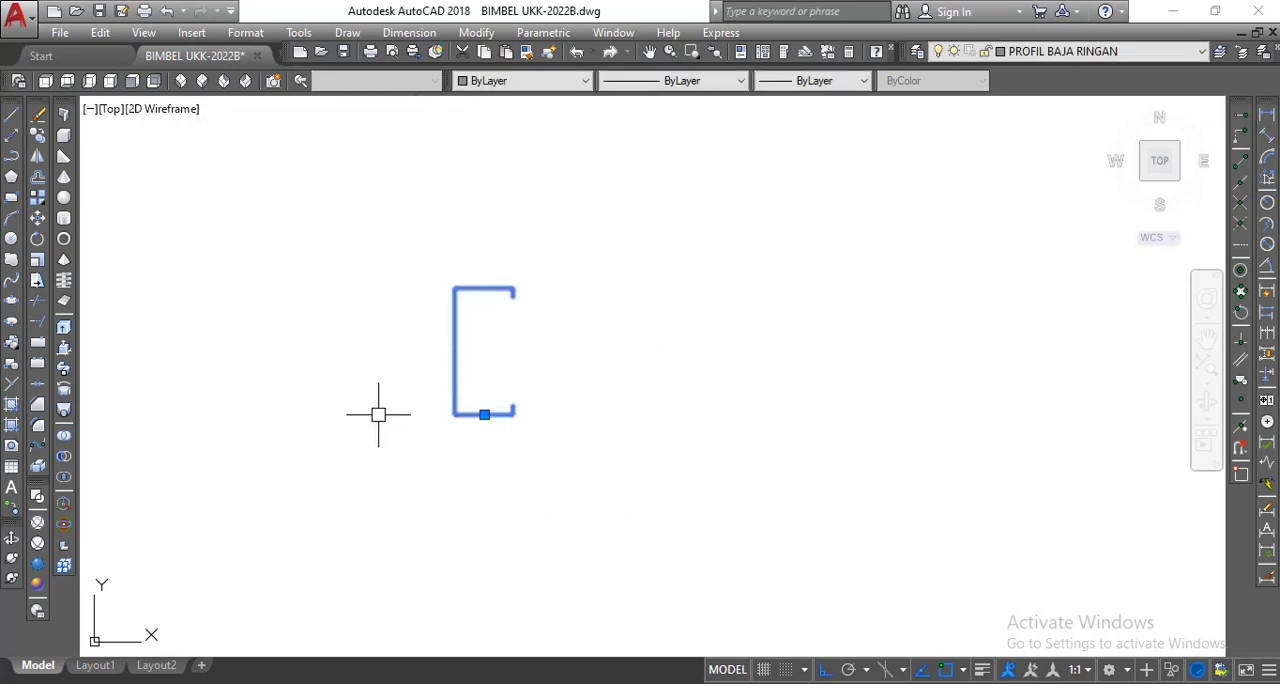
key("Delete")
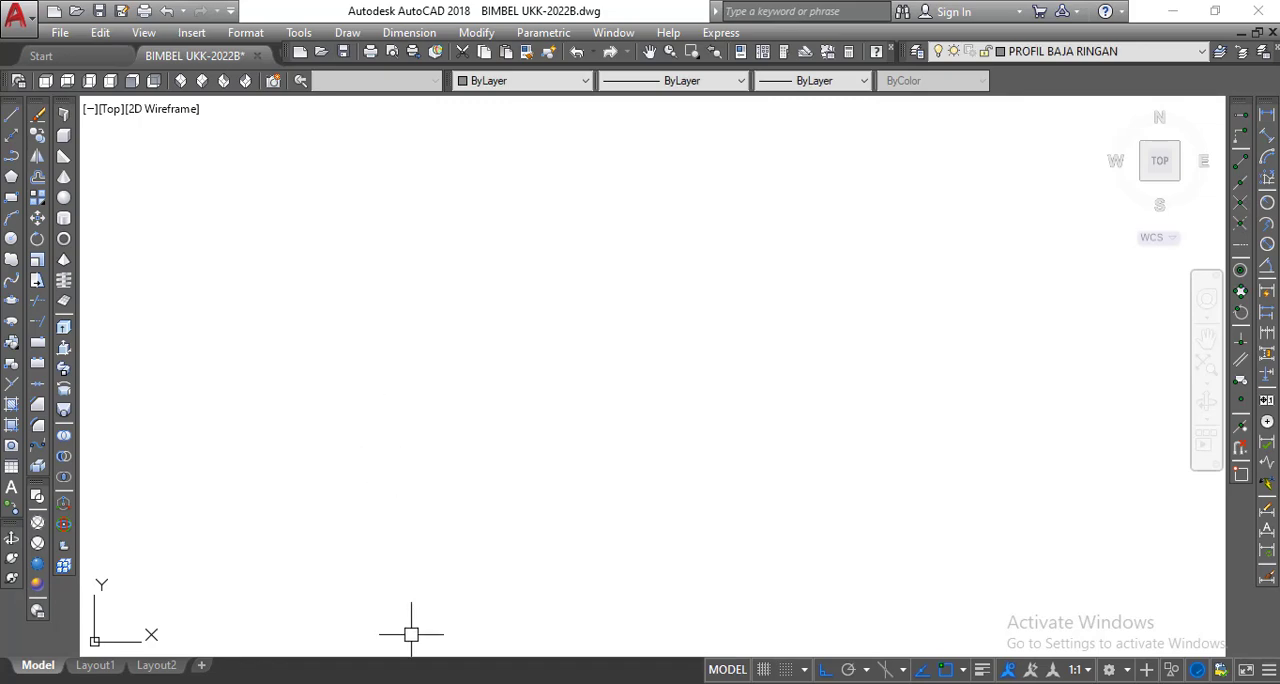
Switch to PROFIL BAJA RINGAN.pdf to check the dimensions of the hat-shaped batten profile with one vertical side, and return to AutoCAD.
left_click(416, 683)
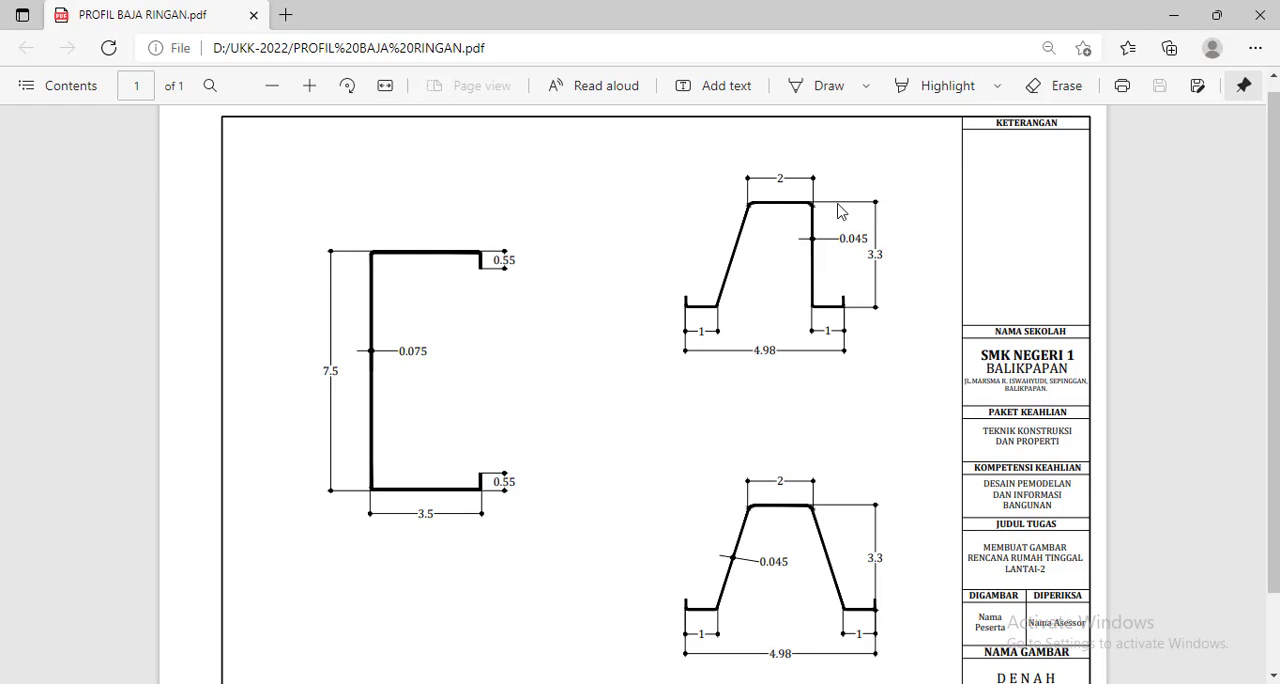
key("alt+Tab")
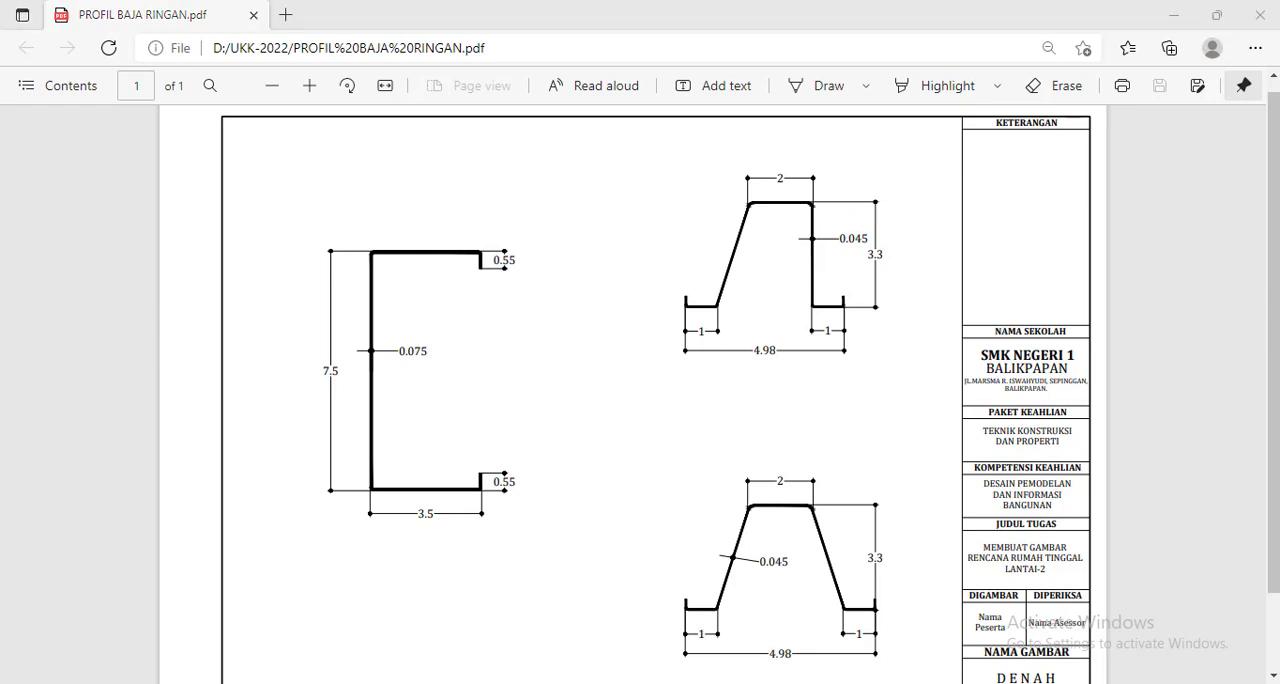
scroll(502, 381, "down", 4)
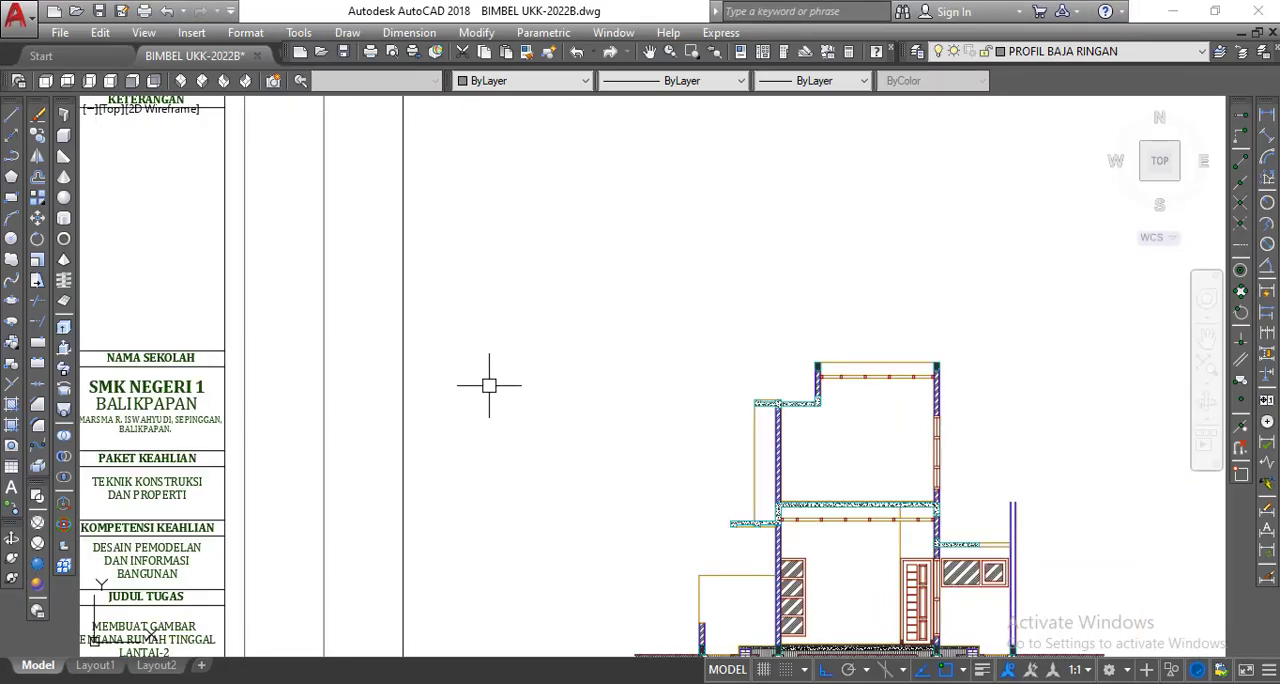
Draw a vertical line 3.3 long in the empty area above and beside the house section.
middle_click_drag(489, 386, 474, 461)
left_click(12, 118)
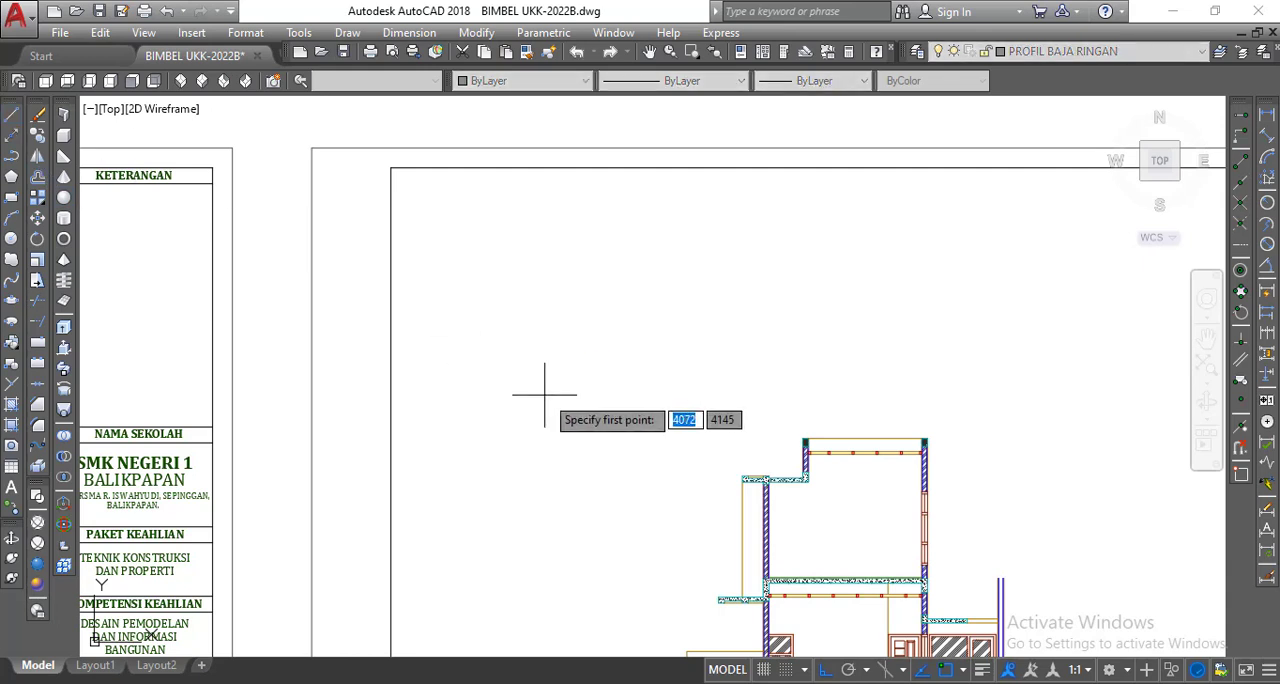
left_click(584, 381)
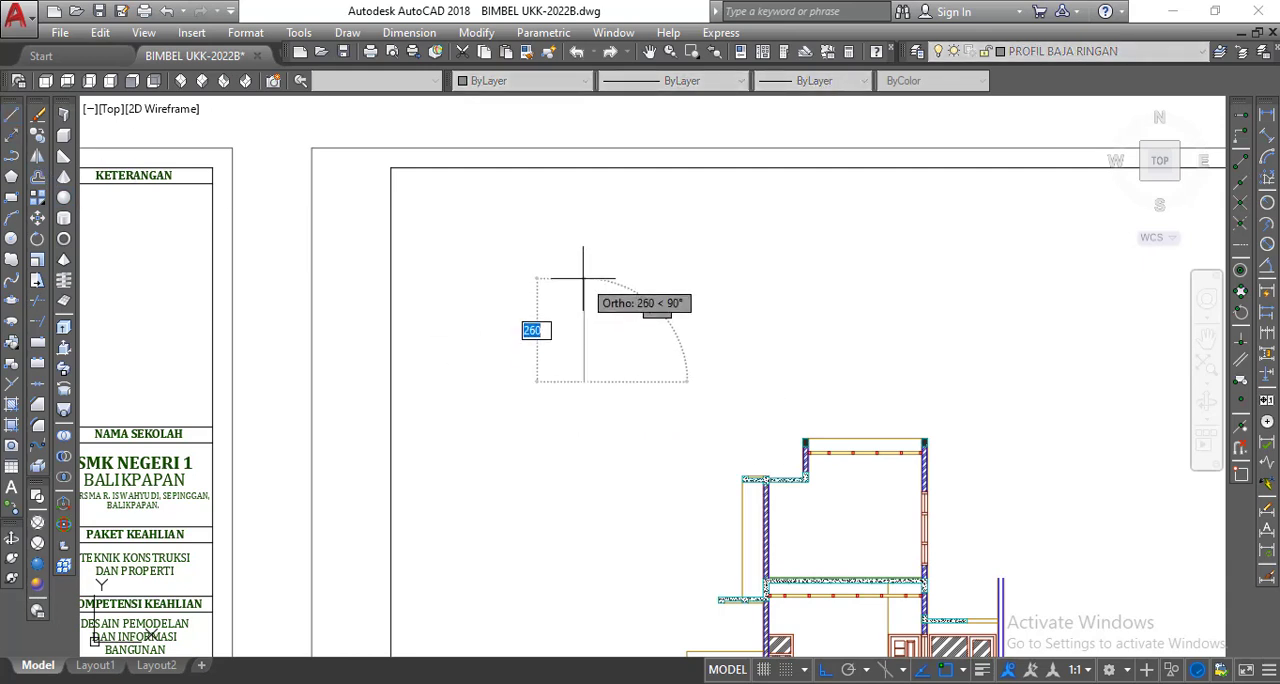
type("3")
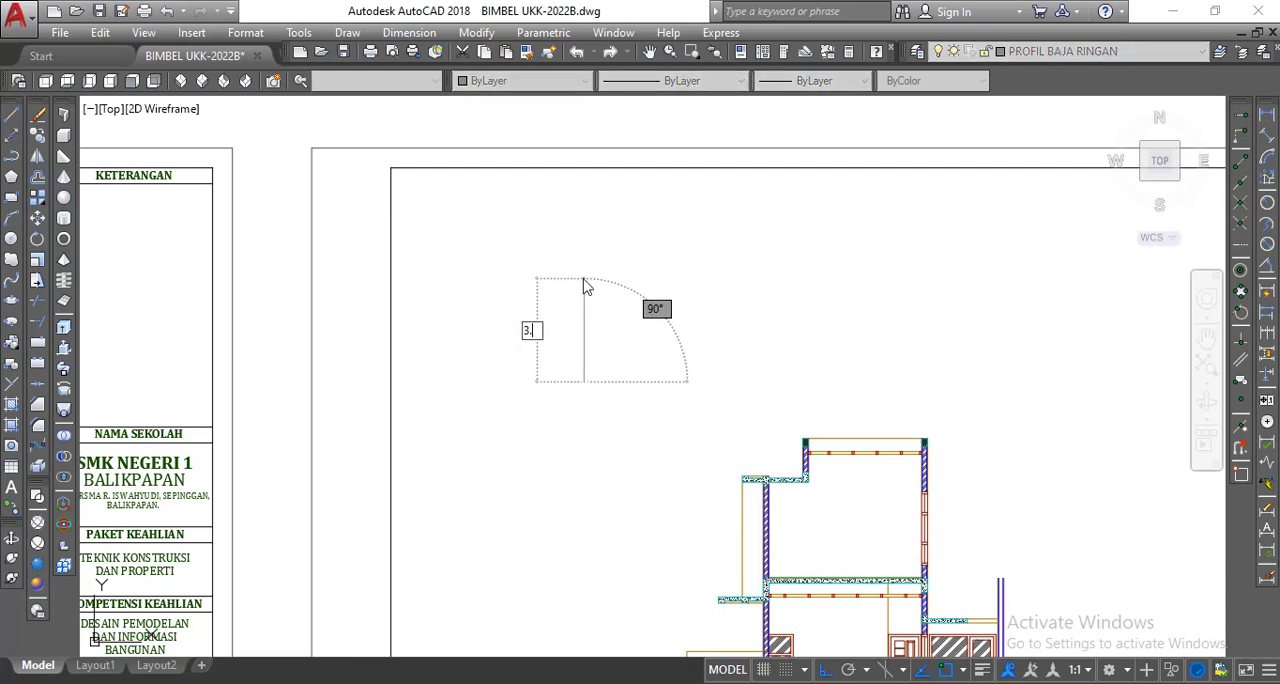
key("Return")
key("Return")
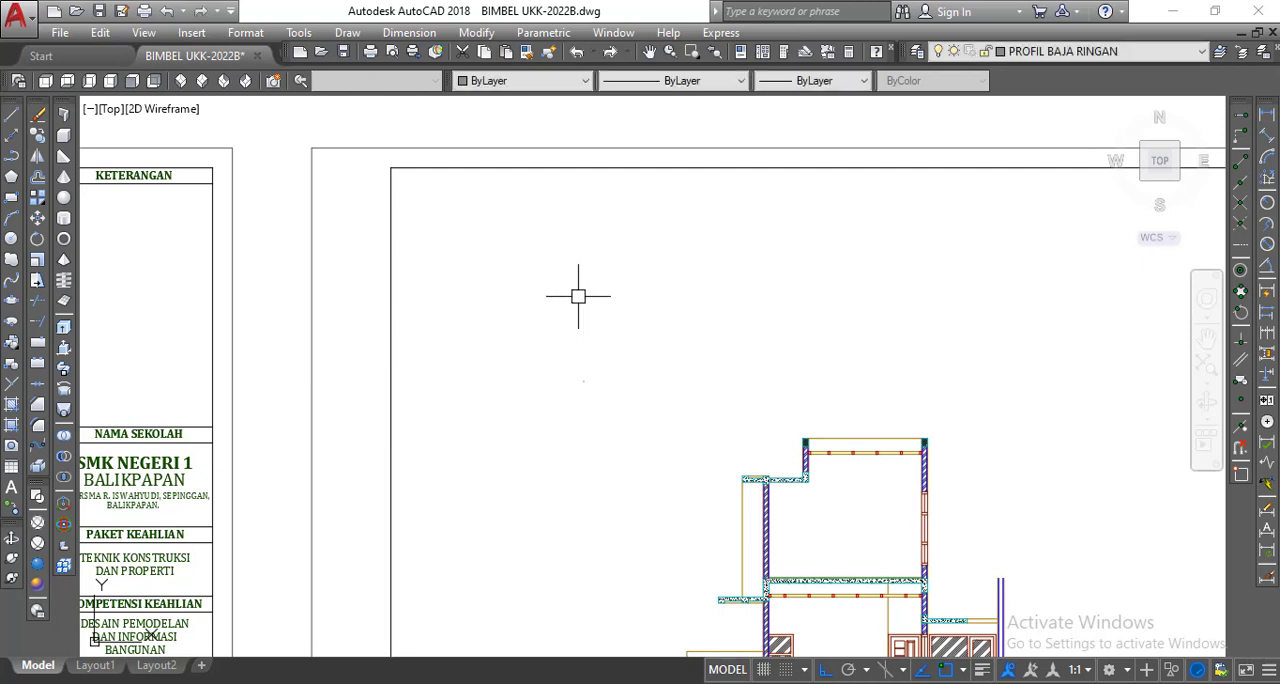
Place a linear dimension between the two ends of the new vertical line to check its length.
scroll(600, 392, "up", 5)
scroll(598, 393, "up", 2)
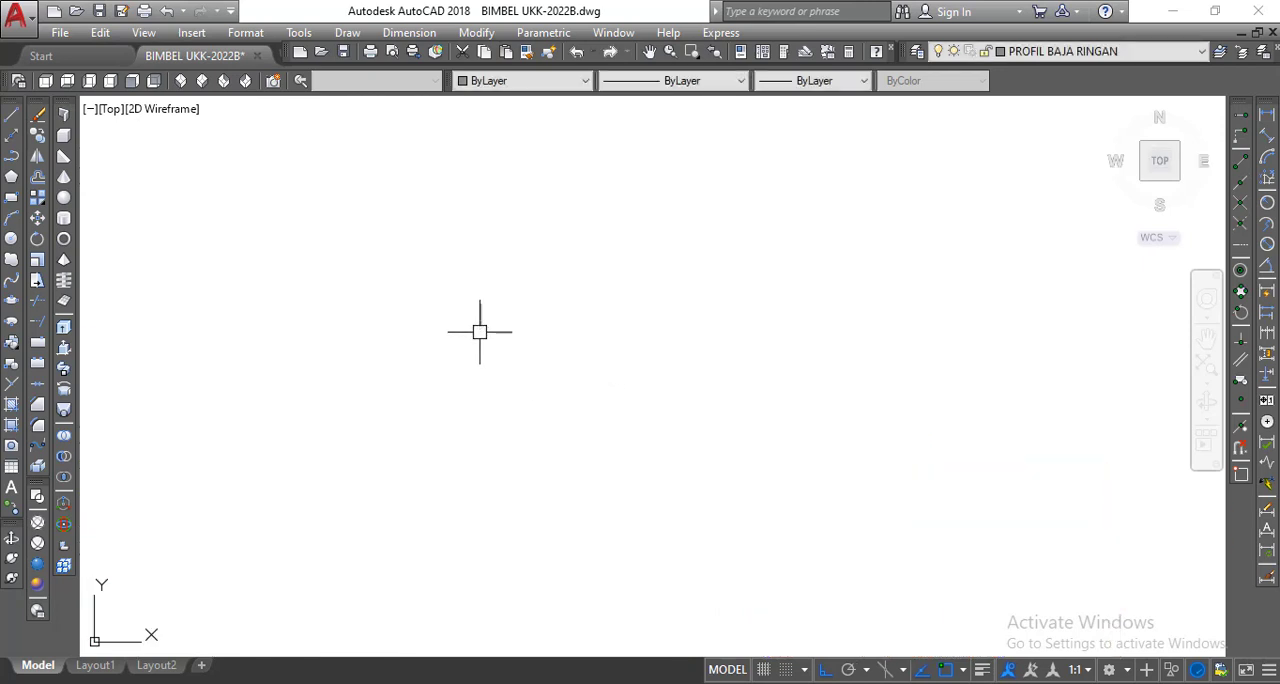
scroll(480, 331, "up", 7)
scroll(443, 293, "up", 4)
middle_click_drag(468, 304, 503, 332)
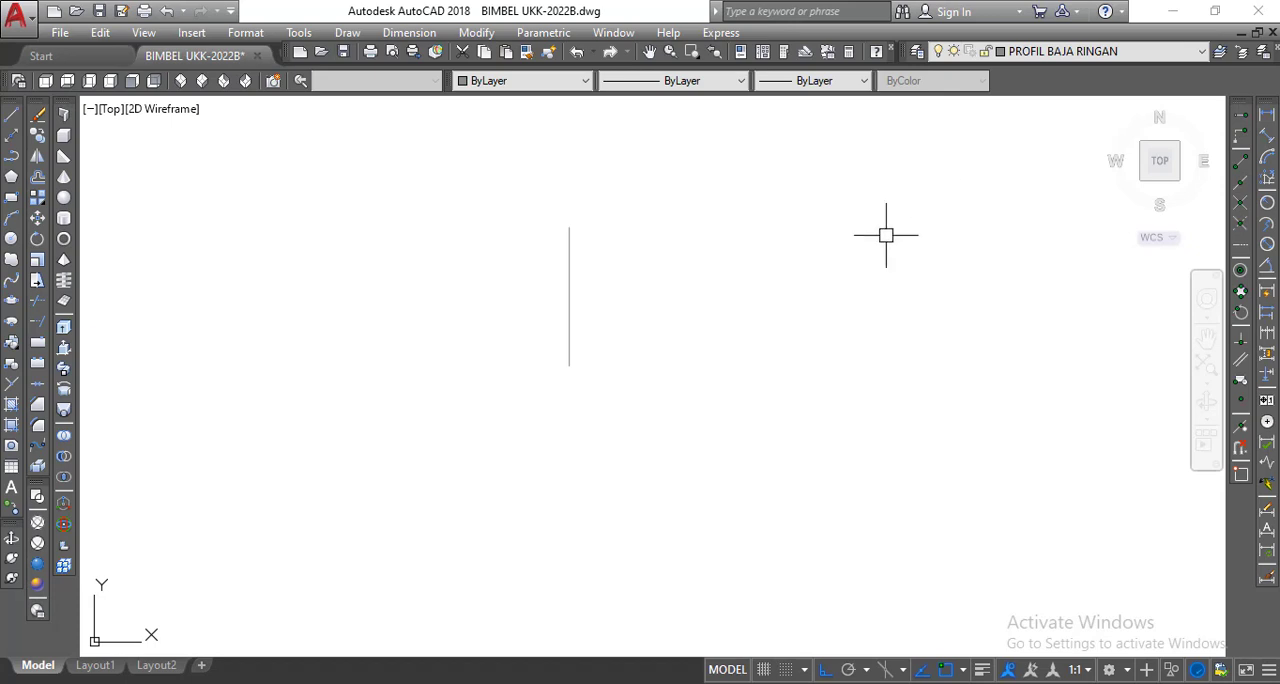
left_click(1267, 115)
left_click(570, 228)
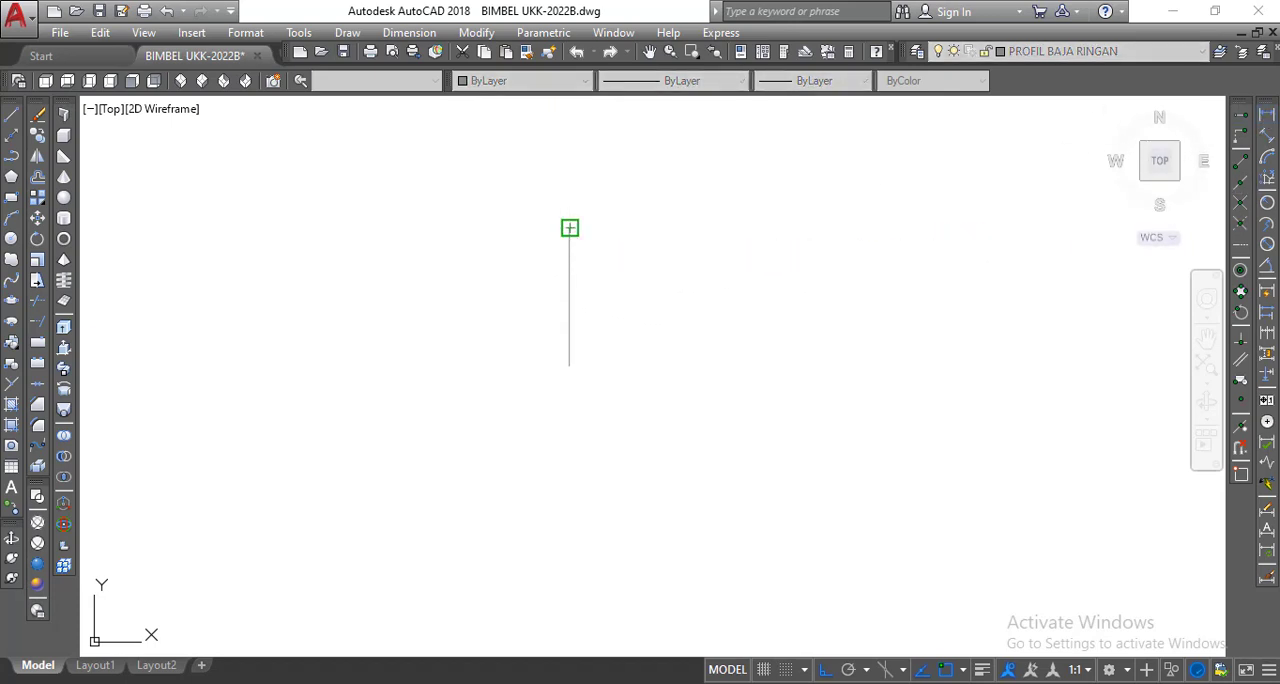
left_click(570, 366)
left_click(655, 359)
Set the vertical line's dimension to two-decimal precision (0.00), read the length, and delete the dimension.
scroll(651, 354, "down", 5)
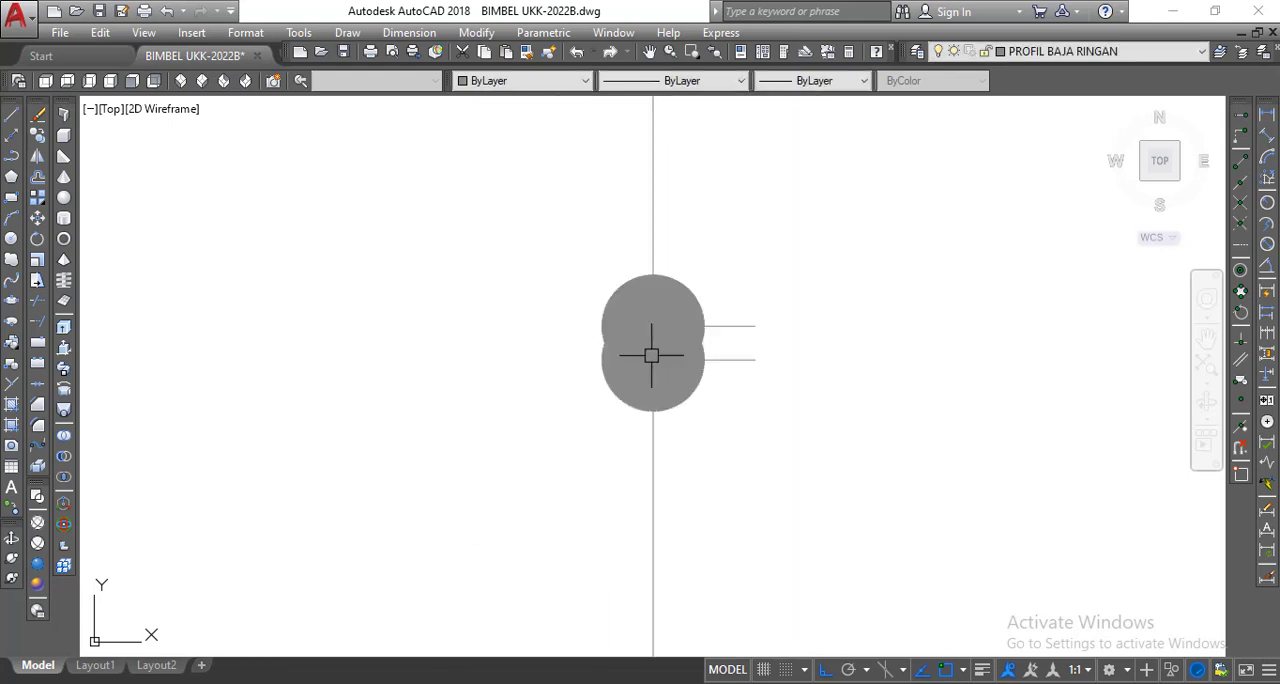
scroll(705, 353, "down", 2)
left_click(683, 386)
right_click(679, 391)
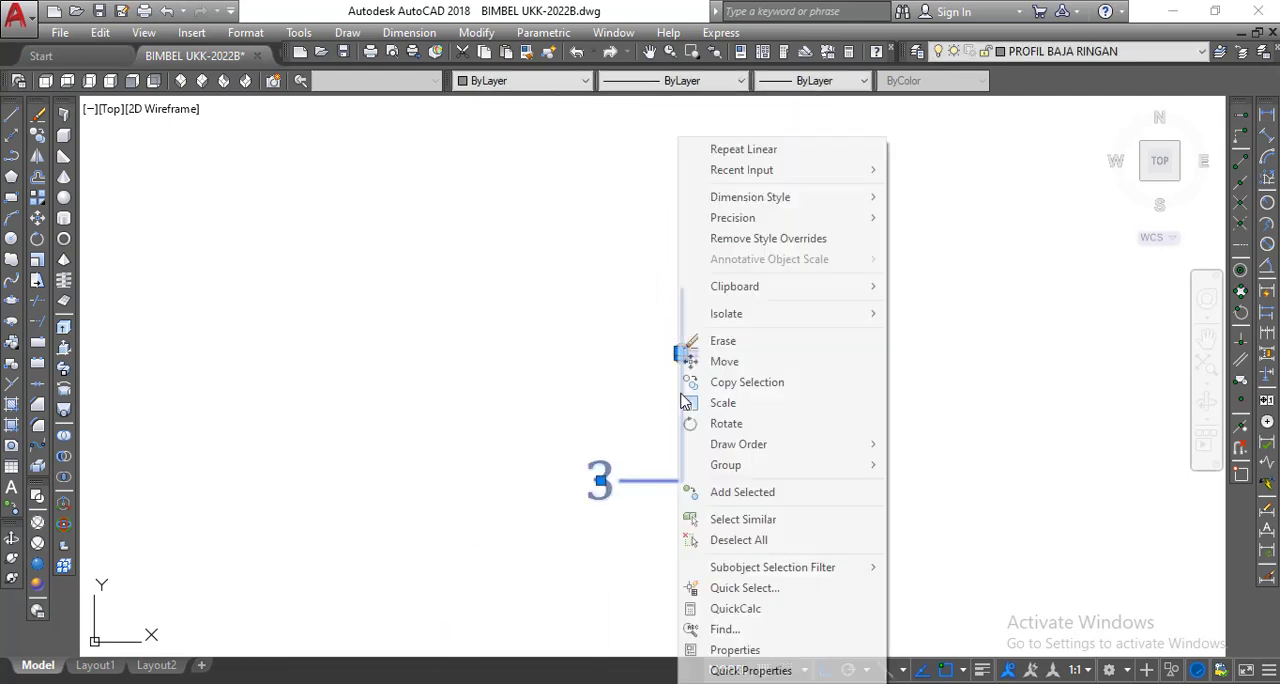
mouse_move(738, 218)
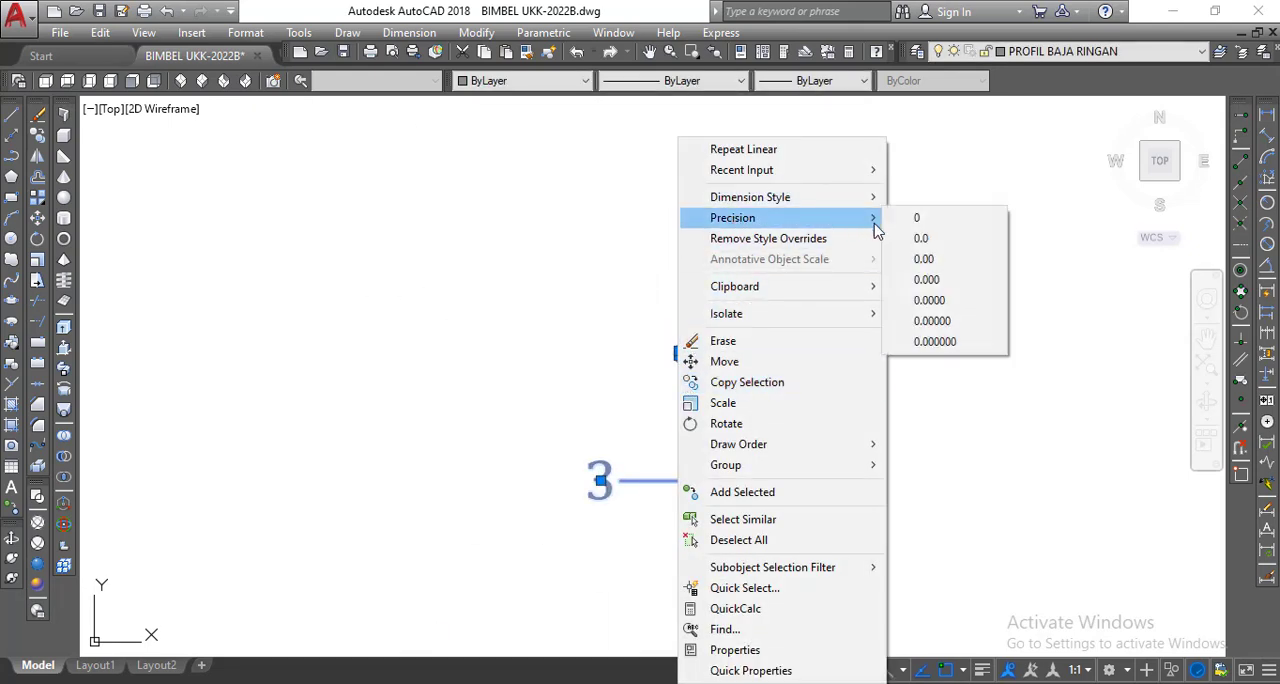
left_click(927, 262)
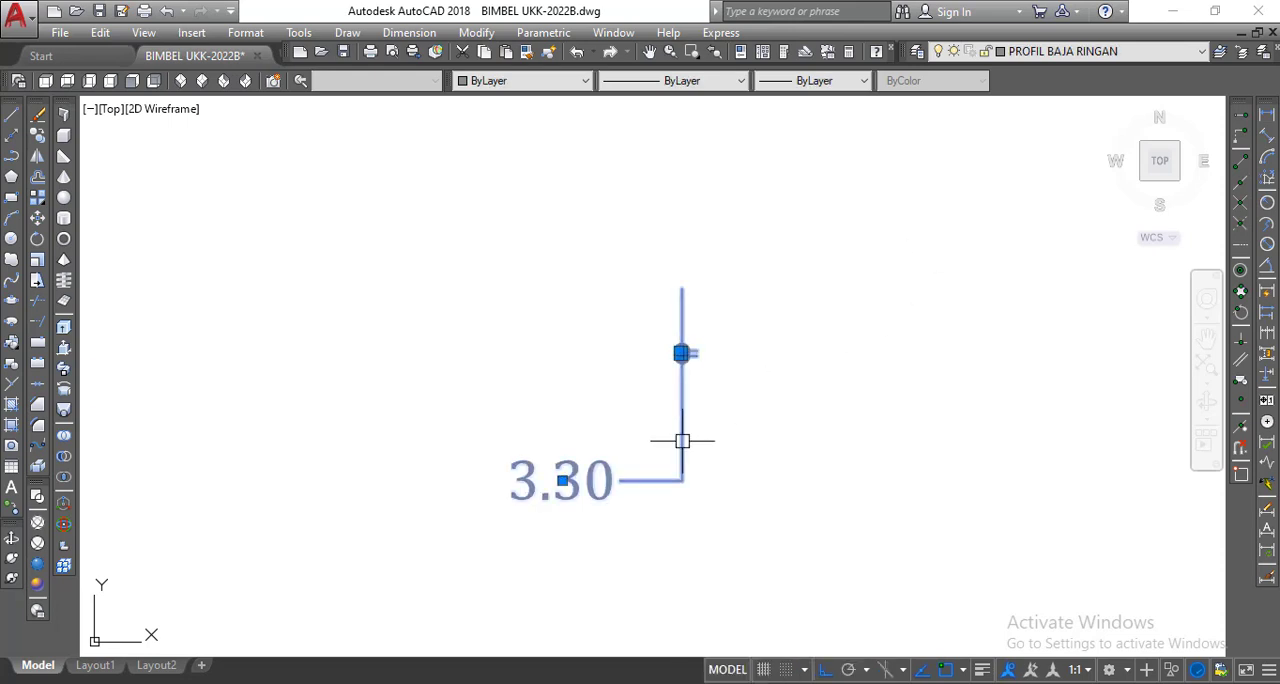
key("Delete")
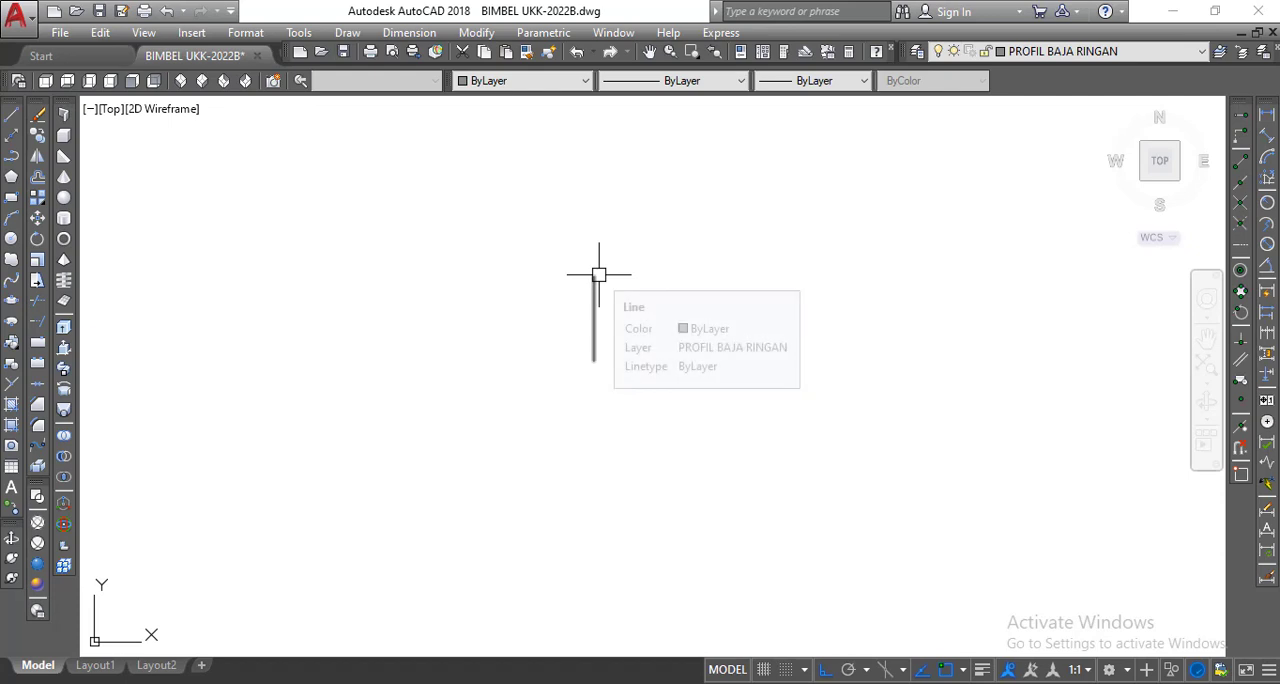
Draw a horizontal line 2 long to the left from the upper end of the vertical line.
left_click(12, 117)
left_click(594, 276)
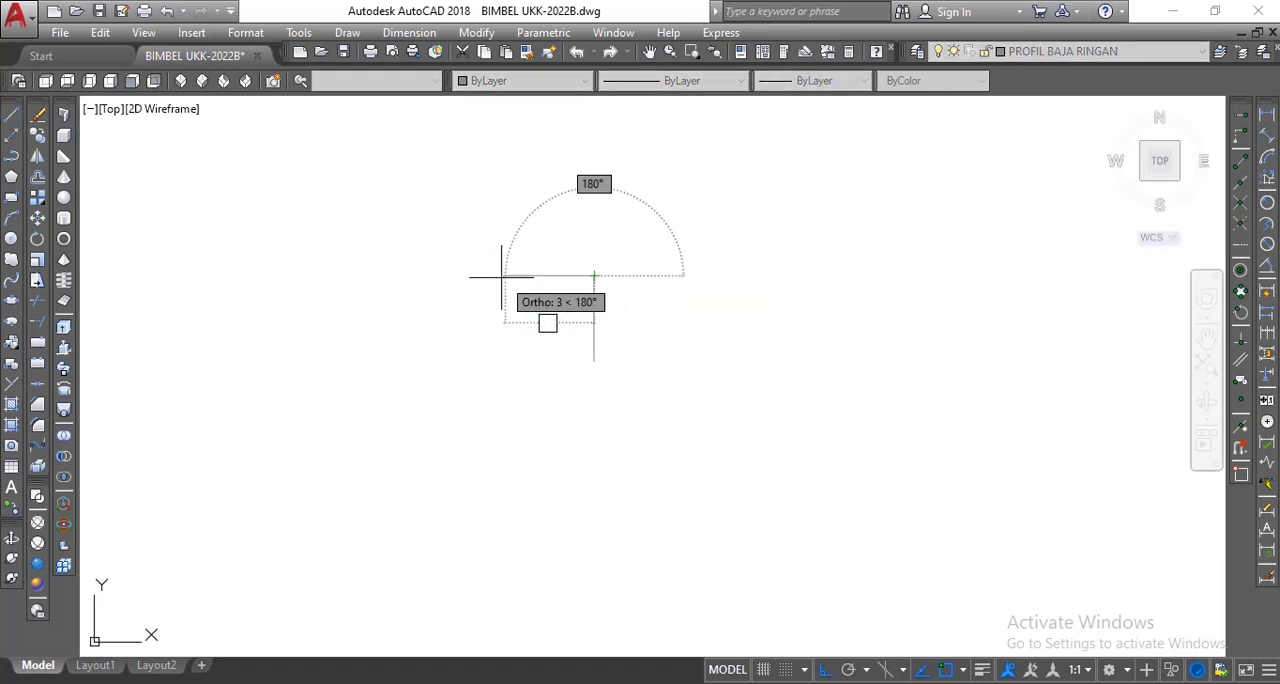
type("2")
key("Return")
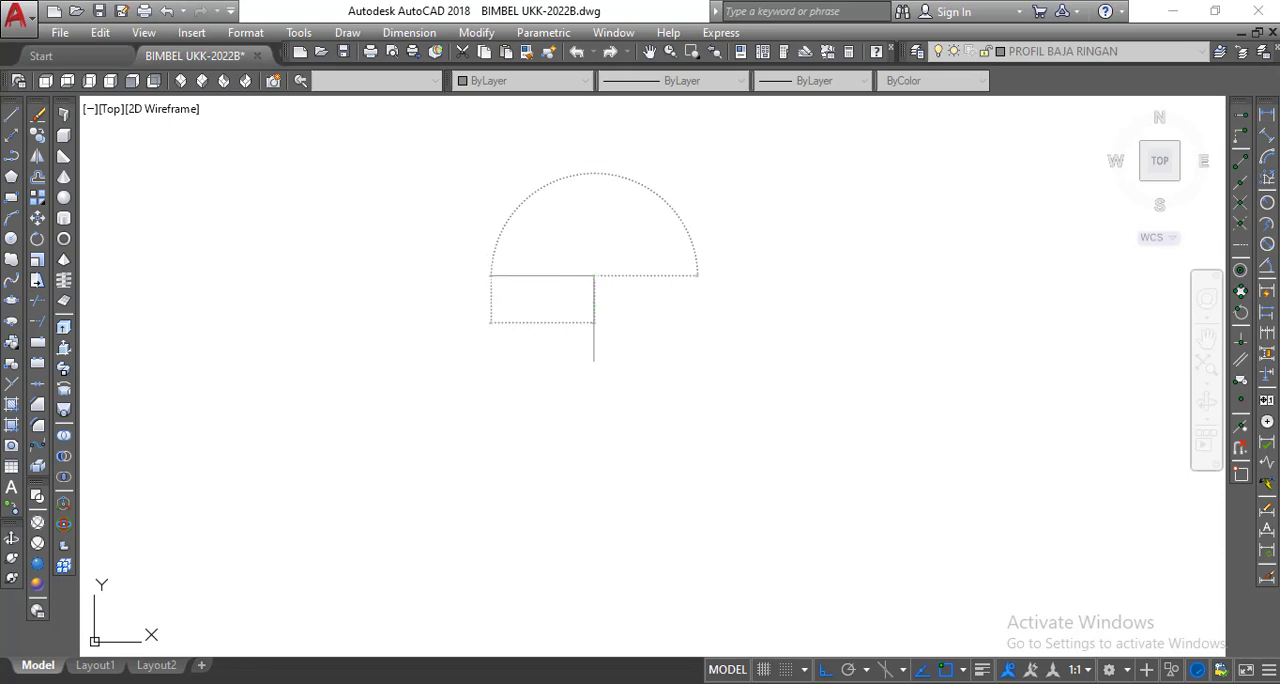
key("Return")
scroll(621, 322, "down", 2)
scroll(618, 321, "down", 2)
middle_click_drag(618, 321, 614, 303)
scroll(614, 303, "up", 4)
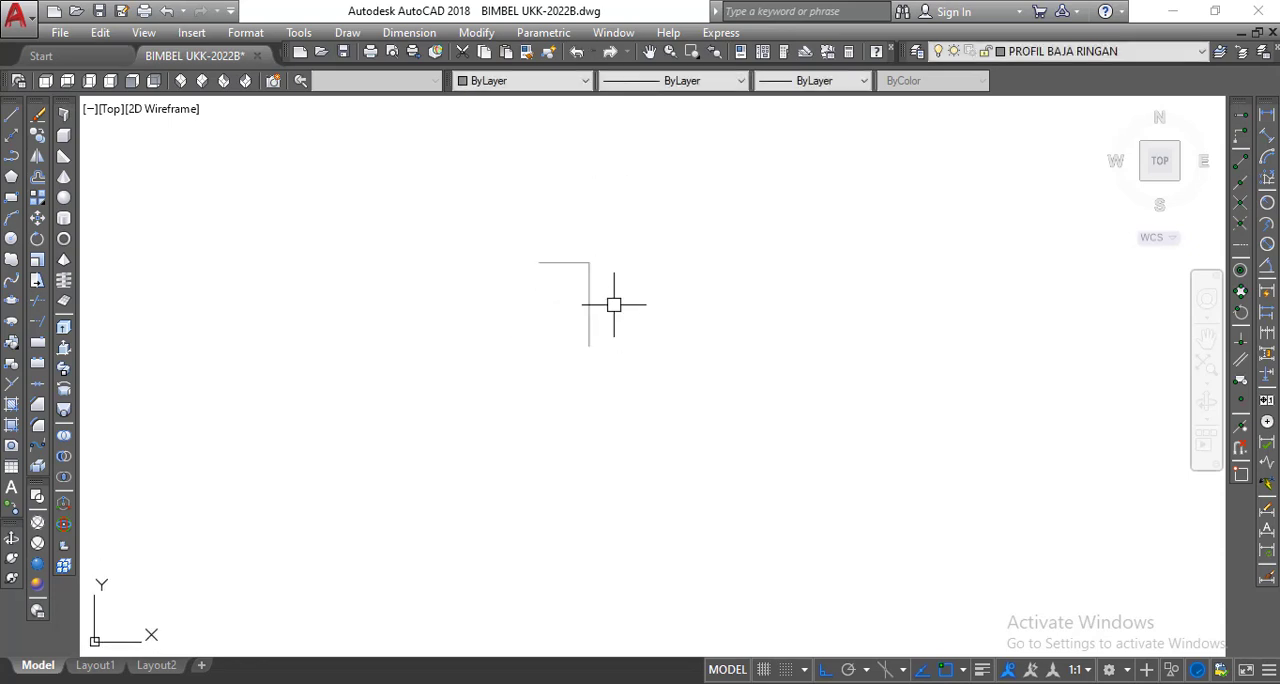
Check the flange in PROFIL BAJA RINGAN.pdf, return to AutoCAD, and draw a 1-long flange rightward from the vertical line's lower end with a short upward lip.
left_click(395, 683)
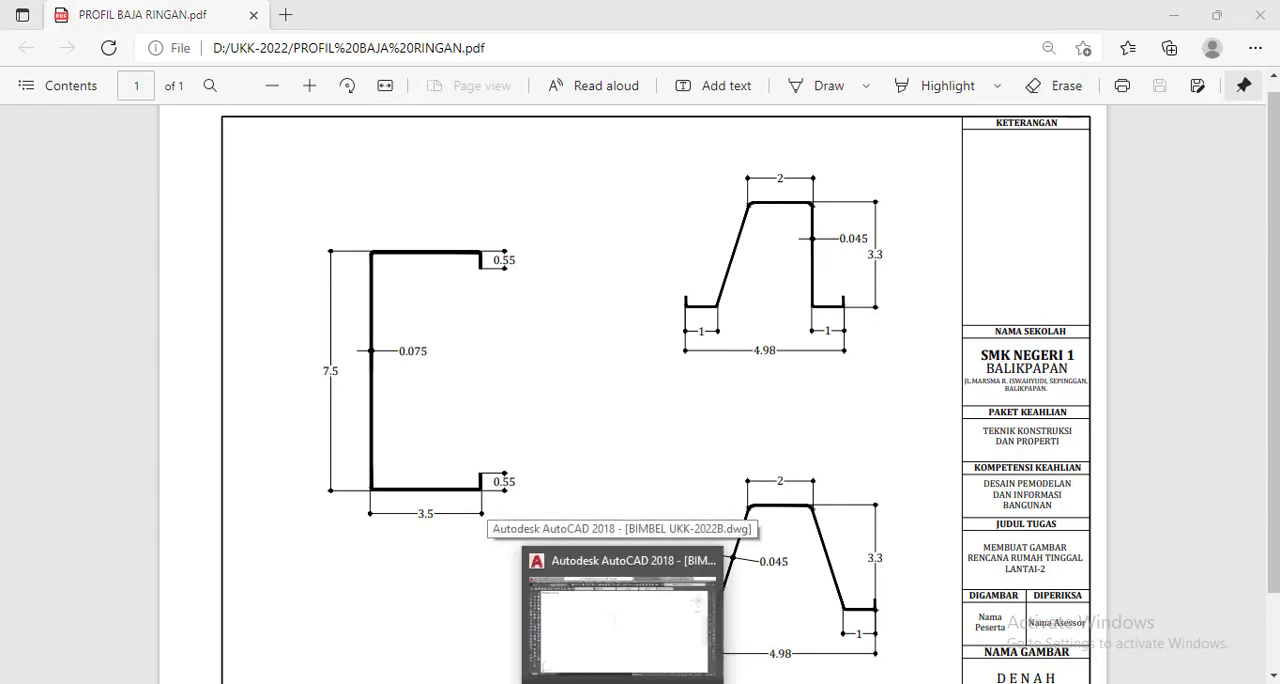
left_click(650, 615)
left_click(12, 117)
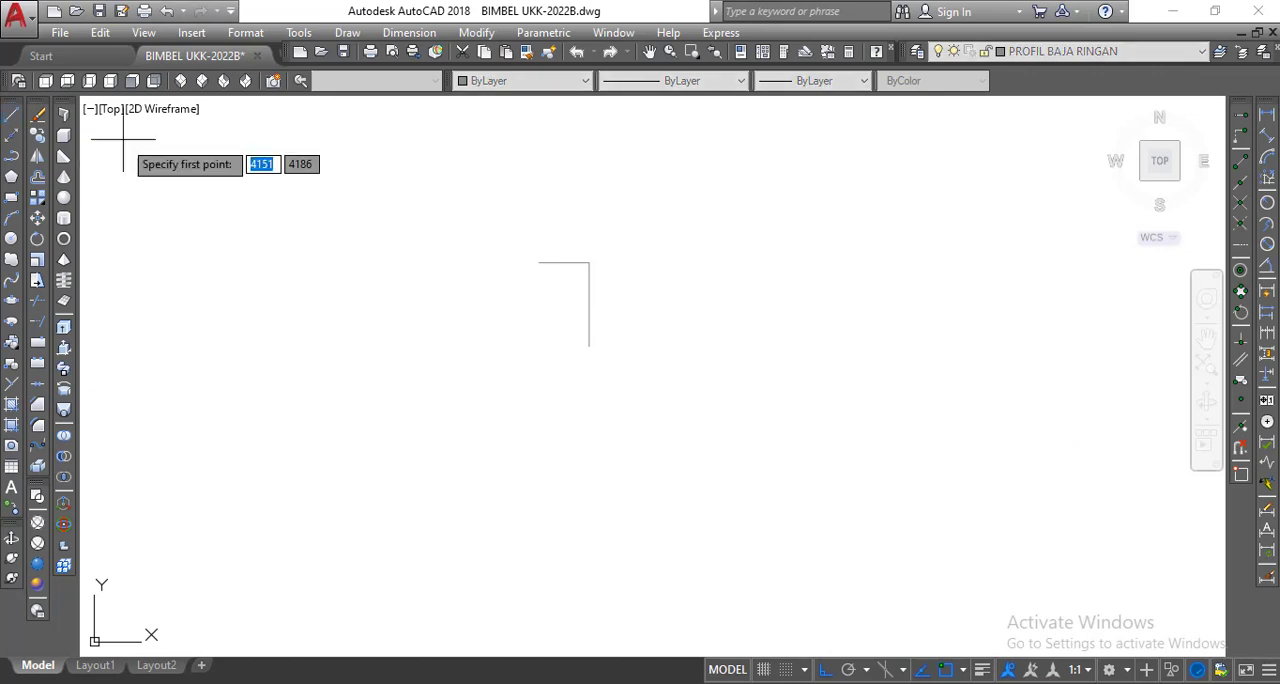
left_click(589, 346)
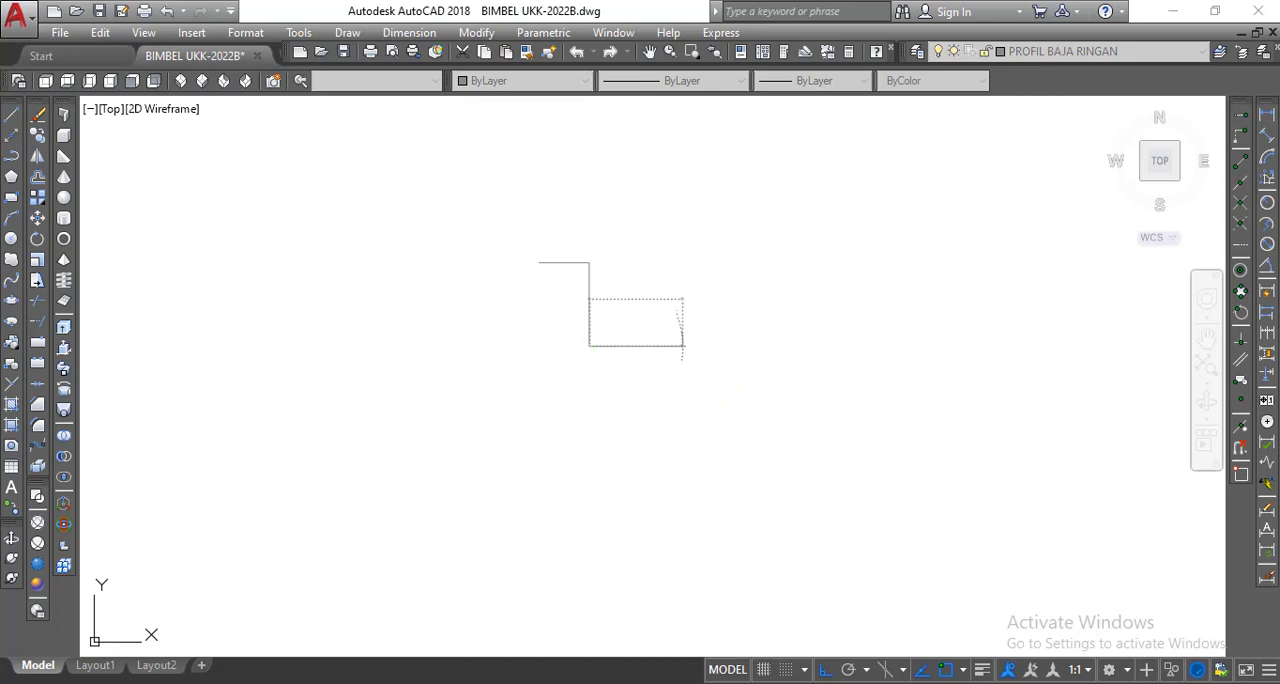
type("1")
key("Return")
type("0")
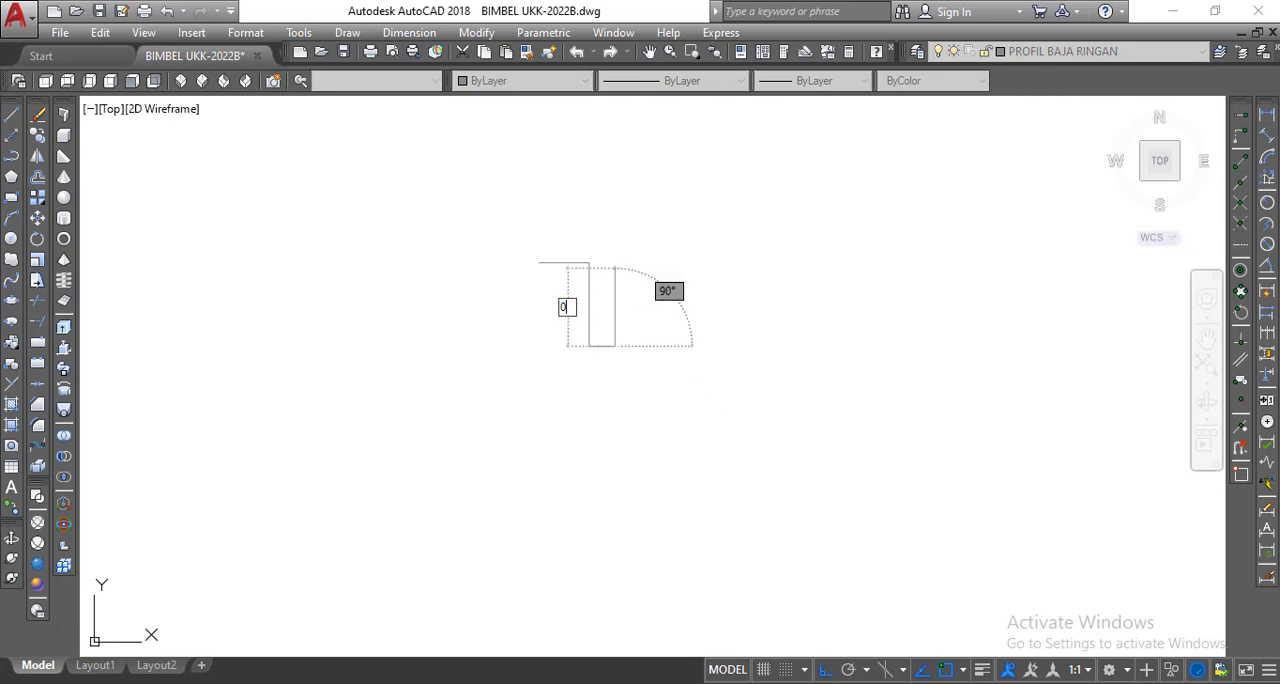
key("Return")
key("Return")
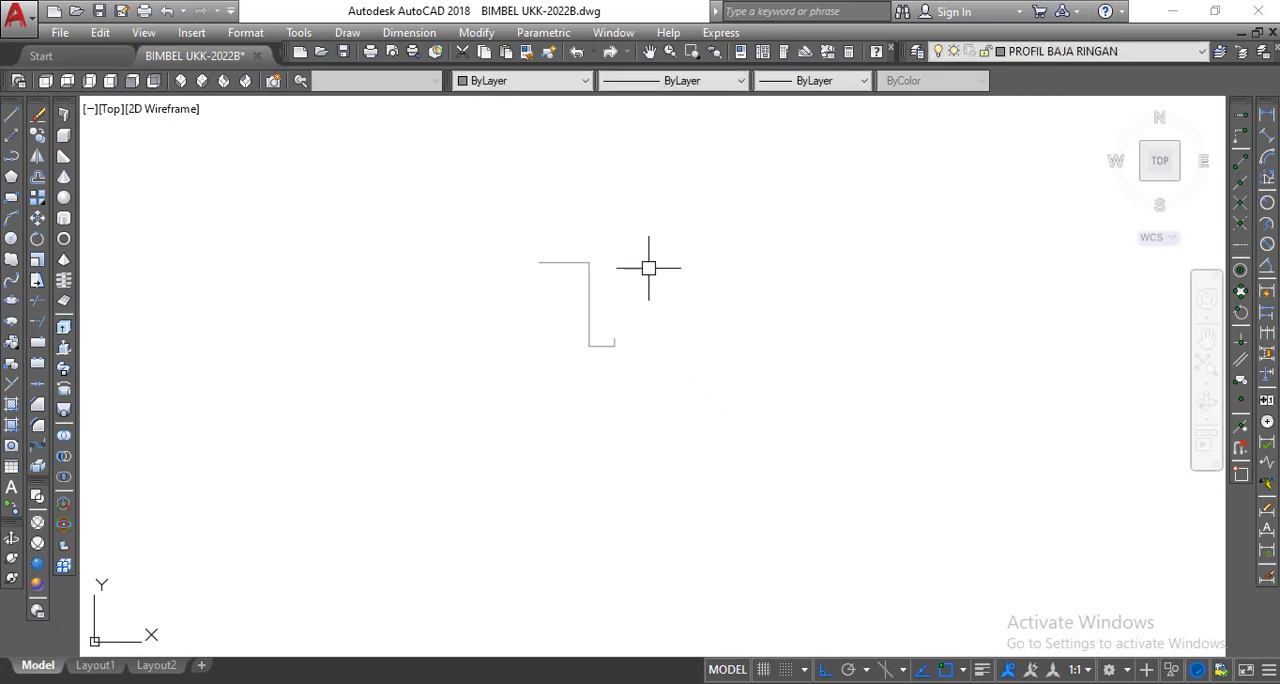
scroll(603, 343, "up", 4)
scroll(612, 384, "down", 2)
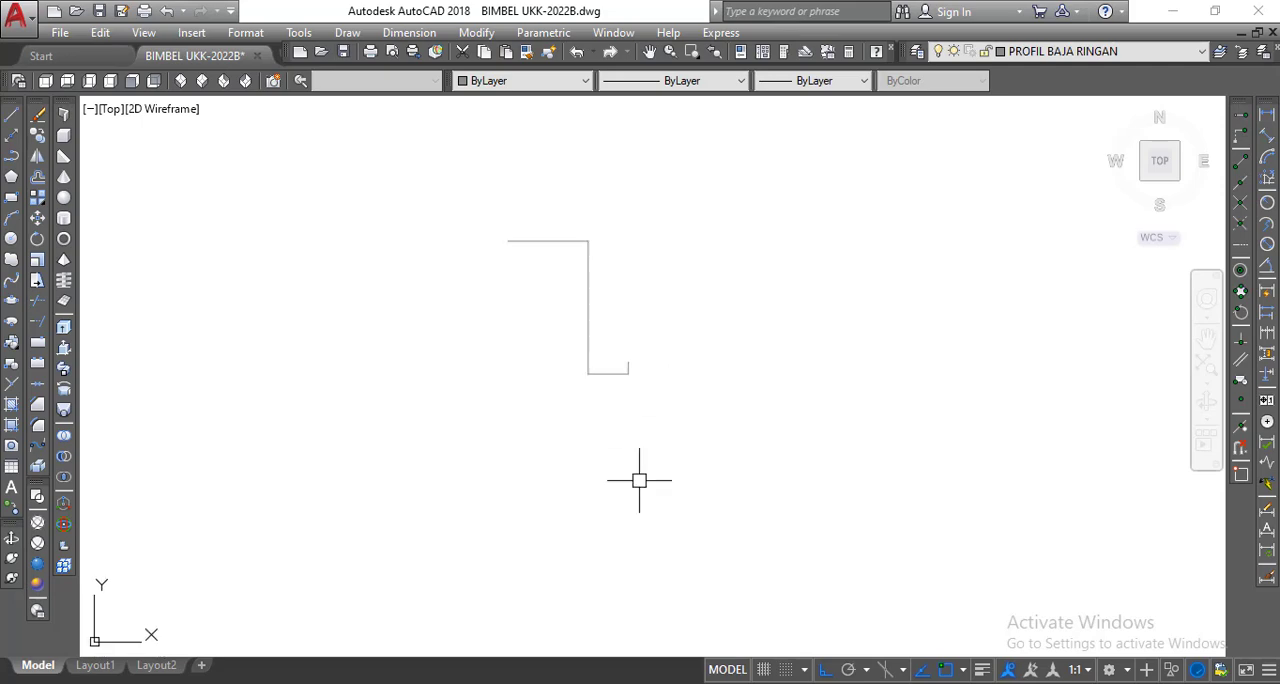
Check the overall width in PROFIL BAJA RINGAN.pdf, return to AutoCAD, and draw a 2.98 base line leftward from the vertical line's lower end.
left_click(655, 682)
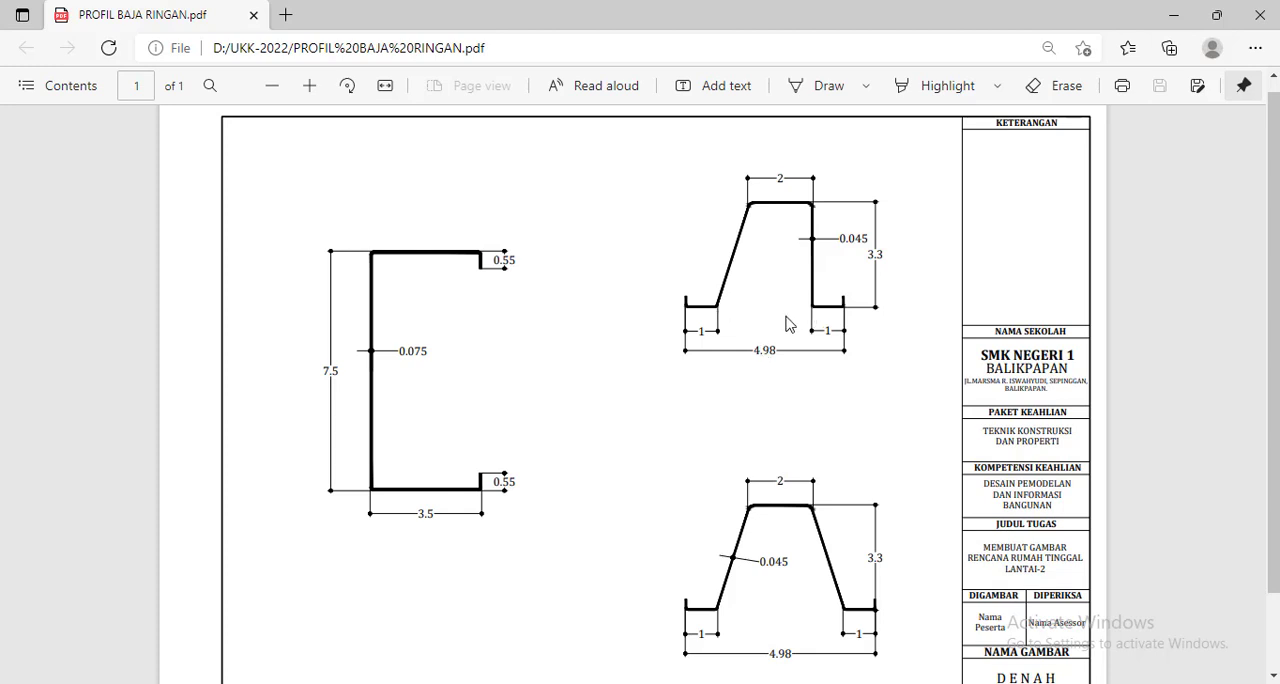
key("alt+Tab")
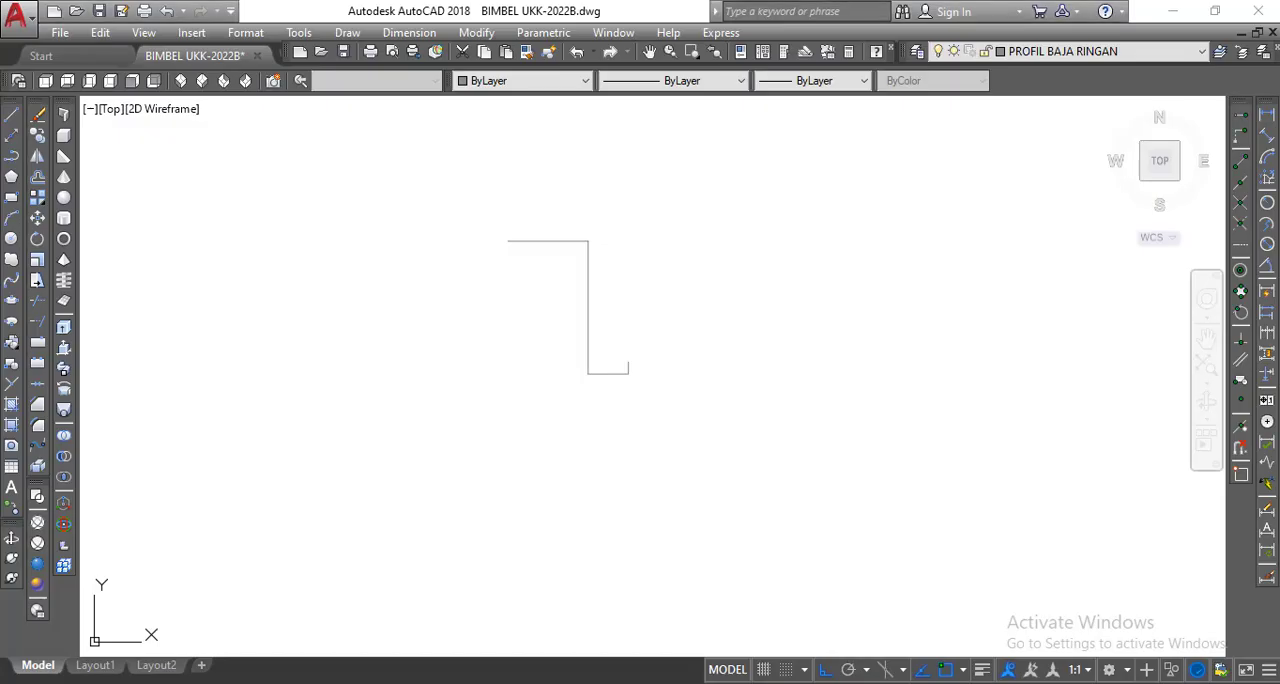
left_click(14, 117)
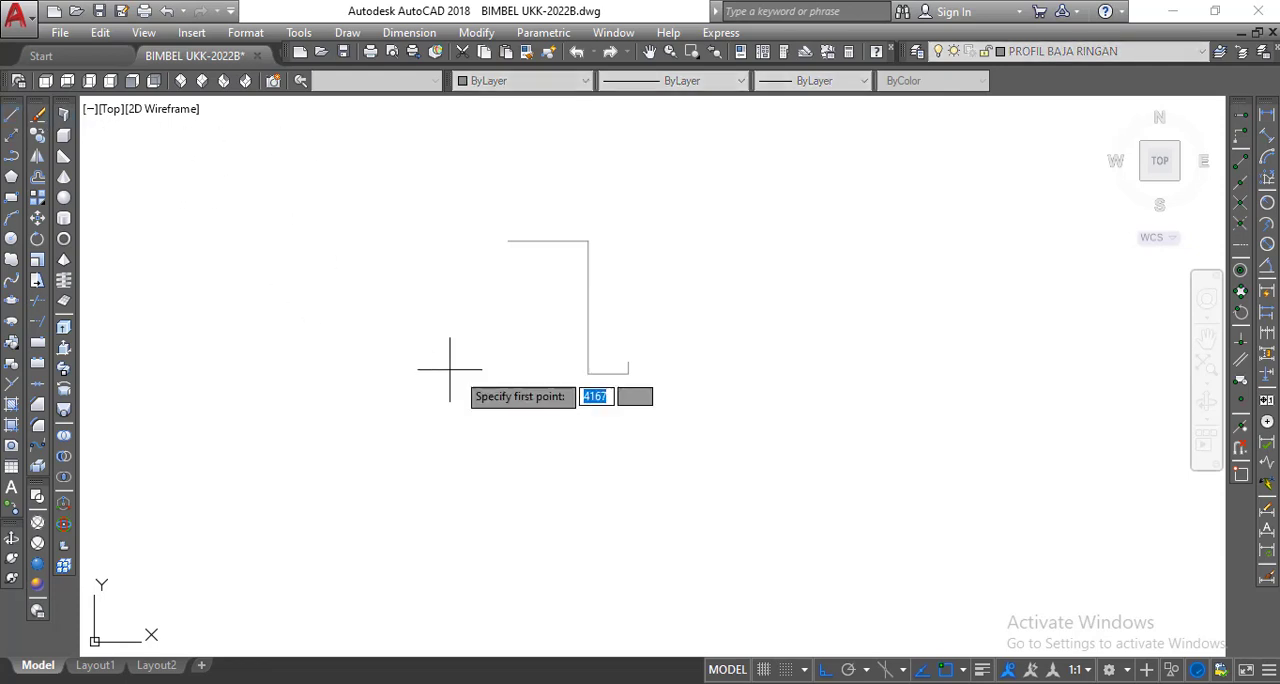
left_click(588, 373)
type("2")
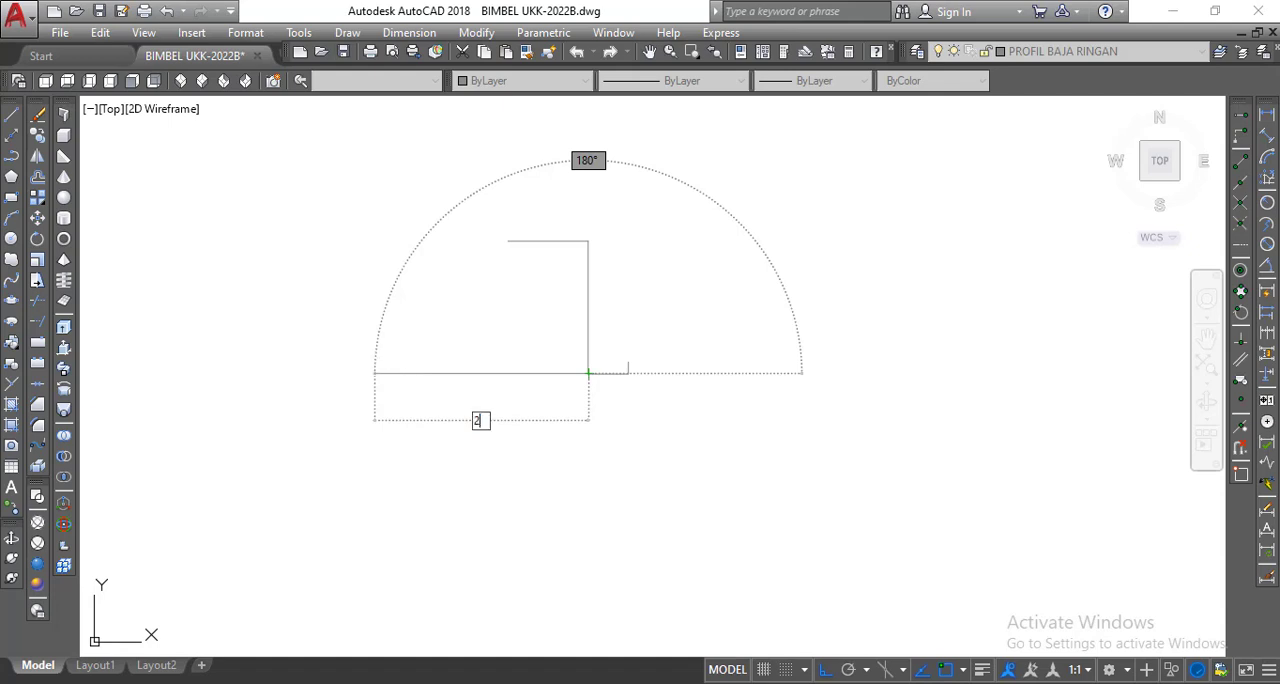
type(".98")
key("Return")
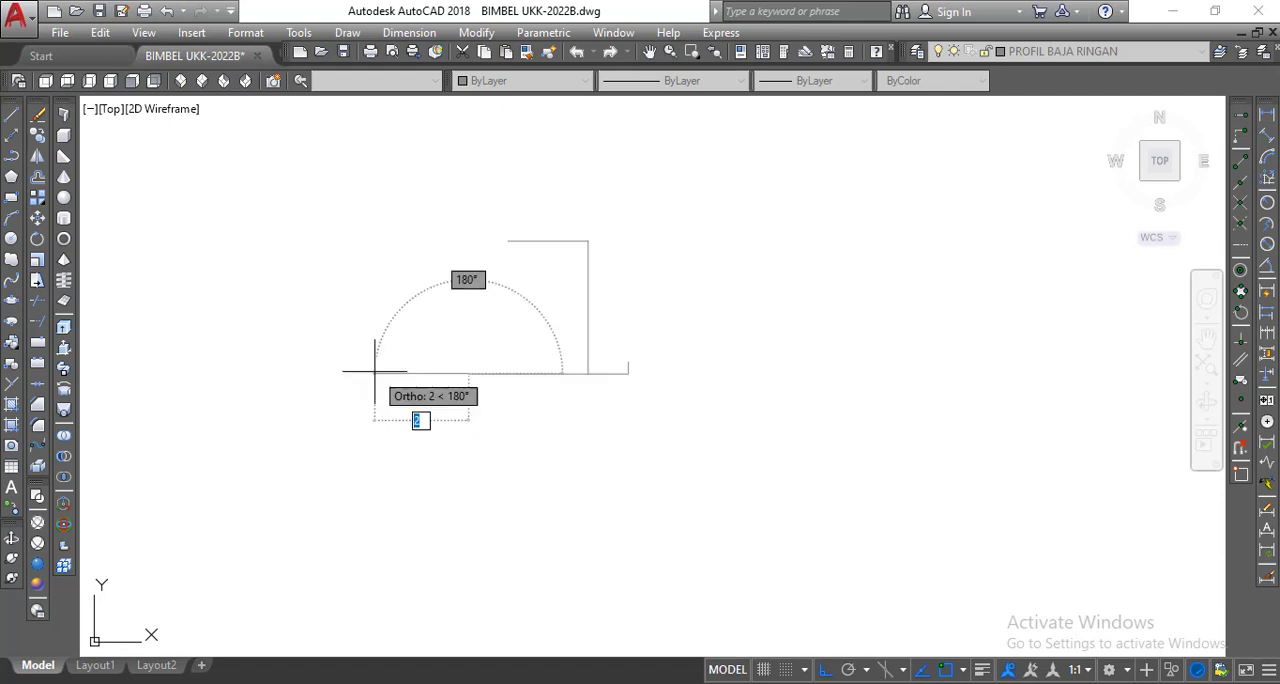
key("Return")
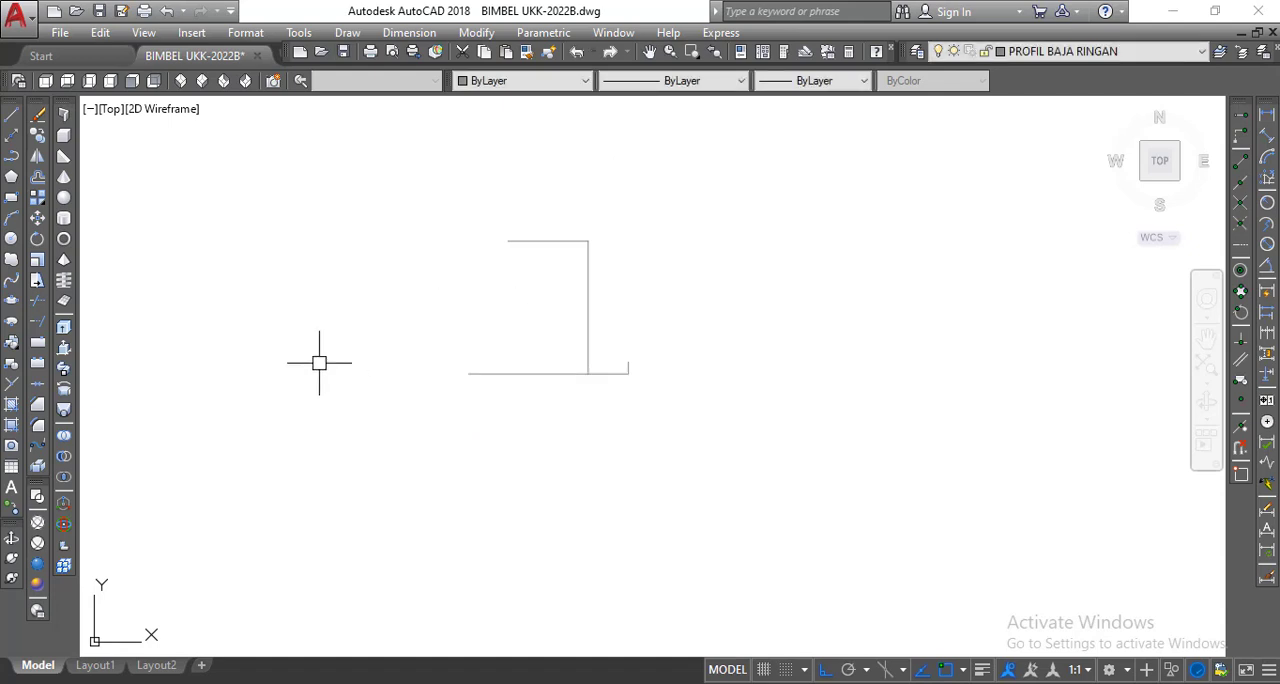
Draw the sloped side from the left end of the top line to the left end of the base line.
left_click(11, 116)
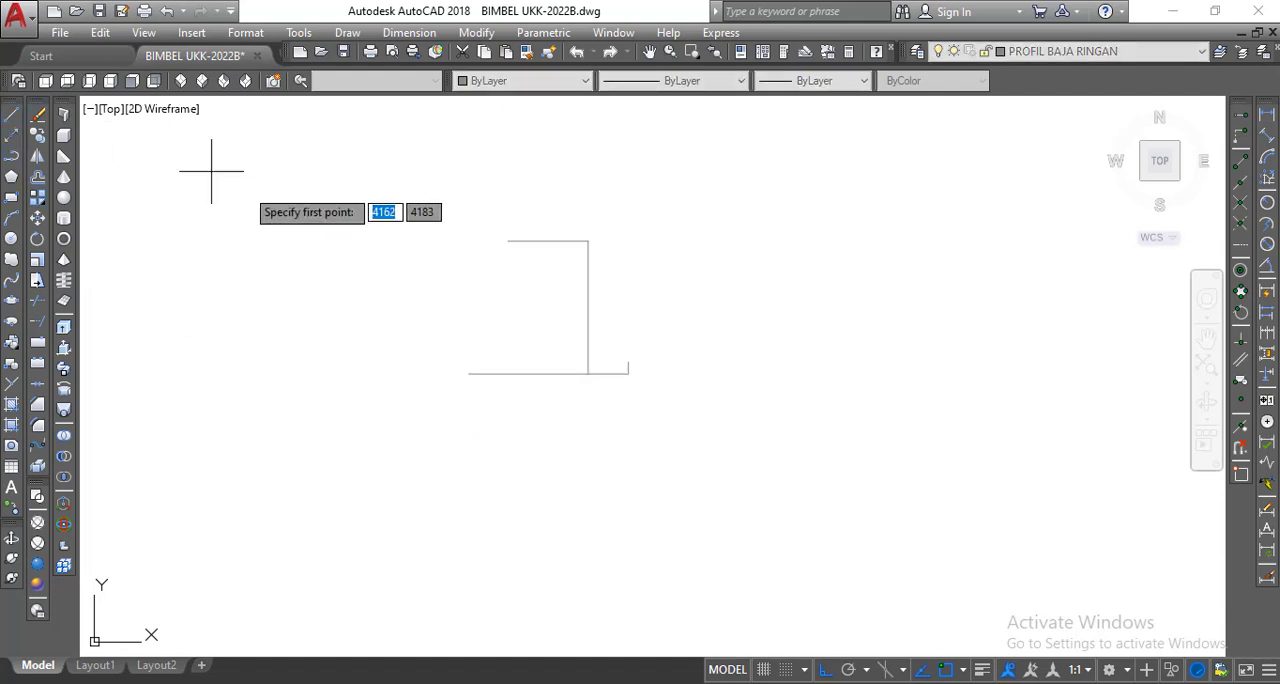
left_click(508, 240)
left_click(469, 372)
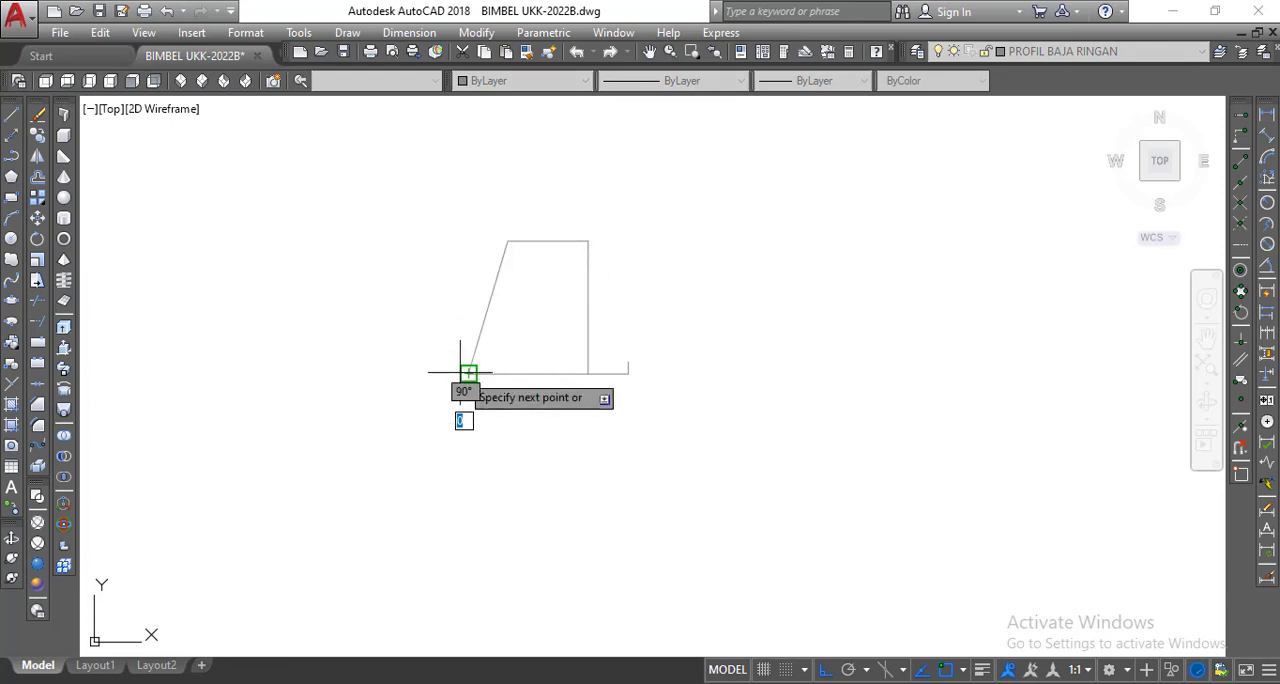
right_click(469, 372)
left_click(490, 383)
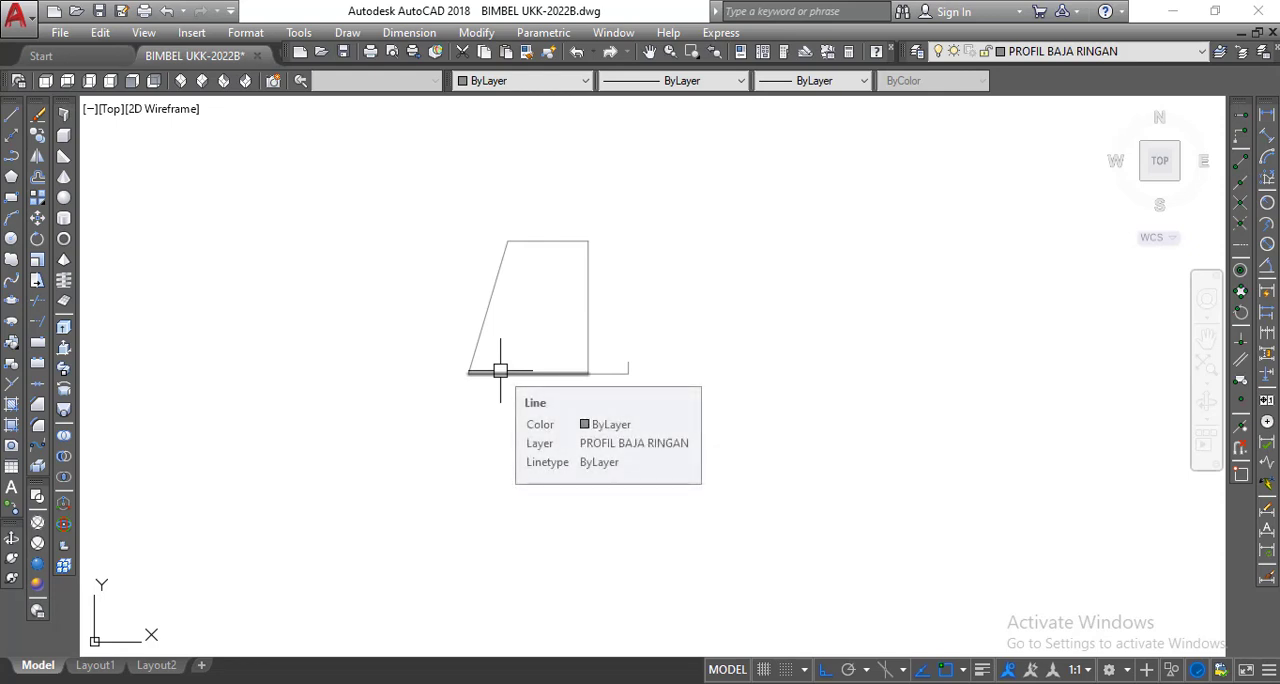
Mirror the right flange and lip about the vertical axis through the base line's midpoint, keeping the originals, and delete the base line.
middle_click_drag(585, 401, 726, 393)
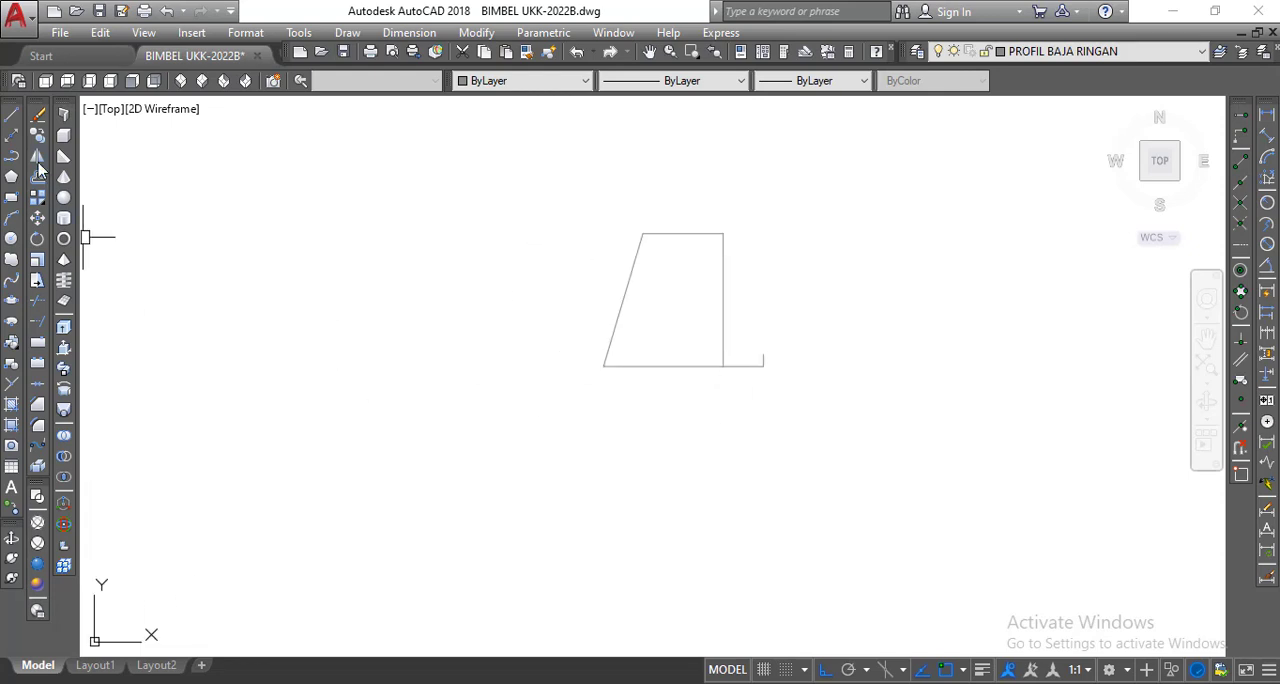
left_click(38, 172)
left_click(791, 386)
left_click(750, 325)
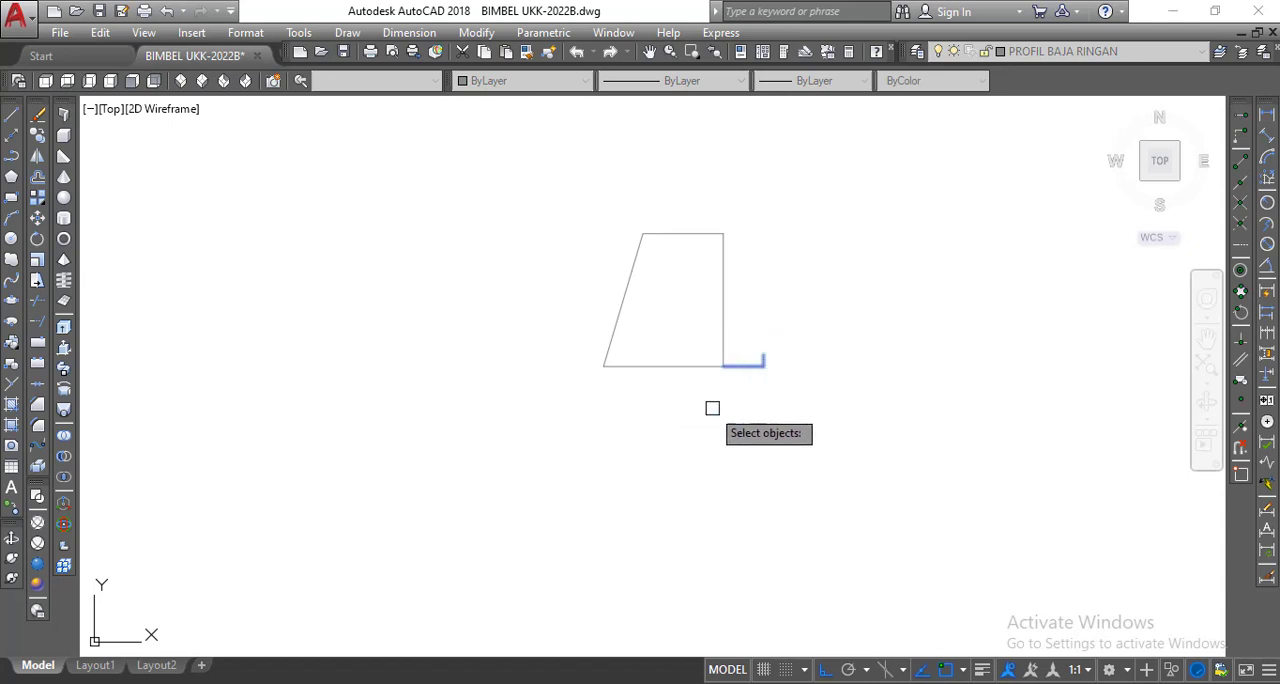
key("Return")
left_click(663, 366)
left_click(667, 432)
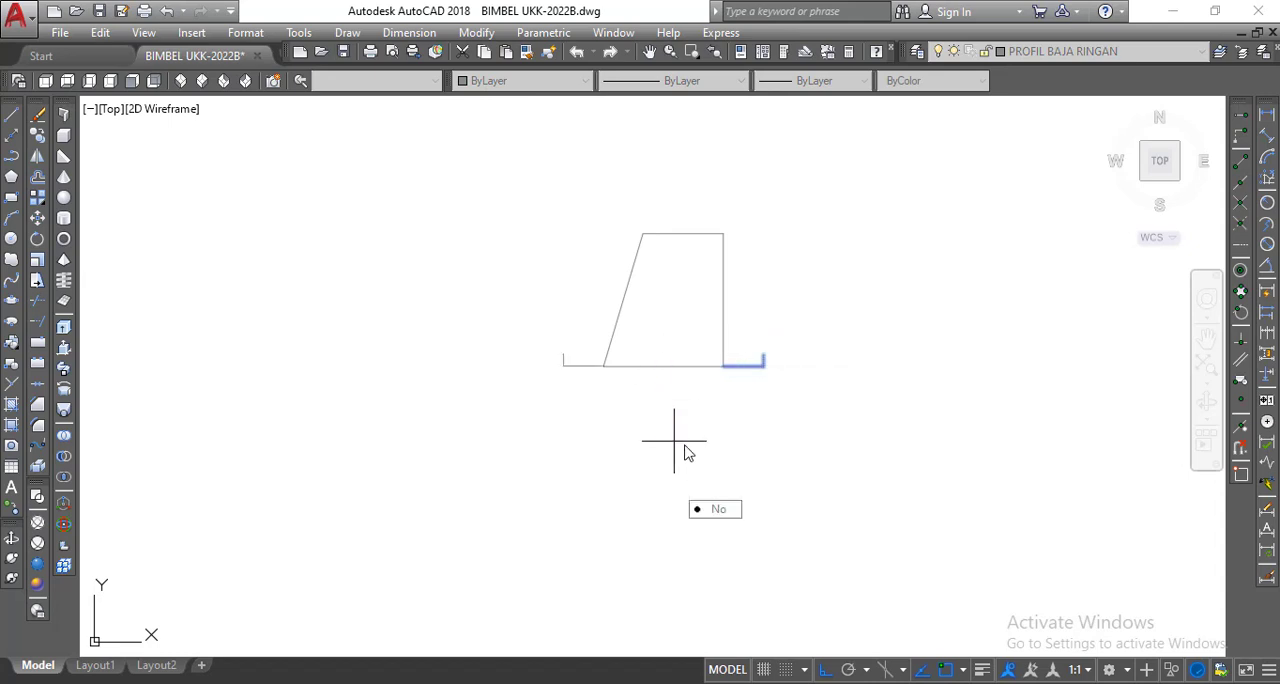
right_click(686, 453)
left_click(702, 452)
left_click(665, 366)
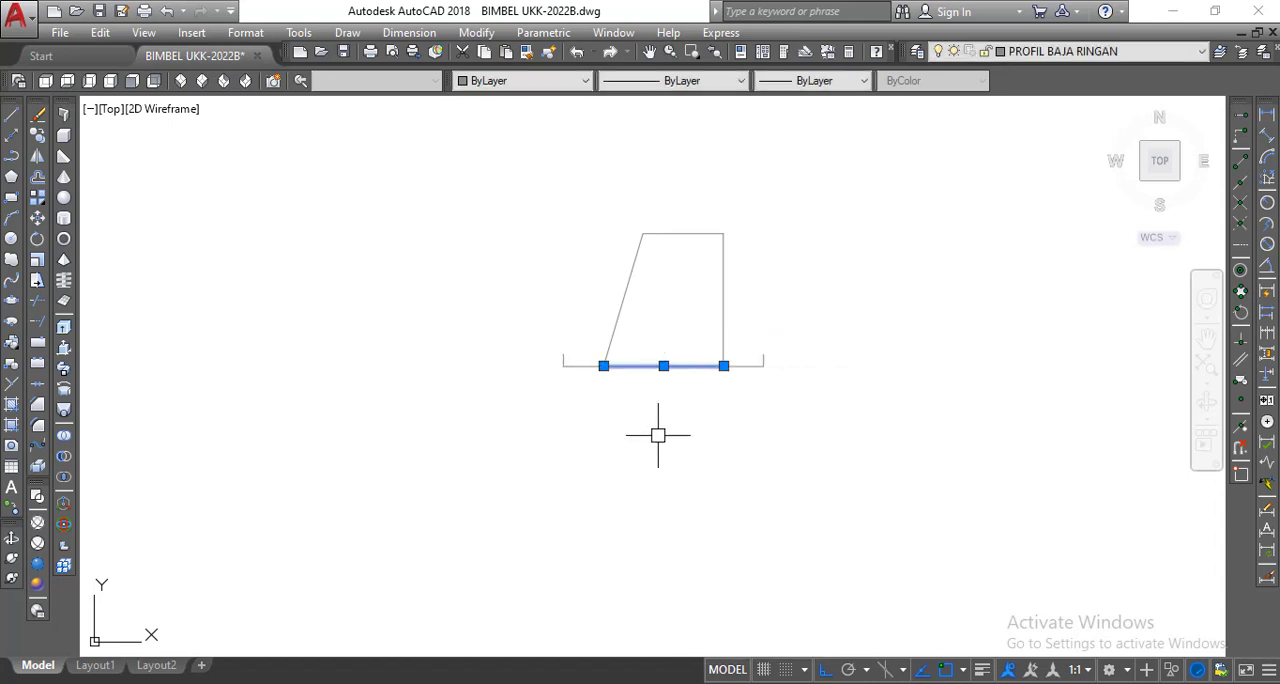
key("Delete")
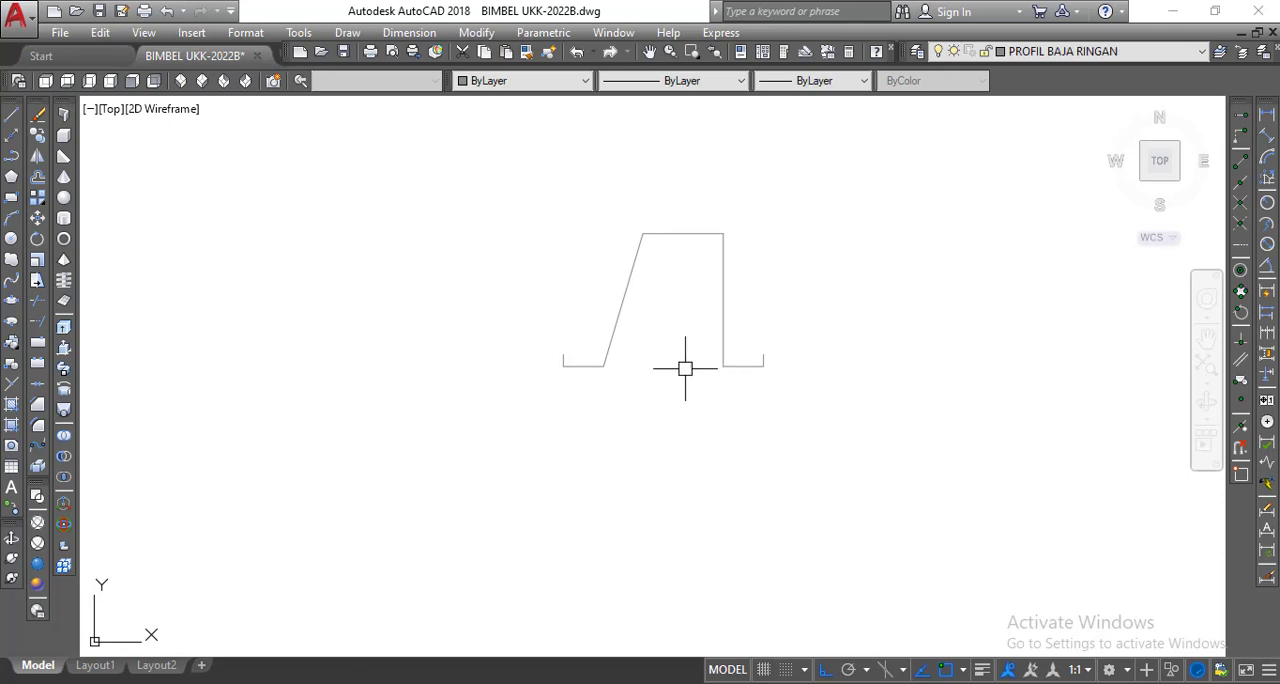
Check the thickness in PROFIL BAJA RINGAN.pdf, return to AutoCAD, and offset the sloped side, top line and vertical side inward by 0.045.
key("alt+Tab")
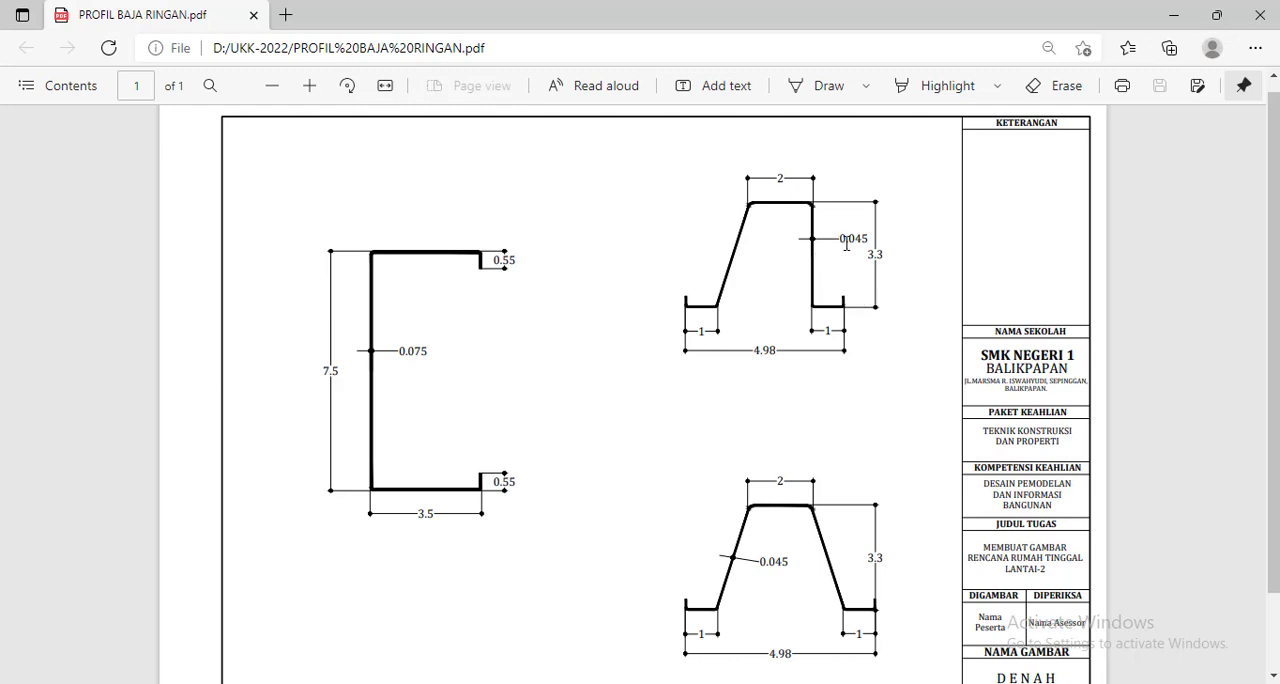
left_click(626, 683)
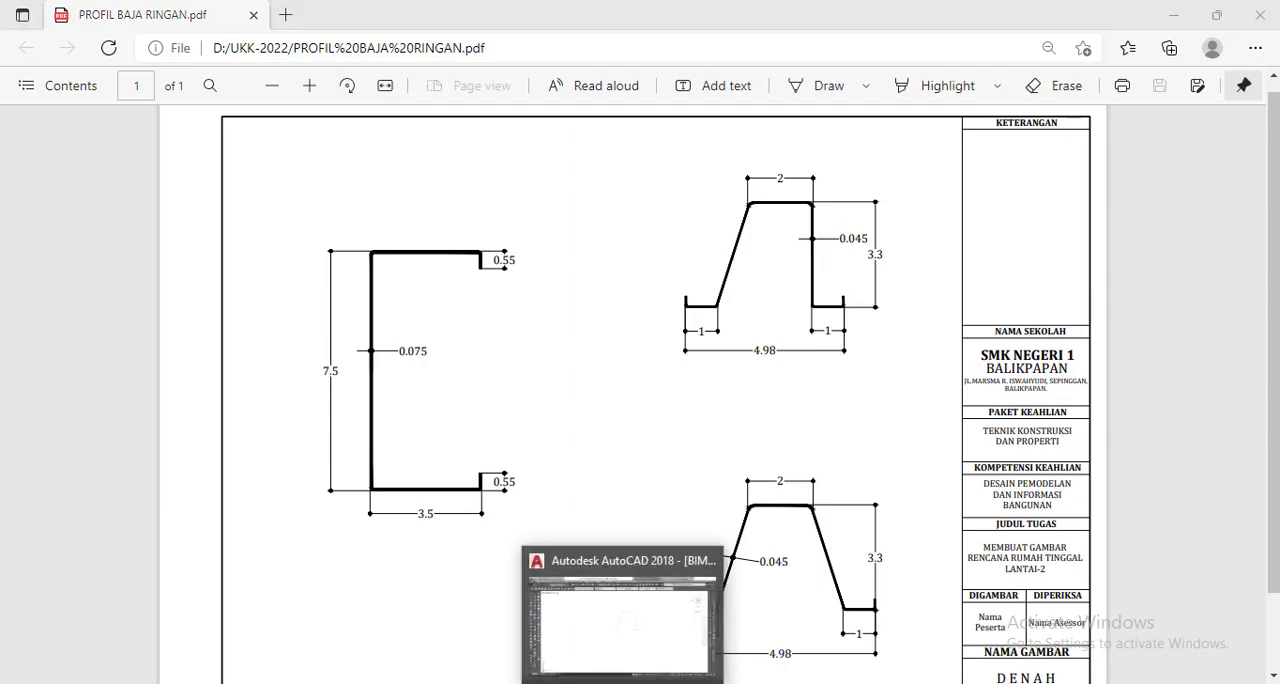
left_click(36, 180)
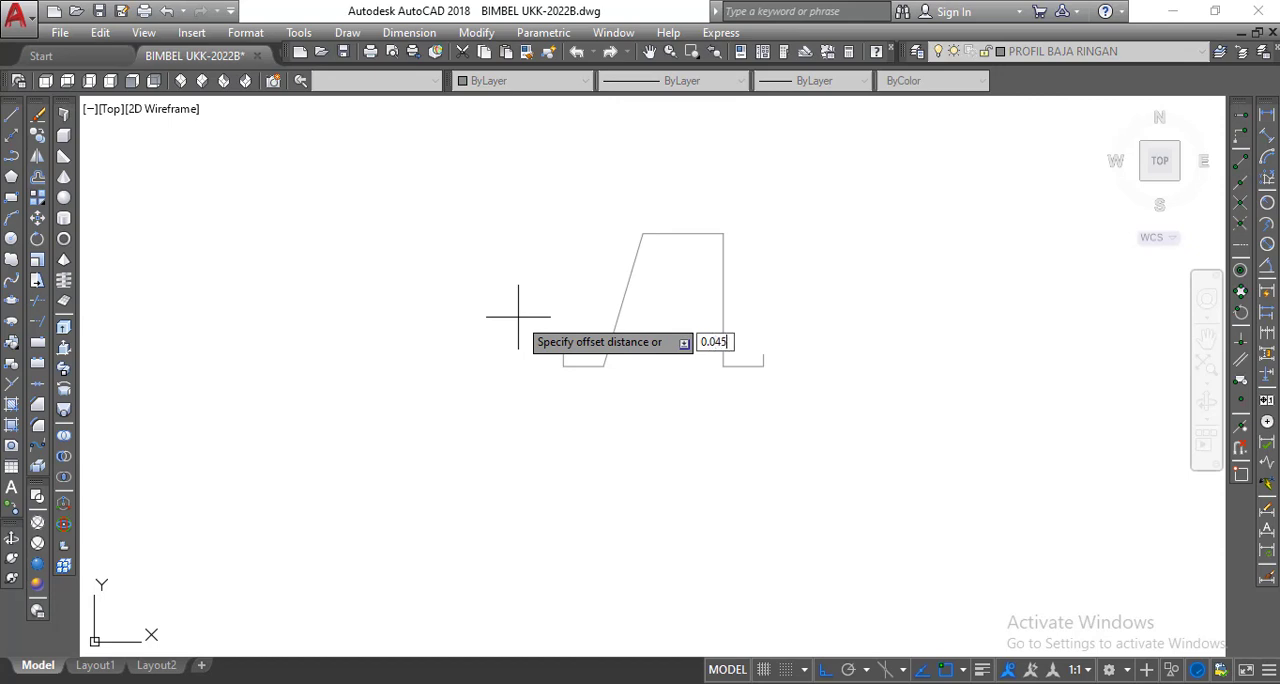
key("Return")
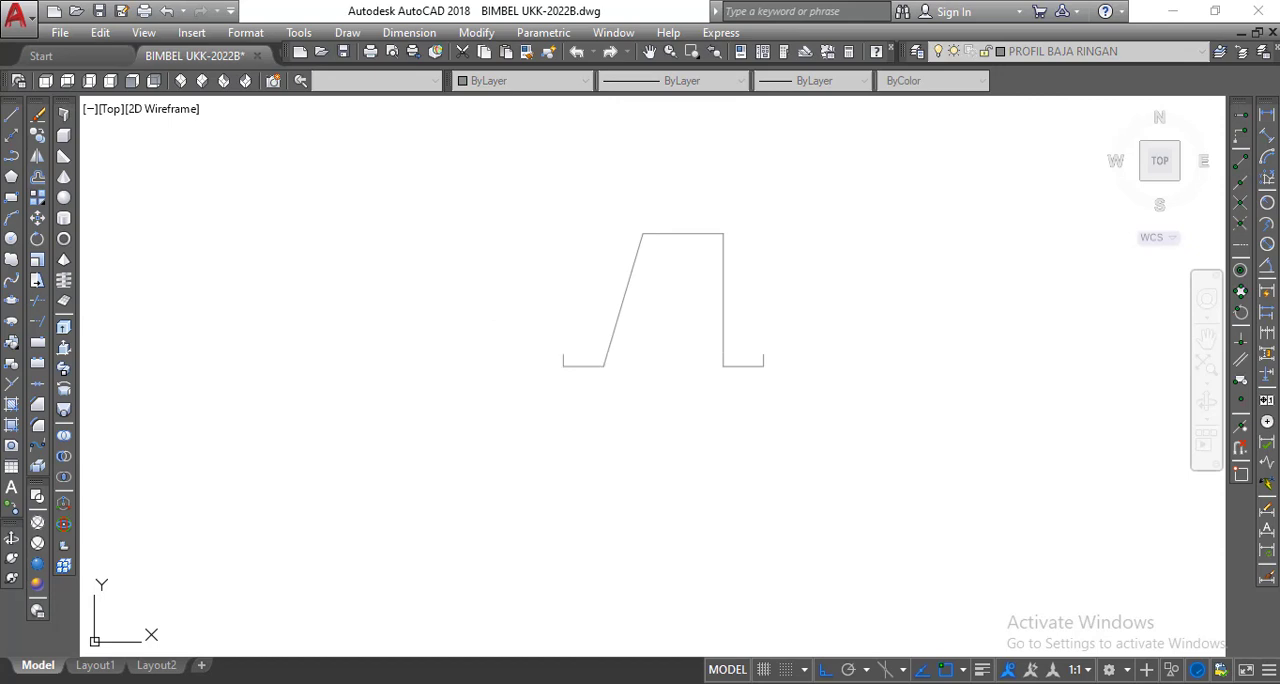
left_click(625, 301)
left_click(658, 285)
left_click(663, 235)
left_click(677, 257)
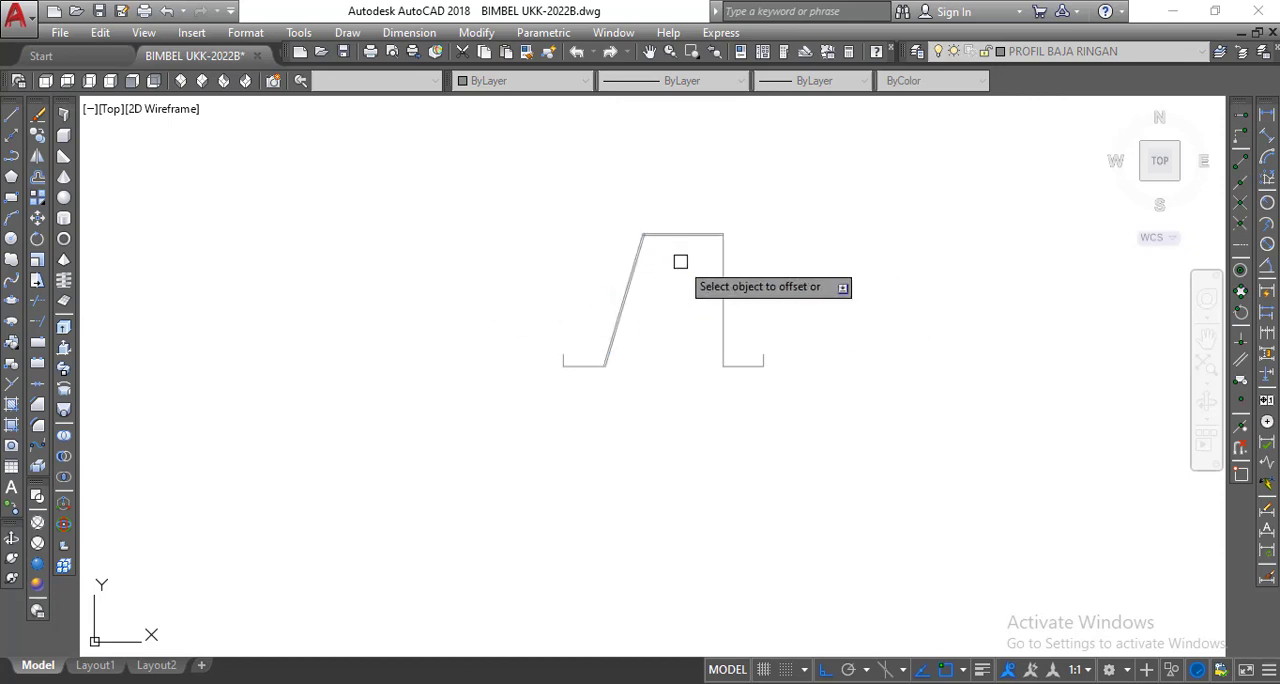
left_click(723, 275)
left_click(688, 281)
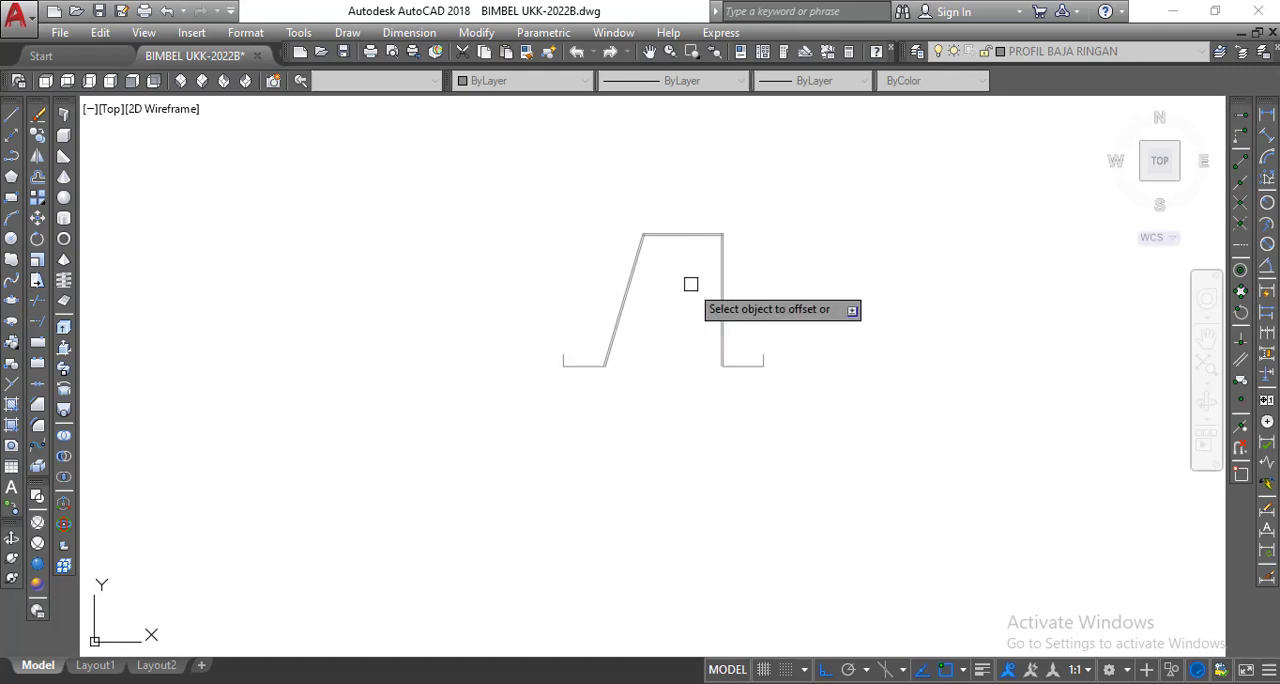
right_click(562, 228)
left_click(586, 242)
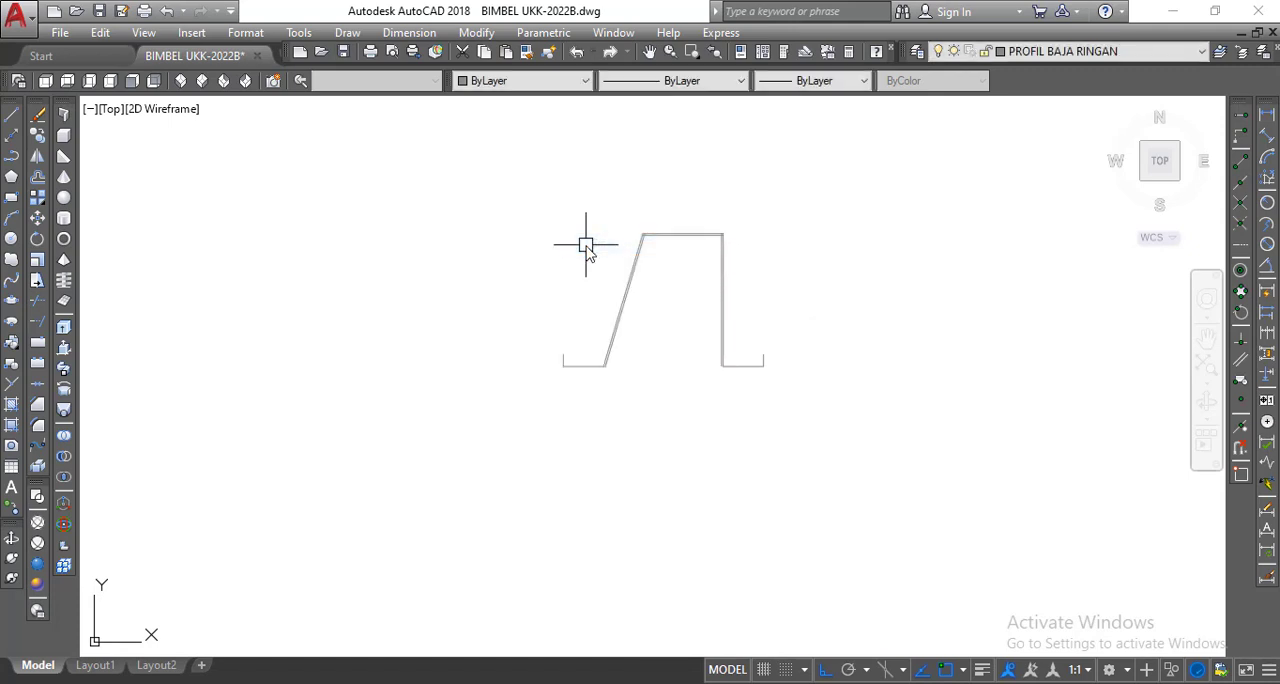
Offset the left flange upward and its lip inward using the same 0.045 distance.
scroll(600, 391, "up", 4)
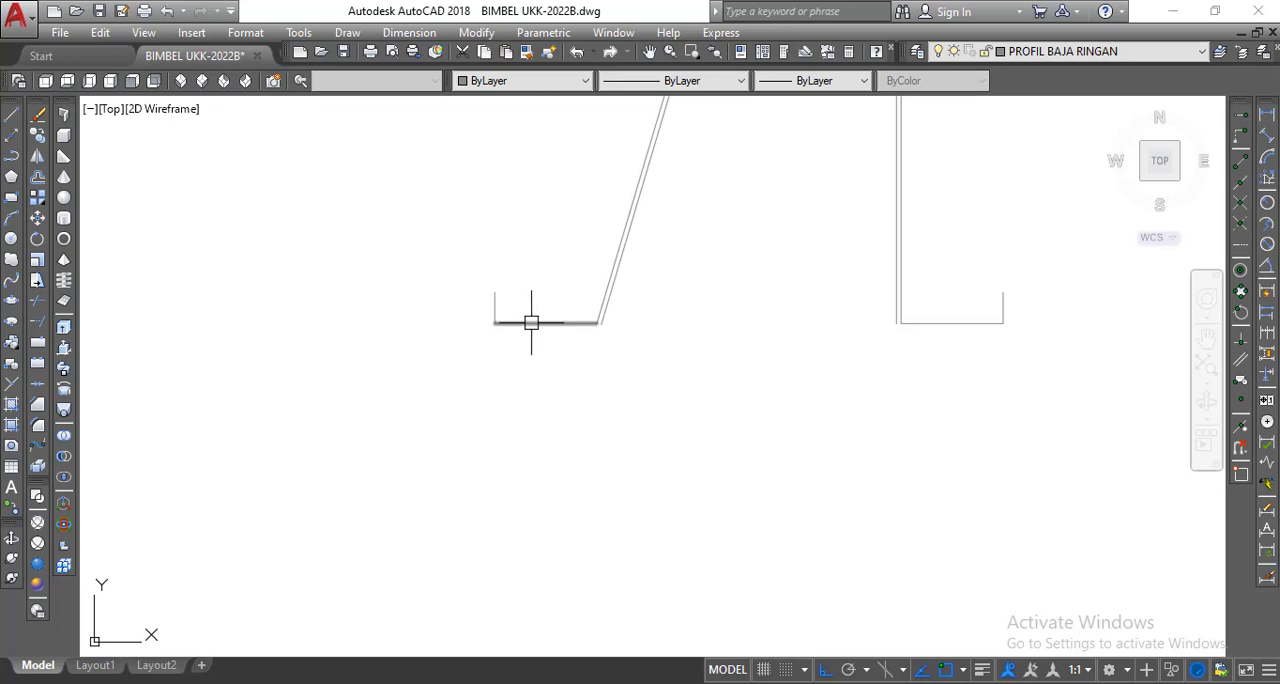
right_click(503, 199)
left_click(534, 213)
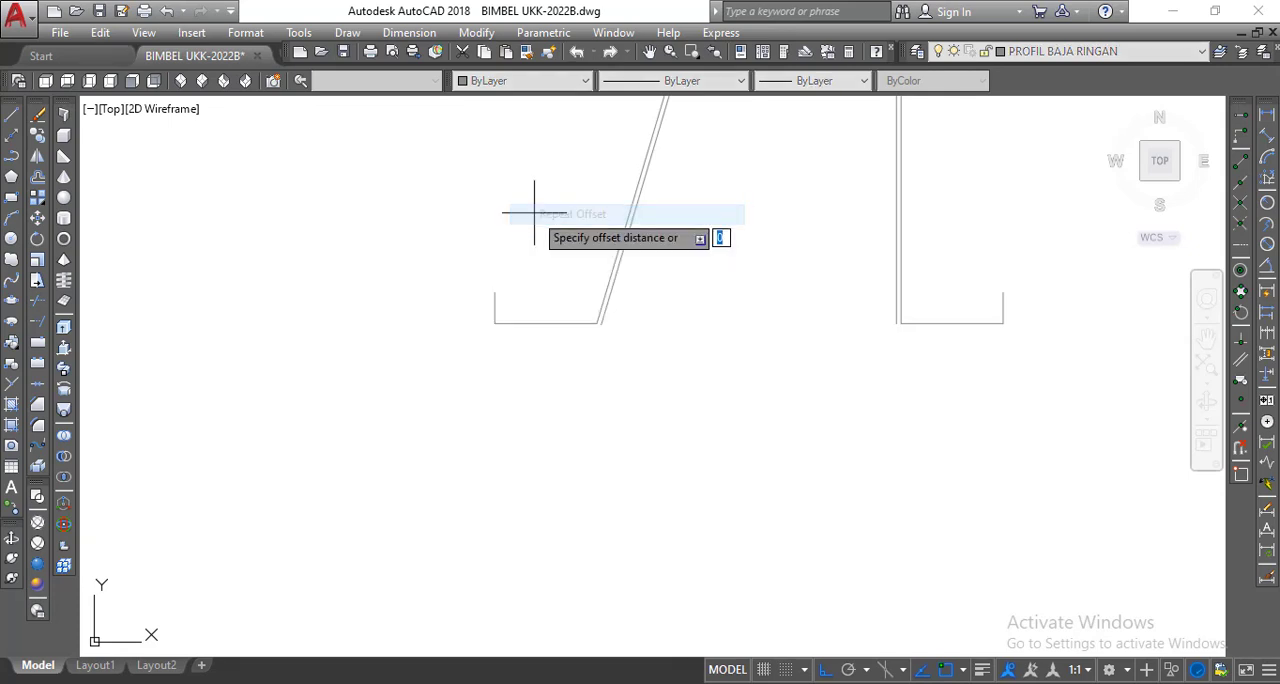
right_click(534, 213)
left_click(568, 222)
left_click(568, 321)
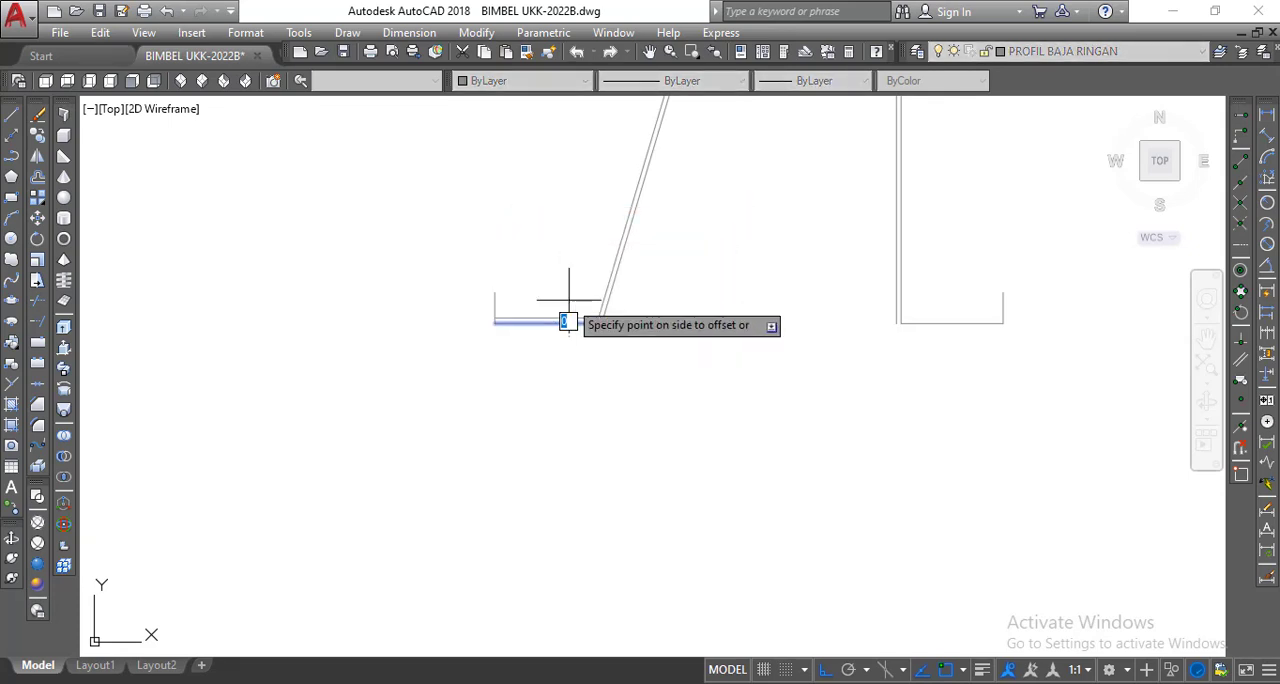
left_click(568, 298)
scroll(543, 306, "up", 2)
left_click(467, 294)
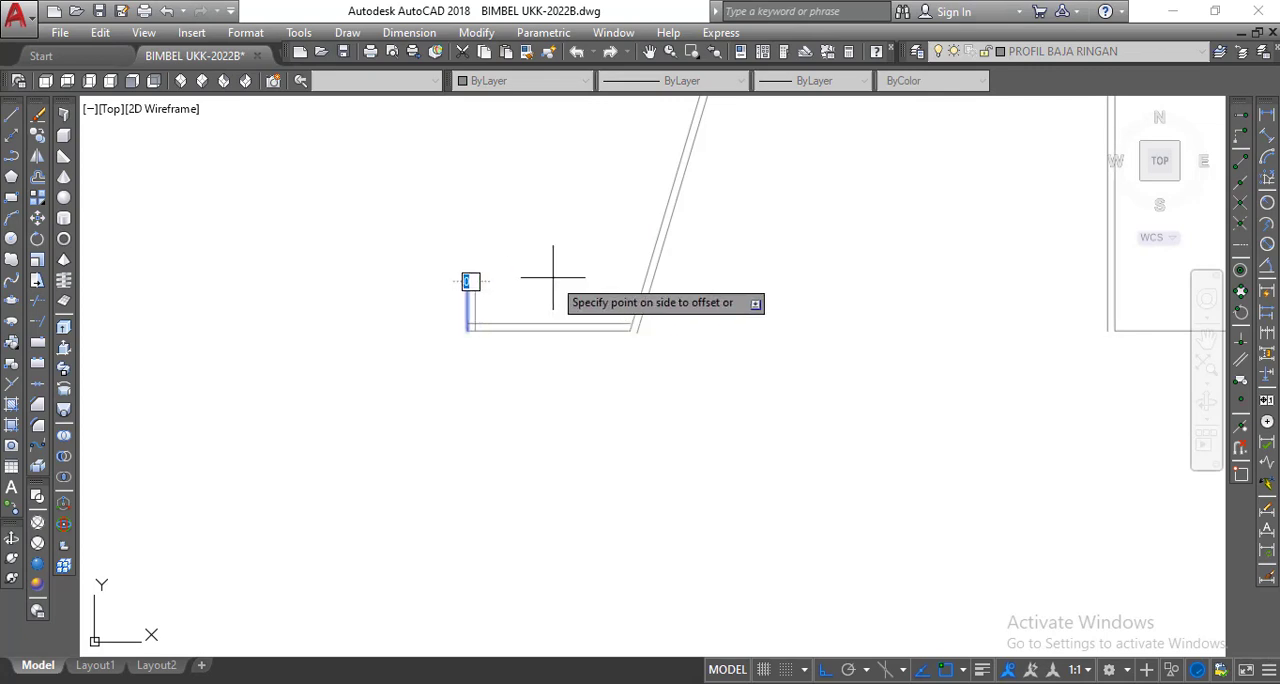
left_click(552, 277)
scroll(663, 349, "down", 3)
scroll(663, 349, "up", 4)
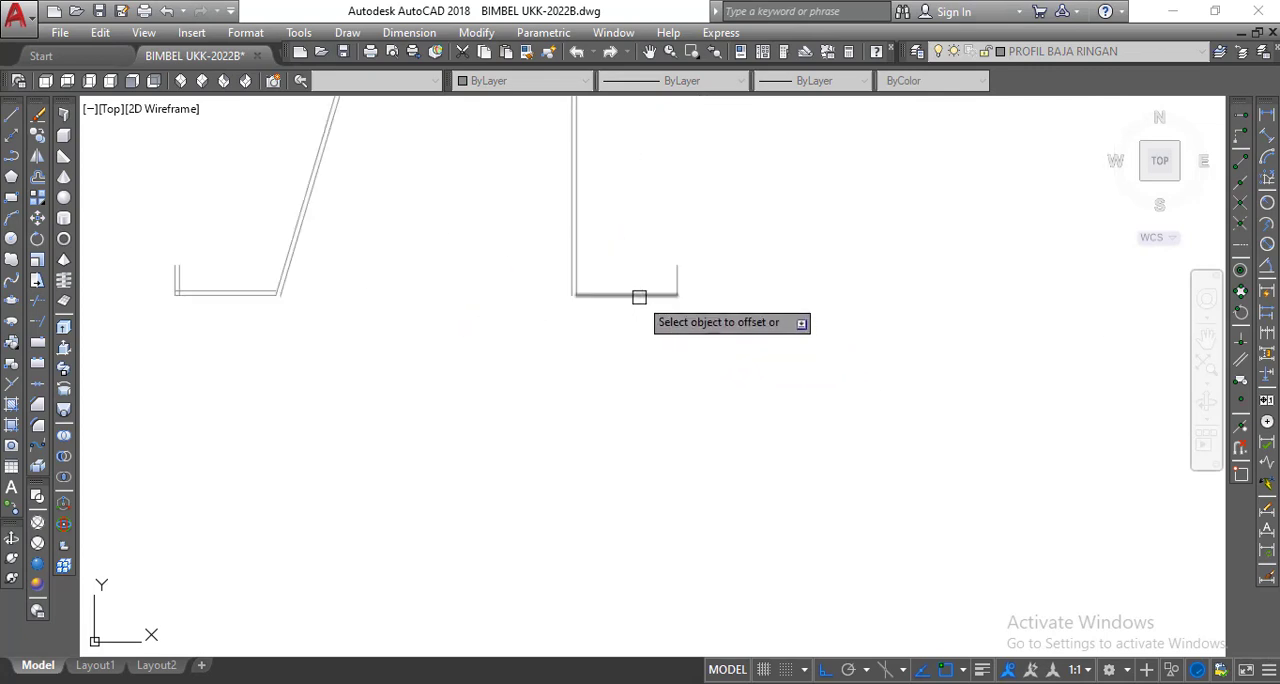
Offset the right flange's lip inward using the same 0.045 distance and end the Offset command.
left_click(676, 276)
left_click(663, 274)
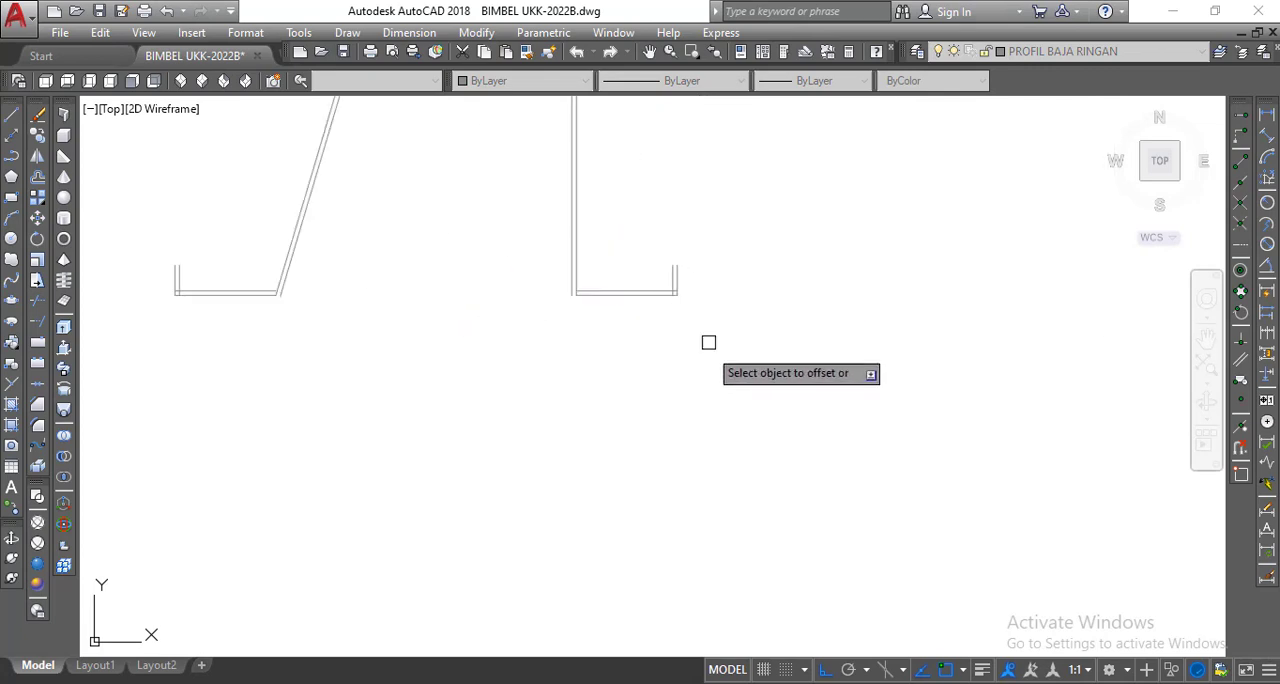
scroll(708, 342, "down", 2)
right_click(692, 212)
left_click(718, 228)
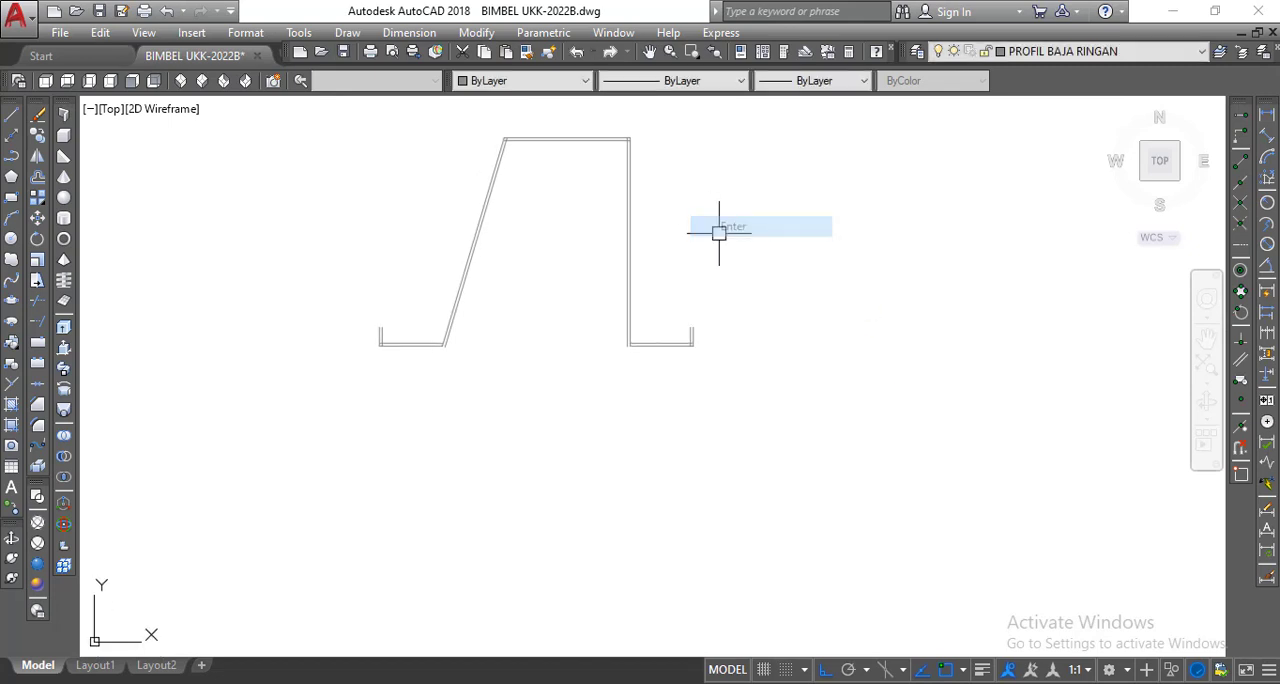
Set the fillet radius to 0.045 and fillet the inner corner between the sloped side and the top line.
scroll(561, 198, "up", 4)
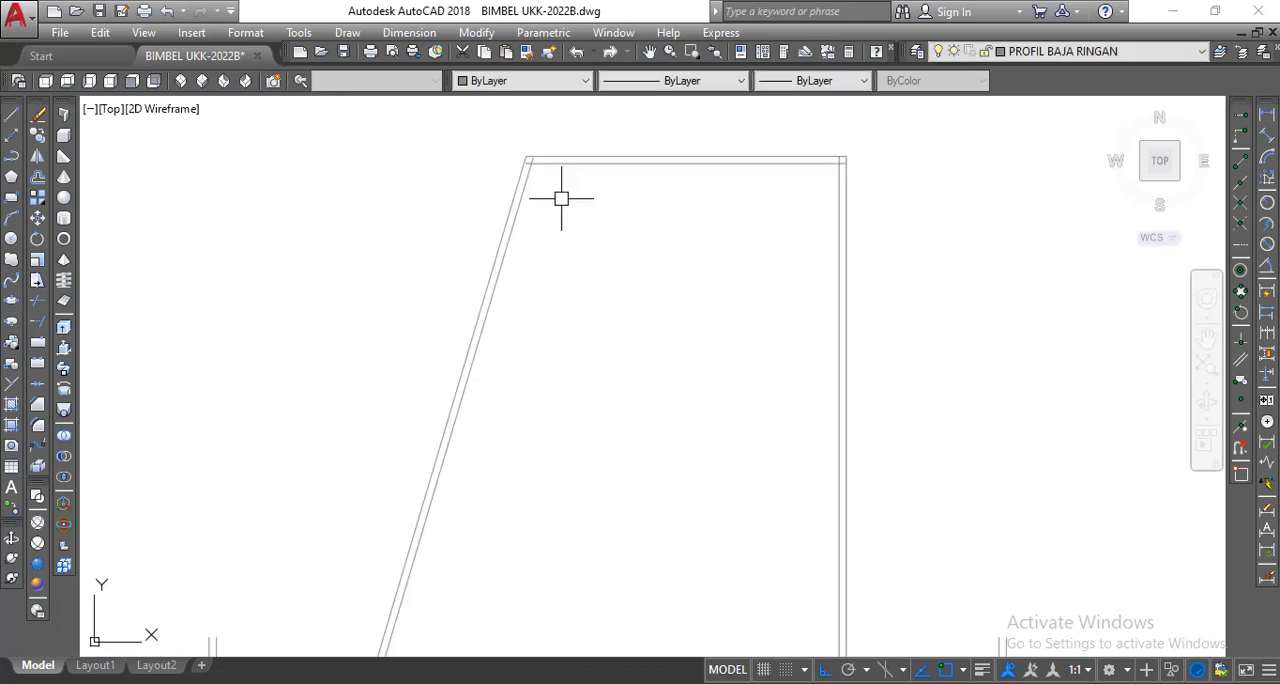
left_click(37, 427)
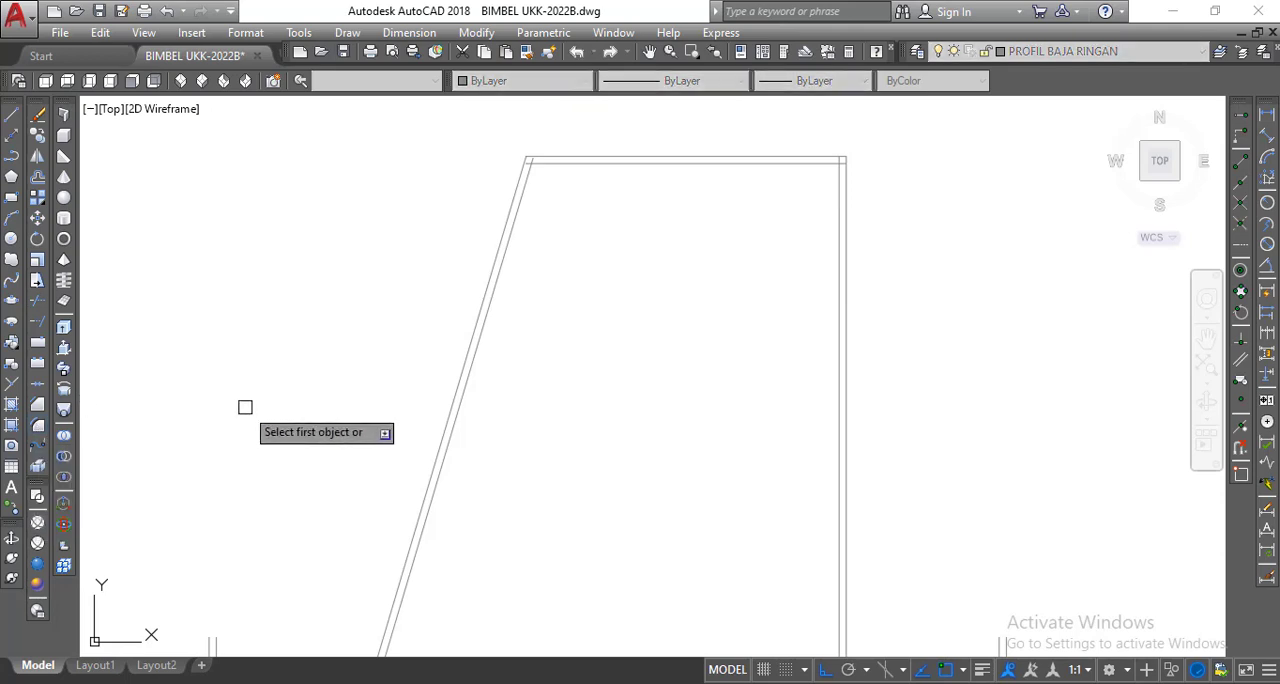
type("R")
key("Return")
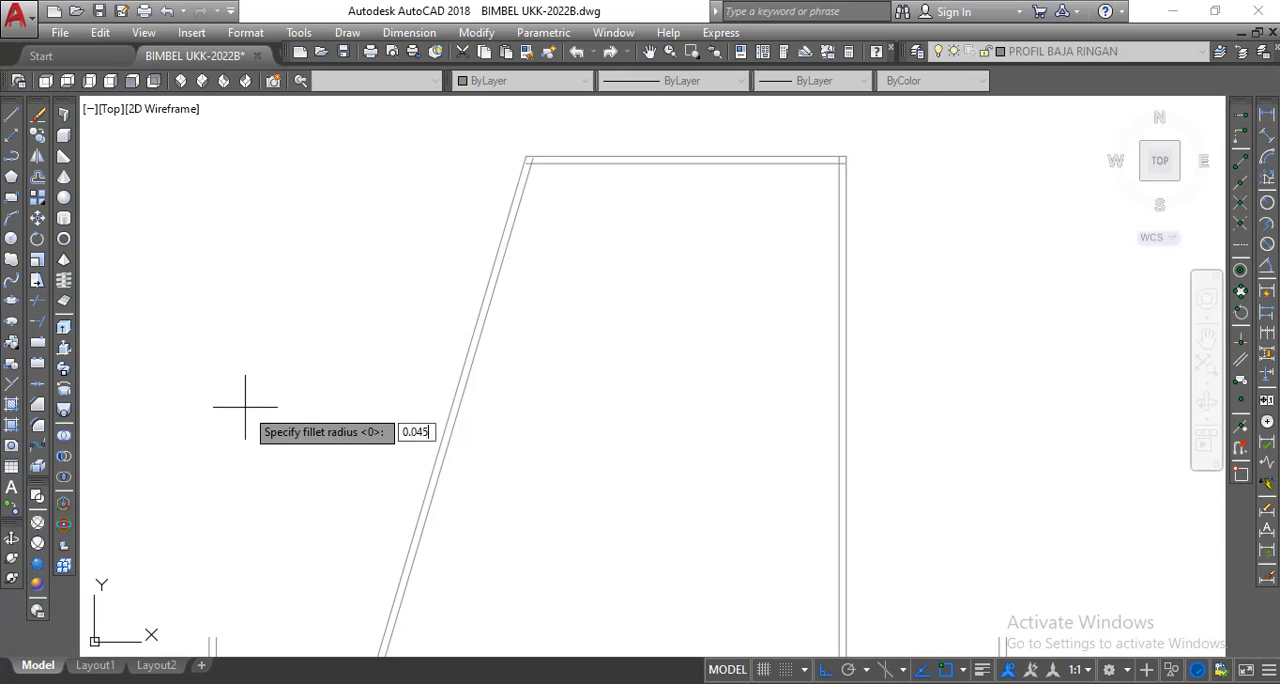
key("Return")
middle_click_drag(536, 287, 540, 371)
scroll(536, 349, "up", 4)
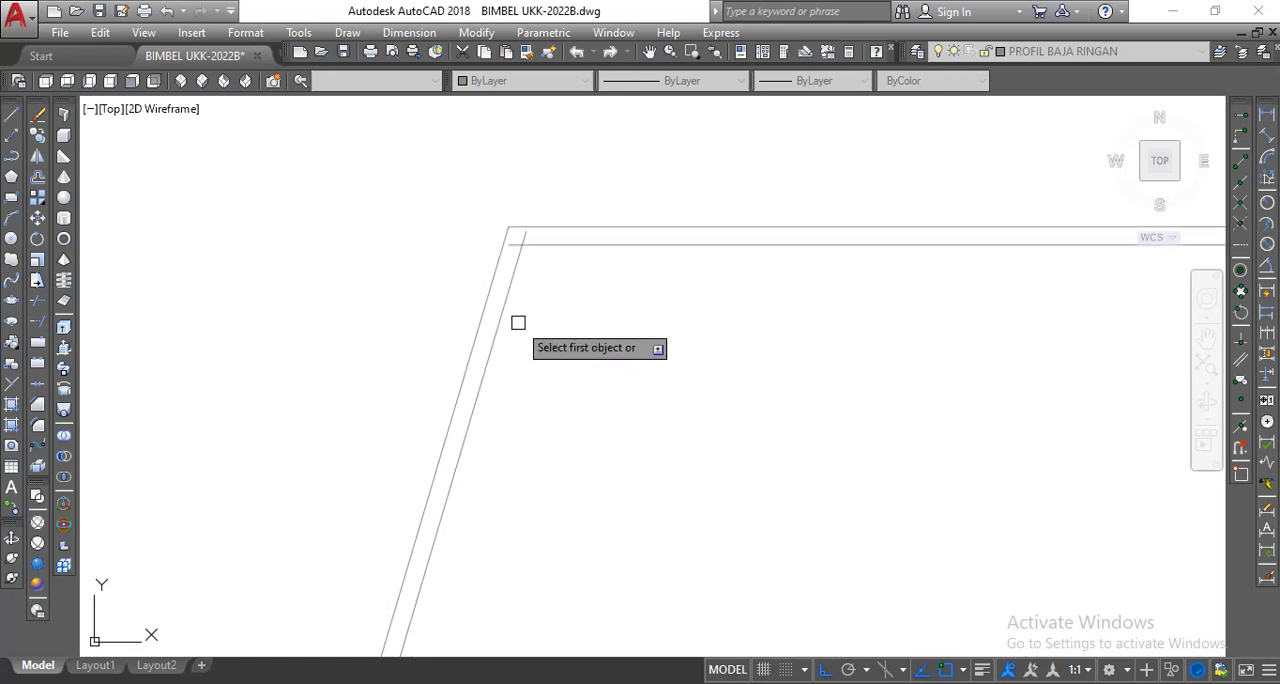
left_click(510, 289)
left_click(556, 246)
scroll(450, 292, "down", 3)
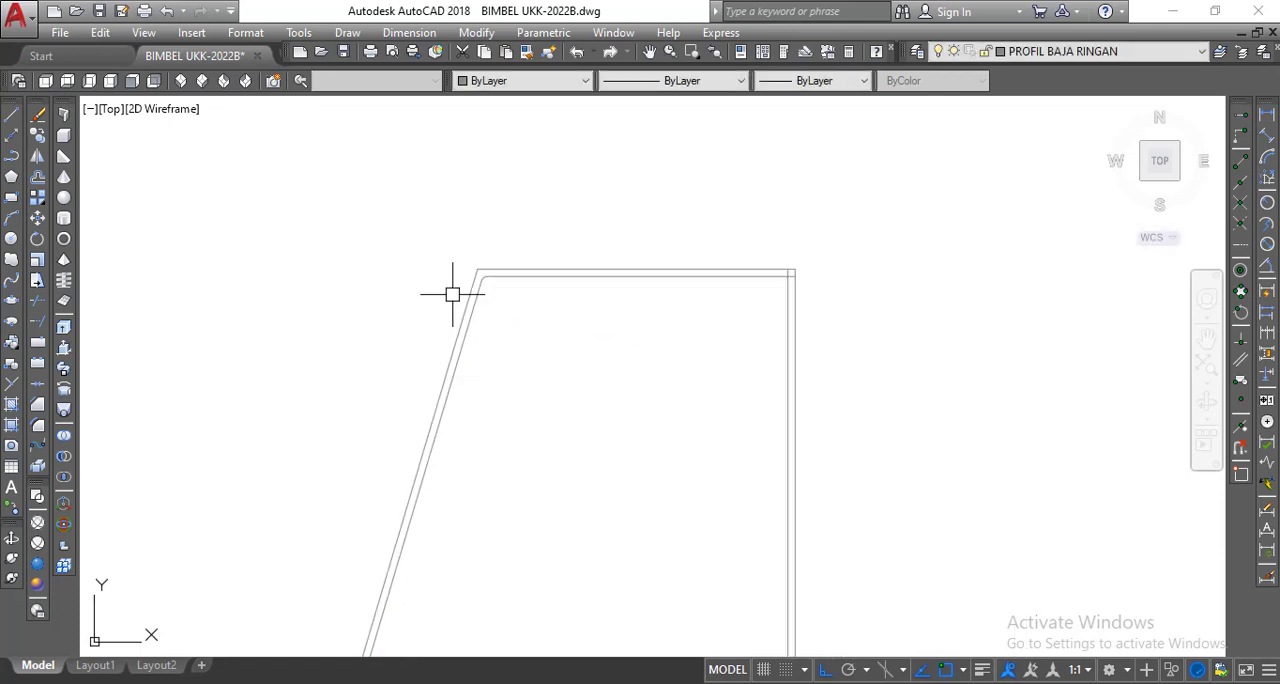
Fillet the inner corner between the top line and the vertical side with the same radius.
right_click(435, 258)
left_click(460, 265)
left_click(743, 280)
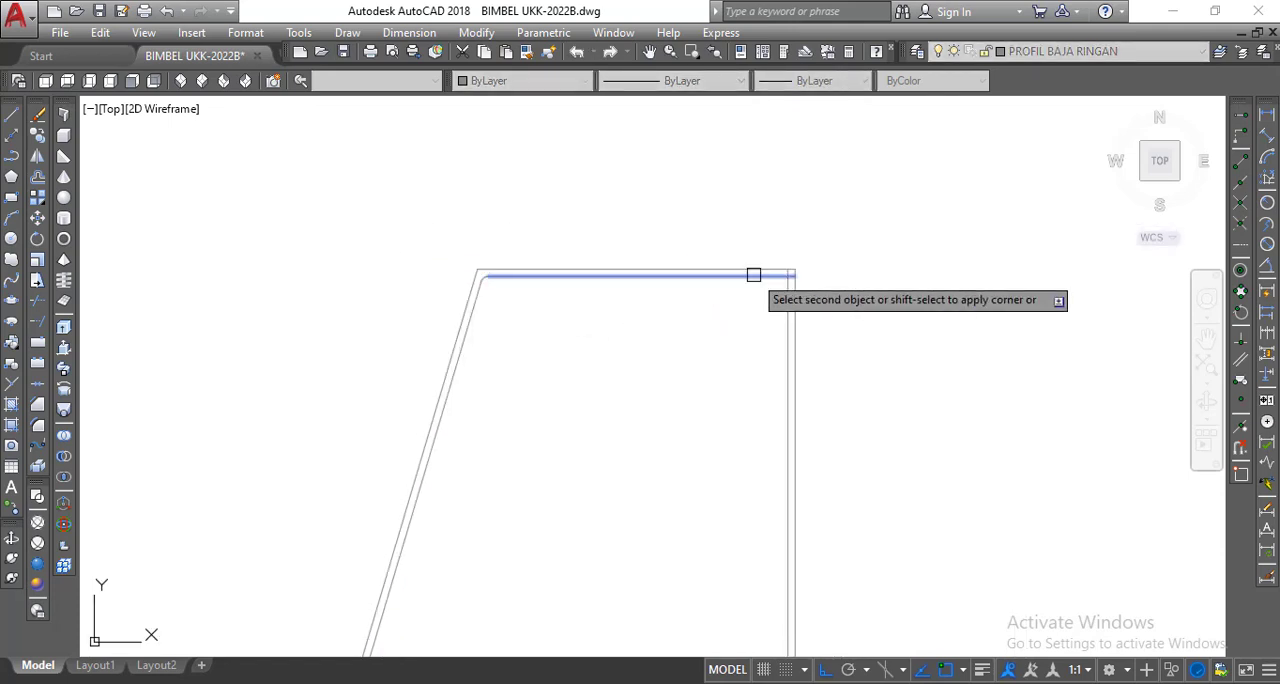
left_click(789, 289)
scroll(712, 263, "down", 4)
middle_click_drag(712, 263, 705, 224)
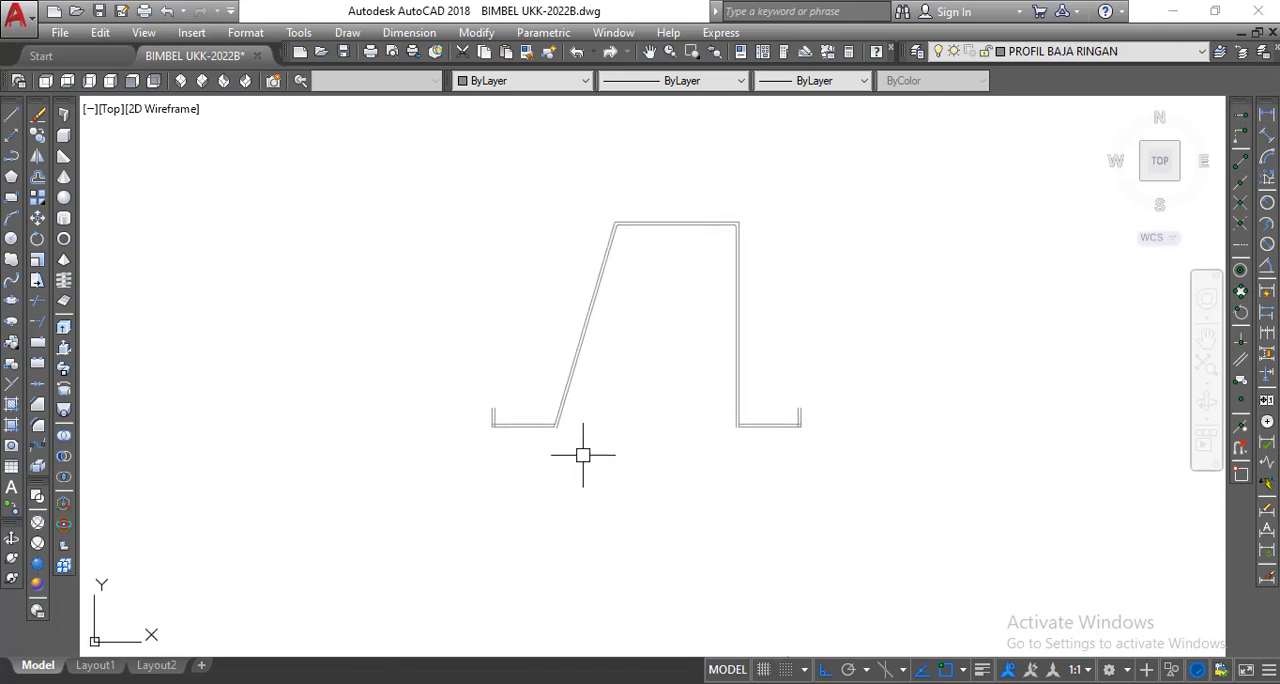
Fillet the left flange's inner line with the sloped side and with its lip, using the same radius.
scroll(466, 249, "up", 4)
right_click(456, 236)
left_click(463, 247)
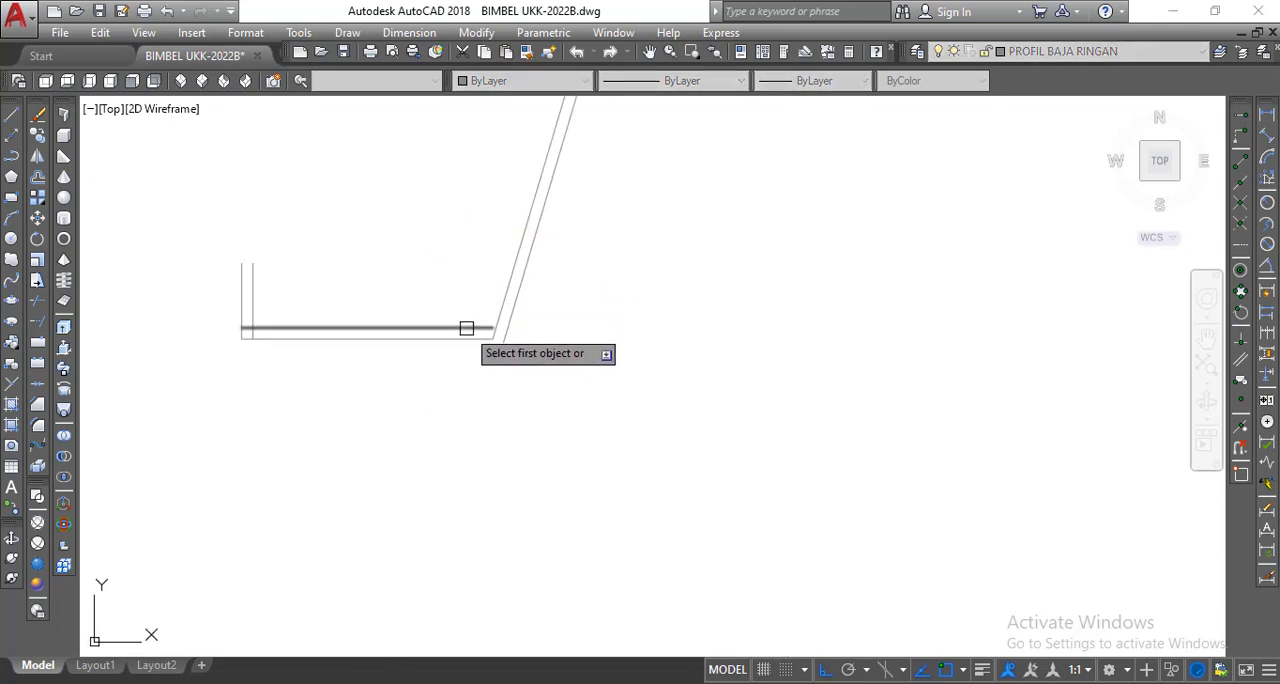
left_click(482, 331)
left_click(501, 306)
right_click(456, 274)
left_click(515, 284)
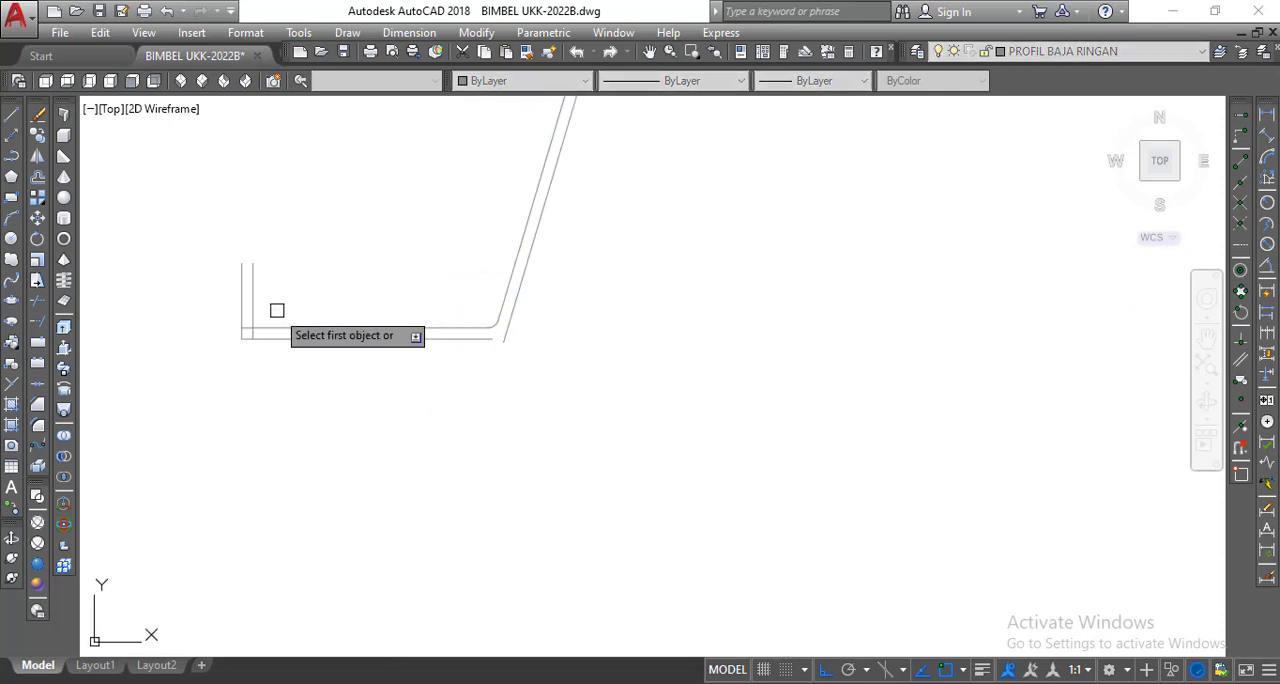
left_click(250, 308)
left_click(264, 335)
scroll(260, 348, "down", 2)
scroll(260, 348, "down", 2)
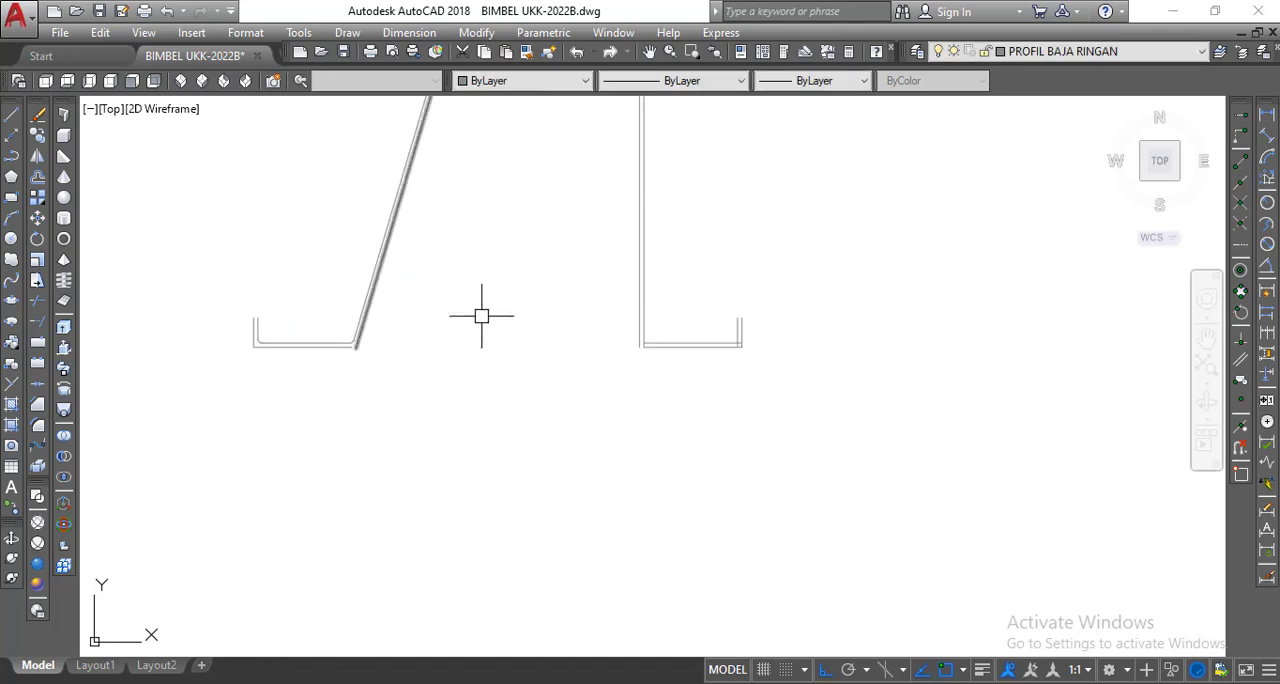
Fillet the inner corner between the vertical side and the right flange with the same radius.
right_click(500, 307)
left_click(505, 318)
scroll(643, 330, "up", 3)
left_click(642, 325)
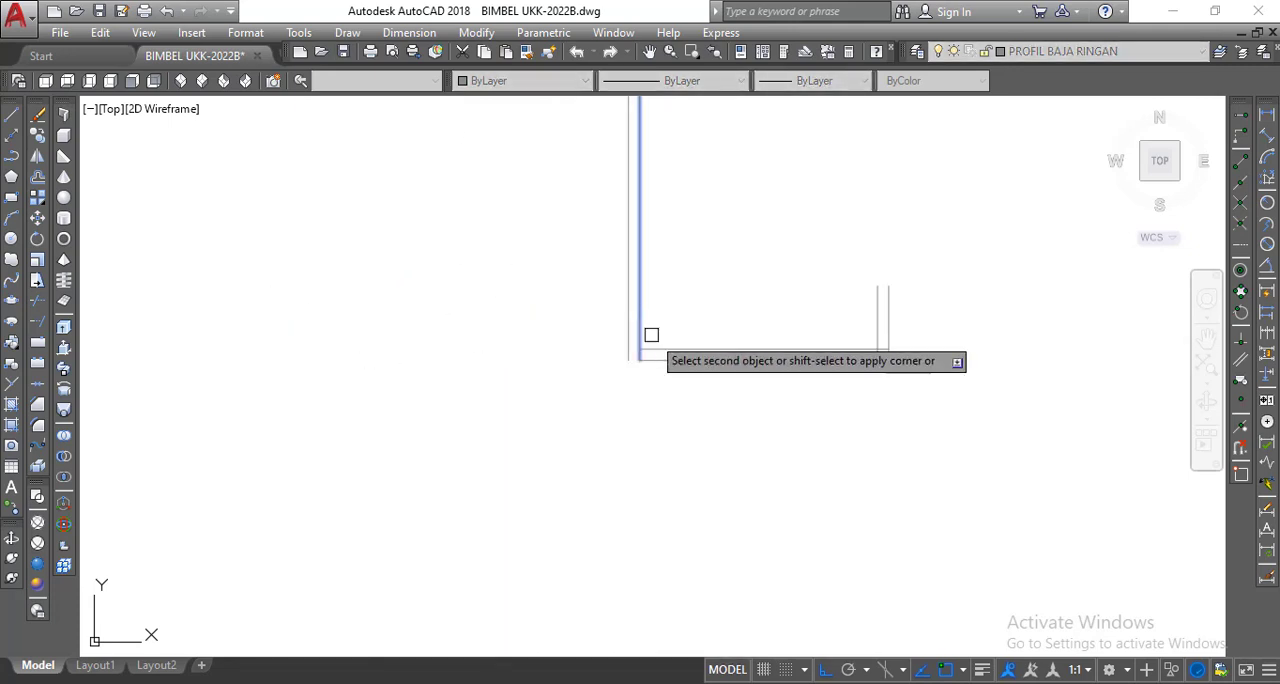
left_click(660, 349)
right_click(684, 301)
left_click(700, 311)
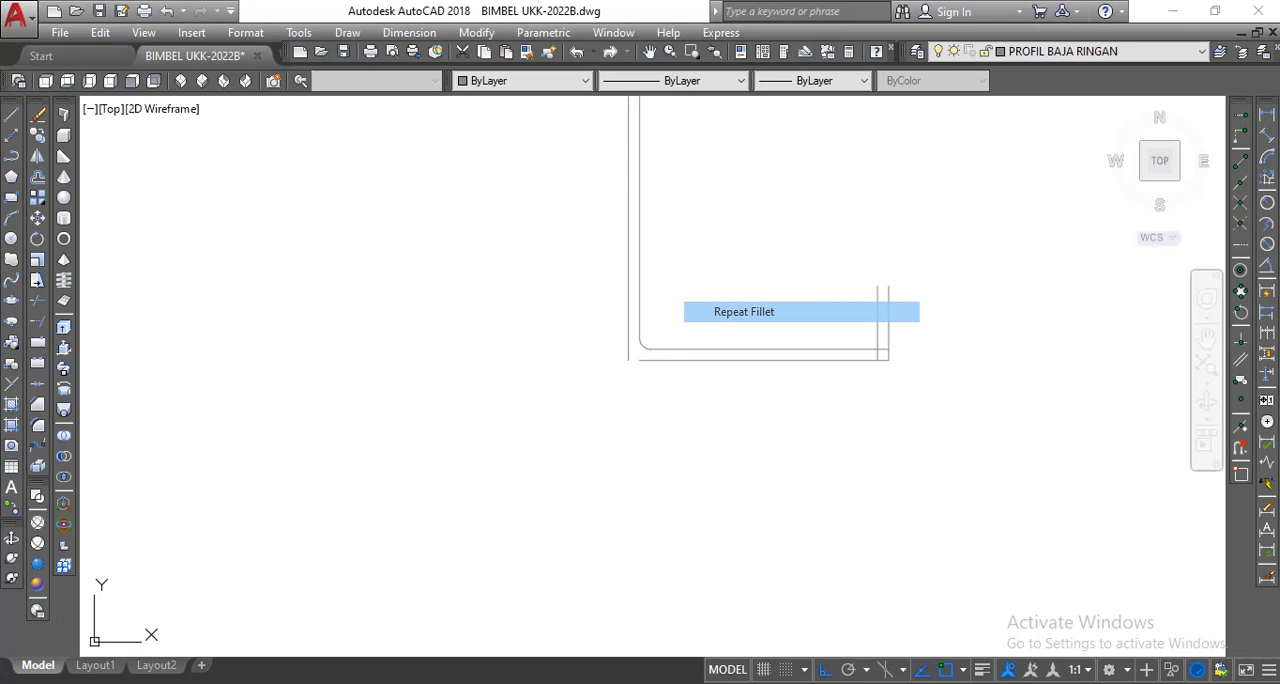
left_click(822, 351)
scroll(800, 420, "down", 3)
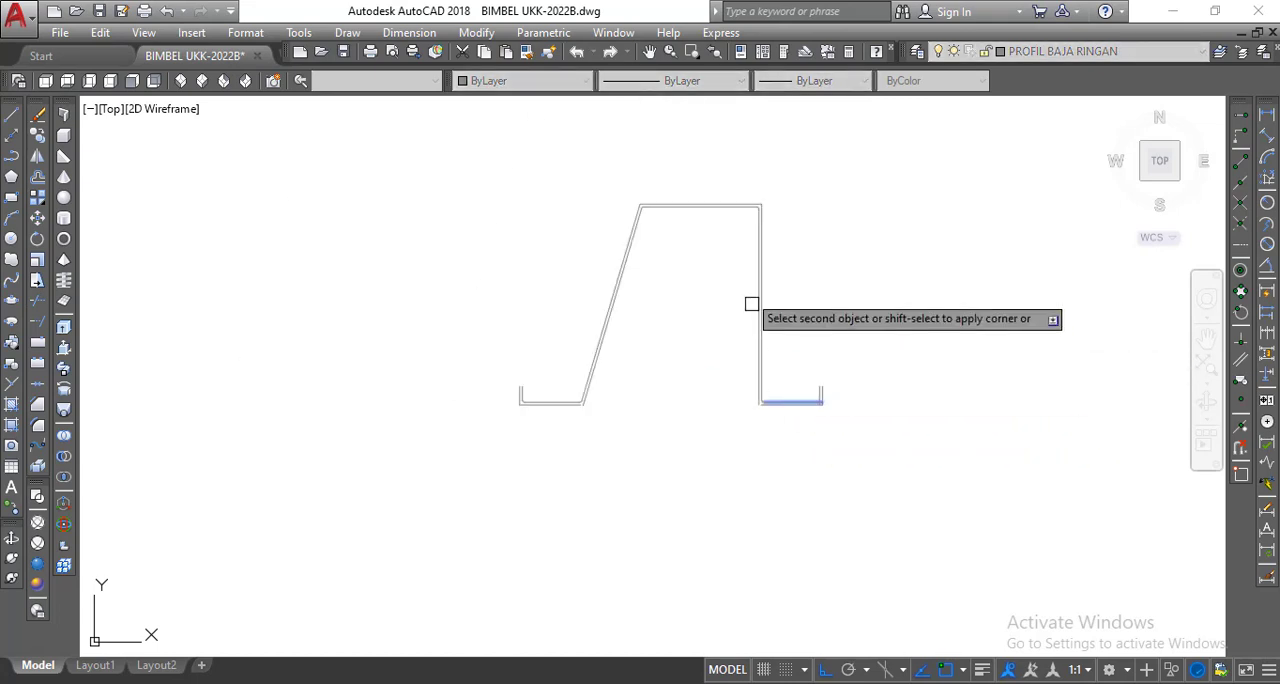
scroll(714, 224, "up", 4)
right_click(670, 150)
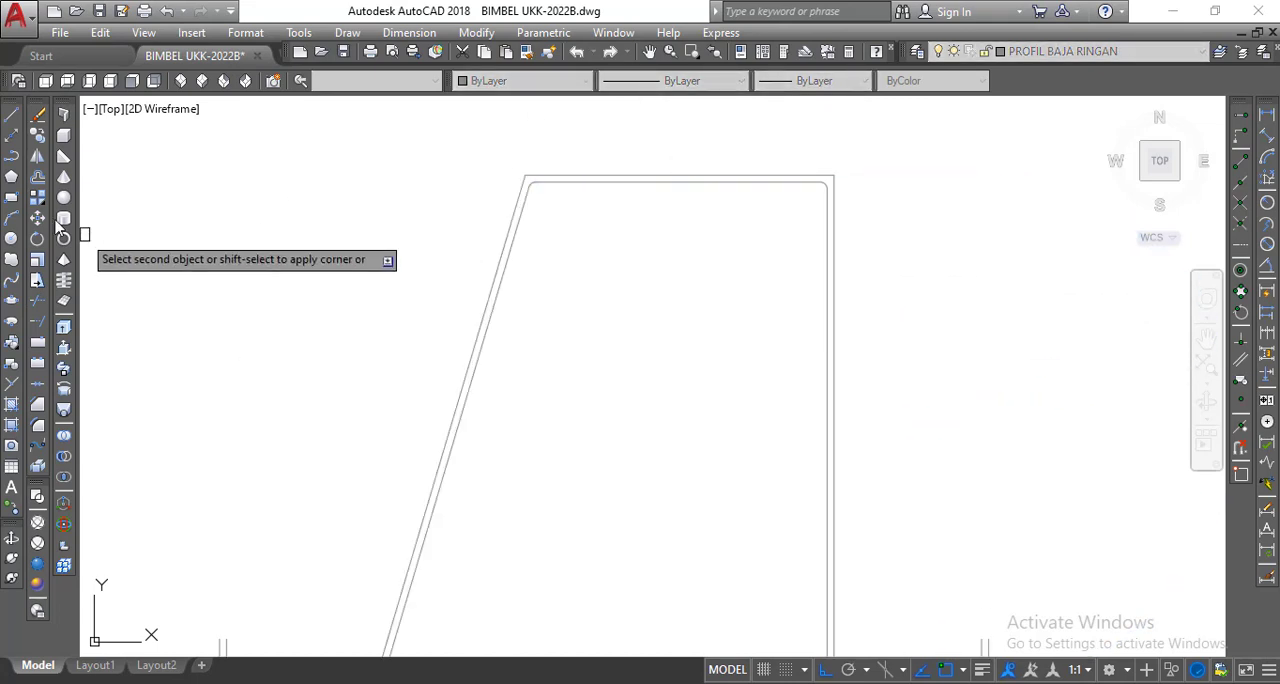
right_click(108, 194)
left_click(152, 206)
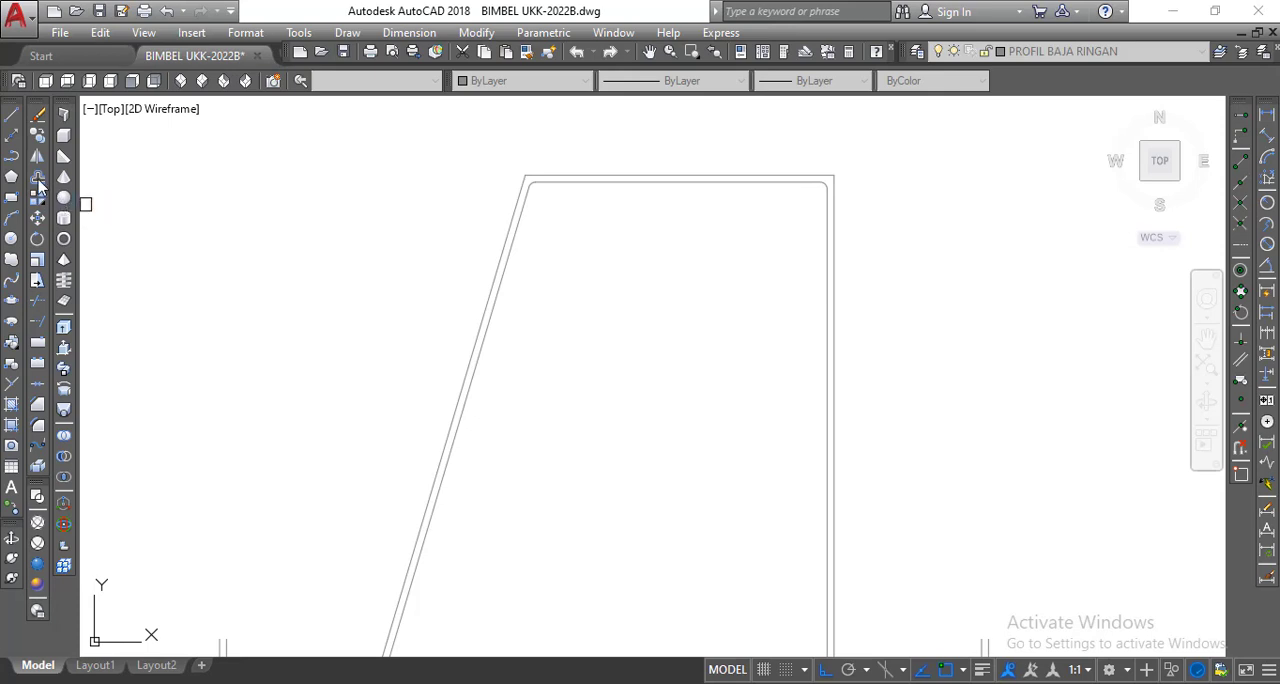
Offset the two fillet arcs at the profile's top corners outward by 0.045.
left_click(37, 181)
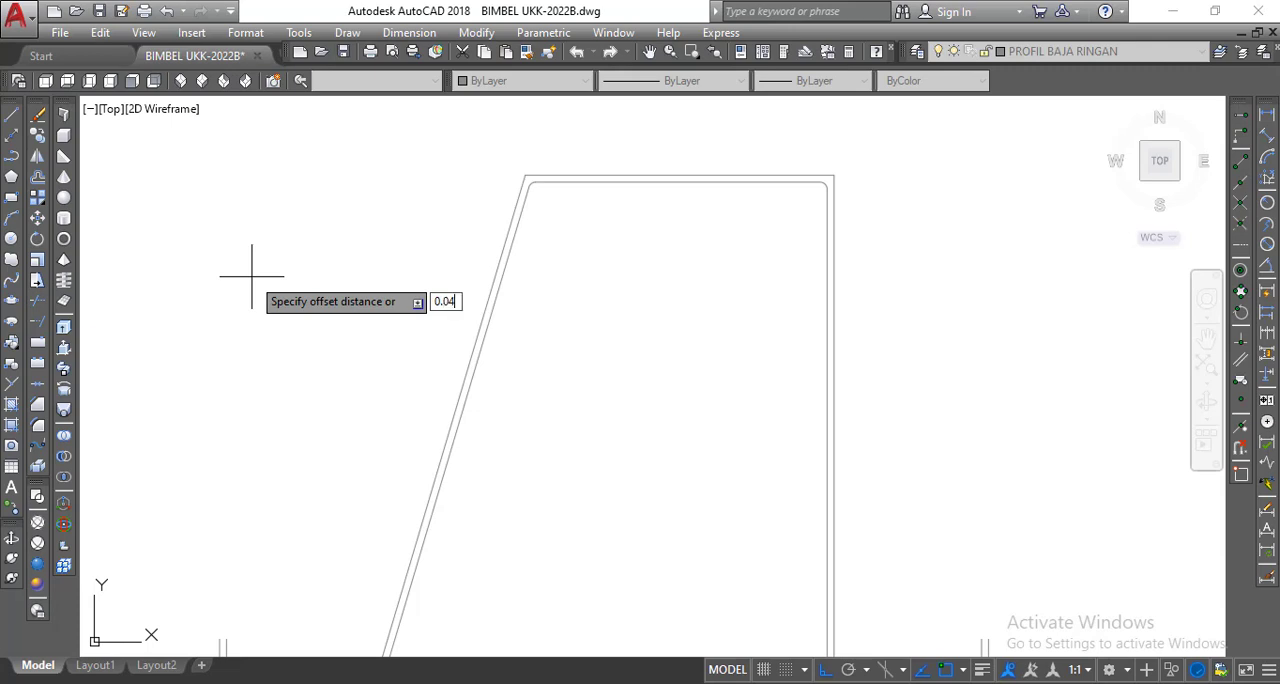
key("Return")
scroll(520, 168, "up", 5)
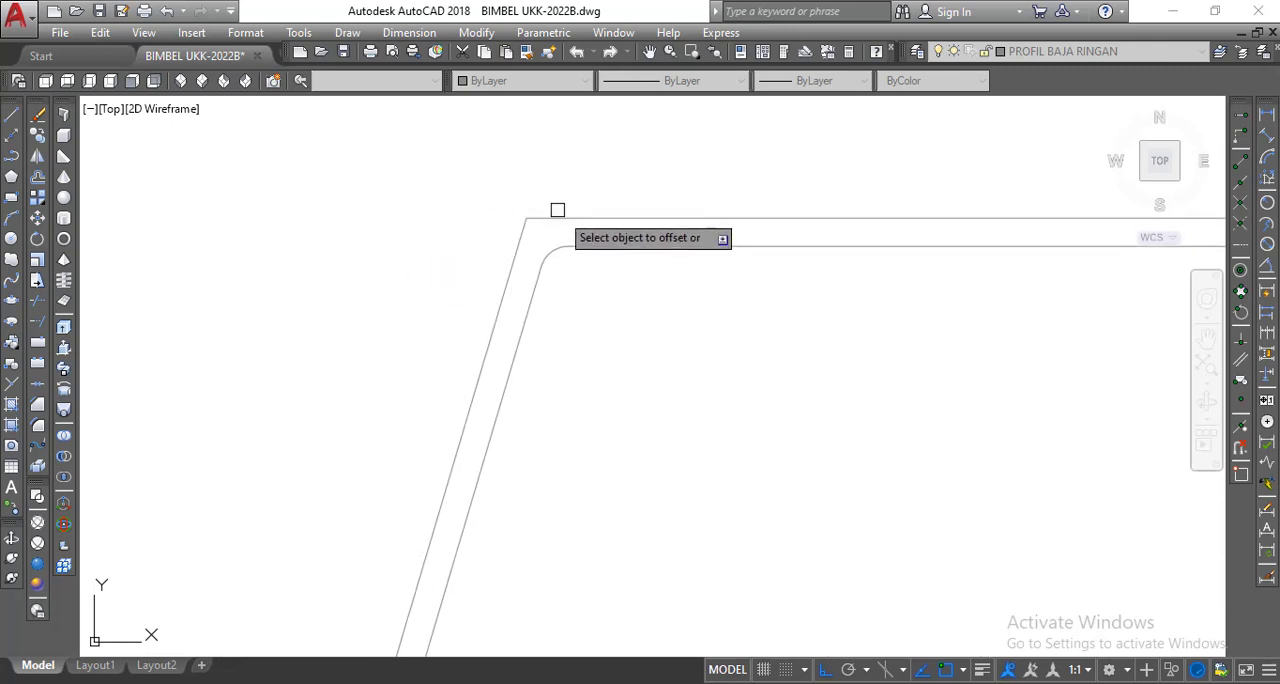
left_click(552, 253)
left_click(480, 227)
scroll(370, 233, "down", 5)
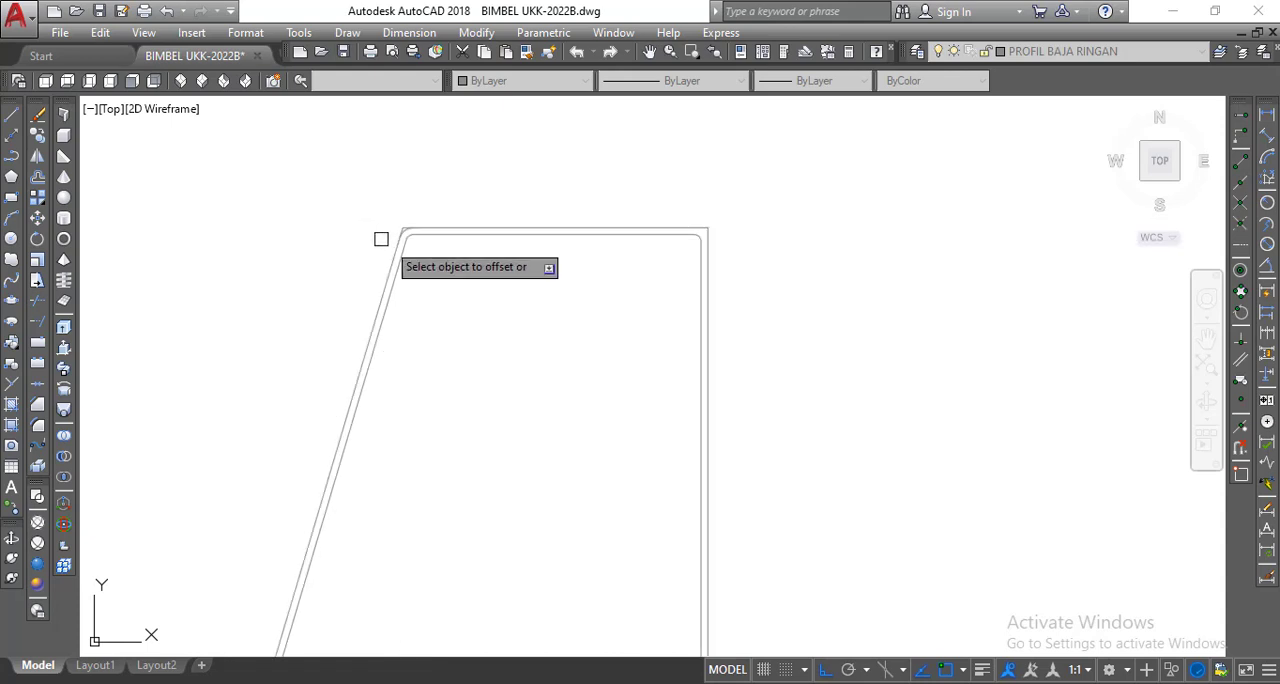
scroll(720, 229, "up", 3)
left_click(660, 249)
left_click(746, 229)
scroll(763, 172, "down", 6)
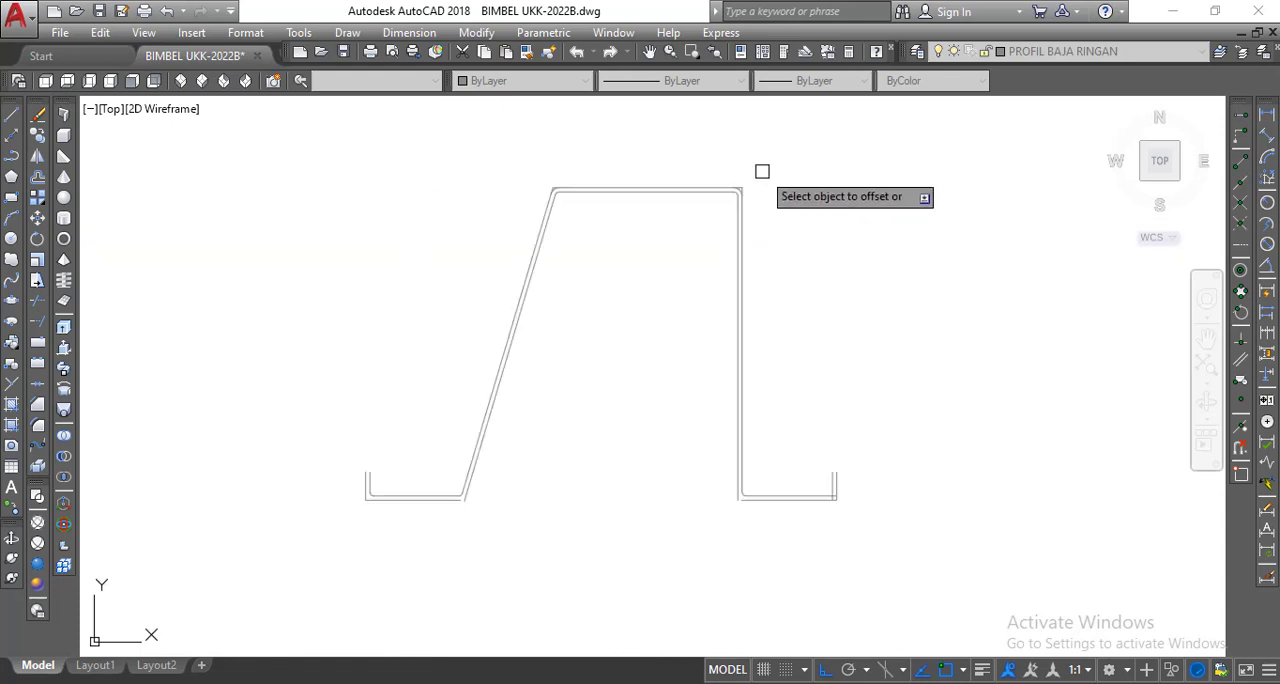
Offset the fillet arc between the vertical side and the right flange outward by the same distance.
scroll(714, 414, "up", 5)
left_click(660, 345)
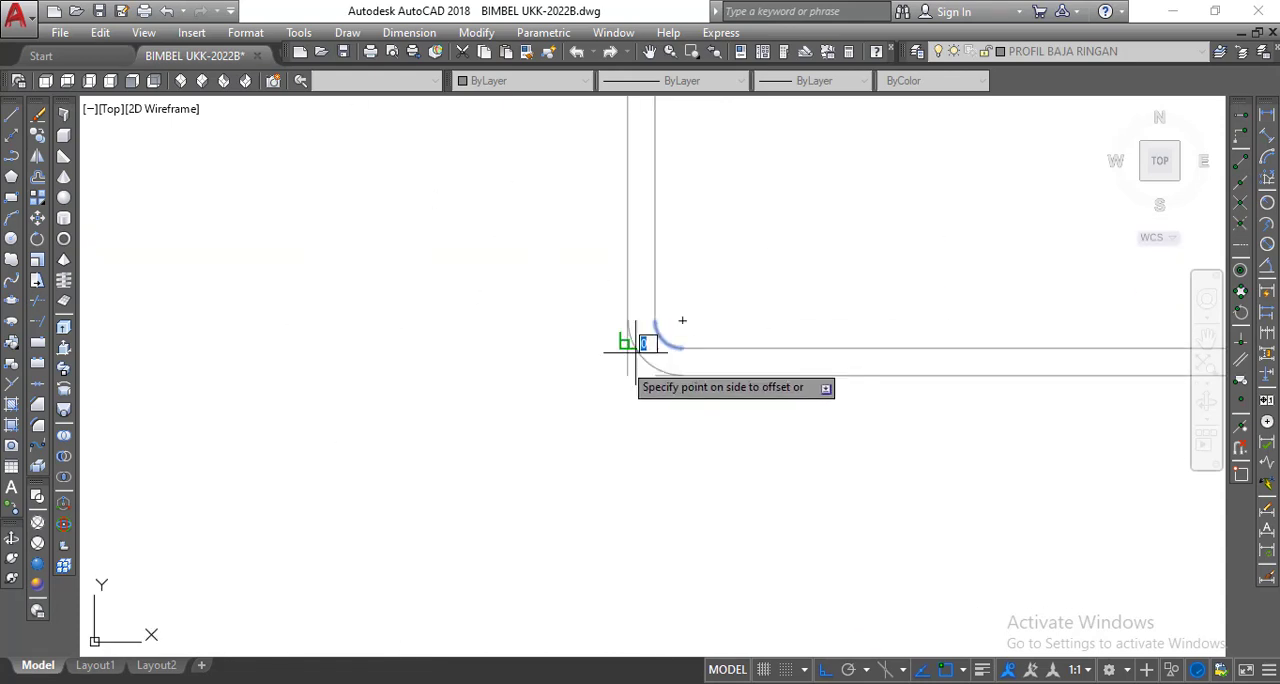
left_click(625, 350)
scroll(535, 410, "down", 4)
scroll(700, 414, "up", 5)
scroll(757, 274, "down", 8)
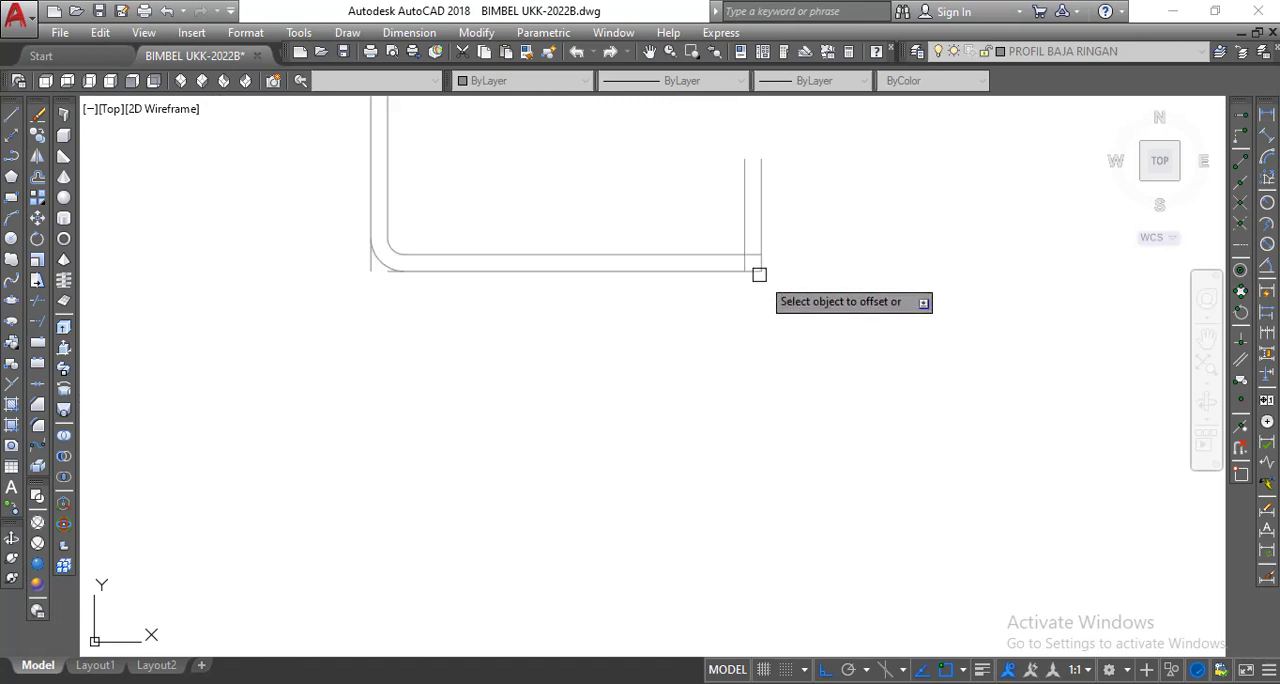
Offset the left flange's two fillet arcs, at the lip and at the sloped side, outward by the same distance.
scroll(317, 274, "up", 6)
scroll(329, 286, "down", 1)
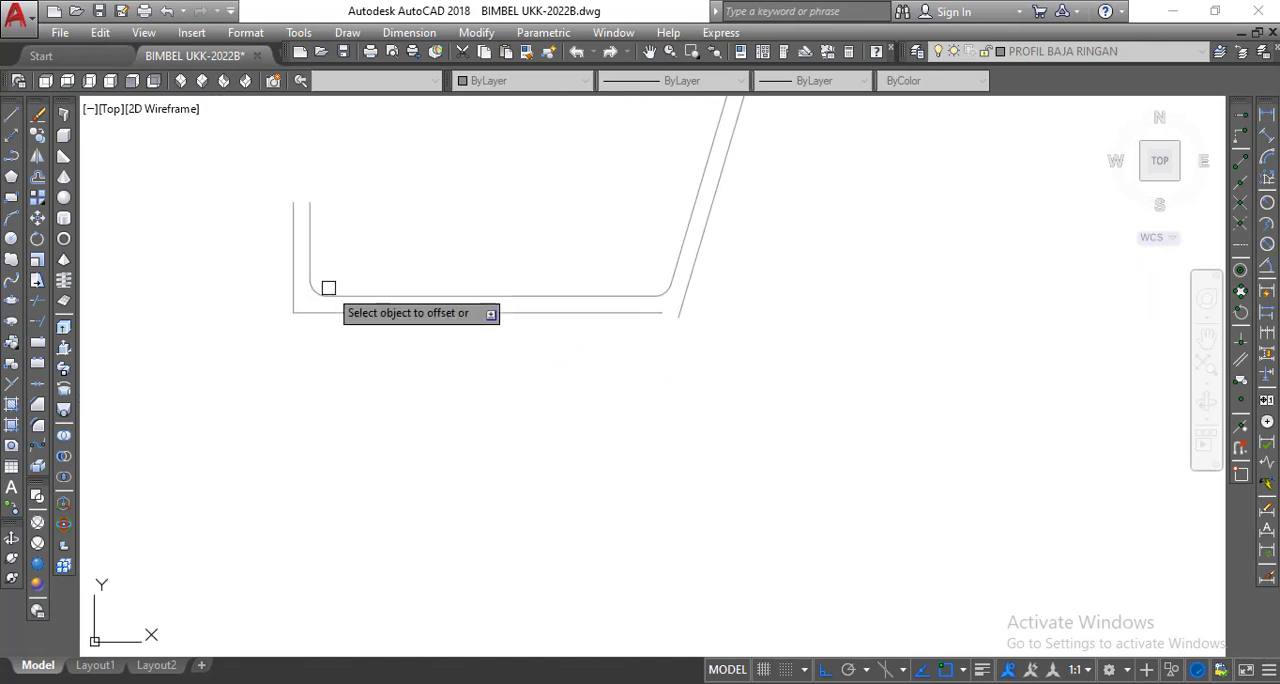
left_click(671, 292)
left_click(701, 313)
scroll(606, 383, "down", 3)
right_click(597, 374)
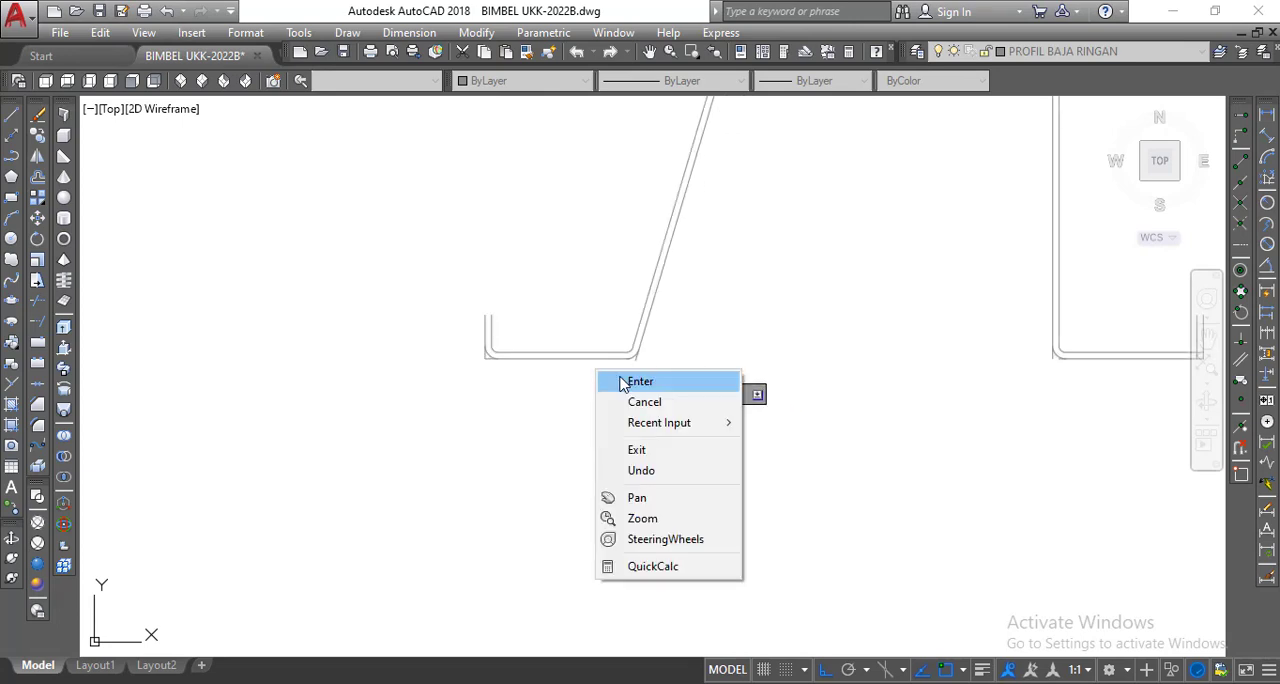
left_click(606, 497)
Fillet the inner corner between the right flange and its lip with the current radius.
left_click_drag(562, 397, 420, 397)
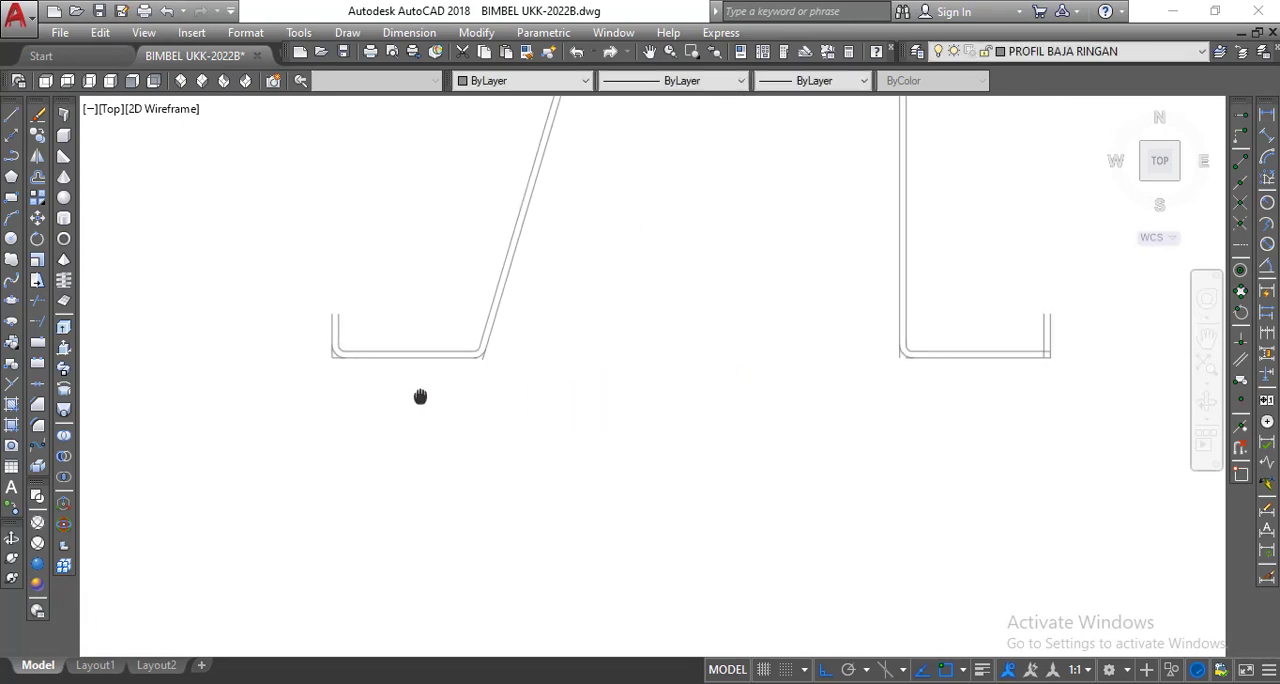
left_click_drag(510, 413, 453, 433)
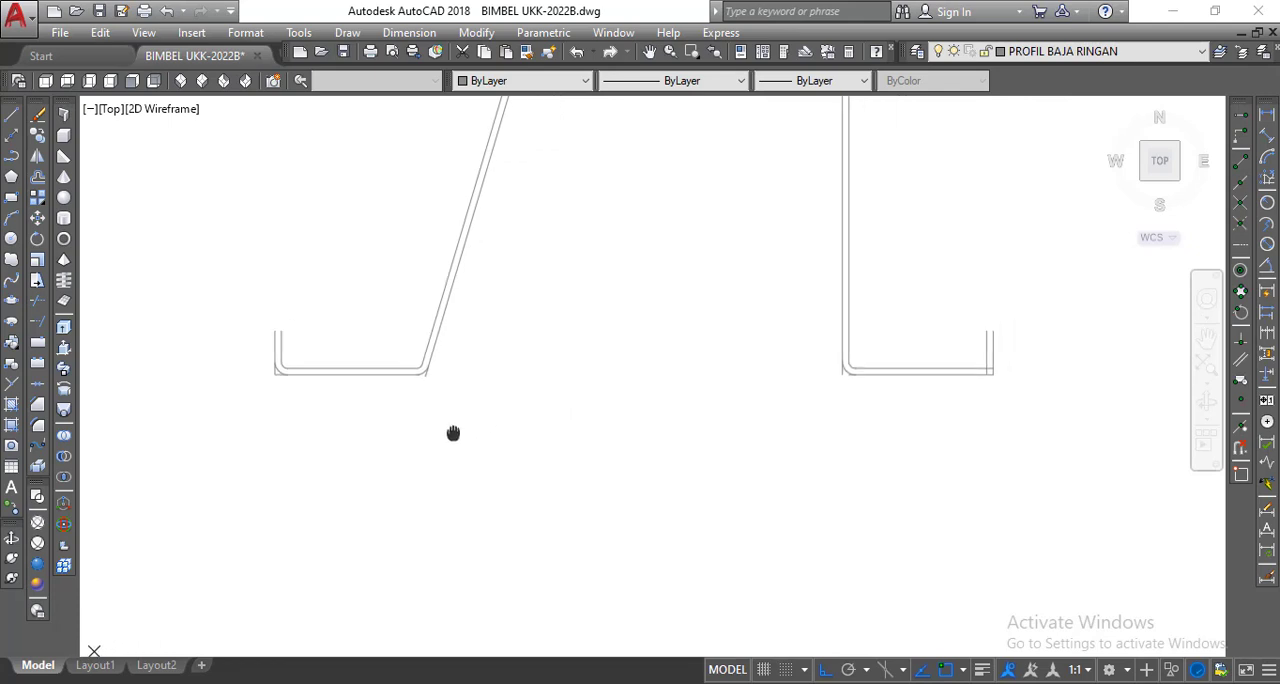
left_click(38, 428)
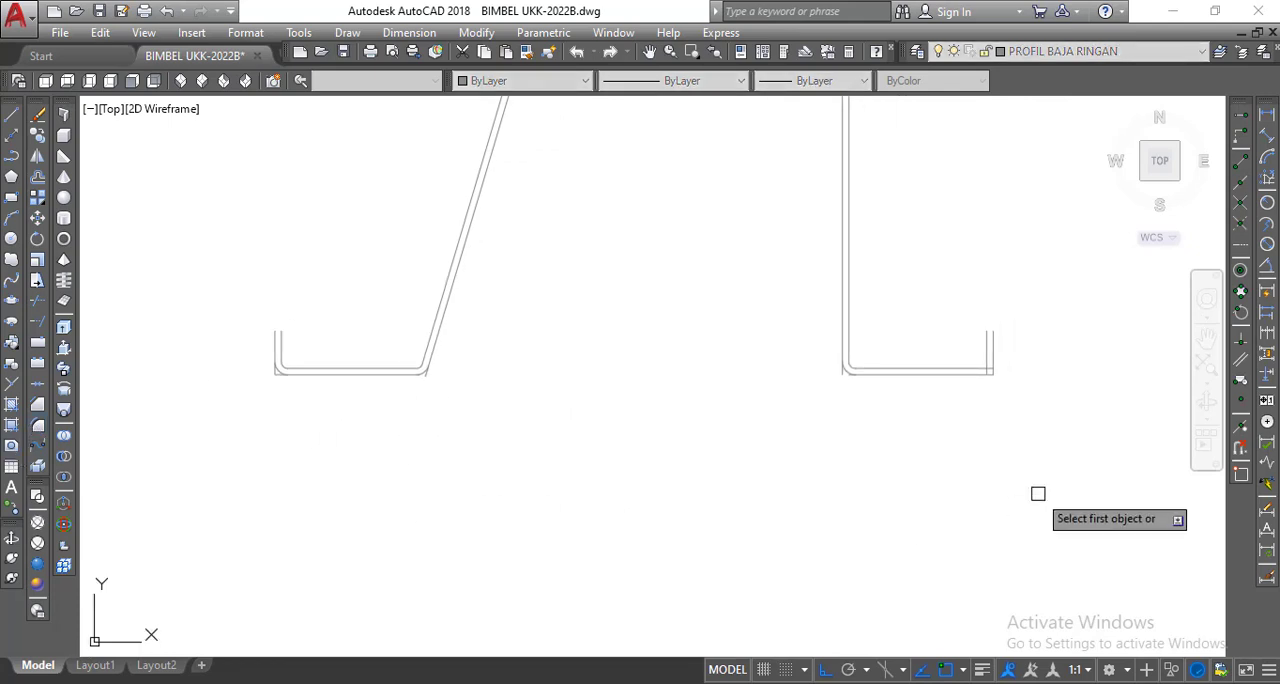
scroll(1020, 391, "up", 4)
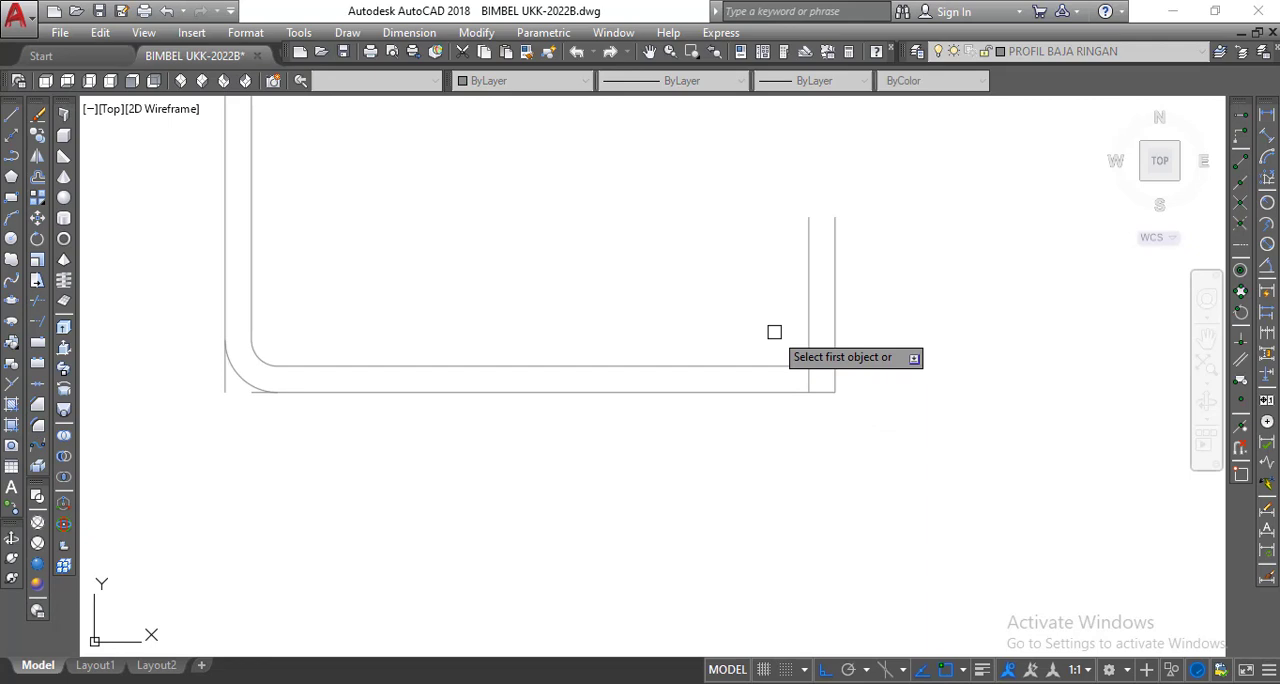
right_click(774, 332)
left_click(808, 345)
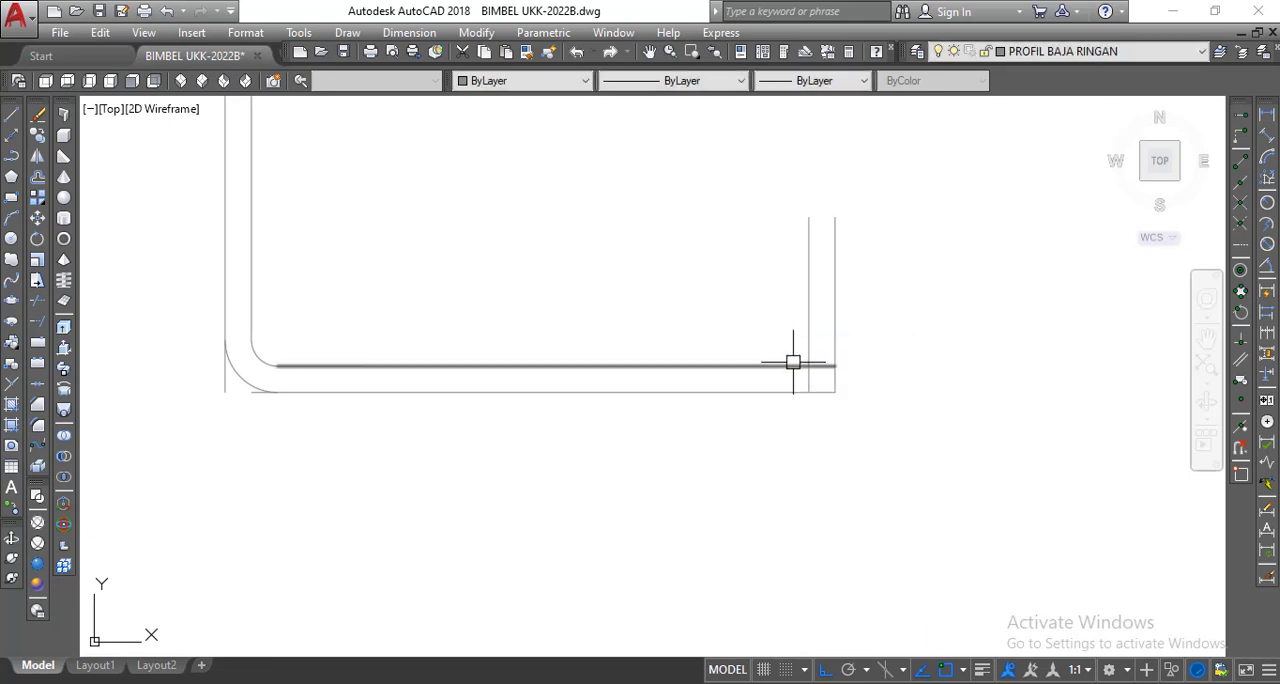
right_click(743, 328)
left_click(763, 340)
left_click(772, 365)
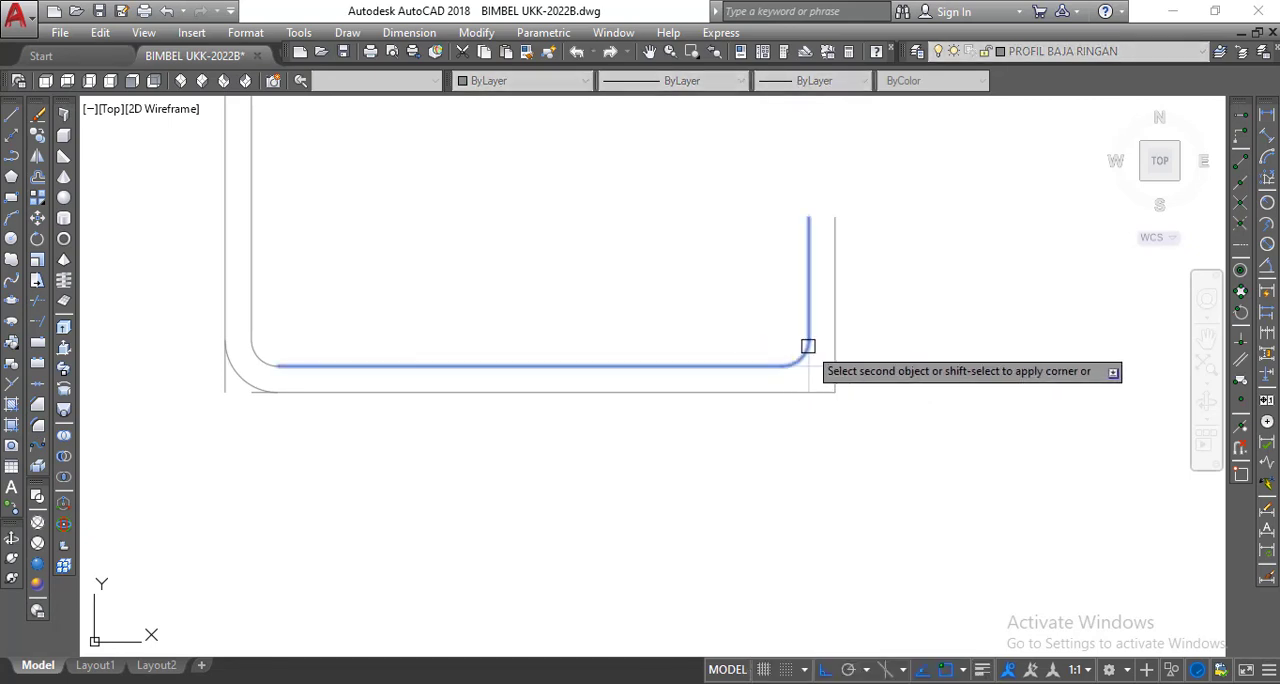
left_click(808, 346)
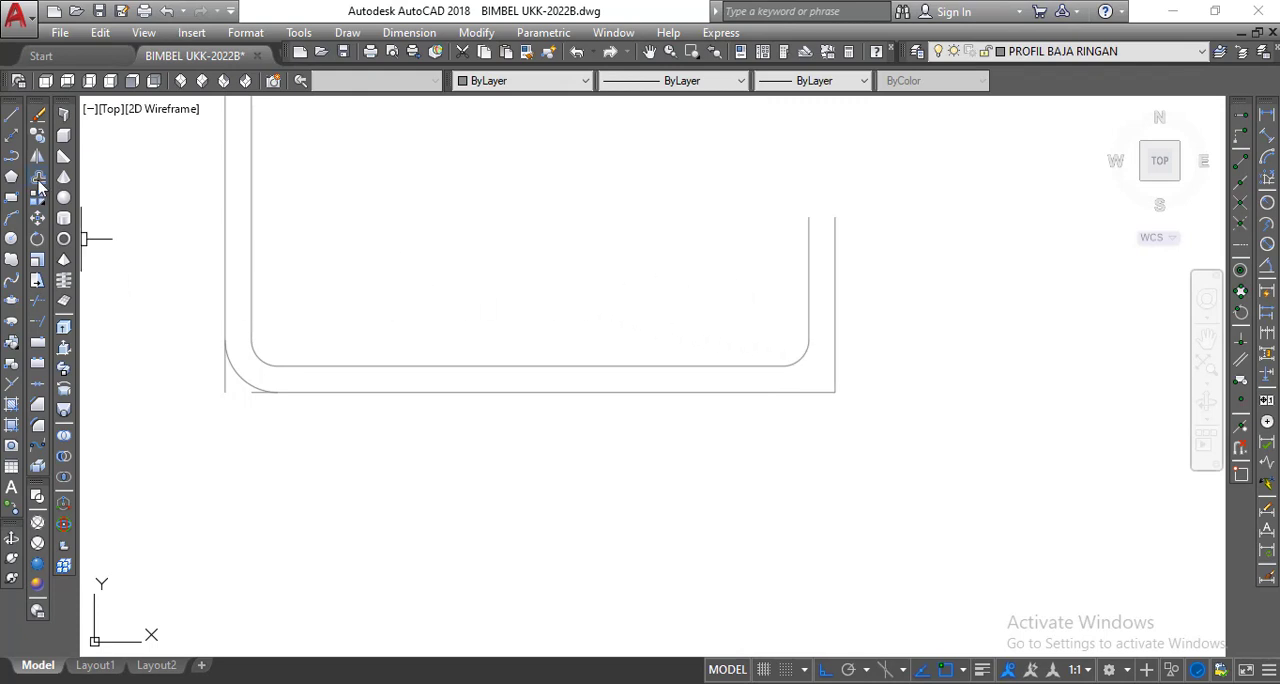
Offset the fillet arc at the right lip outward by the current distance and end the command.
left_click(37, 180)
right_click(427, 238)
left_click(466, 245)
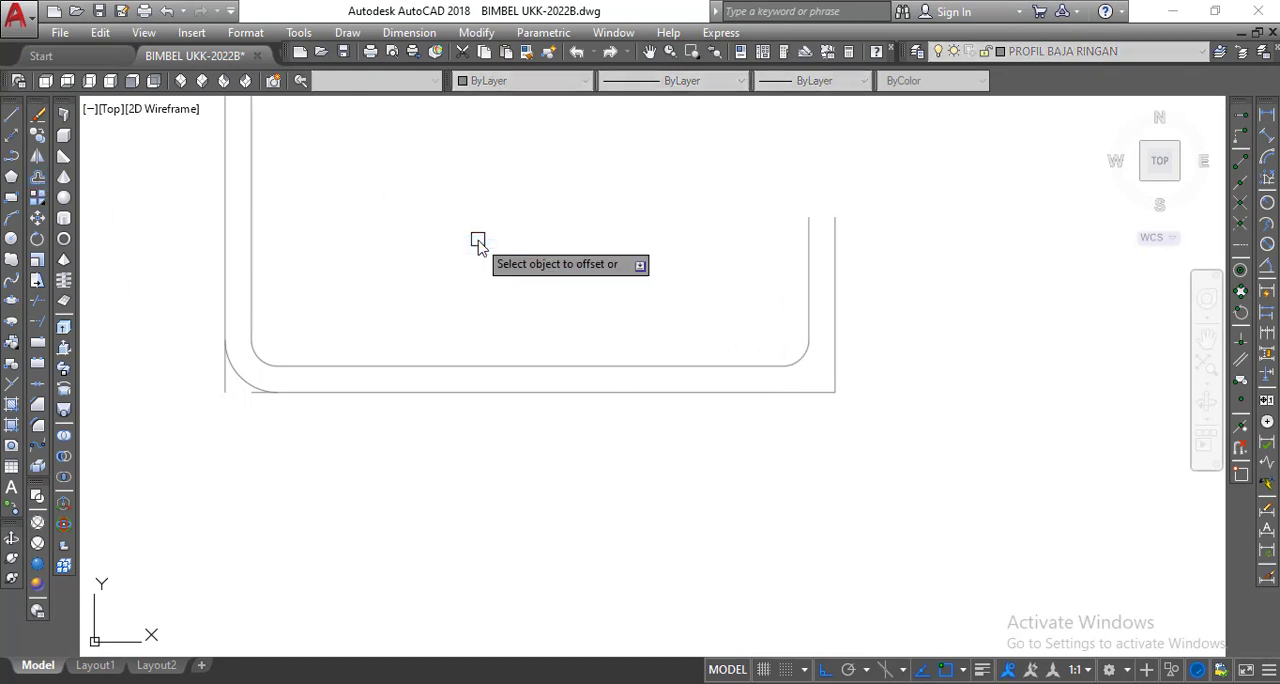
left_click(804, 360)
left_click(860, 366)
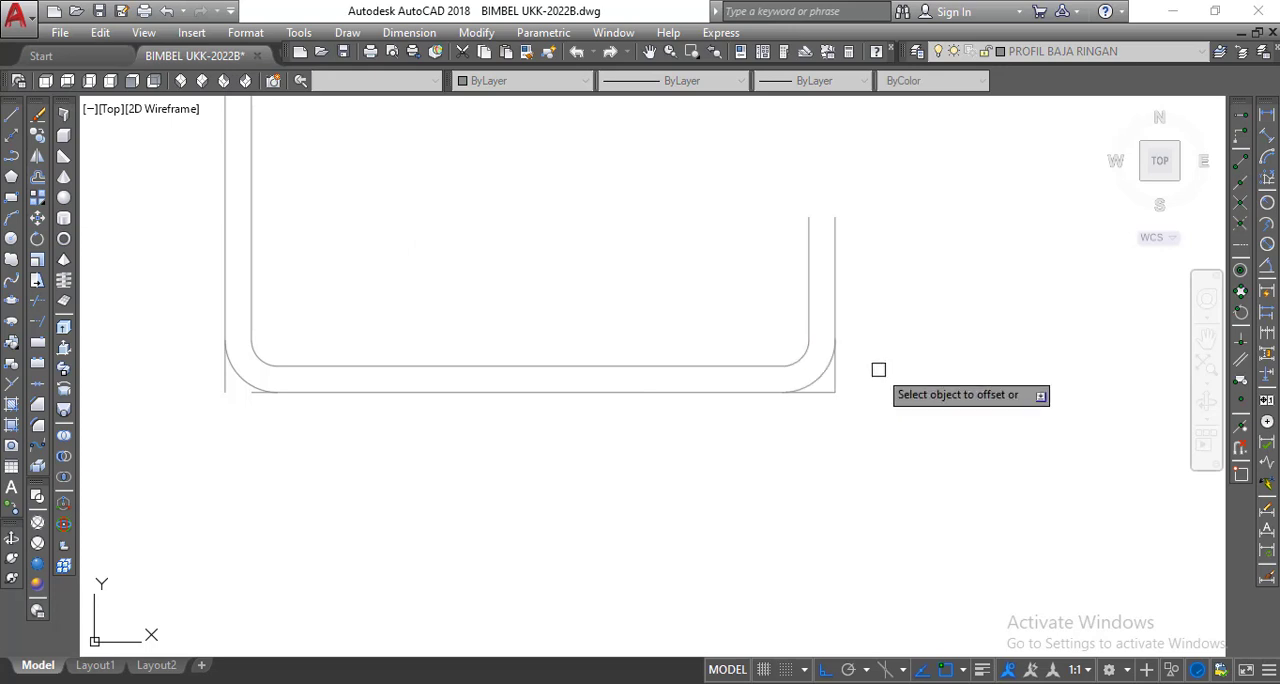
right_click(878, 370)
left_click(905, 380)
scroll(922, 408, "down", 2)
middle_click_drag(913, 415, 778, 447)
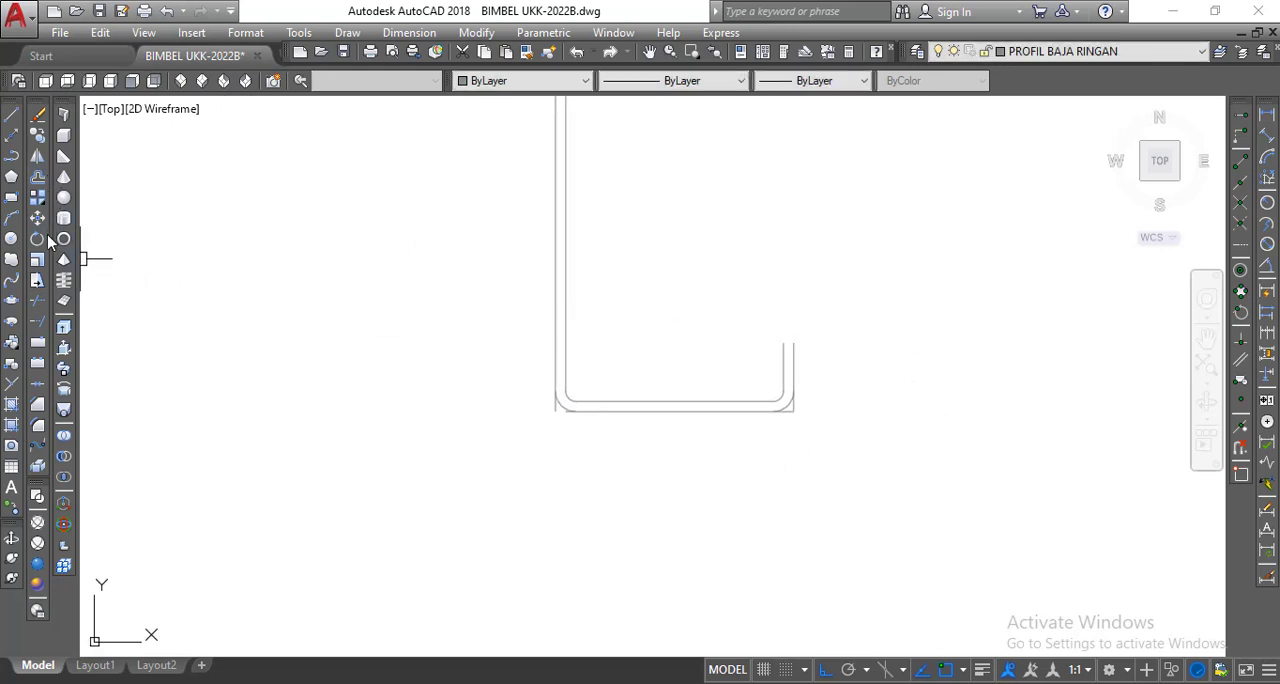
Trim the outer line ends that extend past the fillet arcs at both corners of the right flange.
left_click(37, 306)
key("Return")
scroll(590, 360, "up", 3)
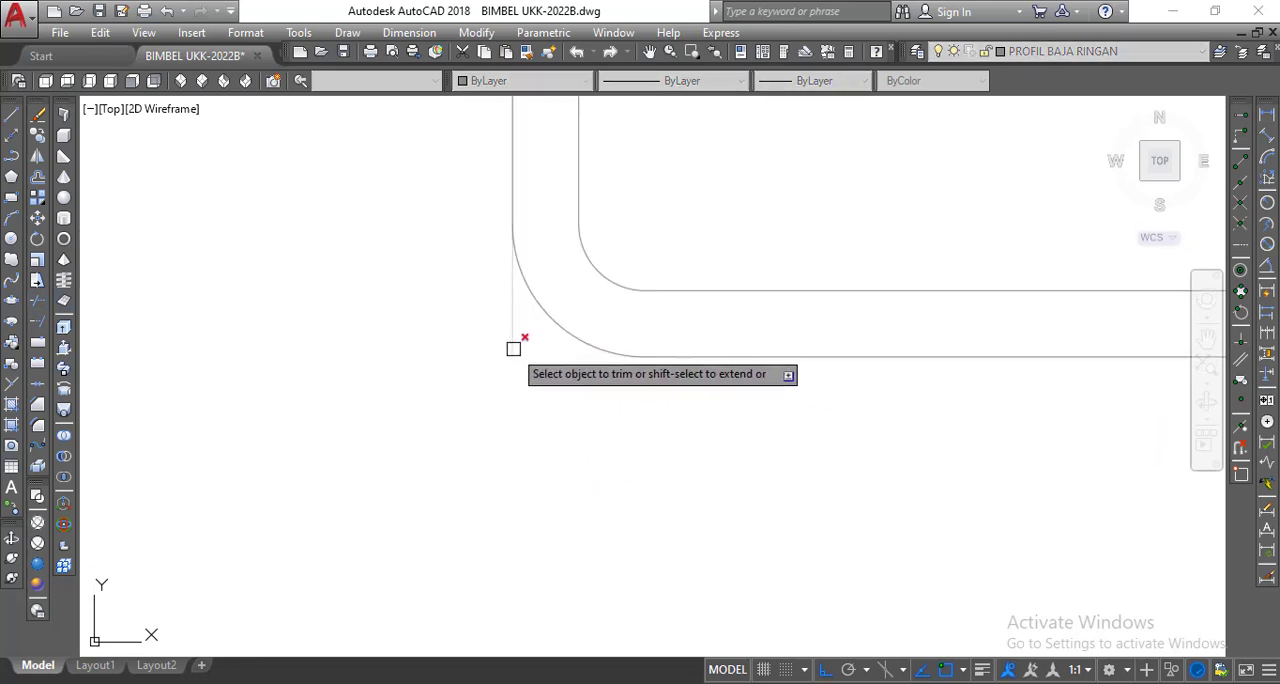
scroll(583, 383, "down", 5)
scroll(878, 370, "up", 5)
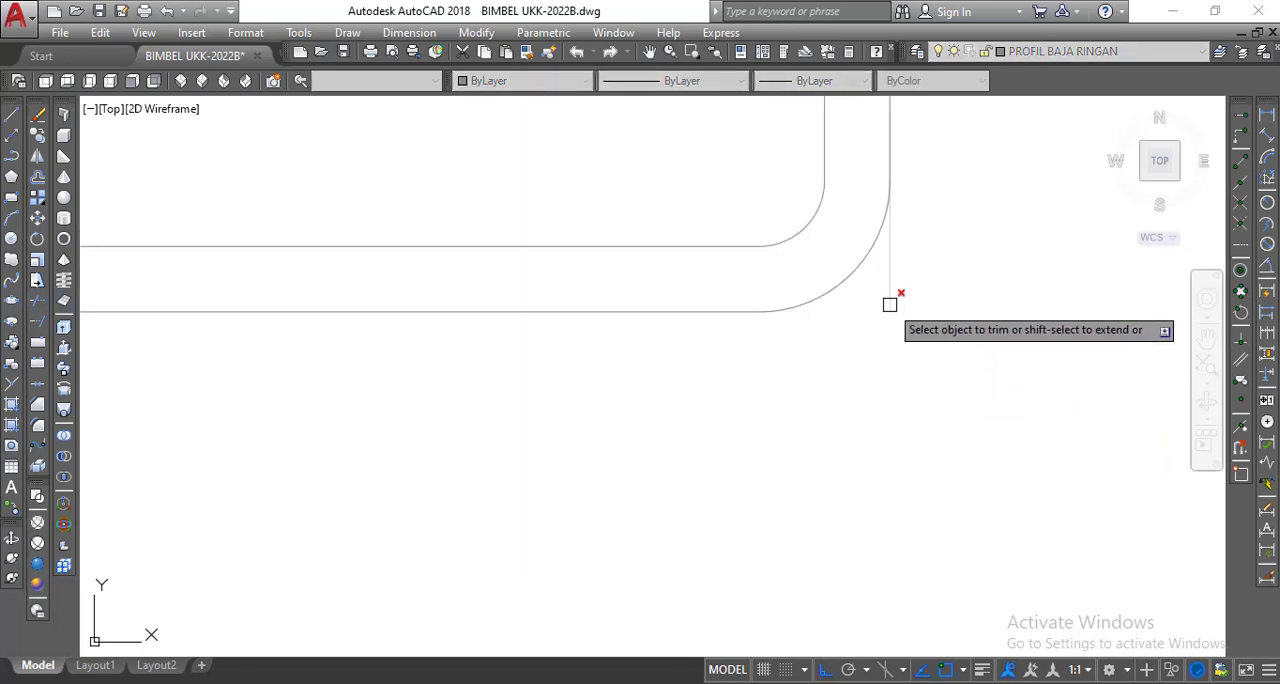
Trim the outer line ends that extend past the fillet arcs at both corners of the profile's top side.
scroll(850, 405, "down", 5)
scroll(846, 405, "down", 3)
scroll(820, 240, "up", 6)
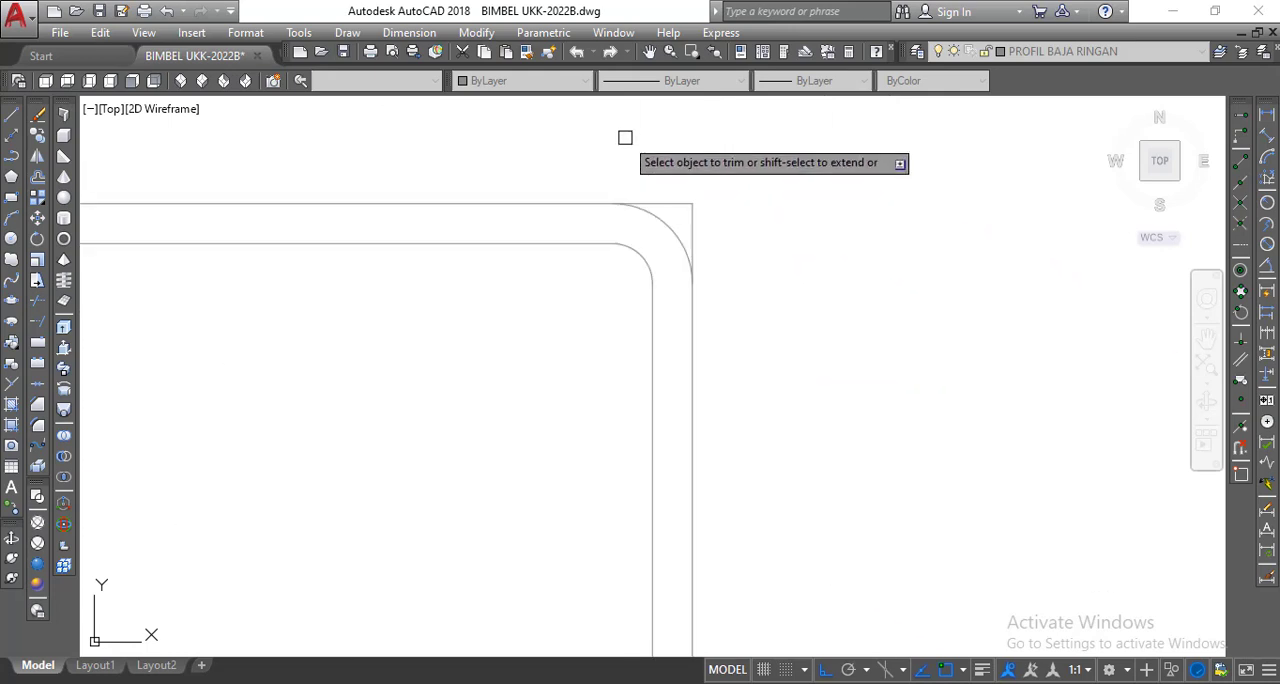
left_click(705, 210)
left_click(677, 193)
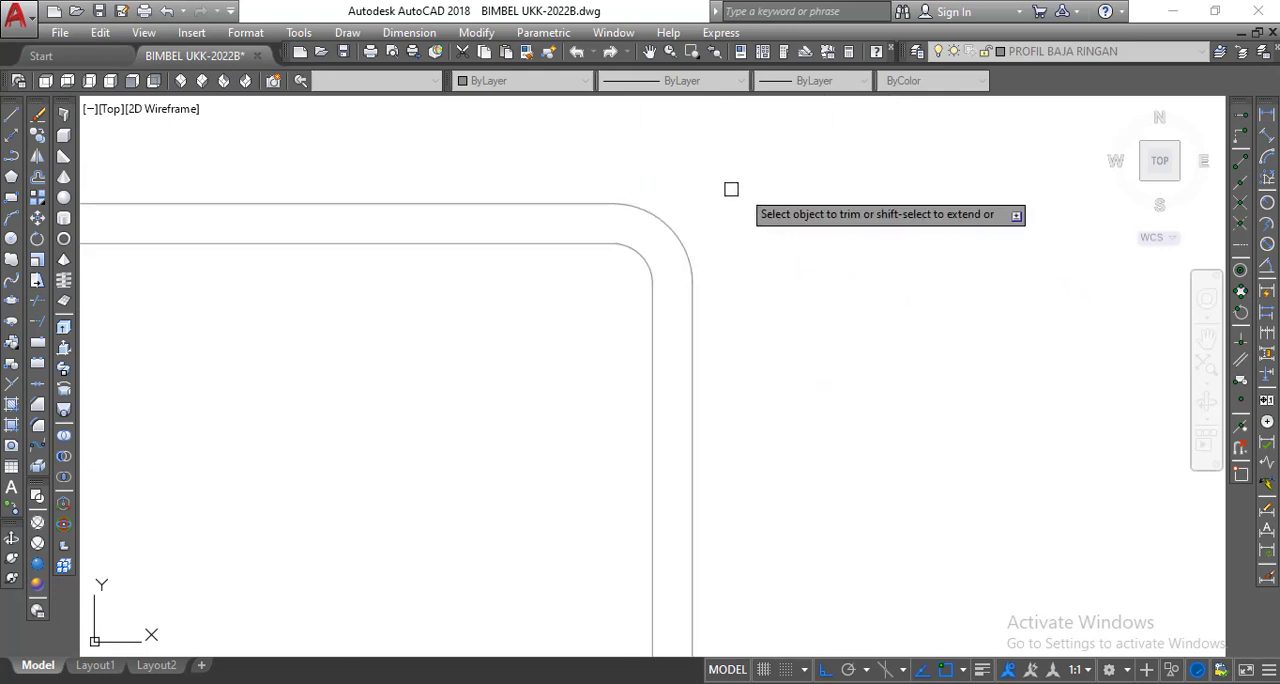
scroll(765, 196, "down", 5)
scroll(586, 160, "up", 5)
left_click(700, 240)
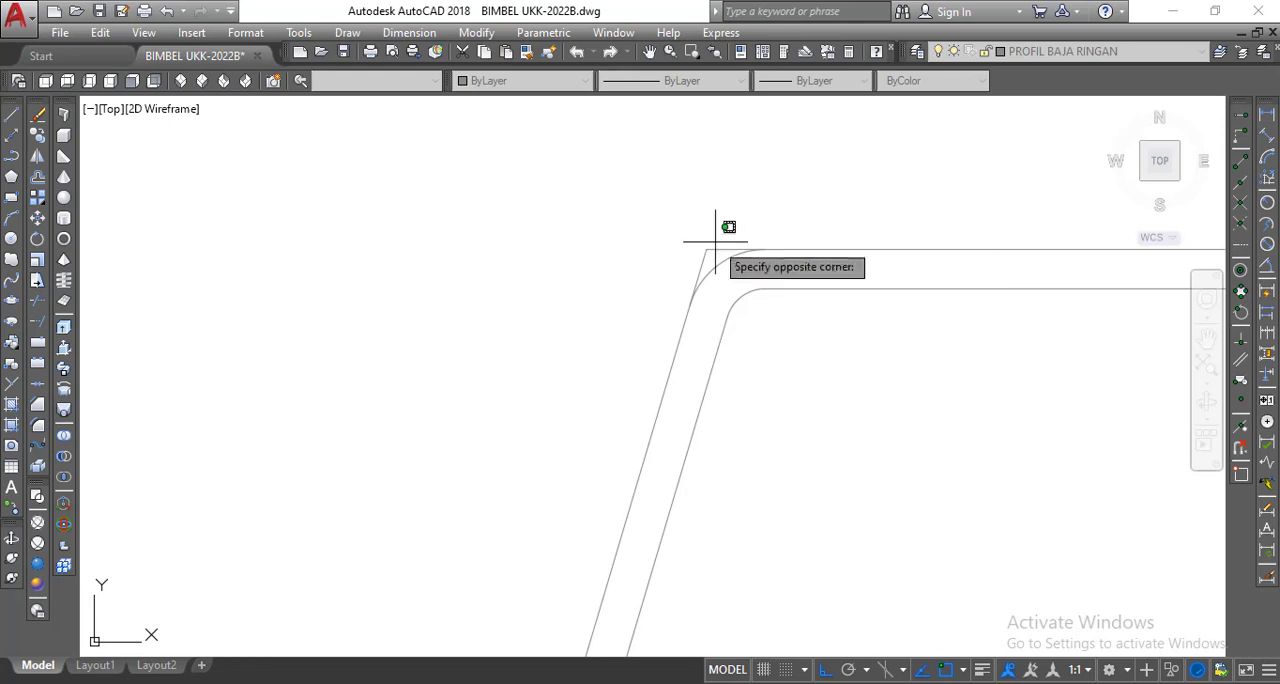
left_click(697, 256)
Trim the outer line ends past the fillet arcs at both corners of the left flange and end the command.
scroll(690, 280, "down", 5)
scroll(620, 465, "up", 5)
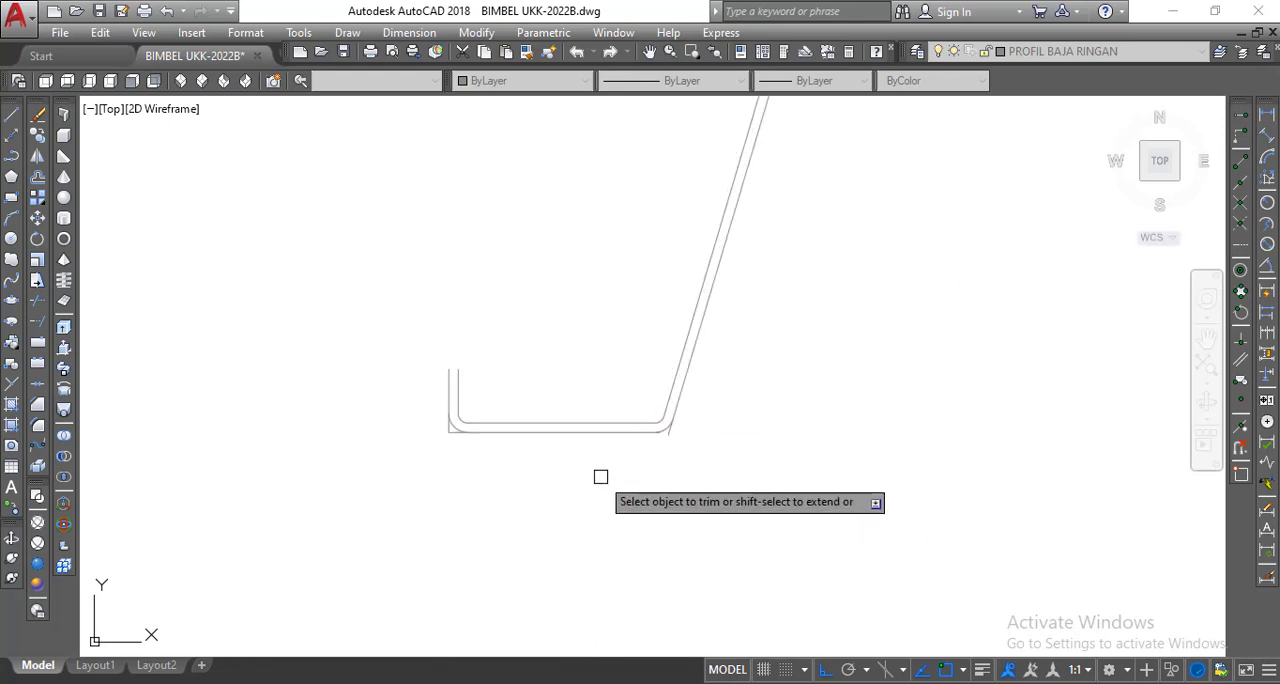
right_click(655, 442)
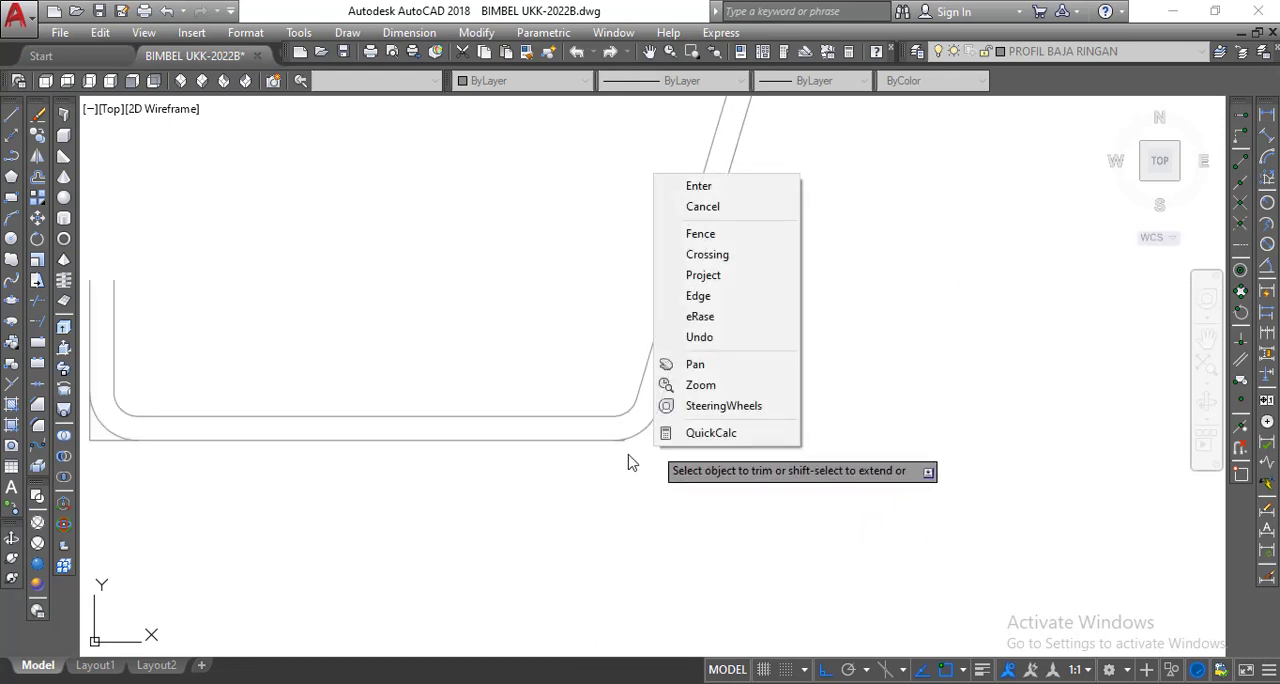
key("Escape")
scroll(622, 455, "up", 6)
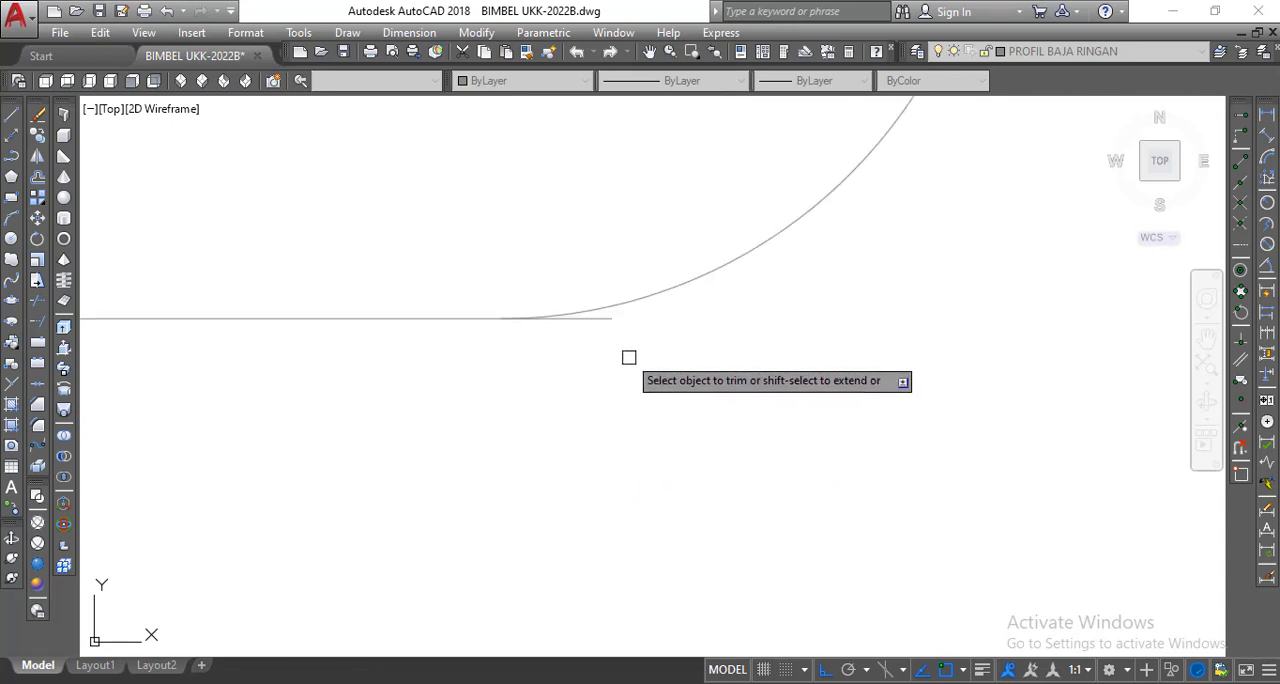
left_click(609, 320)
scroll(710, 386, "down", 8)
scroll(515, 400, "up", 5)
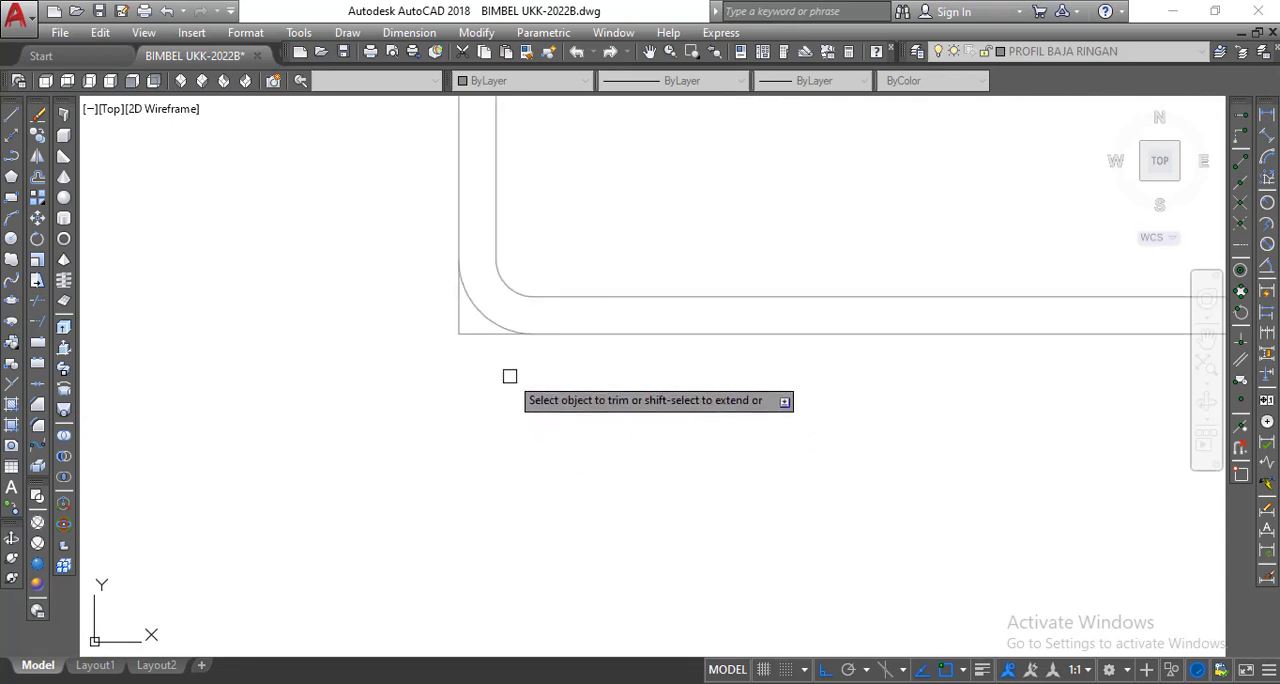
scroll(514, 400, "down", 5)
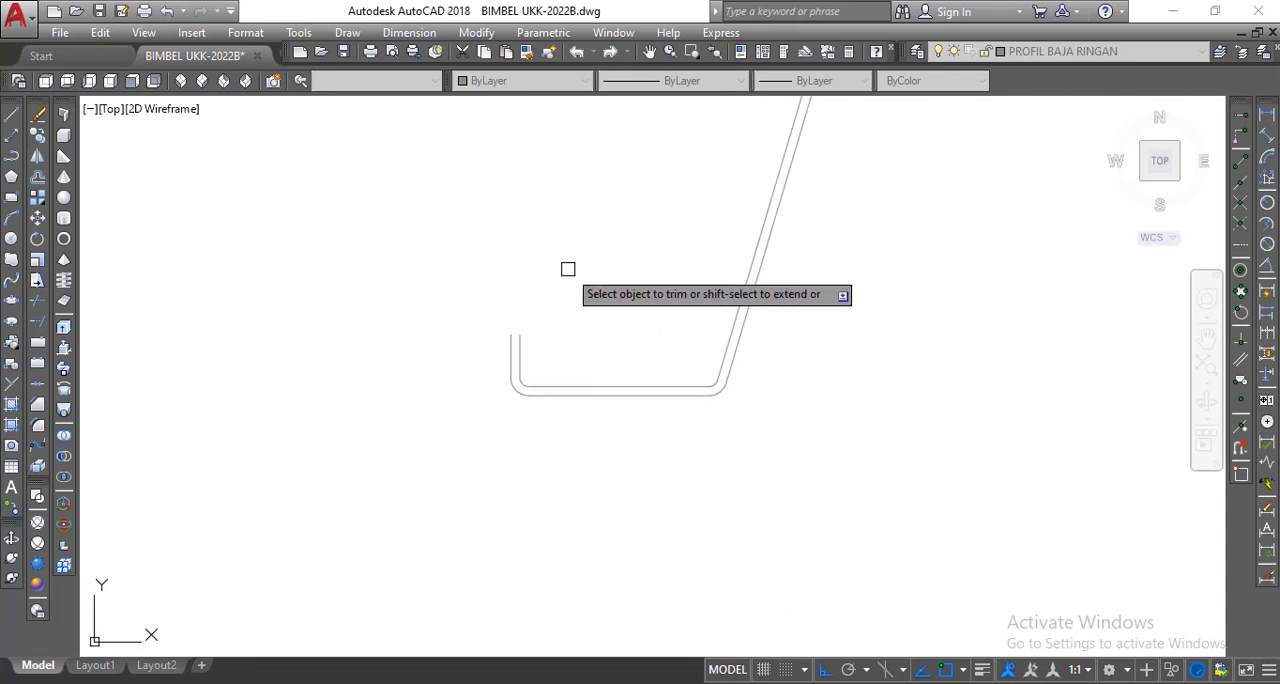
right_click(566, 266)
left_click(605, 283)
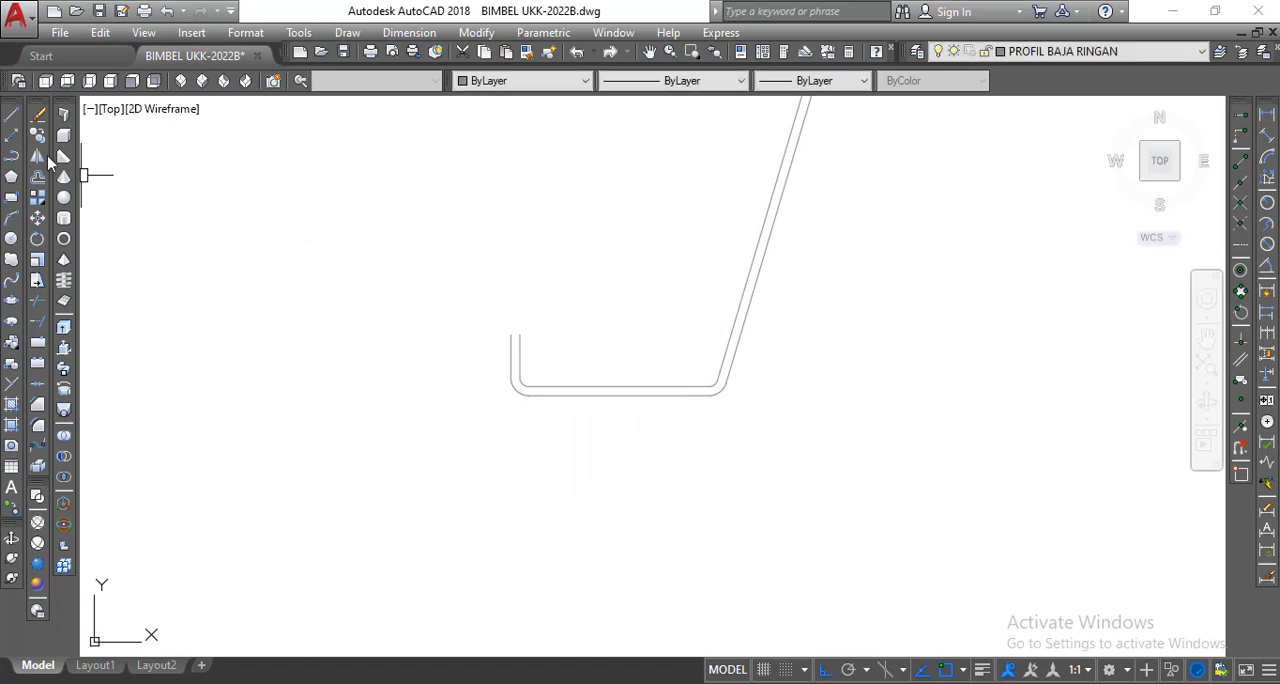
Close the open end of the left lip with a line between its outer and inner edge endpoints.
left_click(13, 116)
scroll(513, 300, "up", 3)
left_click(488, 360)
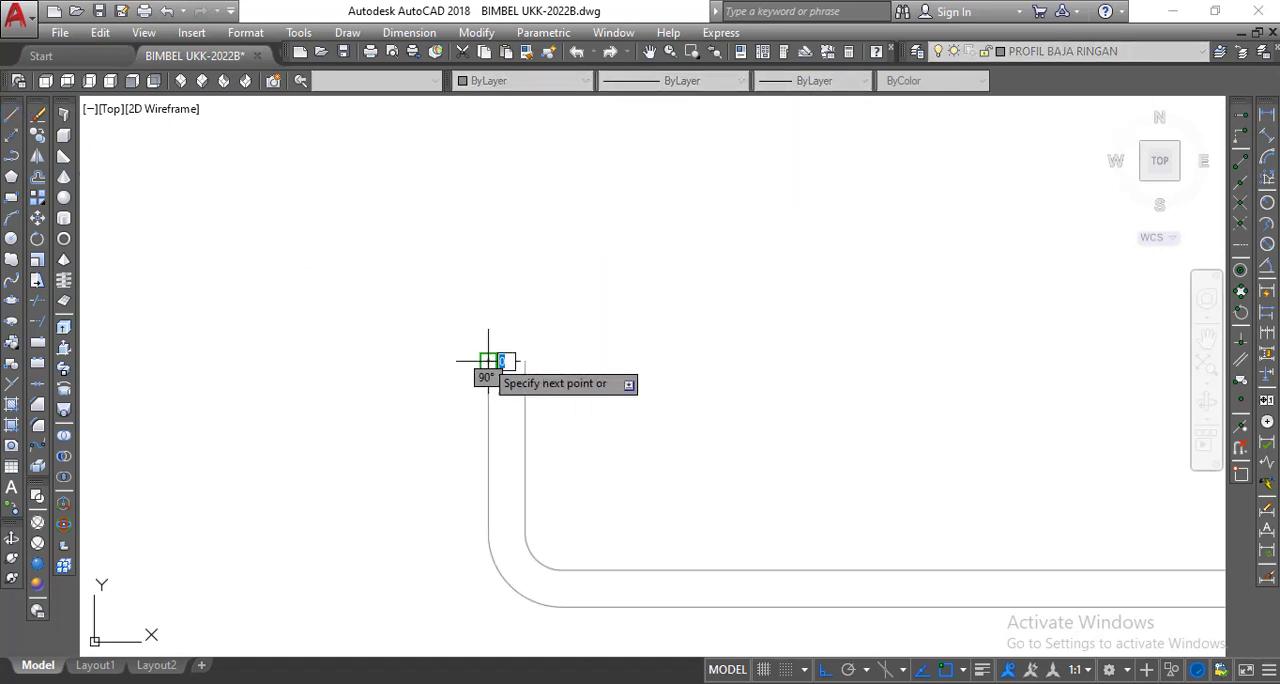
right_click(488, 361)
left_click(528, 347)
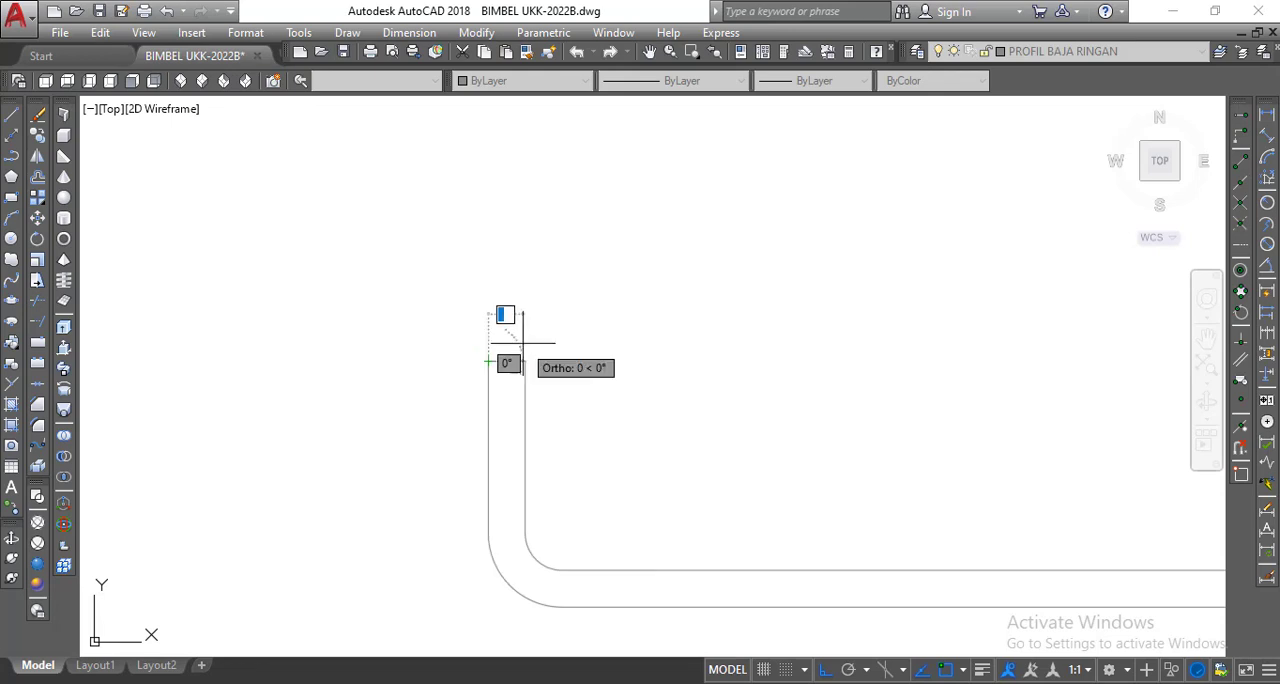
left_click(524, 360)
scroll(404, 348, "down", 2)
right_click(464, 349)
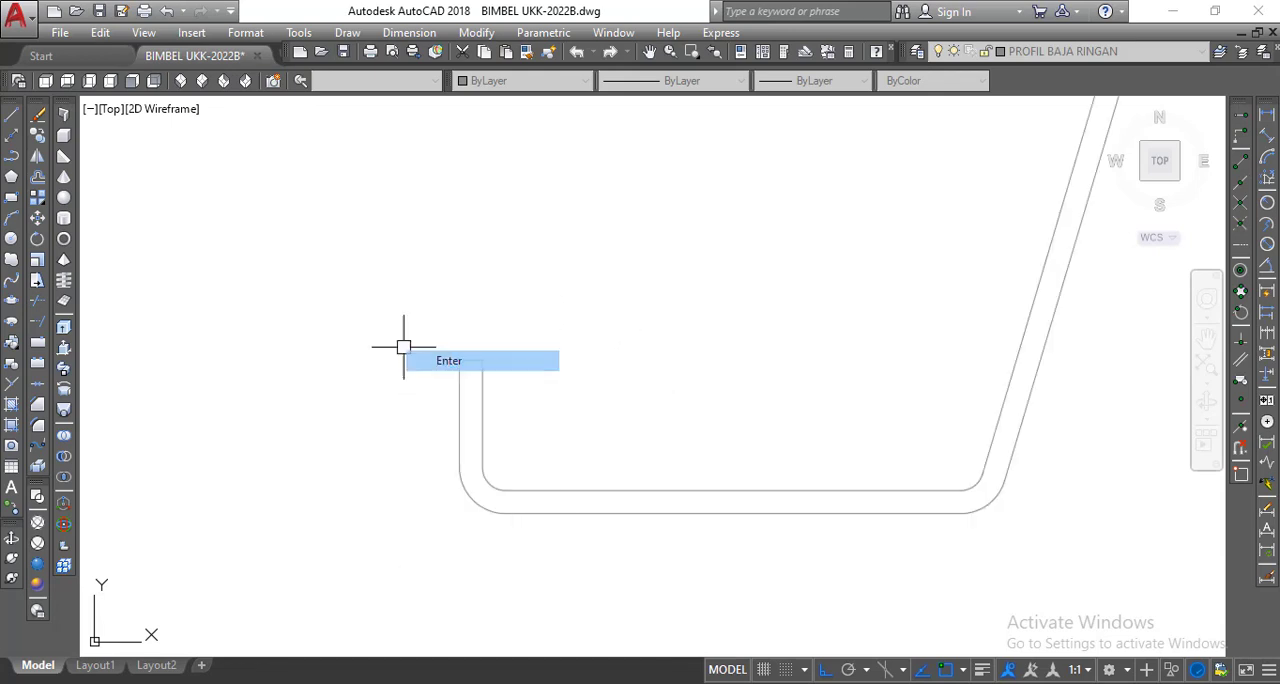
left_click(476, 355)
Close the open end of the right lip with a line between its inner and outer edge endpoints.
scroll(449, 371, "down", 2)
scroll(737, 374, "up", 3)
right_click(795, 312)
left_click(797, 311)
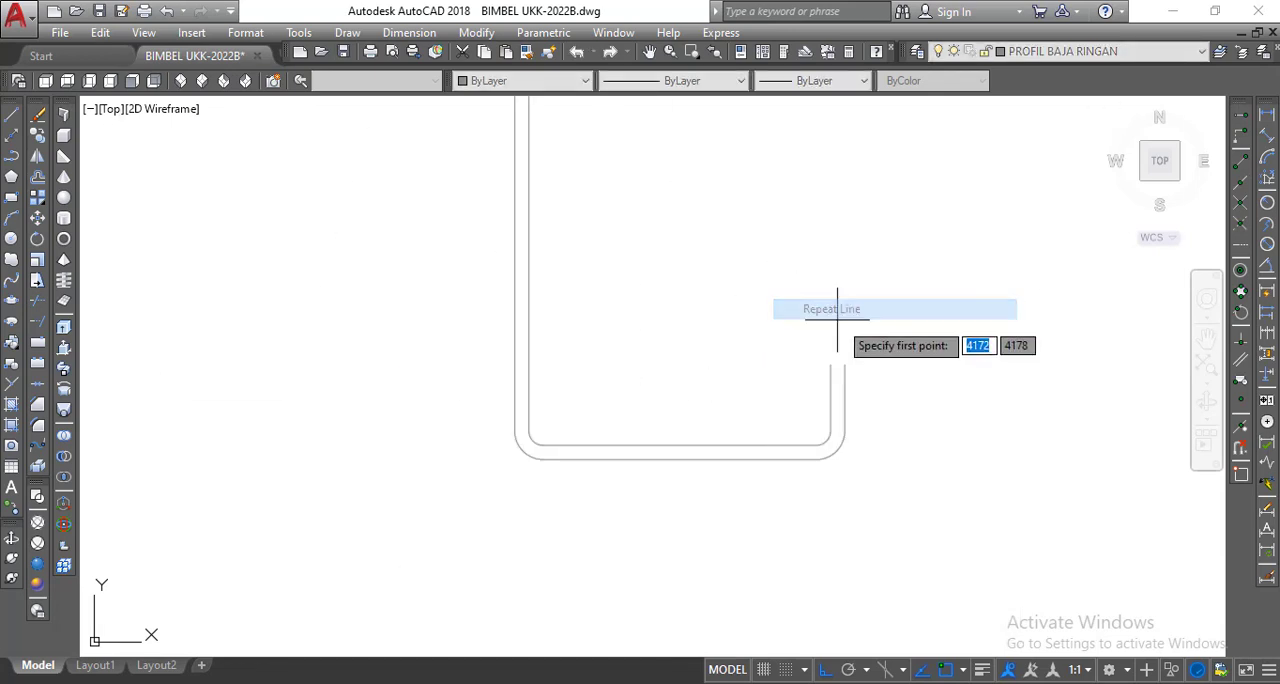
scroll(829, 363, "up", 4)
left_click(840, 386)
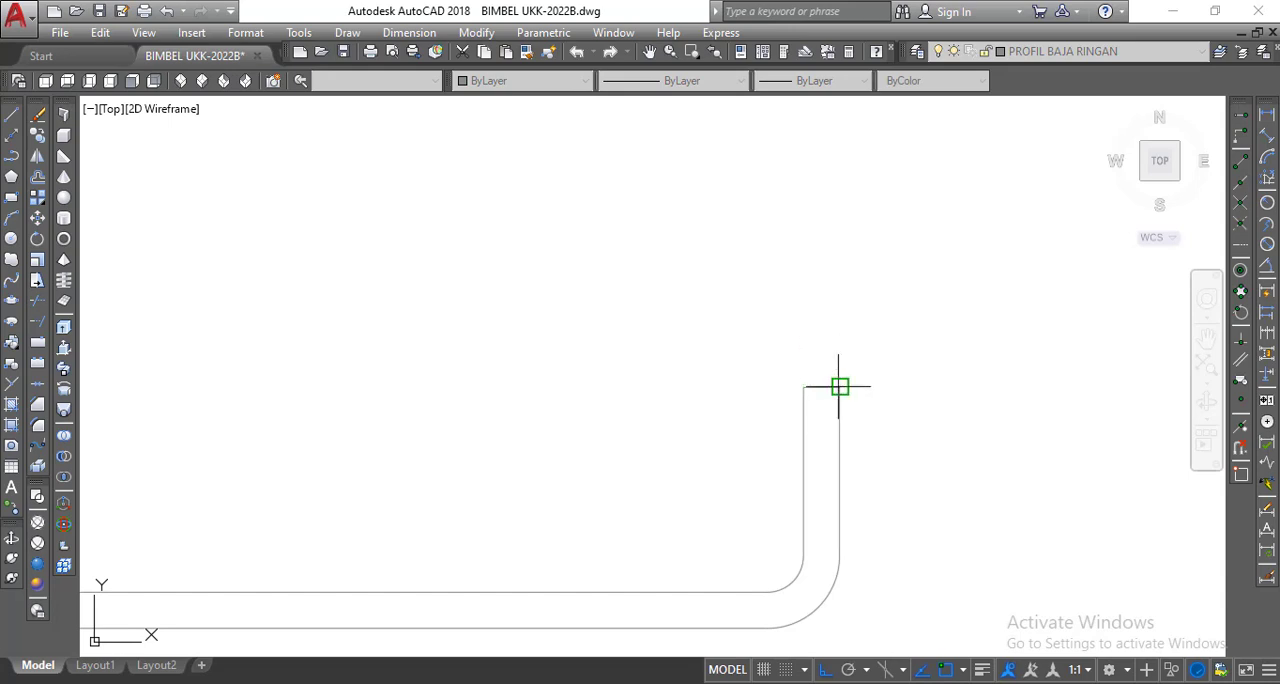
right_click(837, 385)
left_click(835, 397)
Fill the space between the batten profile's inner and outer outlines with a SOLID hatch, using an internal point.
scroll(733, 373, "down", 5)
scroll(733, 373, "down", 2)
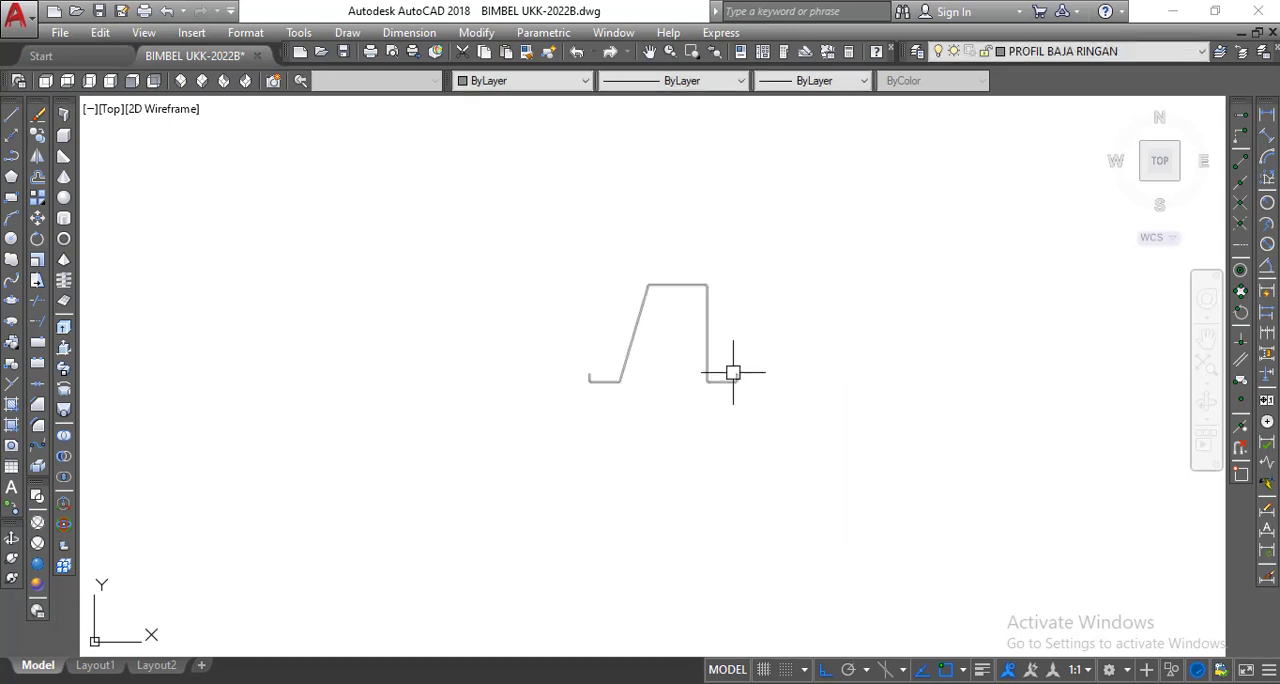
scroll(697, 295, "up", 5)
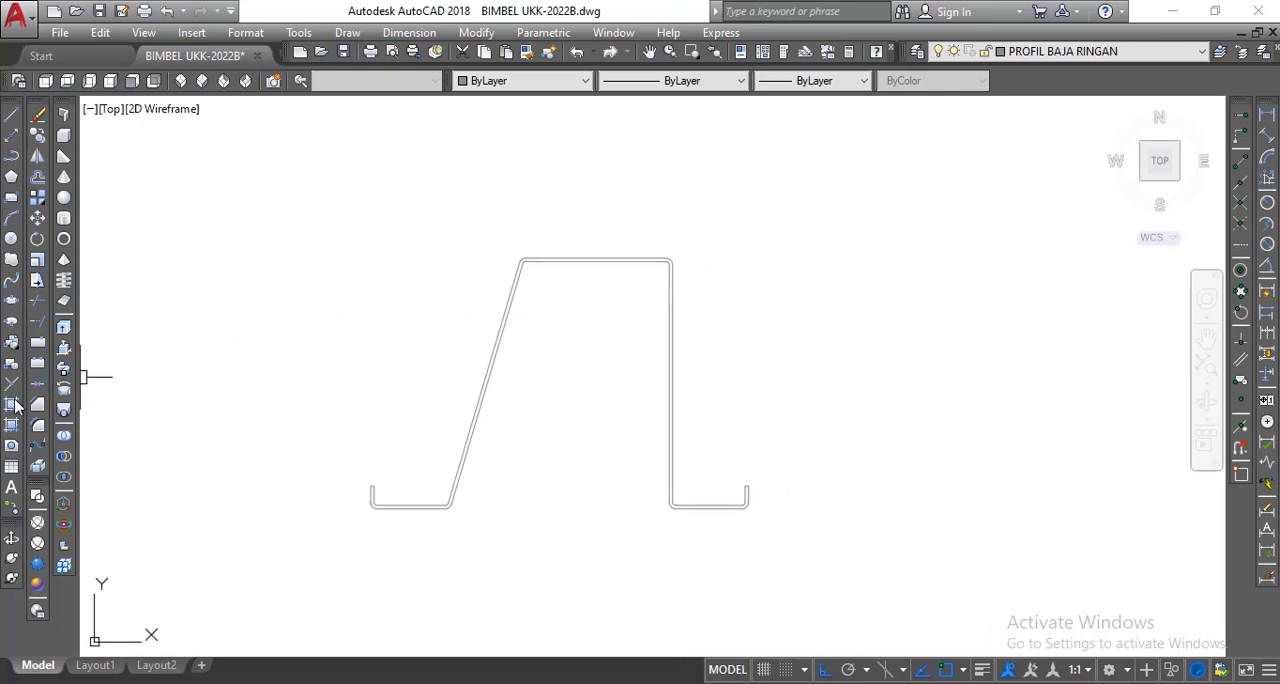
left_click(12, 405)
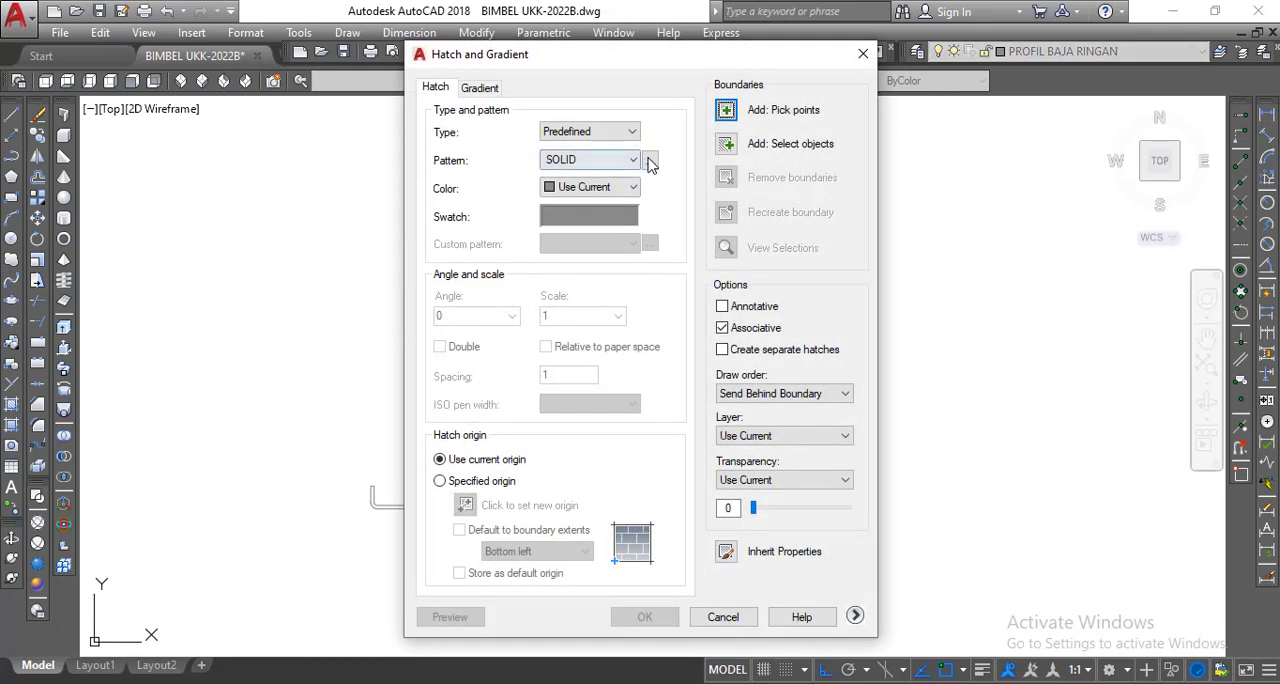
left_click(650, 162)
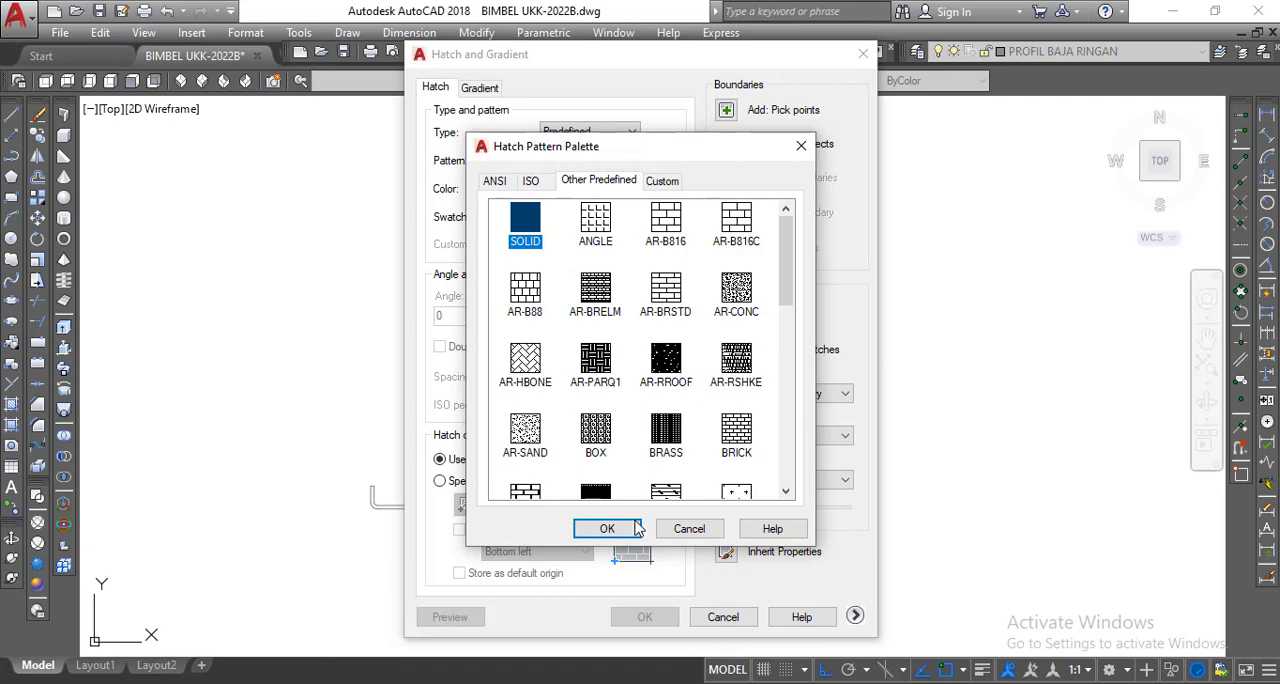
left_click(607, 529)
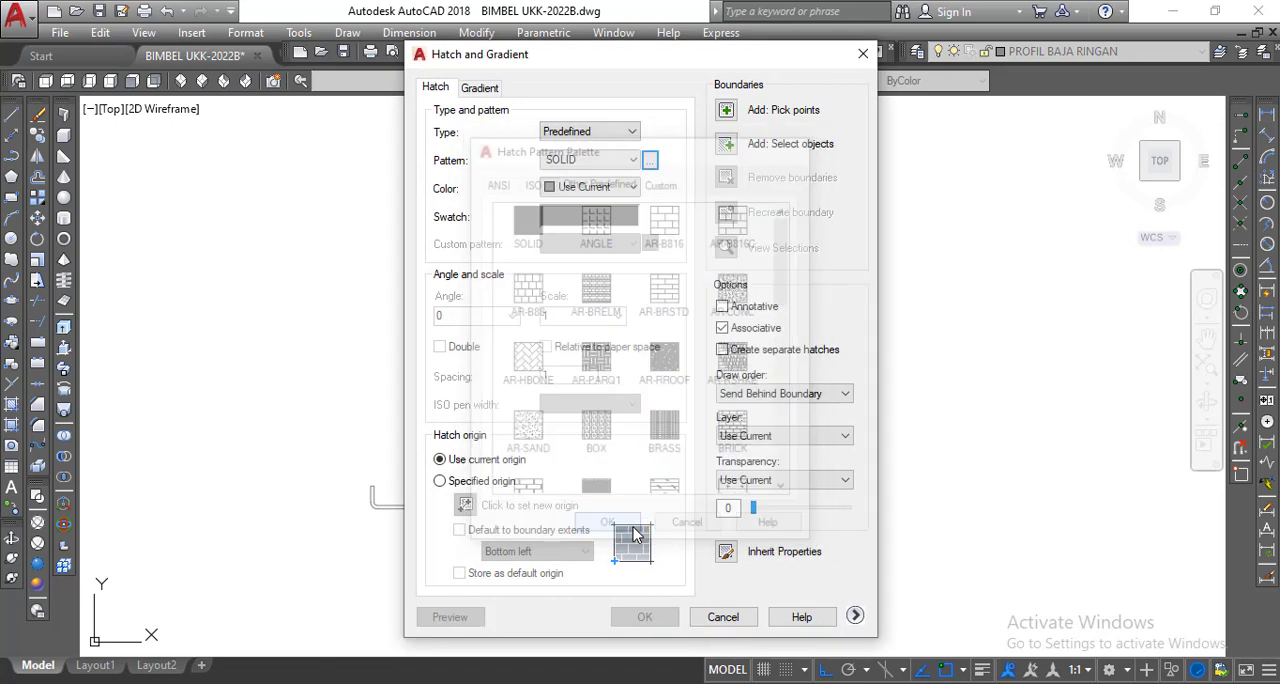
left_click(729, 110)
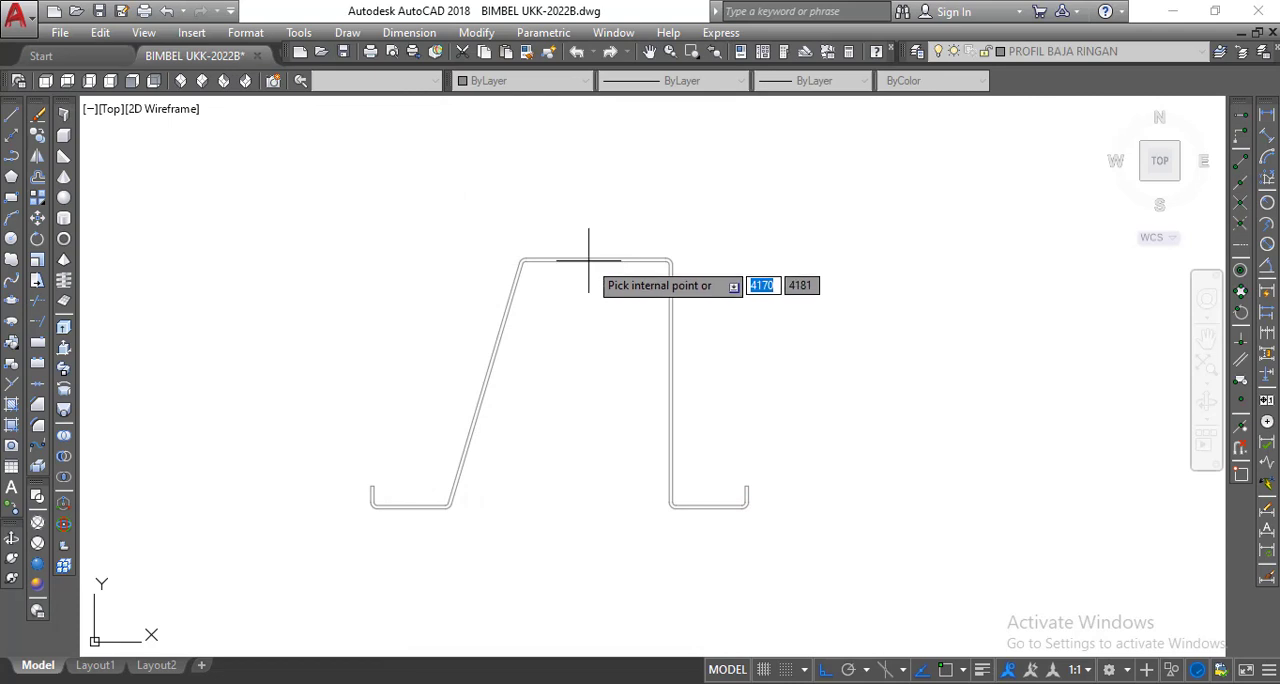
left_click(588, 260)
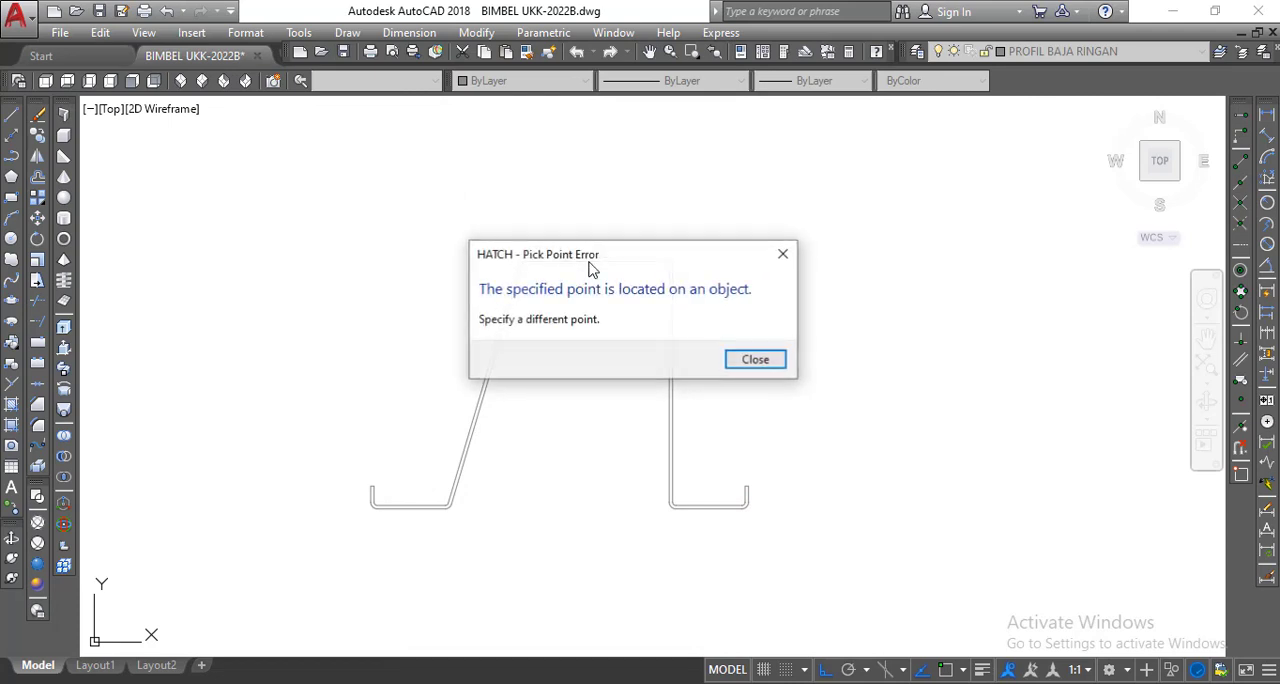
left_click(755, 358)
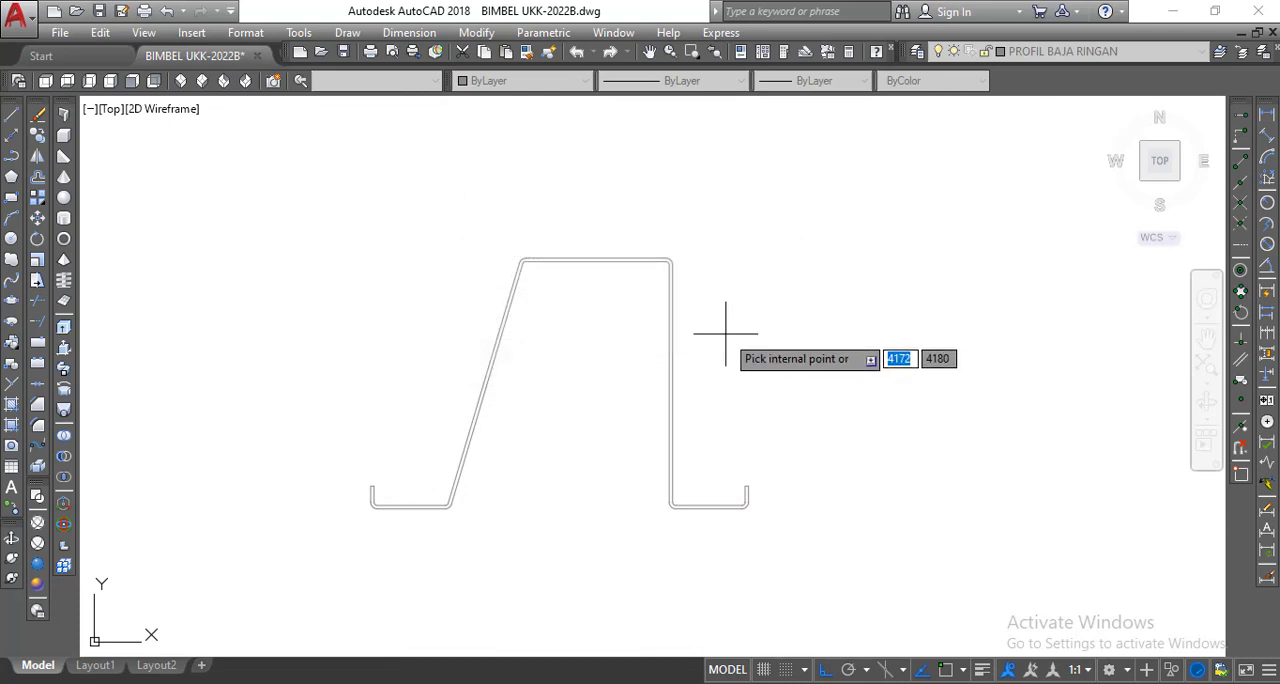
left_click(633, 261)
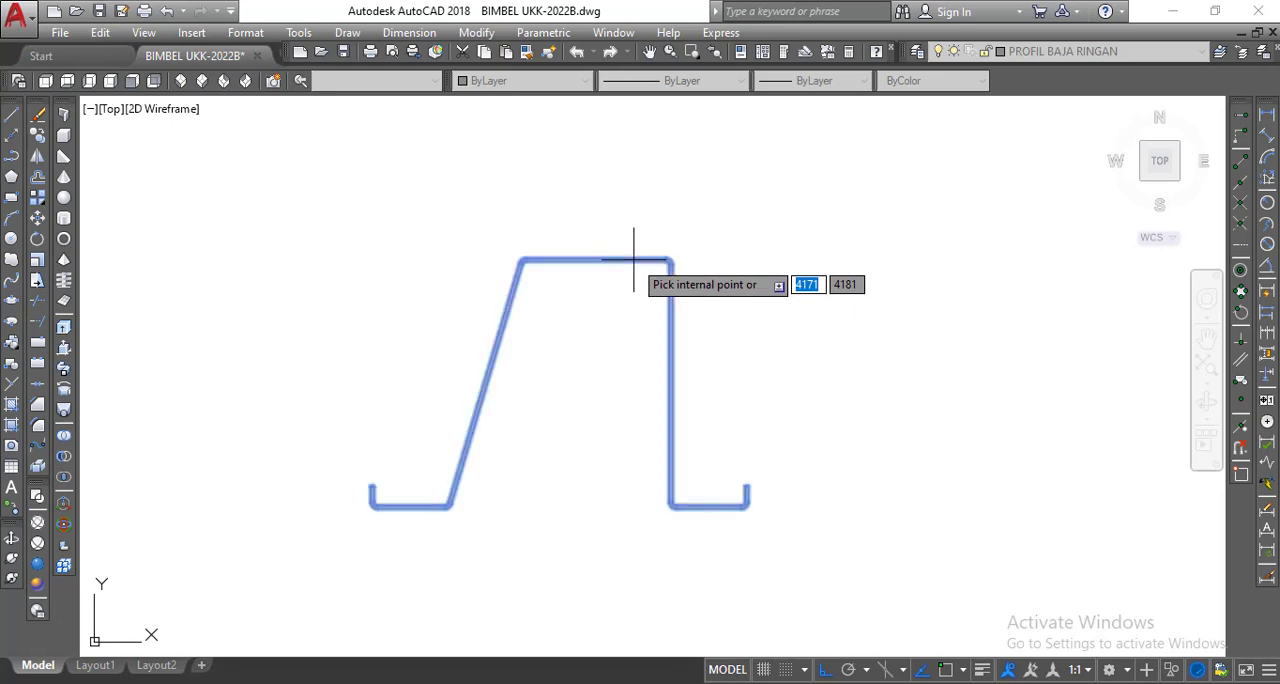
right_click(632, 220)
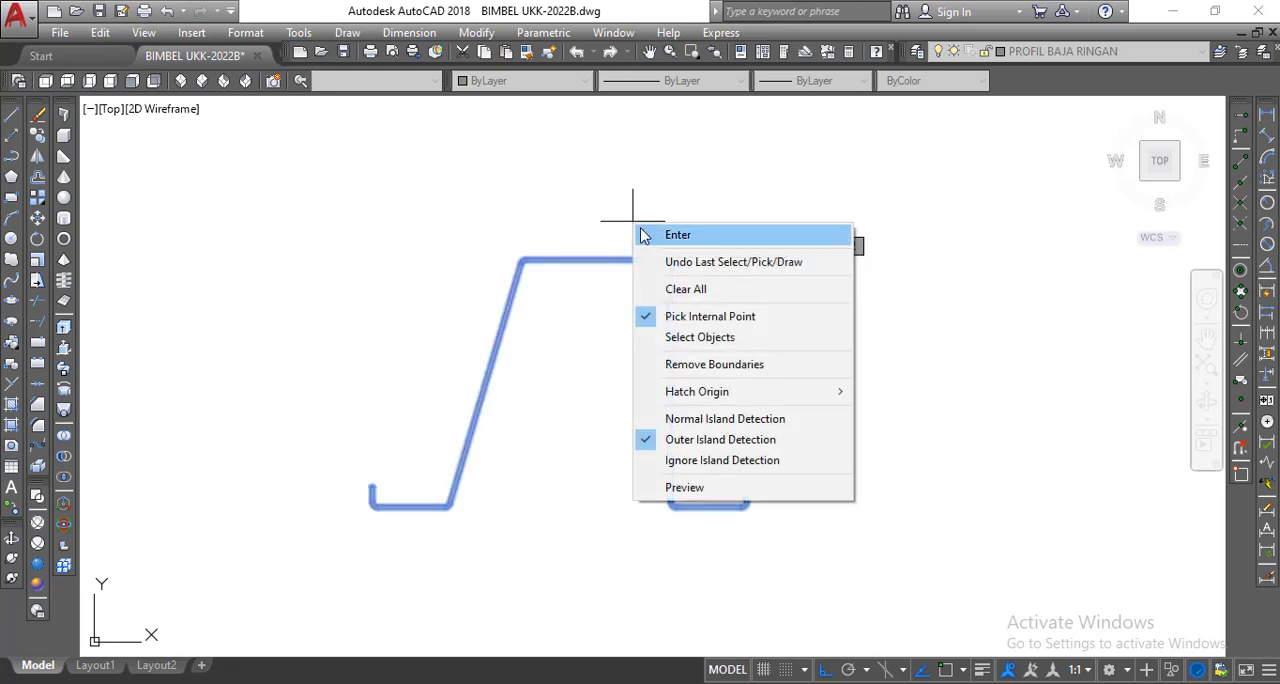
left_click(650, 236)
left_click(645, 617)
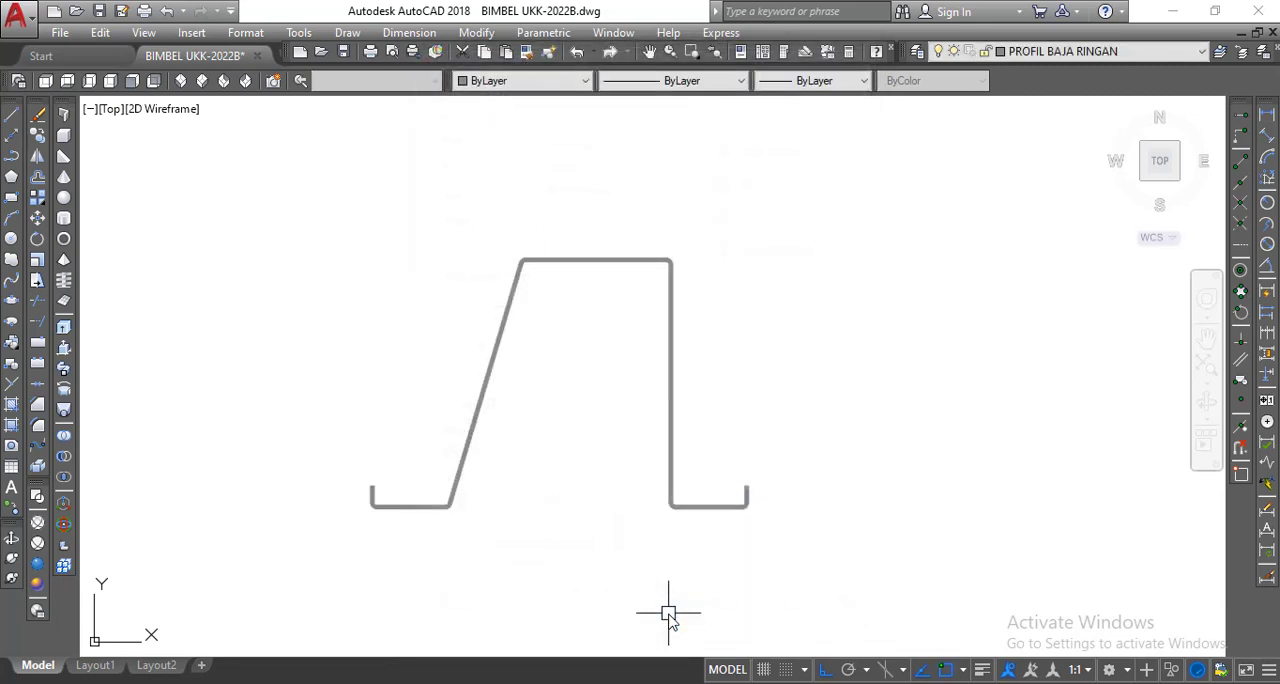
Open a new block definition for the hatched batten profile.
scroll(571, 366, "down", 4)
scroll(569, 363, "up", 4)
middle_click_drag(569, 363, 574, 383)
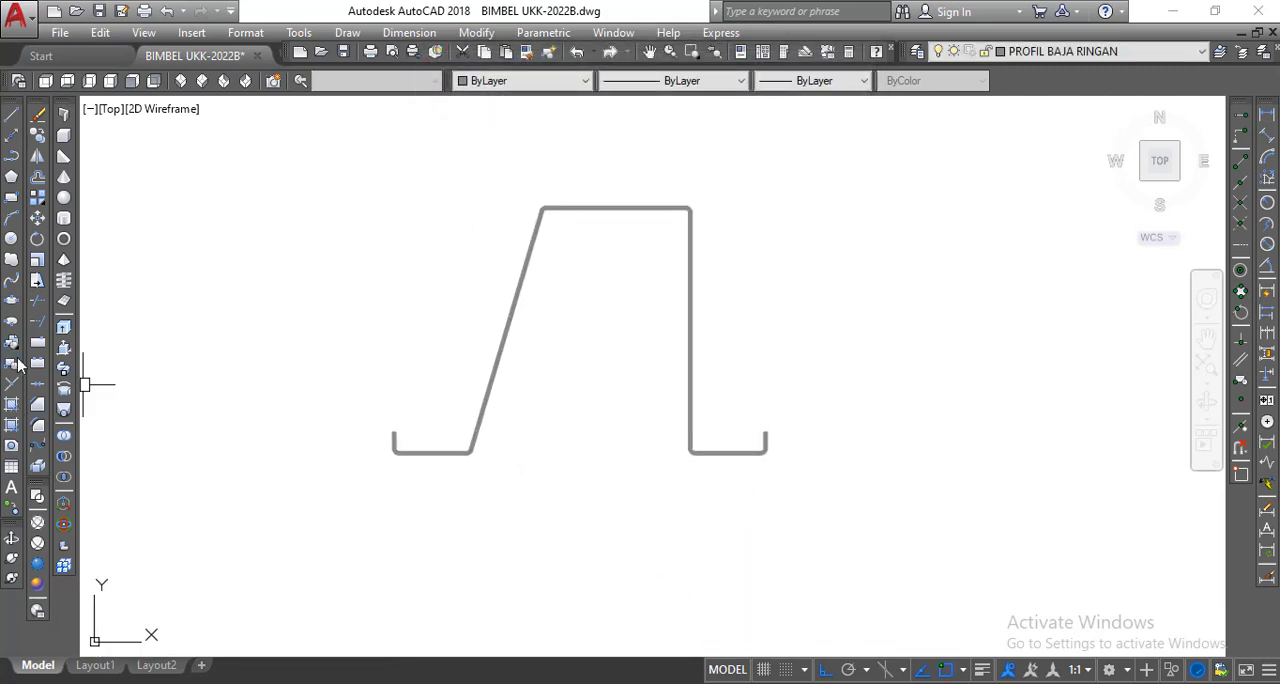
left_click(14, 364)
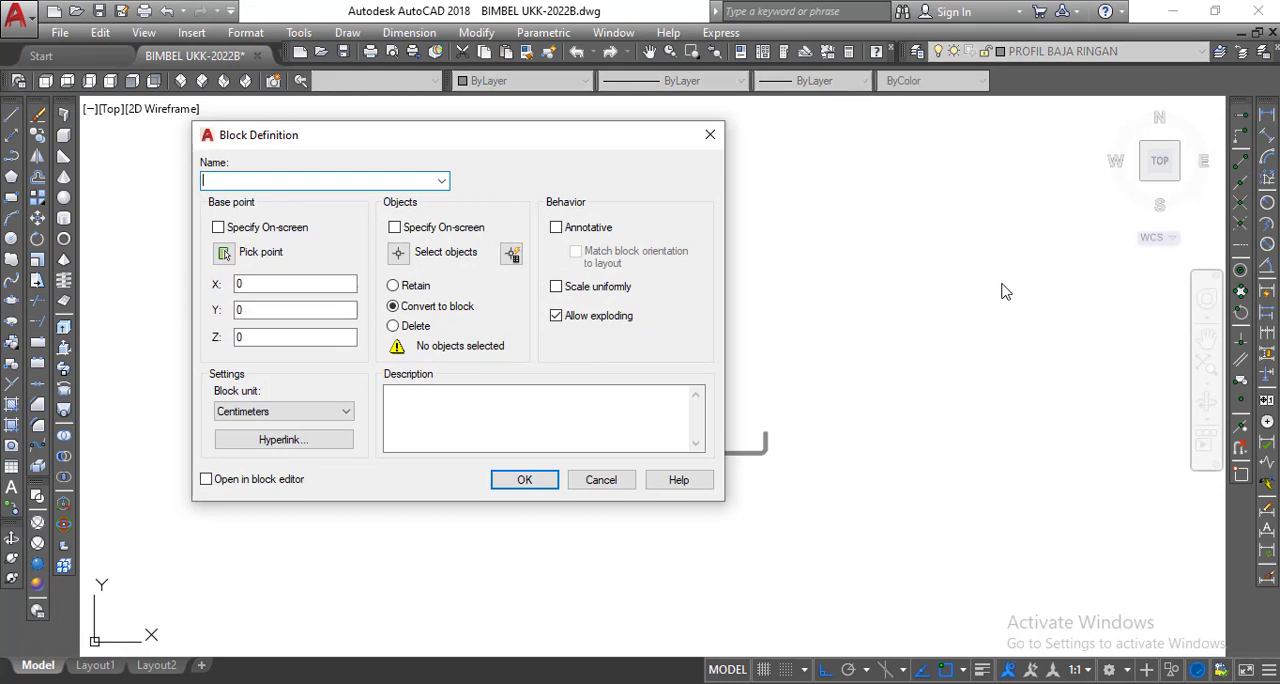
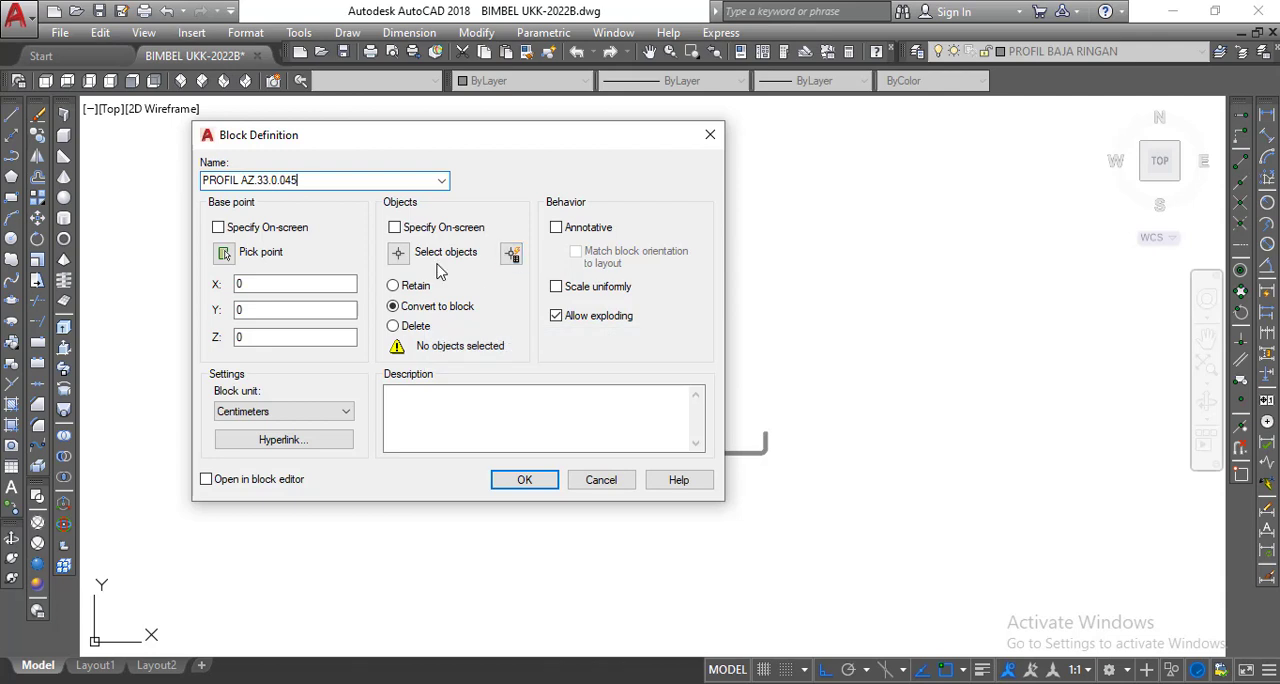
Define the block PROFIL AZ.33.0.045 from the whole batten profile, with its base point midway along the left bottom flange, and erase the remaining instance.
left_click(404, 254)
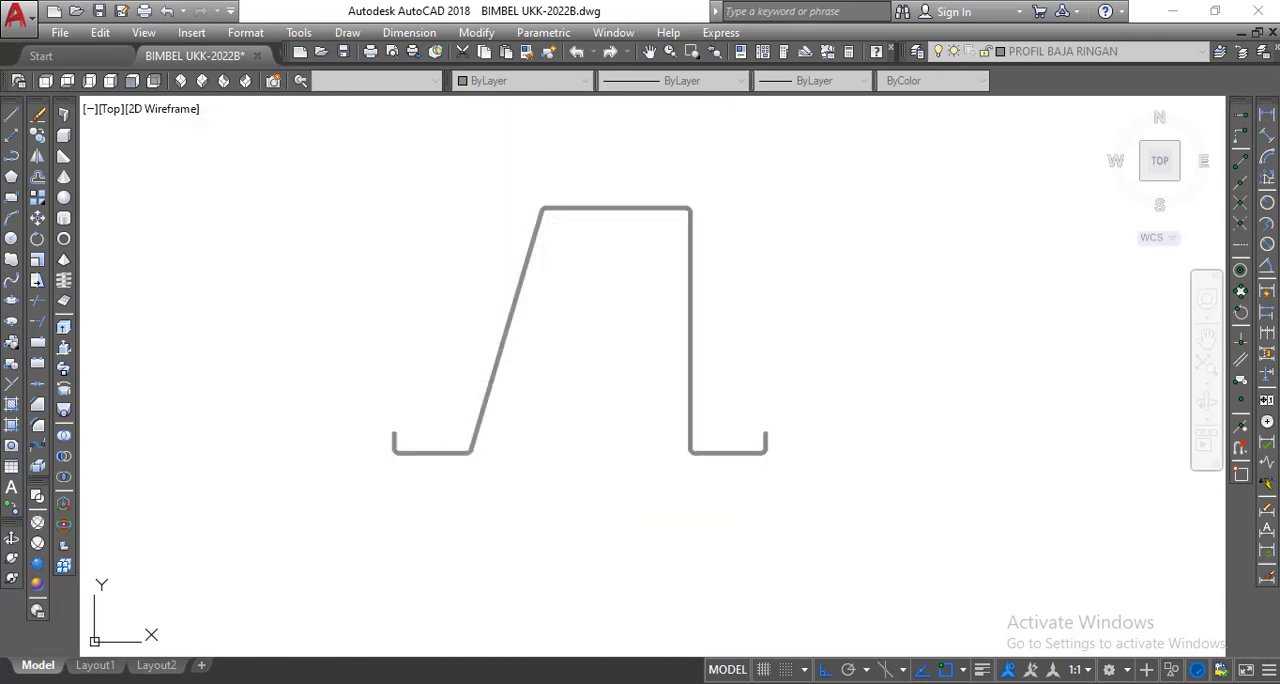
left_click(350, 149)
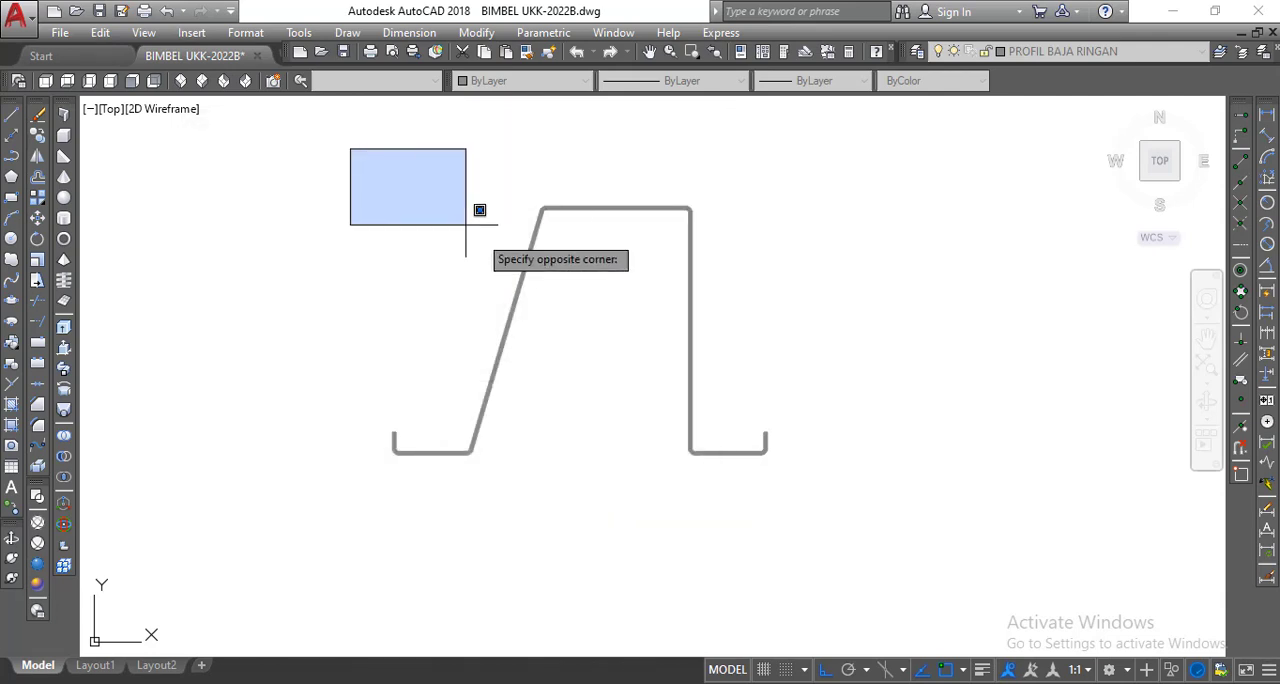
left_click(866, 576)
key("Return")
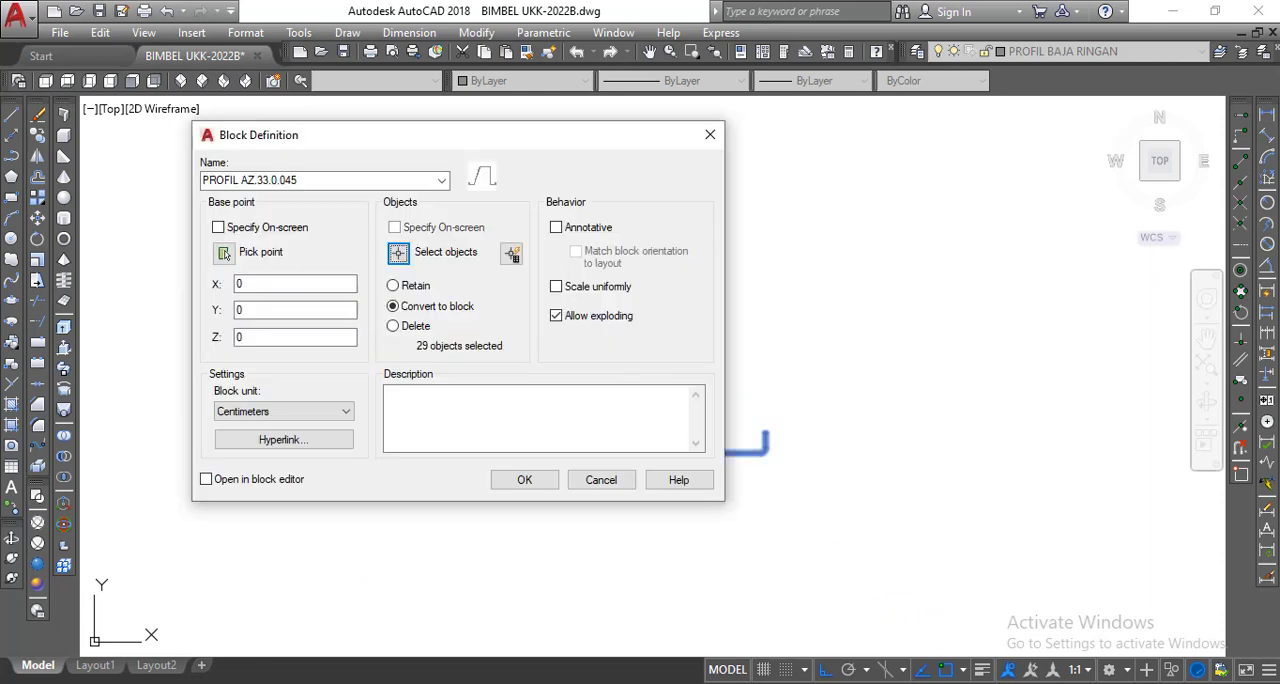
left_click(224, 254)
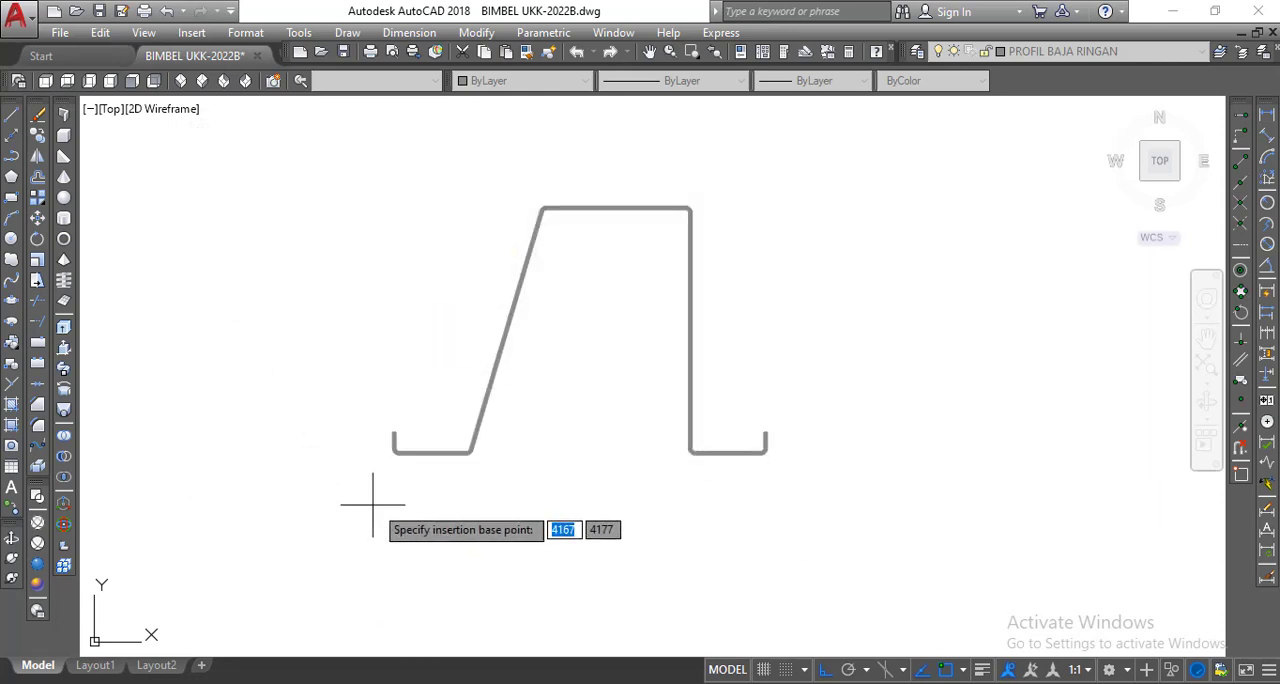
left_click(432, 455)
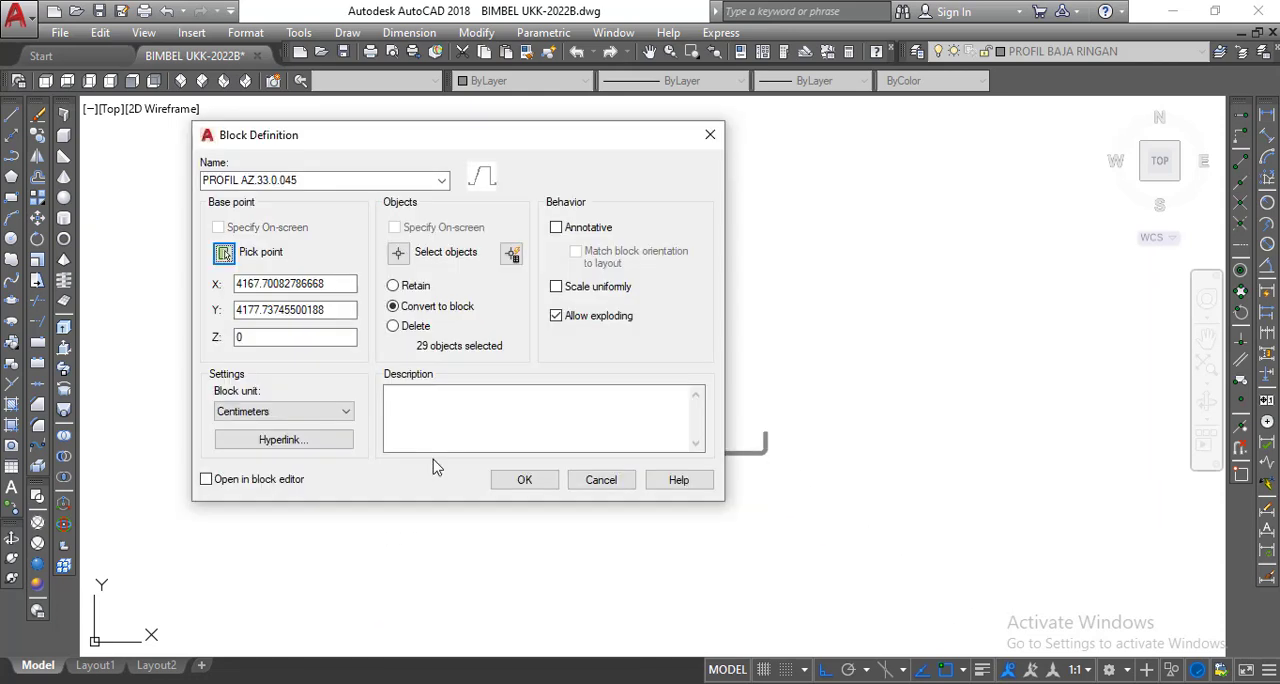
left_click(507, 482)
left_click(480, 453)
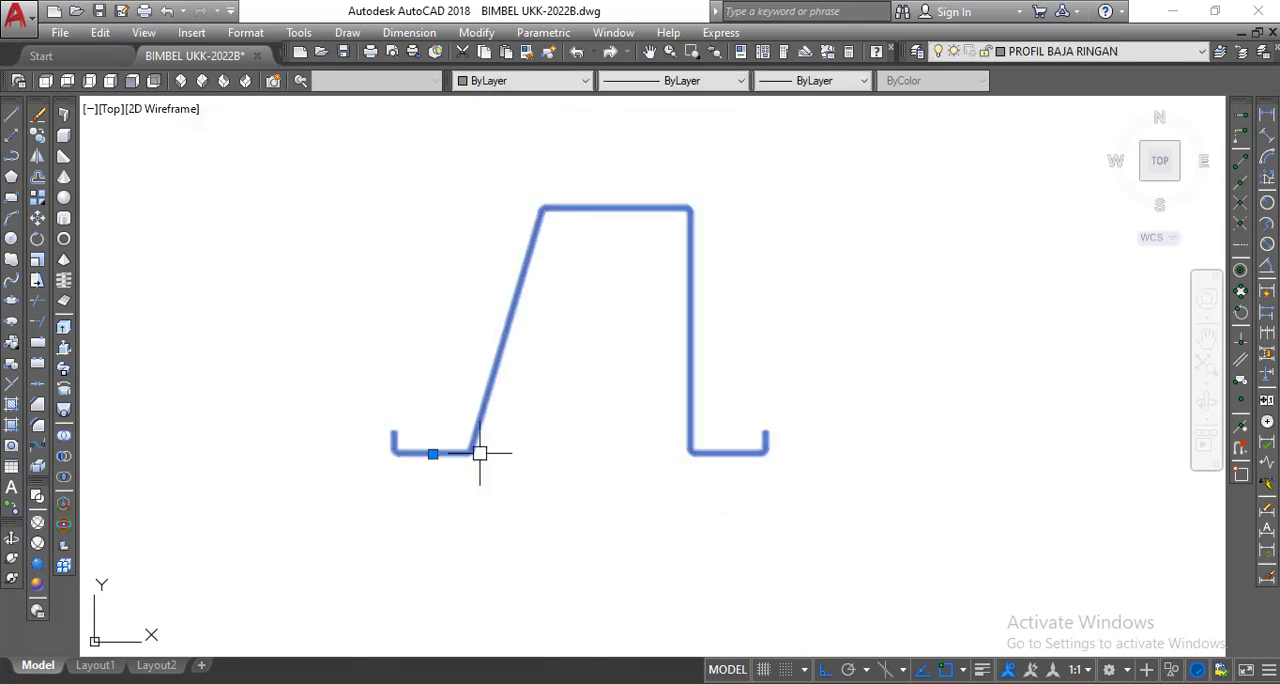
key("Delete")
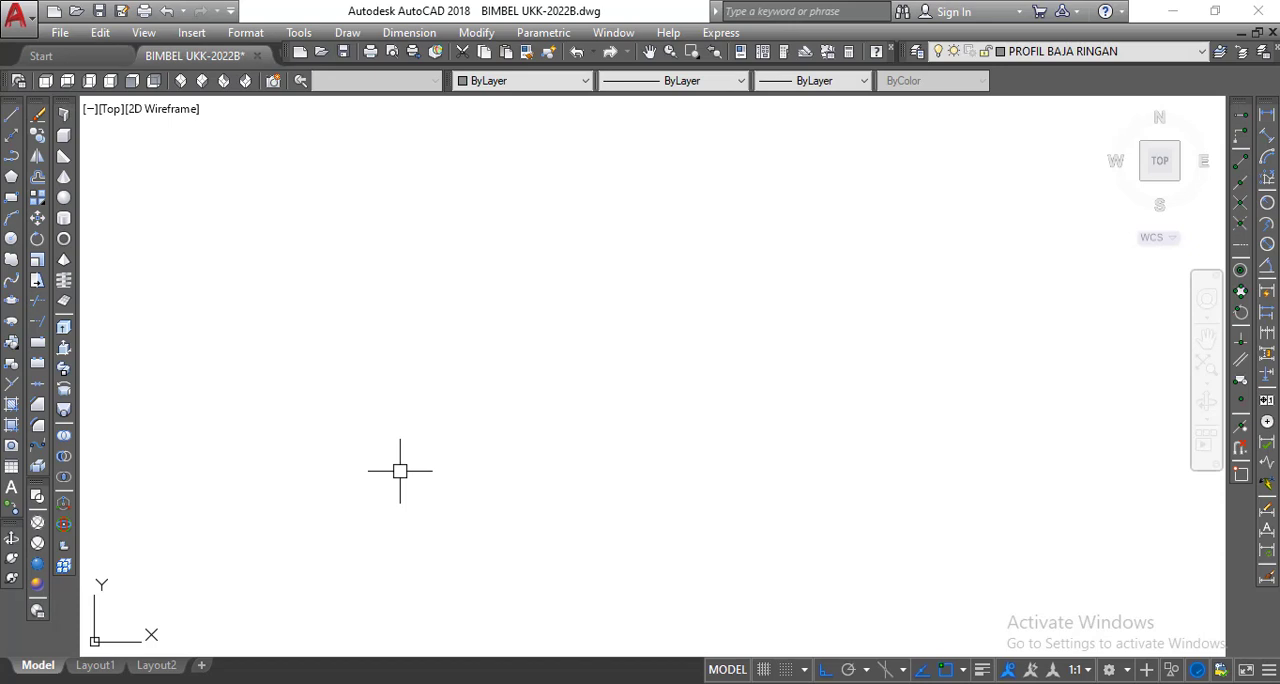
Stretch the left end of the section's uppermost horizontal line to the outer top corner of the left concrete ring beam.
scroll(400, 471, "down", 4)
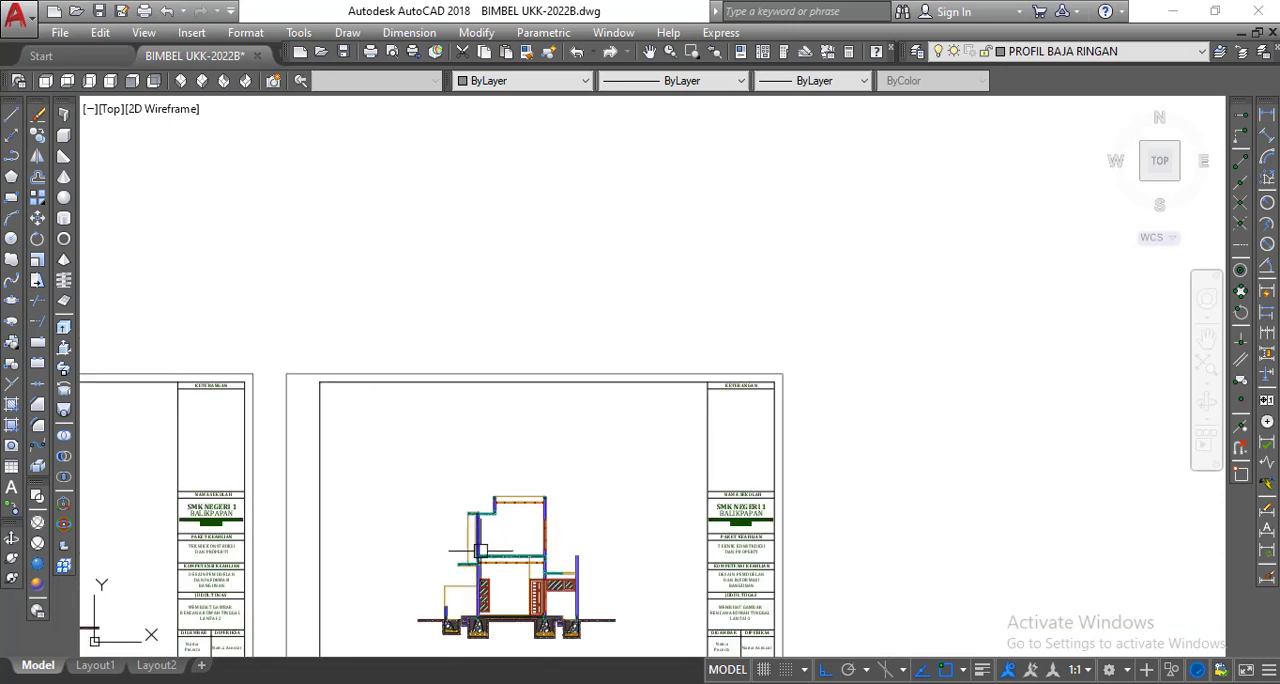
scroll(481, 550, "up", 5)
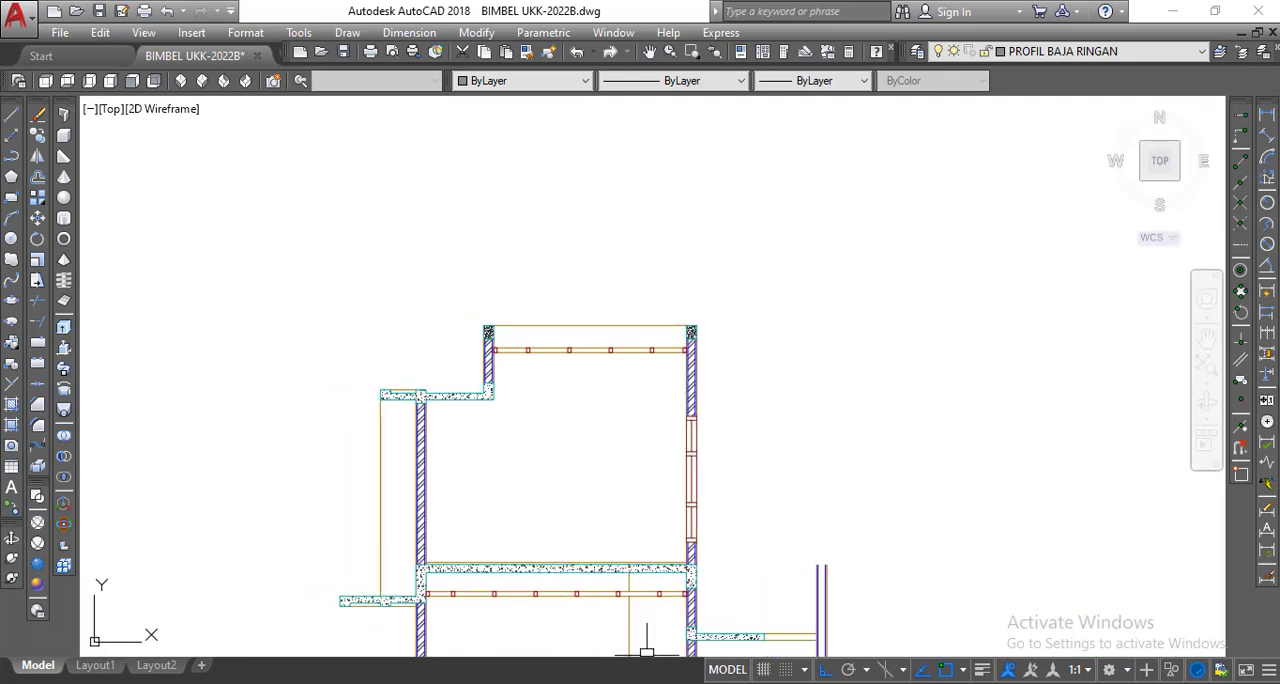
mouse_move(668, 683)
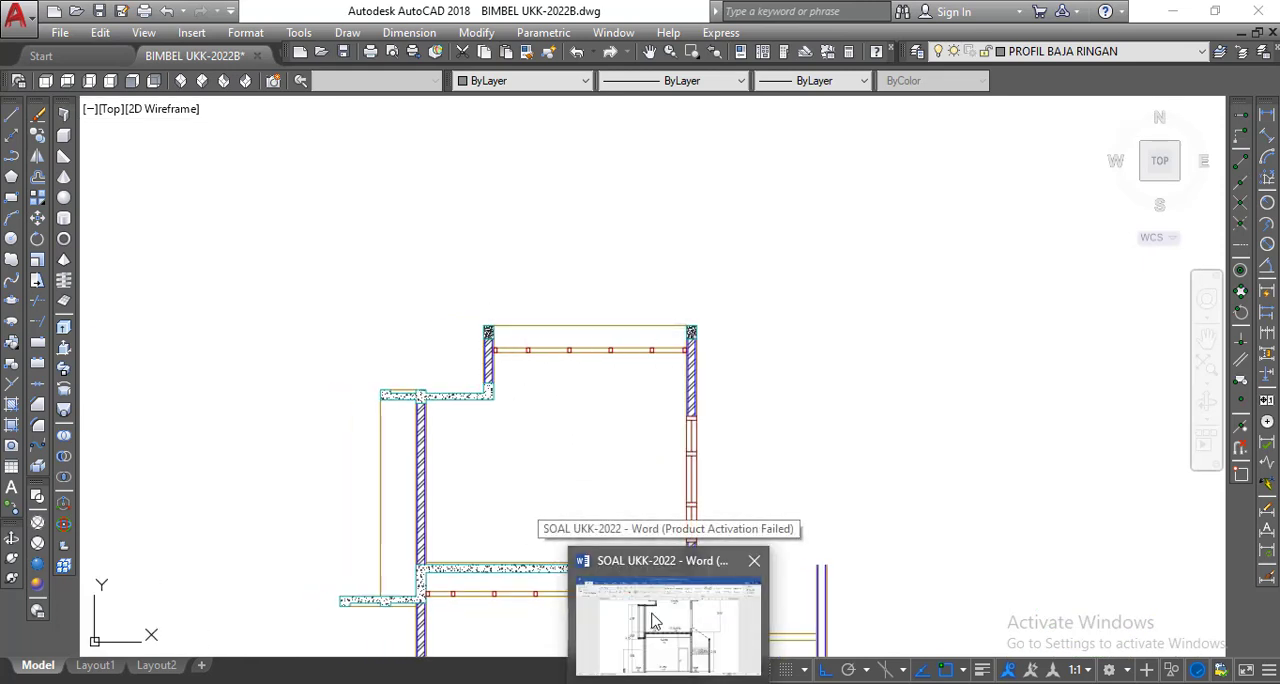
scroll(571, 360, "up", 4)
middle_click_drag(571, 340, 572, 371)
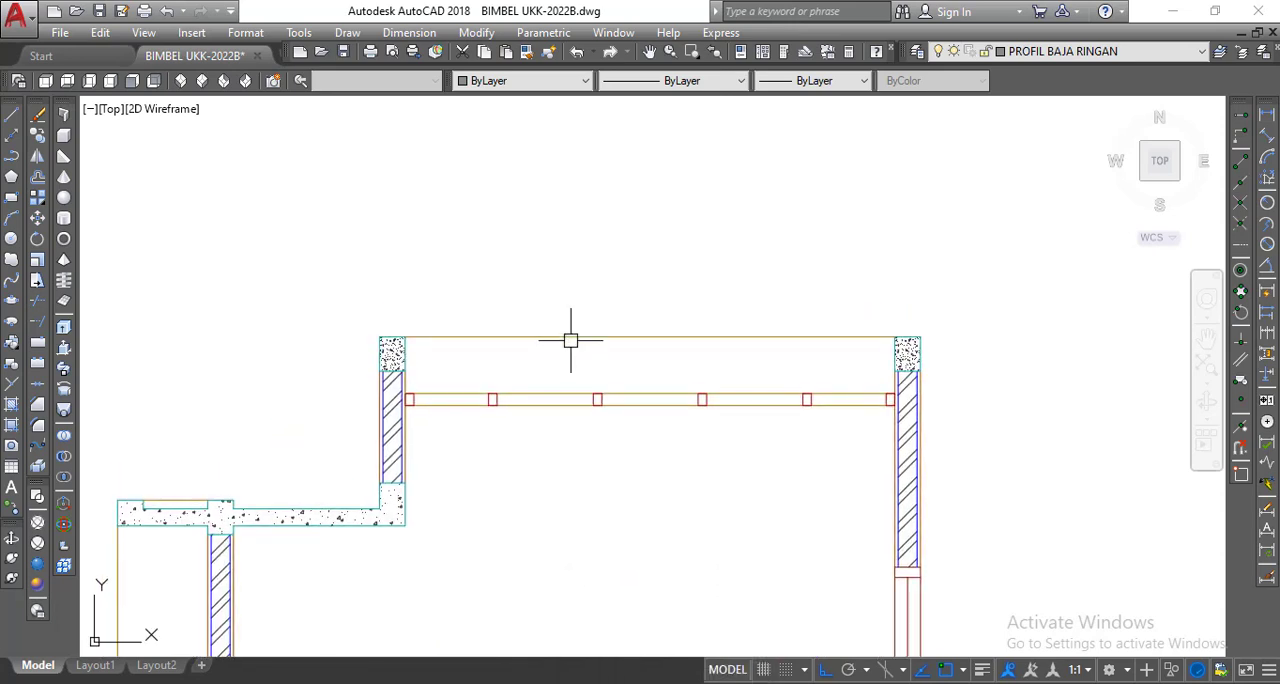
left_click(571, 340)
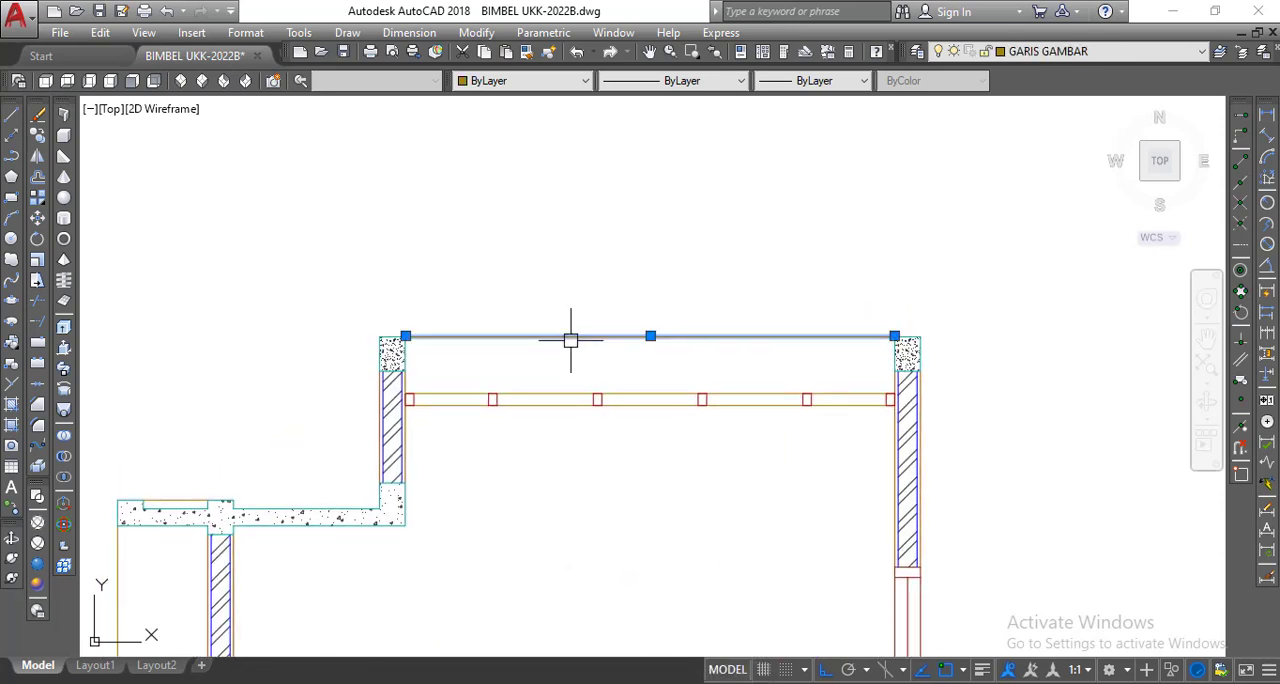
scroll(392, 327, "up", 5)
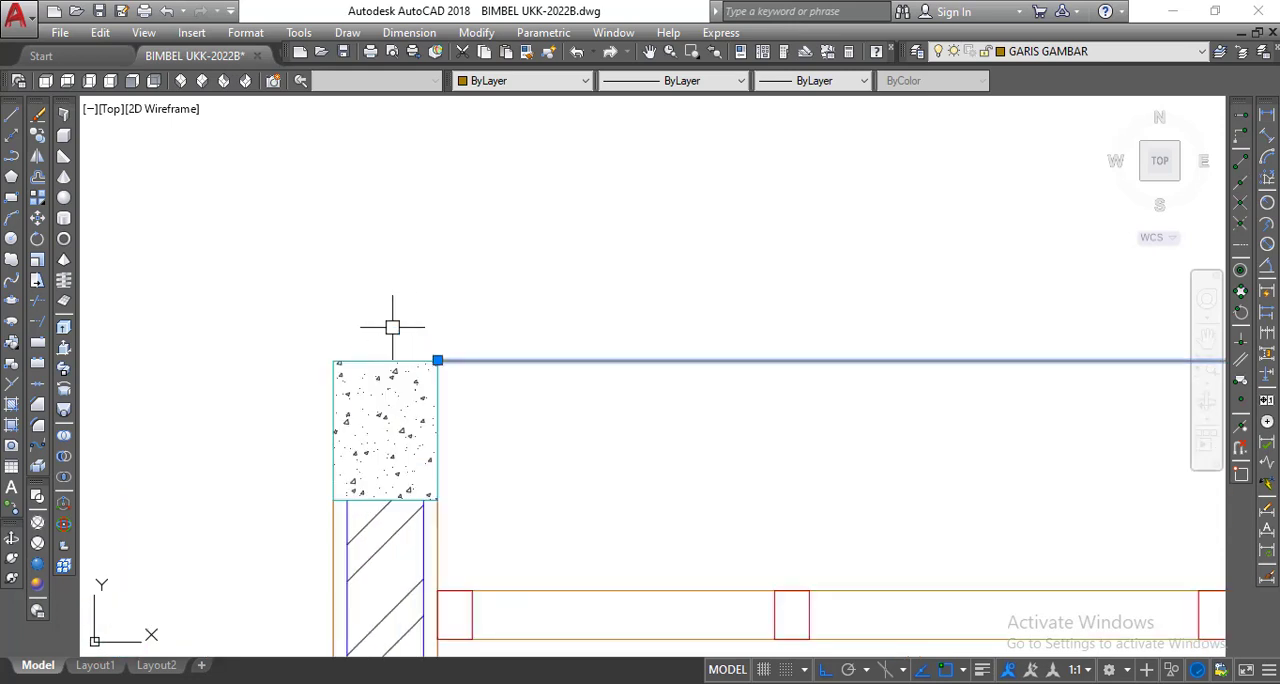
left_click(438, 359)
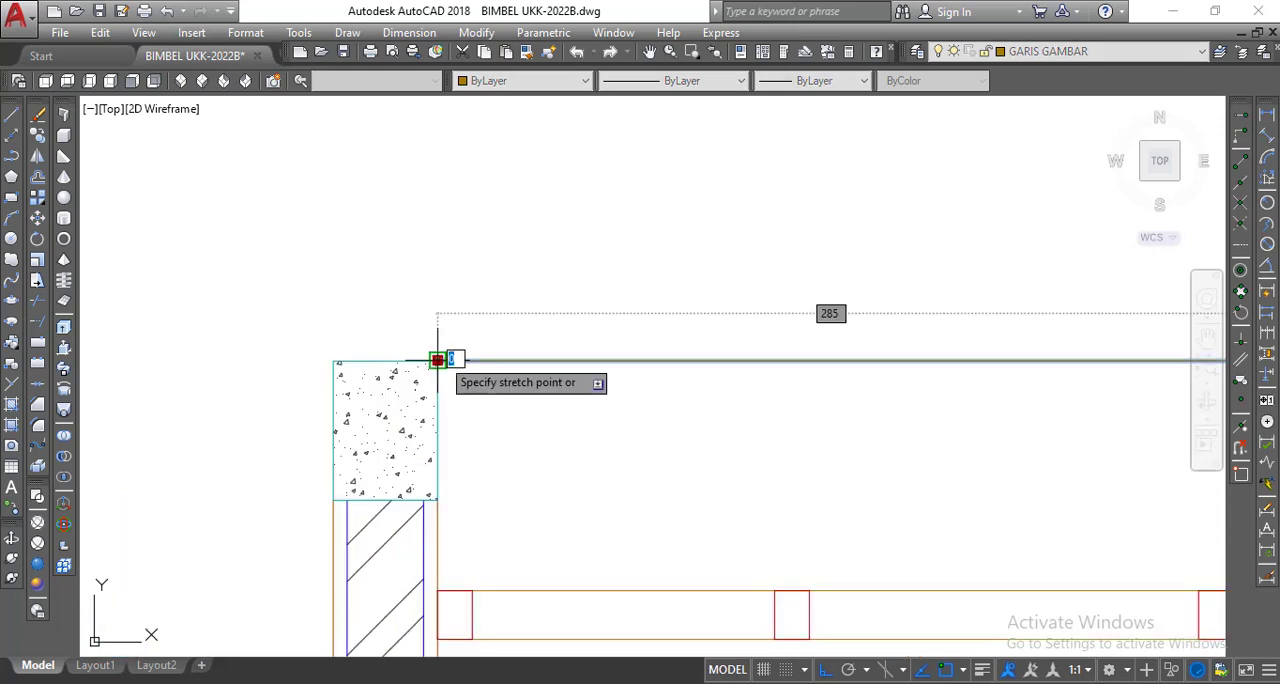
left_click(333, 359)
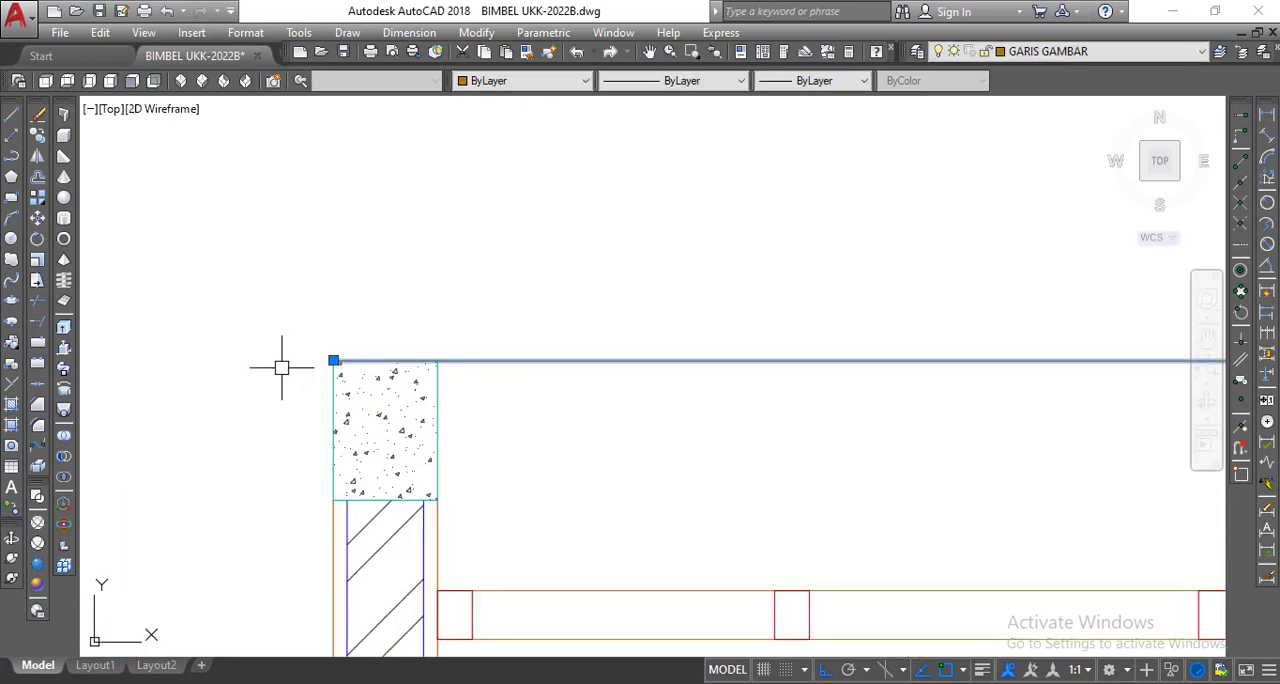
Stretch the right end of the same top line to the outer top corner of the right concrete ring beam.
scroll(275, 367, "down", 5)
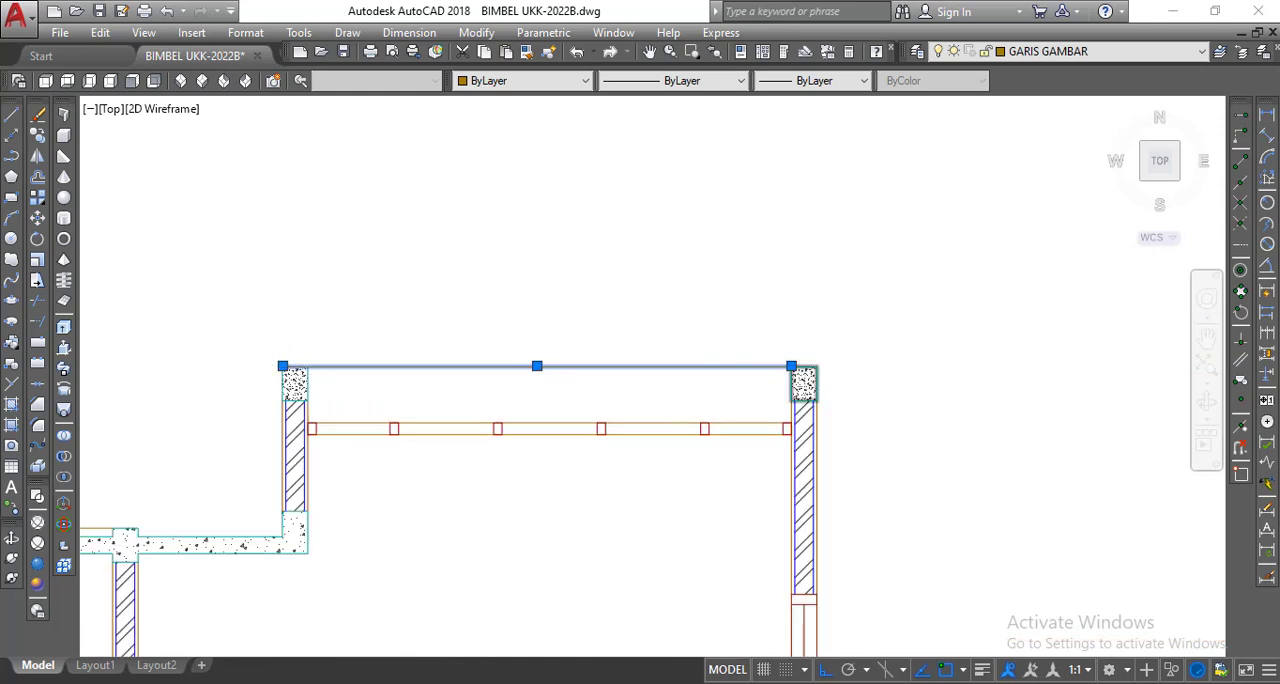
scroll(802, 360, "up", 6)
left_click(722, 407)
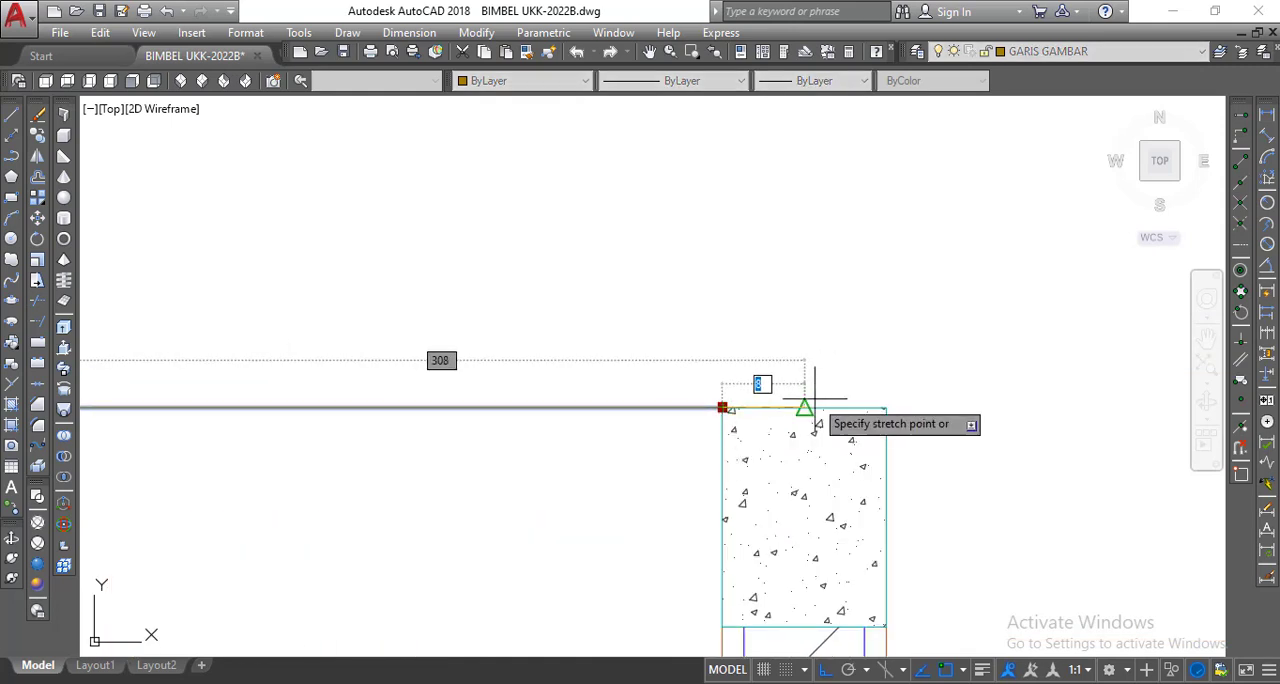
left_click(886, 407)
scroll(870, 380, "down", 6)
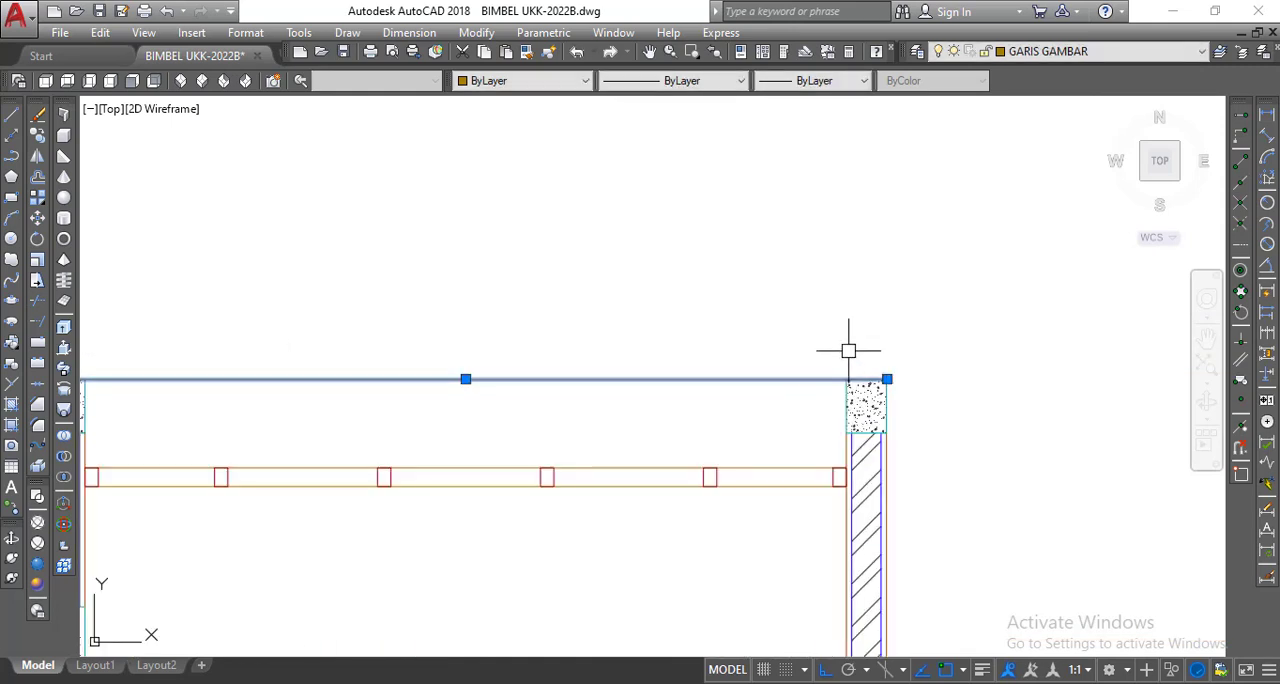
scroll(846, 343, "up", 2)
middle_click_drag(774, 340, 774, 335)
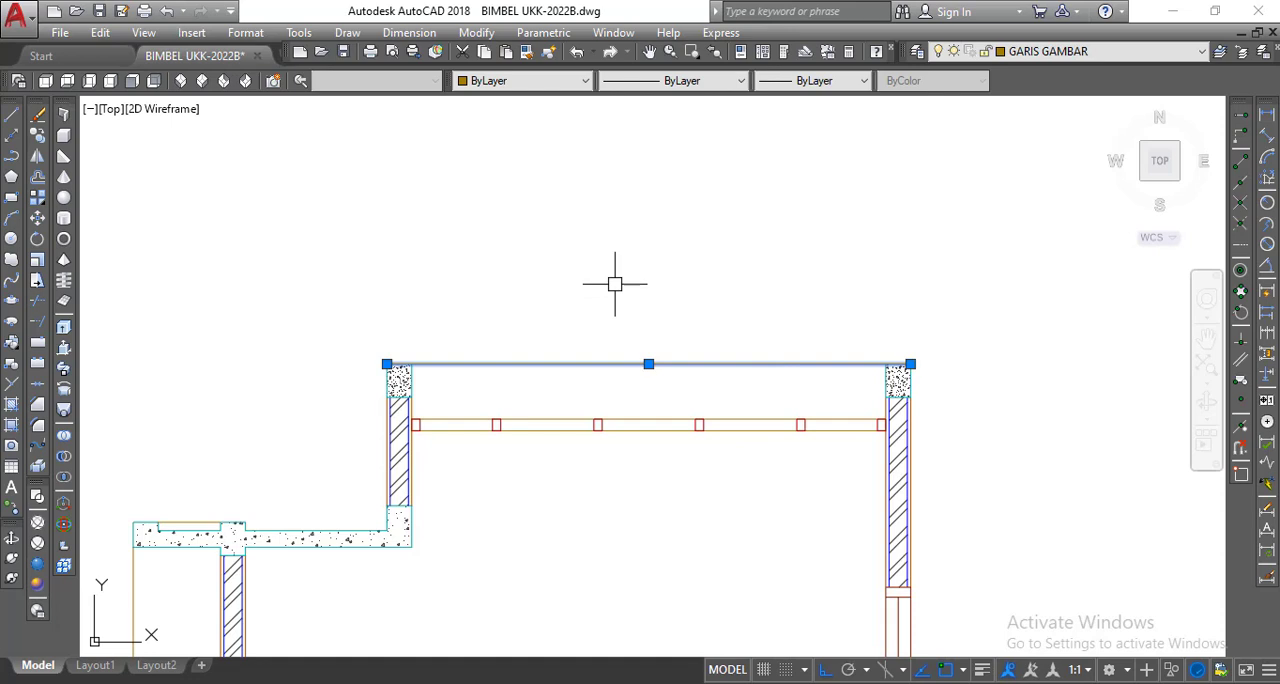
key("Escape")
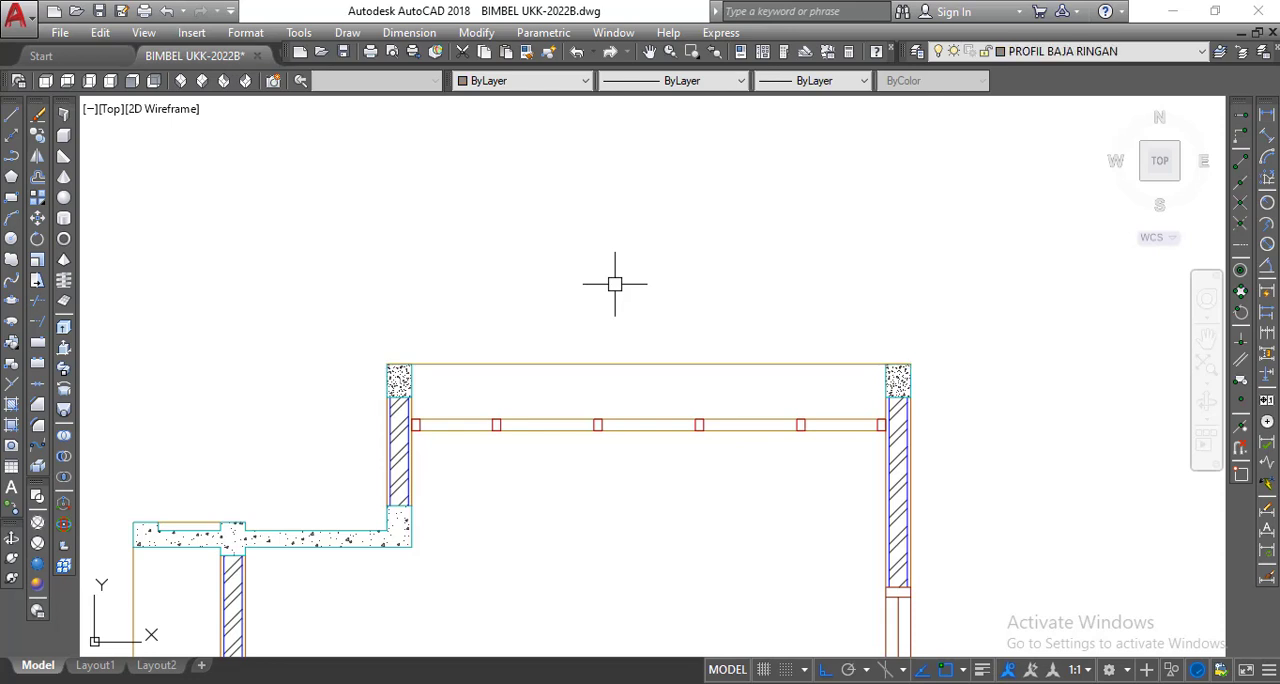
Offset the line along the top of the ring beams upward by 7.5.
left_click(40, 181)
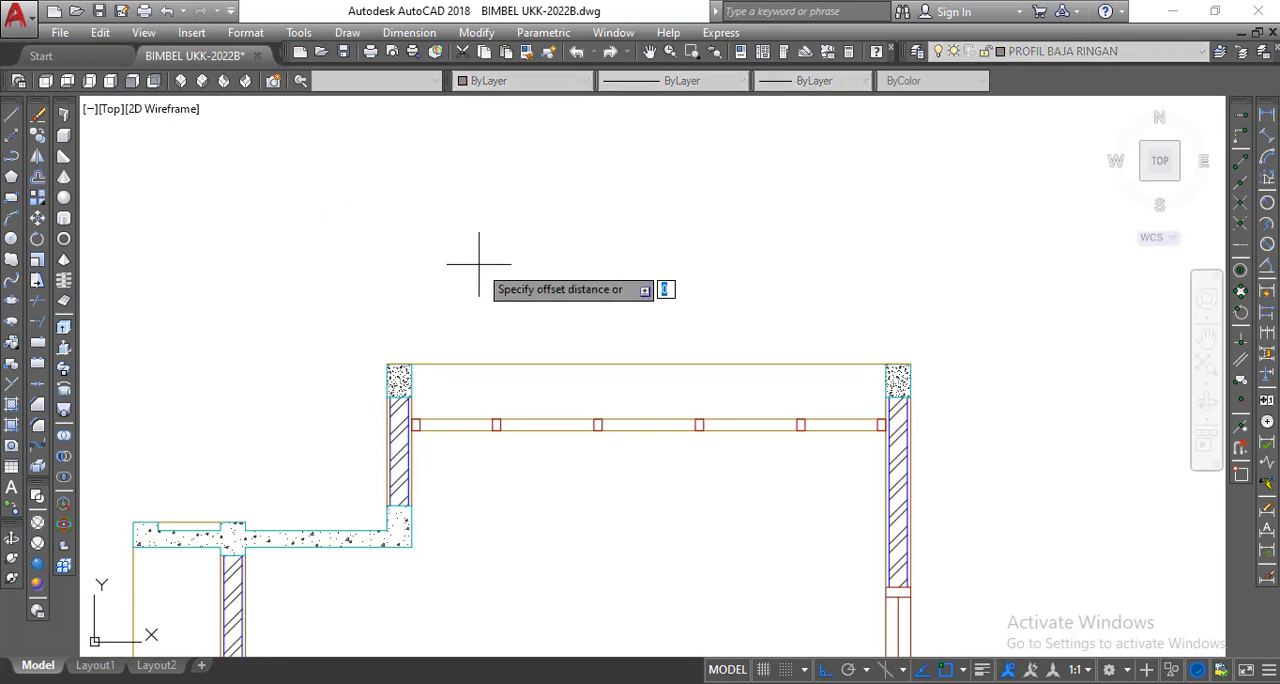
type("7.5")
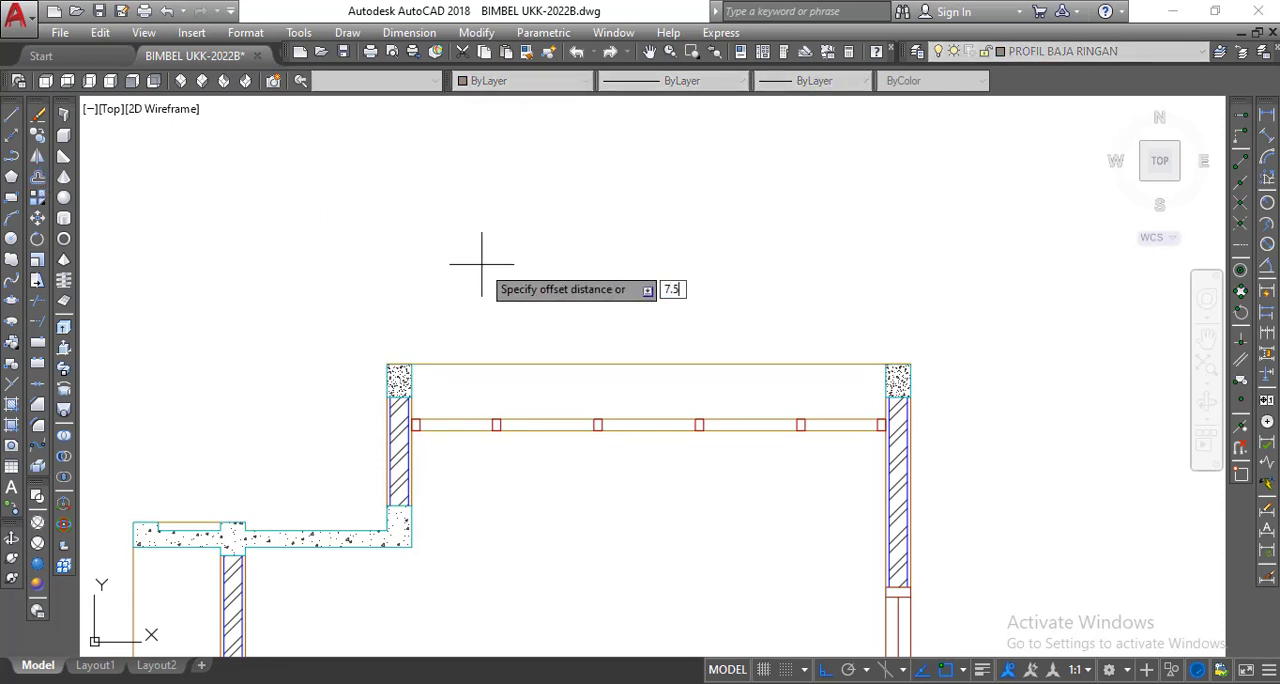
key("Return")
left_click(576, 366)
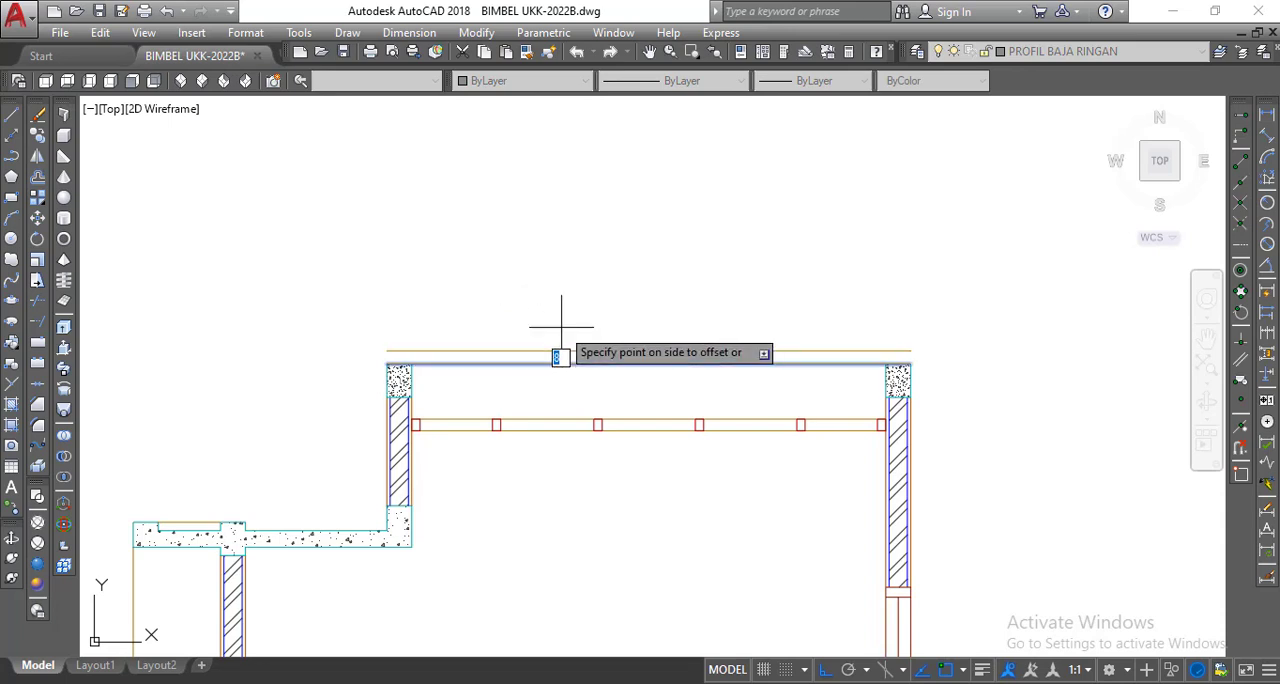
left_click(571, 329)
right_click(548, 270)
left_click(589, 280)
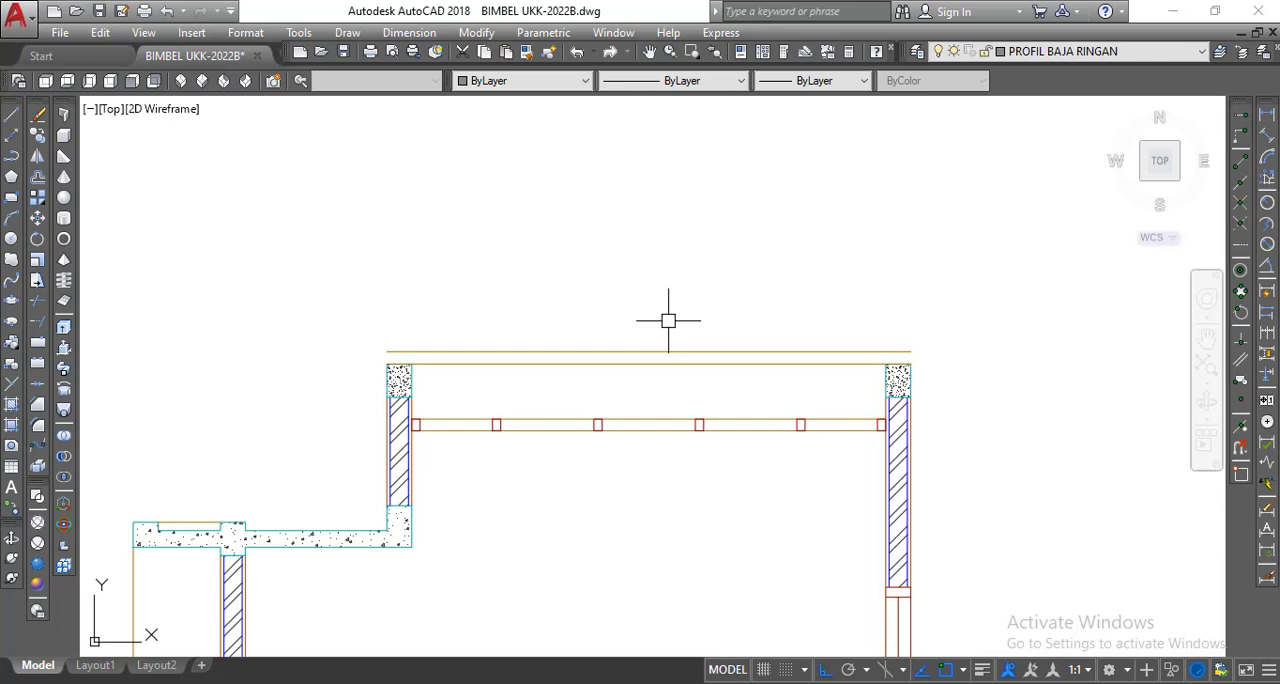
Assign both horizontal lines above the ring beams to the PROFIL BAJA RINGAN layer.
scroll(577, 309, "down", 3)
scroll(594, 316, "up", 2)
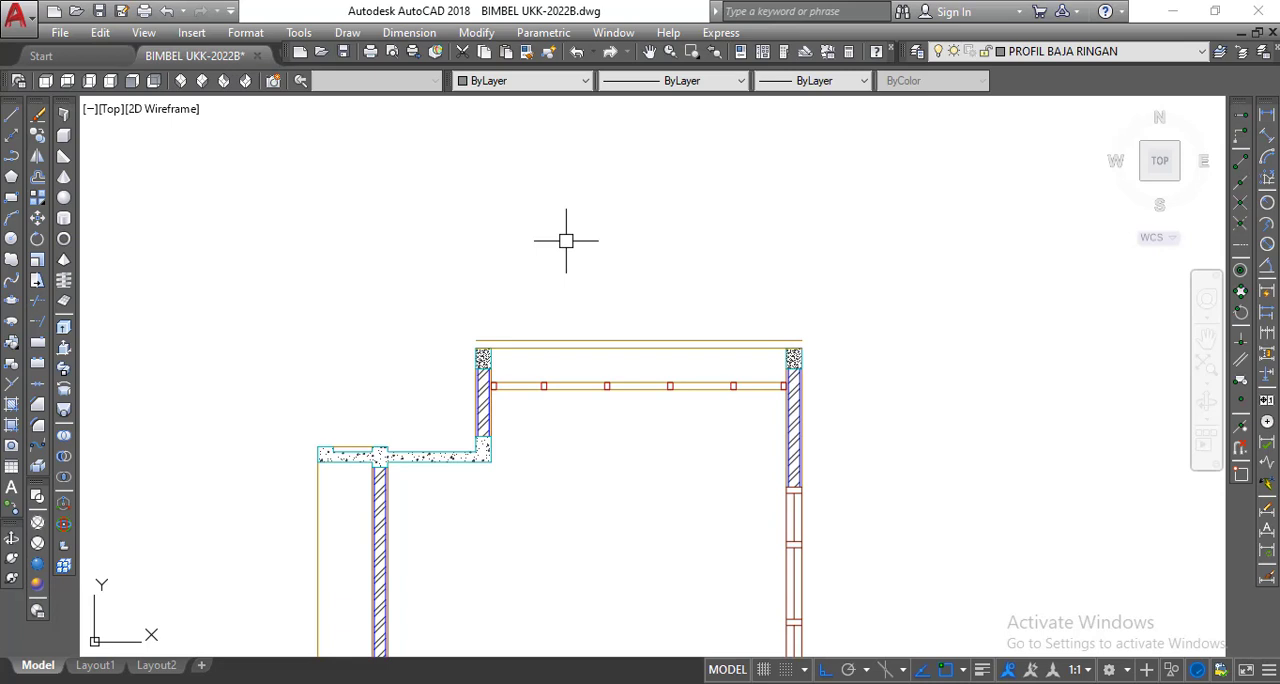
scroll(581, 347, "up", 2)
left_click(581, 347)
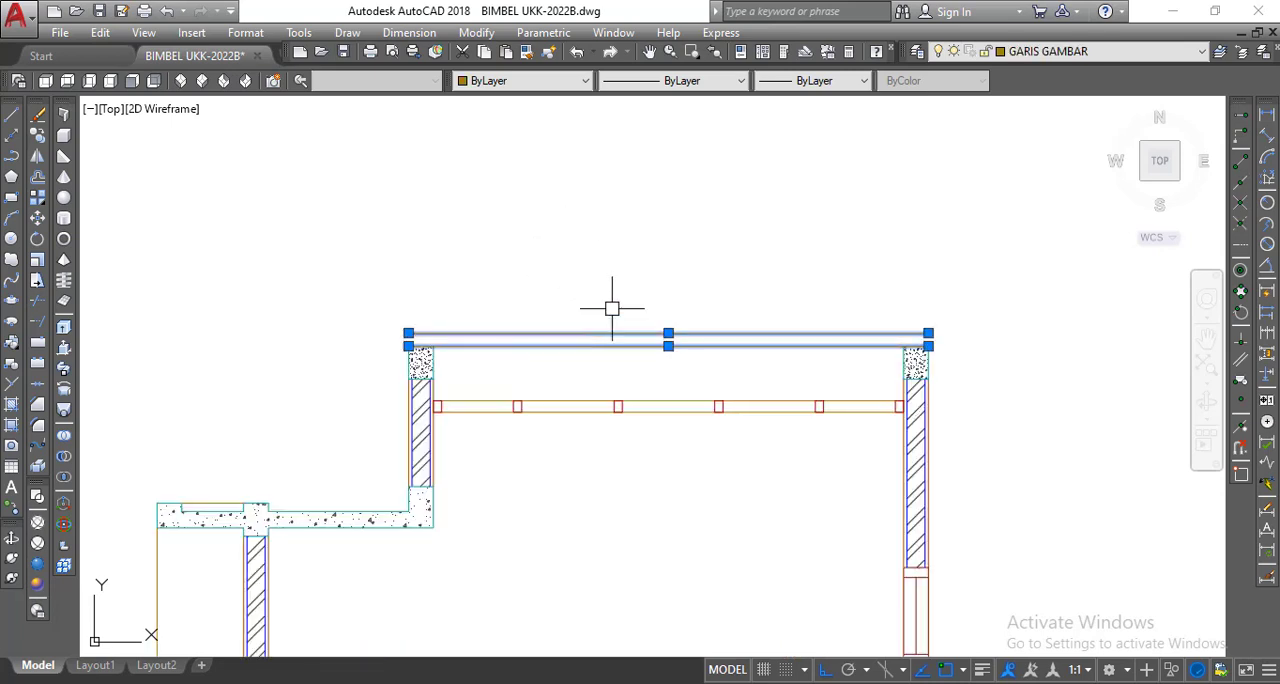
left_click(1033, 58)
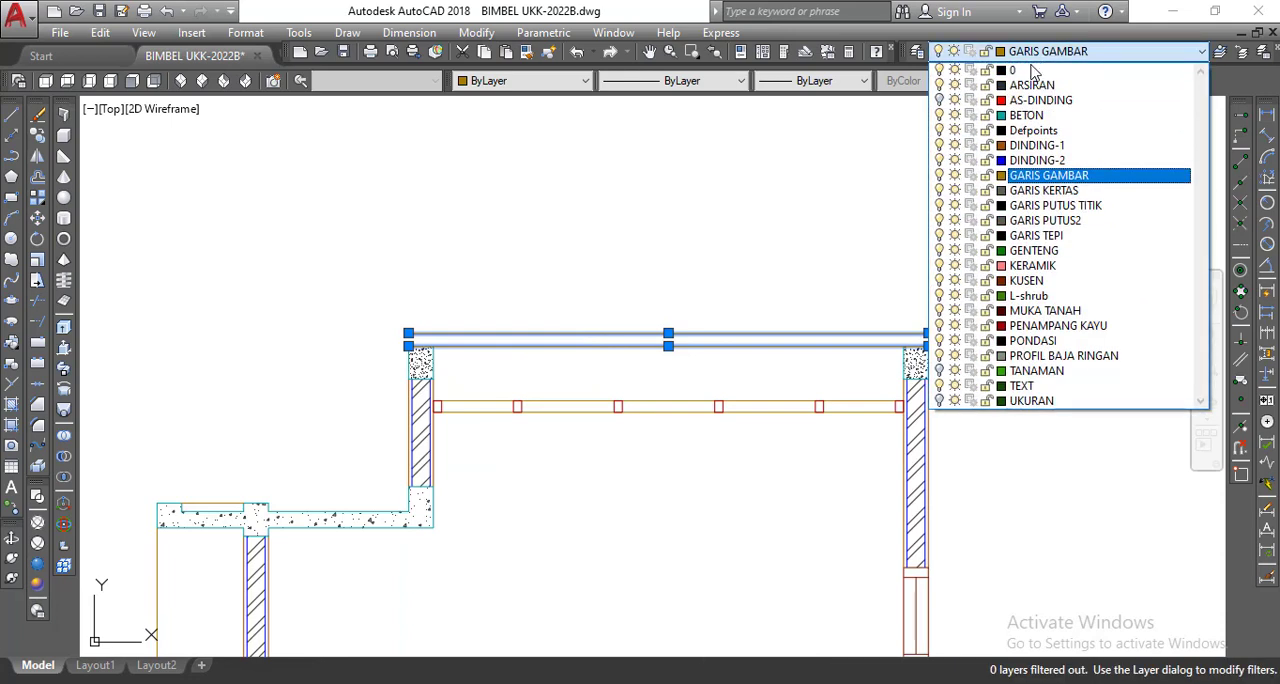
left_click(1060, 355)
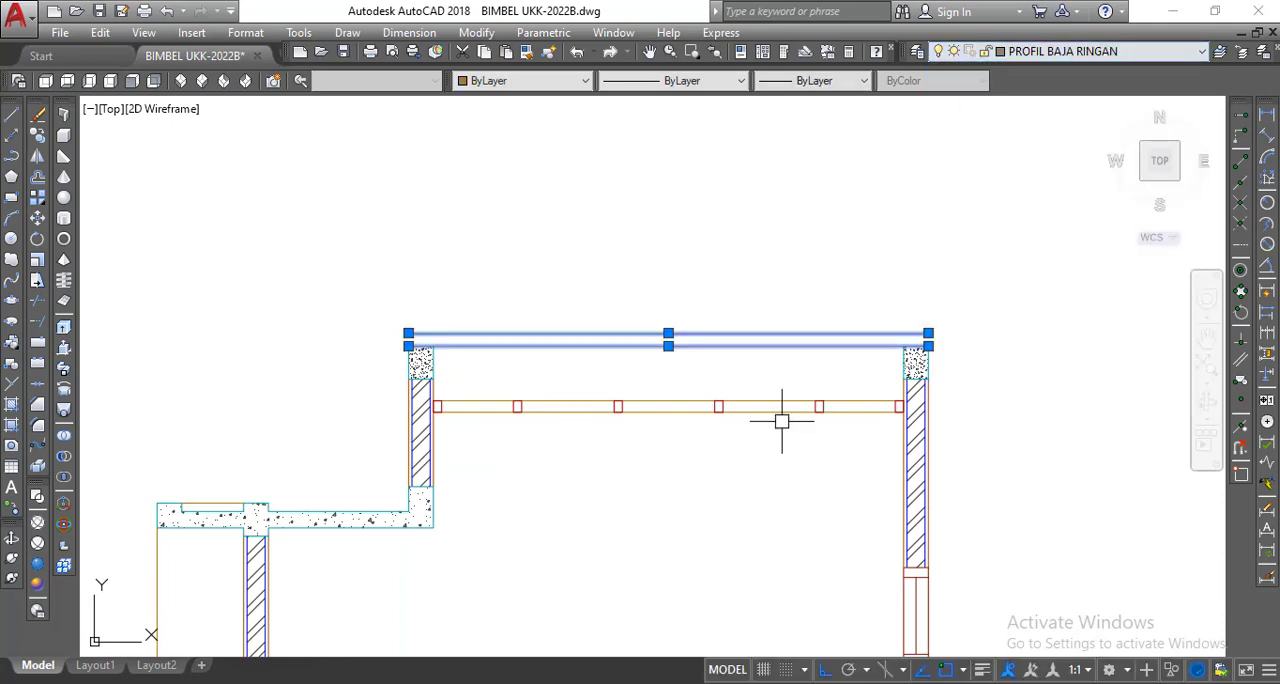
scroll(663, 406, "up", 2)
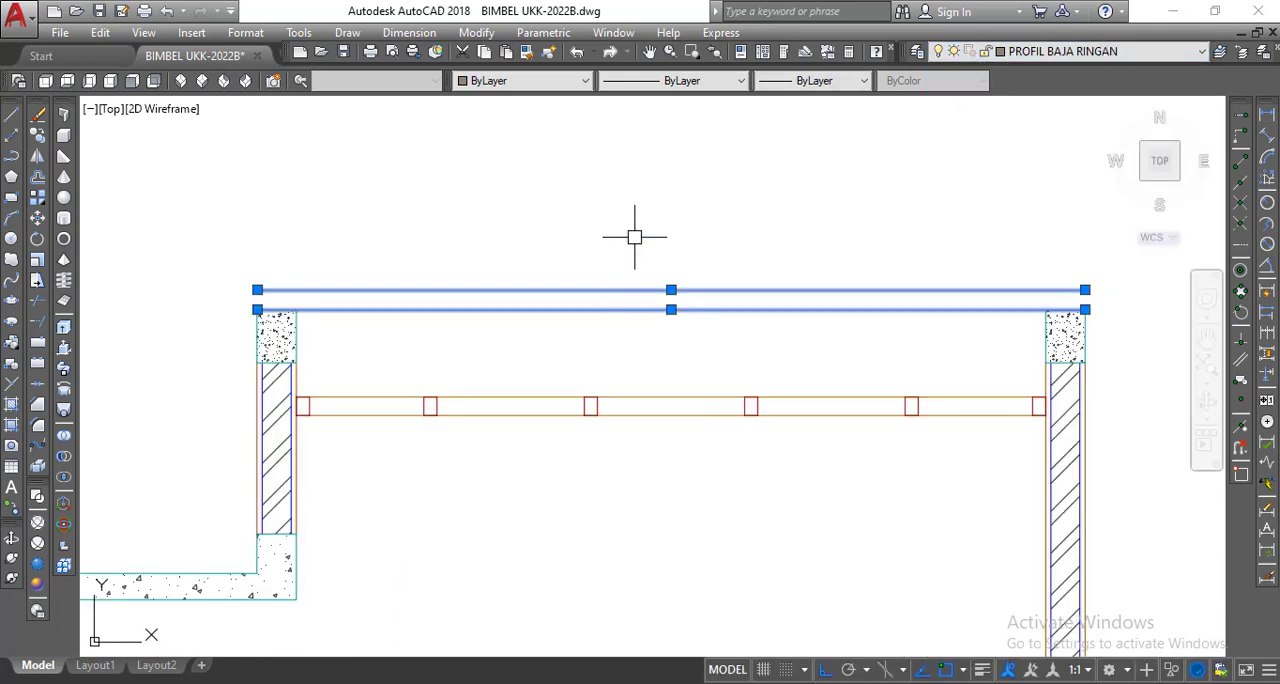
key("Escape")
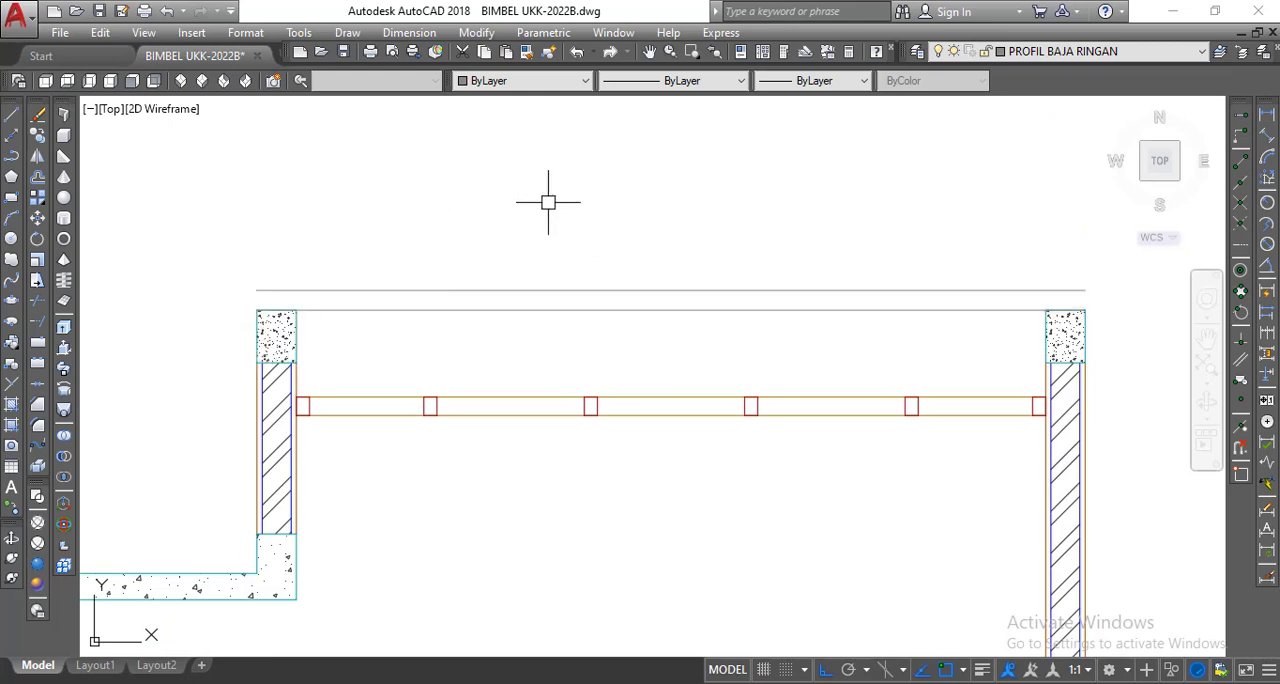
Draw a sloping rafter line 300 long at 35° from the outer top corner of the left ring beam, with orthogonal restriction off.
scroll(570, 212, "down", 2)
scroll(591, 257, "up", 2)
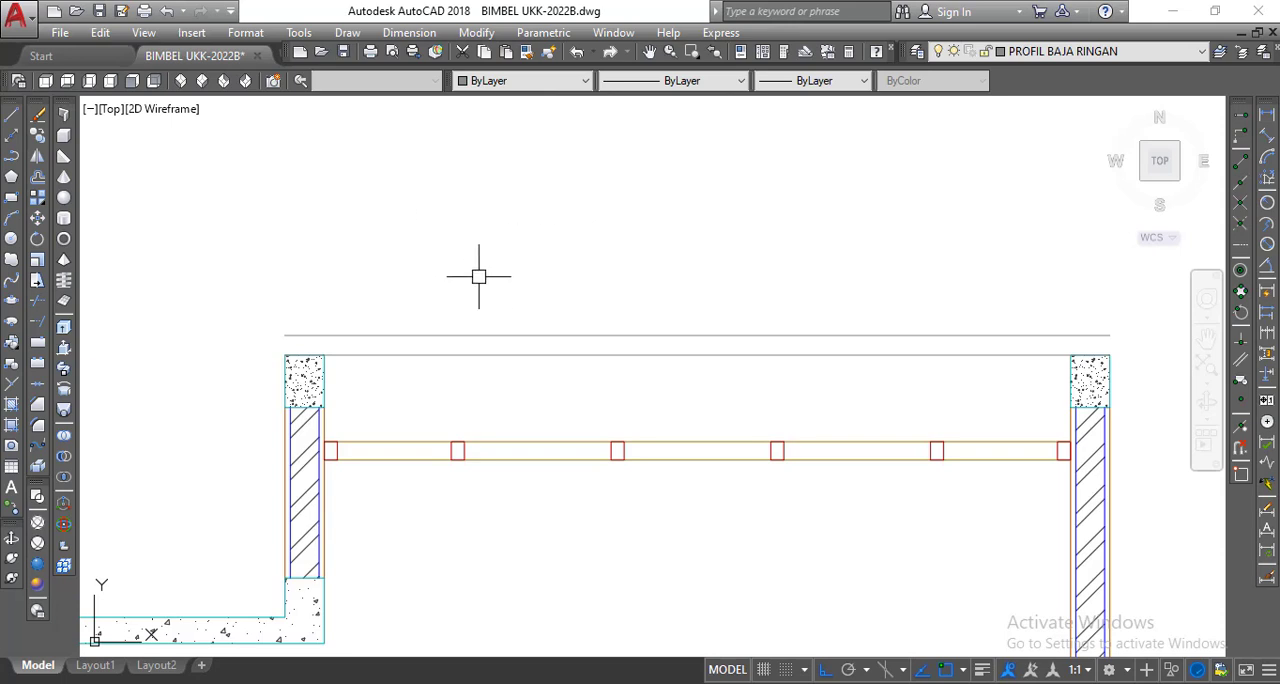
left_click(826, 669)
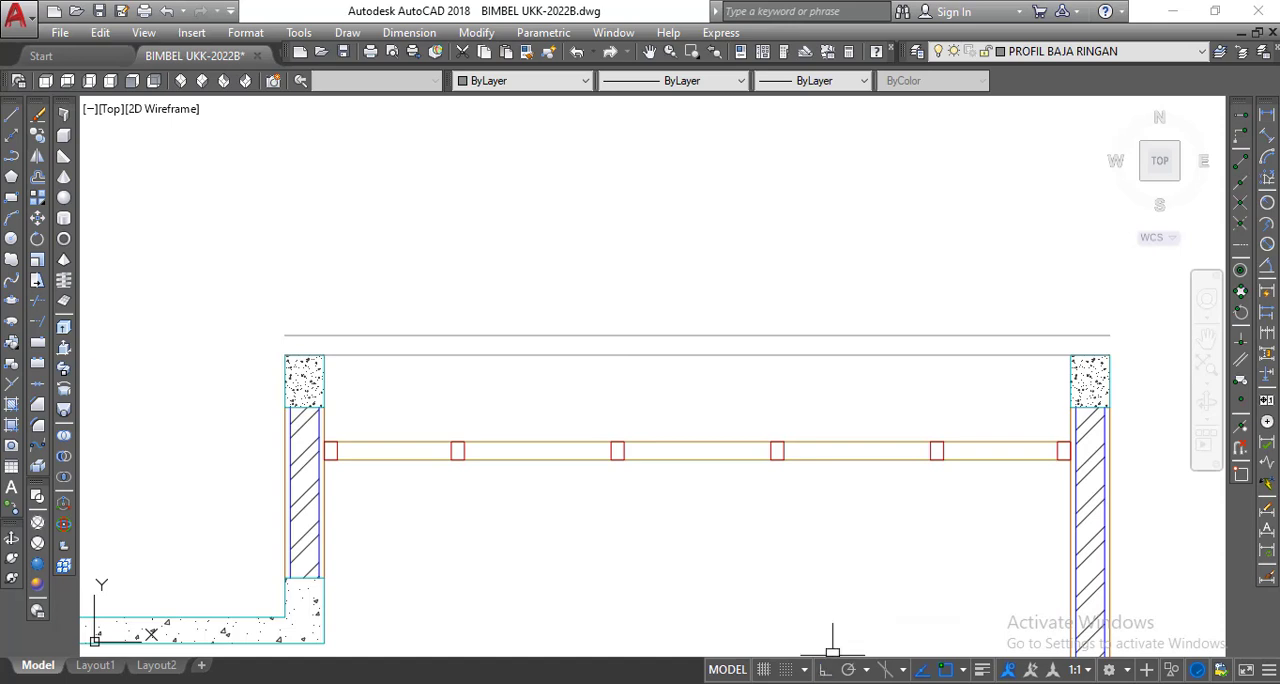
left_click(15, 119)
scroll(252, 353, "up", 6)
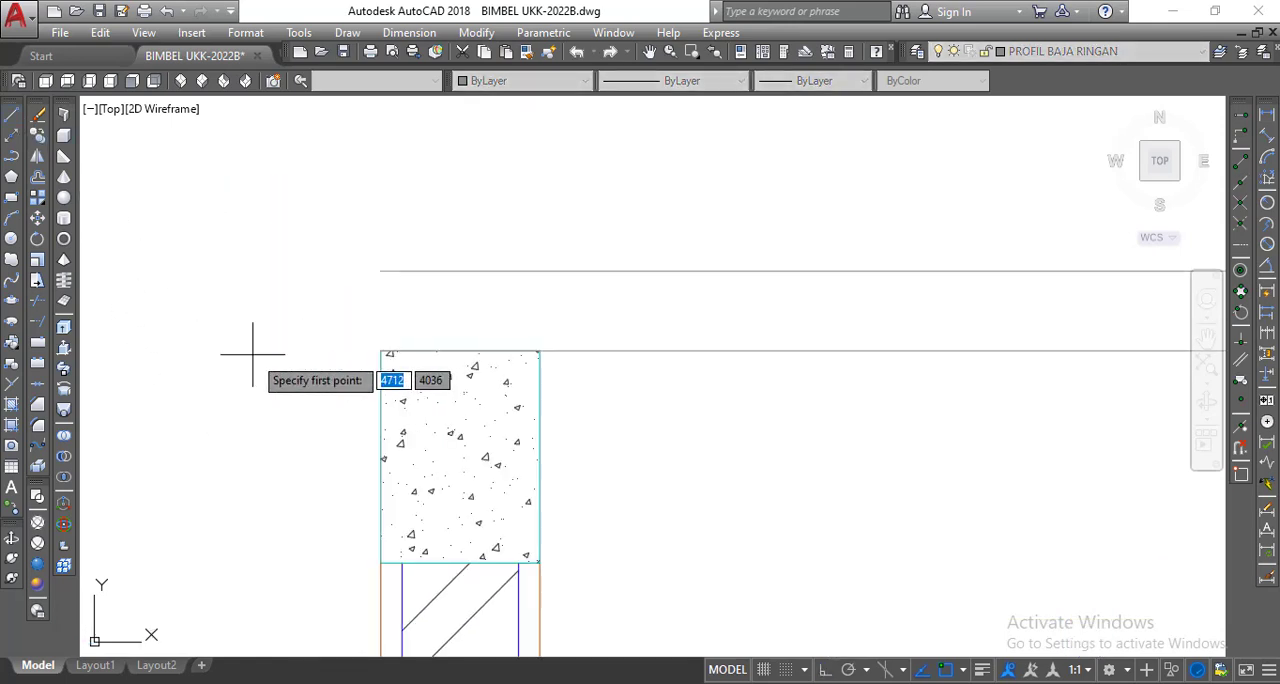
scroll(330, 349, "up", 2)
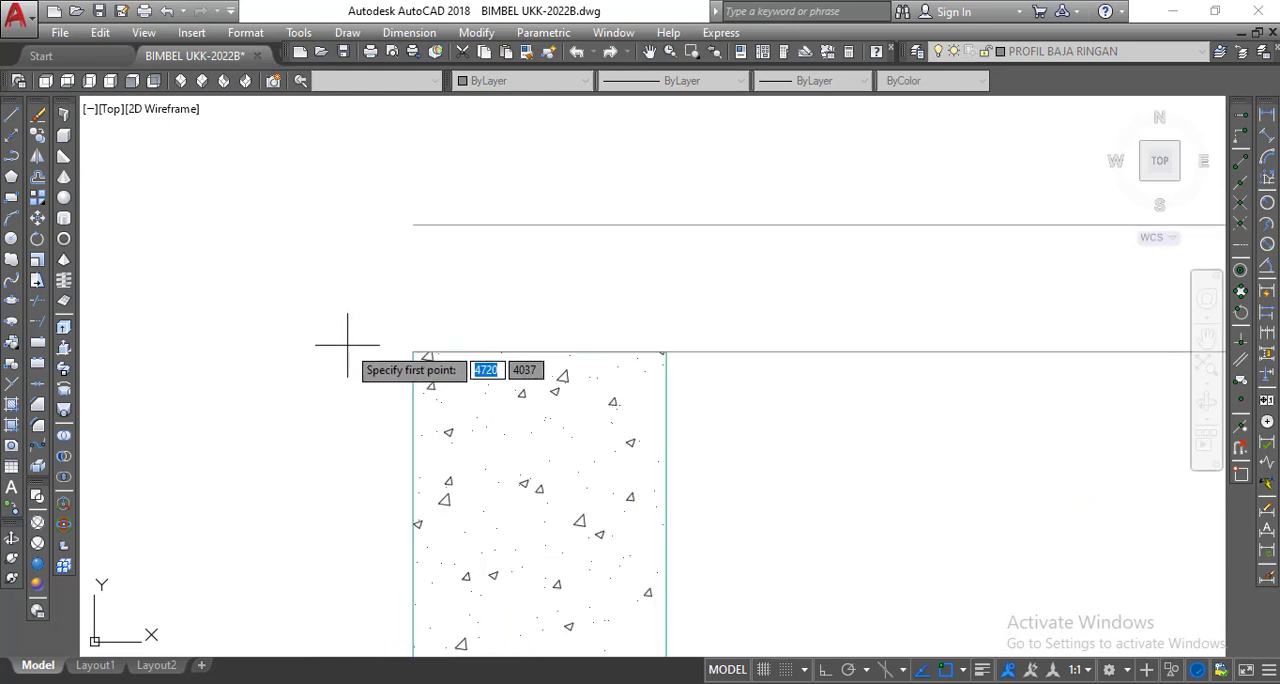
left_click(413, 351)
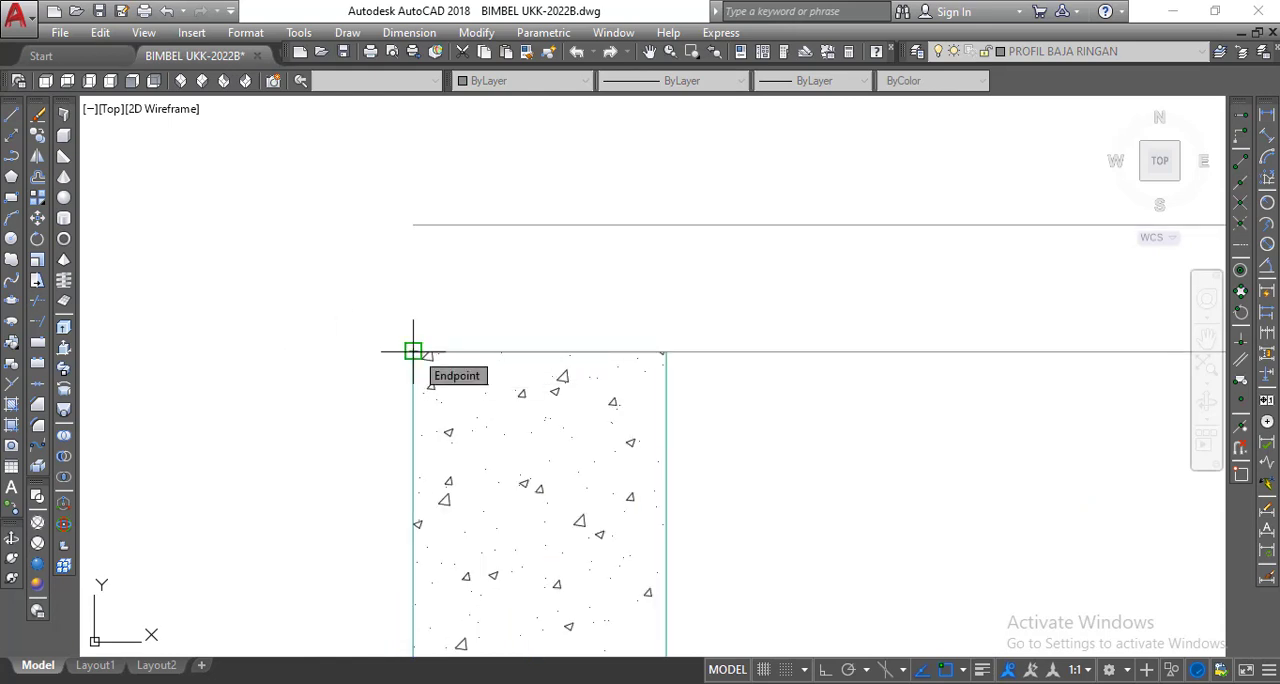
left_click(413, 351)
scroll(413, 351, "down", 4)
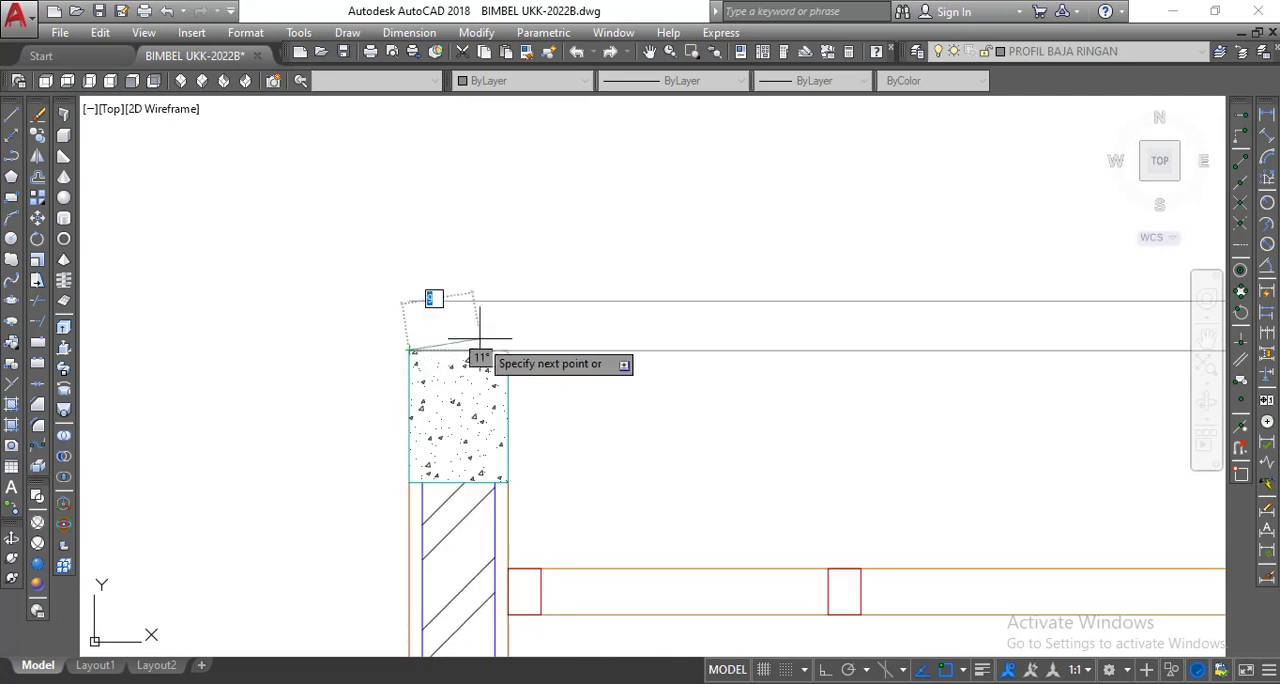
scroll(423, 320, "down", 4)
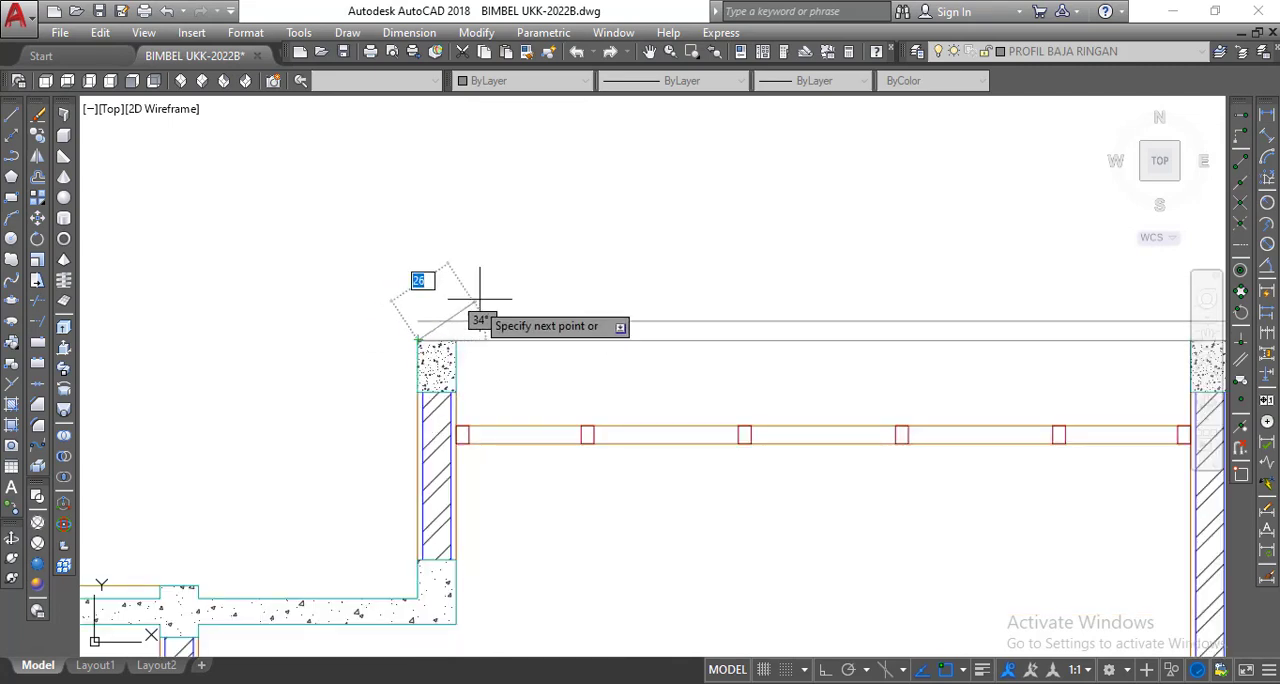
scroll(718, 176, "down", 2)
middle_click_drag(717, 177, 509, 285)
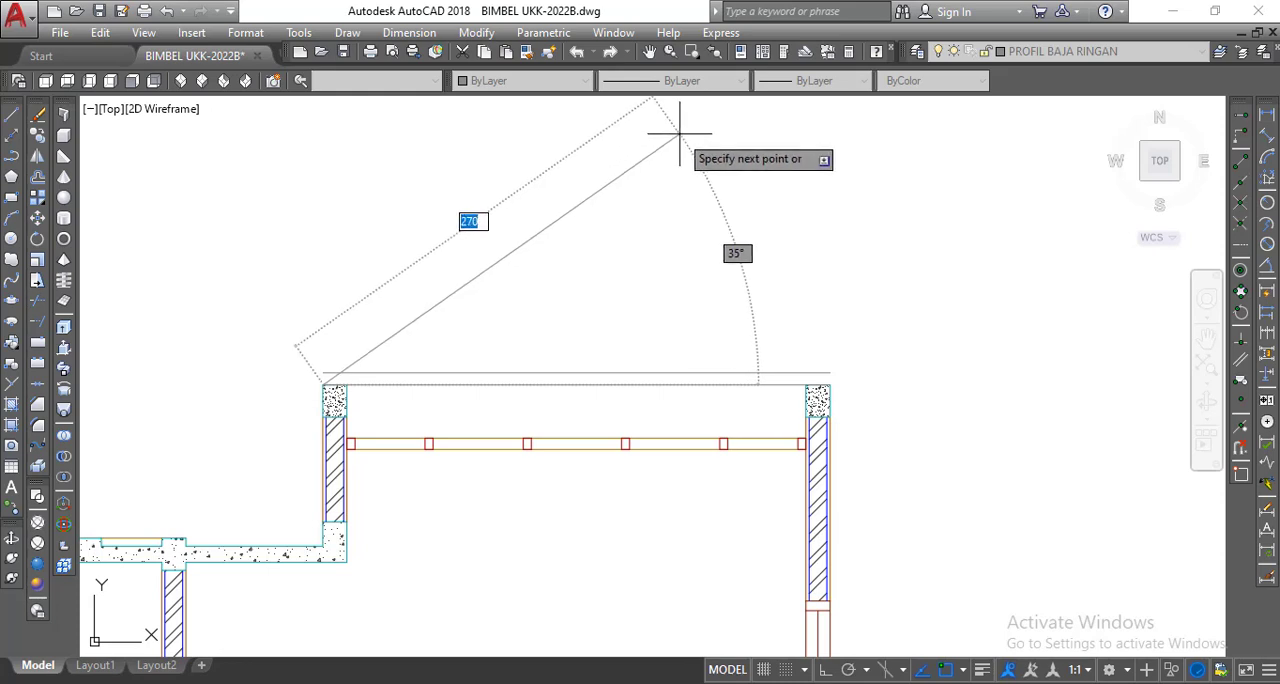
type("@")
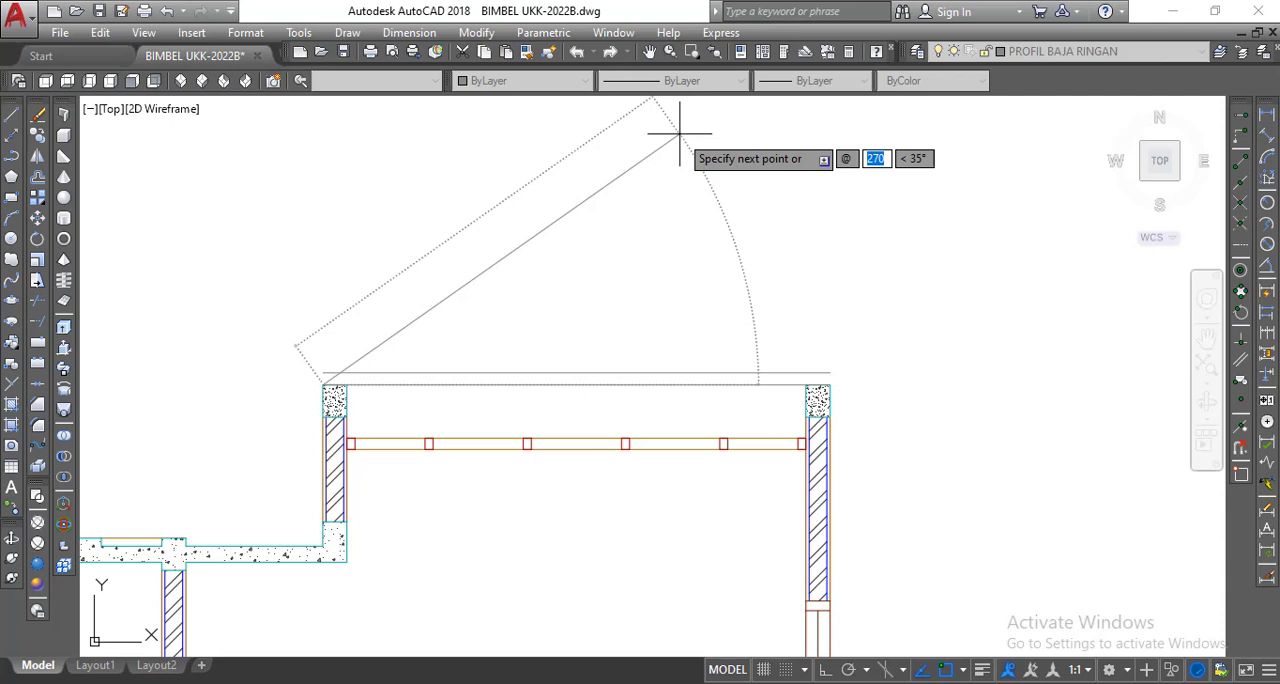
type("300")
key("Tab")
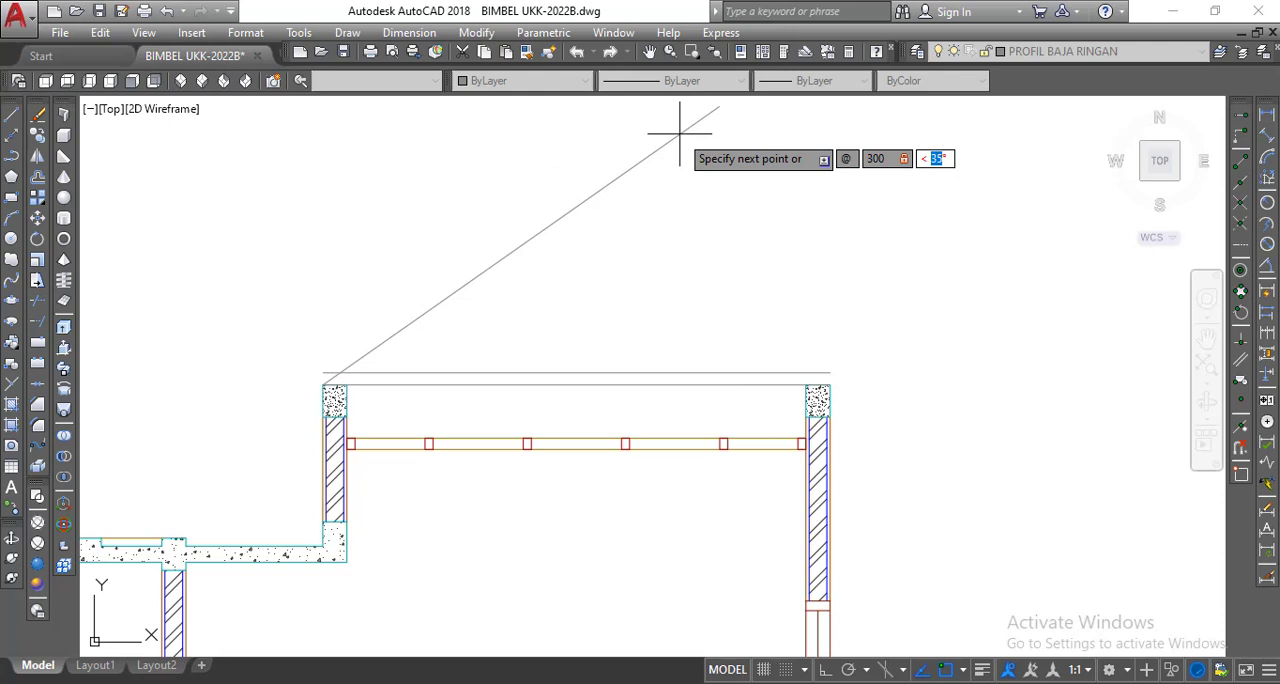
type("35")
key("Return")
key("Return")
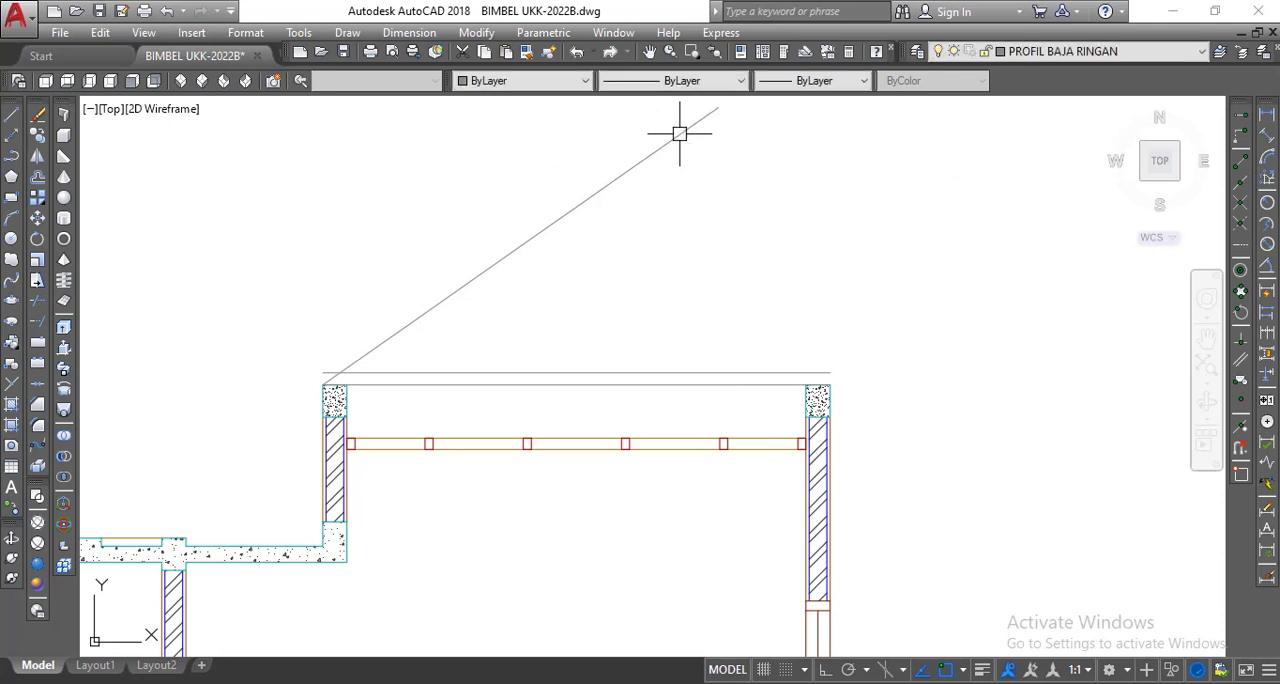
Restore orthogonal restriction and mirror the sloping line about a vertical axis through the upper horizontal line's midpoint, keeping the original.
scroll(526, 240, "down", 3)
scroll(543, 257, "up", 2)
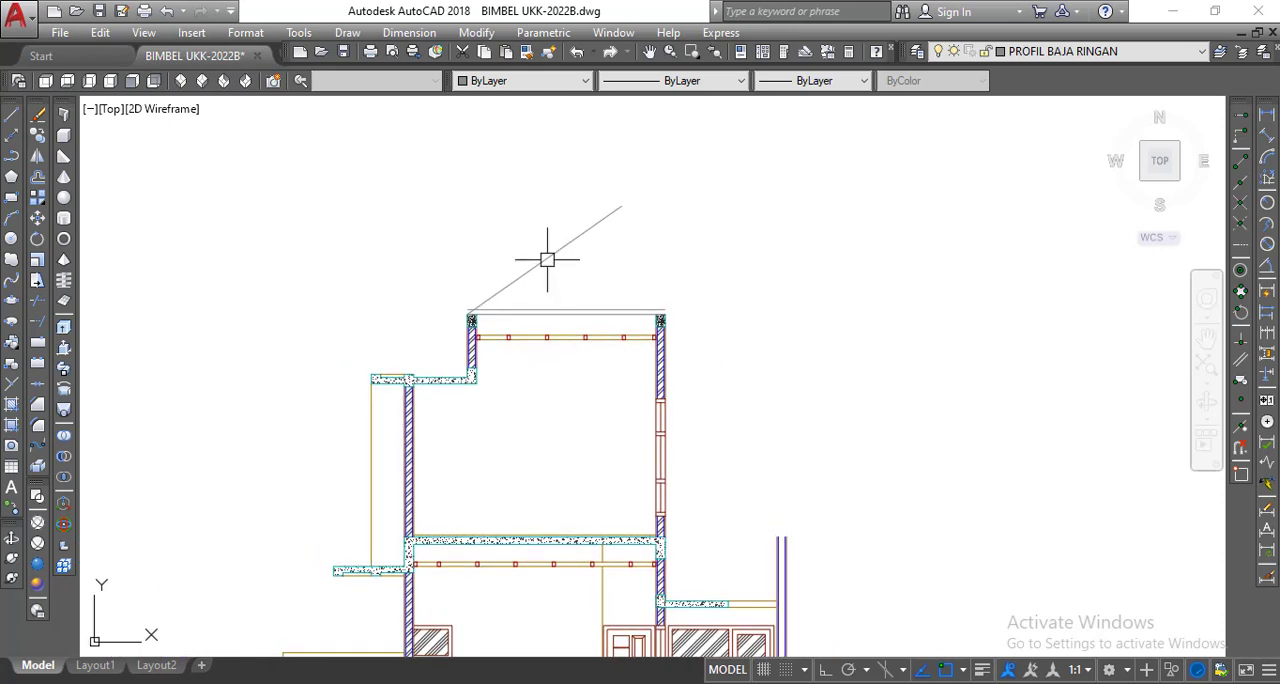
scroll(546, 260, "up", 2)
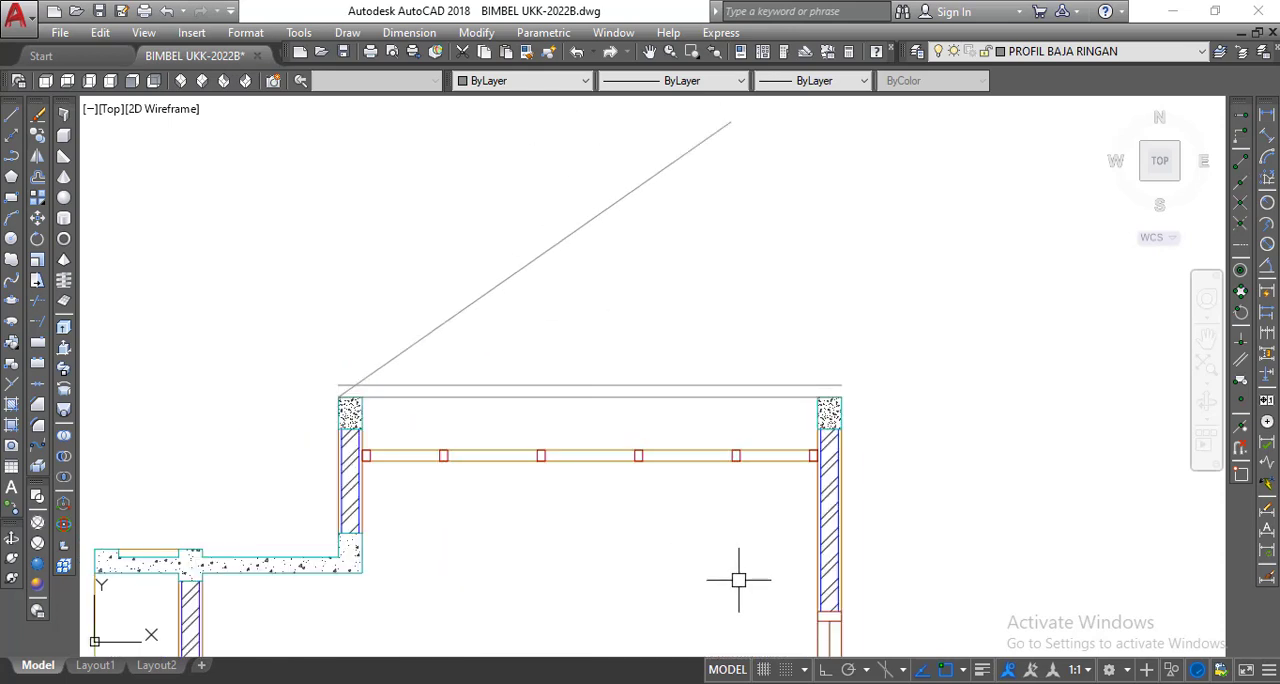
left_click(826, 670)
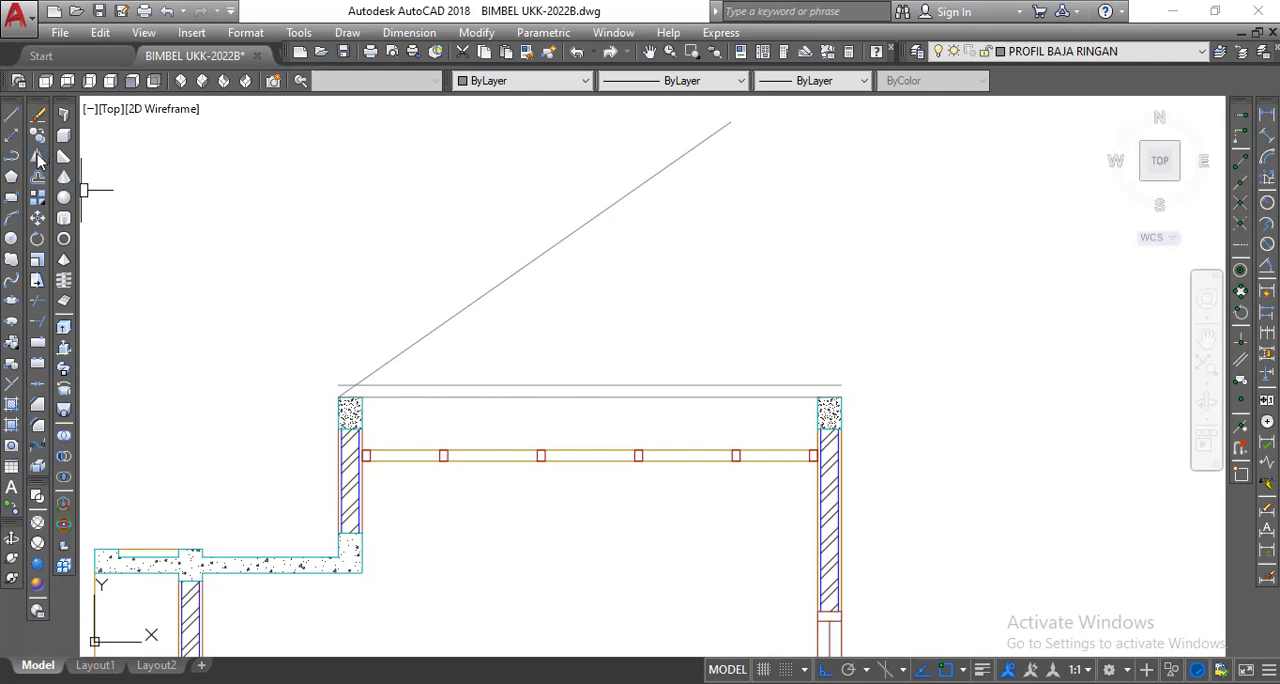
left_click(37, 157)
left_click(437, 322)
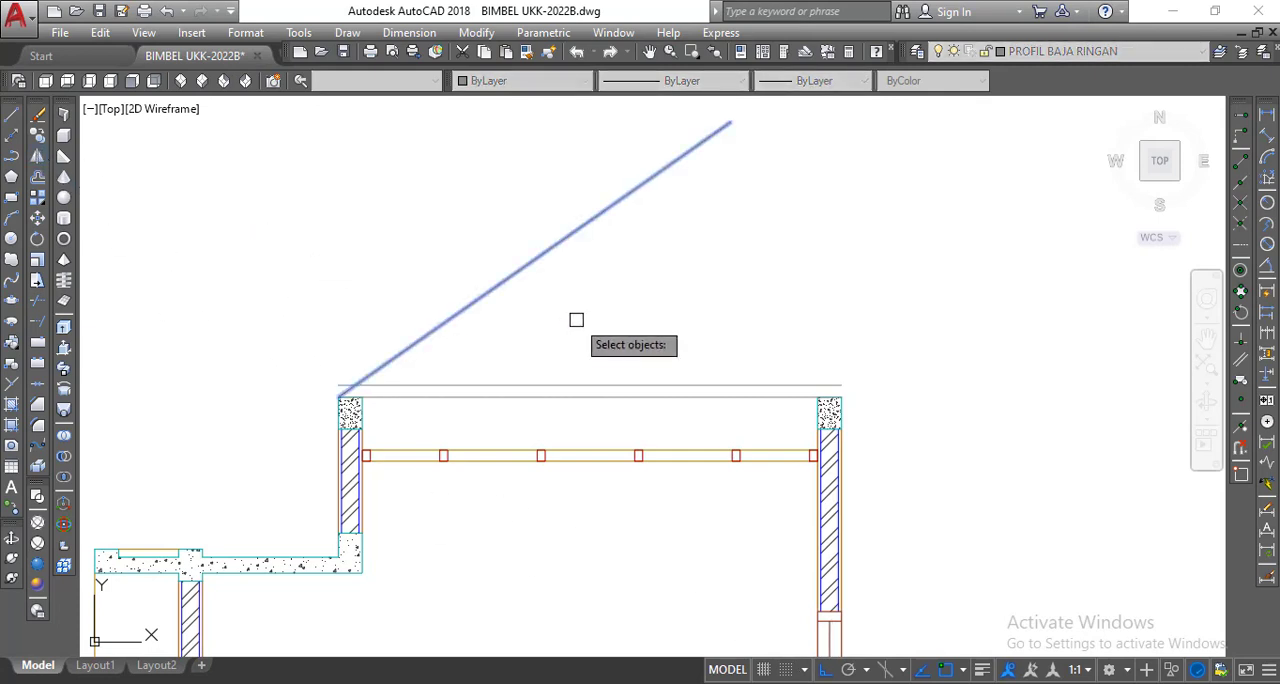
key("Return")
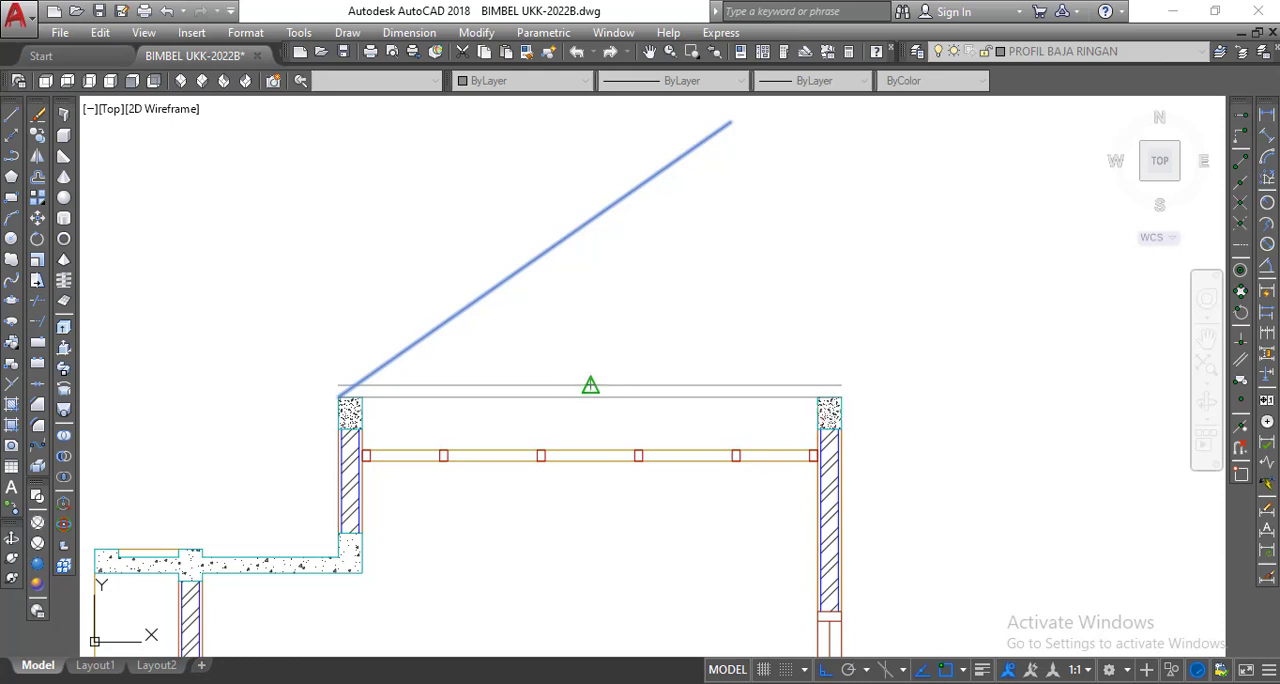
left_click(590, 385)
left_click(601, 147)
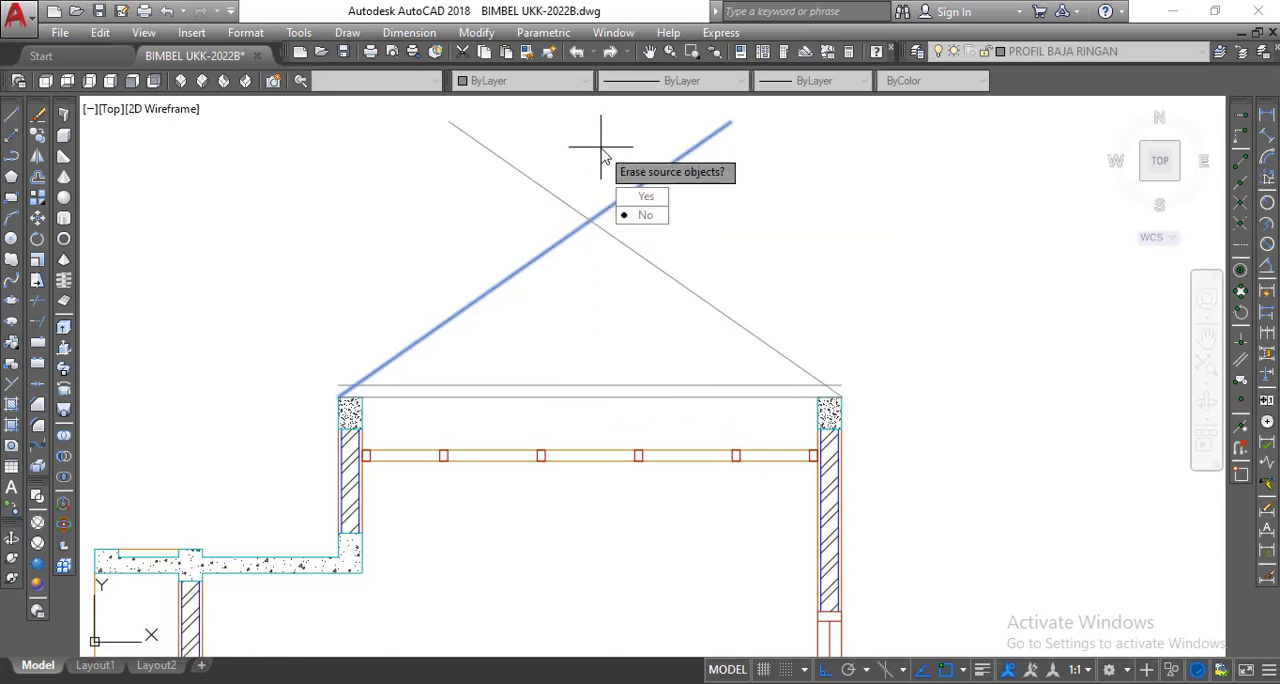
right_click(603, 157)
left_click(630, 160)
middle_click_drag(617, 187, 645, 251)
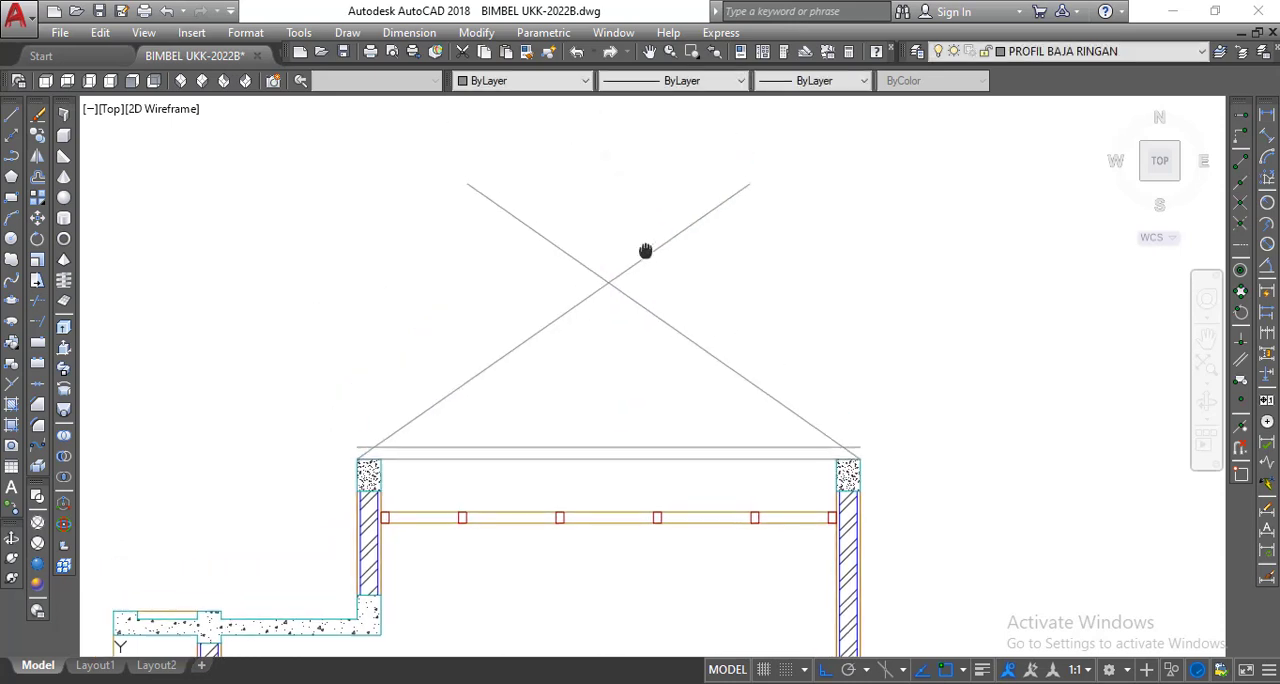
Fillet the two crossing rafter lines with radius 0 so they meet in a sharp ridge corner.
scroll(645, 251, "up", 2)
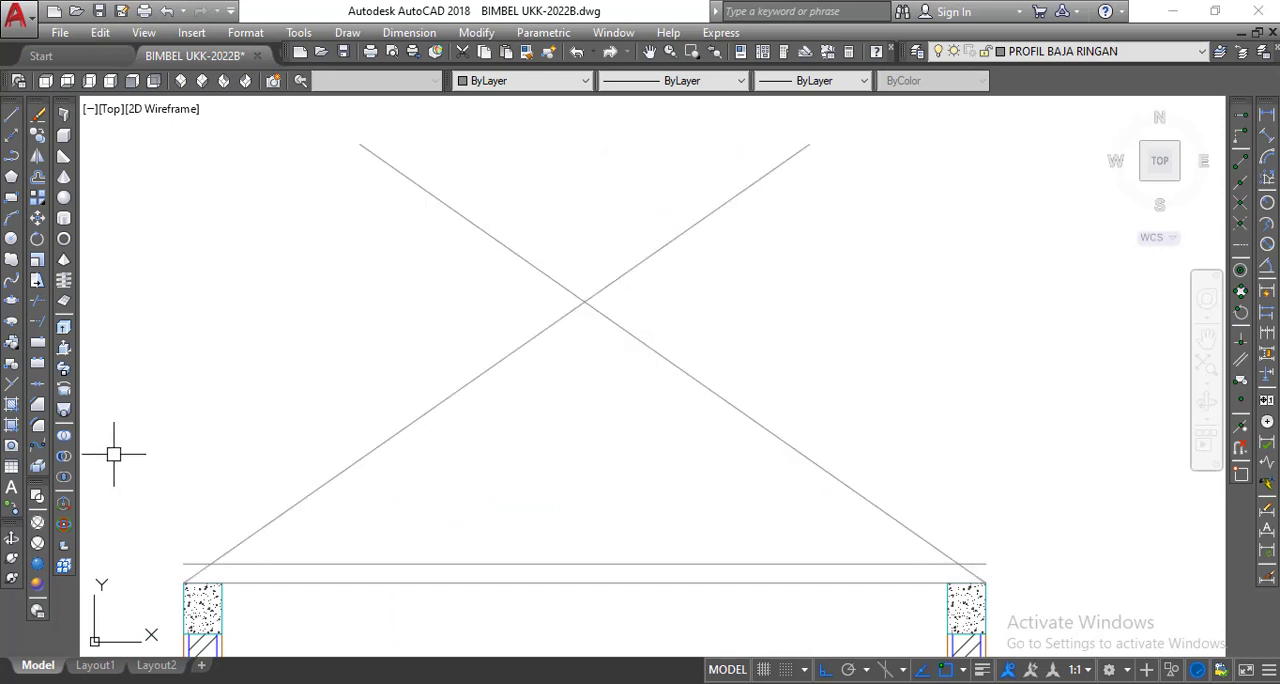
left_click(39, 427)
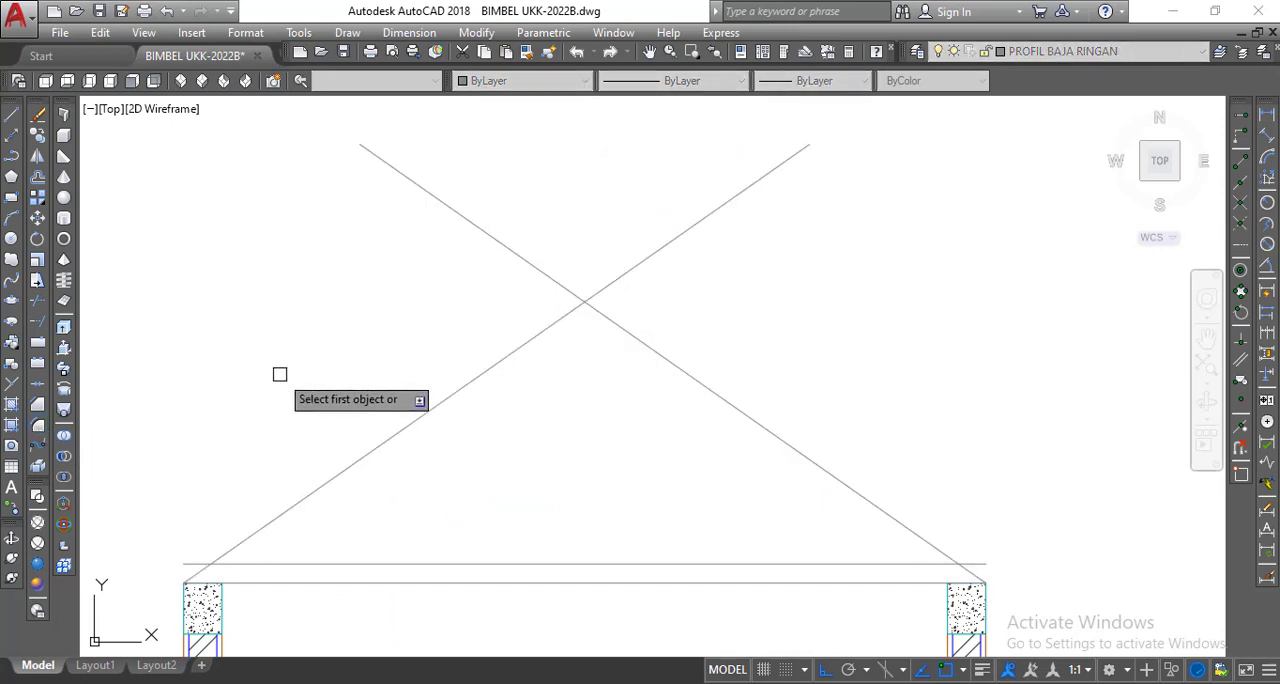
type("R")
key("Return")
type("0")
key("Return")
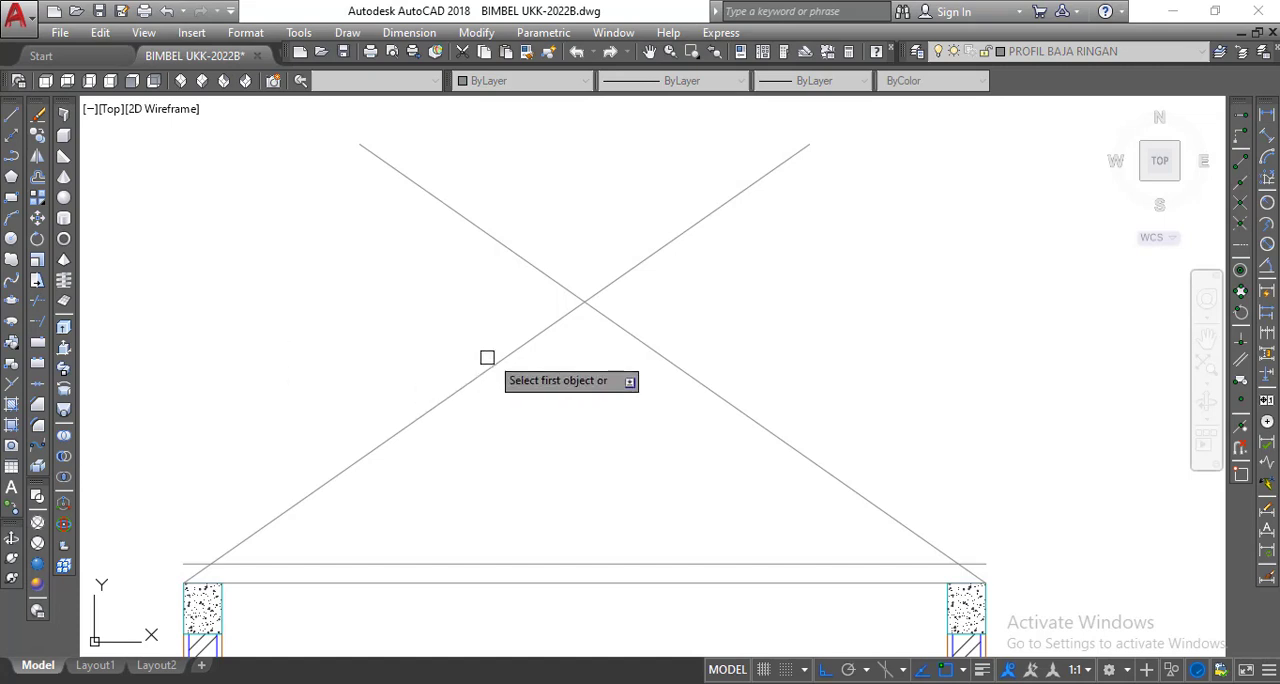
left_click(547, 327)
left_click(611, 321)
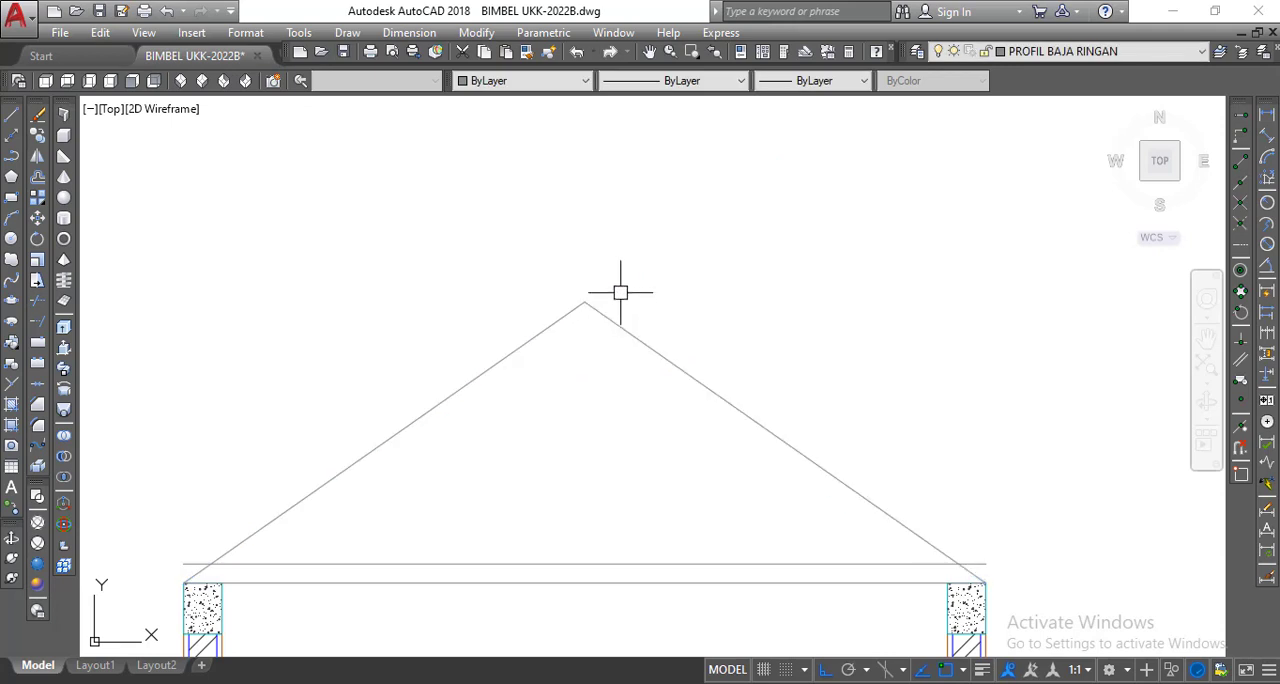
Offset both sloping rafter lines outward by 7.5 to form the upper edges of the rafters.
scroll(620, 285, "down", 2)
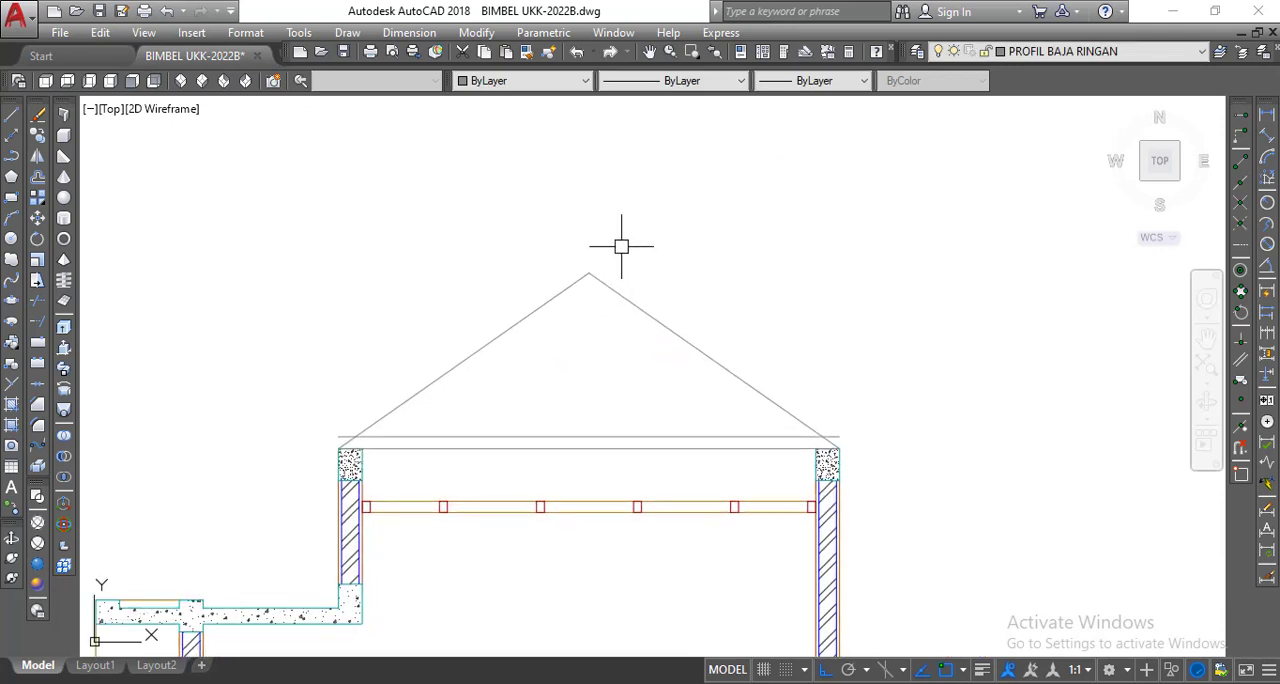
scroll(480, 396, "up", 2)
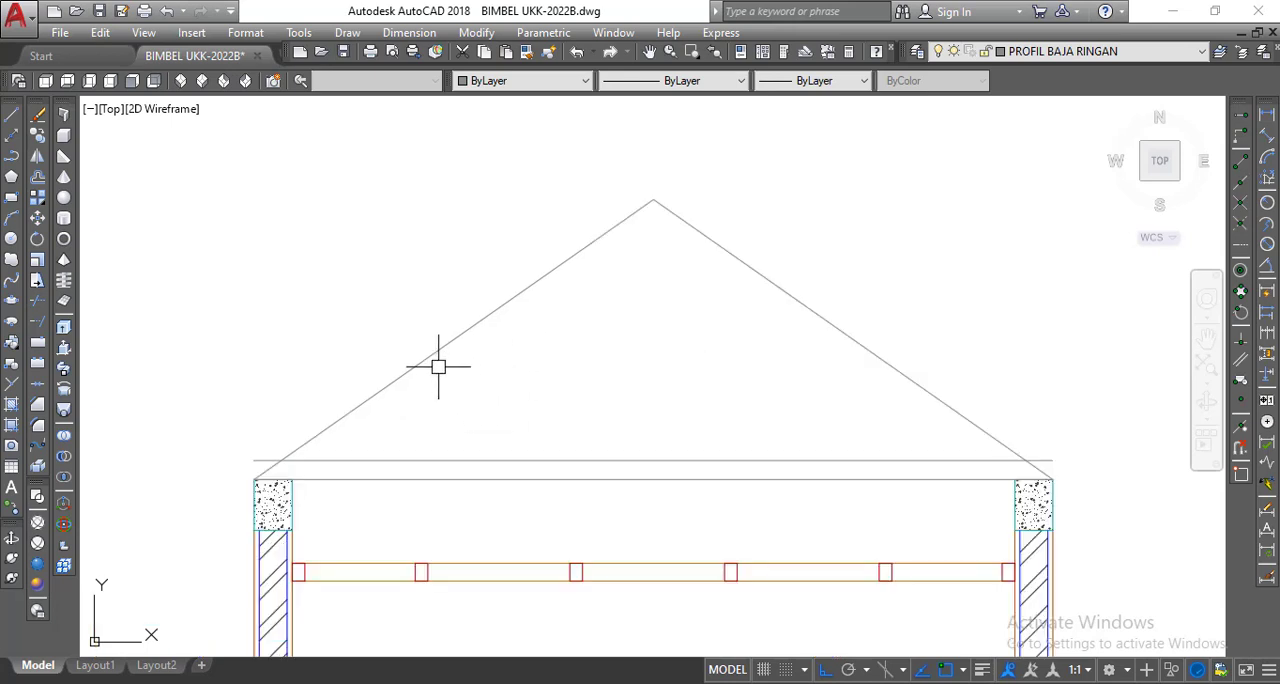
left_click(37, 177)
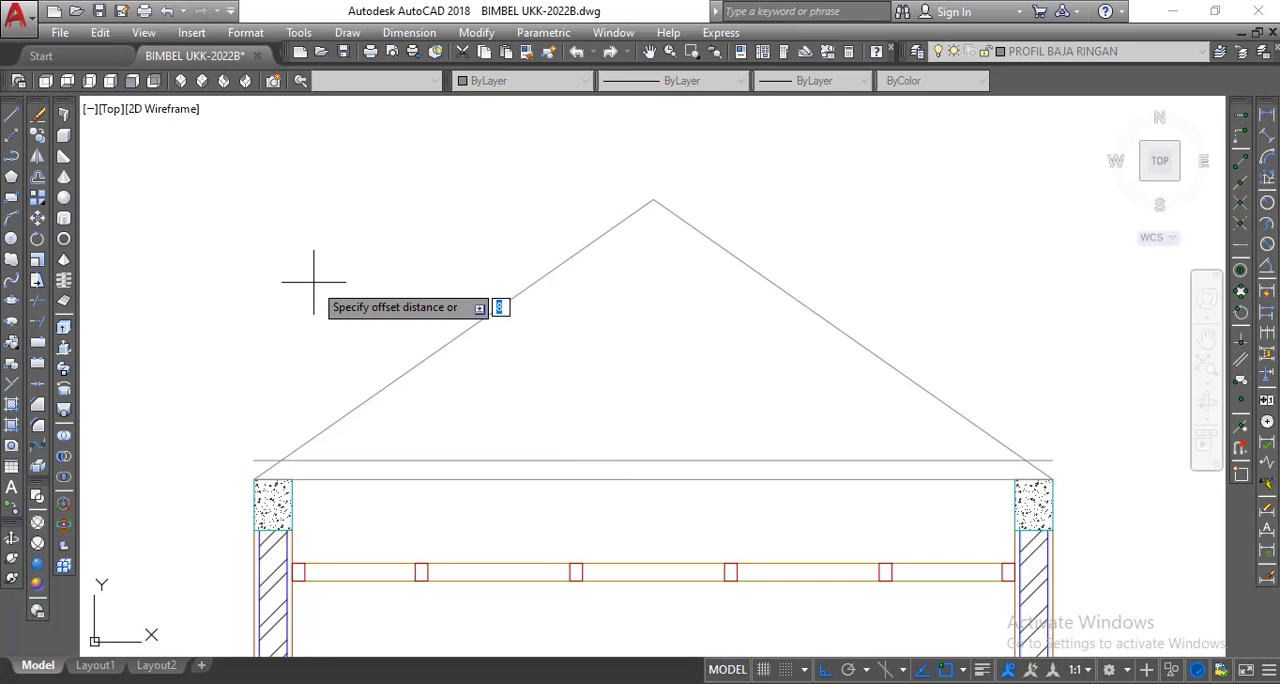
type("7.5")
key("Return")
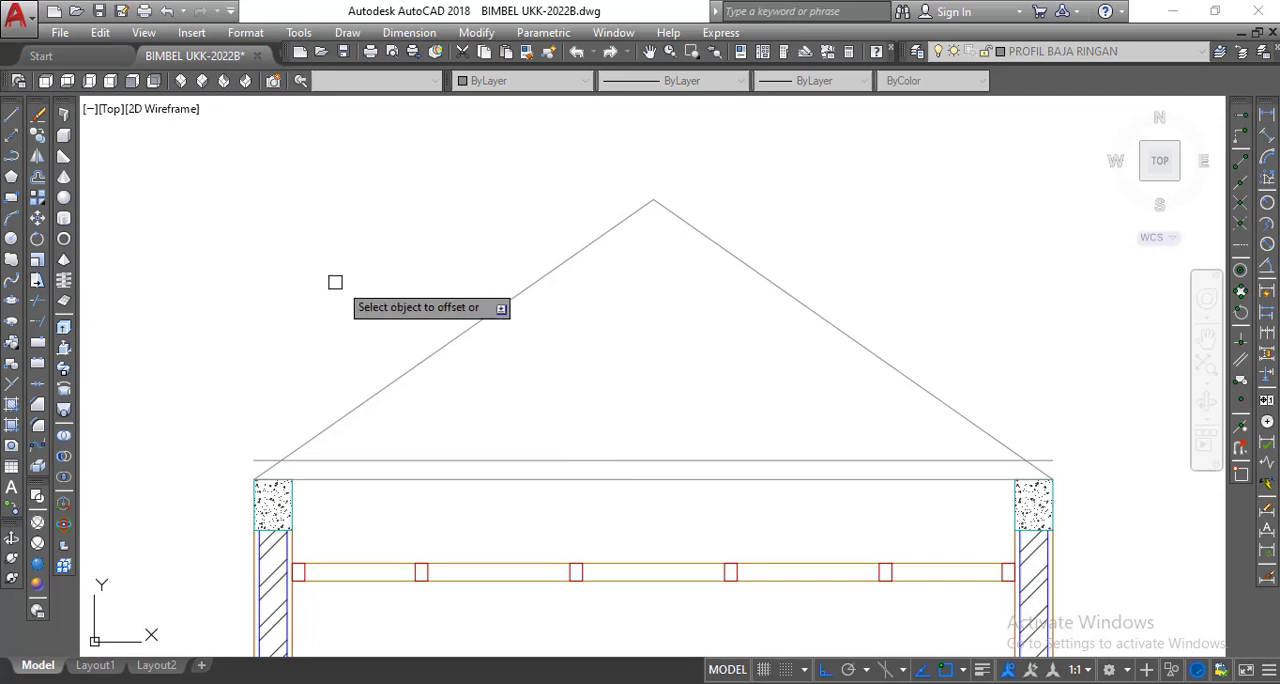
left_click(443, 346)
left_click(409, 321)
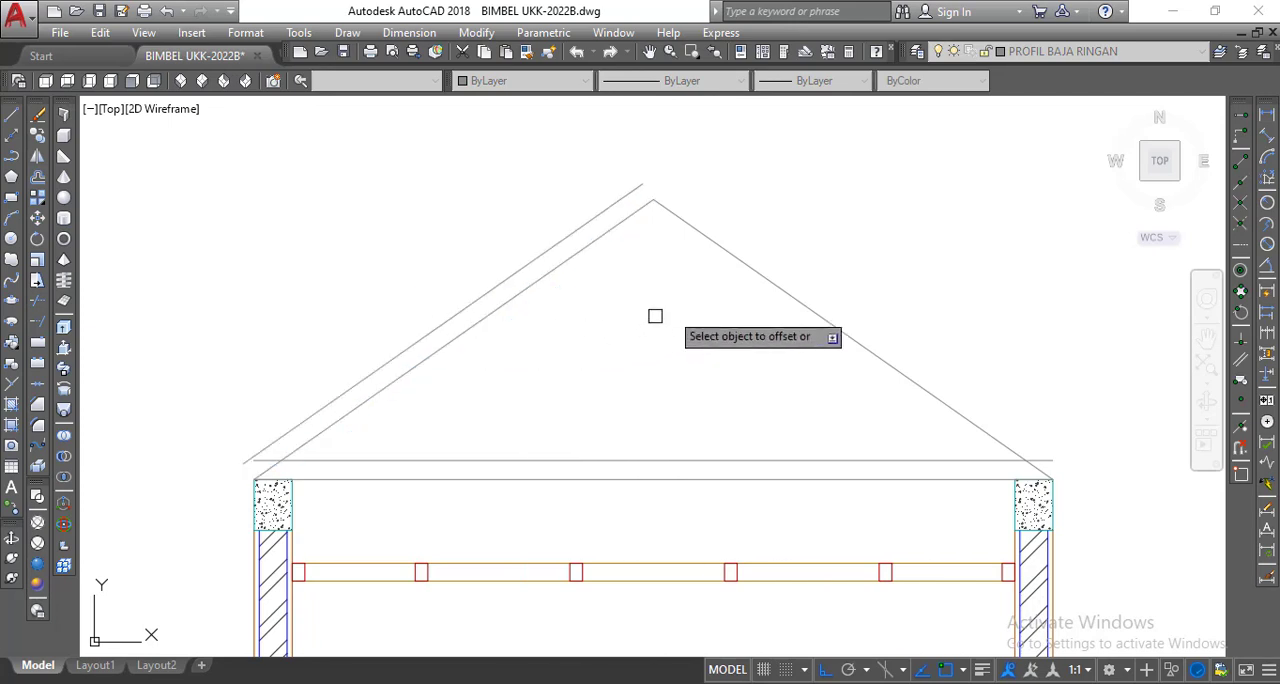
left_click(741, 259)
left_click(778, 231)
scroll(807, 155, "down", 2)
middle_click_drag(807, 155, 744, 180)
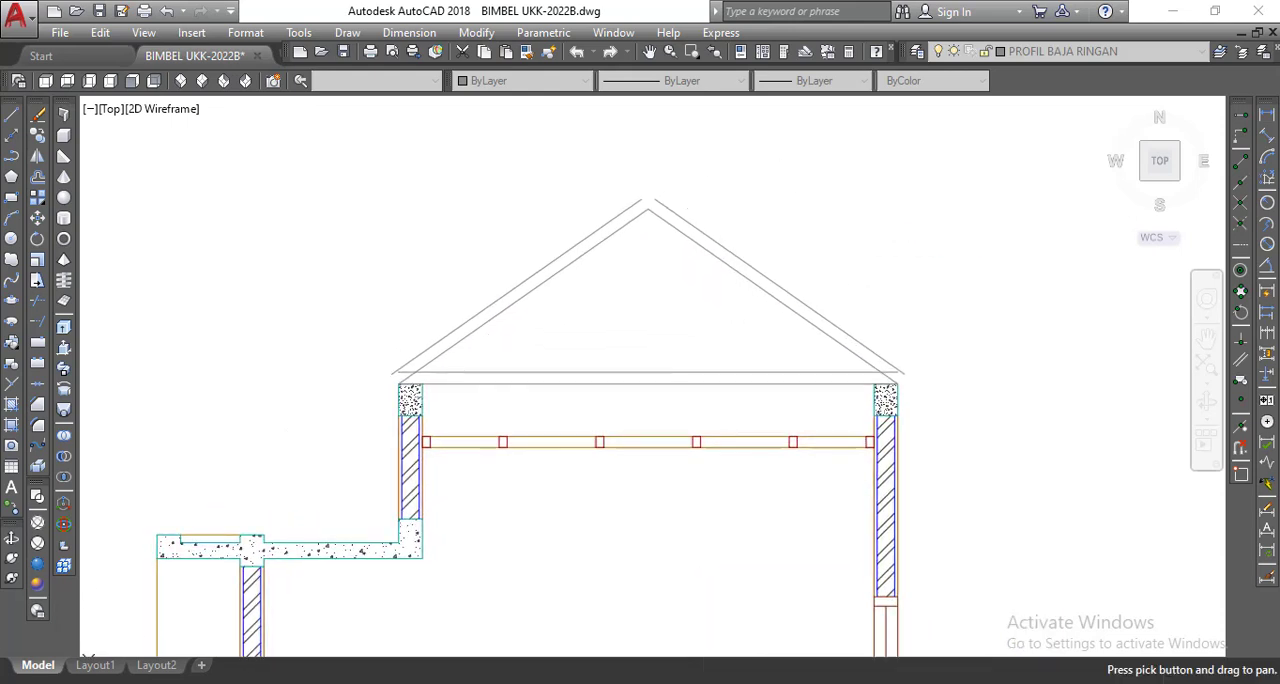
right_click(744, 182)
left_click(772, 191)
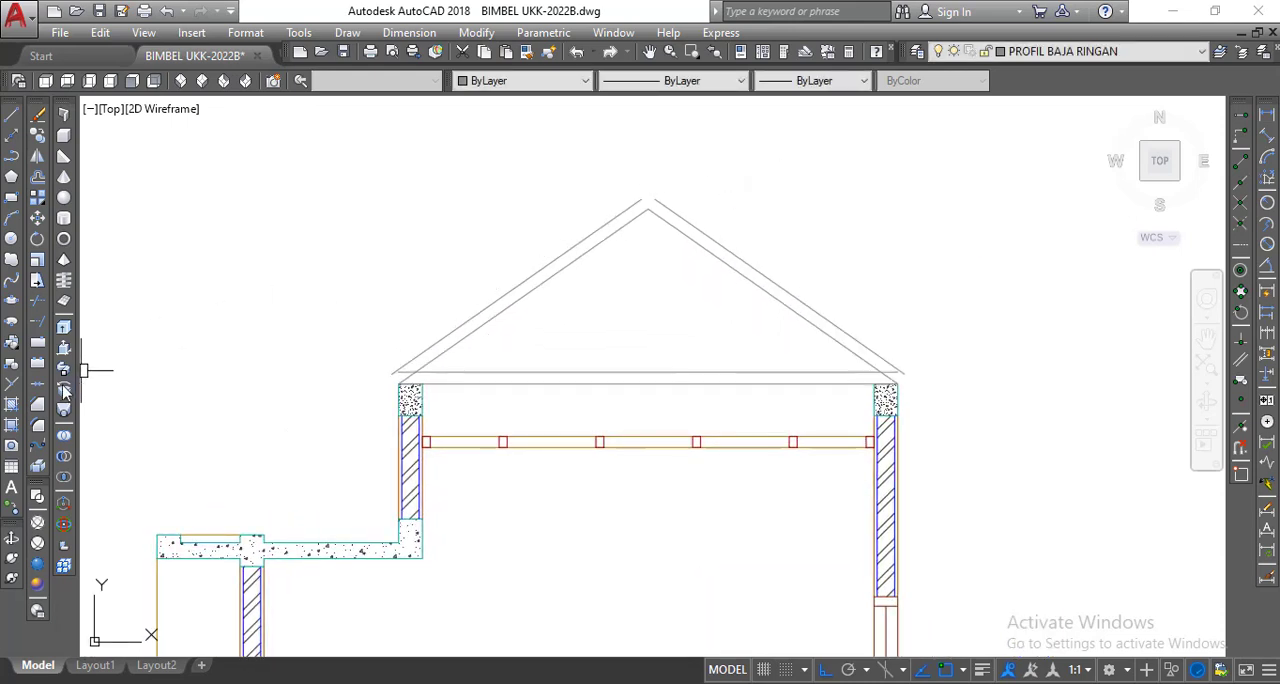
Fillet the two outer rafter lines to a sharp corner at the ridge.
left_click(40, 427)
scroll(643, 200, "up", 4)
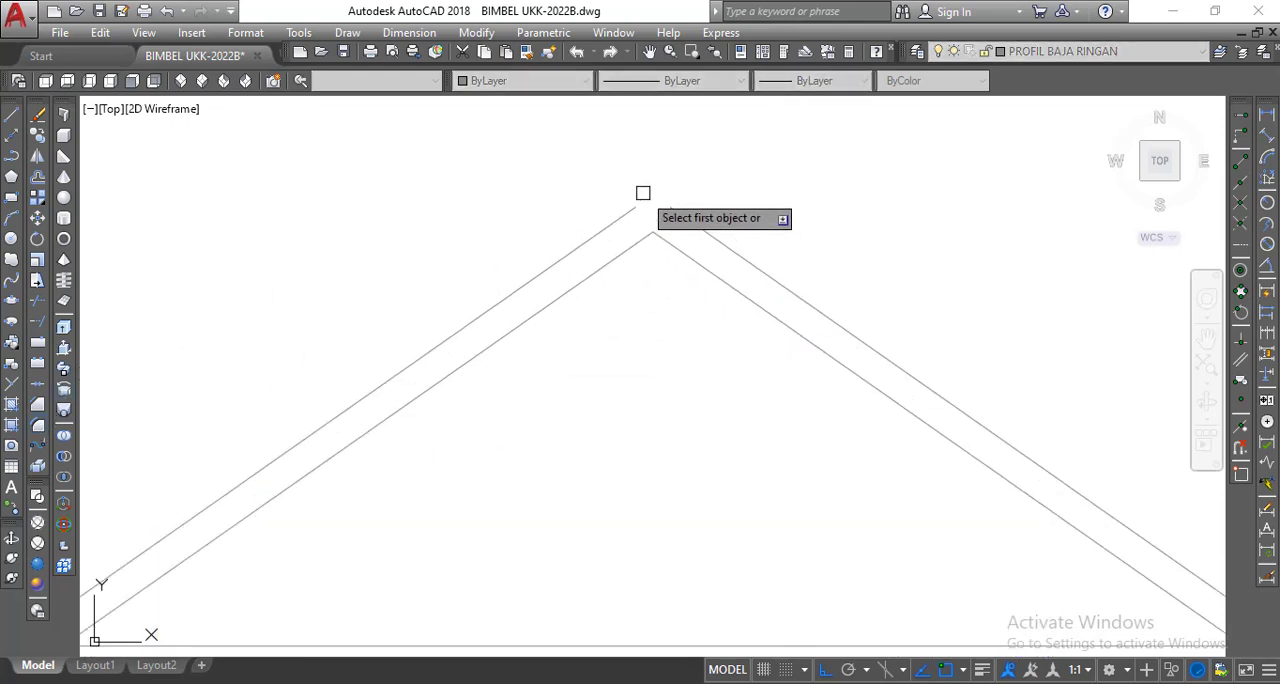
left_click(643, 216)
left_click(674, 216)
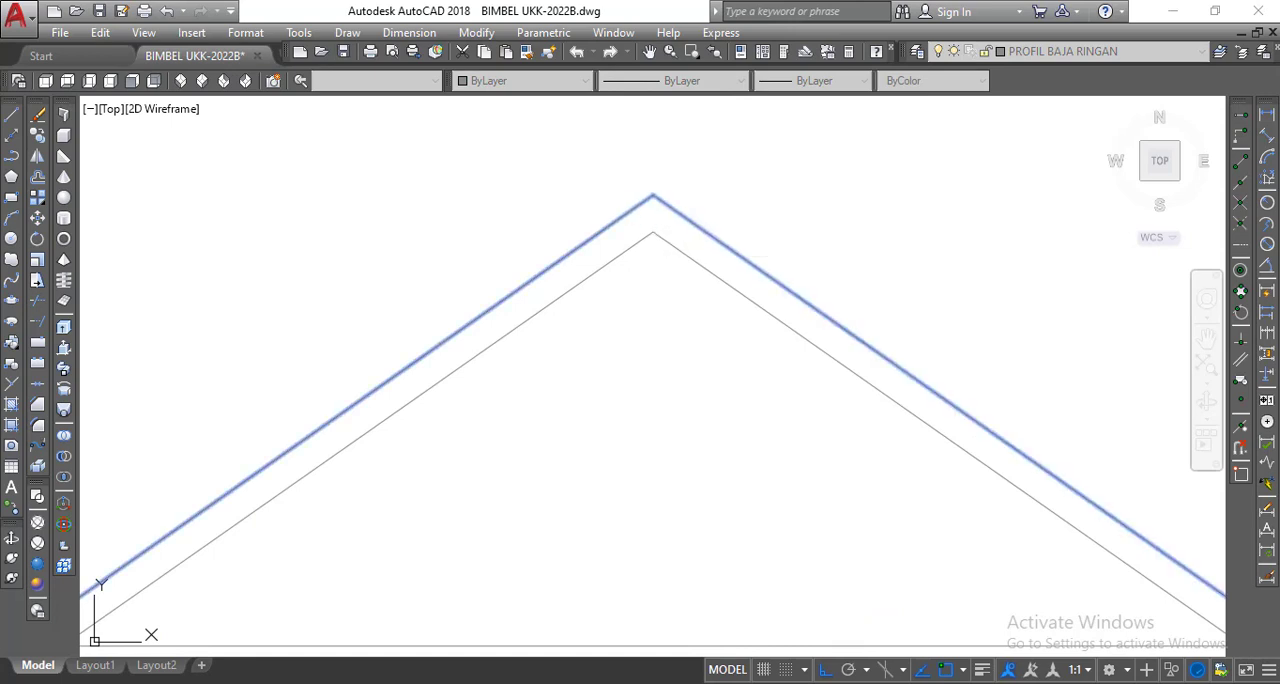
scroll(680, 200, "down", 4)
Fillet the left outer rafter line with the line along the ring beam tops to close the left eave corner.
right_click(528, 215)
left_click(552, 232)
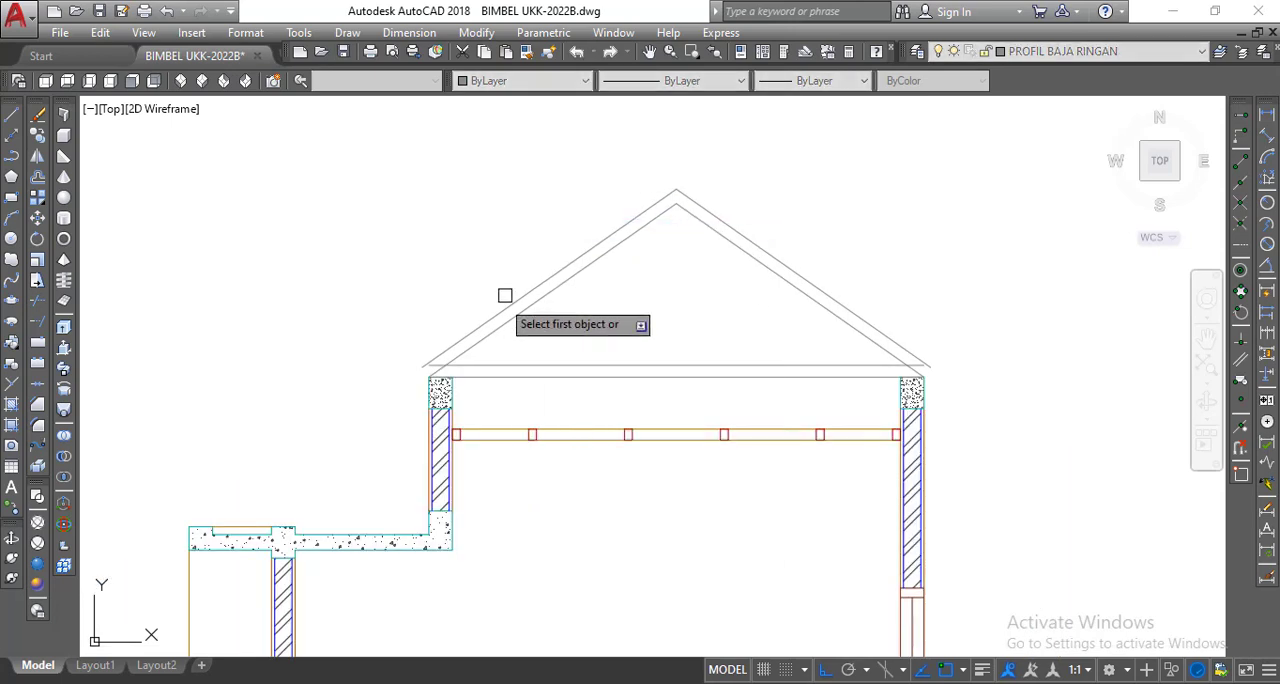
scroll(450, 337, "up", 3)
left_click(451, 338)
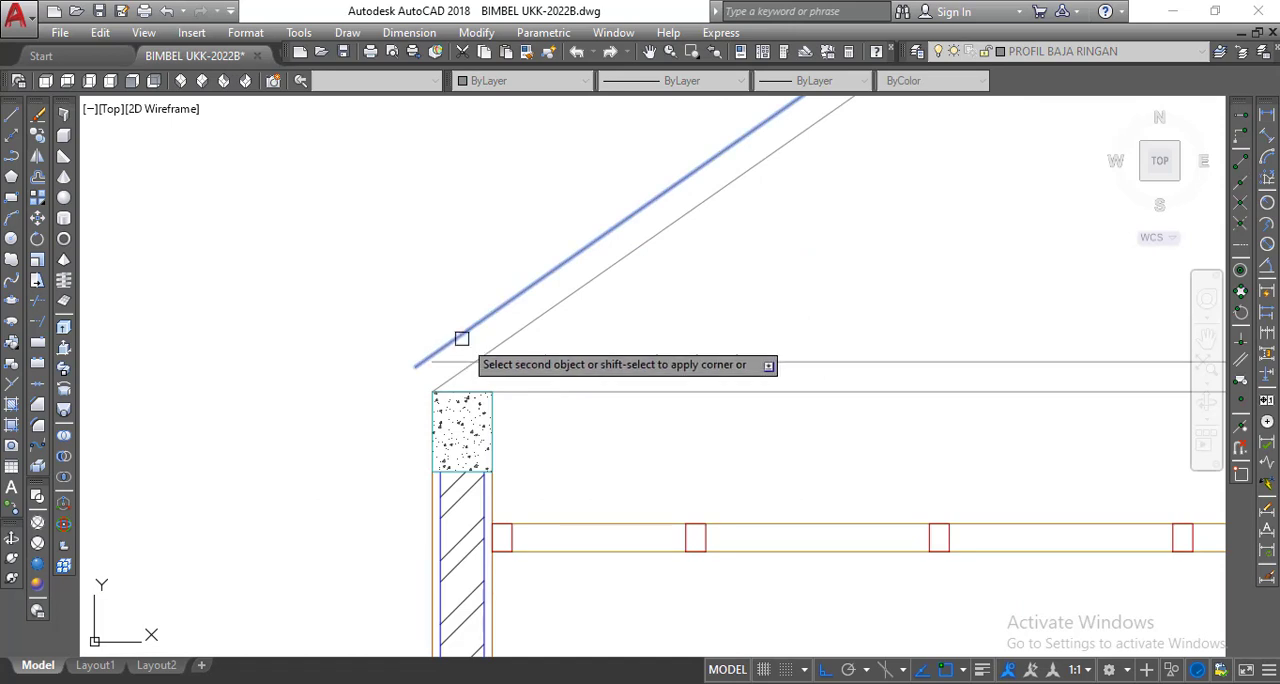
left_click(529, 388)
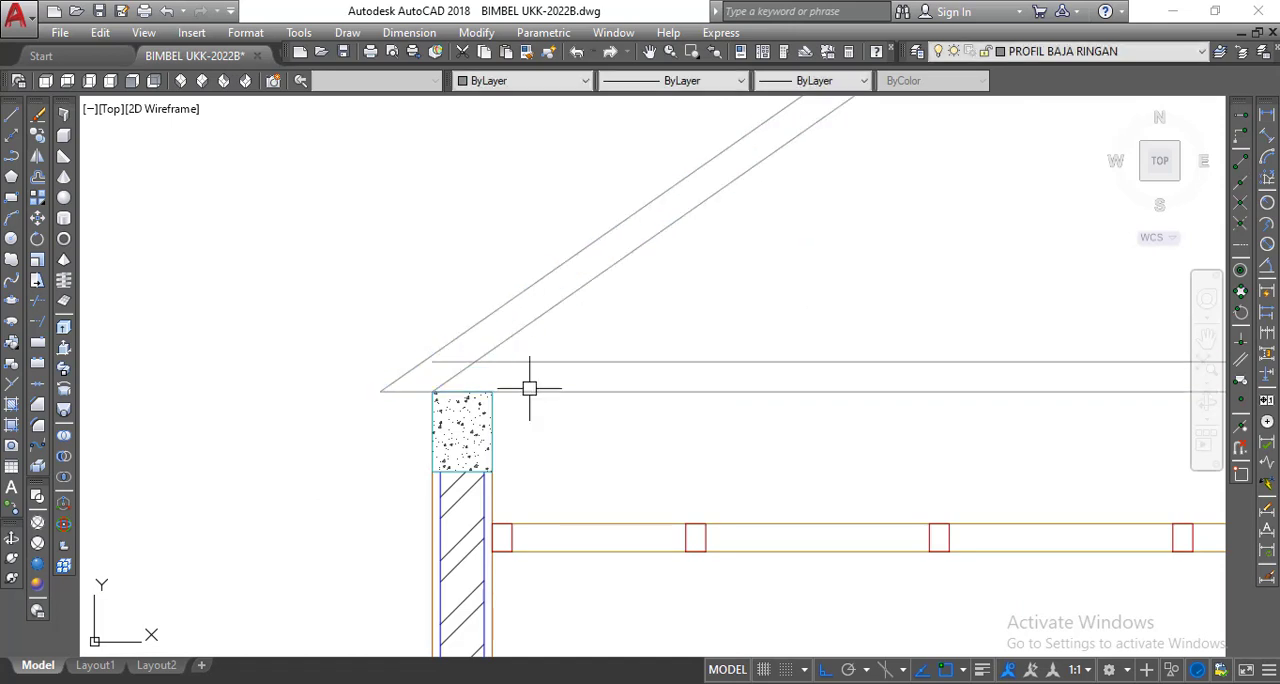
Fillet the right outer rafter line with the line along the ring beam tops to close the right eave corner.
scroll(265, 420, "down", 4)
right_click(287, 338)
left_click(349, 339)
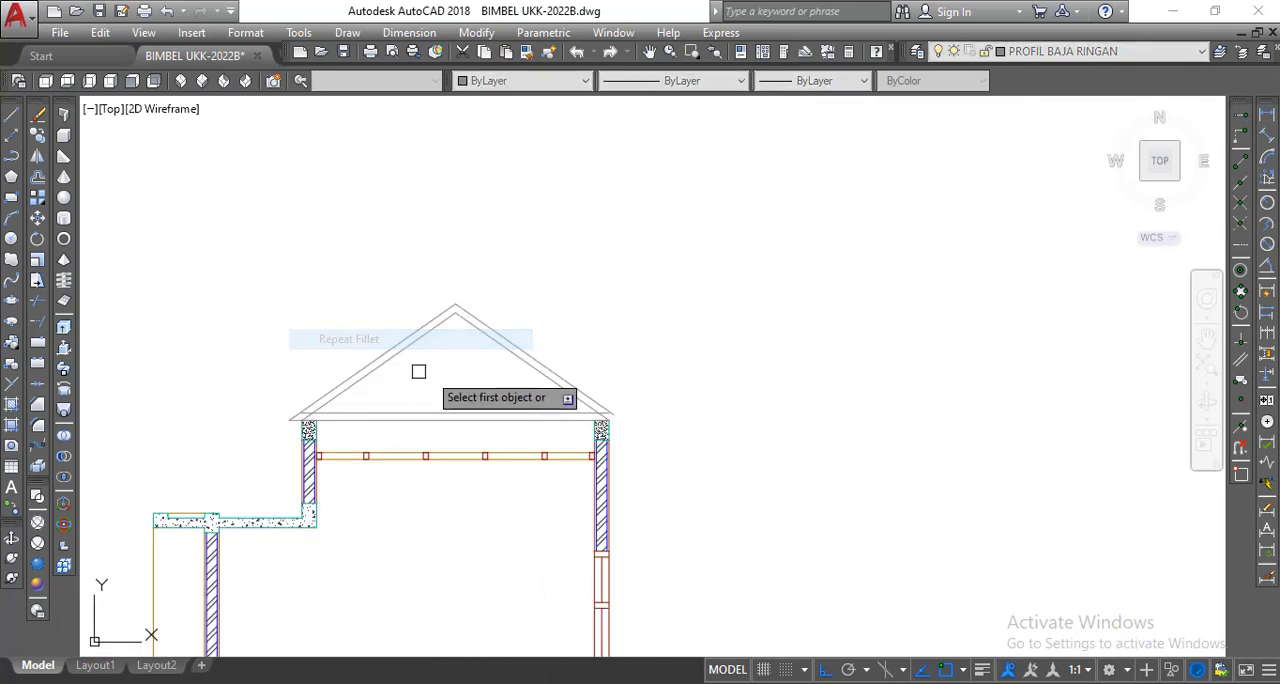
scroll(600, 405, "up", 5)
left_click(609, 383)
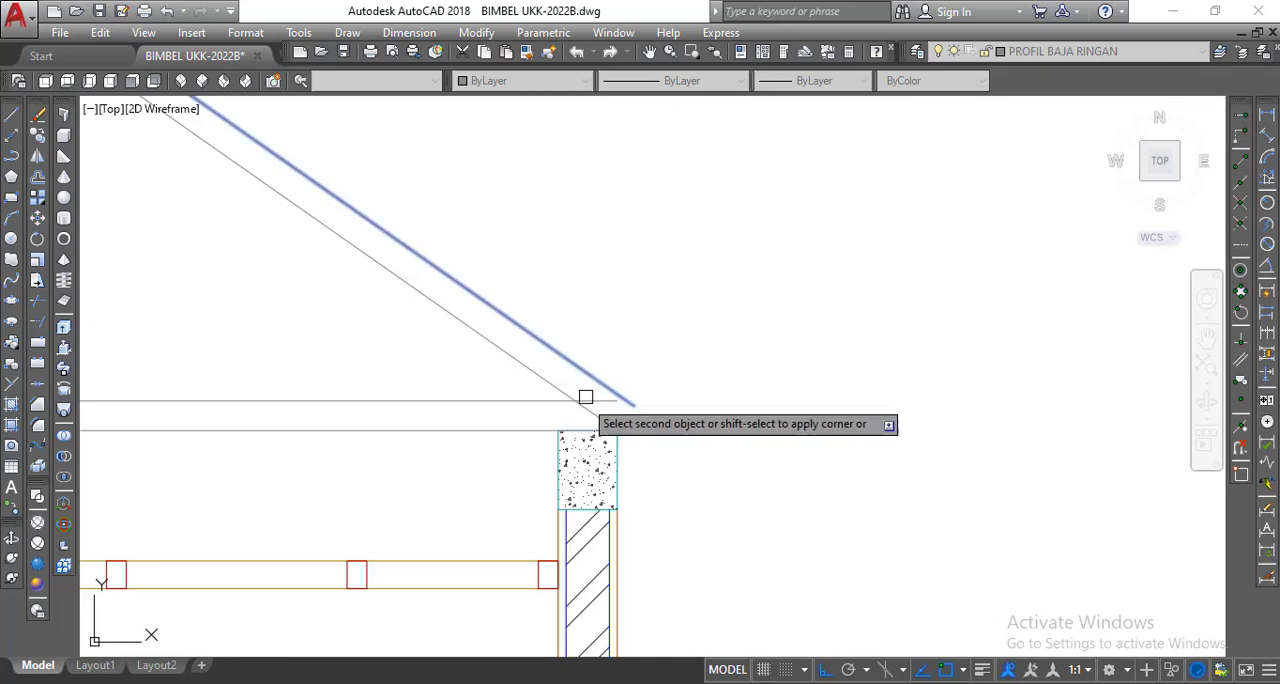
left_click(543, 431)
scroll(714, 394, "down", 5)
mouse_move(594, 416)
middle_mouse_down()
mouse_move(754, 366)
mouse_move(820, 418)
middle_mouse_up()
scroll(754, 366, "up", 3)
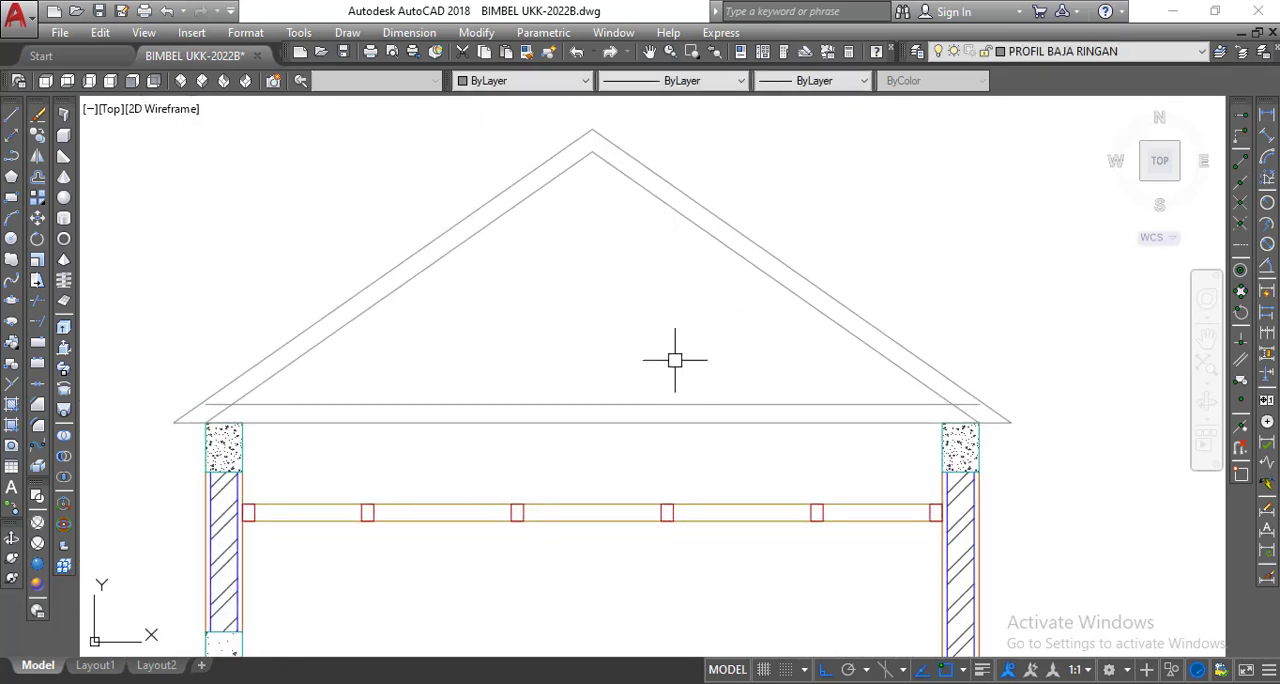
Extend both ends of the bottom chord's upper line to the outer rafter lines.
scroll(675, 360, "down", 2)
mouse_move(751, 357)
middle_mouse_down()
mouse_move(766, 360)
mouse_move(615, 377)
middle_mouse_up()
scroll(766, 360, "up", 2)
scroll(268, 415, "up", 2)
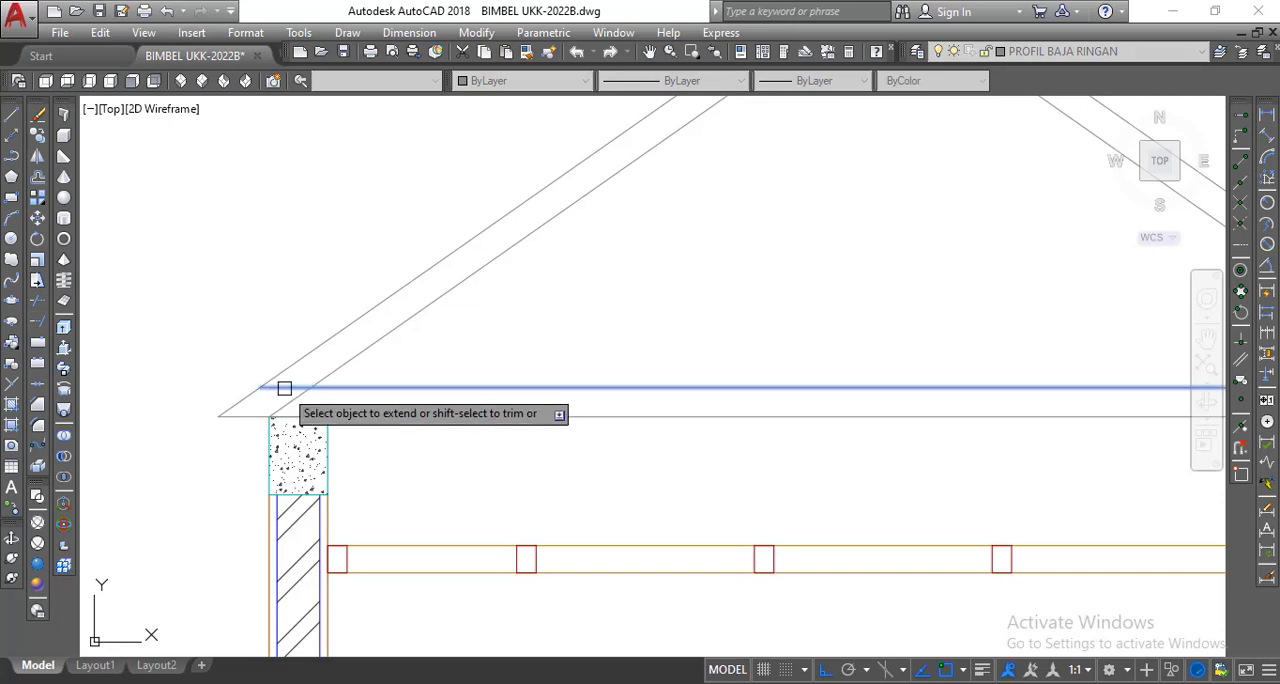
scroll(286, 383, "down", 3)
scroll(640, 338, "up", 5)
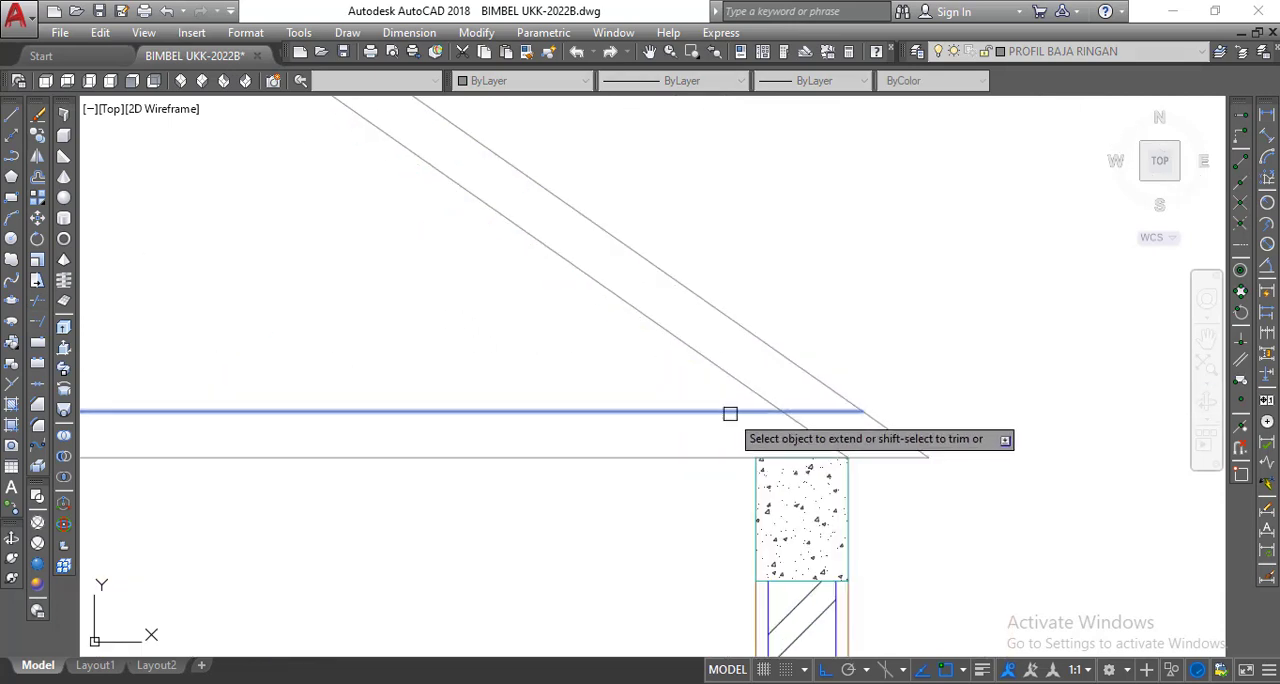
left_click(728, 412)
scroll(834, 286, "down", 3)
right_click(851, 278)
left_click(895, 285)
scroll(895, 290, "down", 2)
middle_click_drag(902, 307, 939, 340)
middle_click_drag(735, 314, 741, 328)
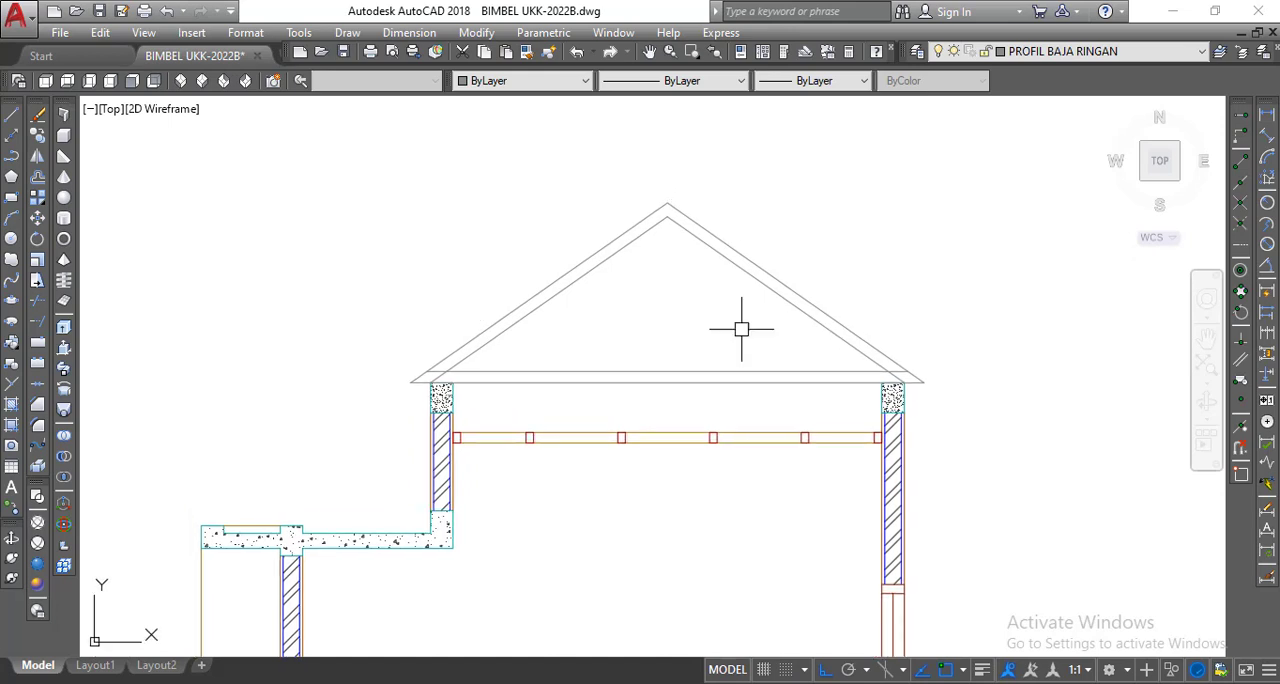
Switch to the Word document SOAL UKK-2022 and examine the roof part of the house section drawing.
scroll(741, 328, "up", 2)
scroll(682, 300, "down", 2)
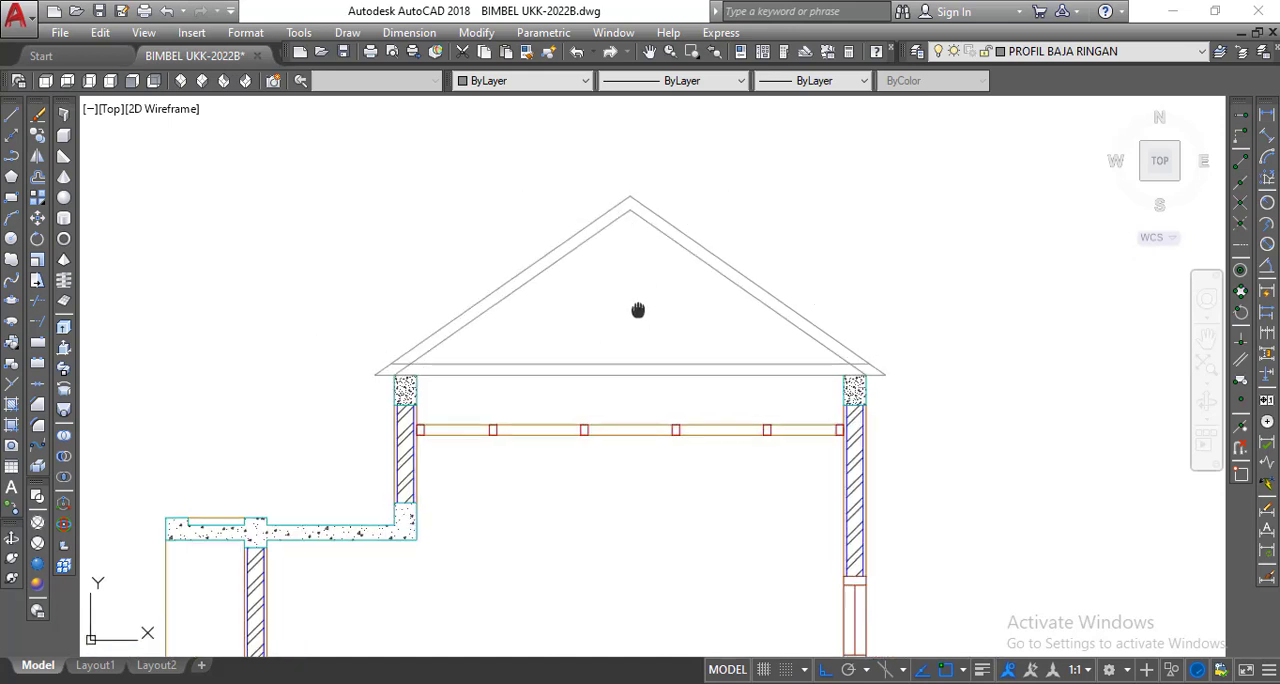
middle_click_drag(640, 306, 609, 281)
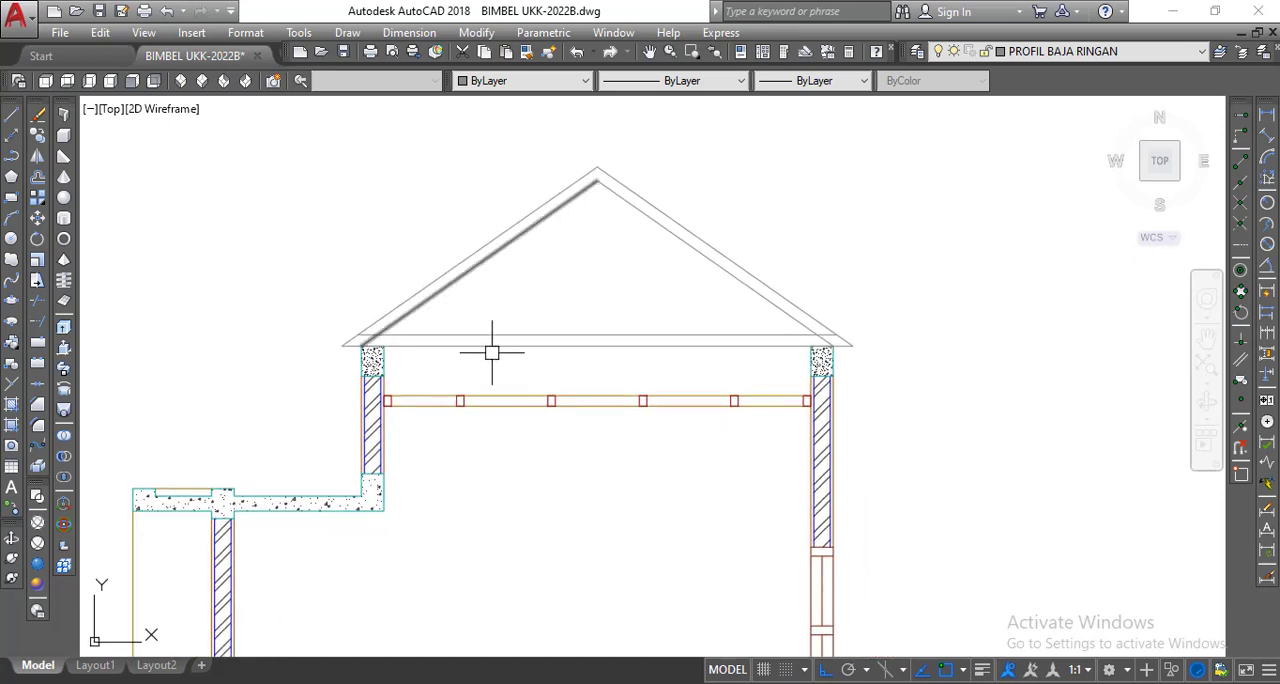
left_click(689, 681)
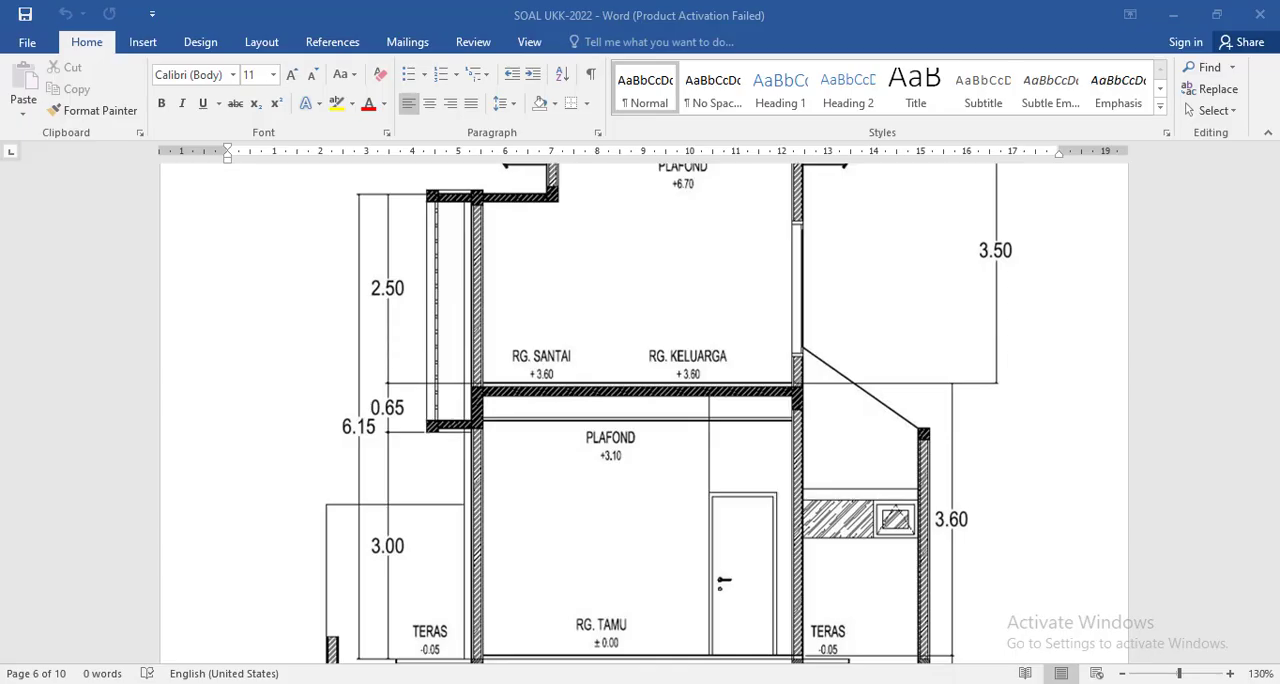
scroll(665, 640, "up", 4)
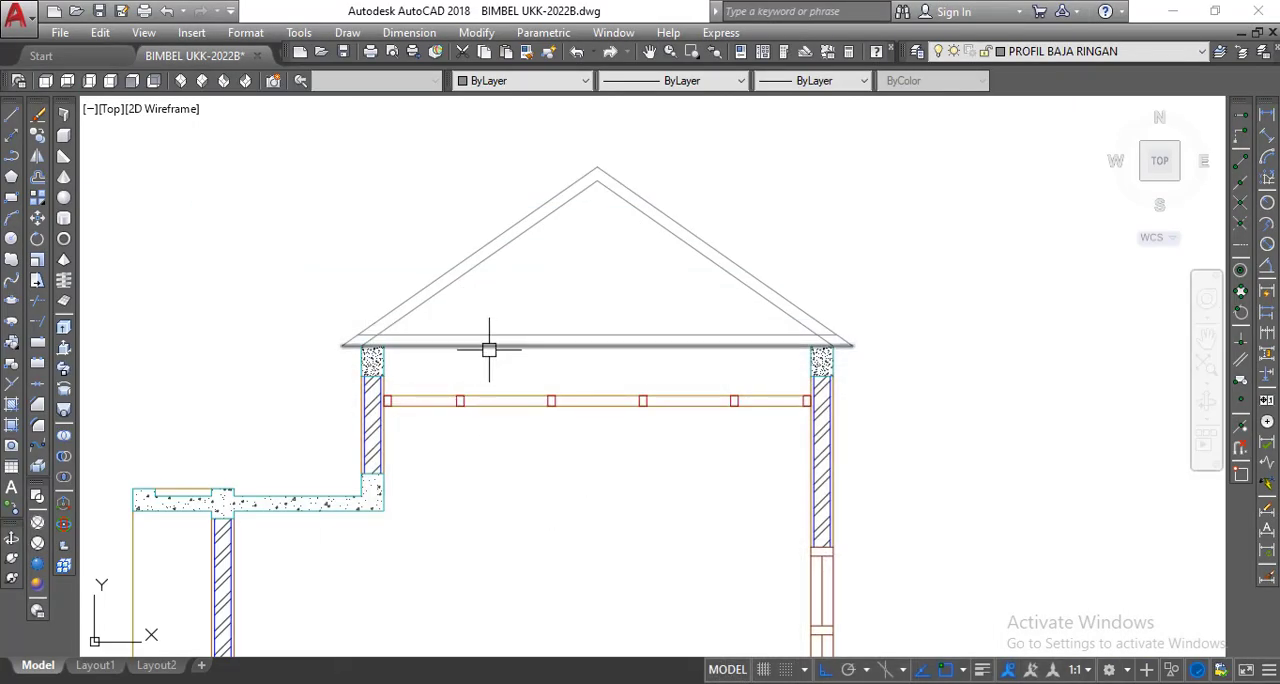
Set the point style to the X marker with a size of 10% relative to the screen.
left_click(491, 349)
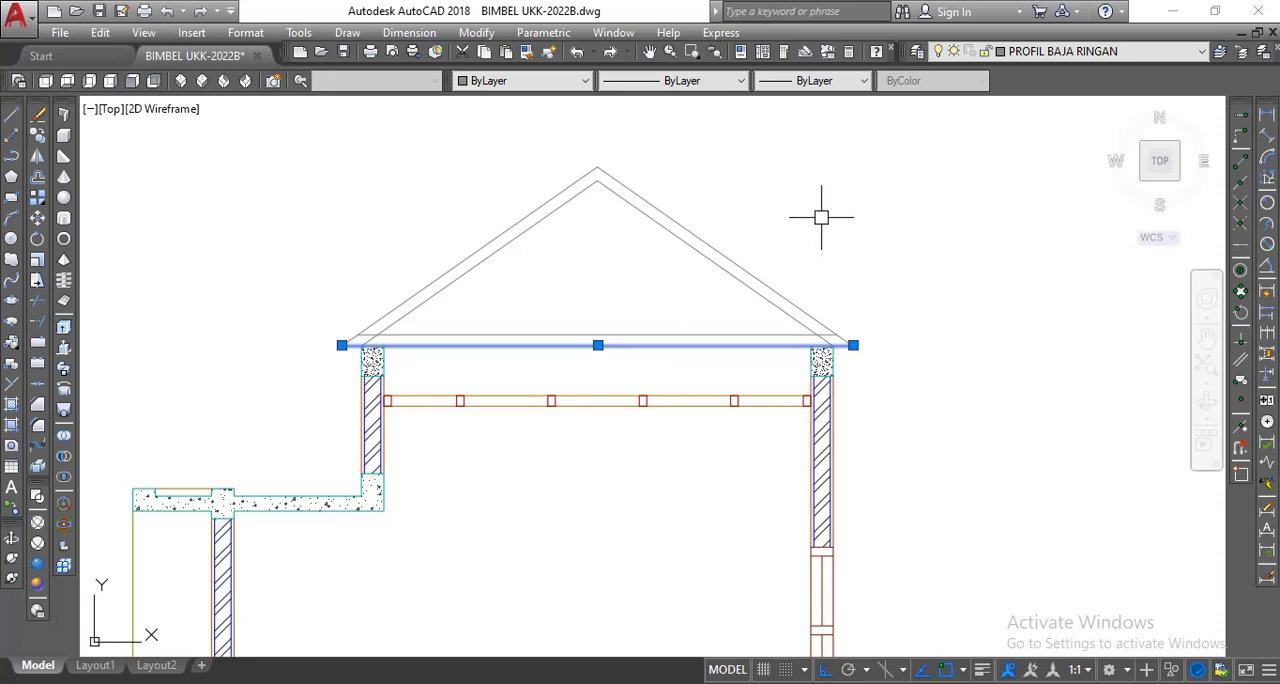
key("Escape")
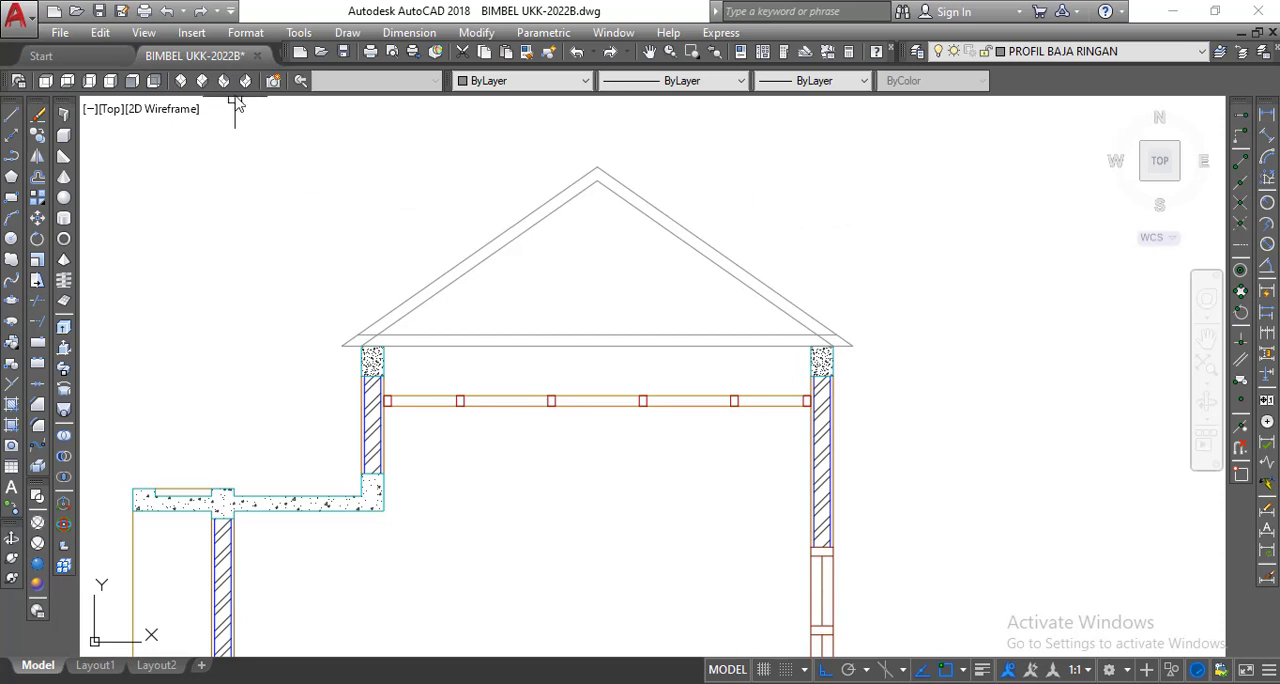
left_click(245, 33)
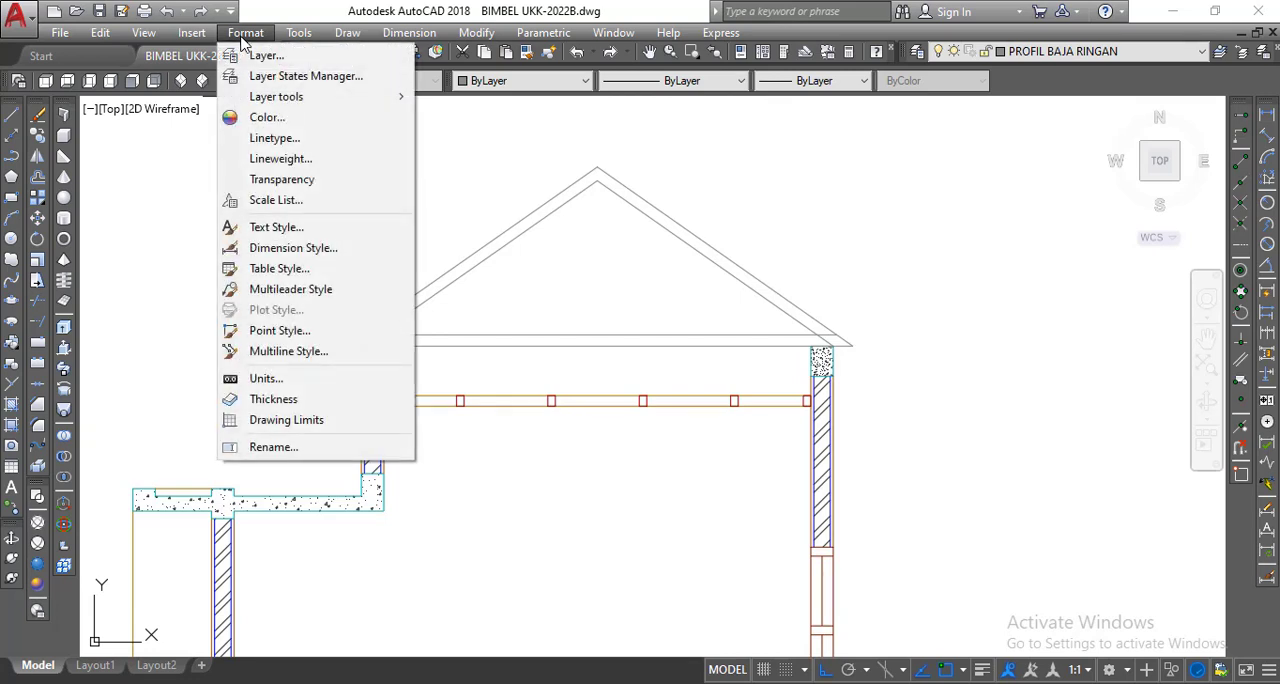
left_click(297, 334)
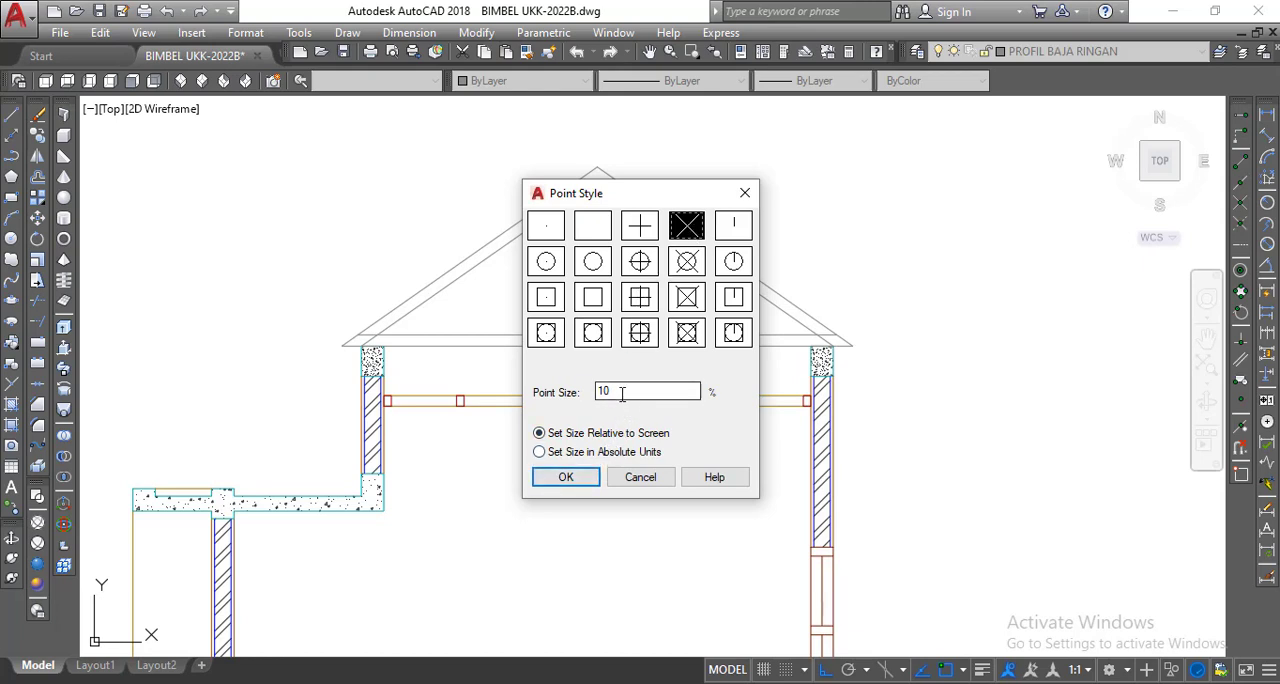
left_click(588, 477)
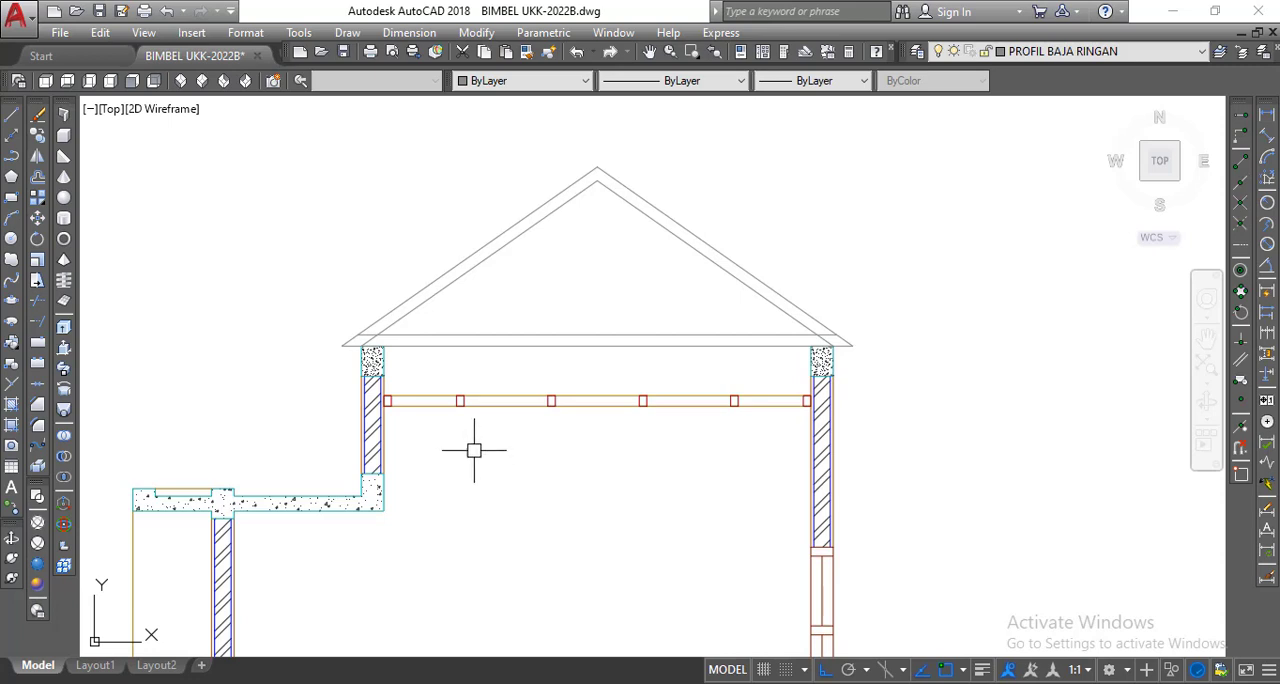
Check in the drafting settings that the Node object snap is enabled.
scroll(505, 350, "down", 2)
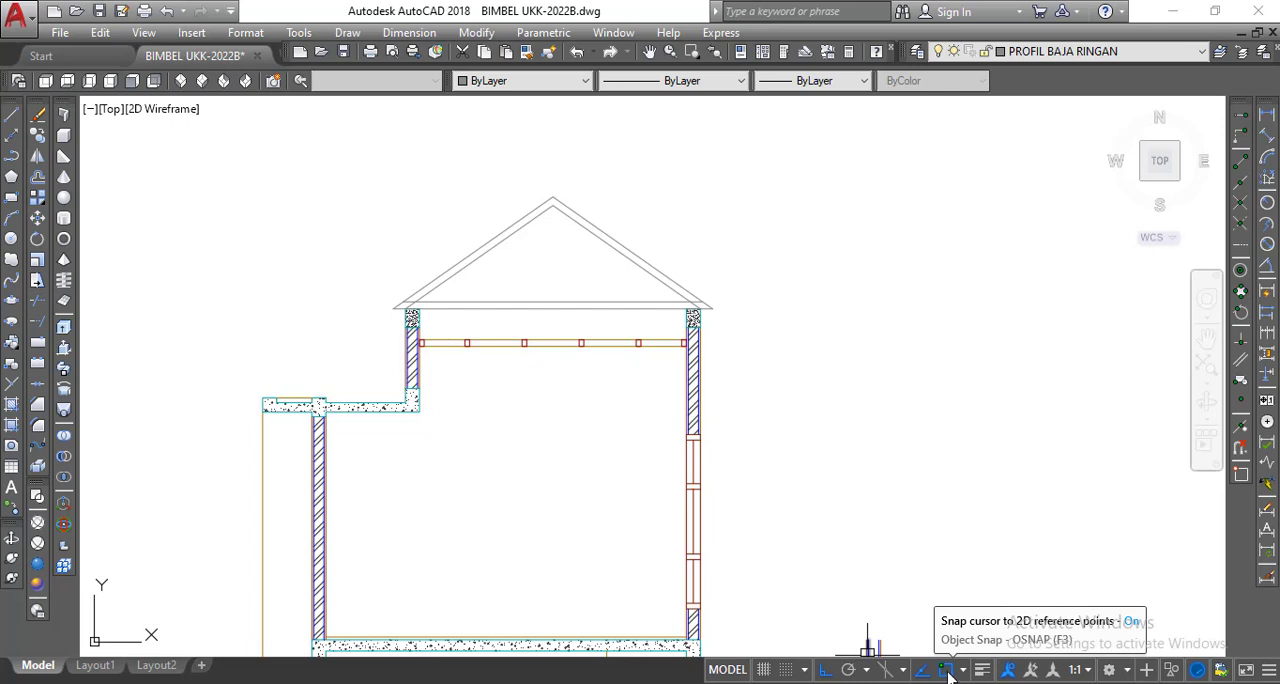
right_click(949, 676)
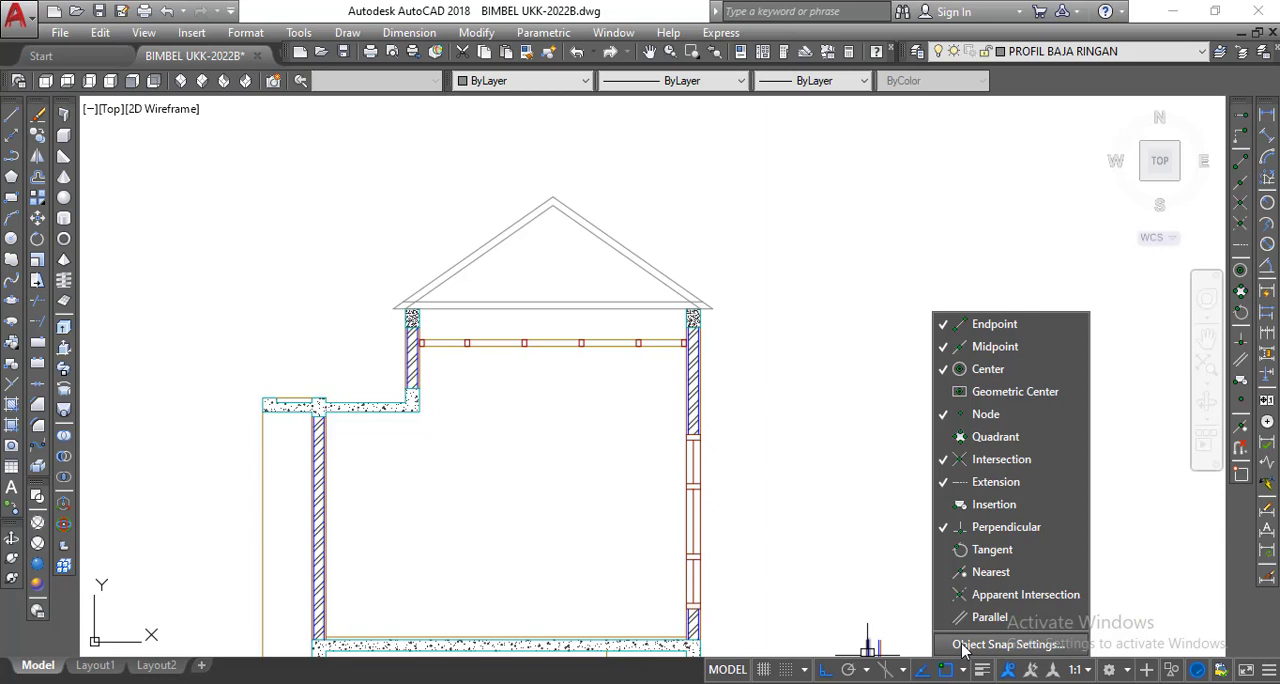
left_click(1005, 644)
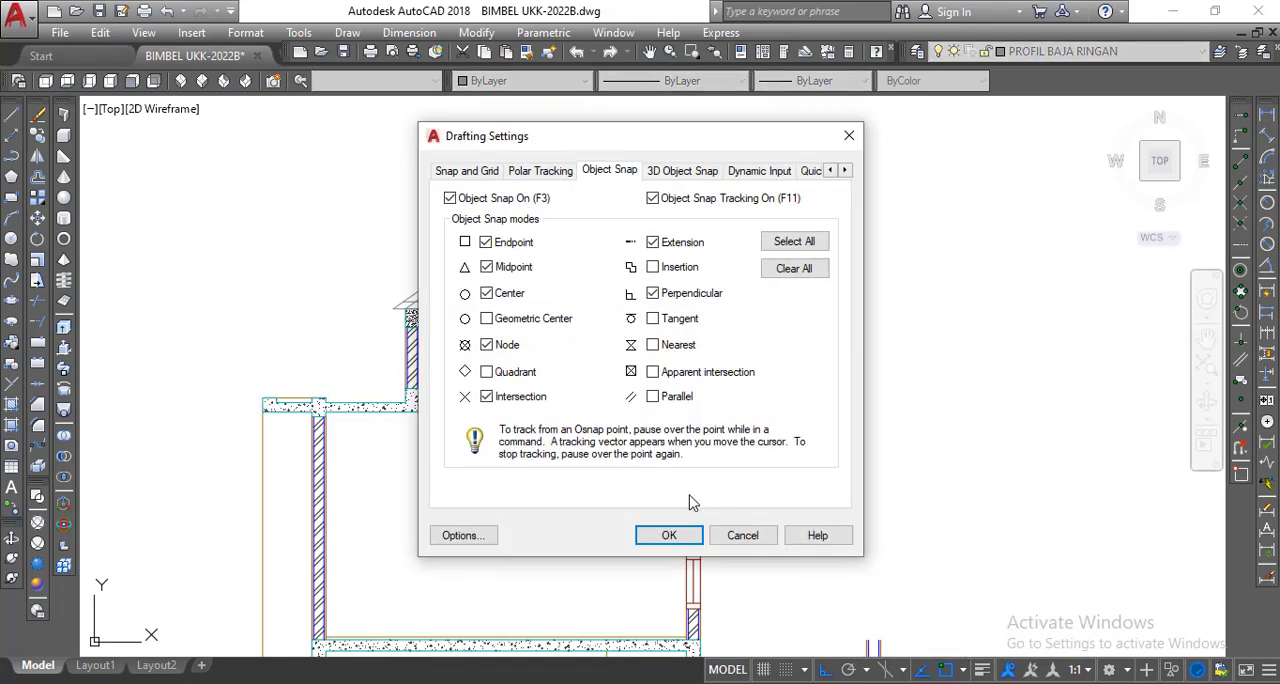
left_click(487, 345)
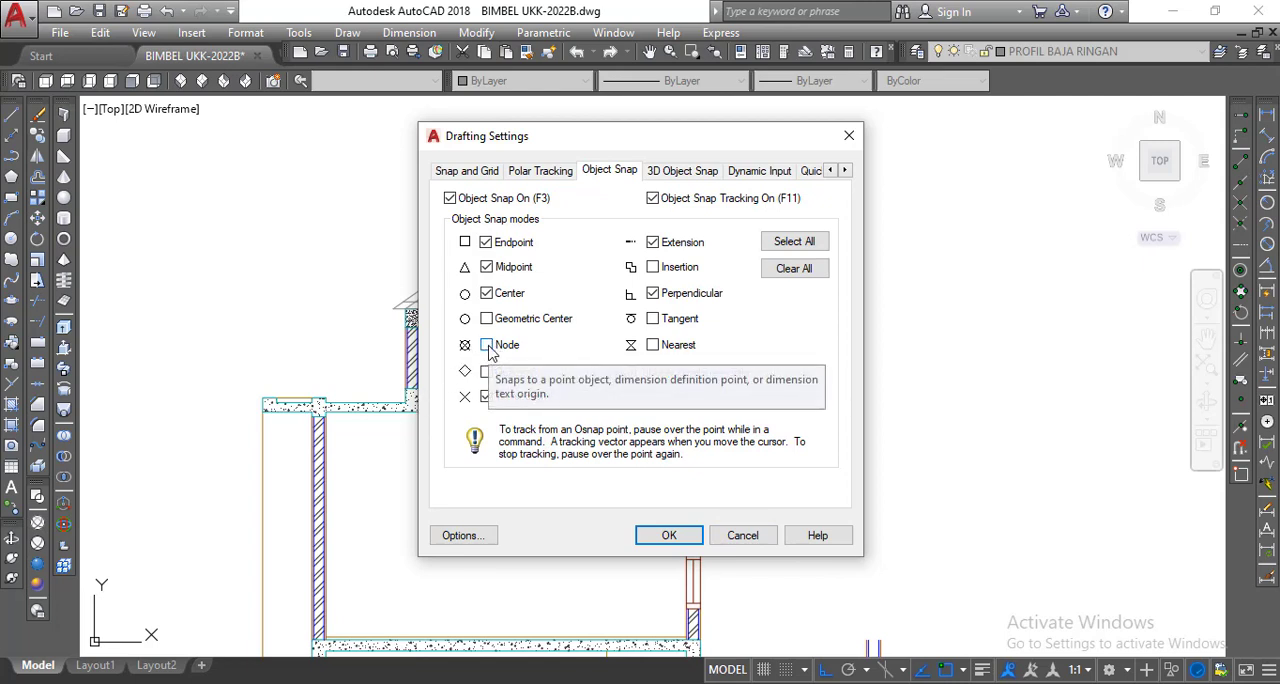
left_click(492, 347)
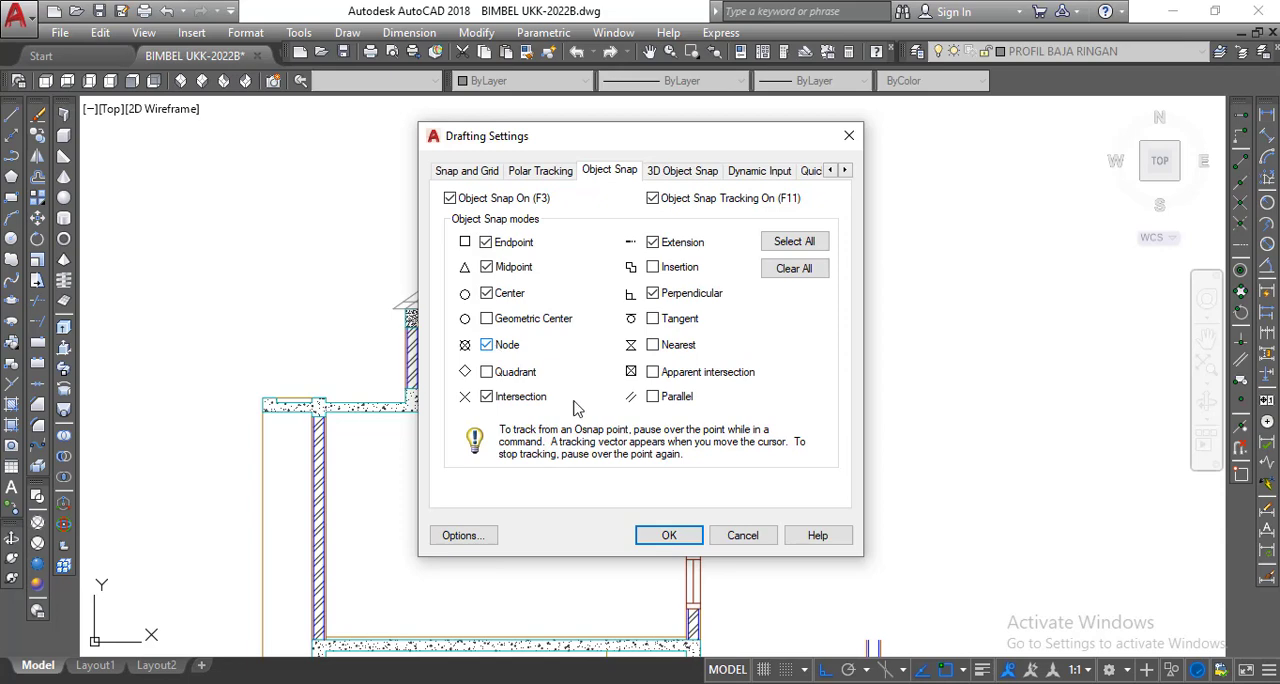
left_click(684, 540)
Divide the truss's lower bottom-chord line into 5 equal segments with point markers.
scroll(507, 330, "up", 5)
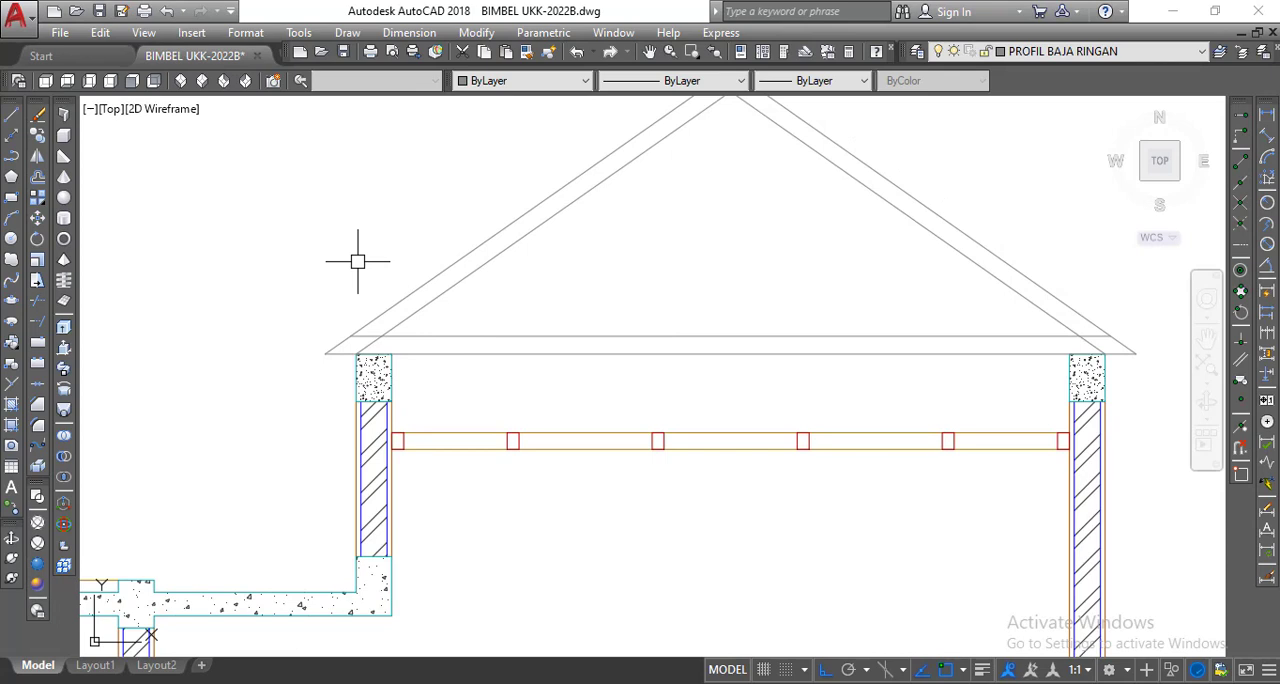
left_click(340, 34)
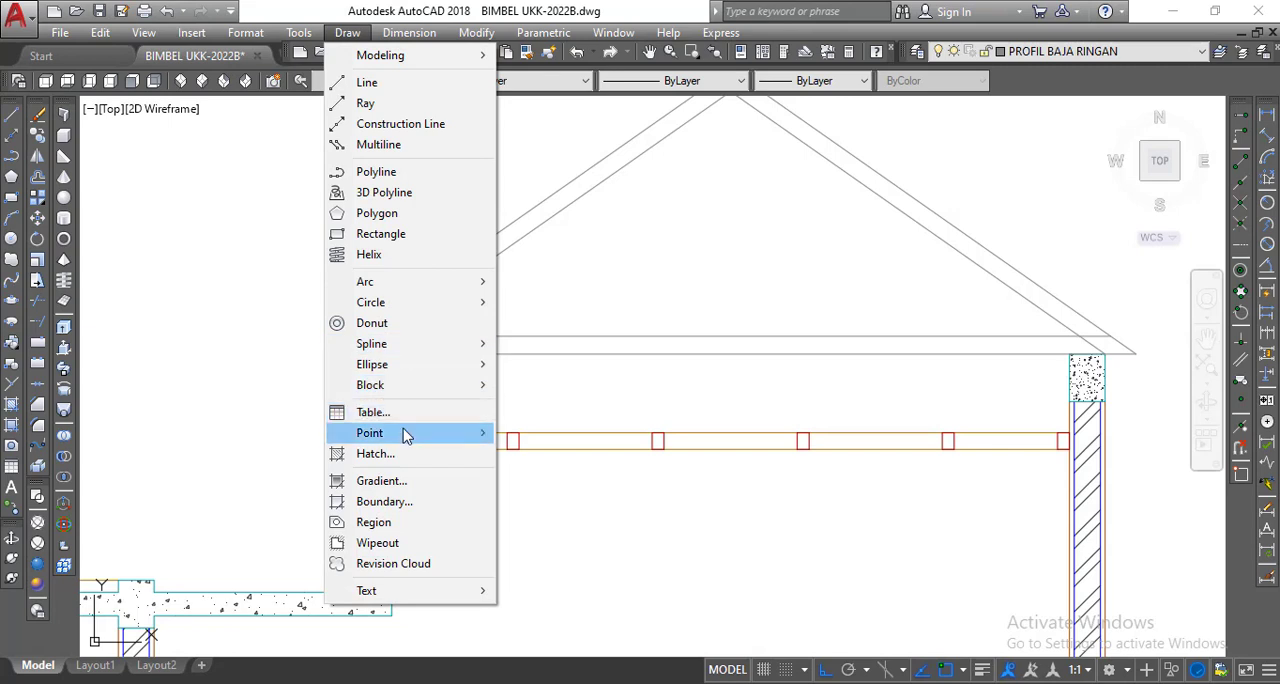
mouse_move(405, 435)
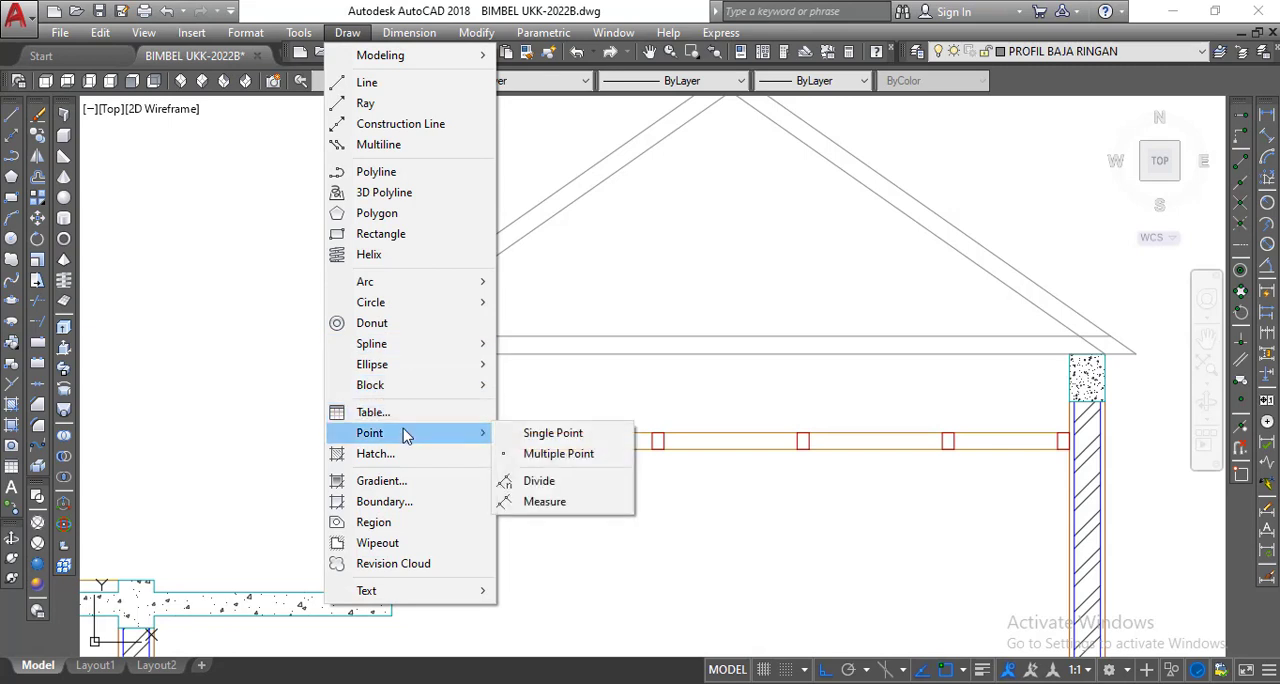
left_click(540, 481)
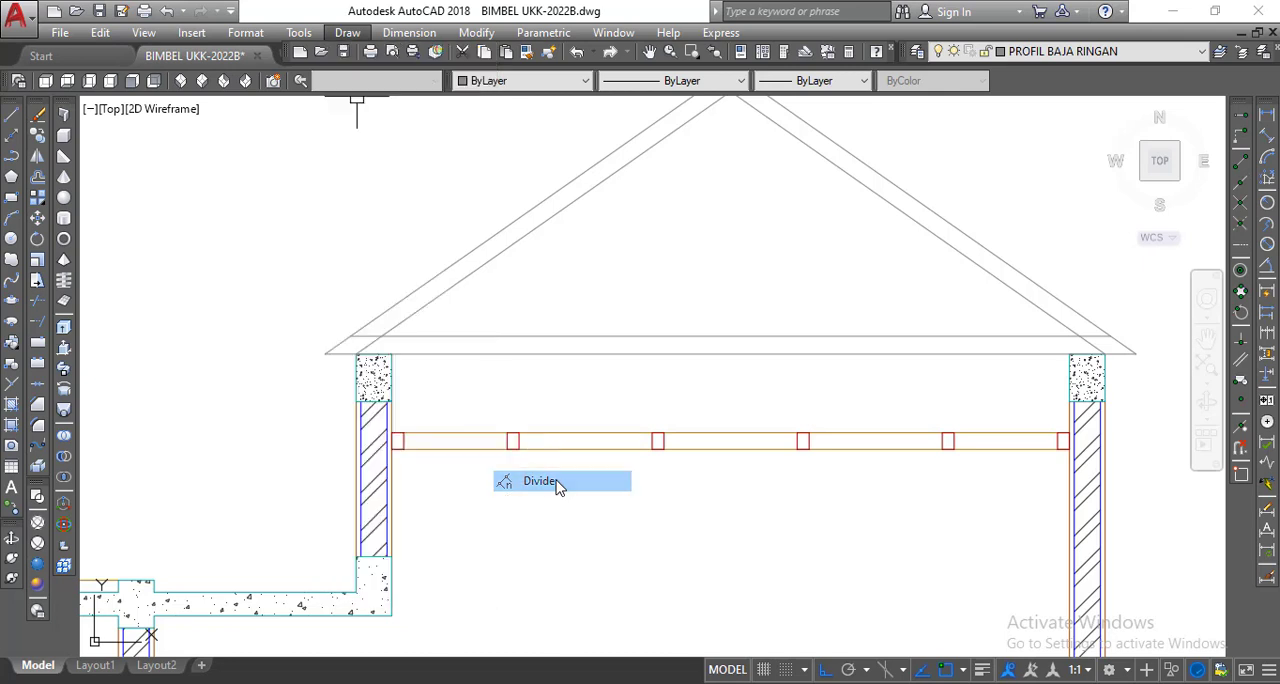
left_click(630, 354)
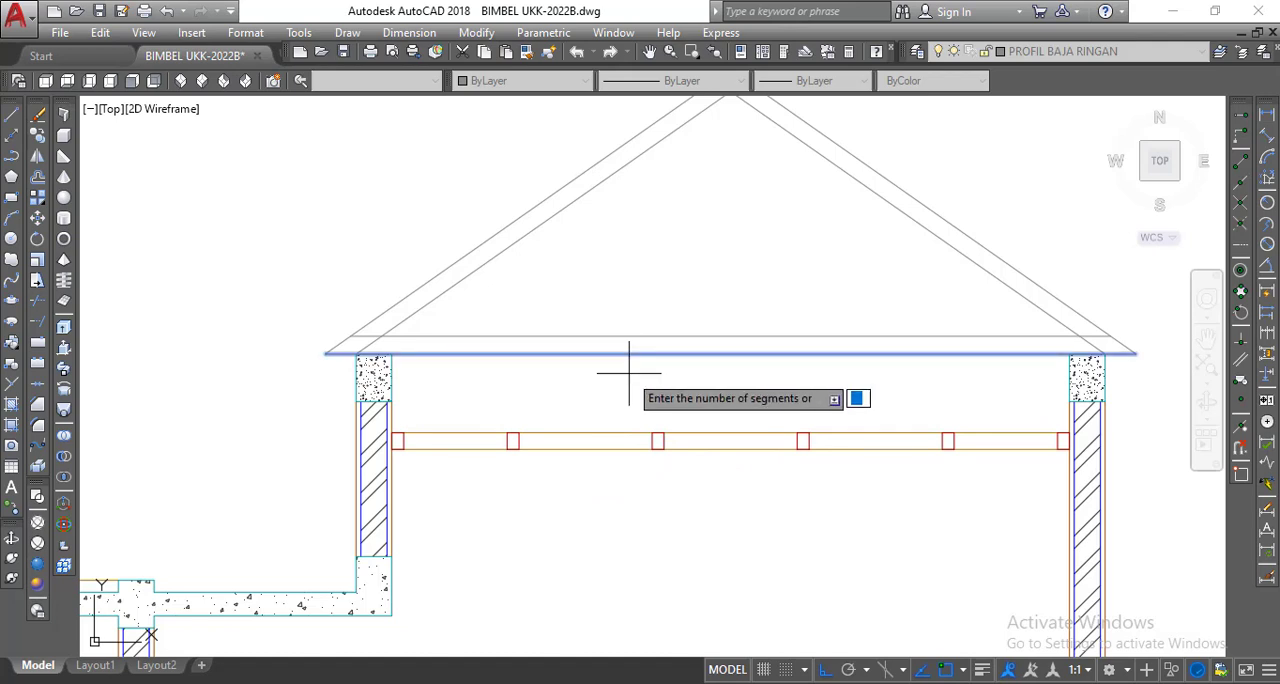
type("5")
key("Return")
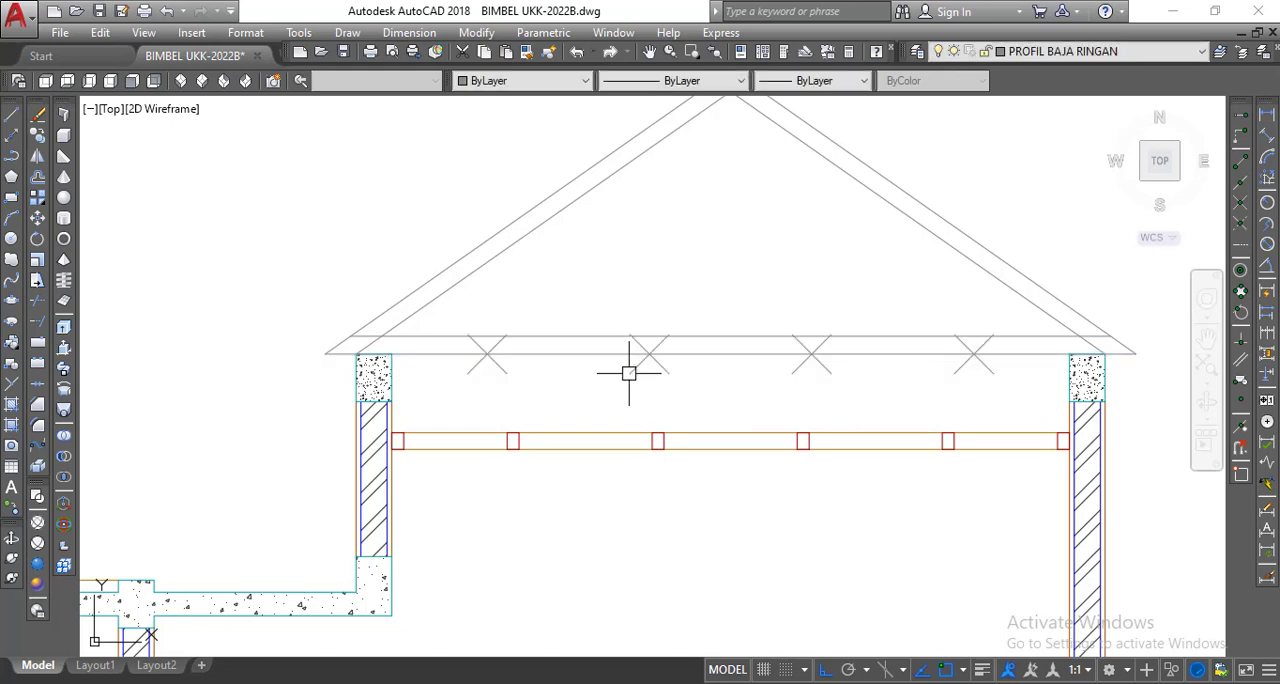
scroll(491, 409, "up", 2)
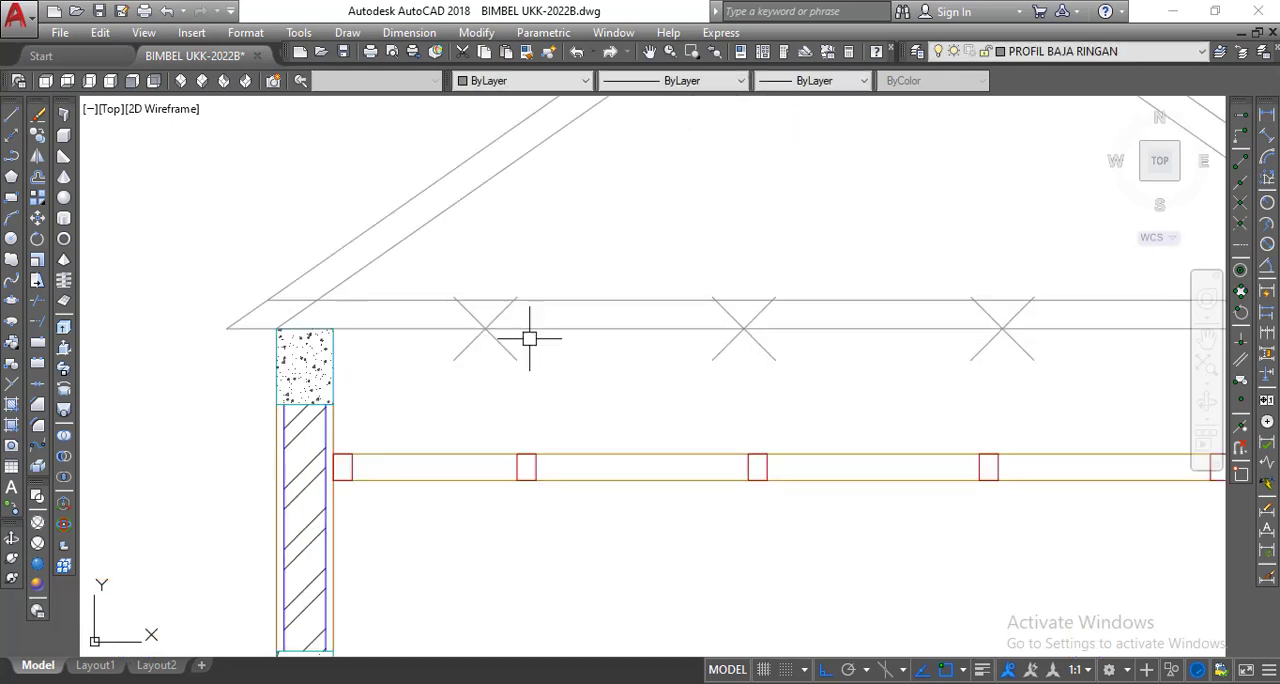
Draw a diagonal line from the outer ridge corner down to the second division point from the left eave.
scroll(689, 357, "down", 3)
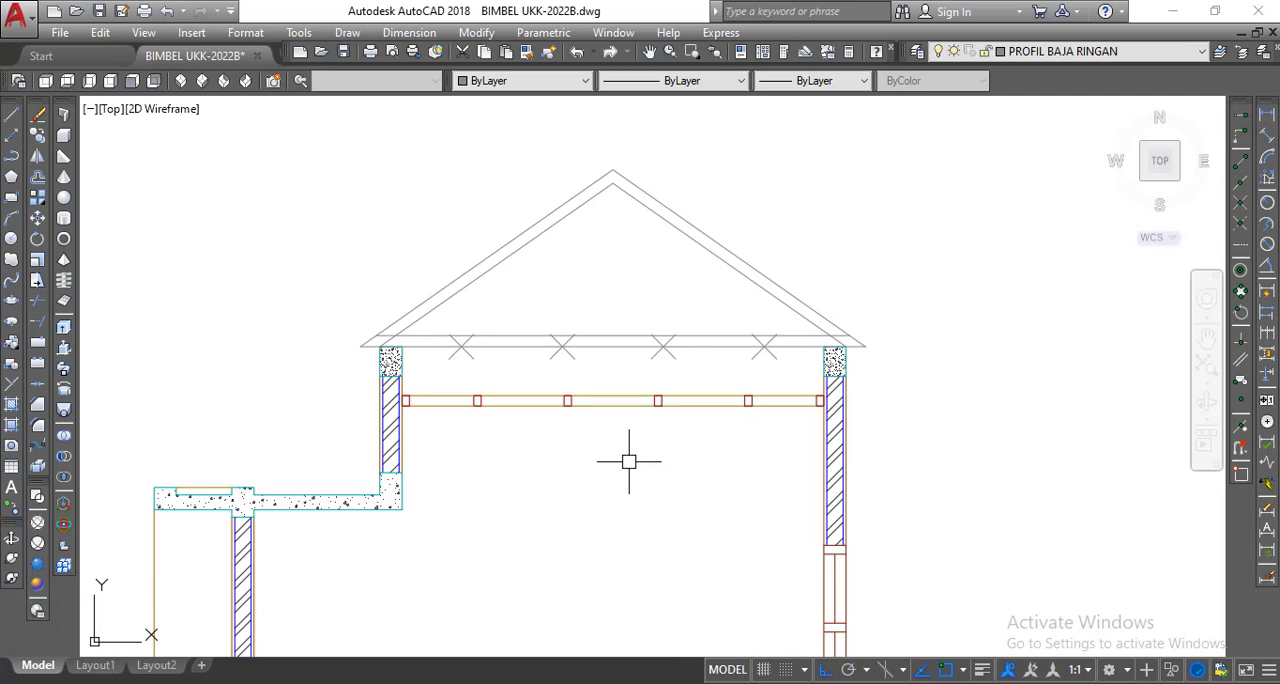
left_click(12, 117)
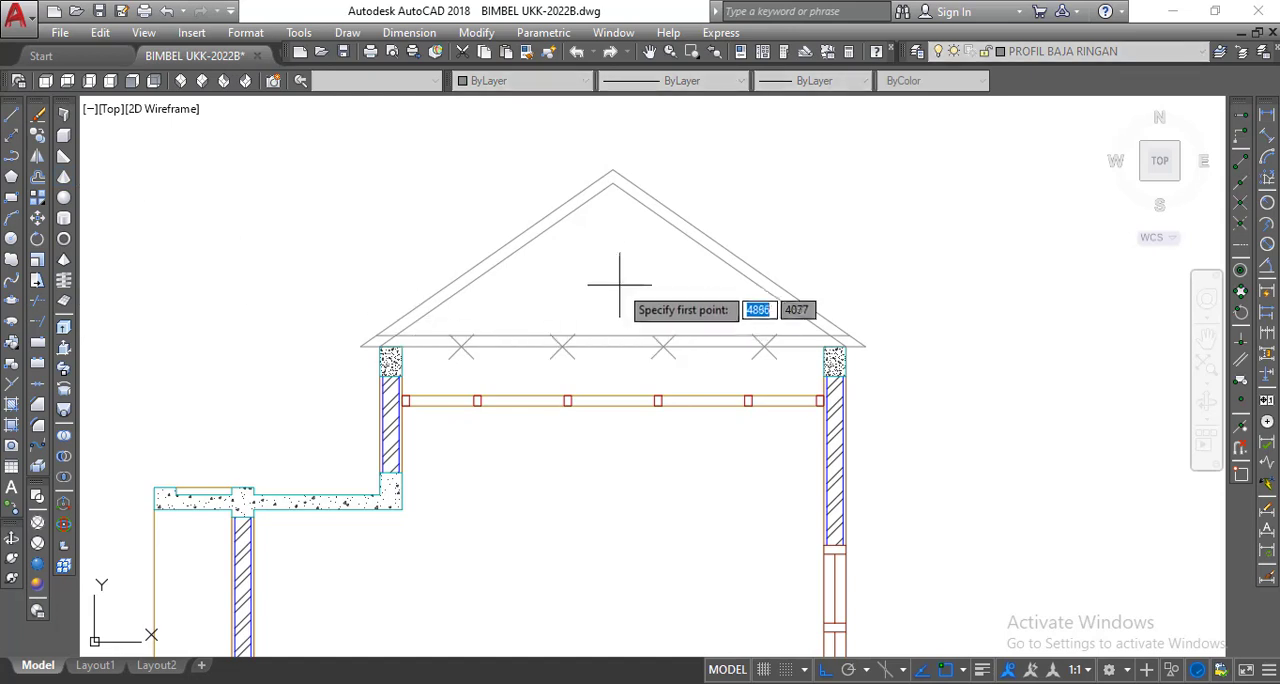
scroll(610, 213, "up", 1)
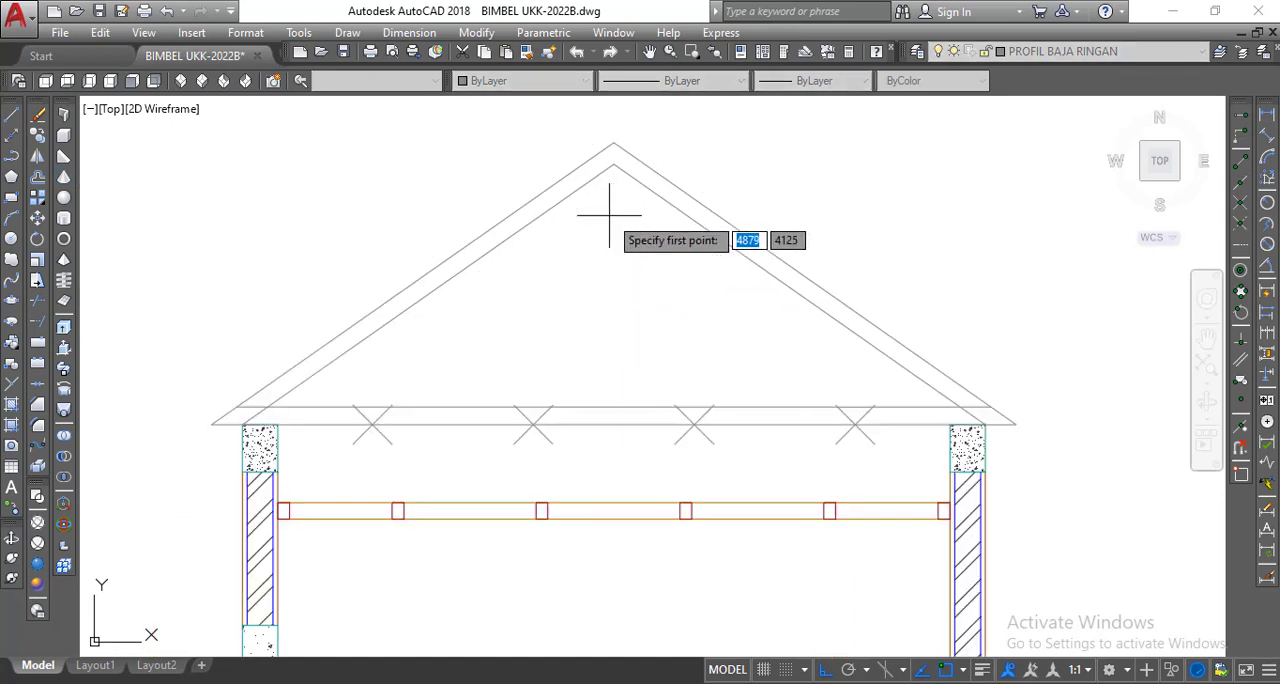
left_click(614, 142)
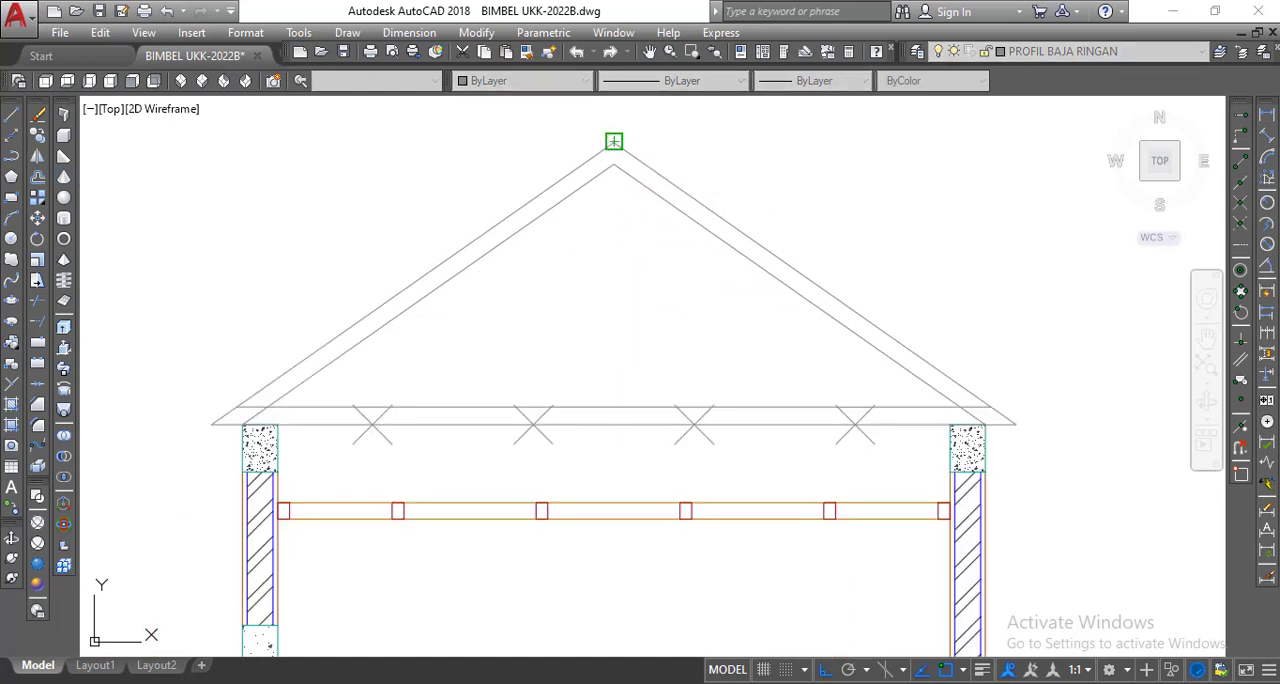
scroll(550, 408, "up", 5)
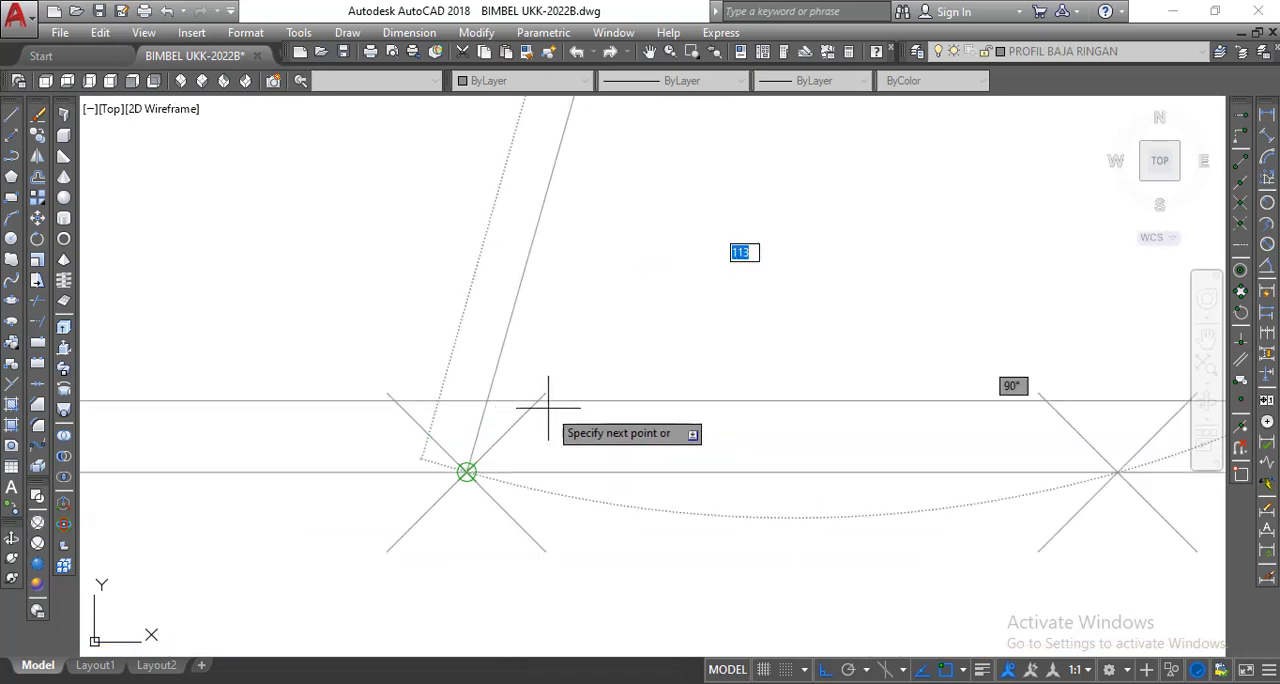
right_click(481, 473)
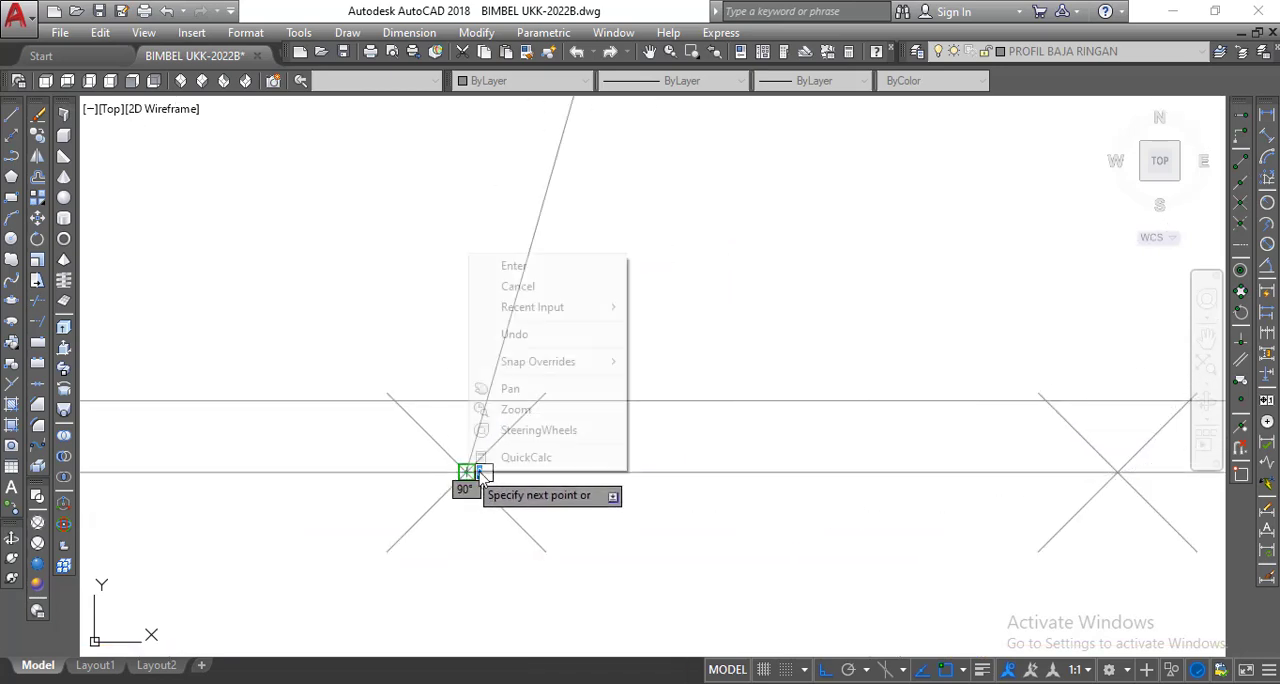
left_click(514, 265)
scroll(609, 335, "down", 4)
middle_click_drag(609, 335, 631, 415)
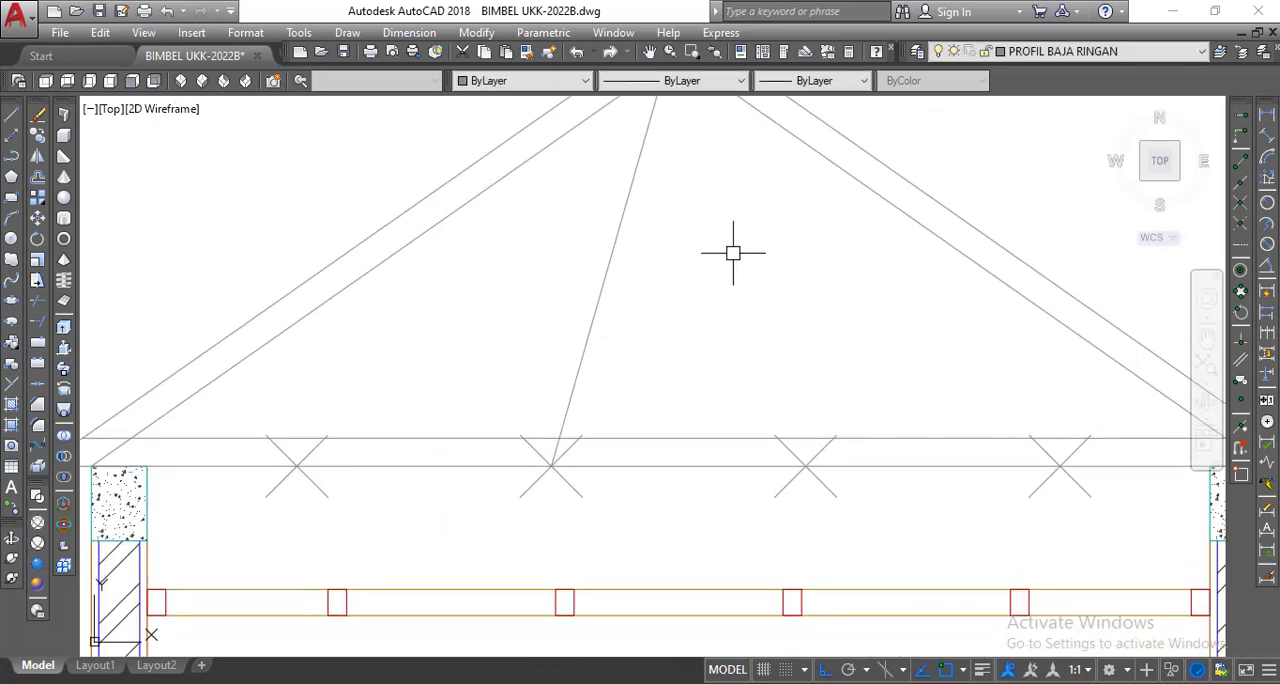
scroll(785, 358, "down", 2)
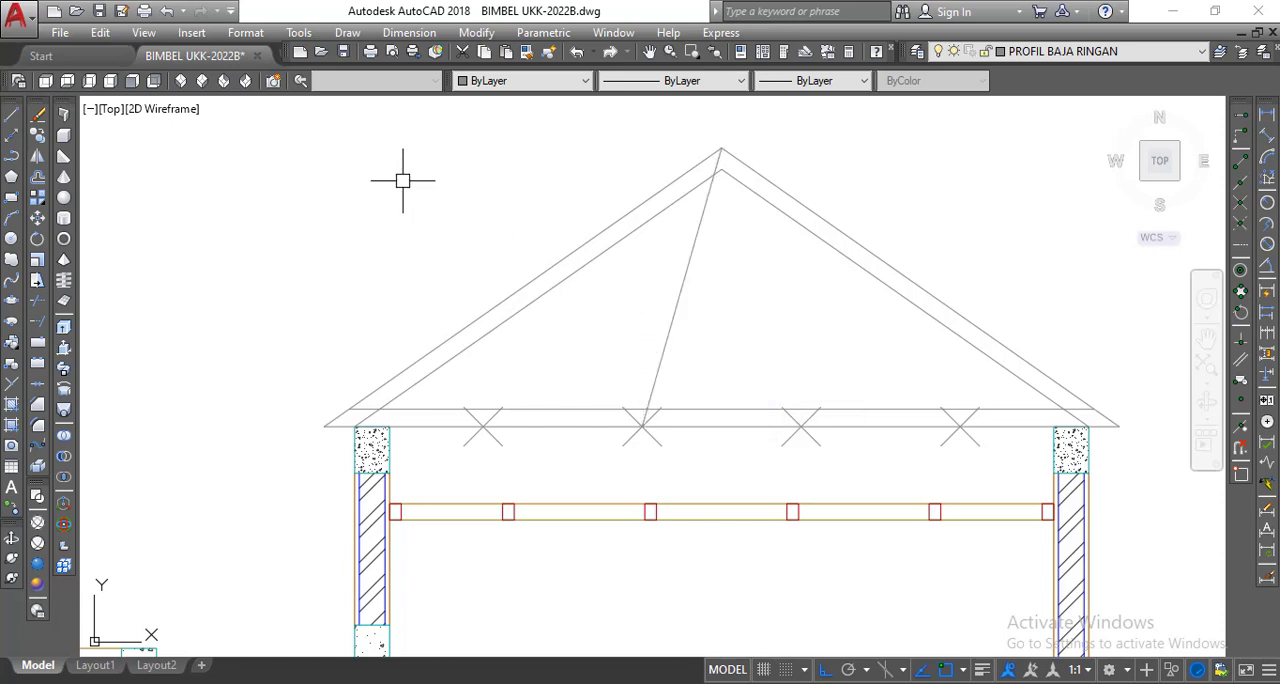
Offset the diagonal web line by 7.5 toward the left eave.
left_click(37, 176)
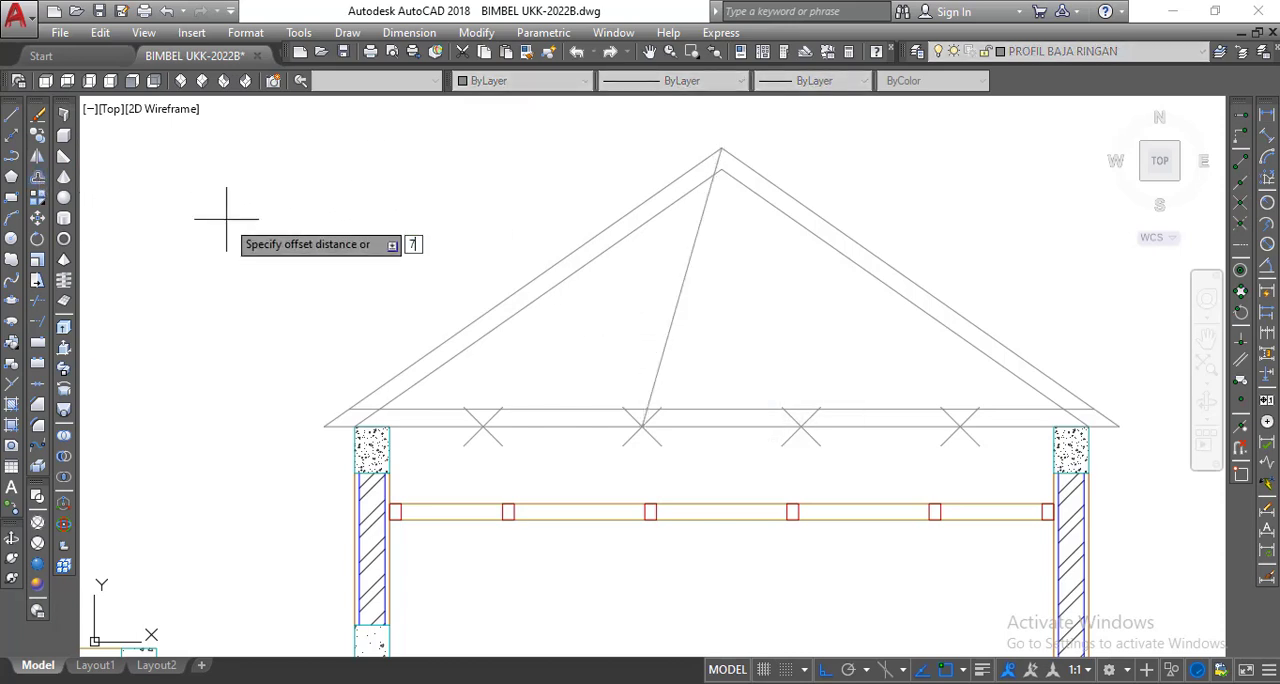
type("7.5")
key("Return")
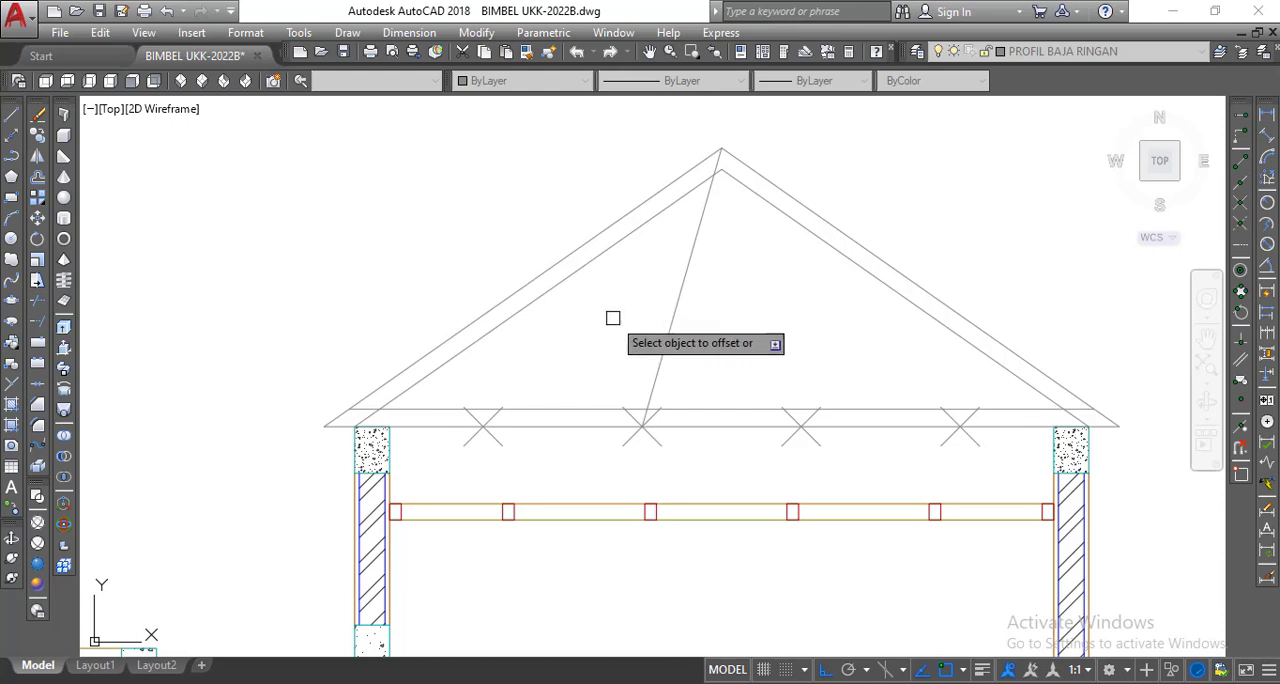
left_click(669, 330)
left_click(600, 314)
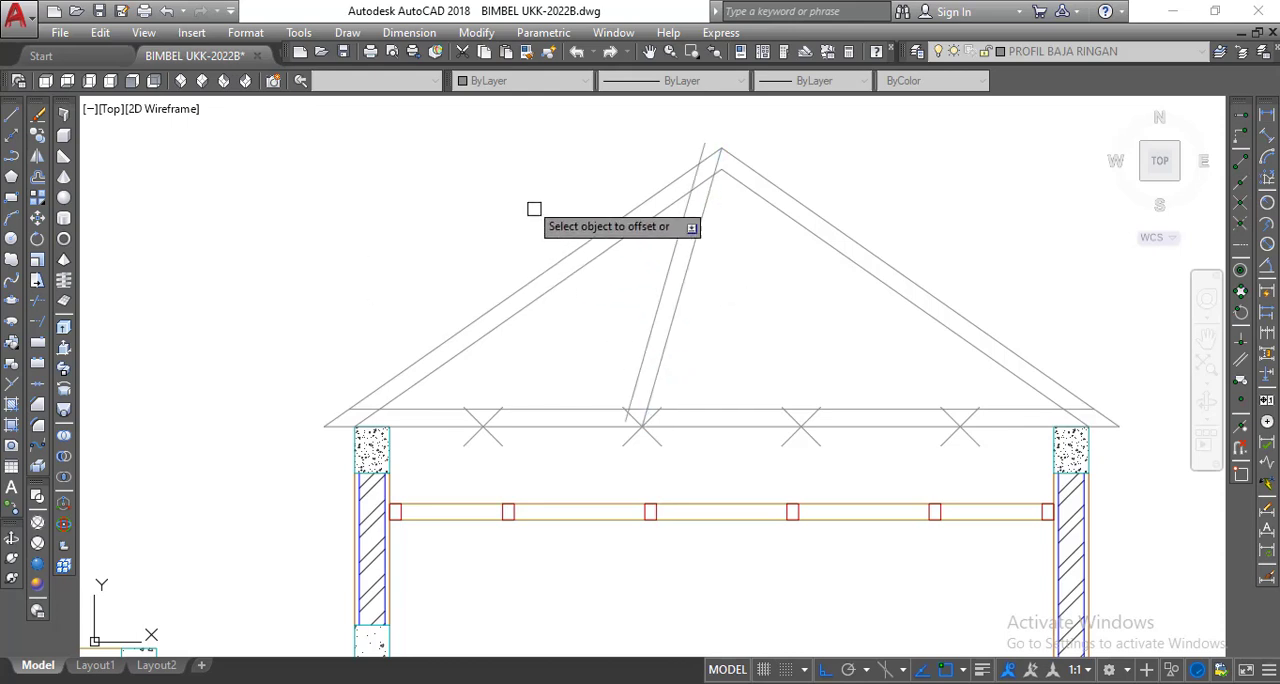
right_click(524, 186)
left_click(548, 201)
Close the web member's lower end with a line from the offset line's bottom endpoint to the second division point.
middle_click_drag(548, 204, 523, 207)
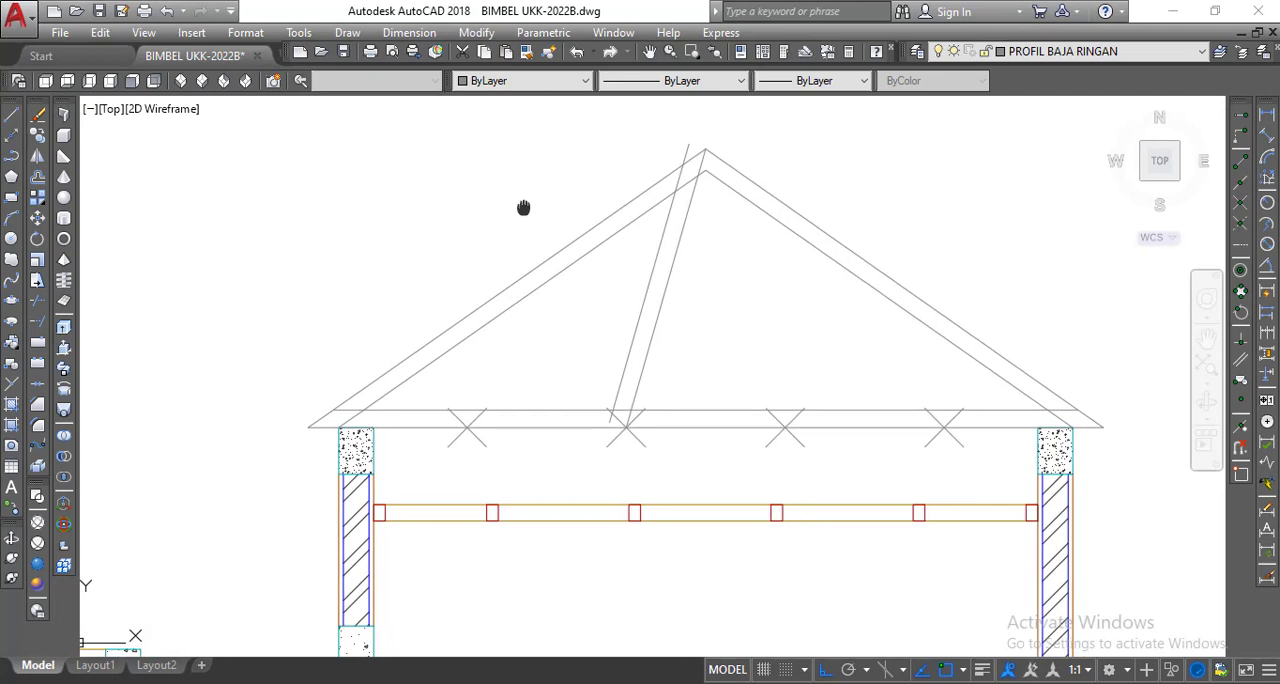
left_click(11, 115)
scroll(580, 425, "up", 5)
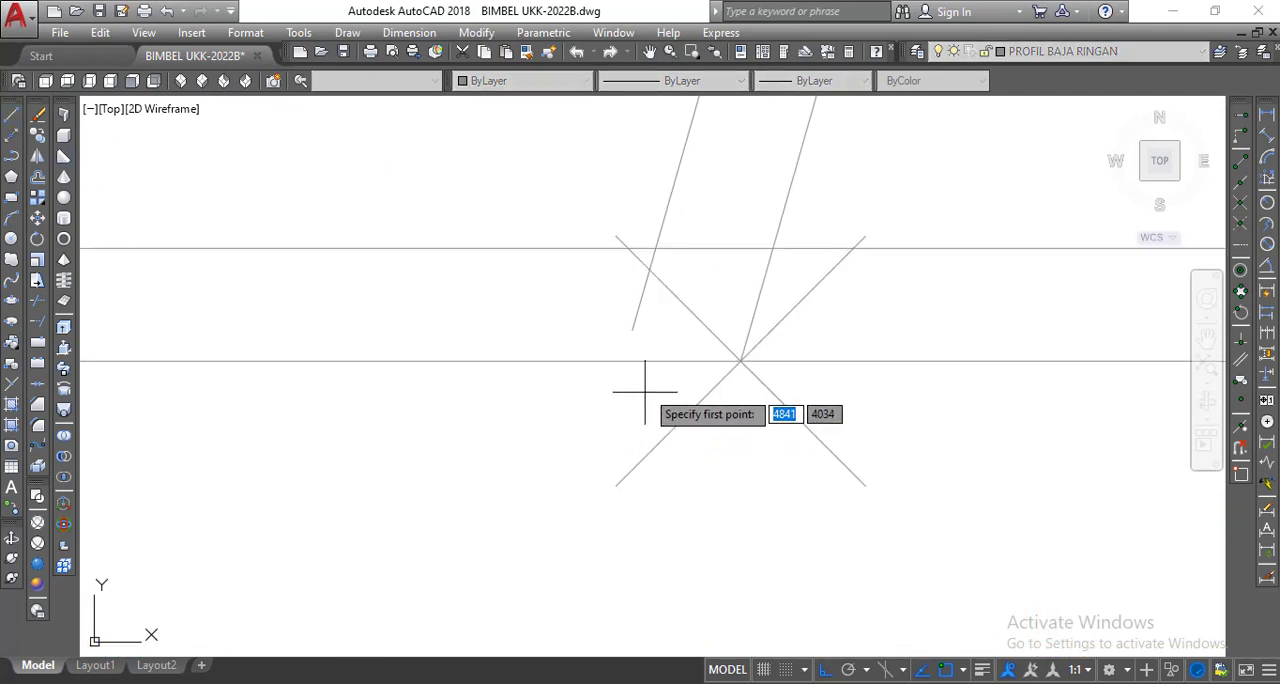
left_click(632, 328)
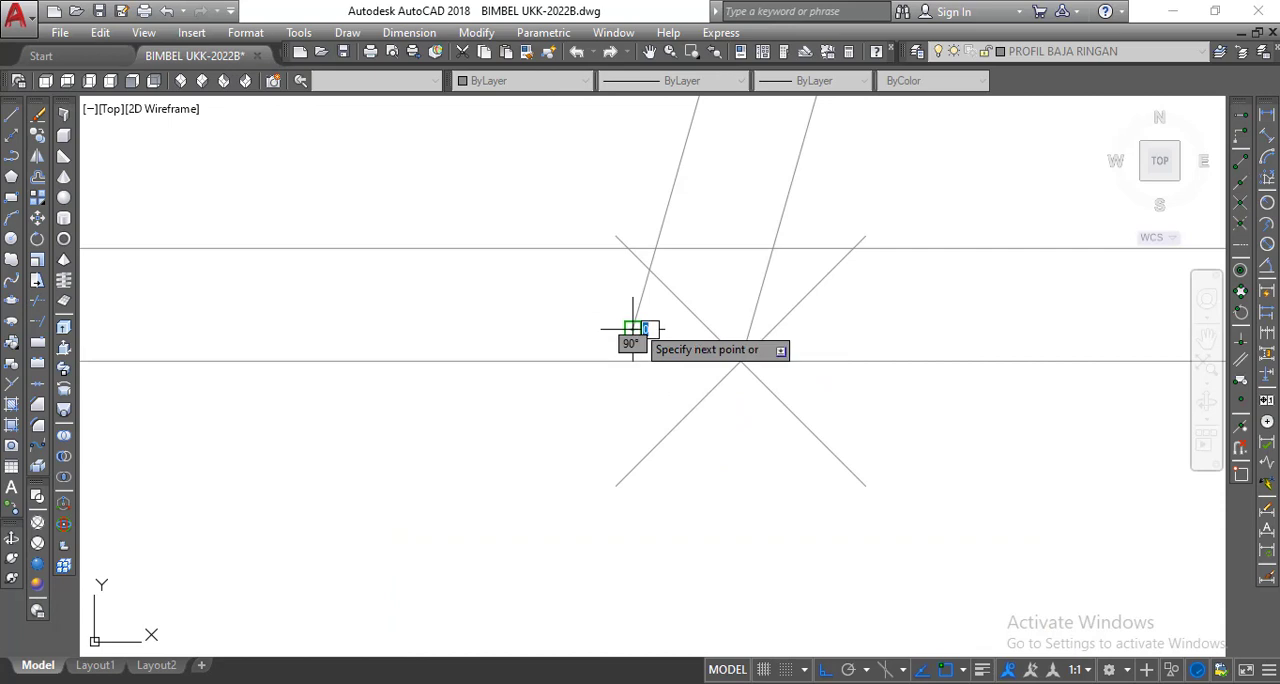
left_click(741, 361)
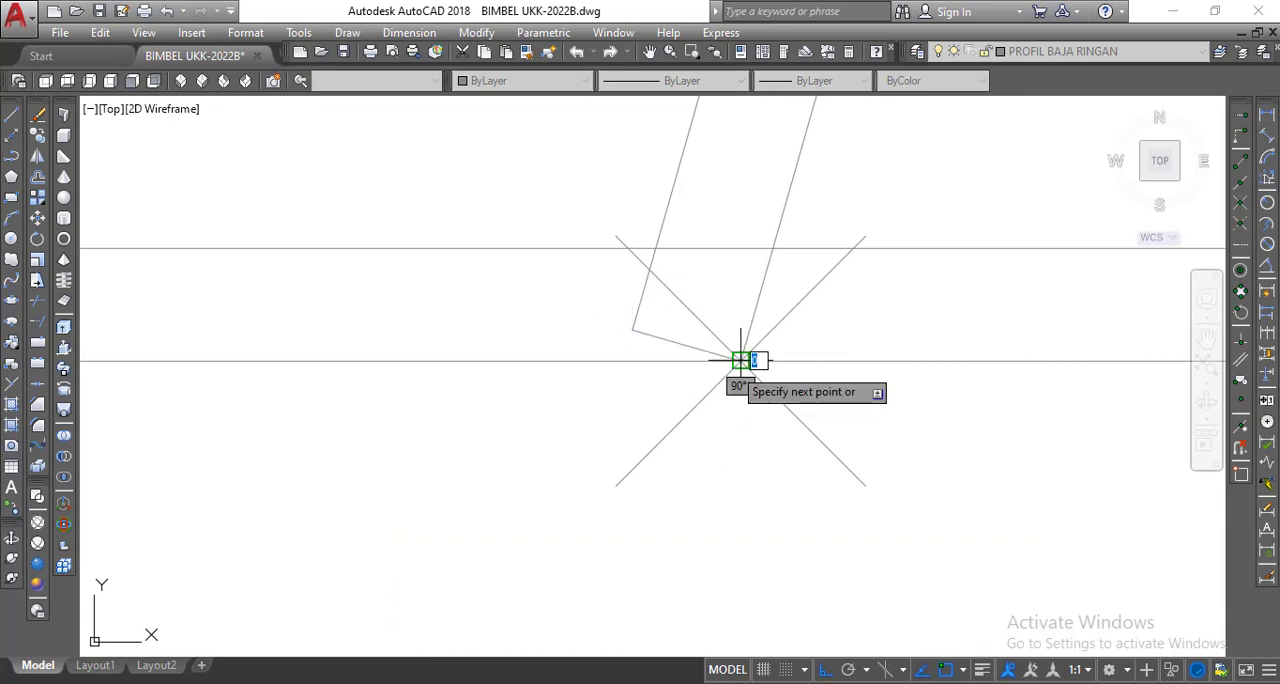
right_click(741, 361)
left_click(772, 374)
Copy the web's short lower end line from its division-point end up to a free spot beside the ridge, above the left rafter.
scroll(646, 451, "down", 2)
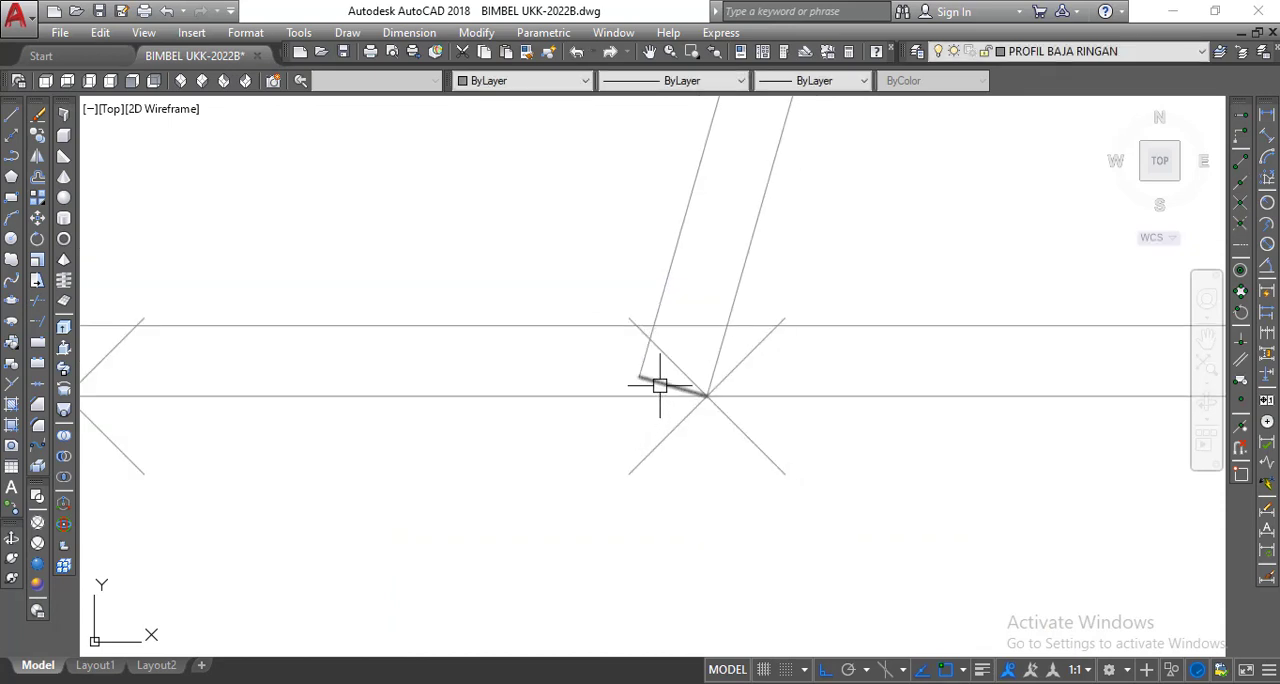
left_click(64, 197)
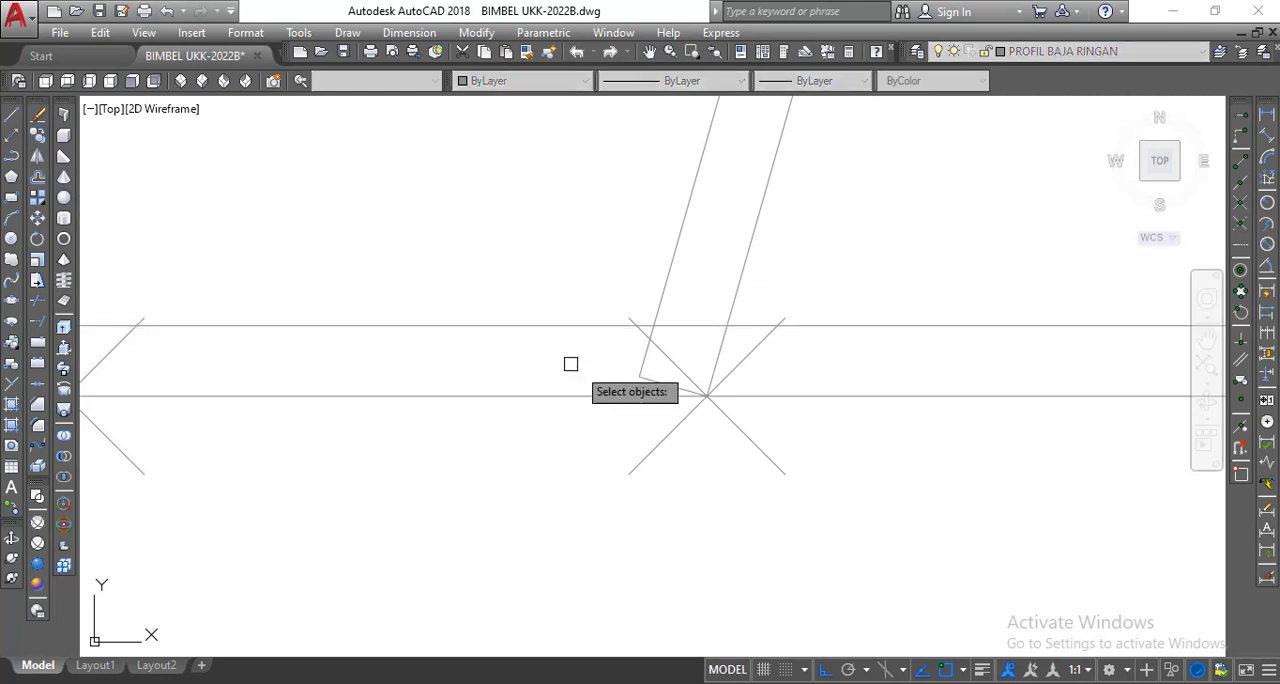
left_click(657, 383)
right_click(606, 360)
scroll(689, 417, "up", 4)
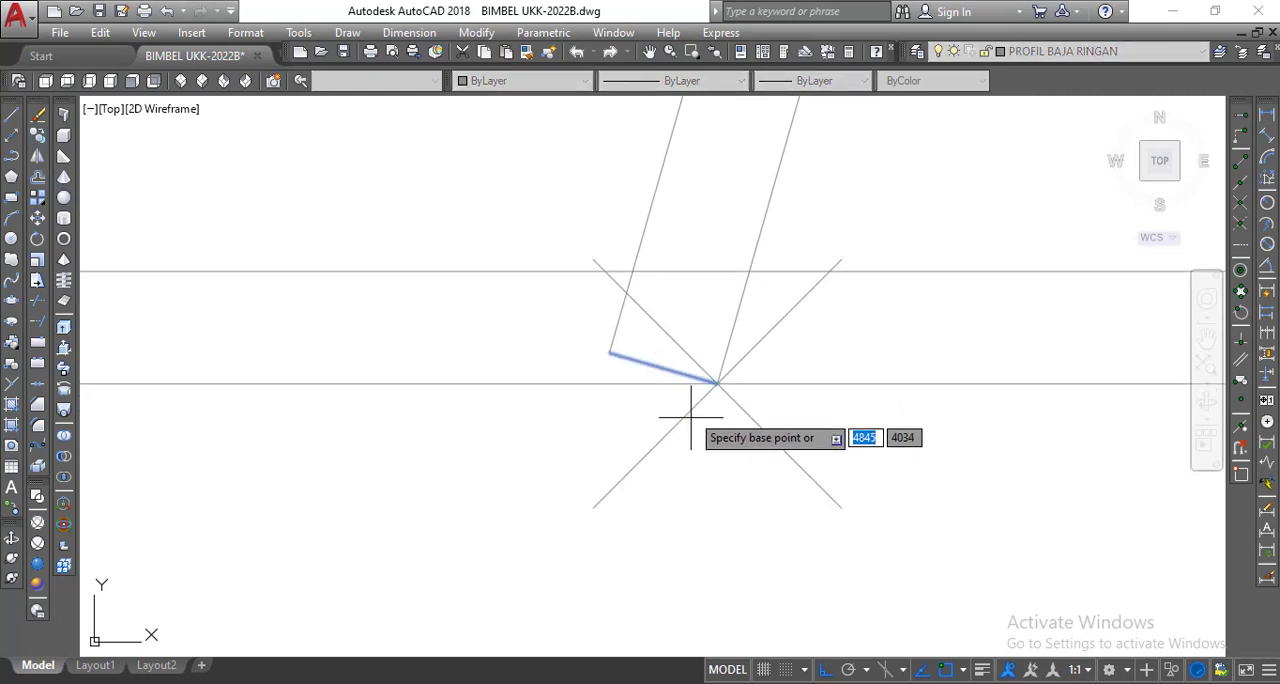
left_click(731, 368)
scroll(650, 437, "down", 5)
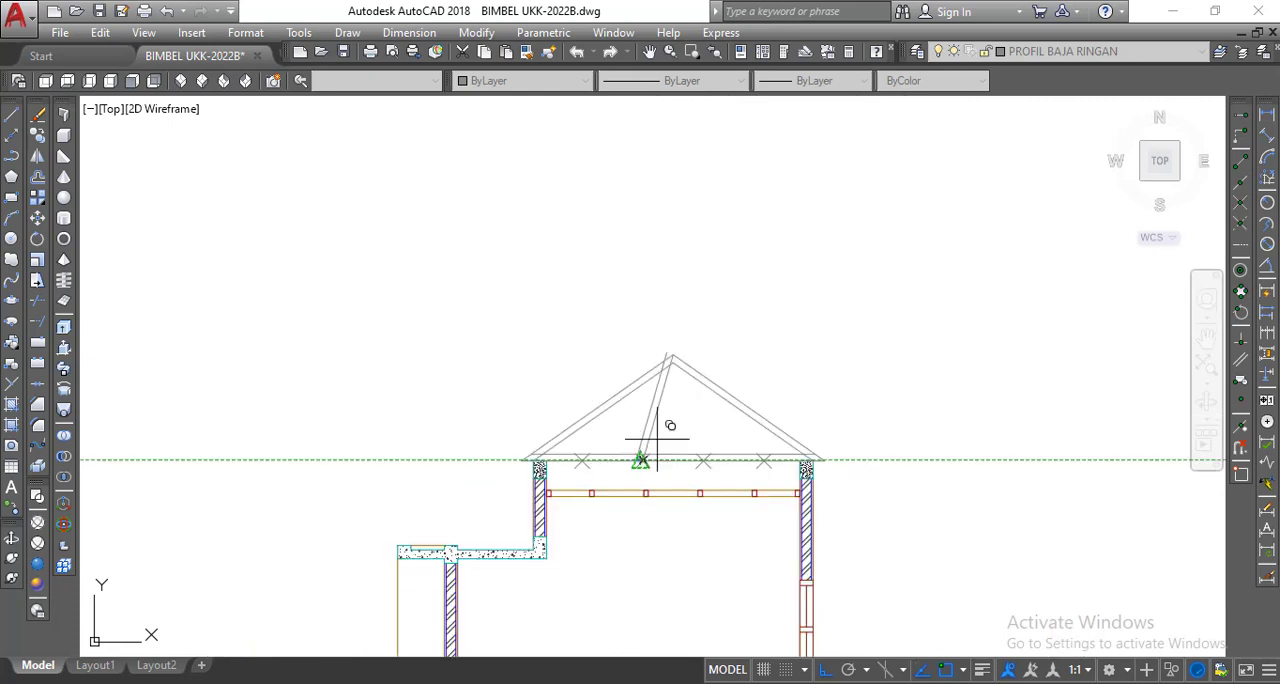
scroll(666, 357, "up", 6)
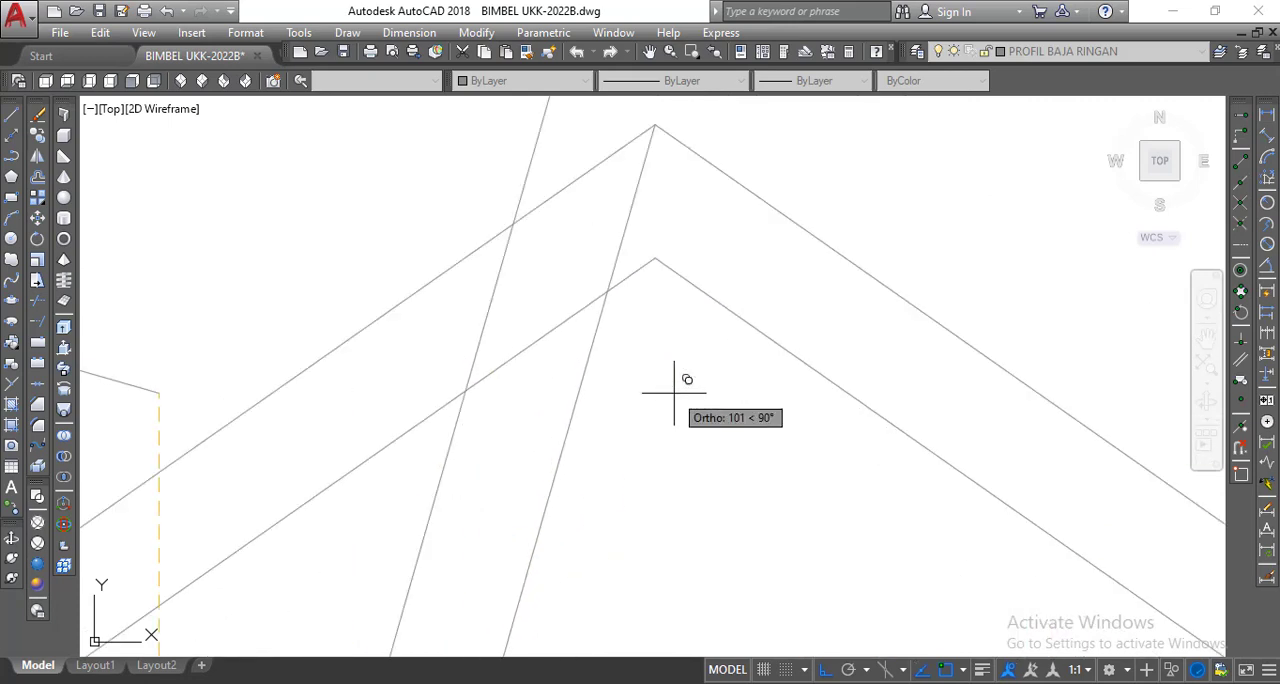
scroll(634, 320, "down", 4)
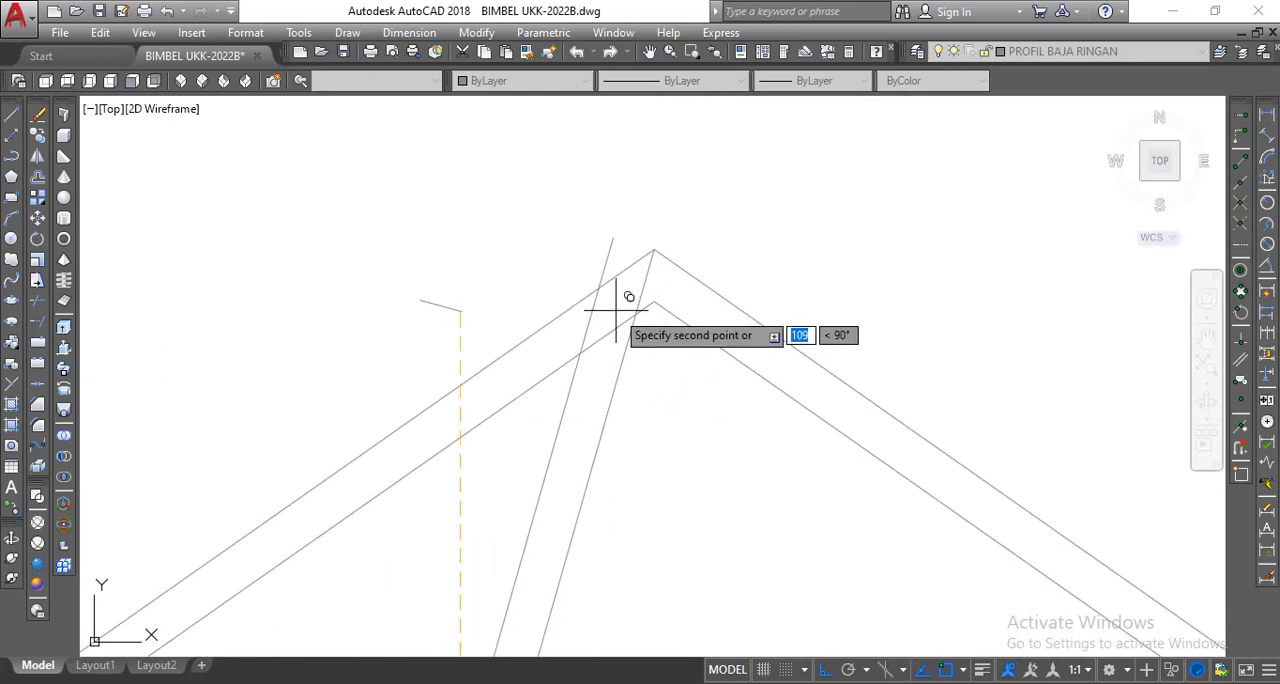
right_click(518, 287)
left_click(560, 299)
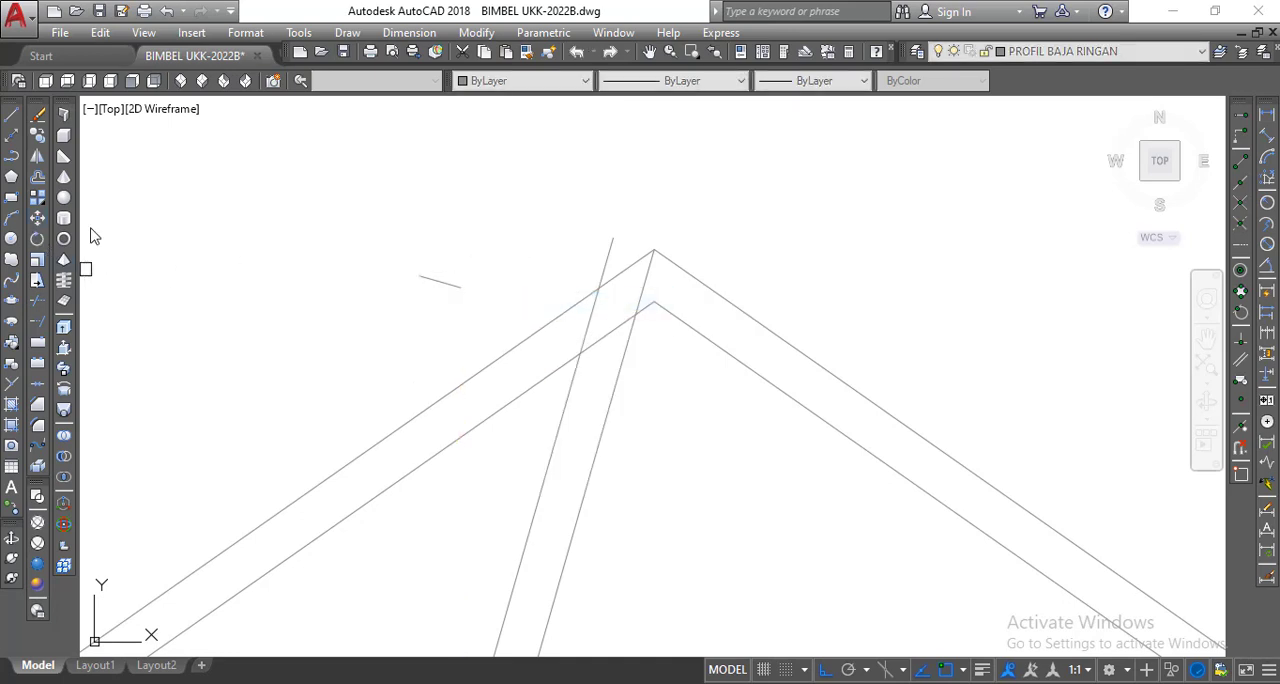
Move the copied end line by its left endpoint to where the offset web line crosses the left rafter's outer line.
left_click(417, 277)
key("Return")
scroll(412, 270, "up", 2)
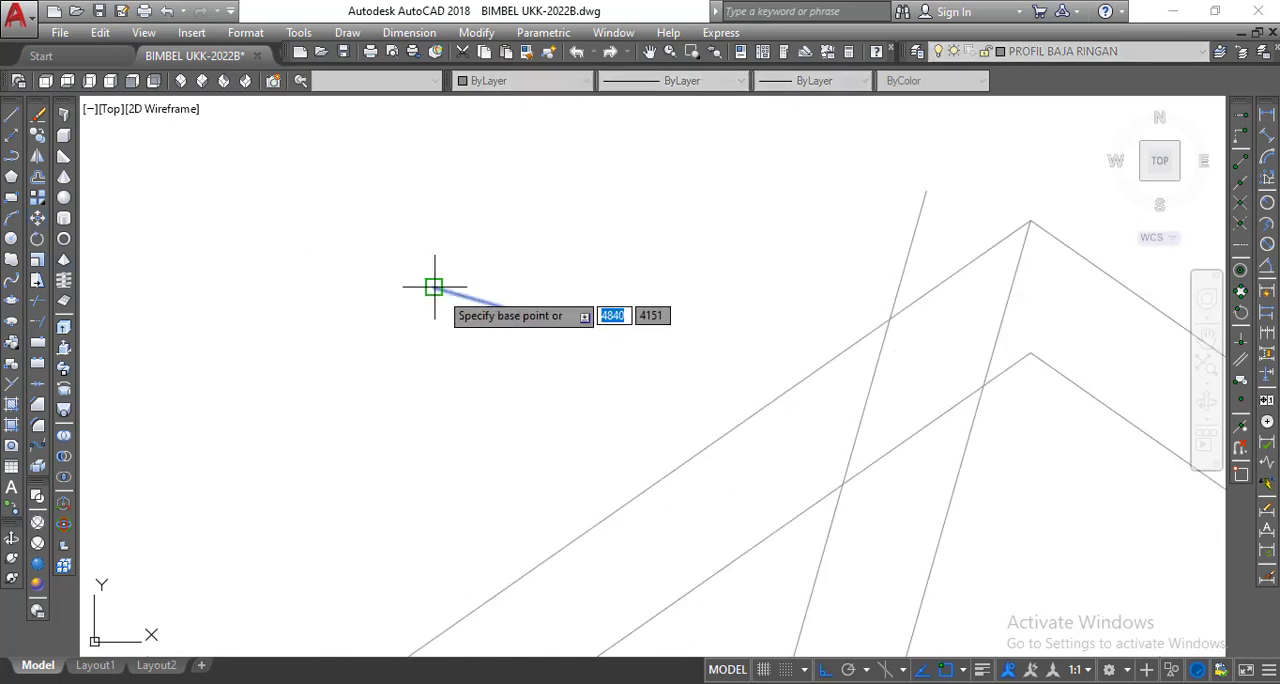
left_click(434, 287)
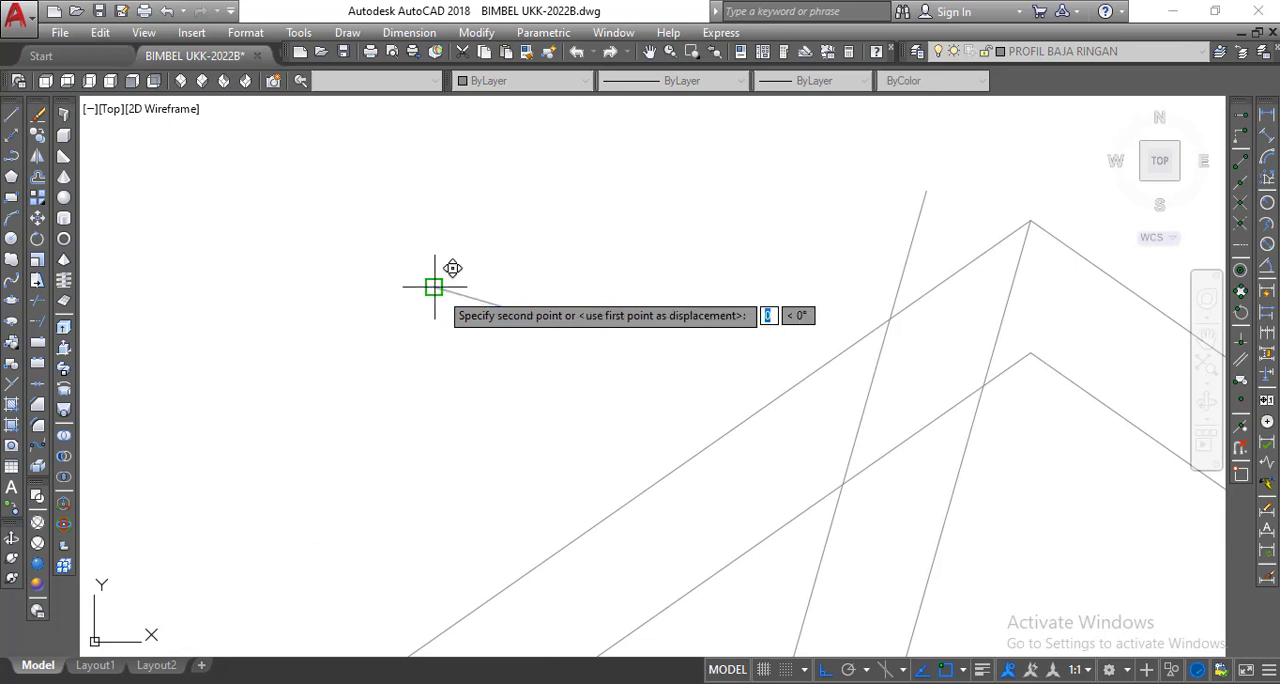
left_click(890, 318)
Trim both web lines above the upper end line, using that end line as the cutting edge.
scroll(790, 332, "down", 1)
middle_click_drag(790, 349, 699, 309)
scroll(723, 325, "up", 1)
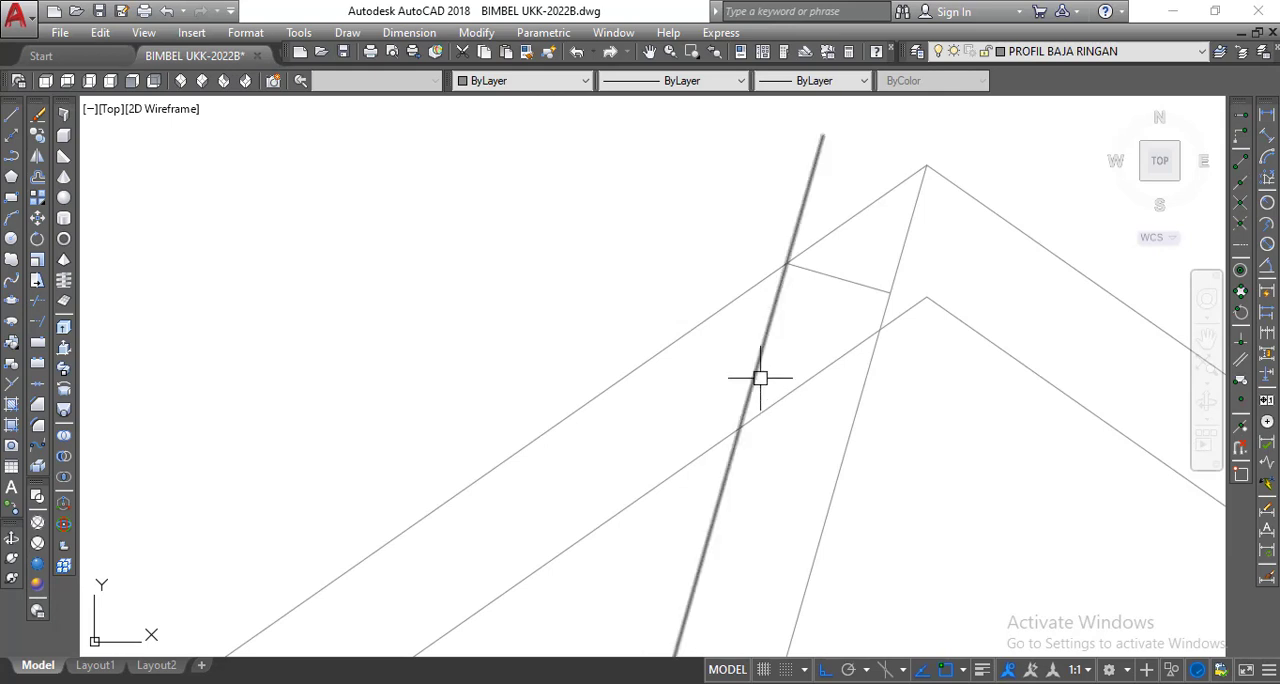
scroll(796, 200, "down", 2)
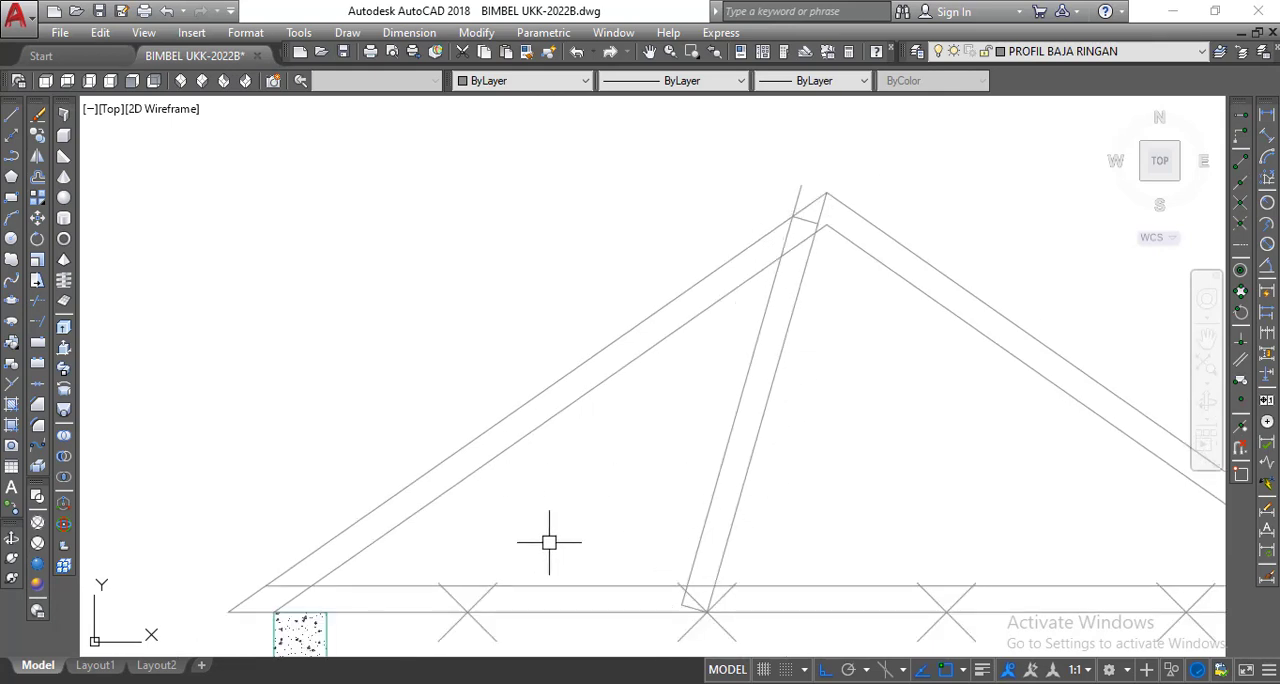
scroll(806, 211, "up", 5)
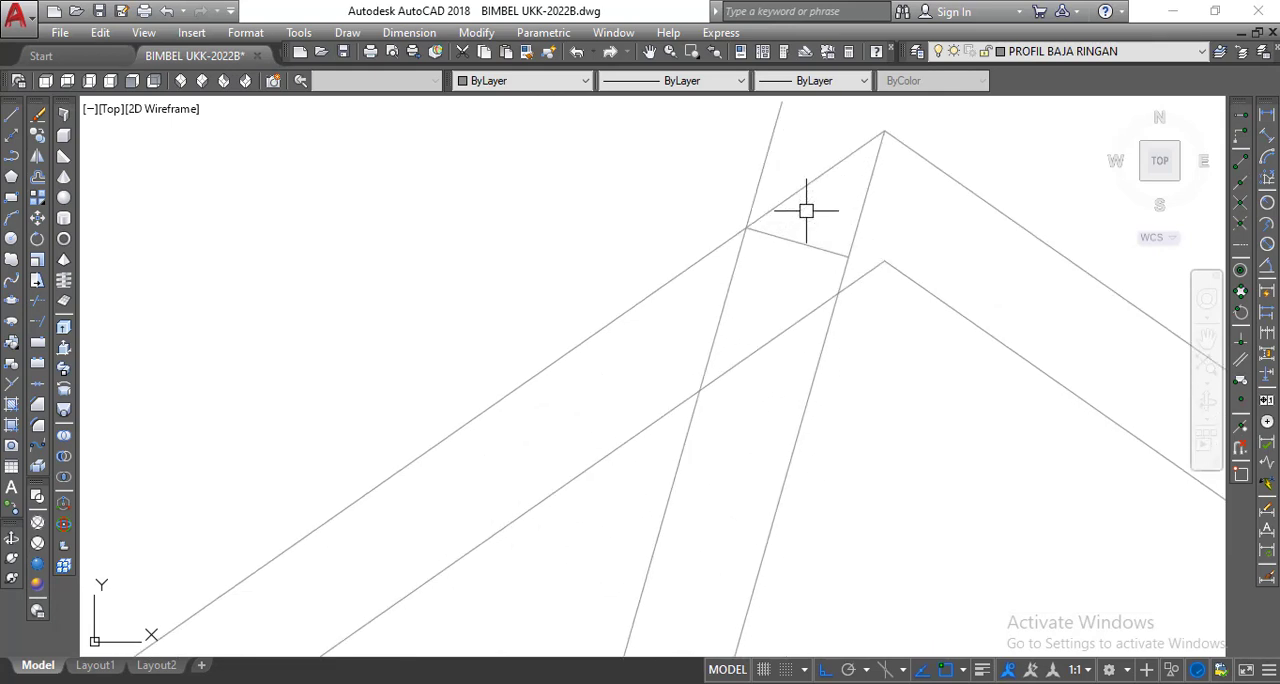
middle_click_drag(806, 211, 787, 229)
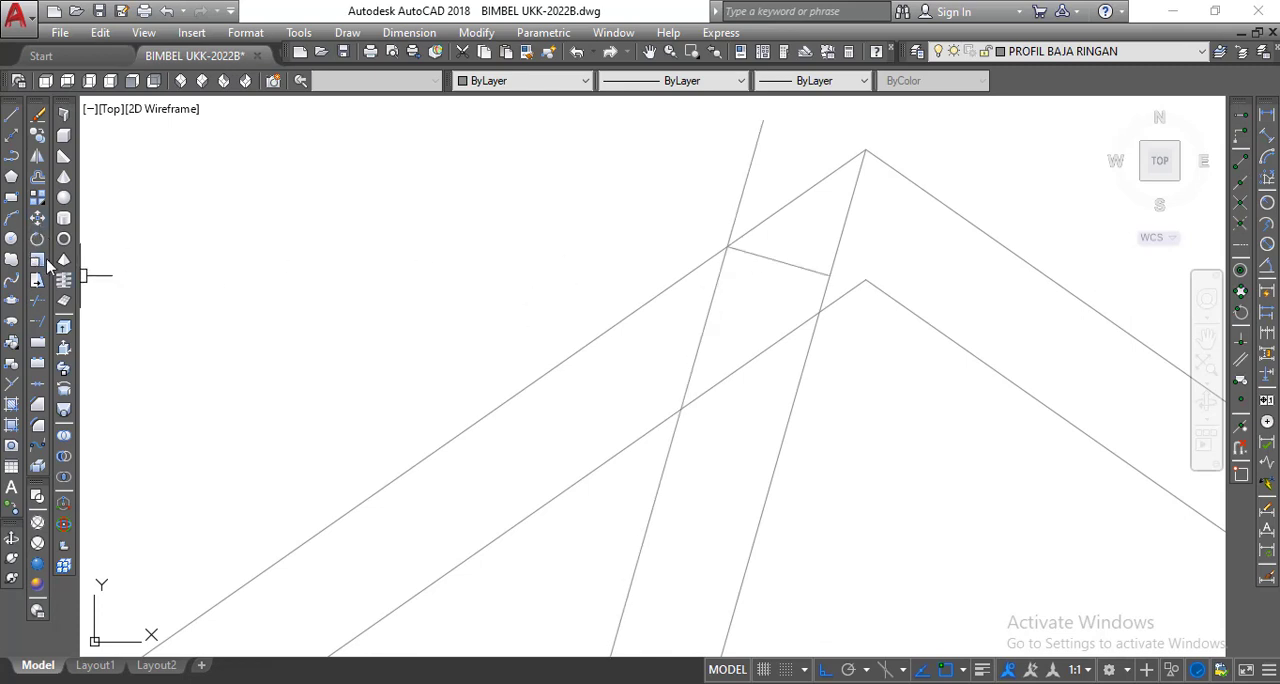
left_click(40, 305)
left_click(760, 256)
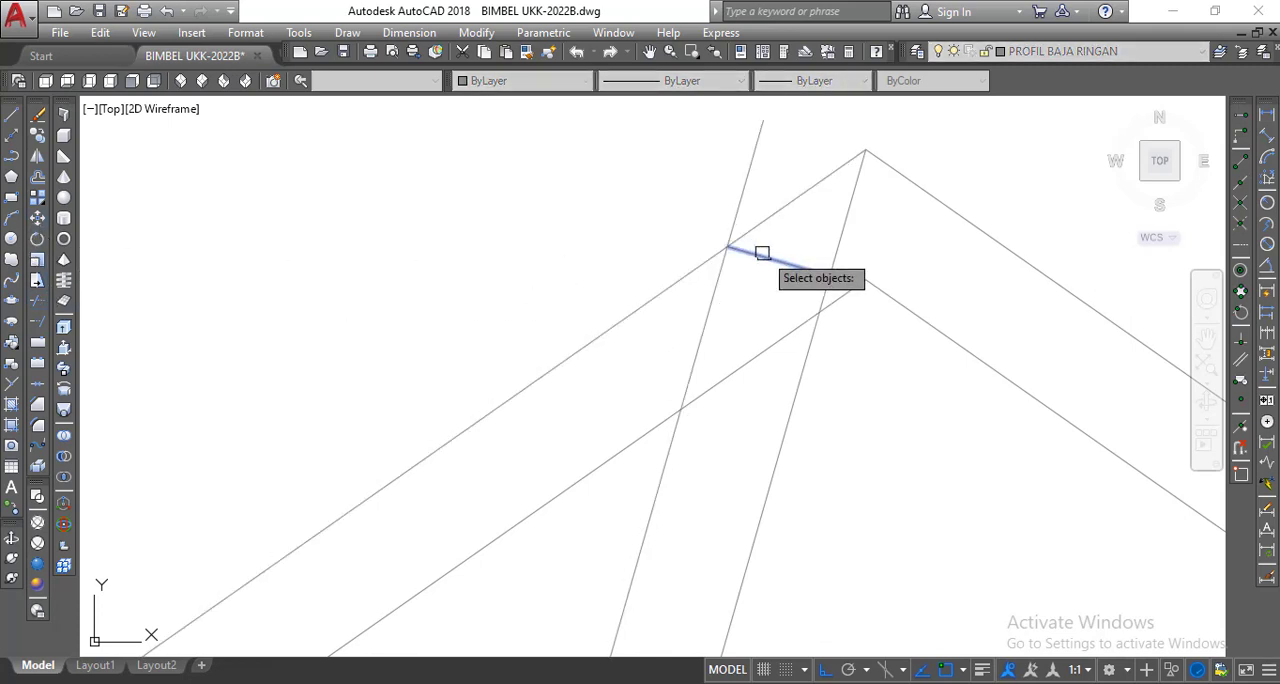
key("Return")
left_click(838, 240)
left_click(741, 200)
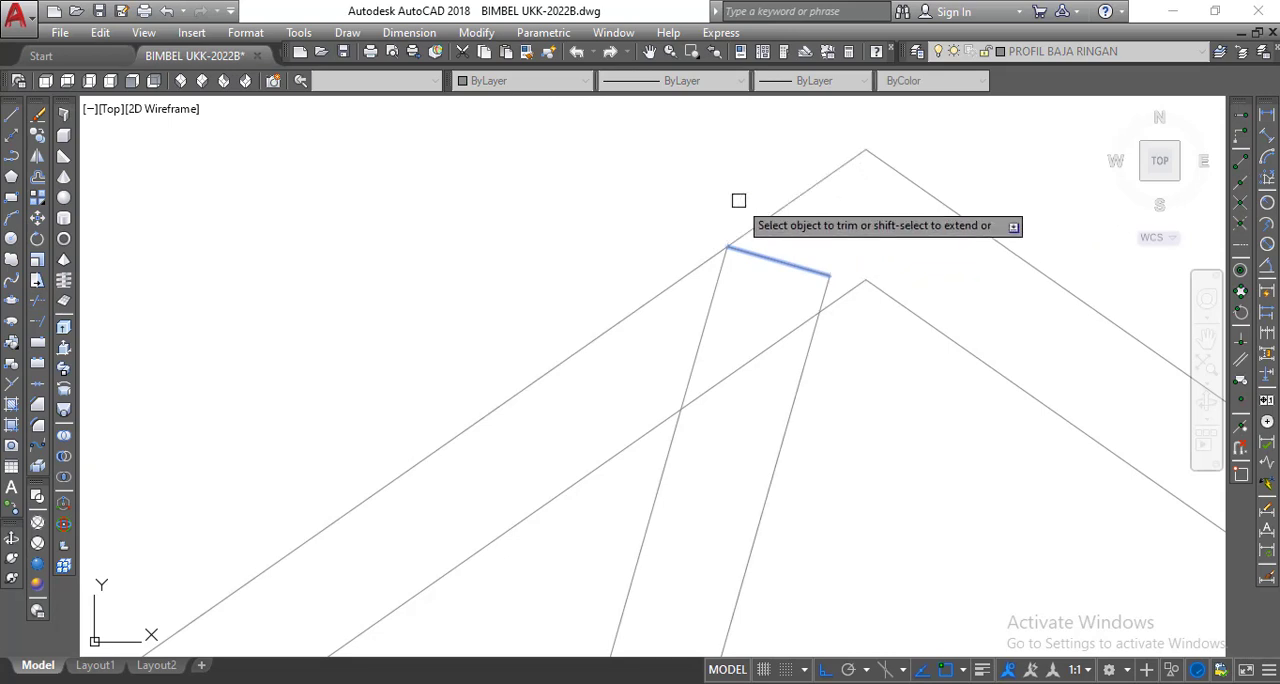
right_click(730, 156)
left_click(762, 176)
scroll(894, 223, "down", 5)
middle_click_drag(894, 223, 883, 211)
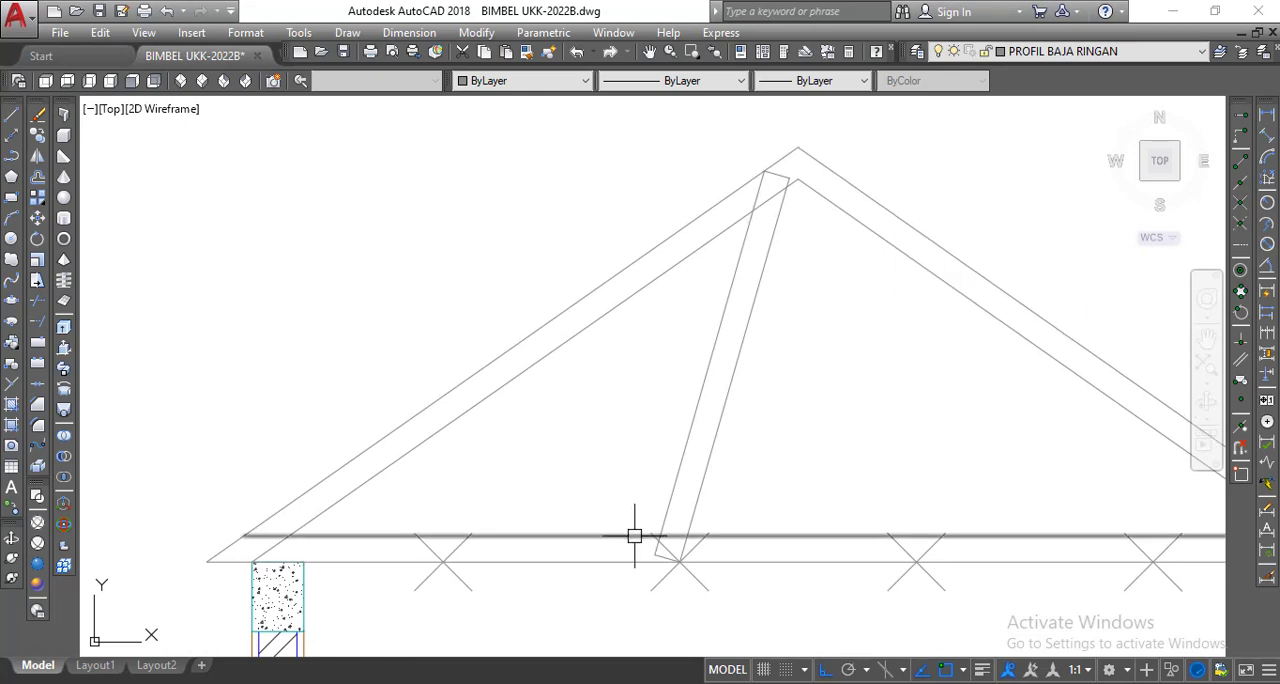
Consult the roof section in the SOAL UKK-2022 Word document and draw a line from the web's lower-left corner to the left rafter's outer midpoint.
key("alt+Tab")
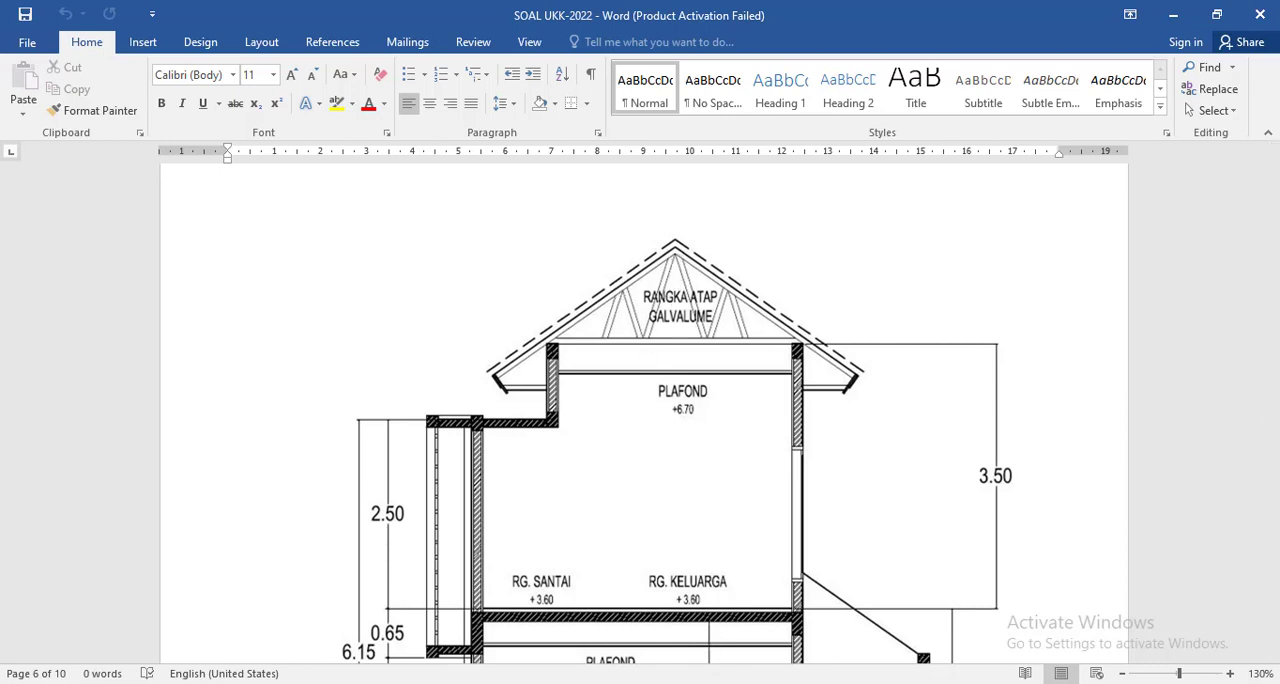
key("alt+Tab")
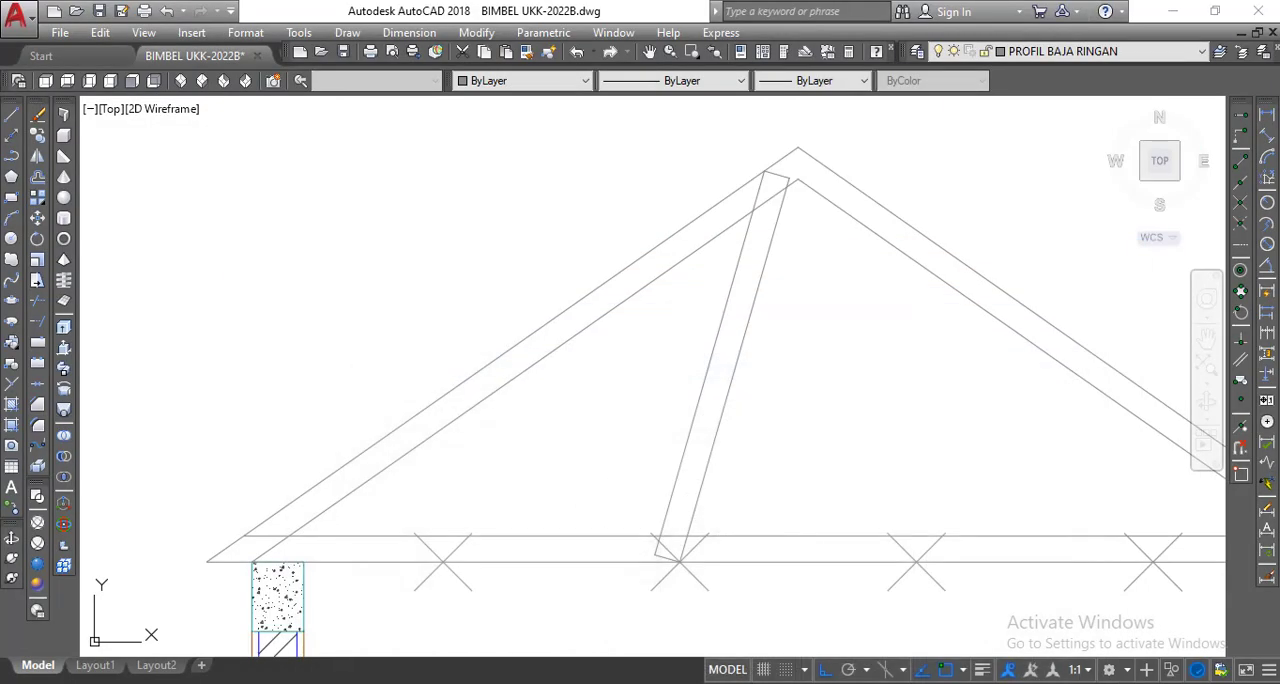
left_click(11, 117)
scroll(614, 578, "up", 6)
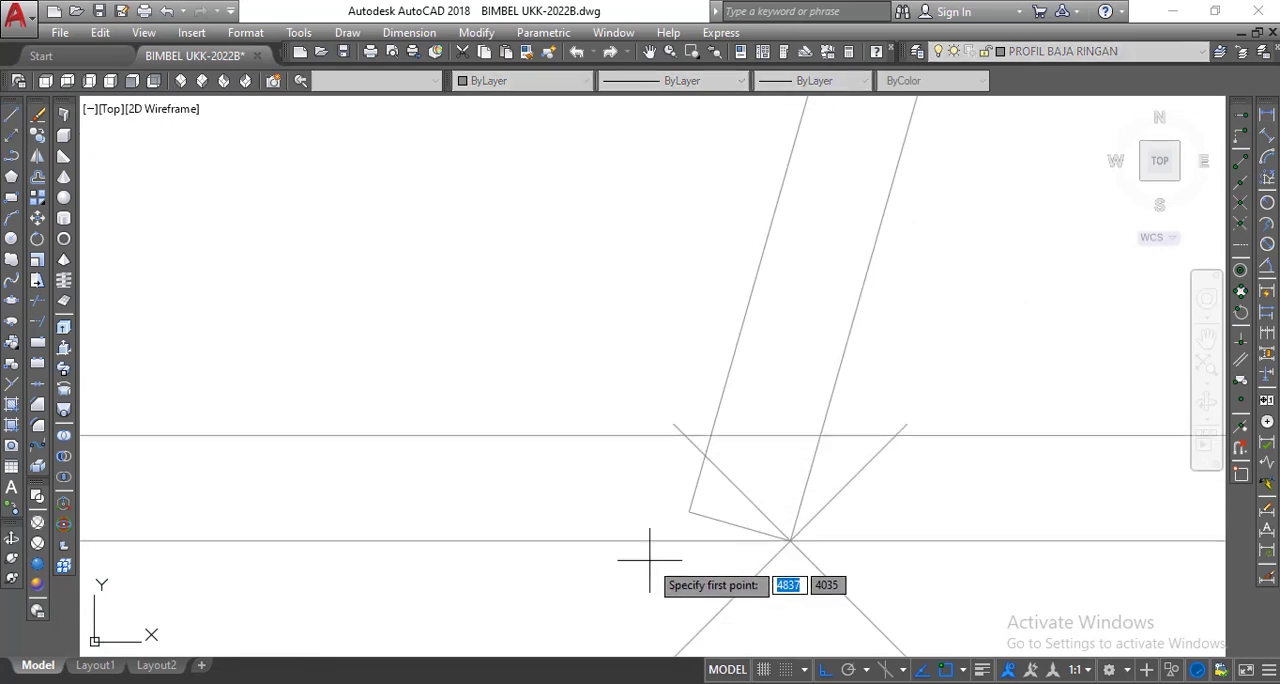
left_click(689, 511)
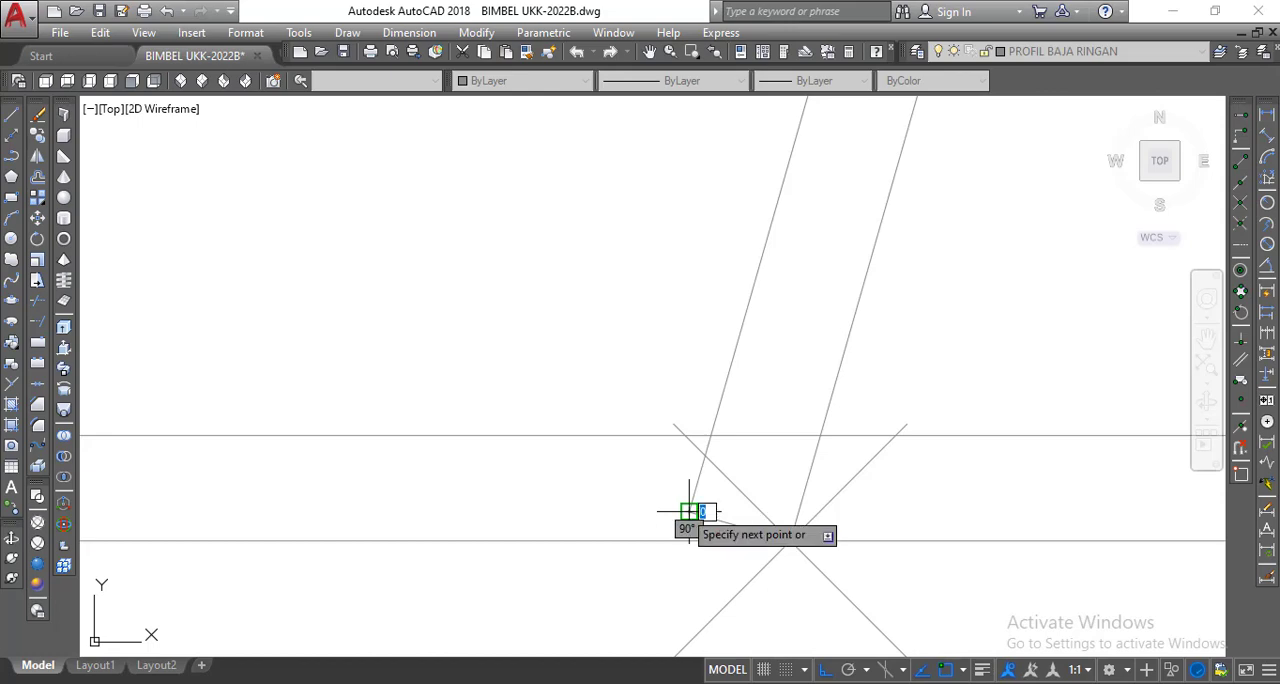
scroll(688, 512, "down", 3)
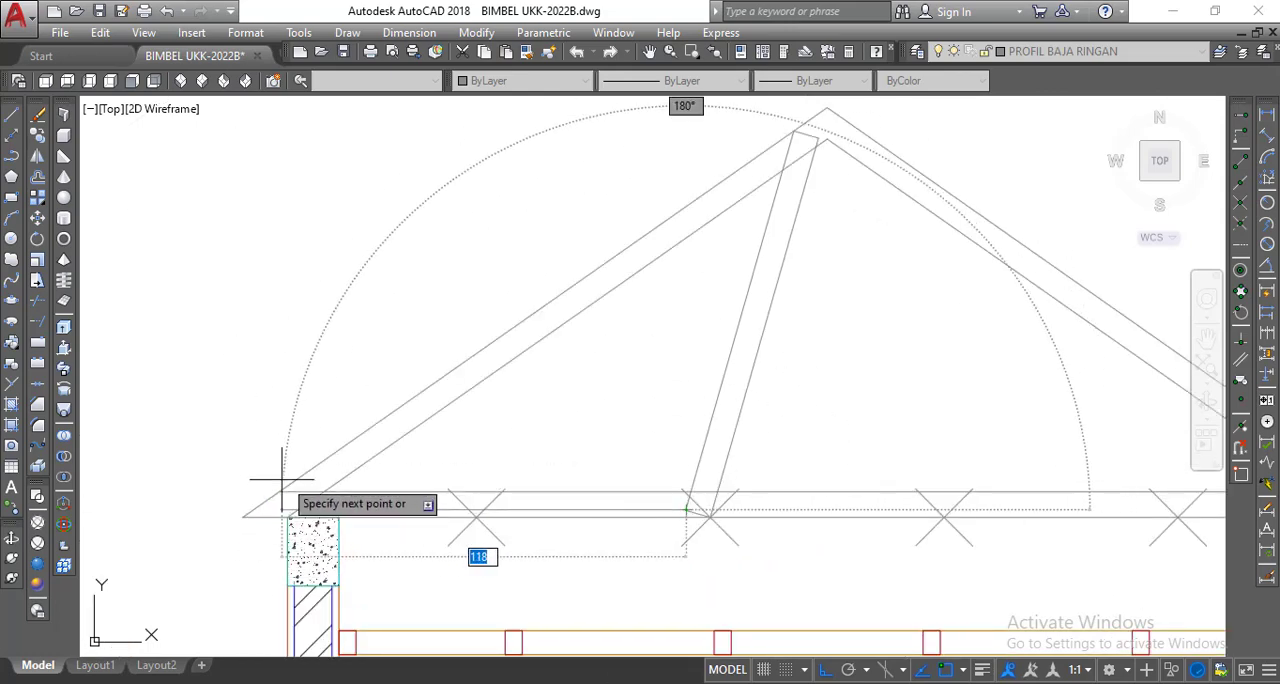
left_click(535, 313)
key("Return")
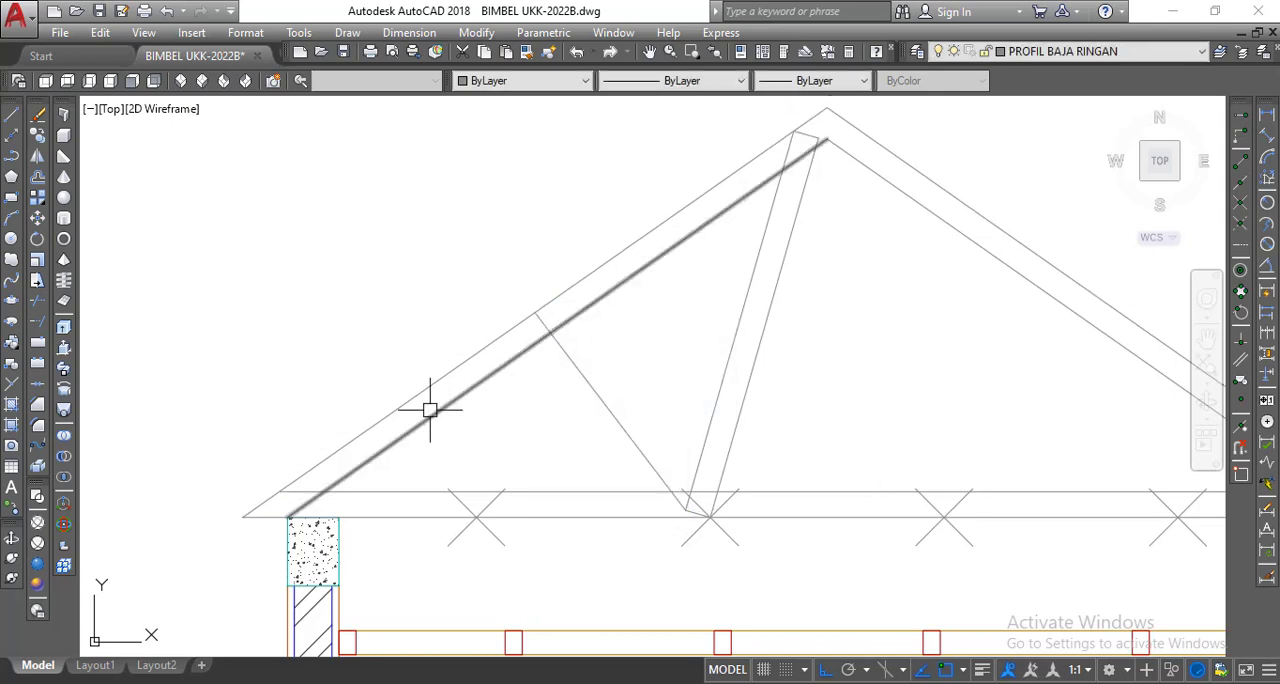
Offset the second diagonal web line by 7.5 toward the left eave.
middle_click_drag(600, 443, 632, 390)
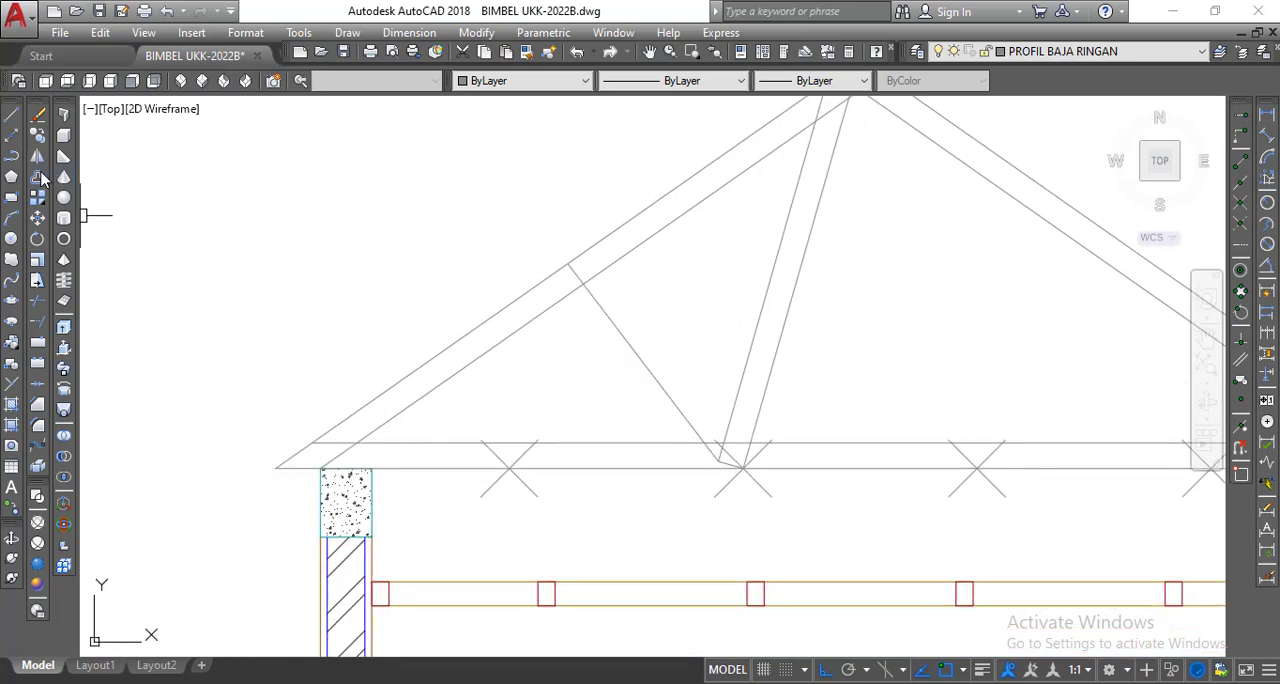
left_click(38, 178)
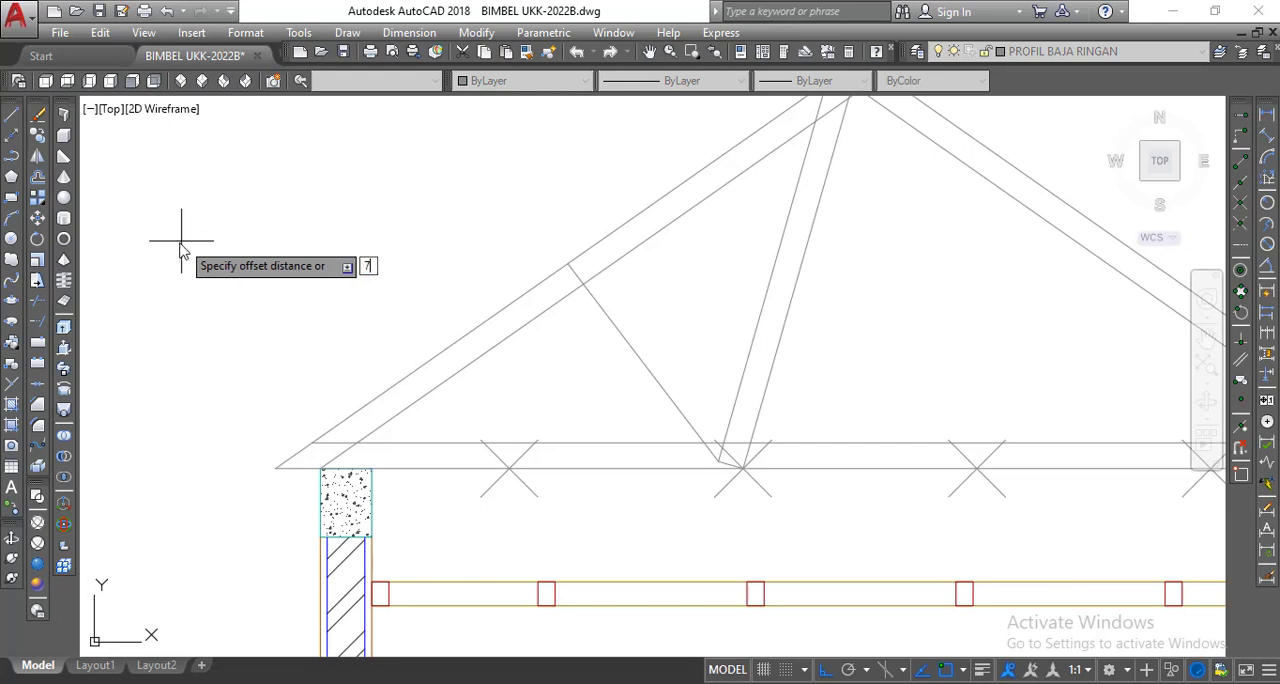
key("Return")
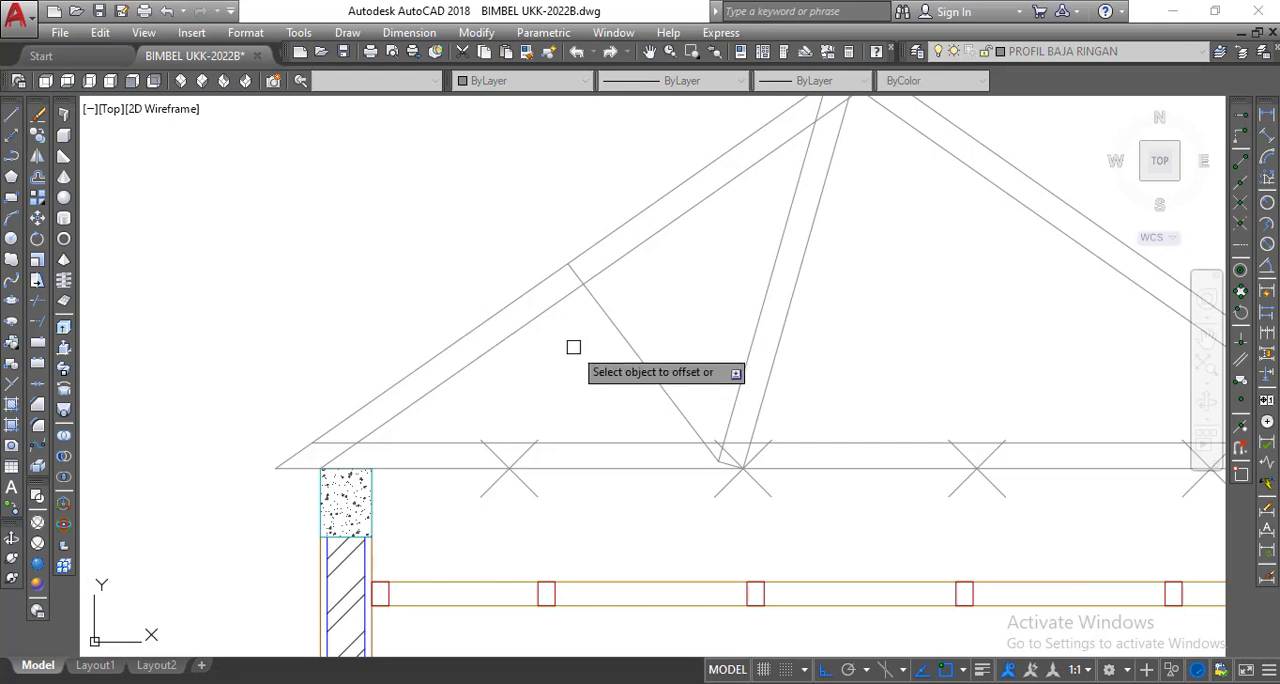
left_click(621, 329)
left_click(530, 250)
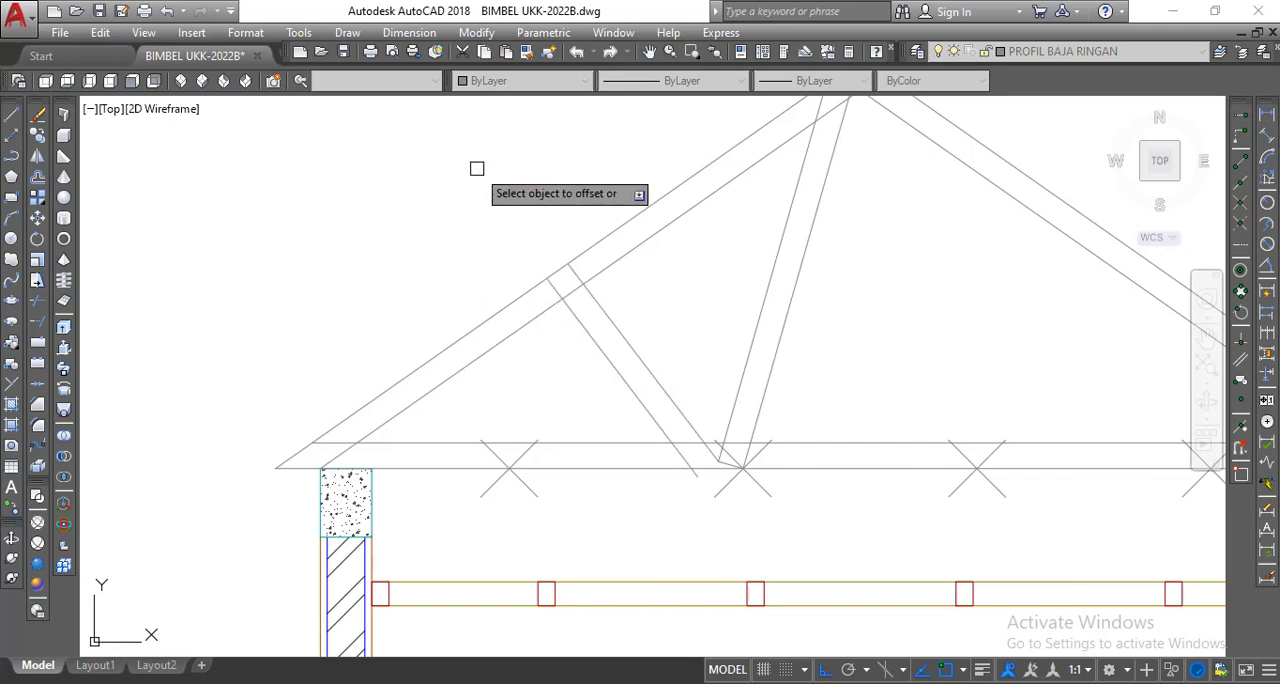
right_click(478, 171)
left_click(505, 181)
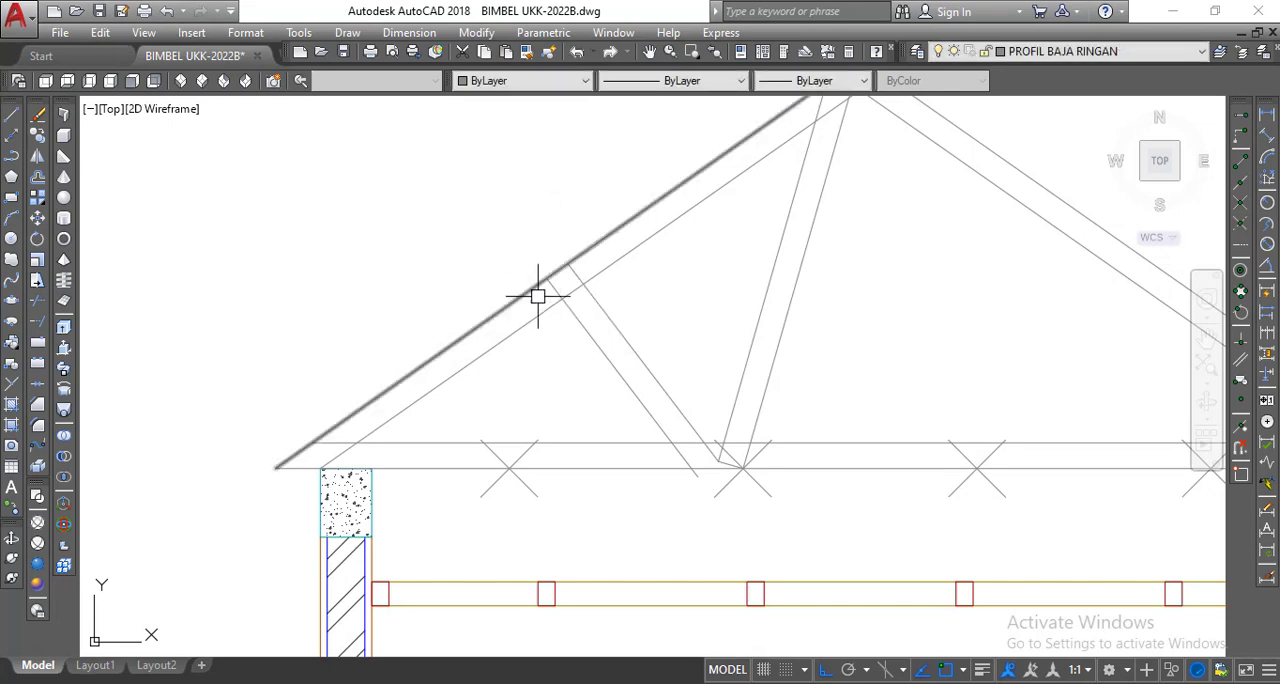
Draw a line joining the lower ends of the second web's two diagonal lines near the bottom chord.
middle_click_drag(534, 291, 466, 254)
scroll(560, 450, "up", 4)
middle_click_drag(591, 463, 580, 494)
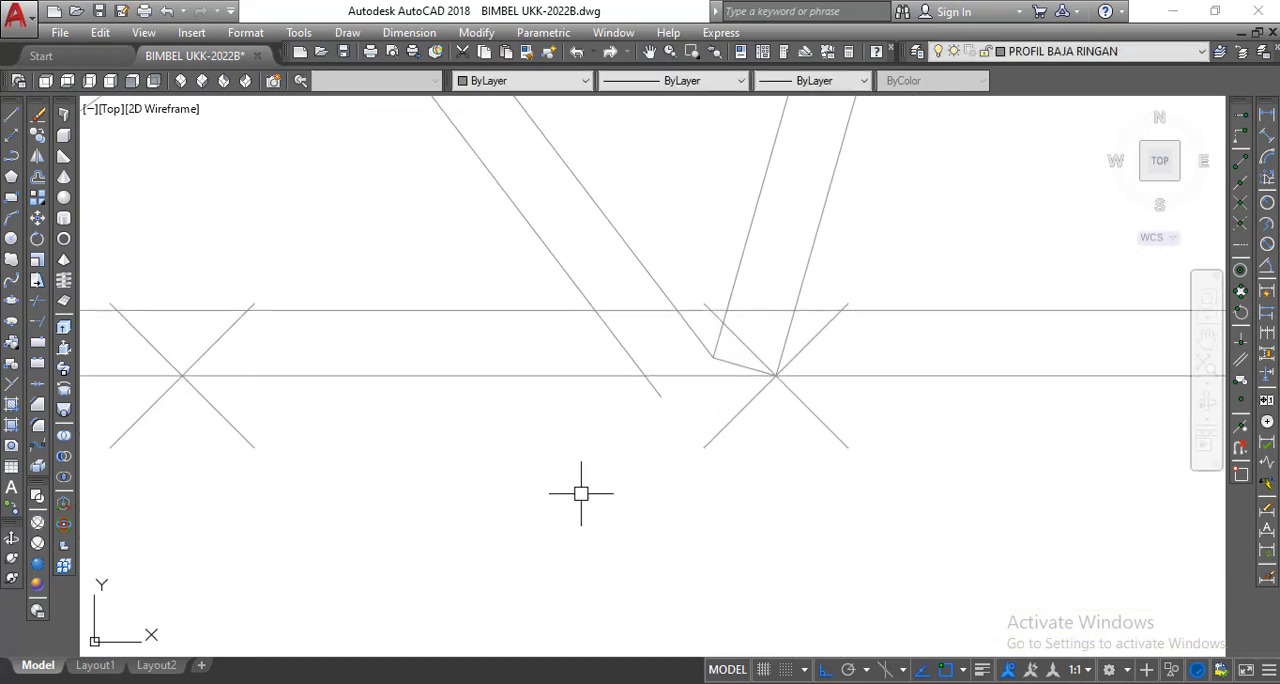
left_click(12, 118)
scroll(718, 383, "up", 4)
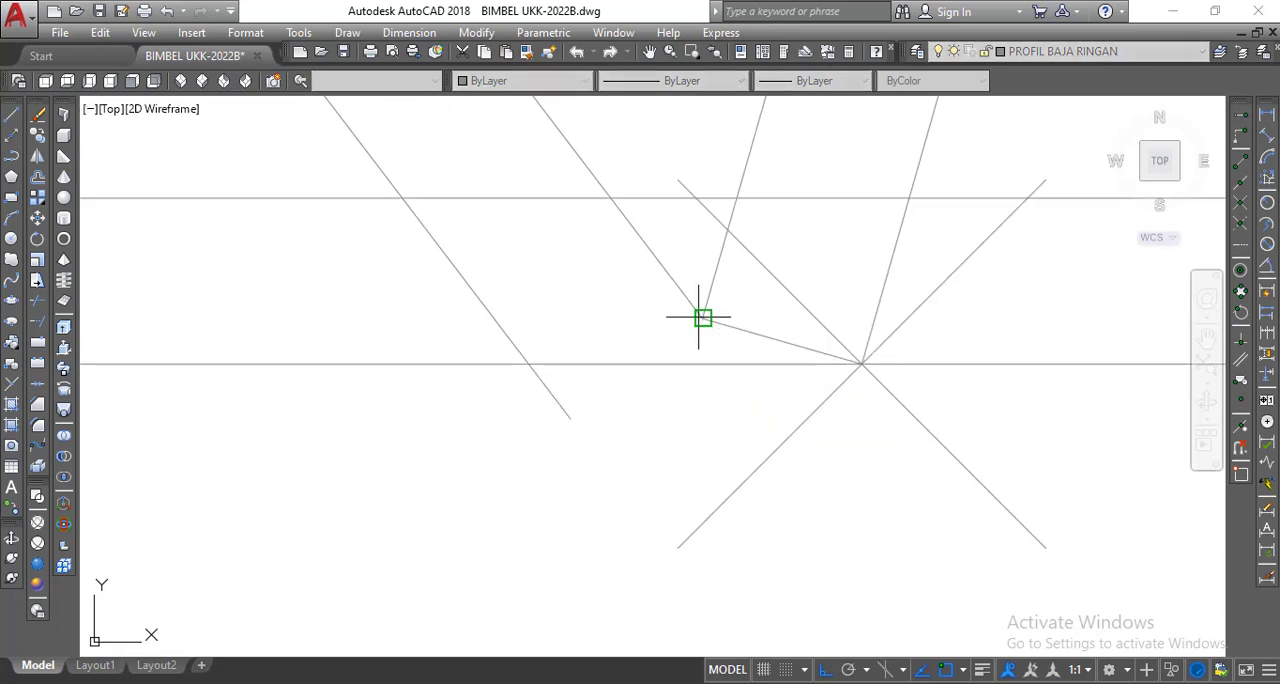
left_click(703, 317)
left_click(570, 416)
right_click(571, 420)
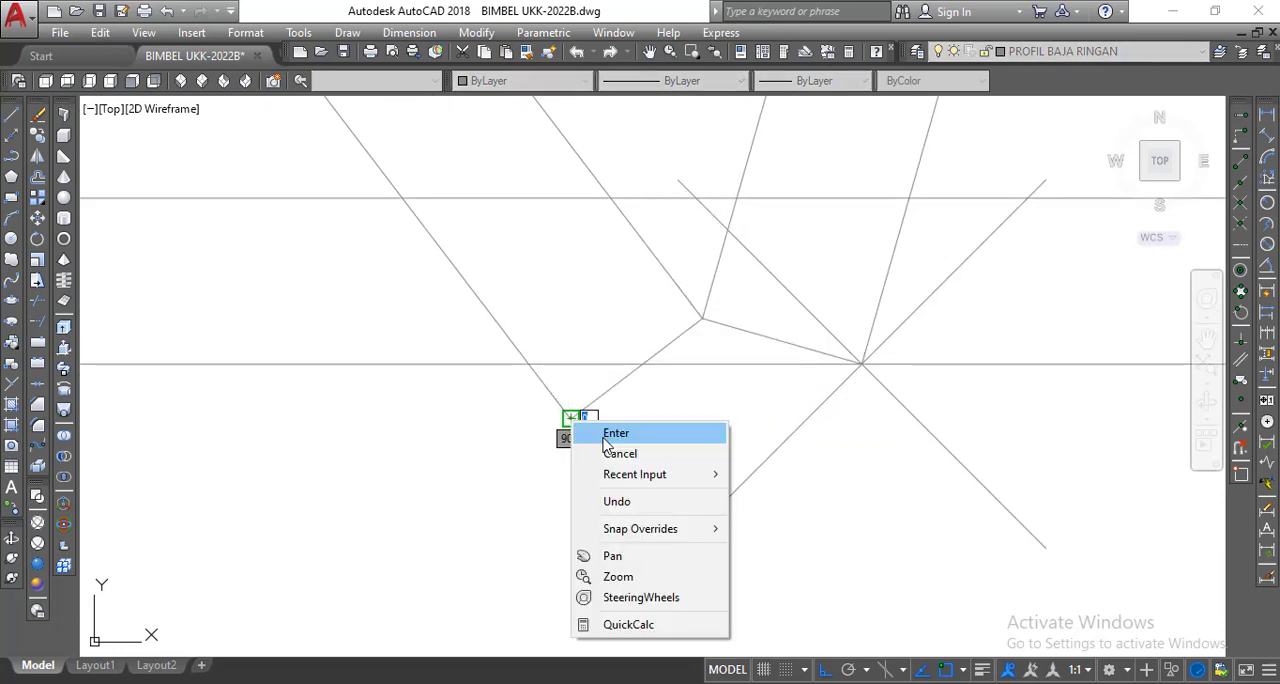
left_click(615, 433)
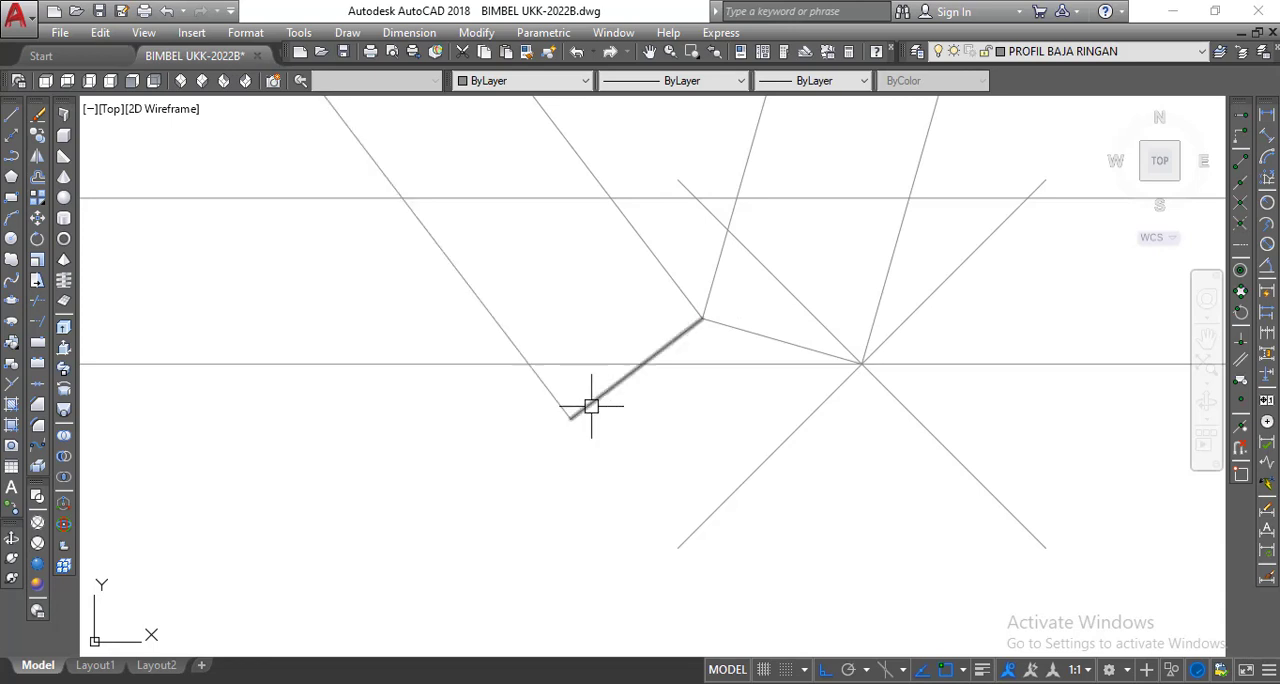
Move the new end line by its lower-left endpoint to where the left web line crosses the bottom chord's lower line.
left_click(36, 218)
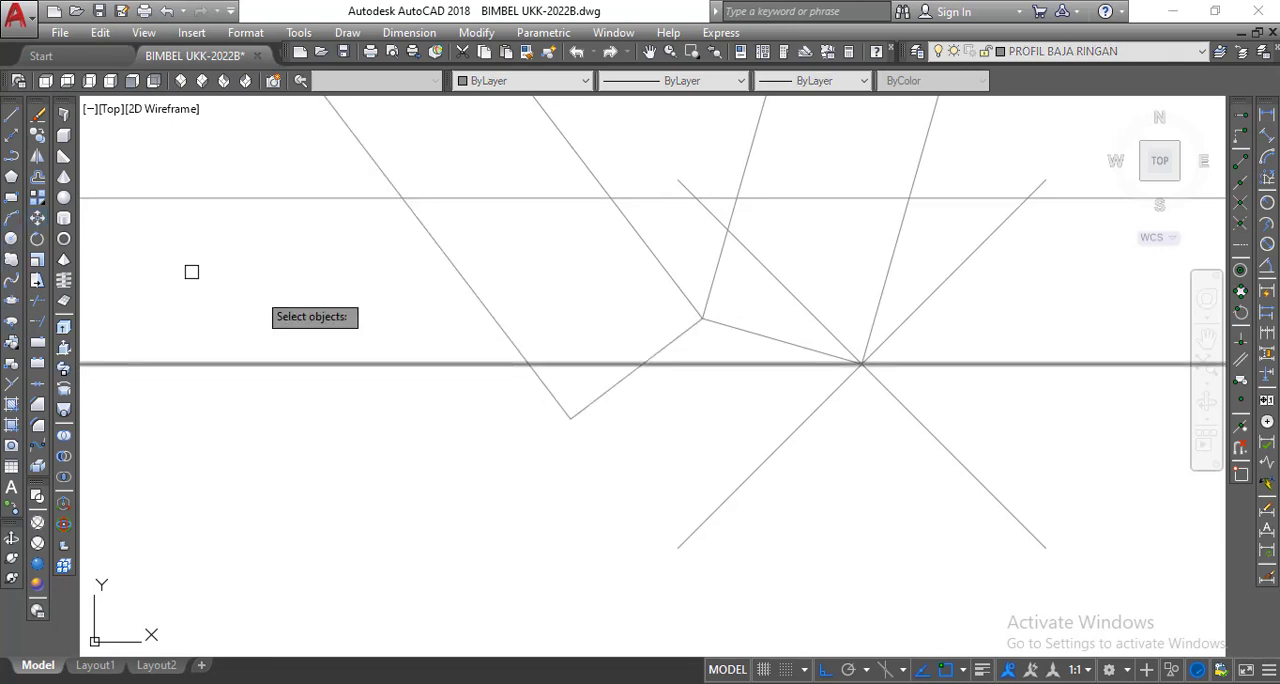
left_click(592, 401)
key("Return")
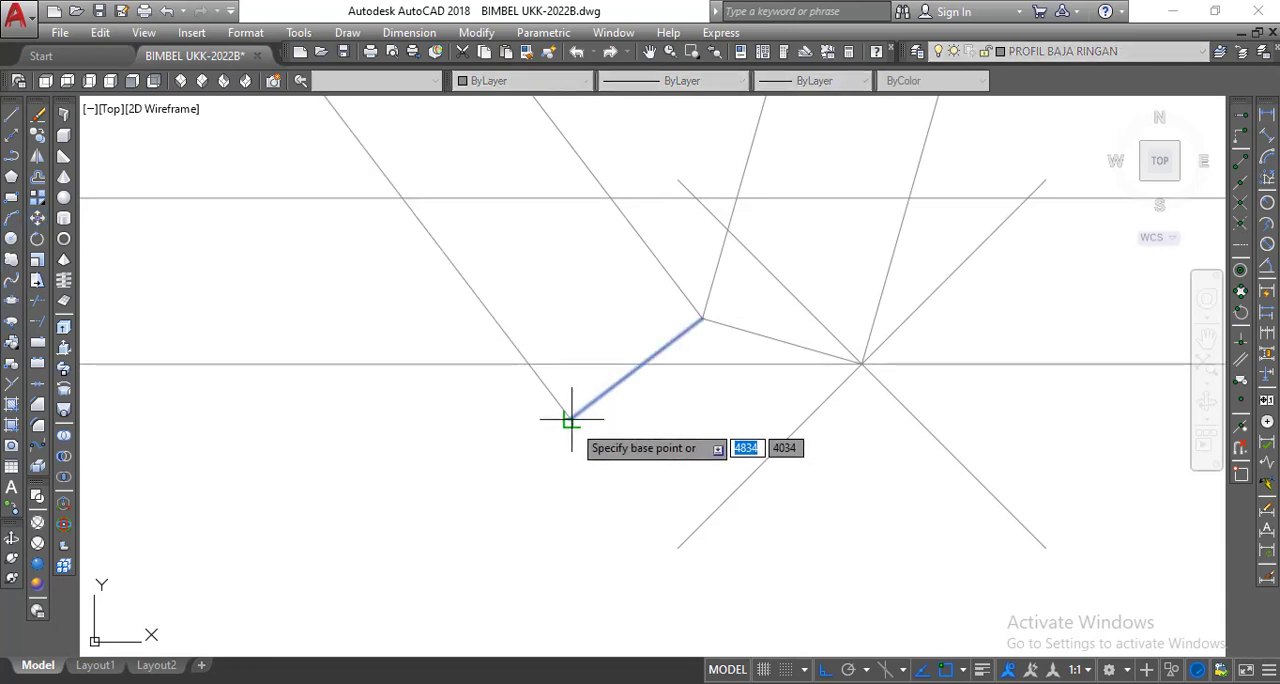
left_click(570, 418)
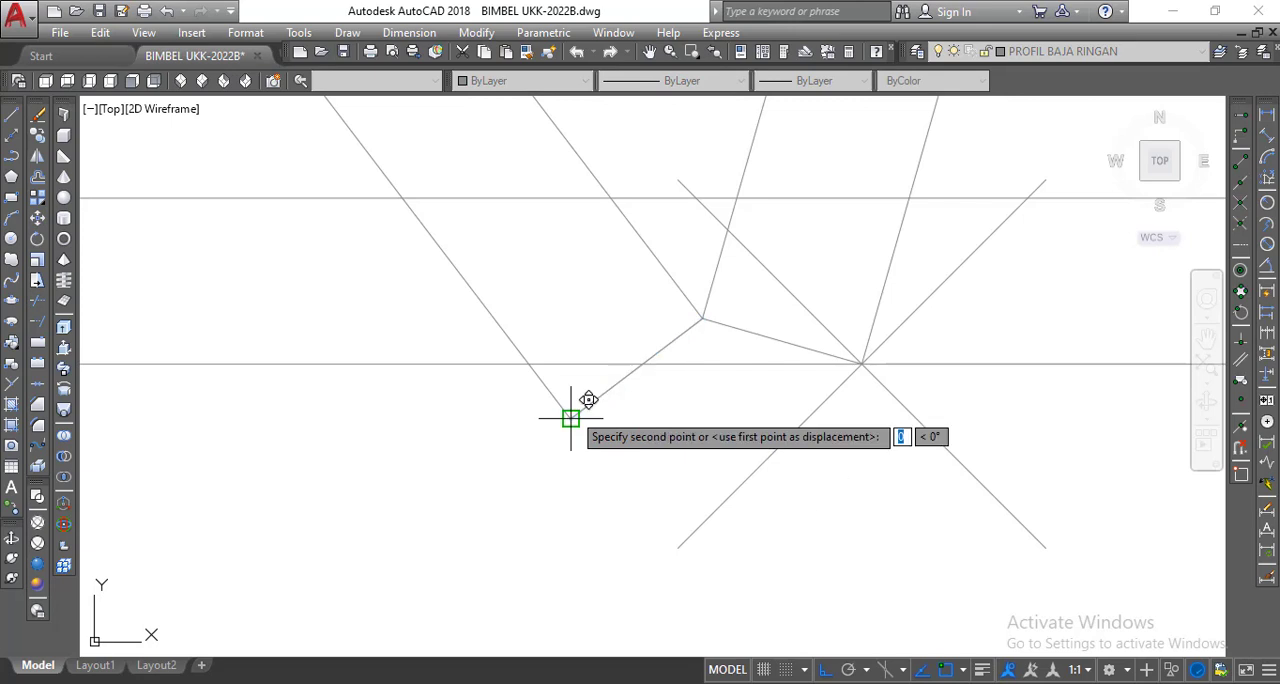
left_click(529, 363)
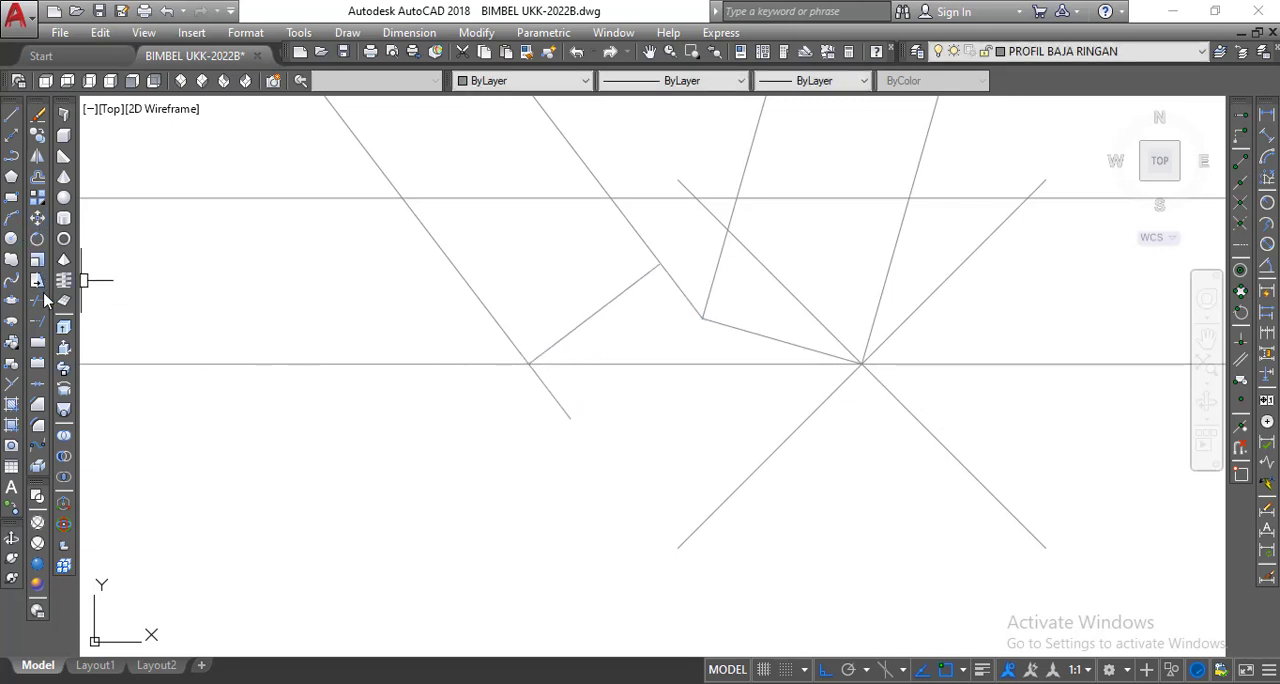
Trim both diagonal web lines below the moved end line, using that end line as the cutting edge.
left_click(62, 306)
key("Return")
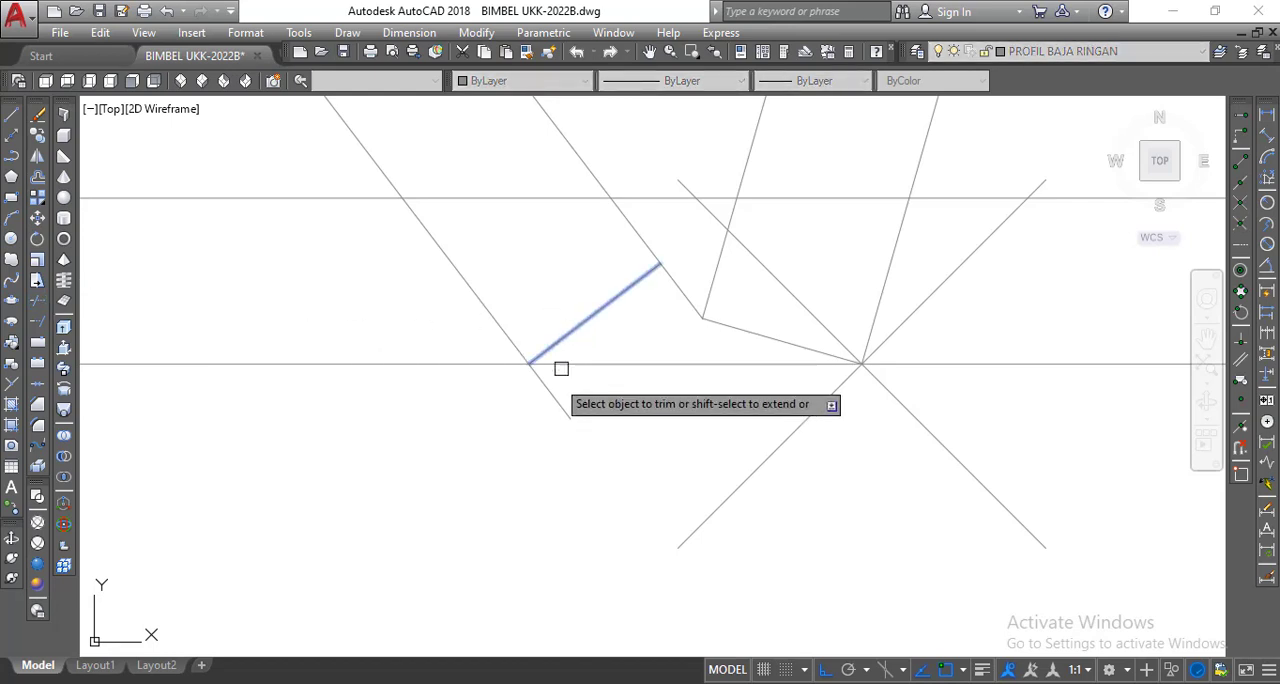
scroll(645, 440, "down", 4)
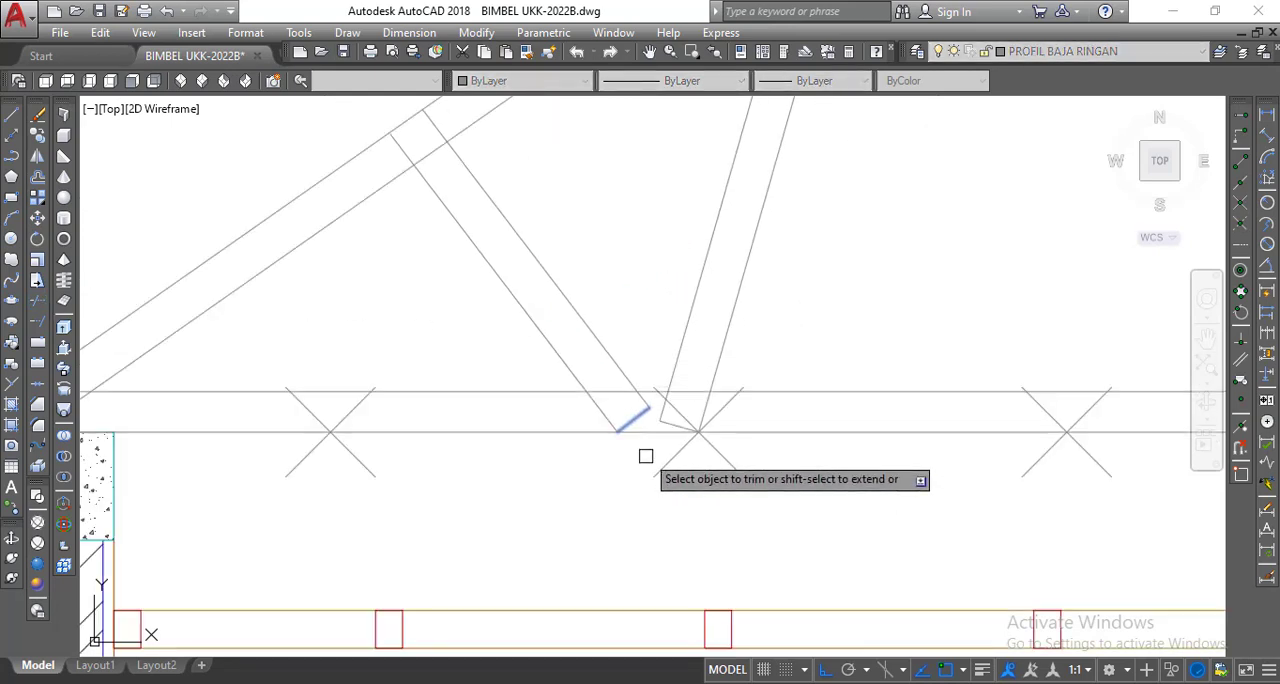
right_click(614, 274)
left_click(648, 291)
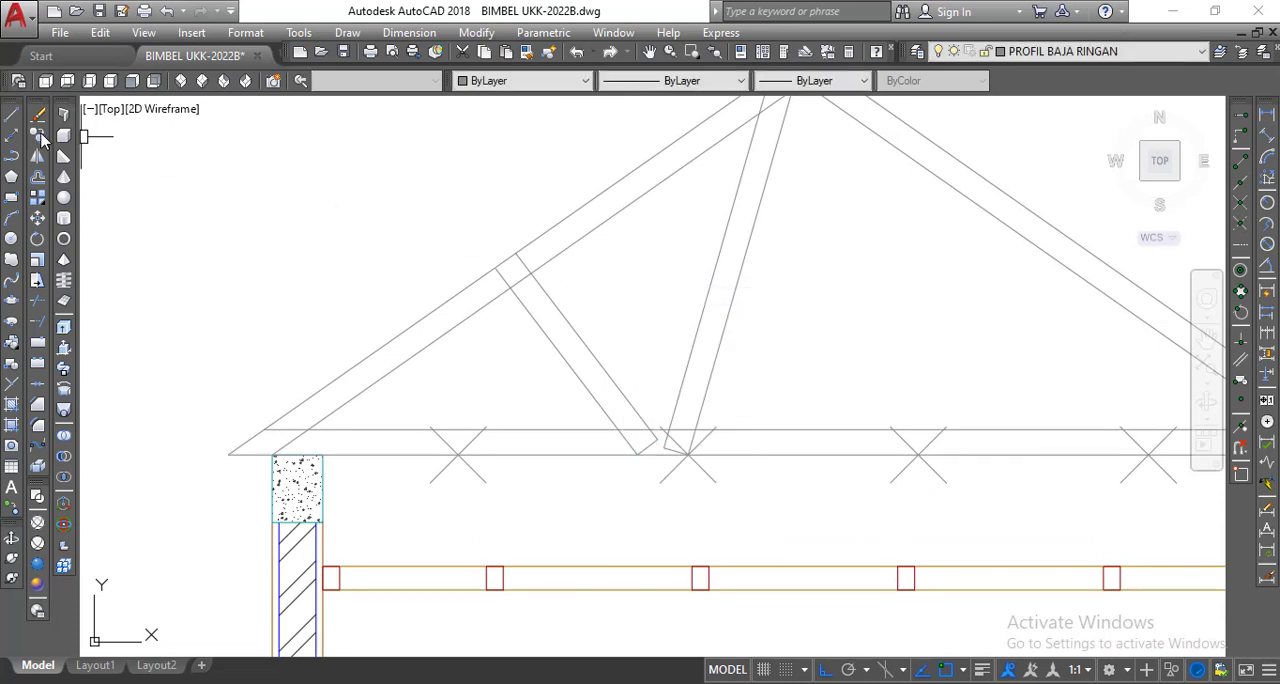
Copy the lower end line from its upper-right endpoint to the web's upper endpoint on the left rafter's outer line.
scroll(656, 461, "up", 4)
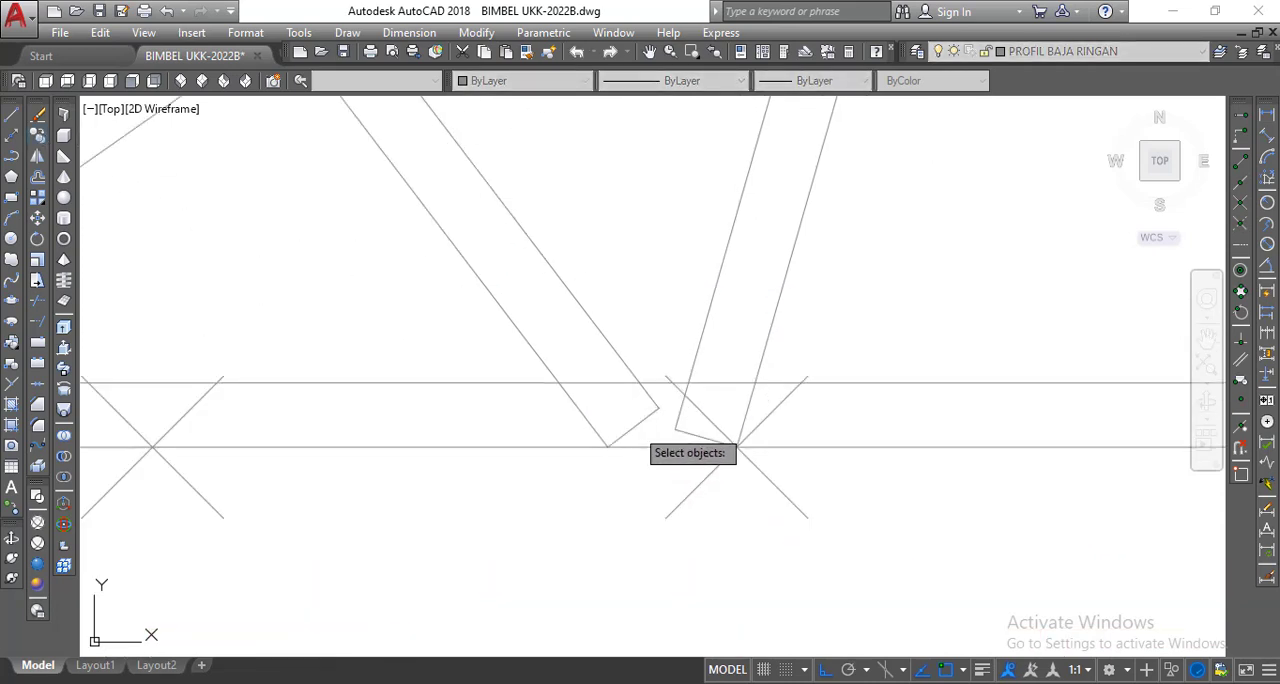
left_click(634, 426)
scroll(643, 437, "down", 4)
key("Return")
scroll(651, 409, "up", 4)
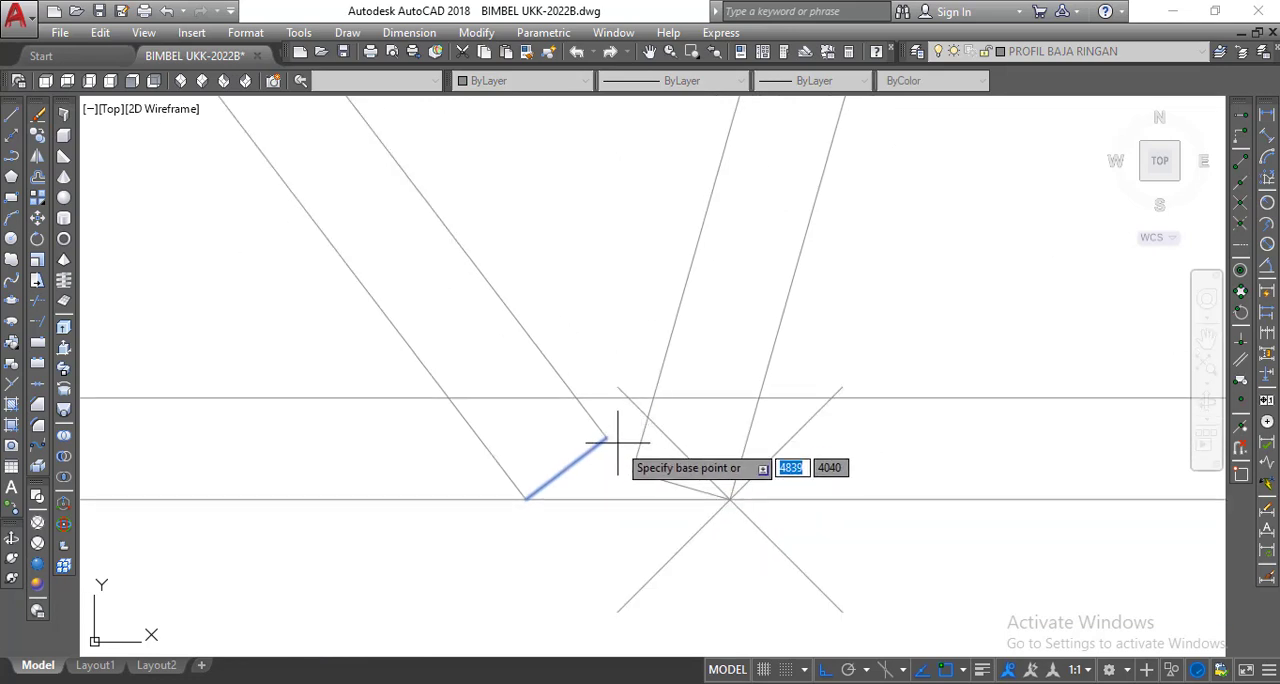
left_click(607, 437)
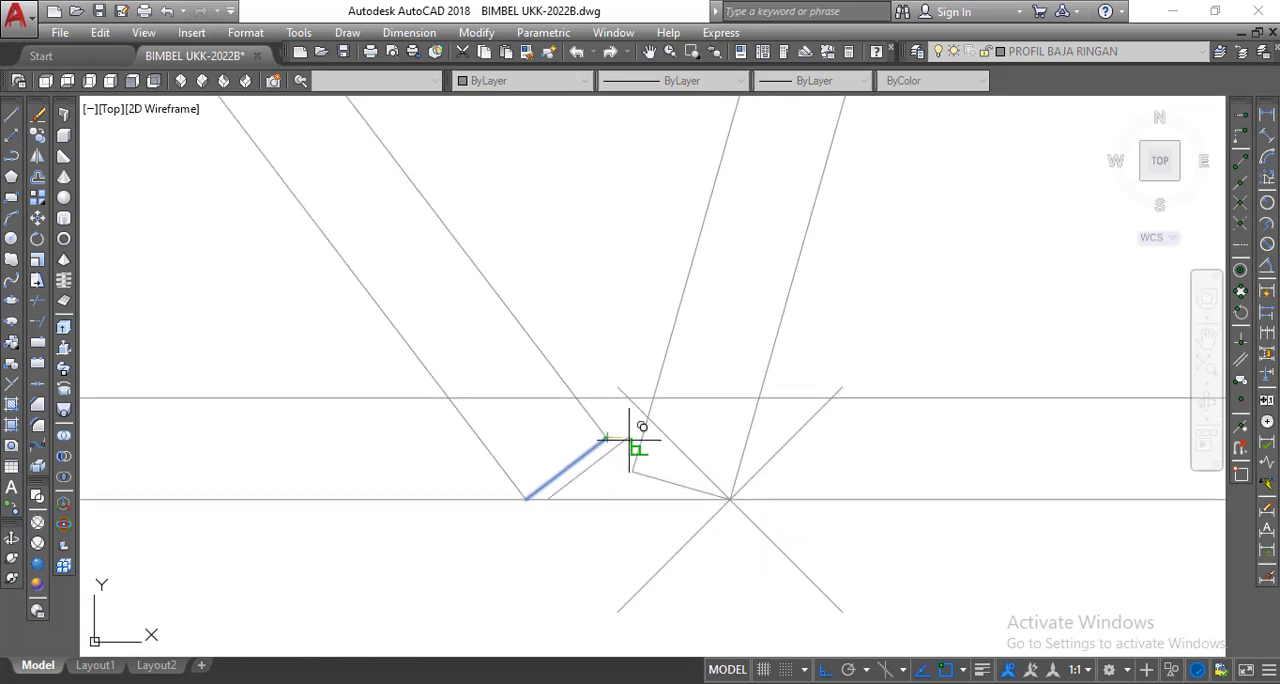
scroll(543, 257, "down", 4)
scroll(500, 286, "up", 6)
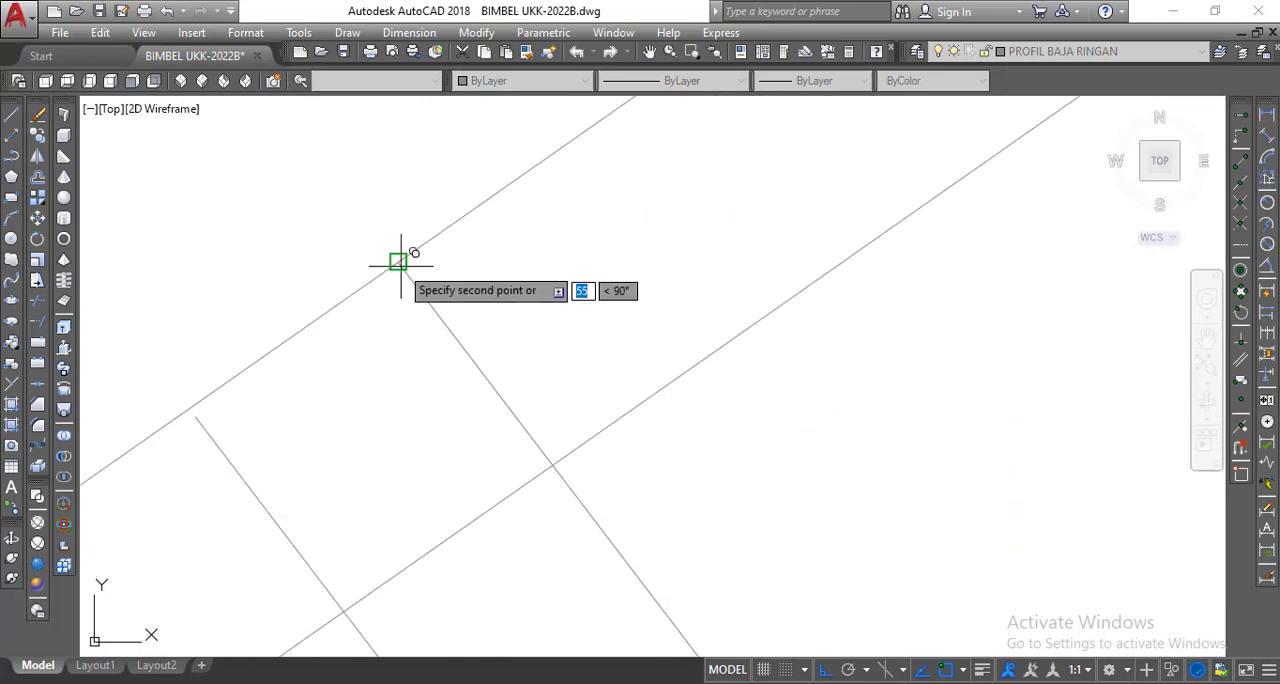
left_click(398, 262)
right_click(398, 262)
left_click(431, 277)
scroll(229, 456, "up", 2)
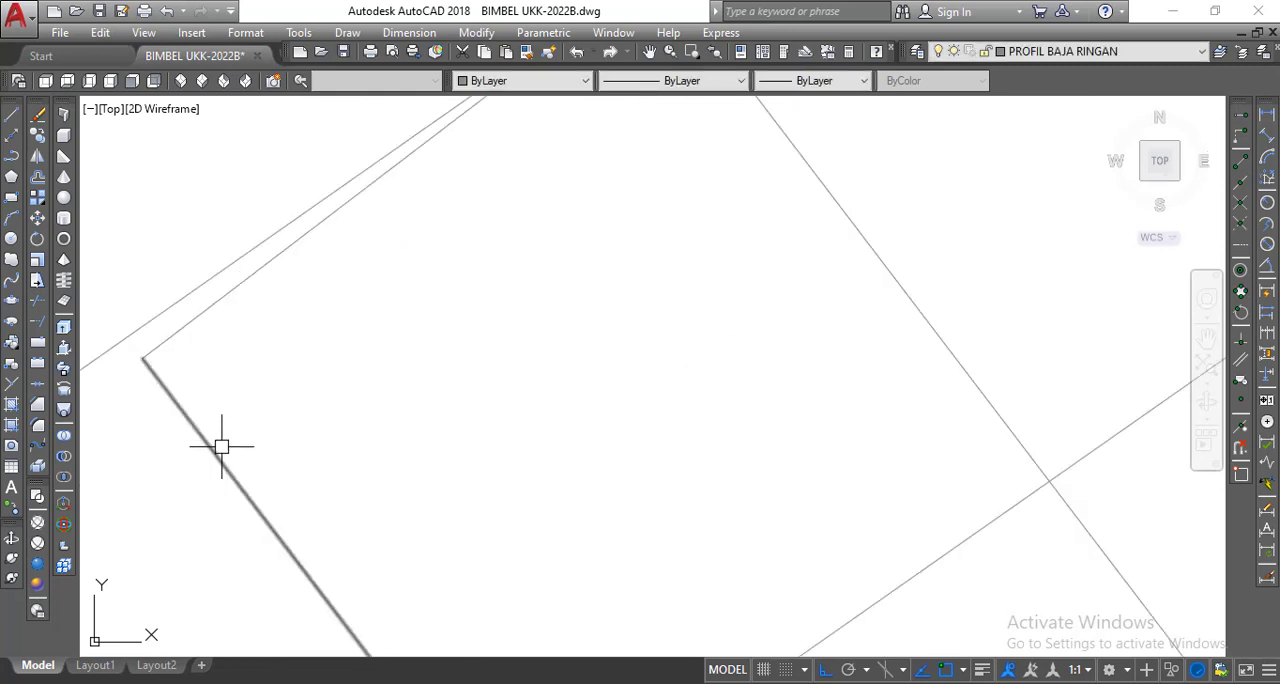
scroll(403, 200, "down", 1)
scroll(651, 200, "down", 4)
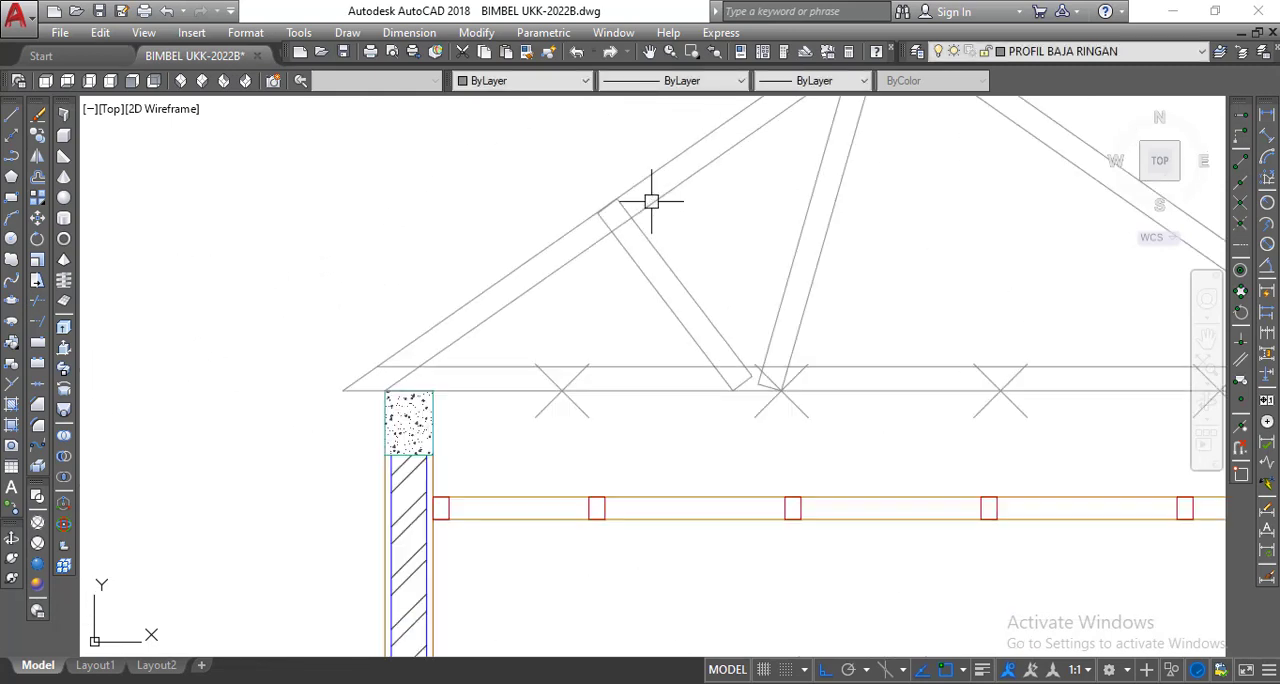
mouse_move(651, 200)
middle_mouse_down()
mouse_move(586, 191)
mouse_move(594, 199)
middle_mouse_up()
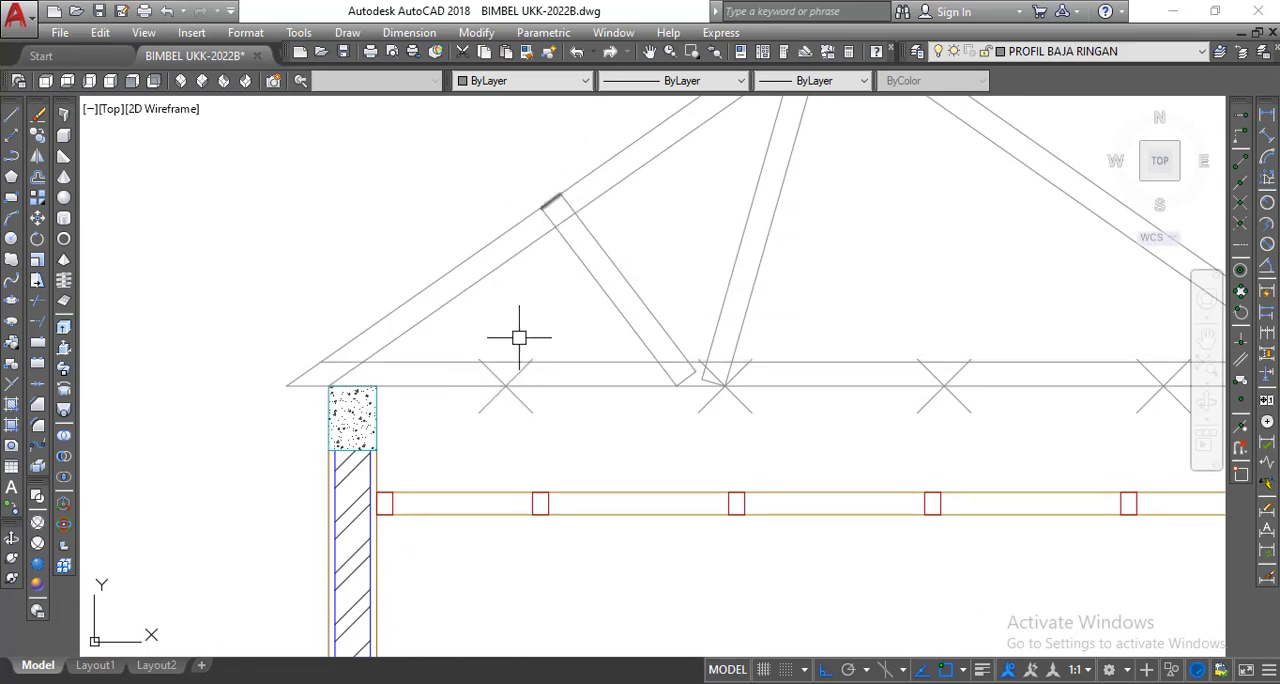
Draw a line from the second web's upper corner on the left rafter's outer line to the bottom chord's leftmost division mark.
left_click(12, 118)
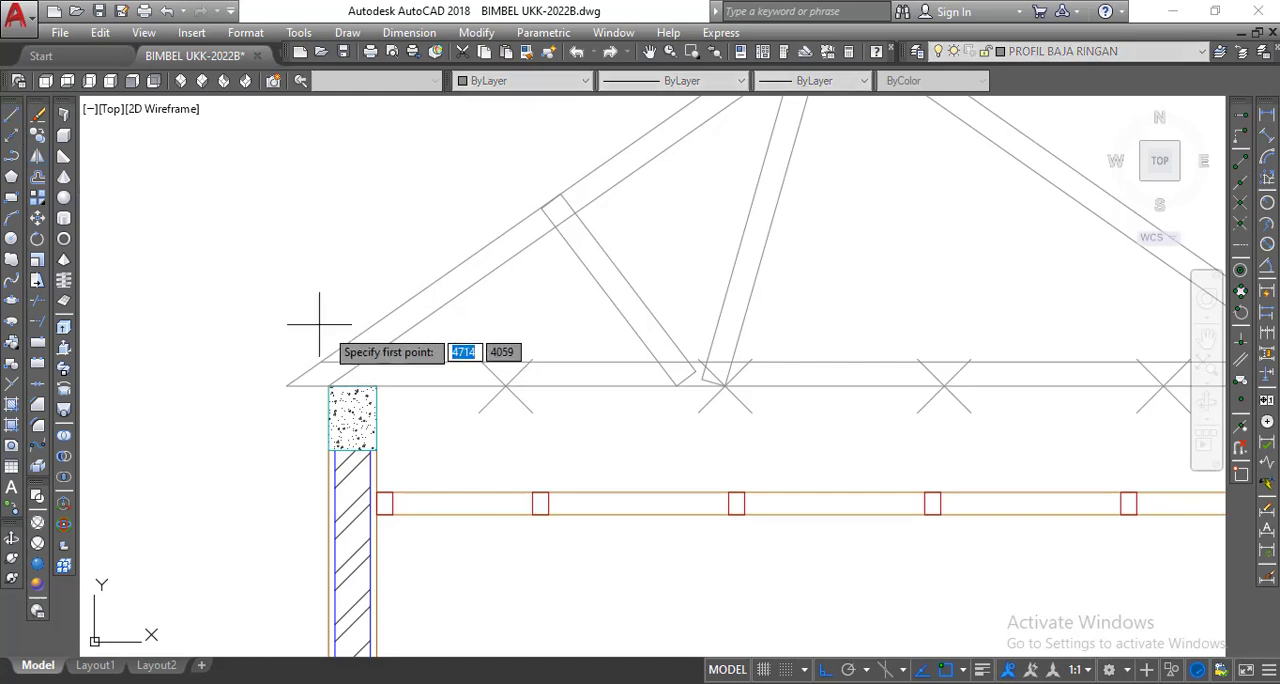
scroll(555, 315, "up", 3)
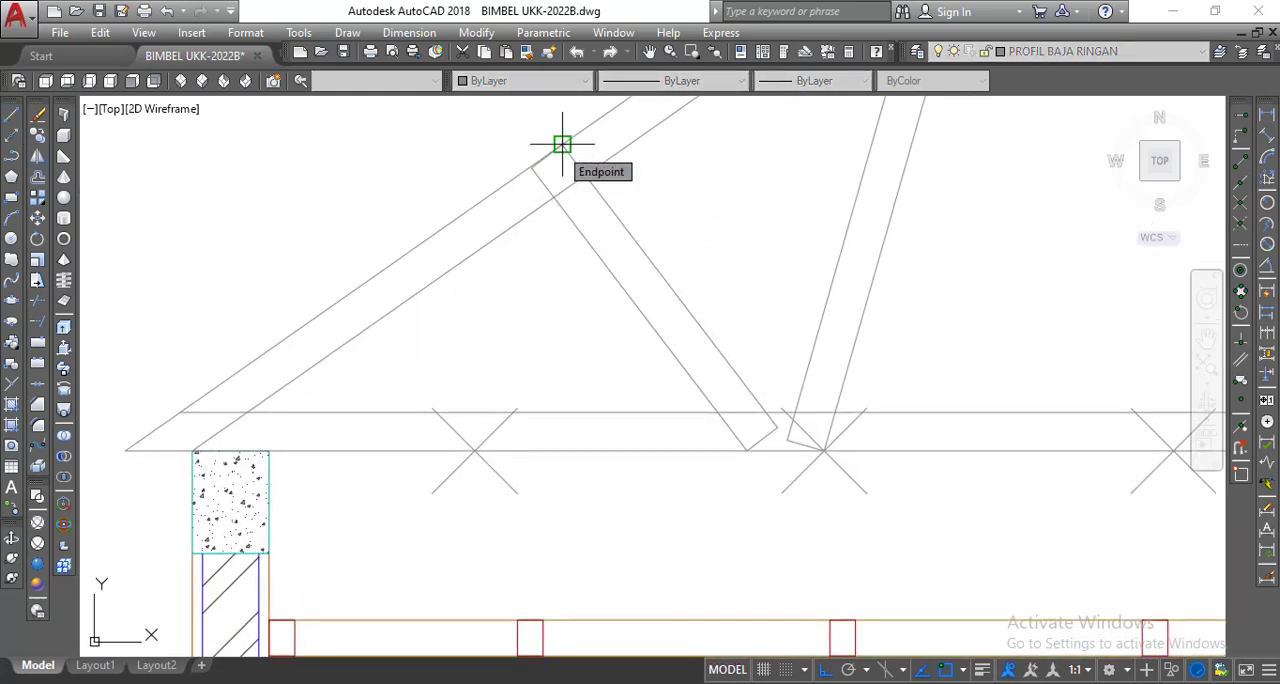
scroll(534, 178, "up", 3)
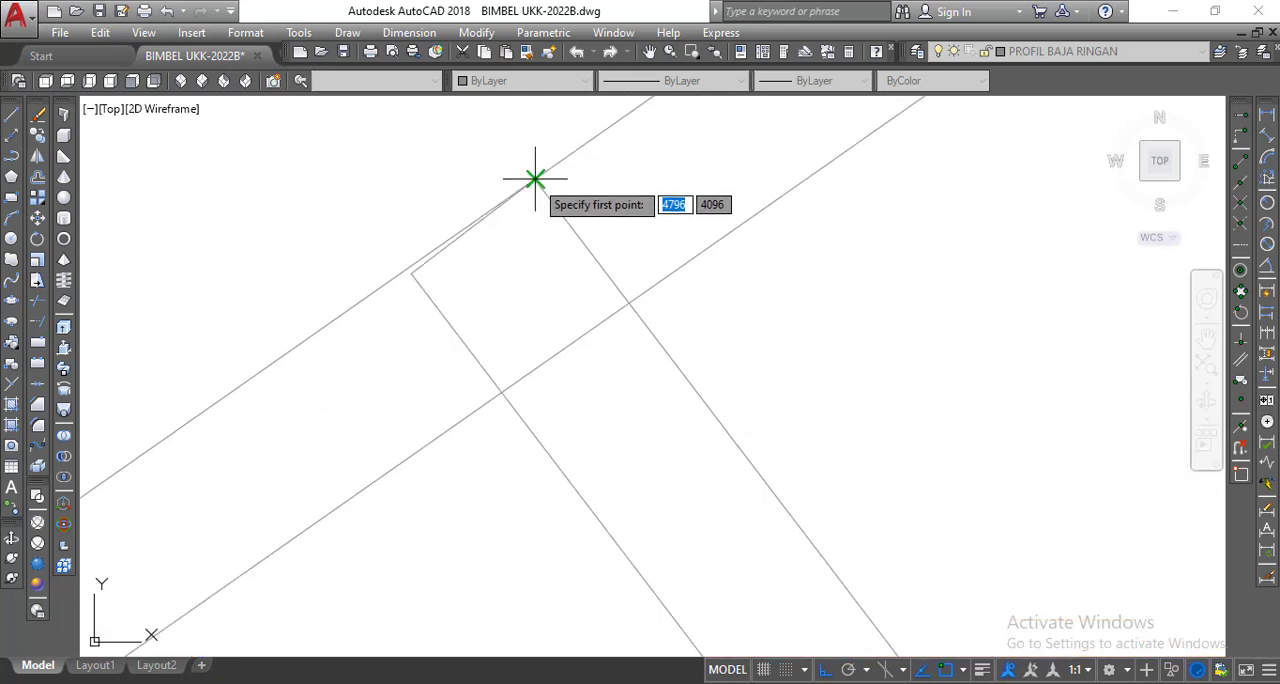
scroll(534, 180, "down", 3)
scroll(455, 364, "up", 4)
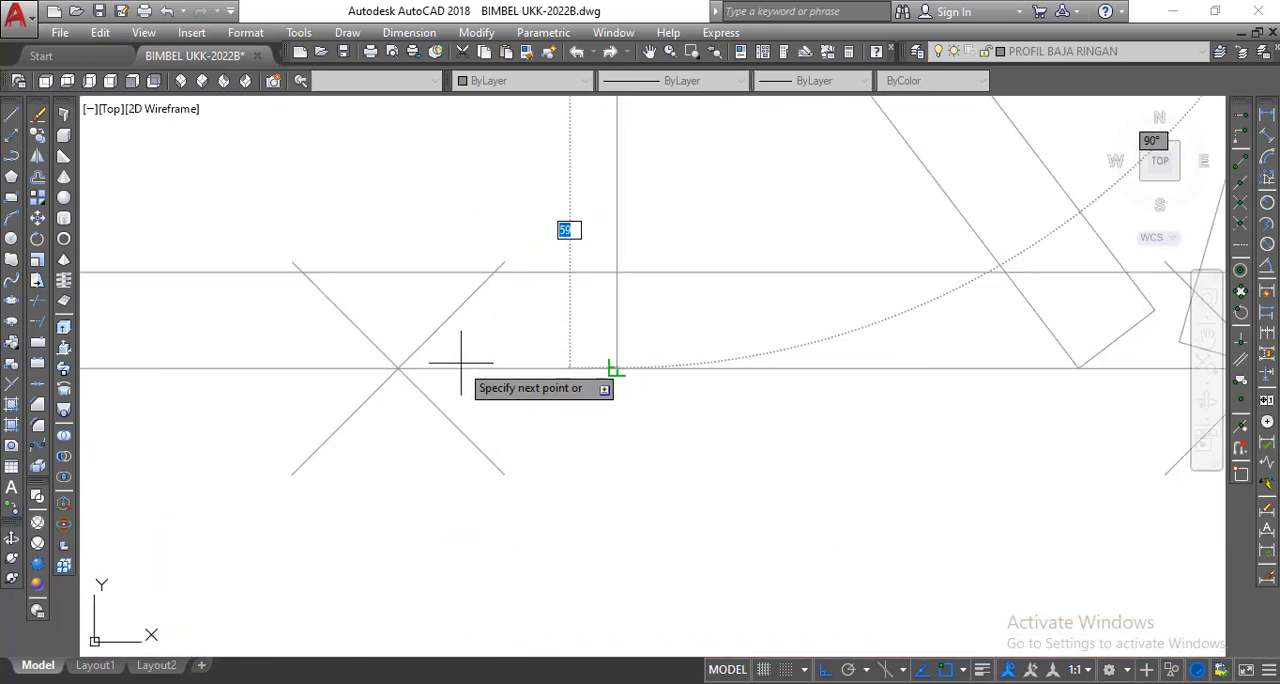
right_click(402, 370)
left_click(430, 387)
scroll(457, 394, "down", 6)
middle_click_drag(518, 428, 518, 436)
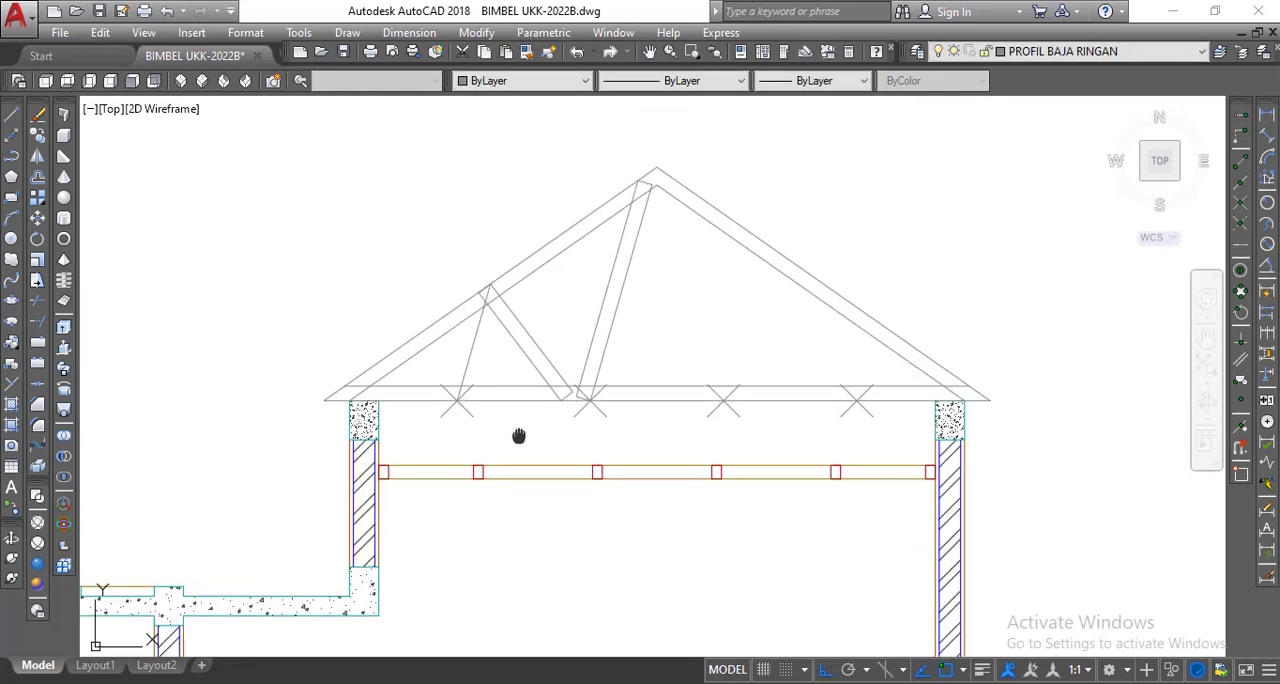
Offset the third web line by 7.5 toward the left eave.
scroll(510, 428, "up", 2)
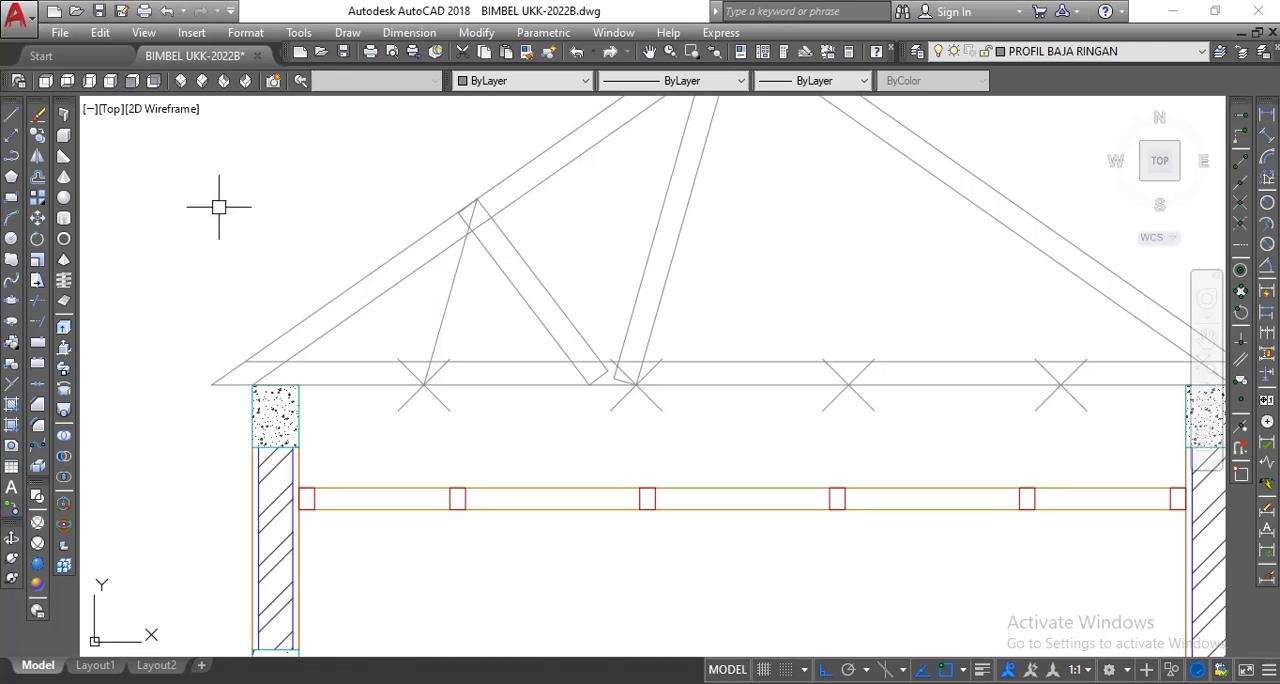
left_click(38, 178)
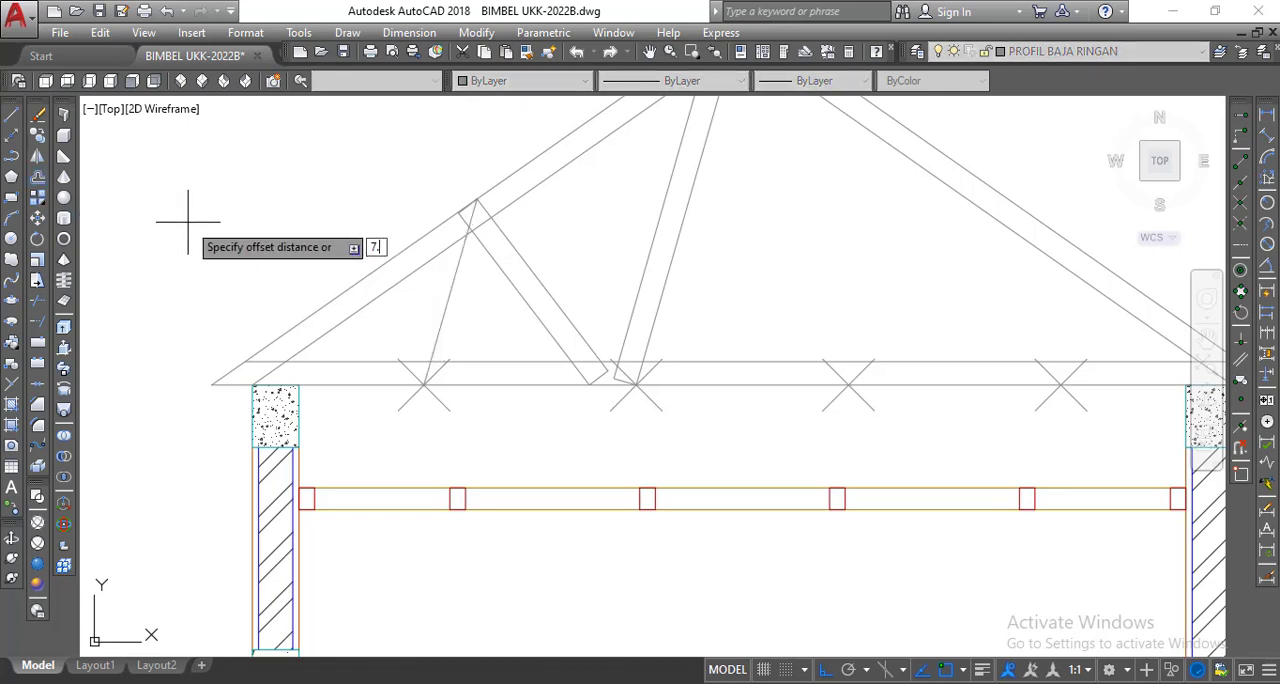
key("Return")
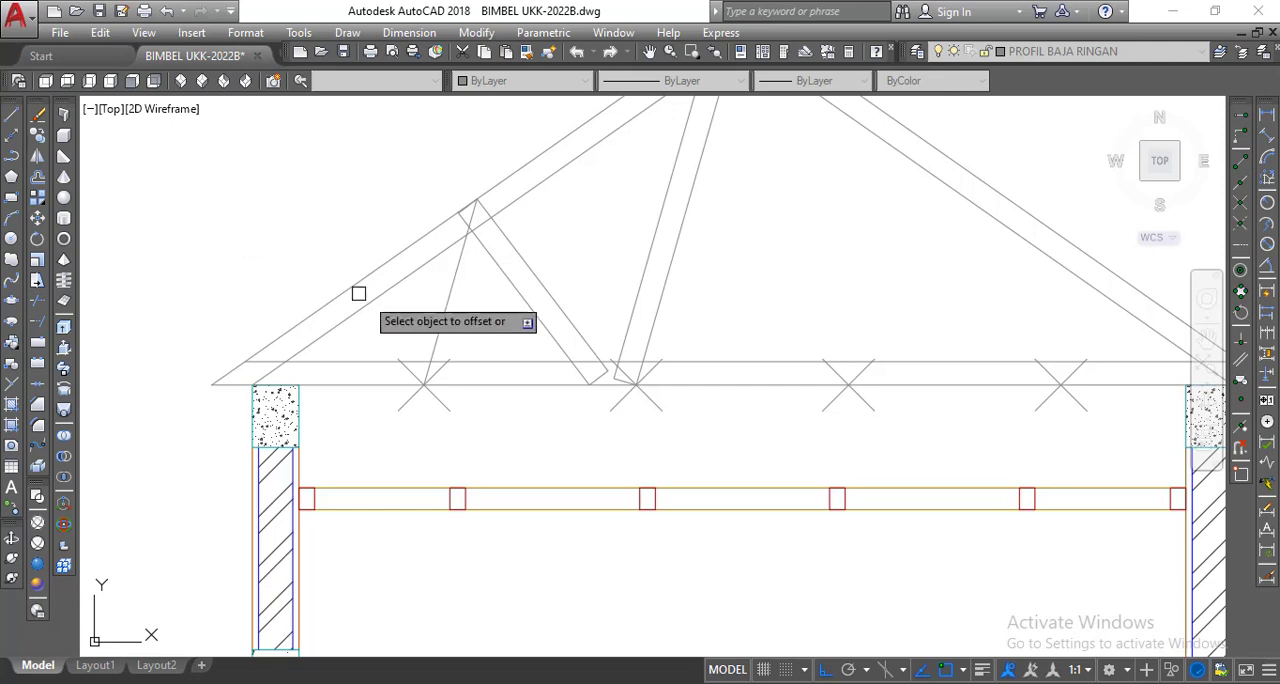
left_click(441, 326)
left_click(350, 259)
right_click(343, 189)
left_click(374, 202)
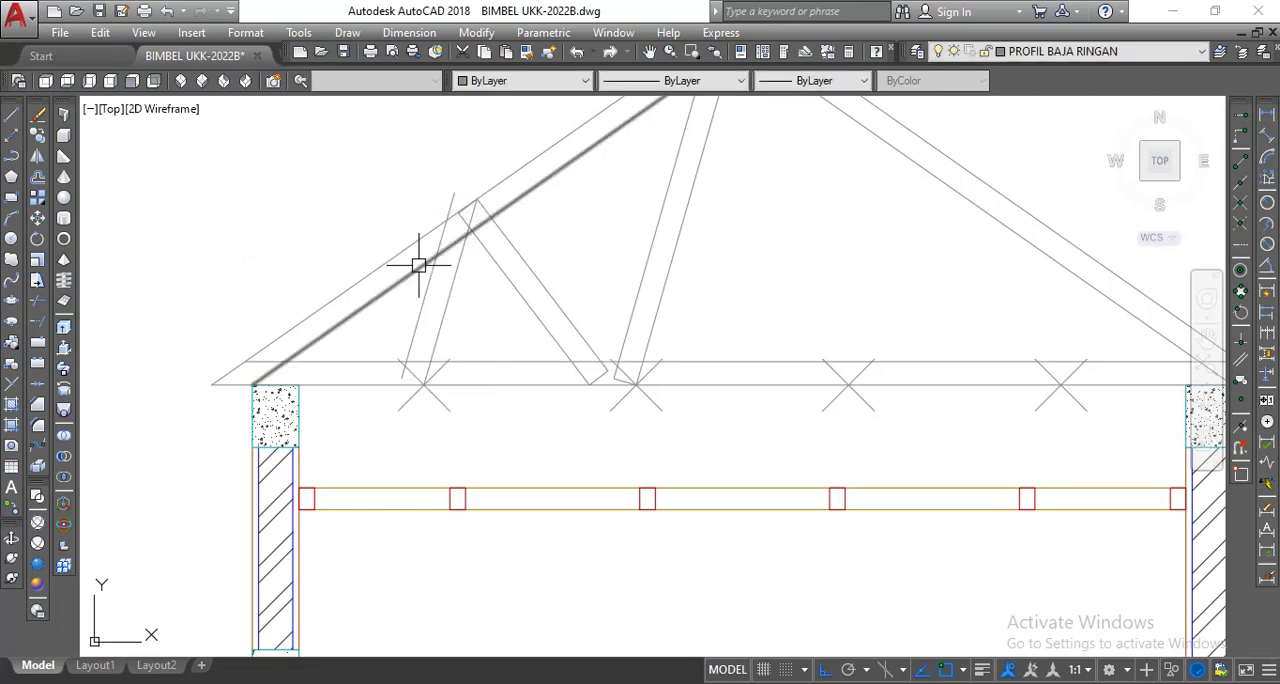
Draw a line closing the third web's lower end, from the offset line's endpoint to the leftmost division mark.
scroll(418, 265, "up", 5)
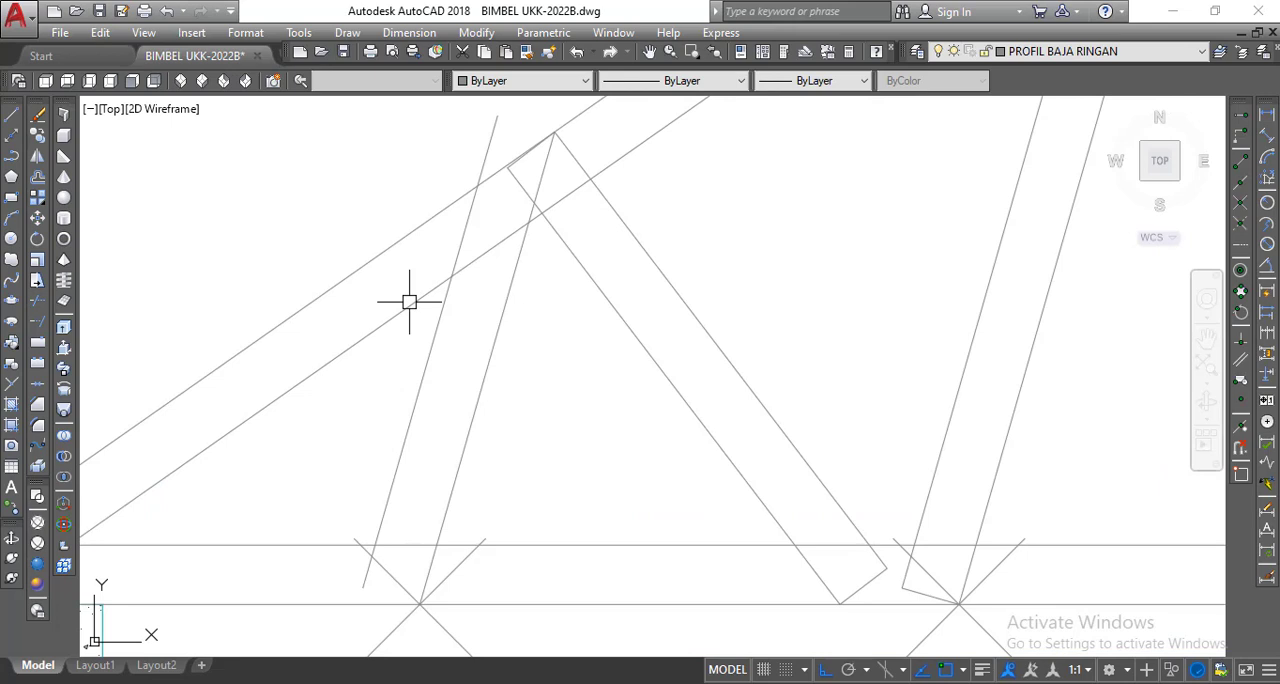
scroll(409, 301, "down", 3)
scroll(414, 480, "up", 5)
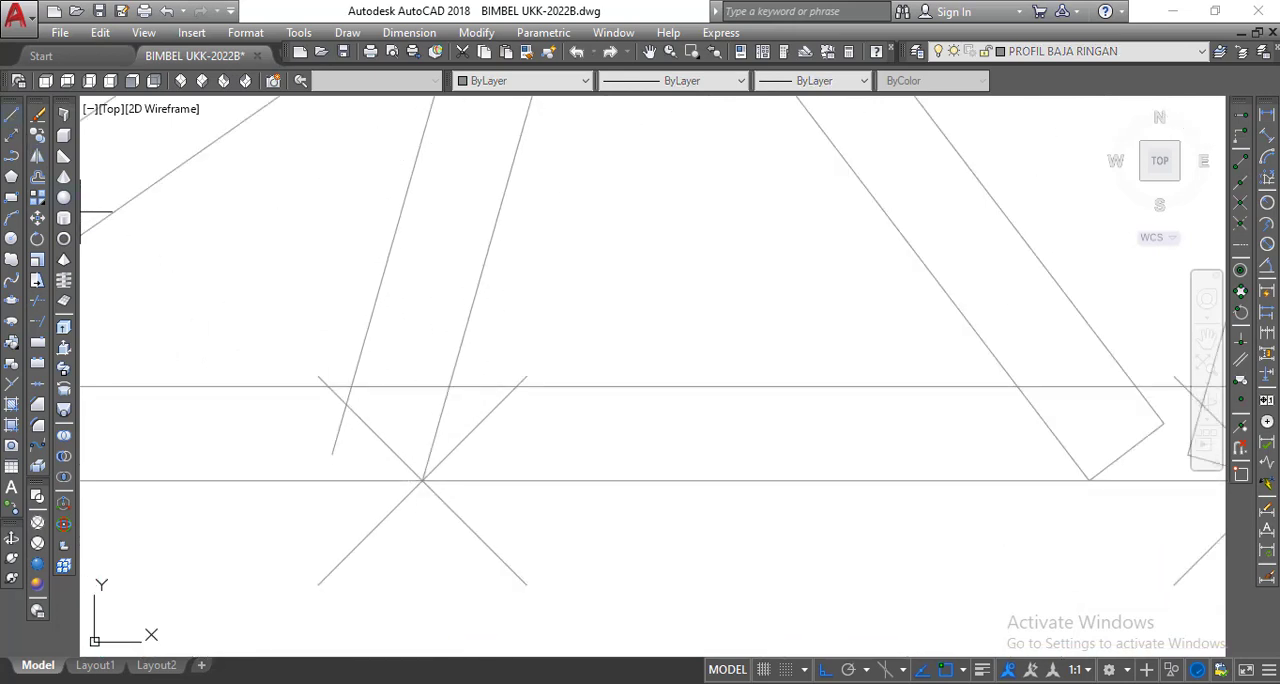
left_click(11, 114)
left_click(332, 454)
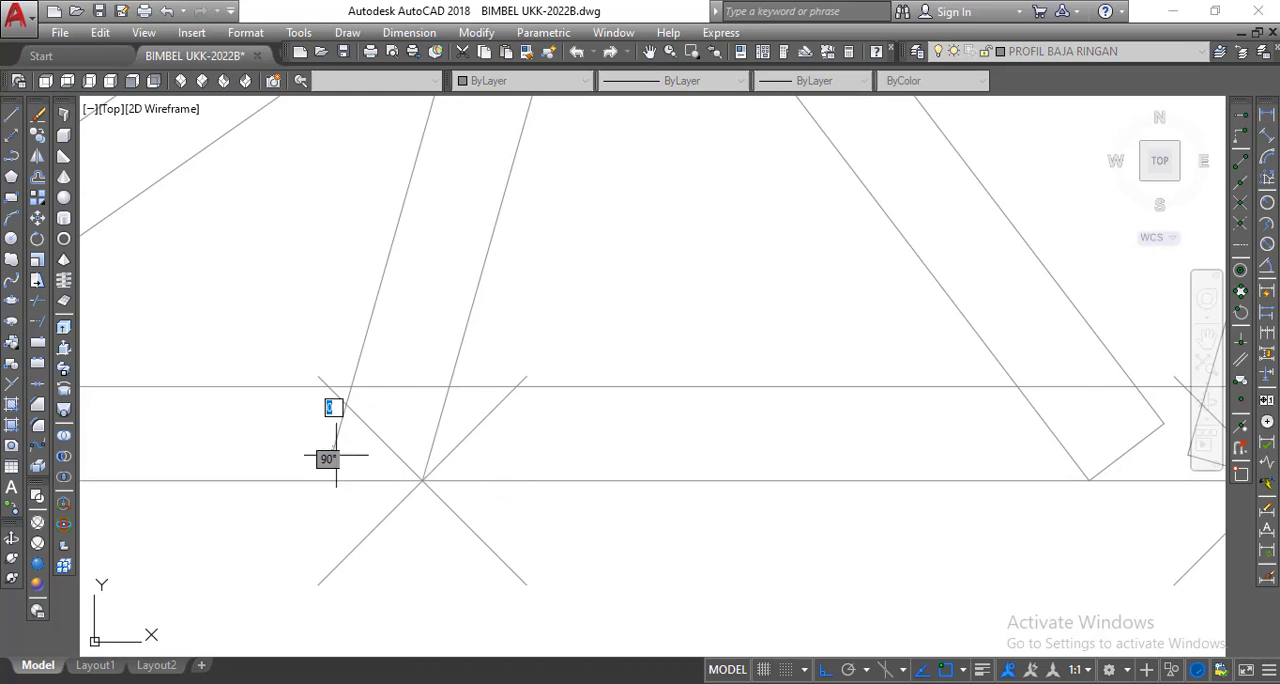
right_click(422, 480)
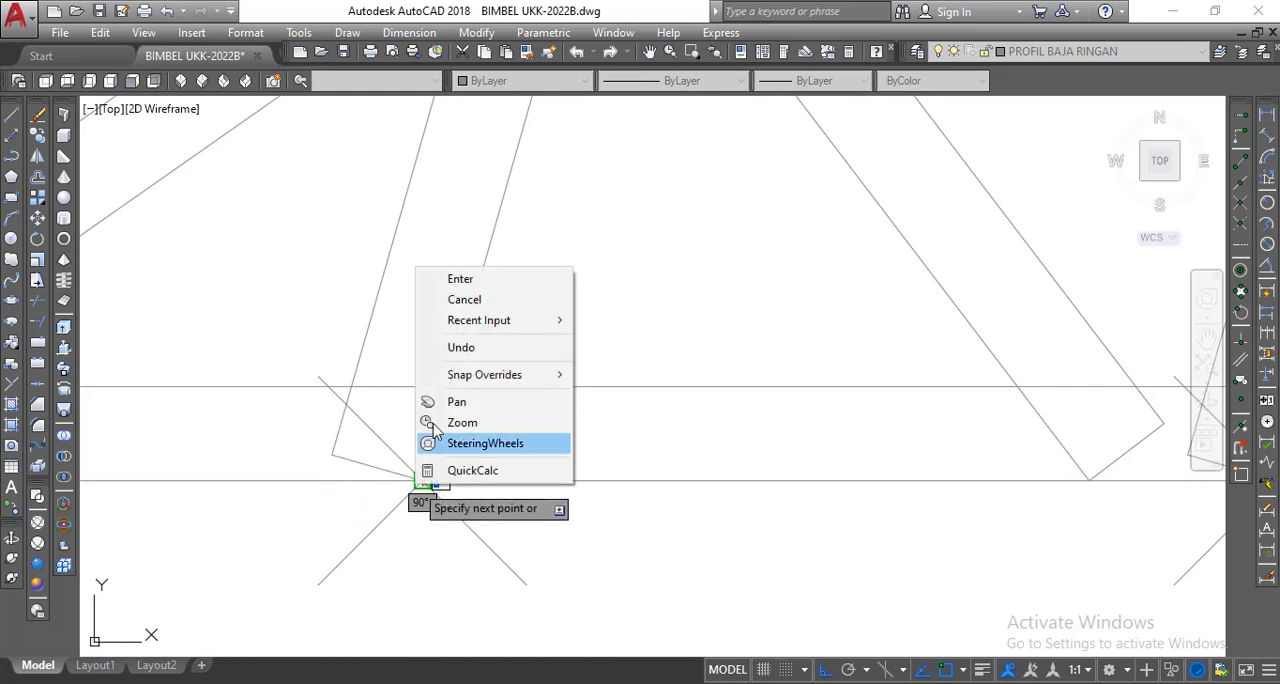
left_click(455, 275)
Copy the third web's lower end line from its upper-left endpoint to the web's intersection with the left rafter's outer line.
left_click(39, 138)
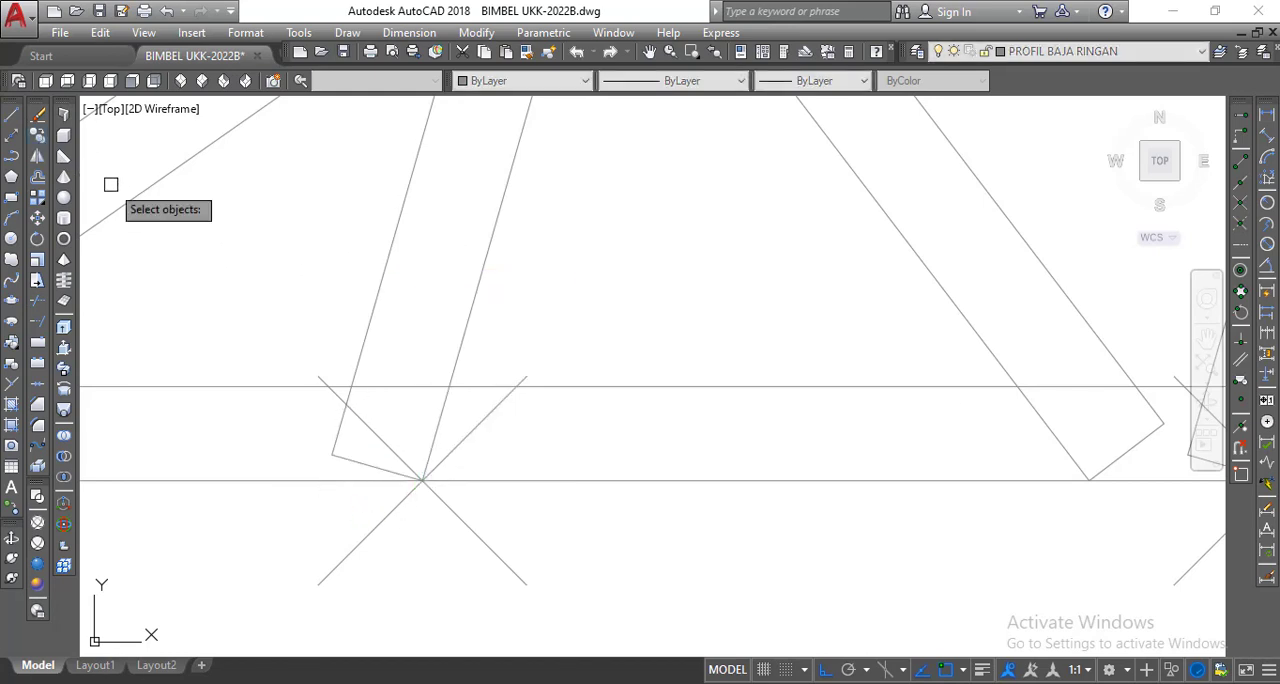
left_click(360, 463)
key("Return")
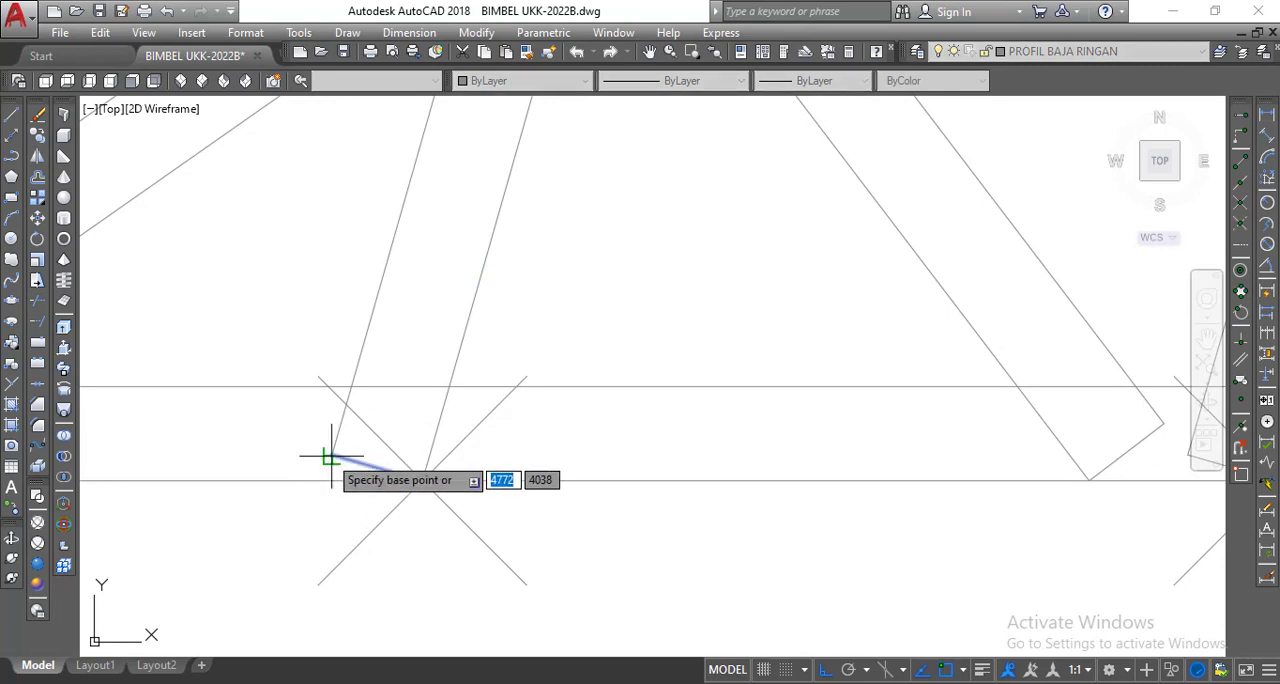
left_click(331, 453)
scroll(350, 490, "down", 5)
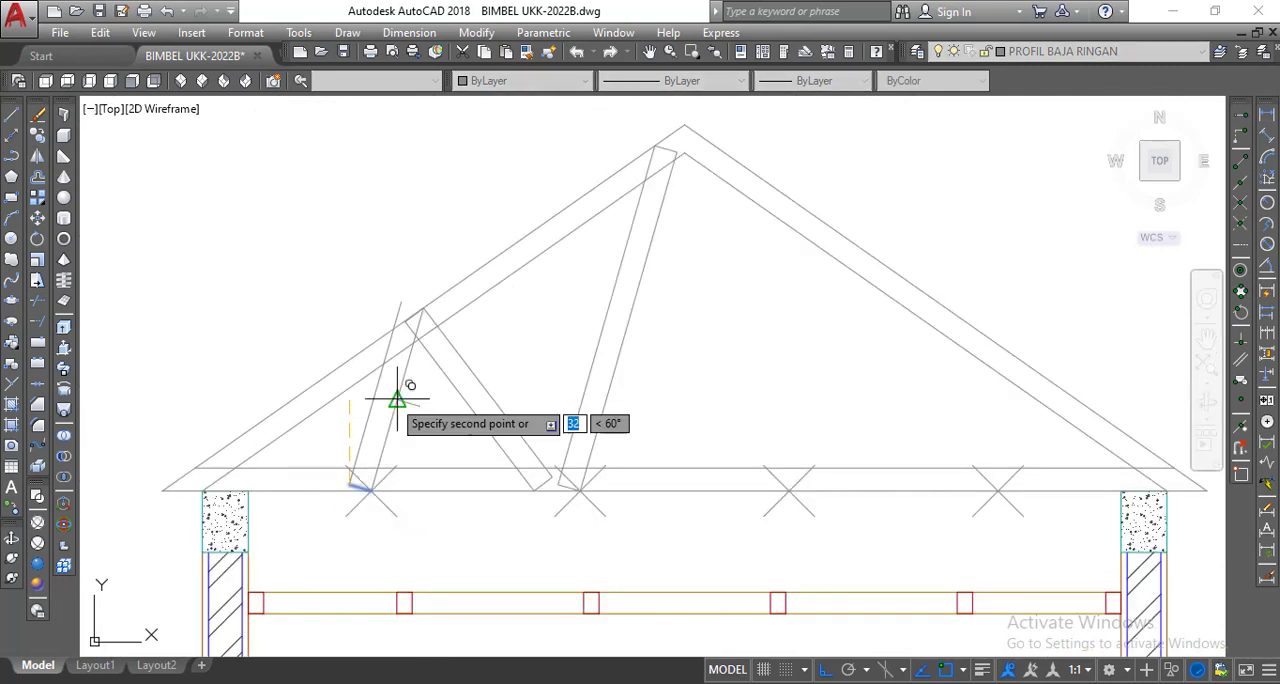
scroll(397, 399, "up", 4)
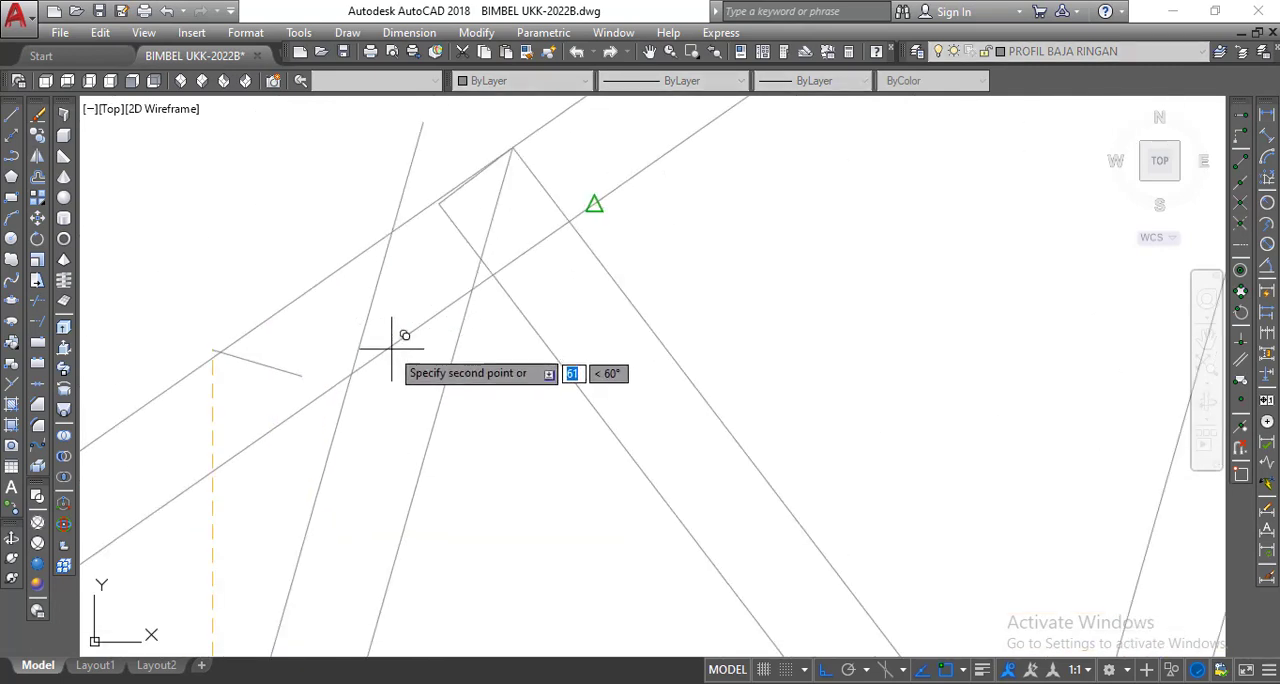
left_click(392, 232)
right_click(317, 280)
left_click(362, 298)
Move the copied end line from its lower-right endpoint to where the third web's inner edge crosses the second web's lower edge.
scroll(449, 268, "up", 5)
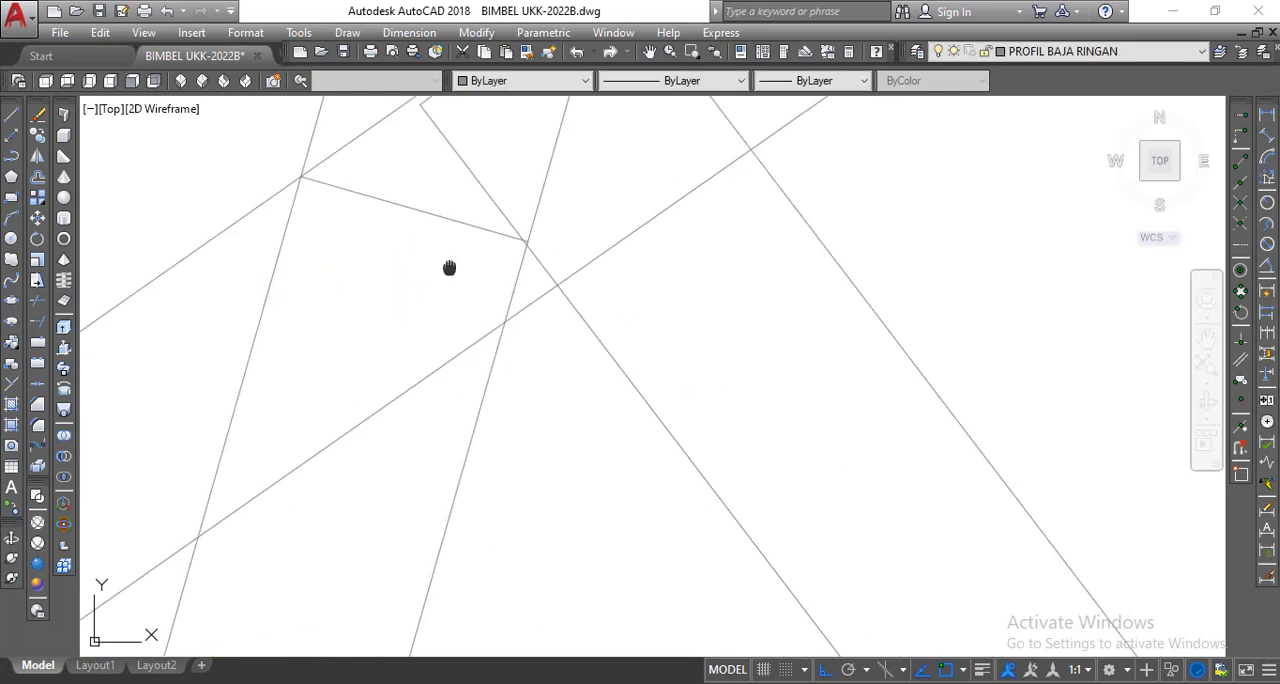
scroll(450, 270, "up", 2)
middle_click_drag(569, 229, 537, 343)
scroll(537, 340, "up", 2)
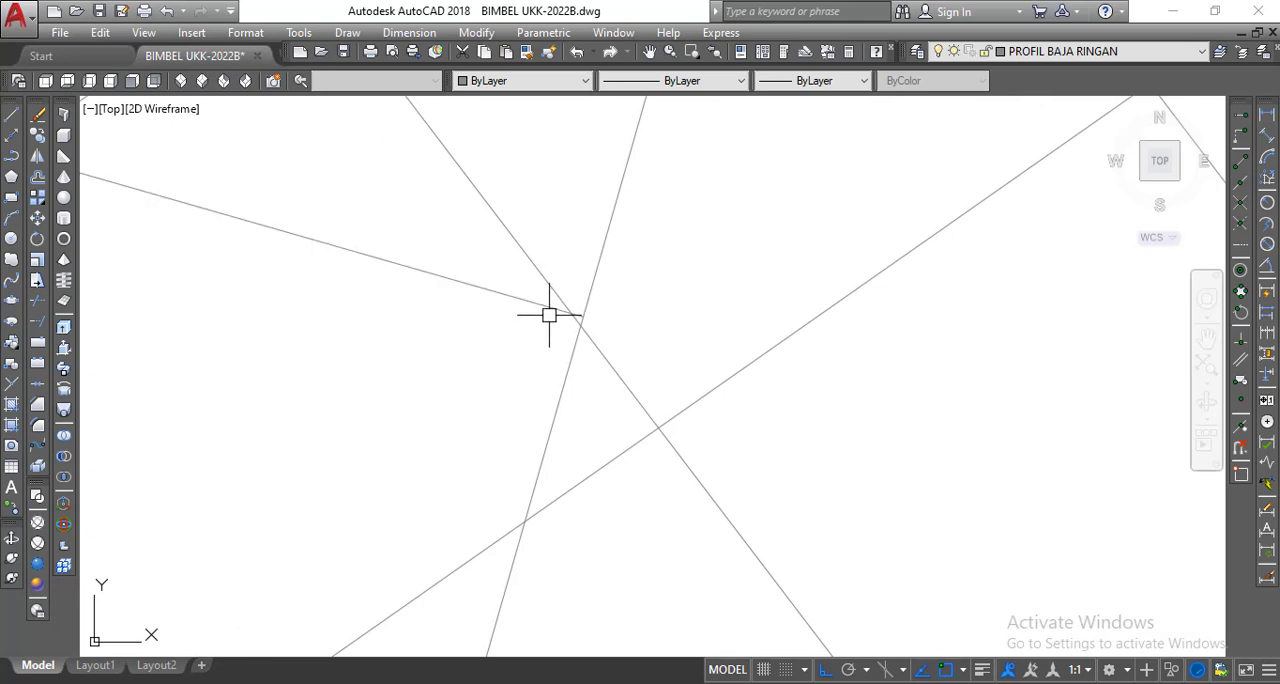
left_click(62, 163)
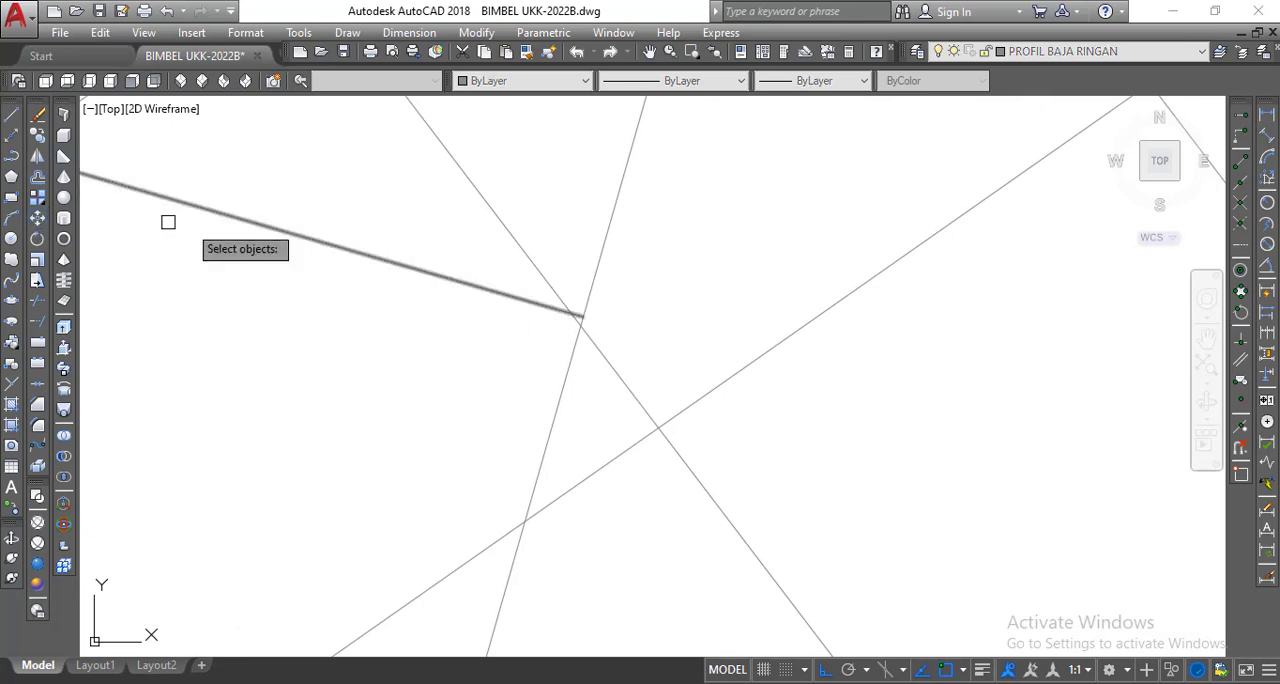
left_click(266, 226)
key("Return")
scroll(606, 329, "up", 3)
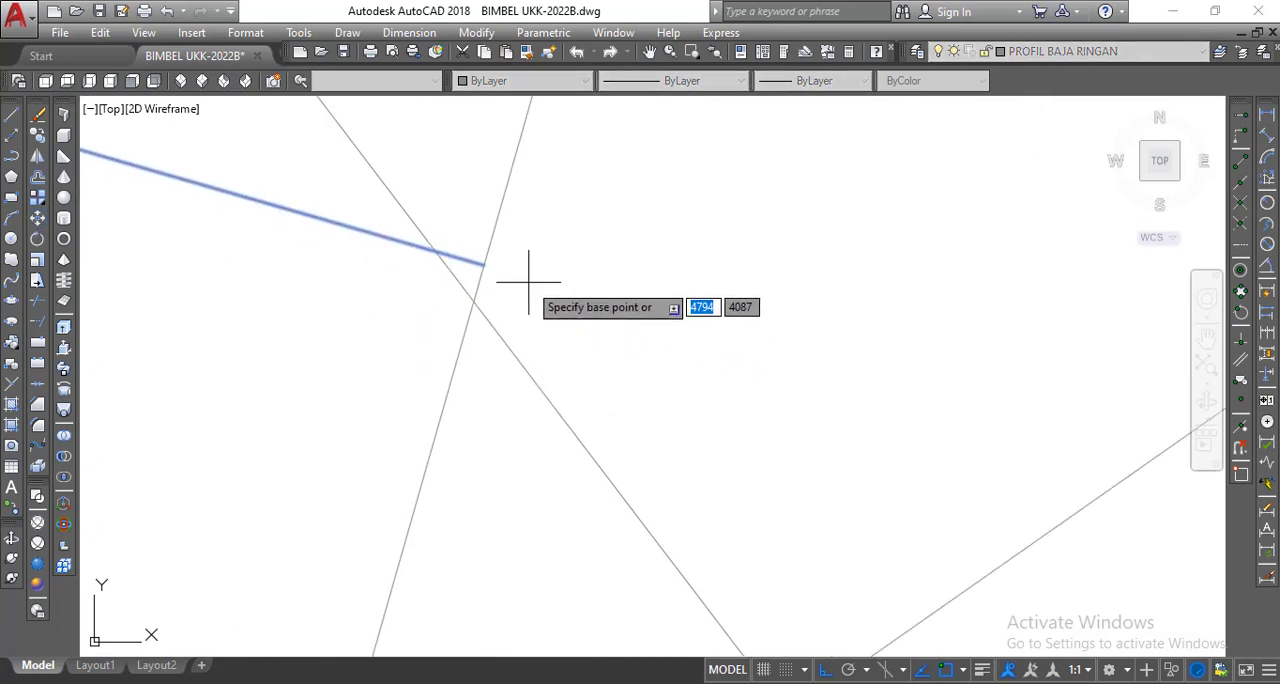
left_click(484, 264)
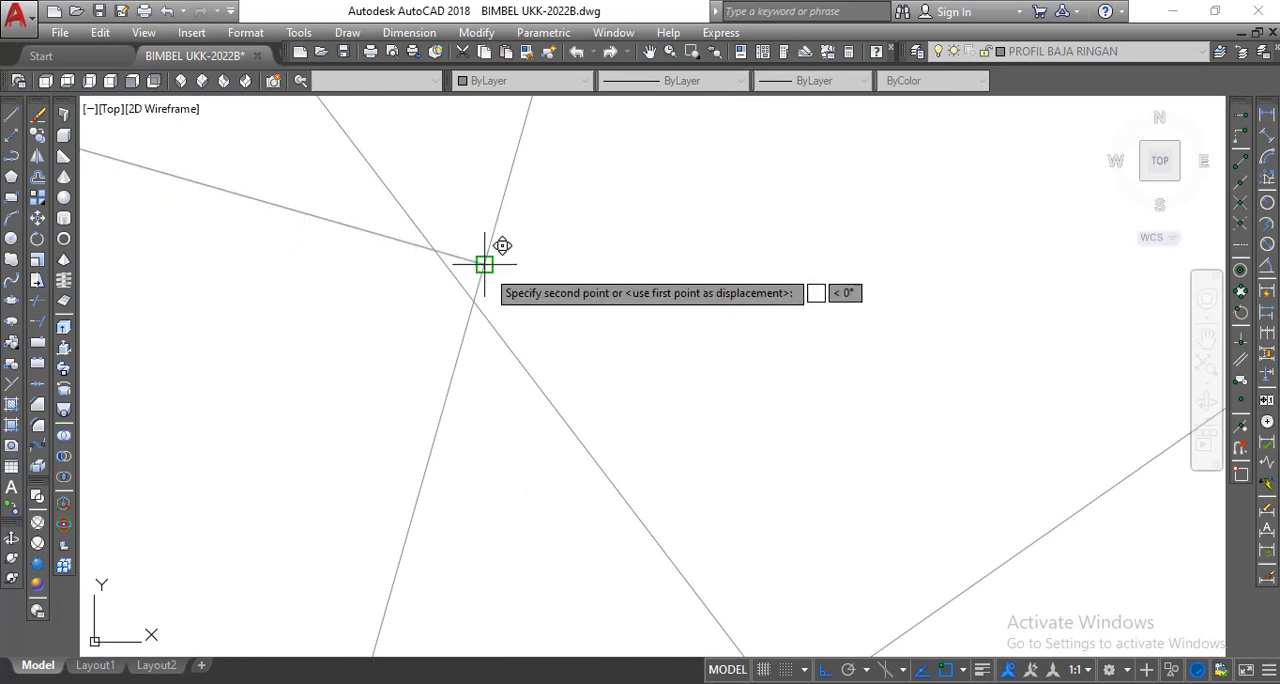
left_click(476, 299)
scroll(580, 336, "down", 1)
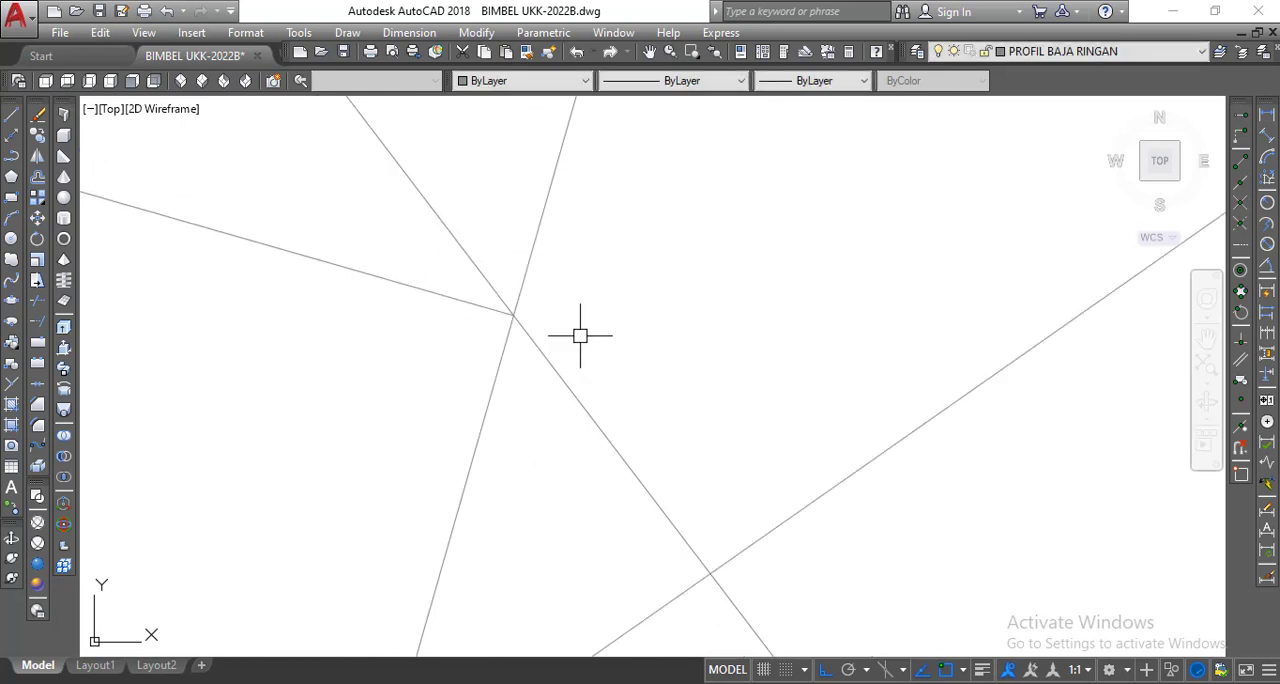
Trim both long edges of the third web above its upper end line.
middle_click_drag(580, 337, 768, 321)
scroll(773, 323, "down", 3)
scroll(762, 314, "up", 10)
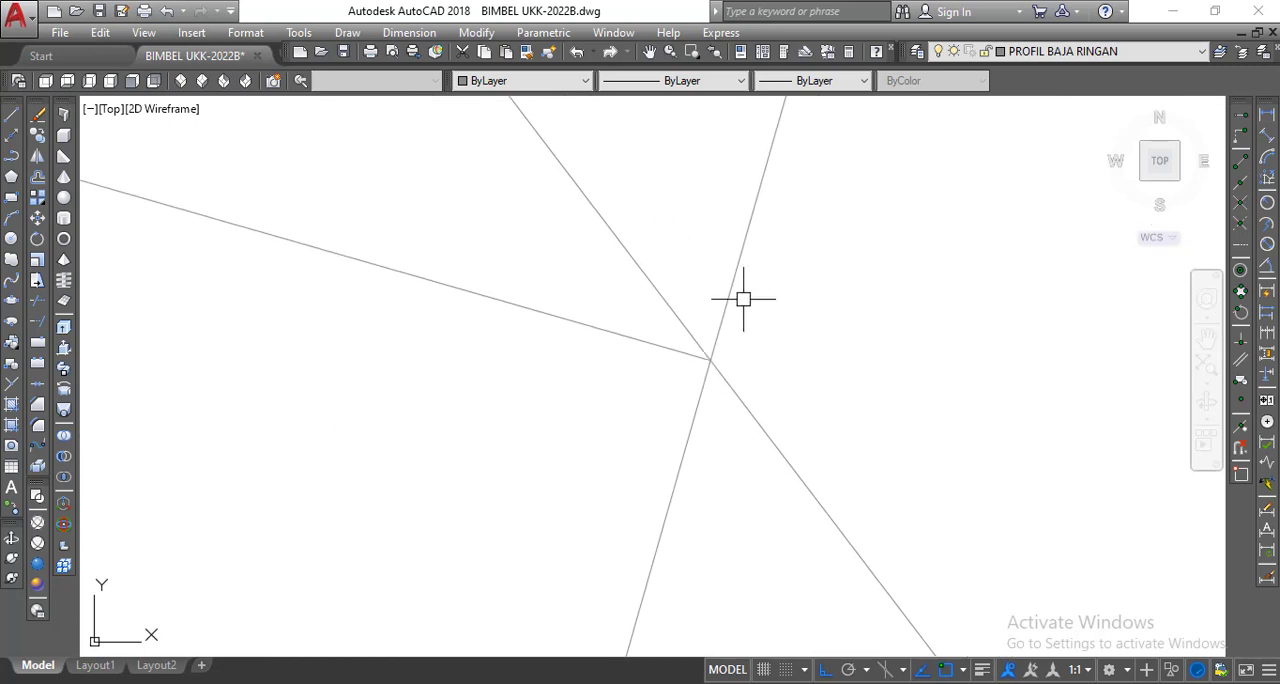
middle_click_drag(618, 414, 765, 365)
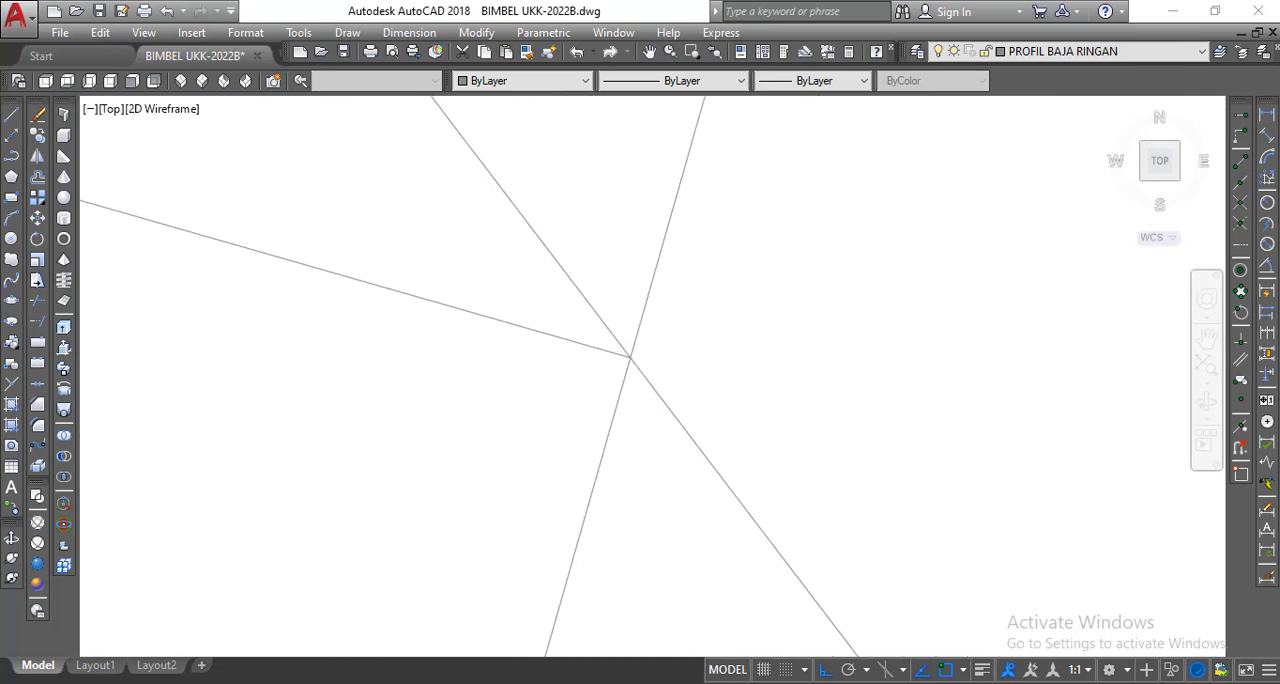
scroll(591, 367, "down", 5)
middle_click_drag(517, 347, 612, 340)
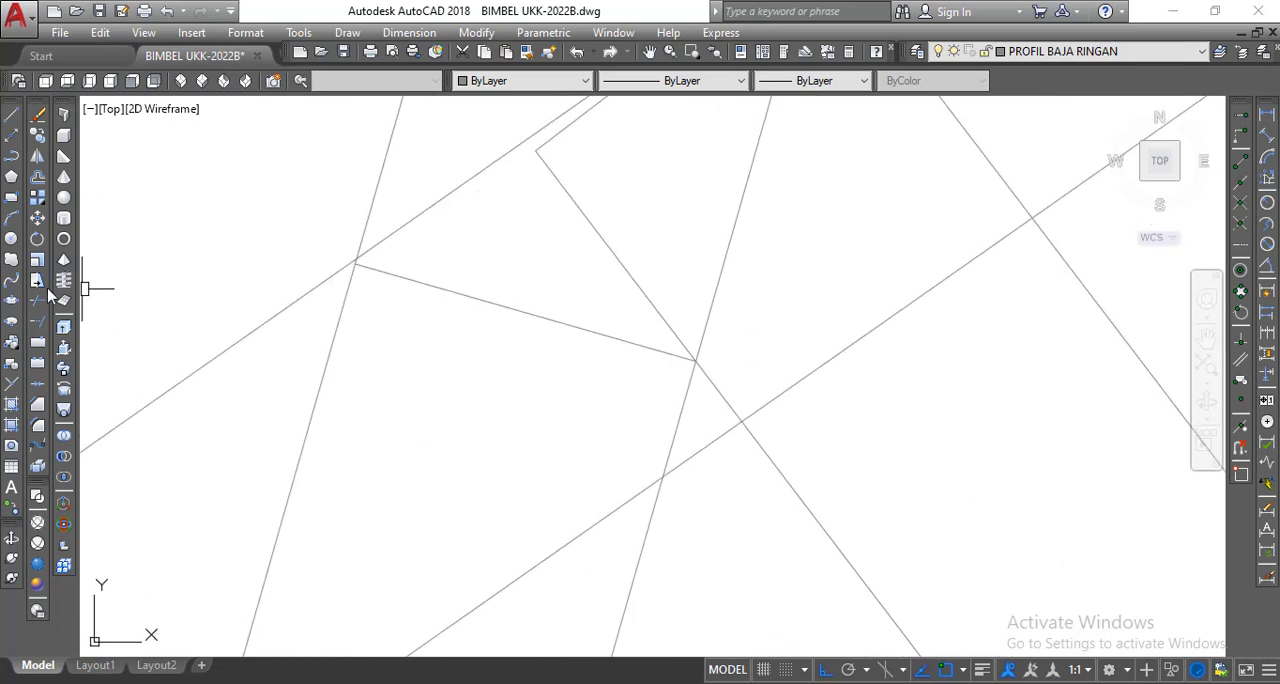
left_click(40, 303)
left_click(400, 280)
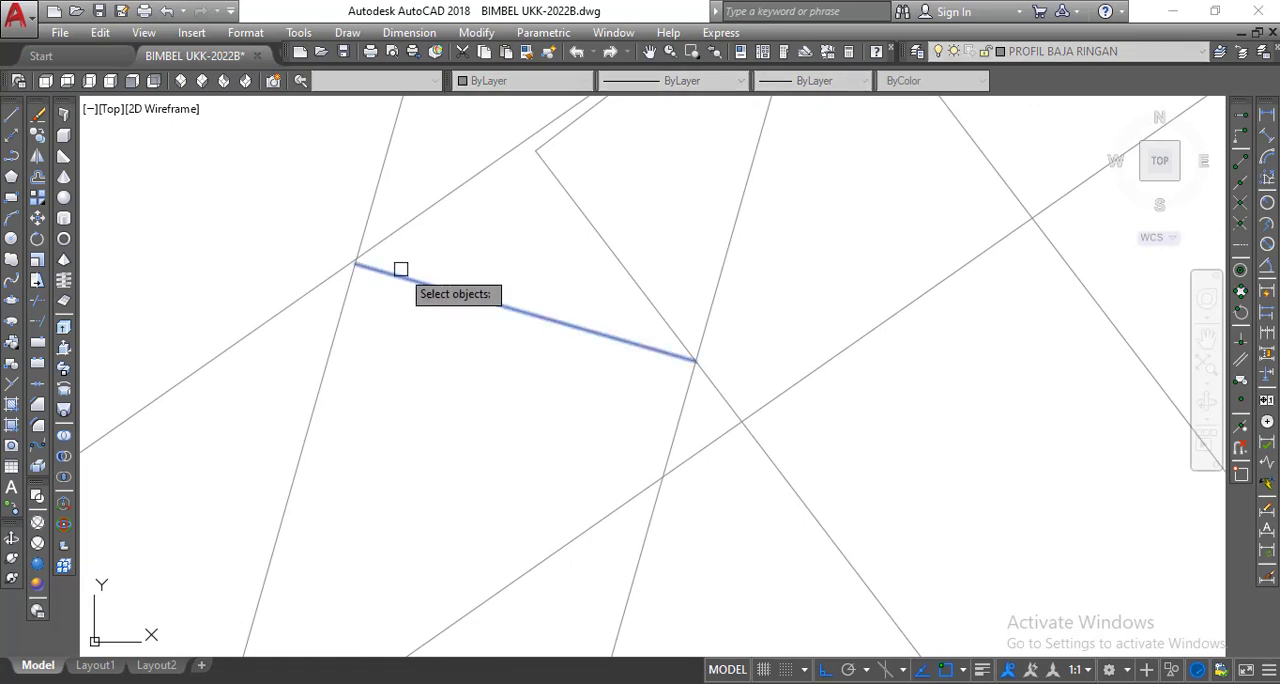
key("Return")
left_click(372, 209)
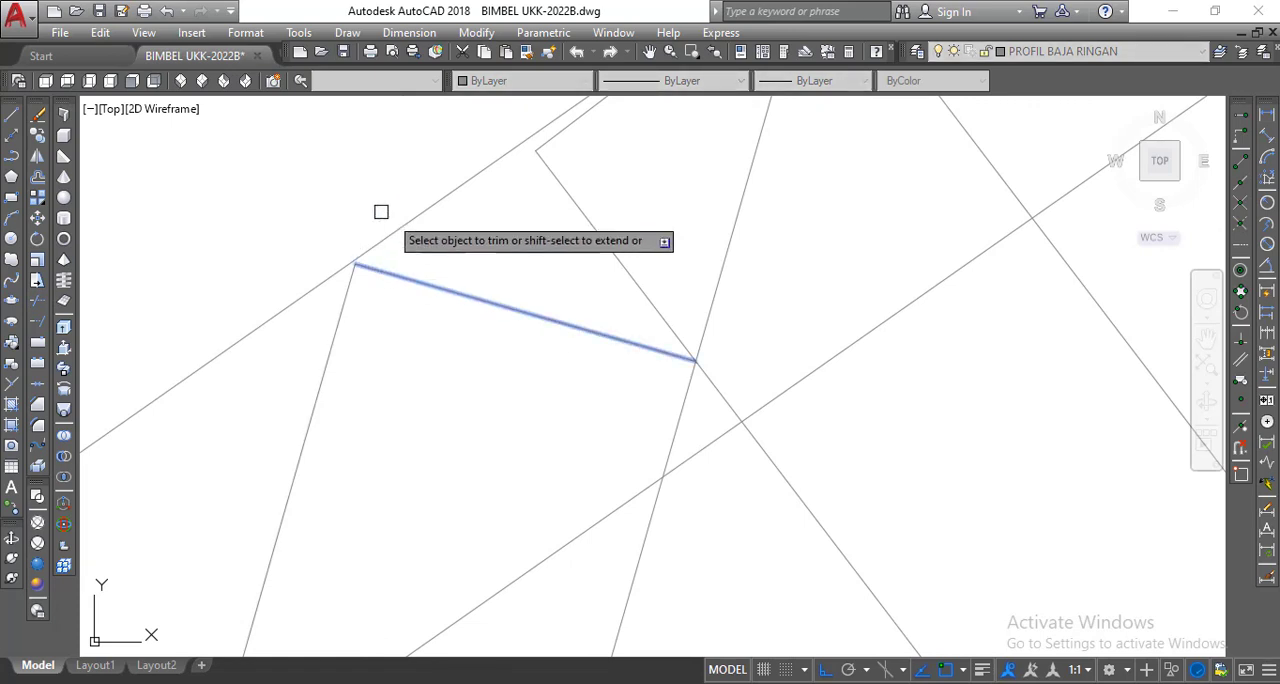
left_click(722, 266)
right_click(688, 248)
left_click(712, 260)
scroll(611, 234, "down", 5)
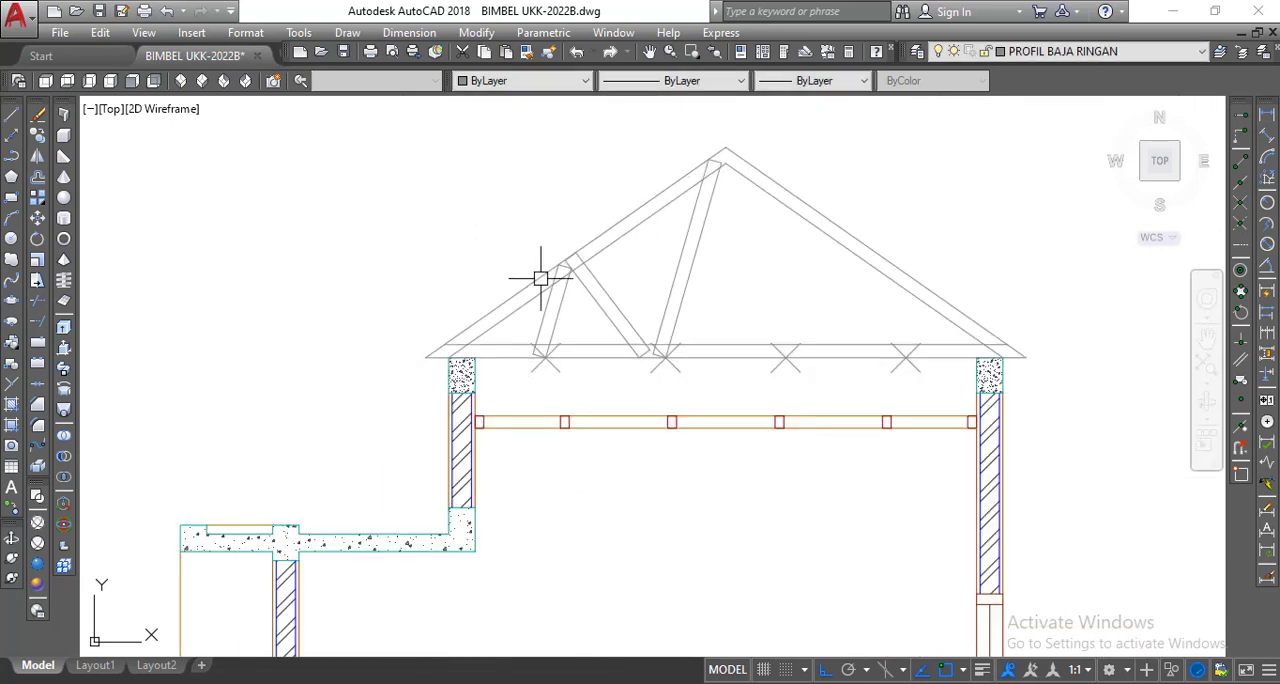
scroll(527, 278, "up", 1)
middle_click_drag(527, 278, 443, 329)
scroll(470, 290, "up", 2)
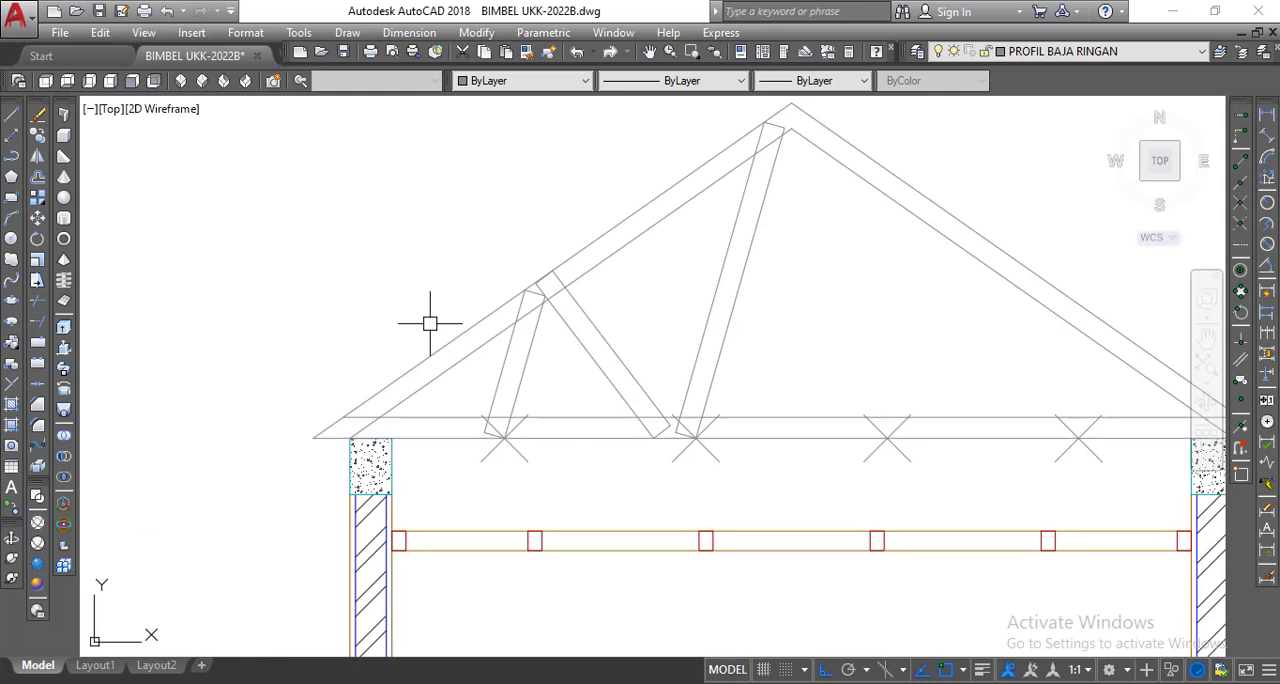
scroll(430, 323, "down", 2)
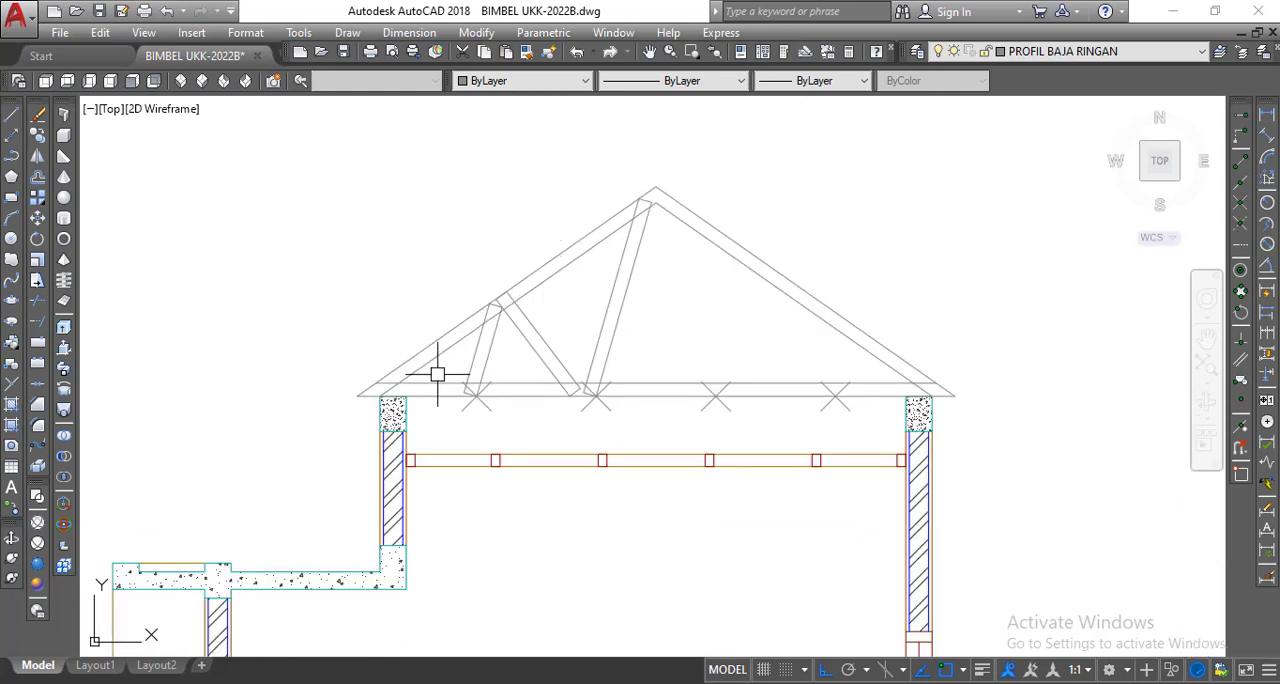
scroll(514, 366, "up", 2)
scroll(302, 436, "down", 2)
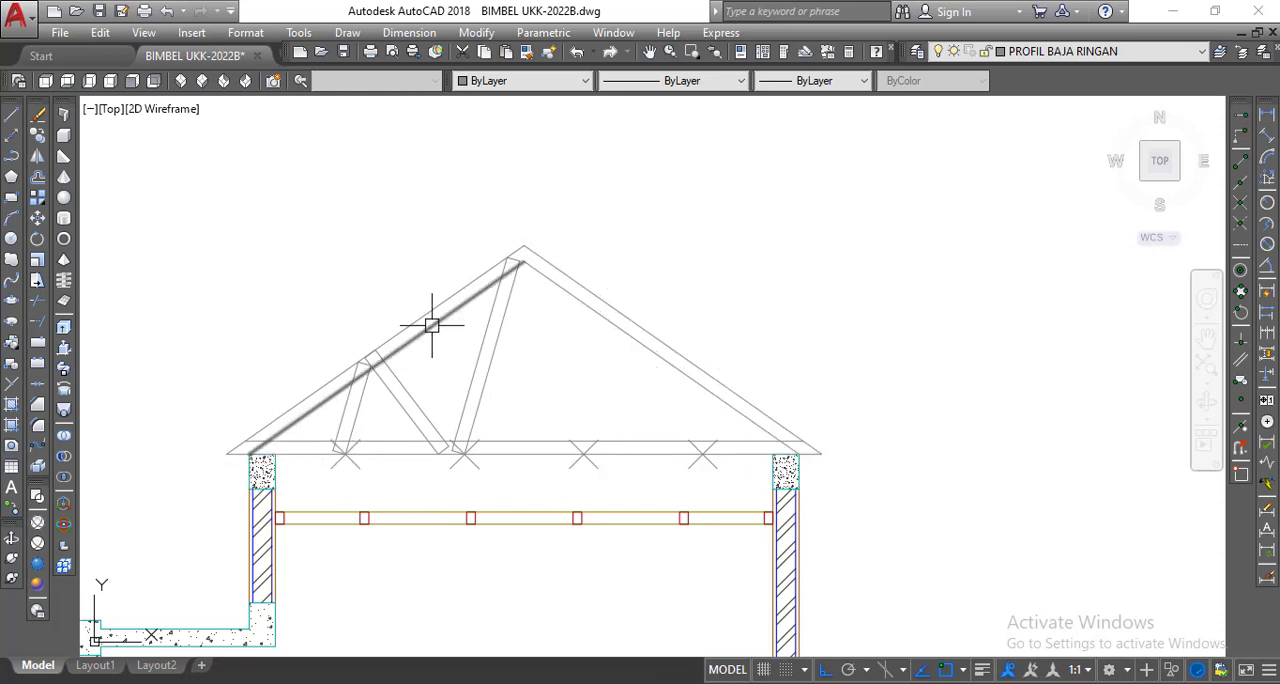
Switch to PROFIL BAJA RINGAN.pdf, check the C-profile's lip dimension, and return to the AutoCAD drawing.
mouse_move(431, 325)
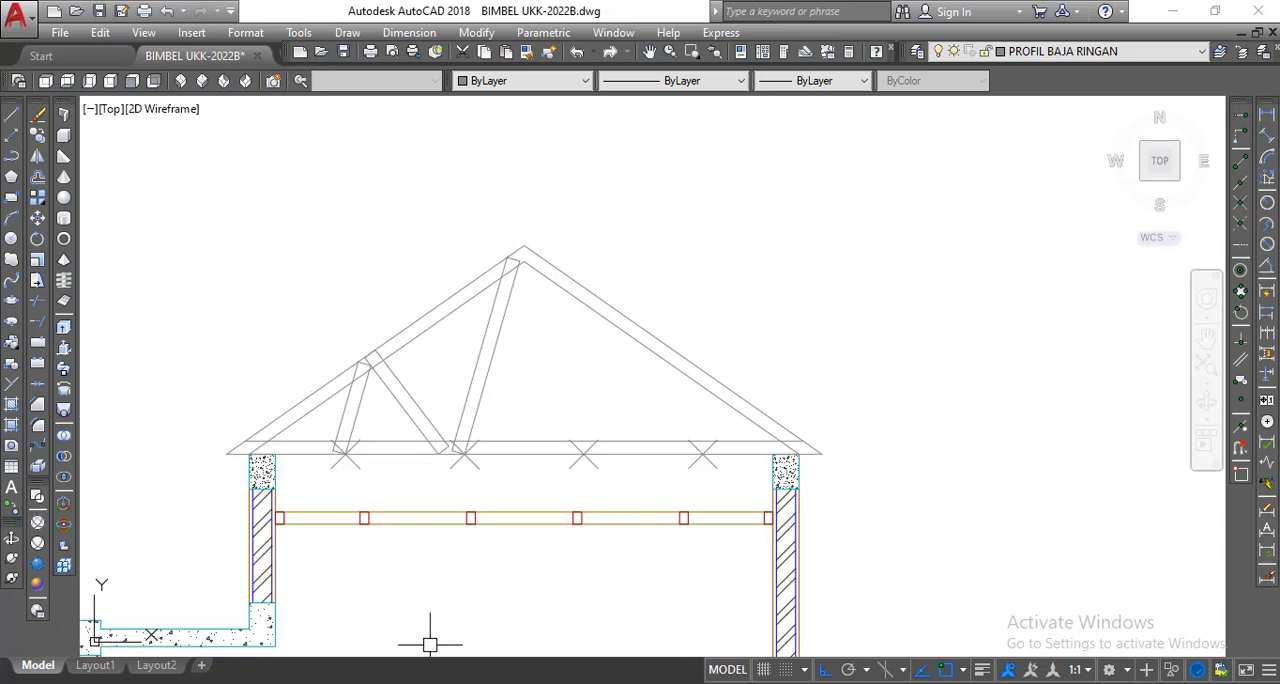
key("alt+Tab")
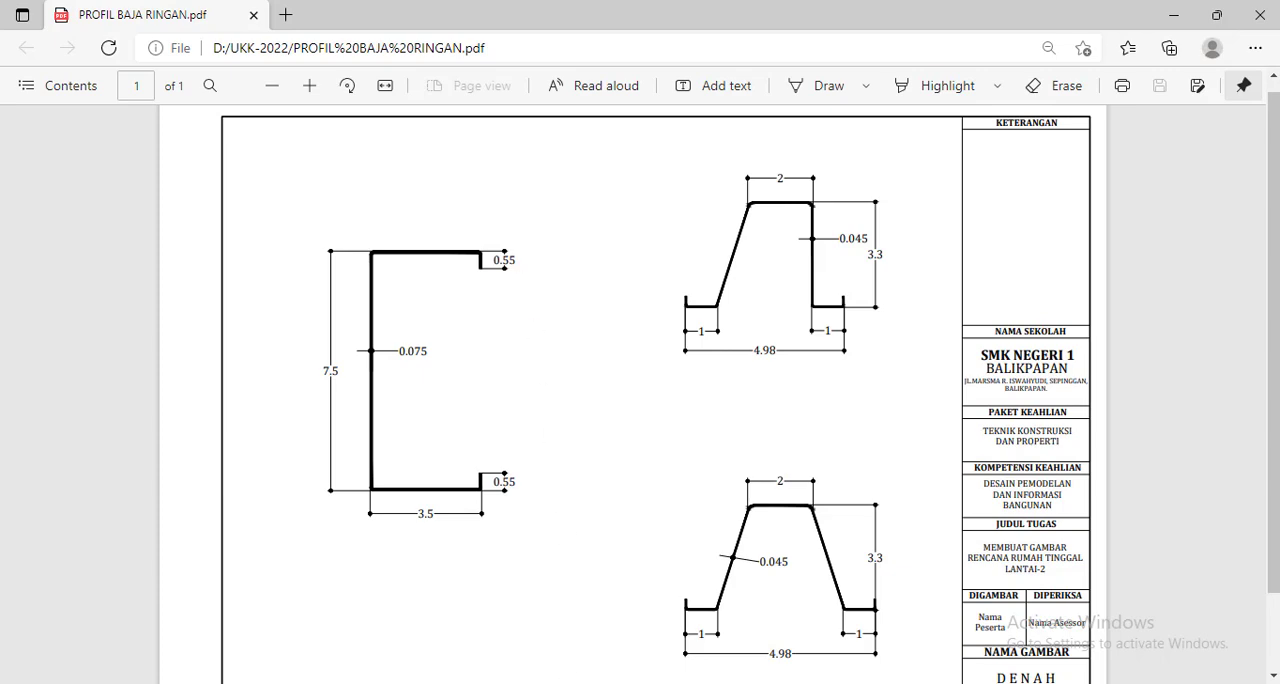
key("alt+Tab")
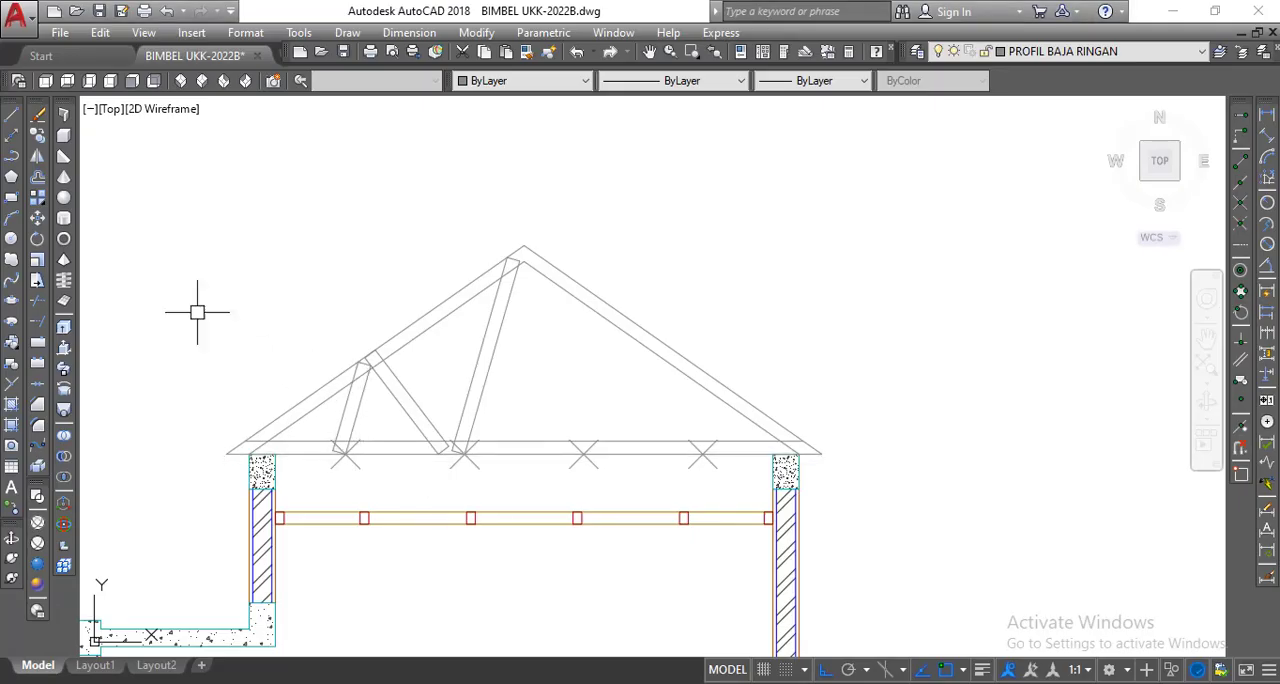
Offset both long edges of the third web, nearest the left eave, inward by 0.55.
left_click(37, 177)
type("0")
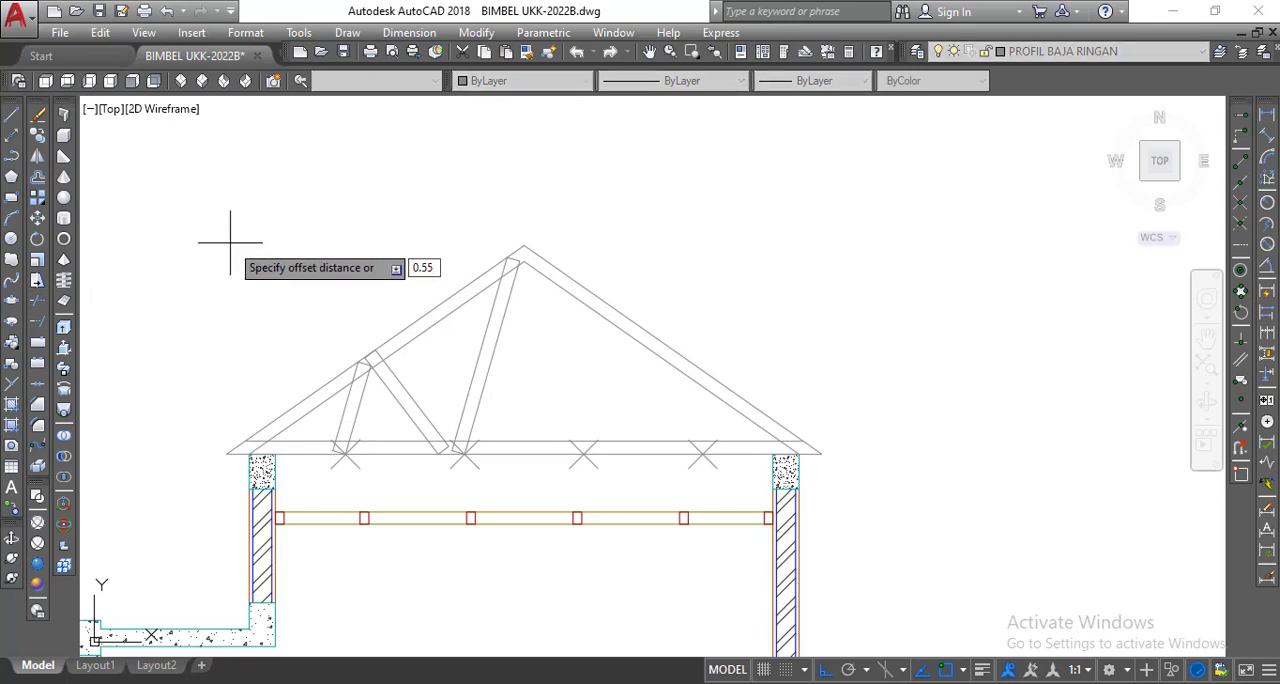
type(".55")
key("Return")
scroll(346, 434, "up", 4)
left_click(346, 434)
left_click(320, 375)
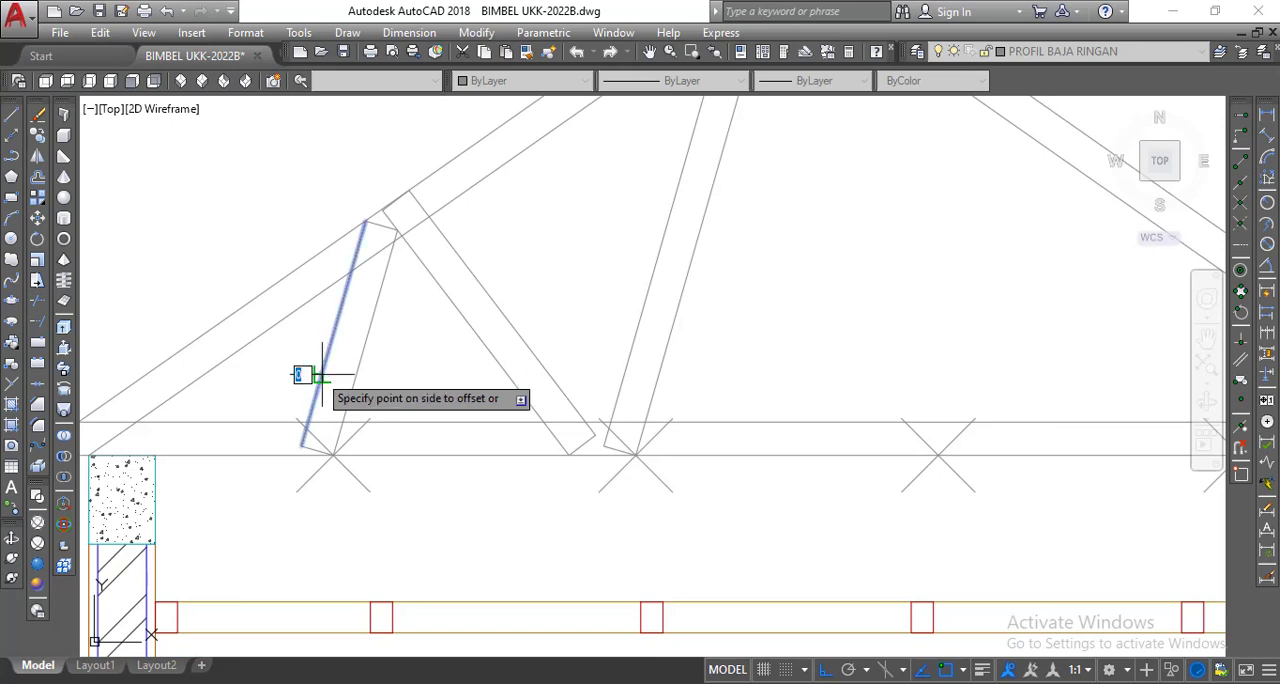
left_click(326, 375)
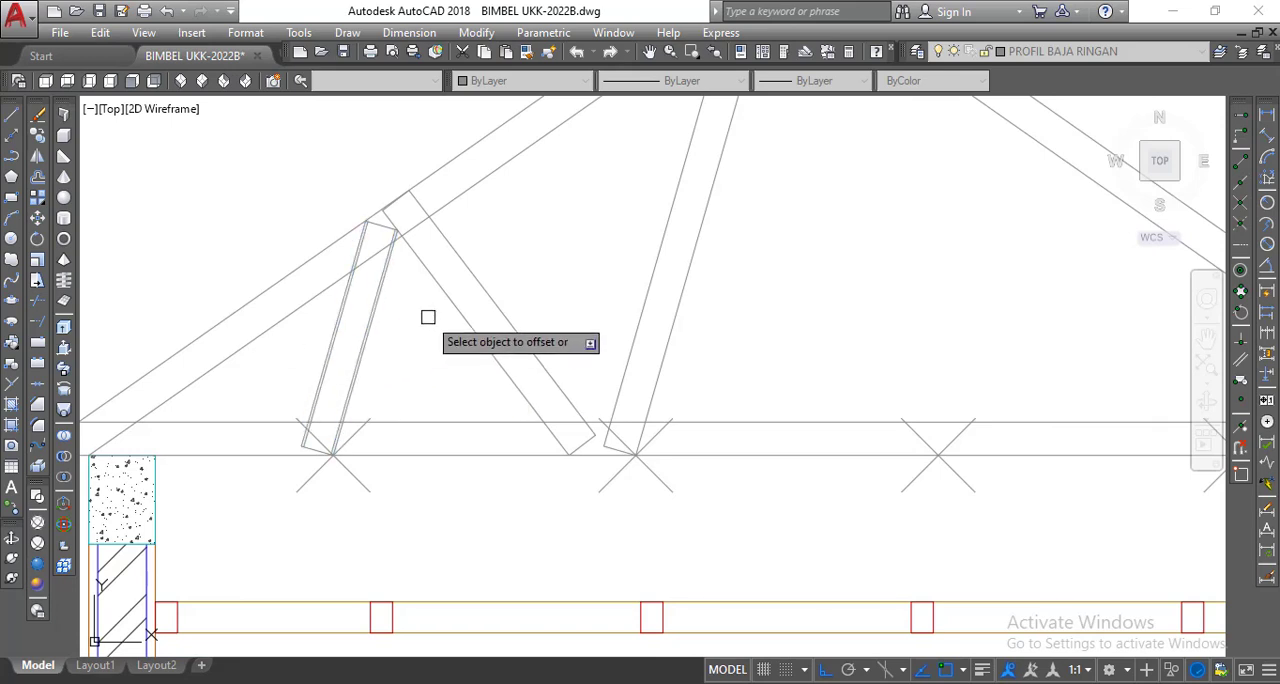
Offset both long edges of the second, oppositely inclined web inward by 0.55.
left_click(449, 295)
left_click(503, 257)
left_click(485, 281)
left_click(405, 344)
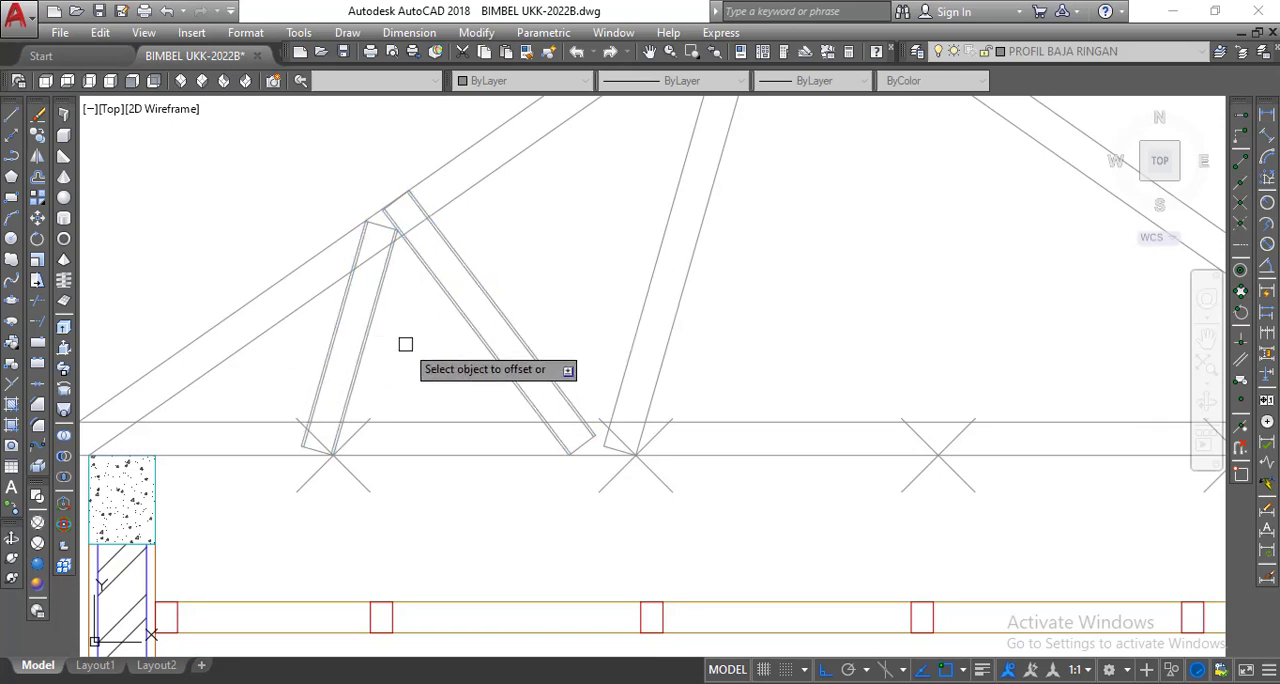
Offset both long edges of the long web below the ridge inward by 0.55.
left_click(636, 323)
left_click(690, 335)
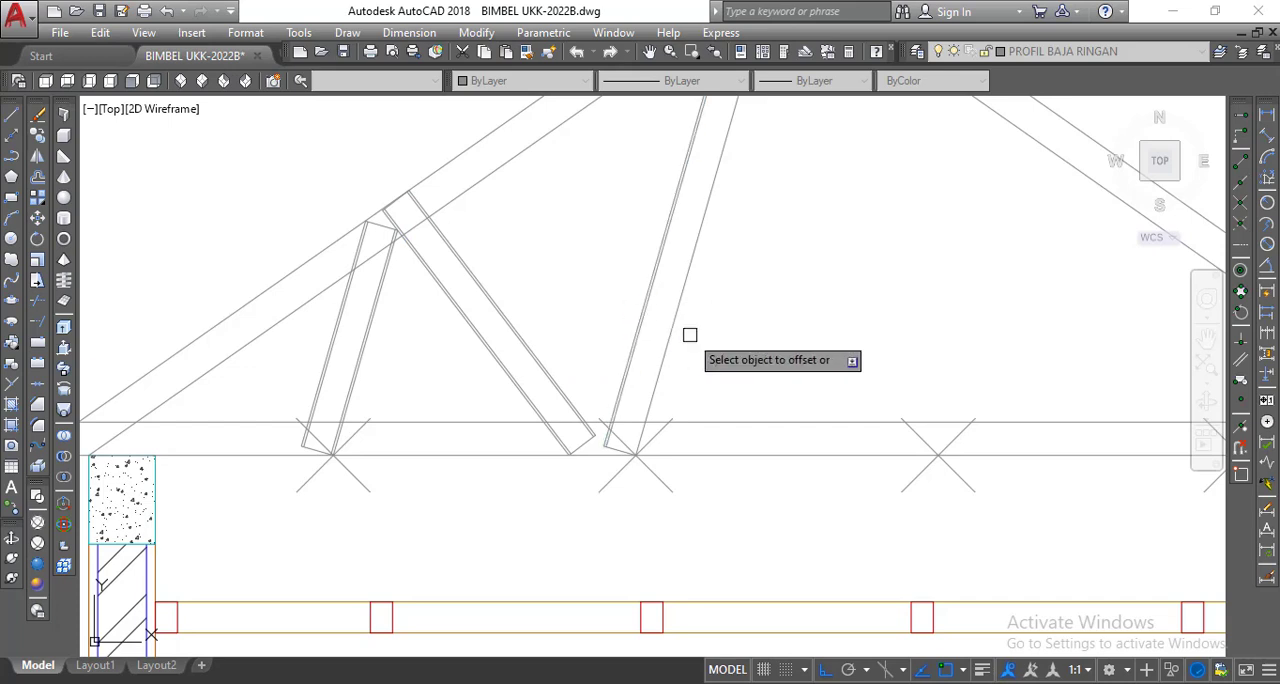
left_click(666, 329)
left_click(586, 295)
scroll(562, 271, "down", 4)
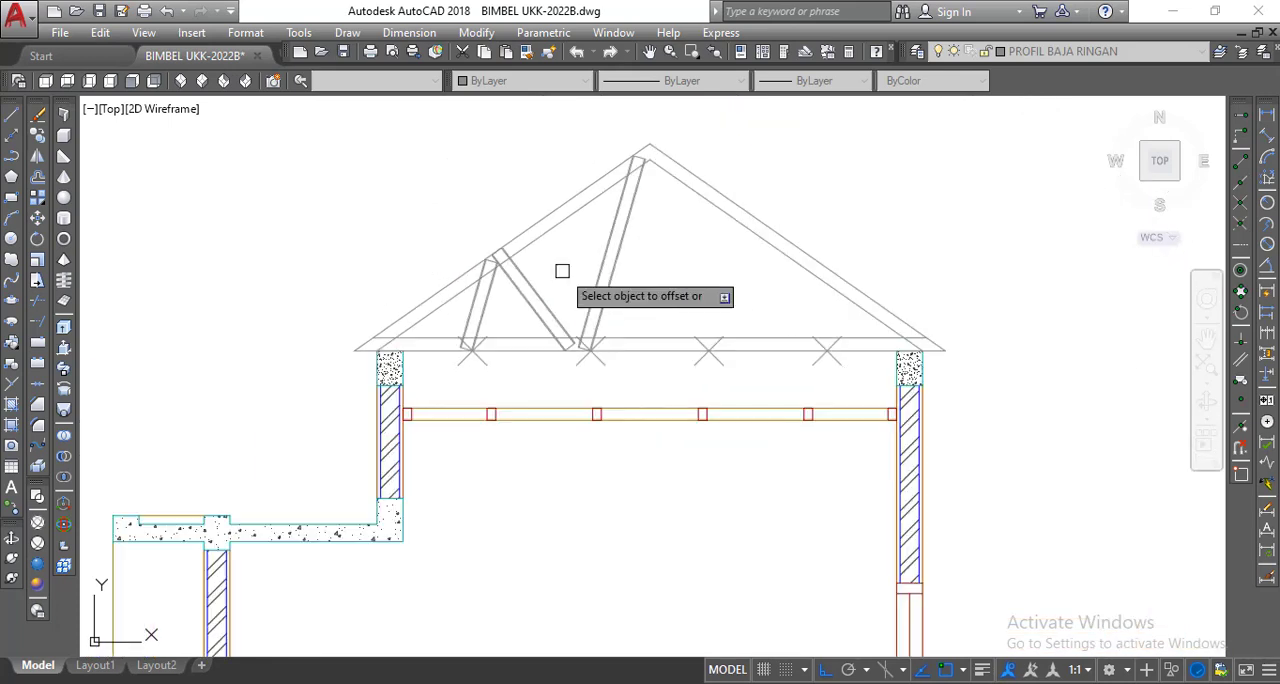
middle_click_drag(562, 271, 557, 271)
right_click(494, 155)
left_click(505, 163)
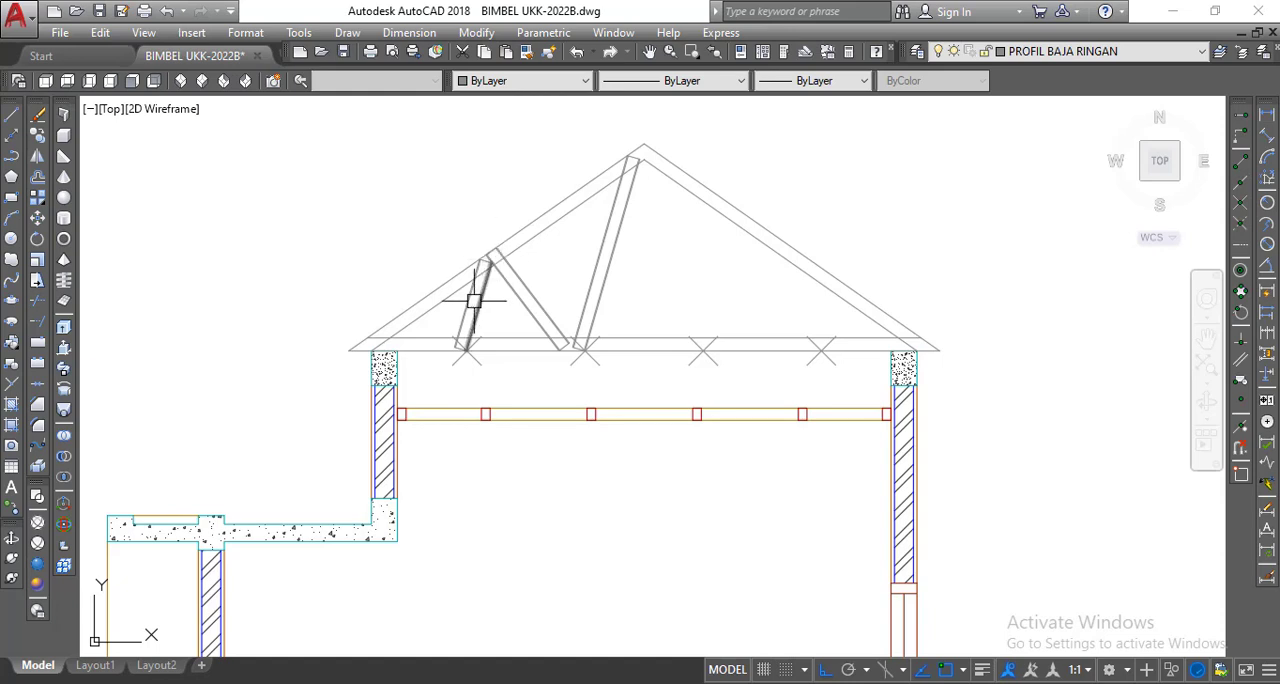
scroll(481, 290, "up", 4)
middle_click_drag(471, 294, 530, 340)
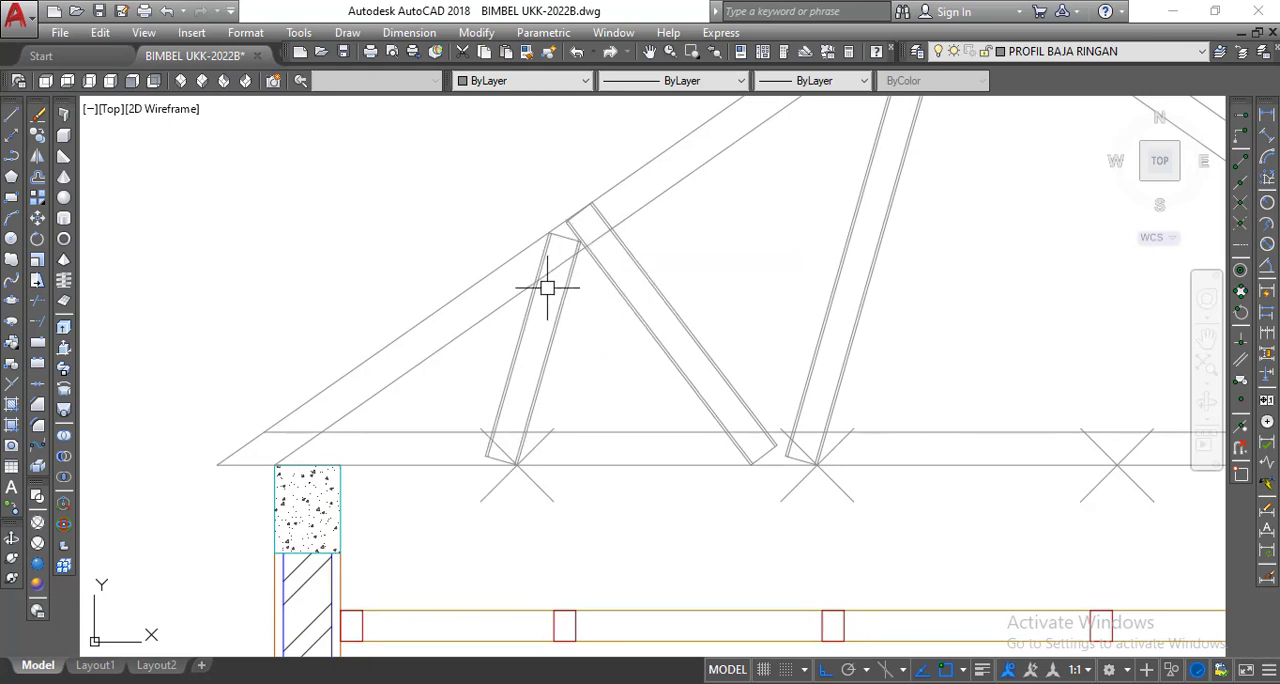
scroll(524, 310, "down", 5)
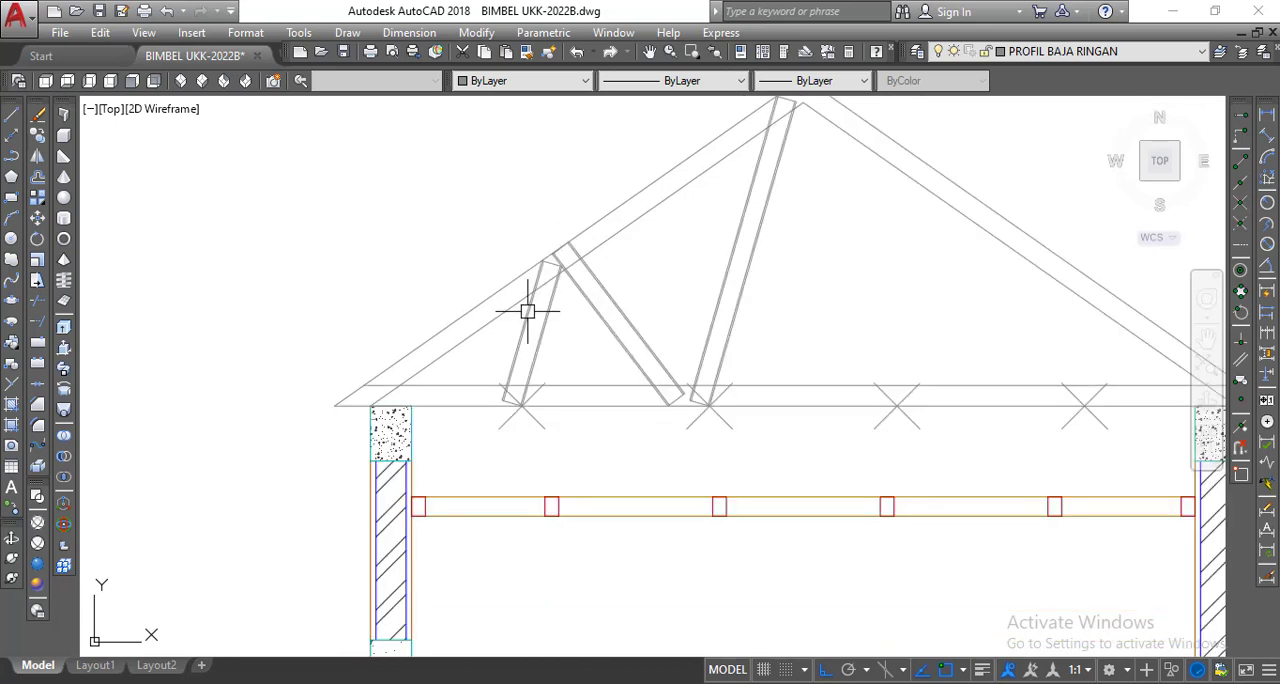
middle_click_drag(524, 320, 523, 300)
scroll(523, 295, "up", 3)
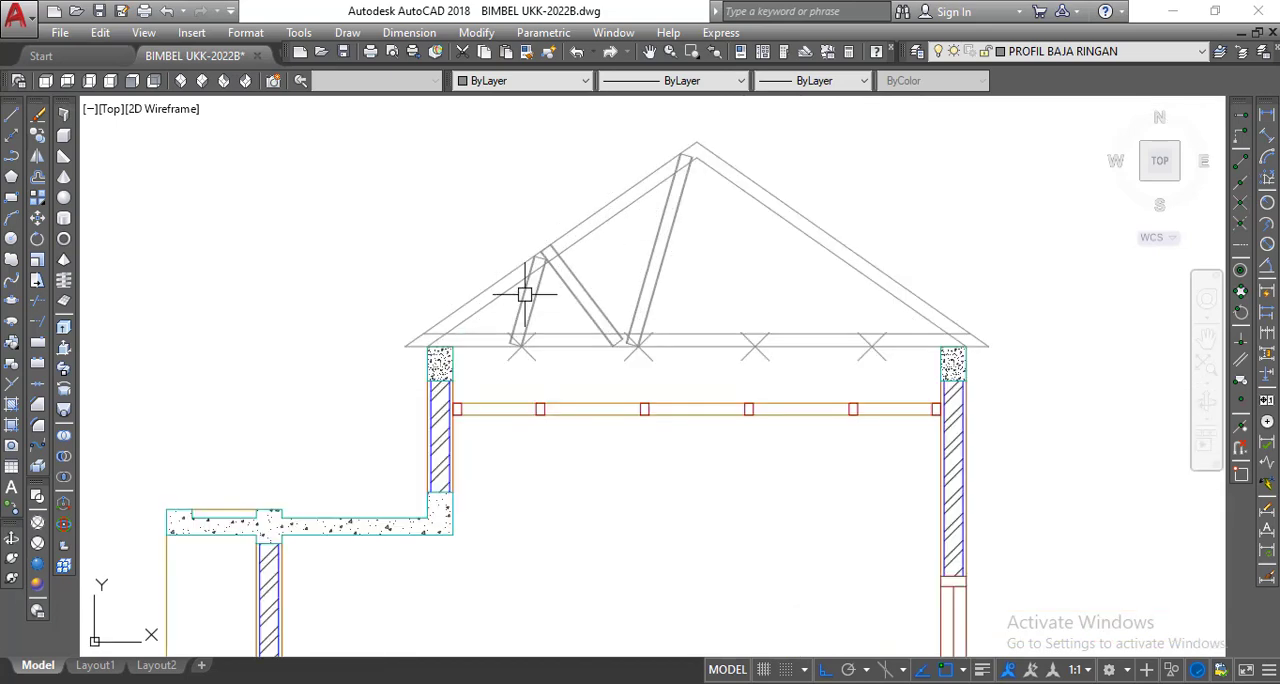
scroll(519, 306, "up", 2)
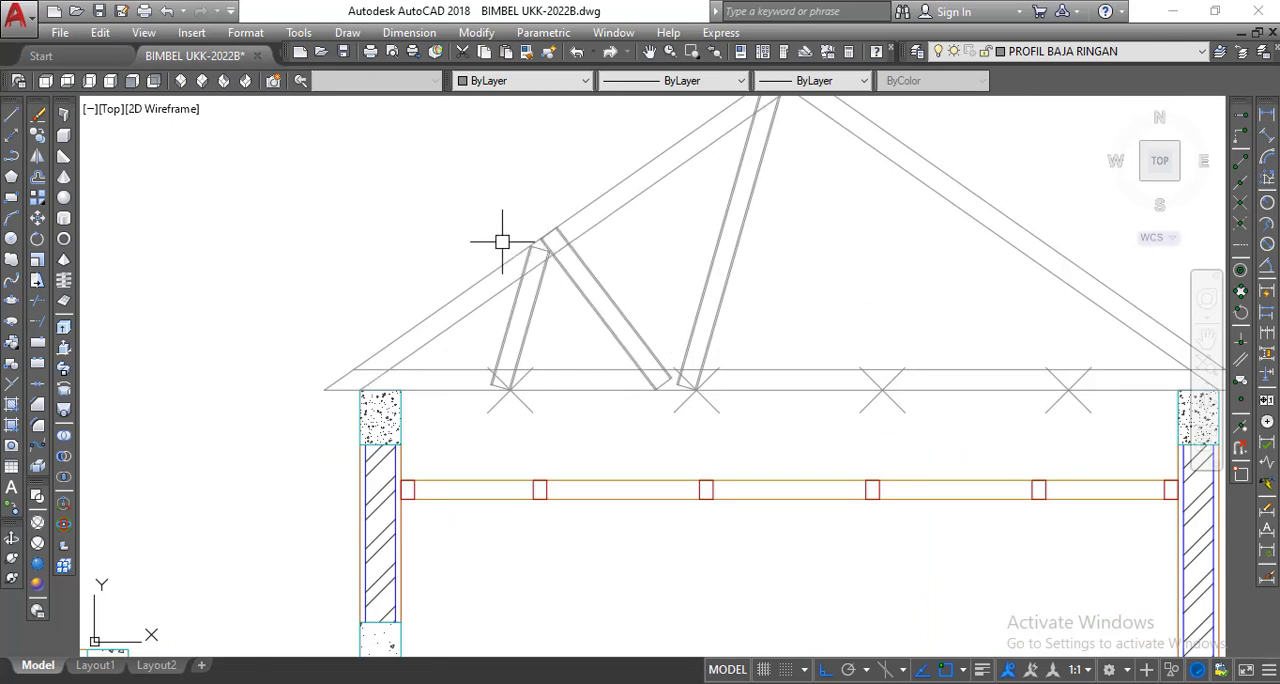
scroll(502, 241, "down", 2)
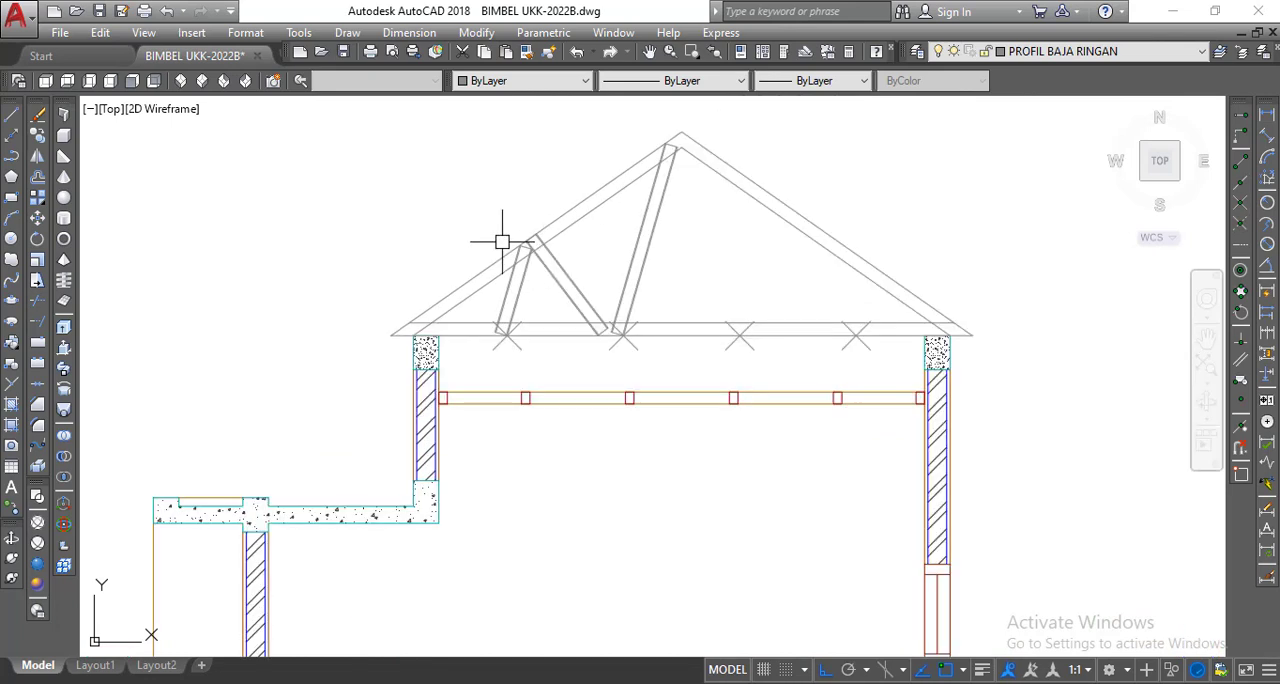
middle_click_drag(500, 243, 540, 260)
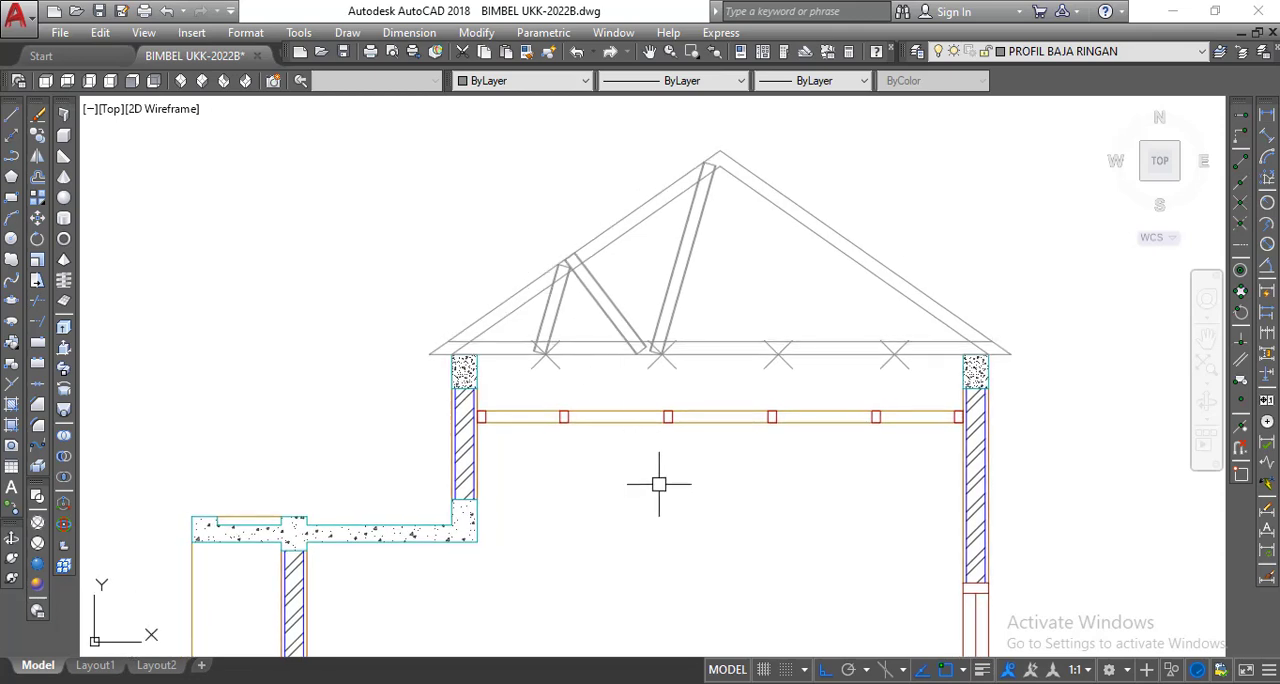